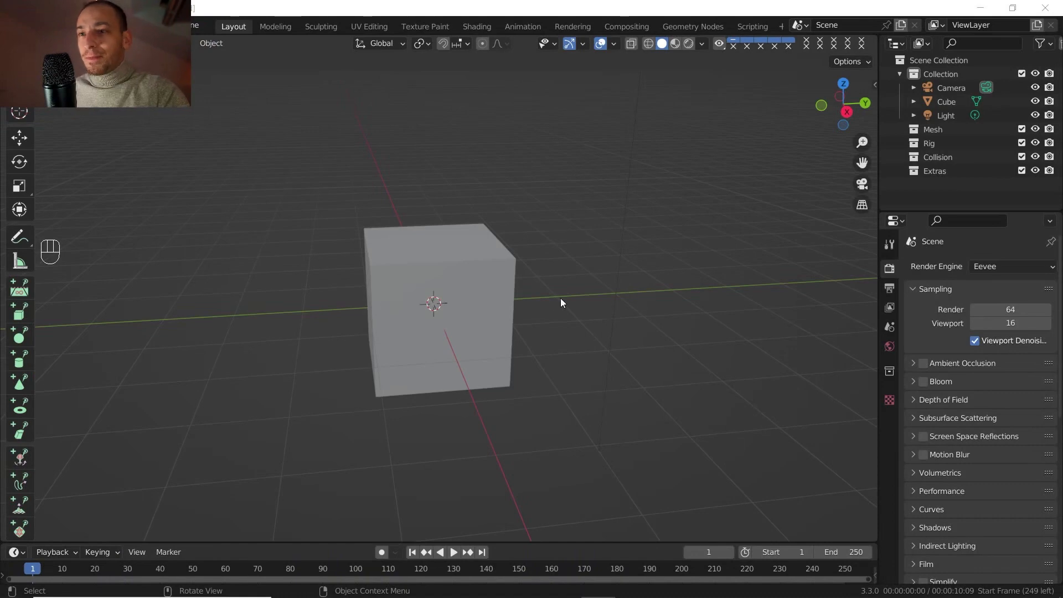
middle_click_drag(561, 298, 524, 294)
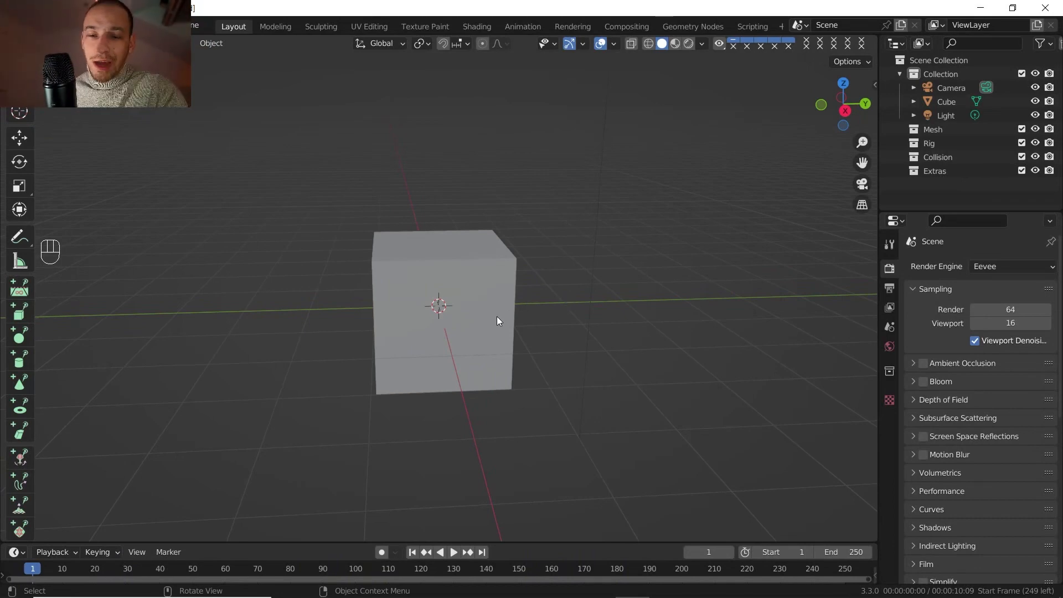
middle_click_drag(497, 316, 558, 115)
left_click(490, 288)
scroll(483, 354, "up", 2)
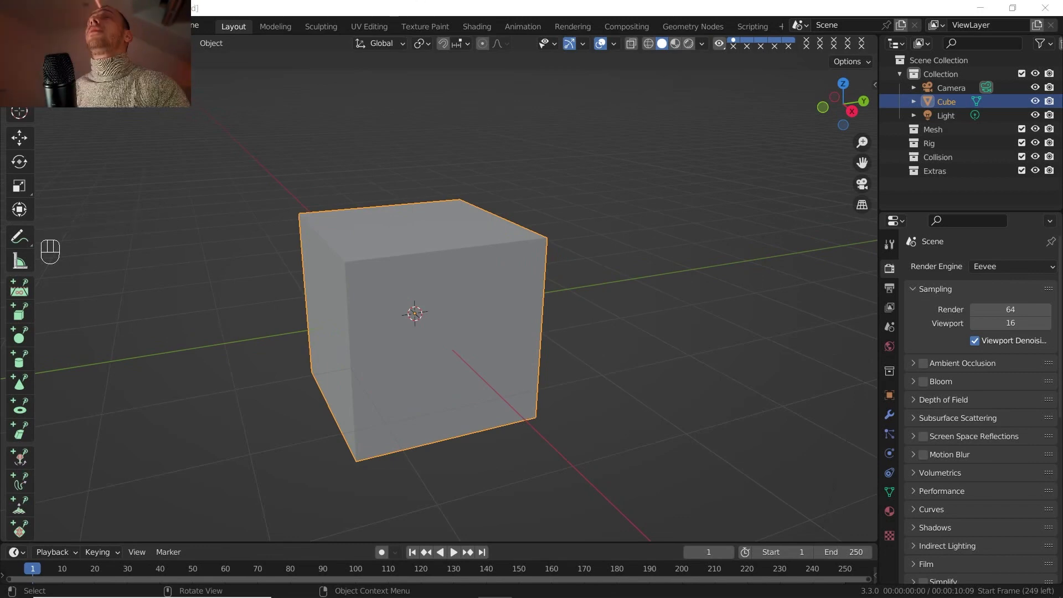
Switch to the browser and examine the pickup vinyl image results as turntable references.
mouse_move(376, 2)
left_mouse_down()
mouse_move(394, 28)
mouse_move(394, 0)
left_mouse_up()
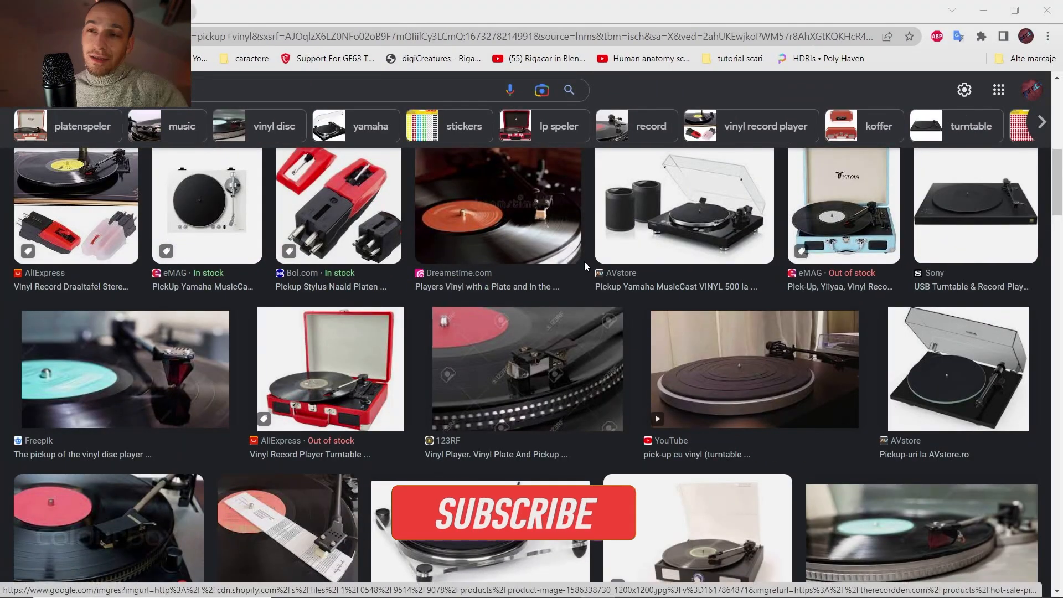
scroll(602, 256, "up", 2)
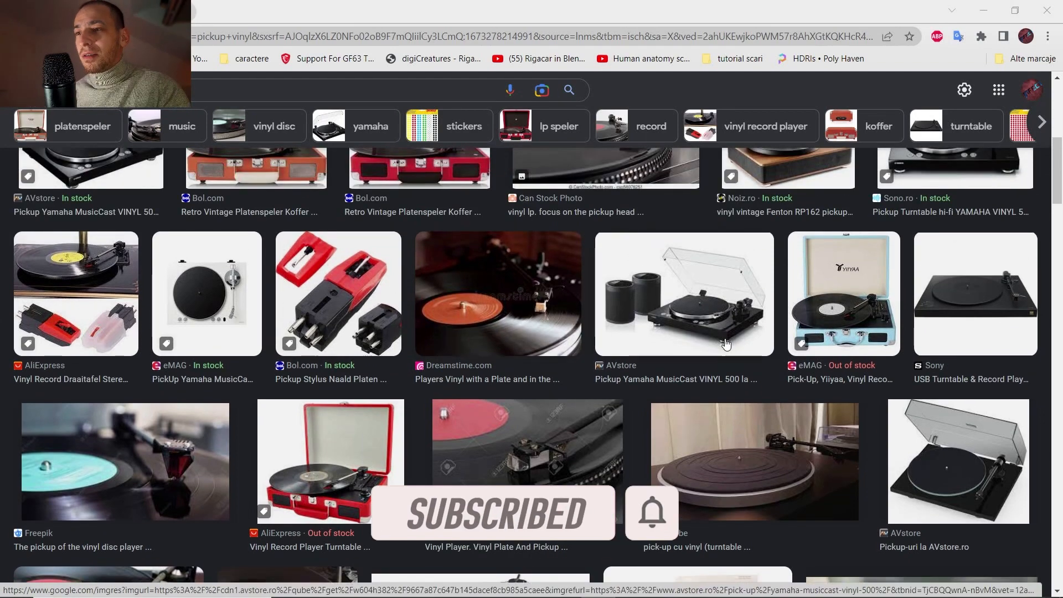
scroll(703, 294, "down", 5)
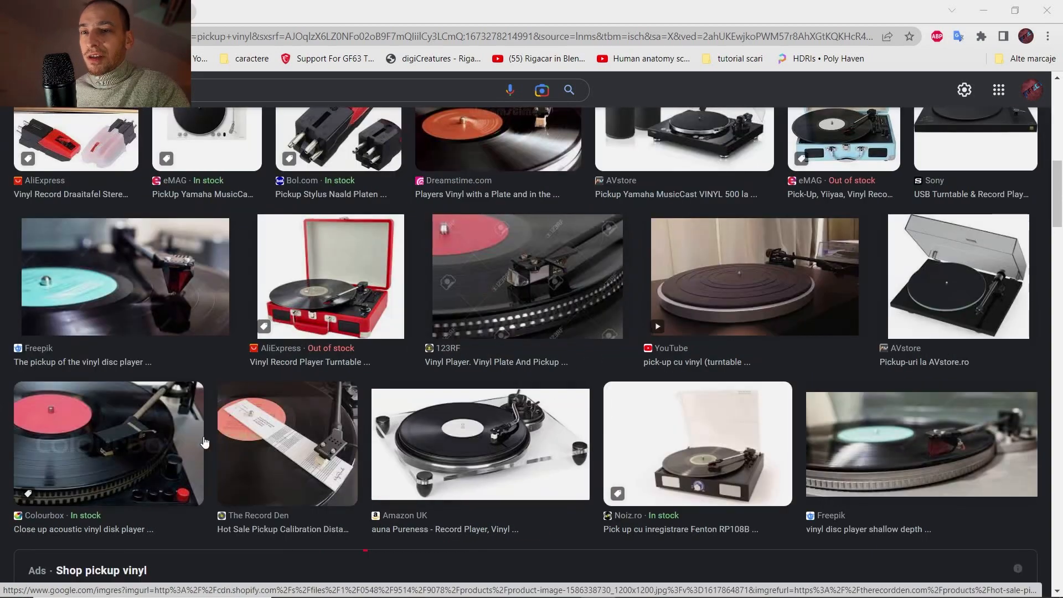
scroll(178, 235, "down", 1)
scroll(522, 350, "down", 5)
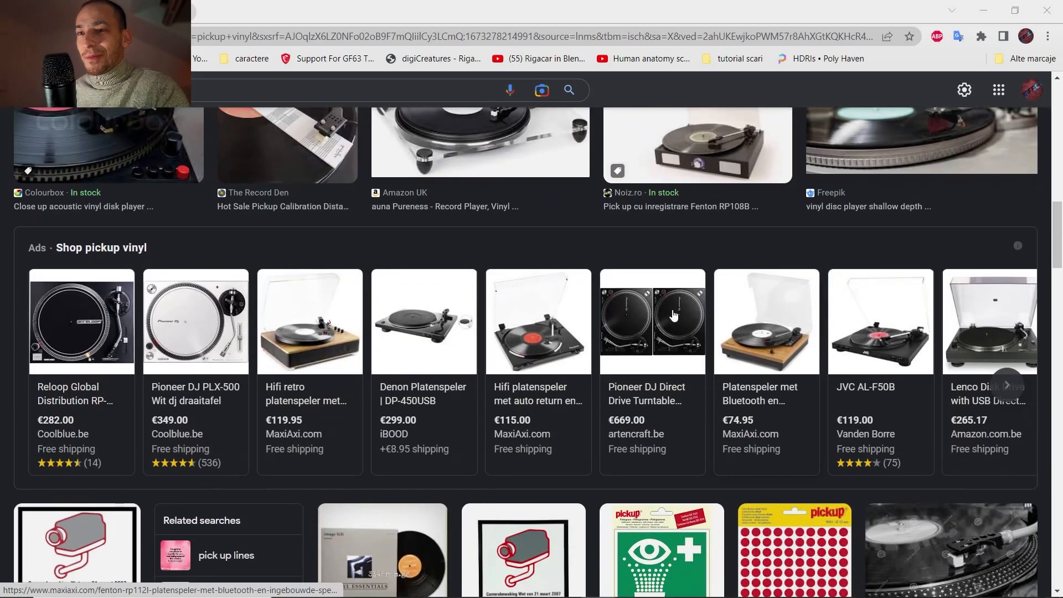
scroll(499, 346, "down", 1)
scroll(428, 337, "up", 2)
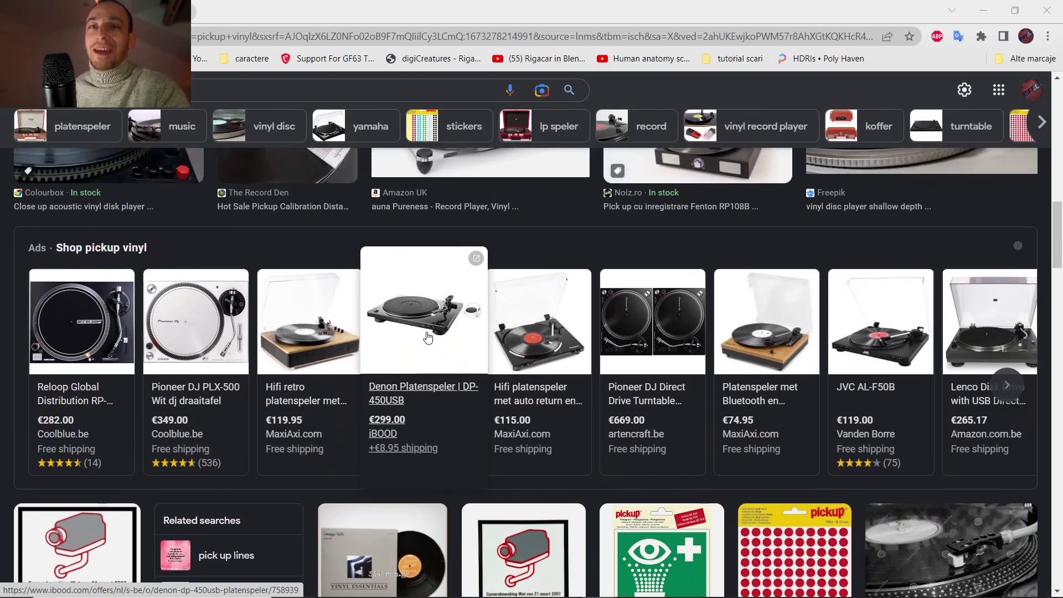
scroll(531, 337, "up", 2)
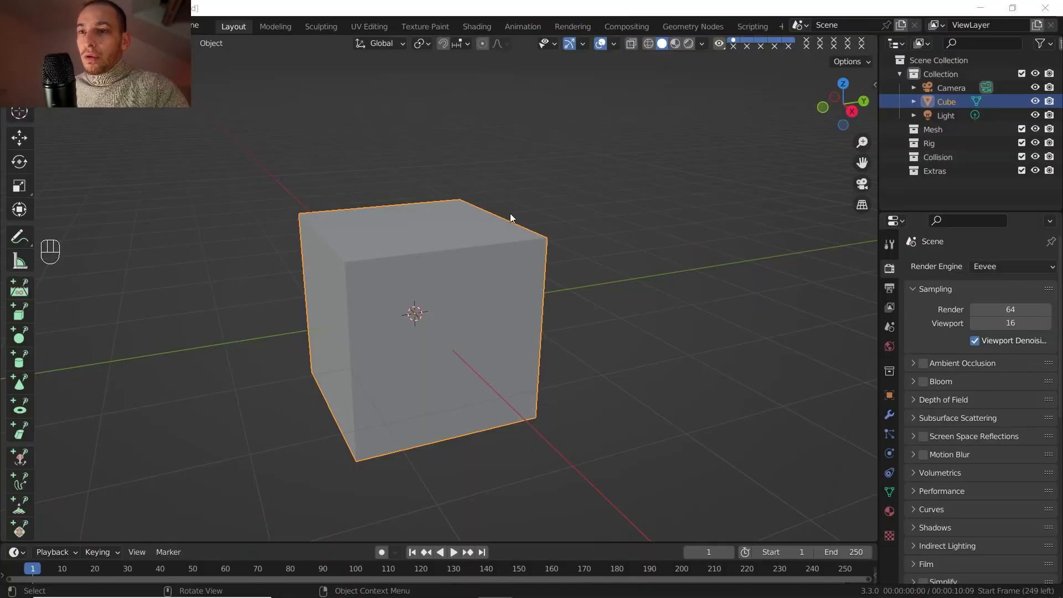
Set the scene's length unit to Centimeters, keeping the Metric unit system.
scroll(548, 288, "down", 3)
scroll(513, 302, "up", 2)
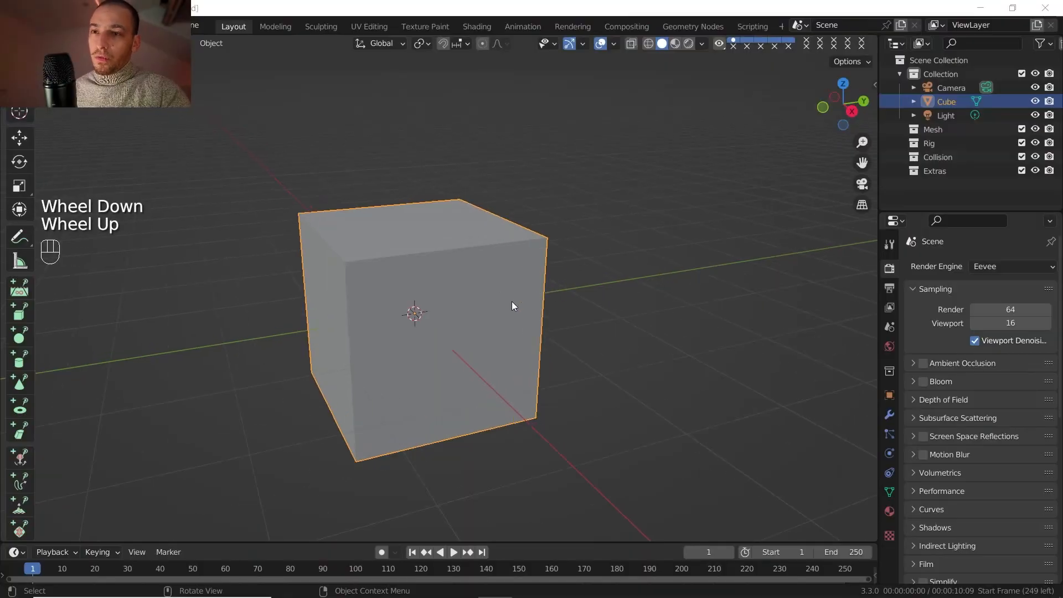
middle_click_drag(513, 301, 479, 252)
middle_click_drag(479, 252, 870, 298)
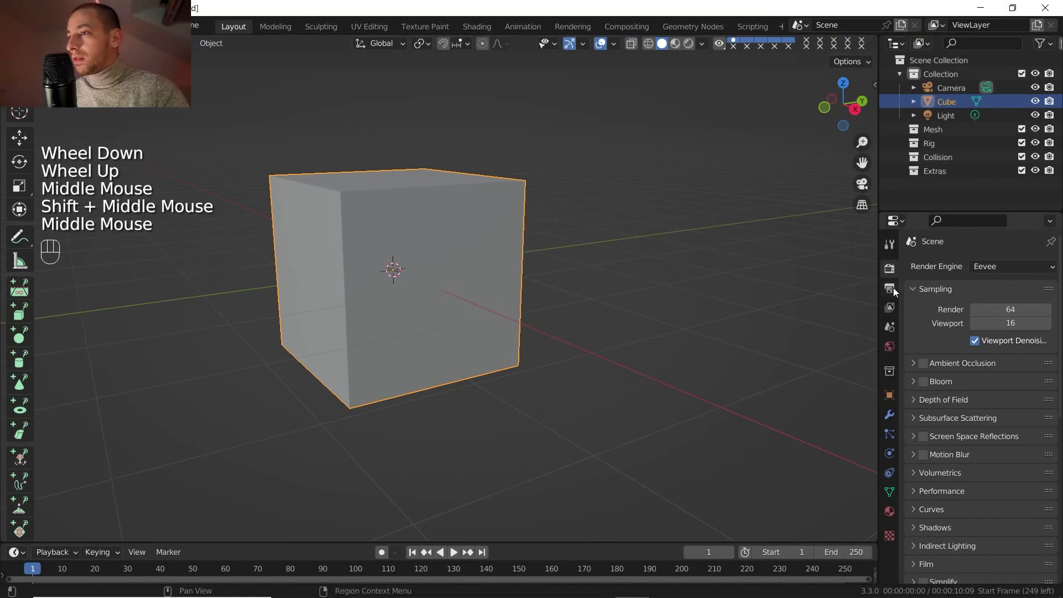
left_click(890, 288)
left_click(889, 308)
left_click(891, 327)
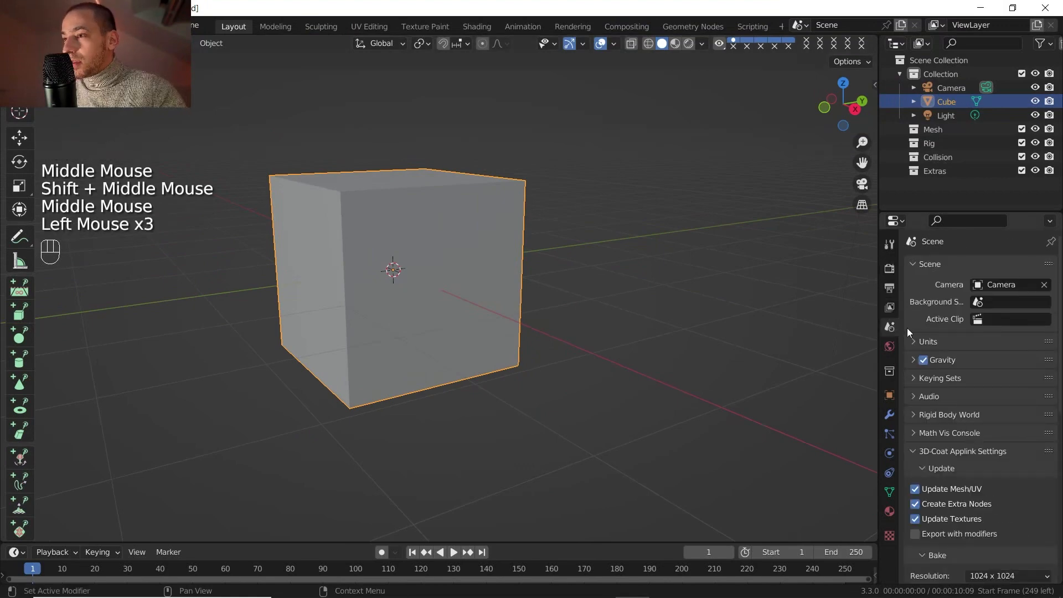
left_click(913, 342)
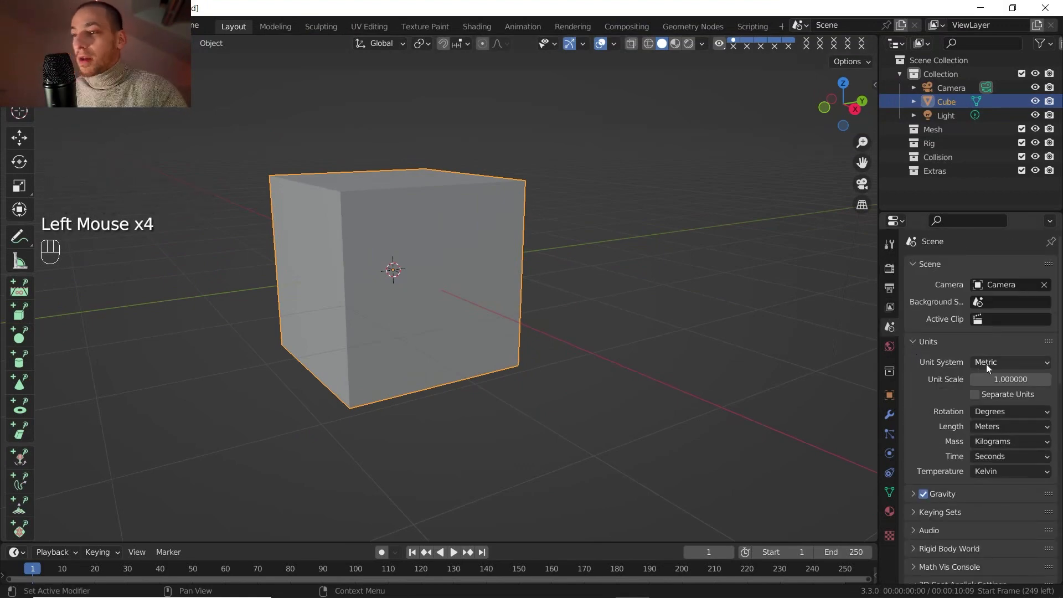
left_click(991, 426)
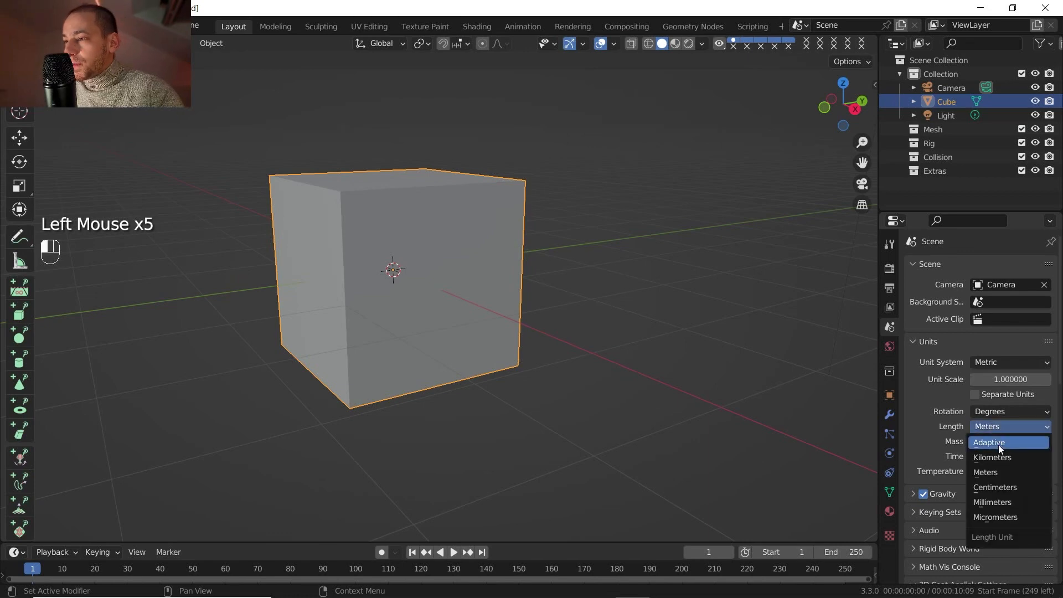
left_click(999, 488)
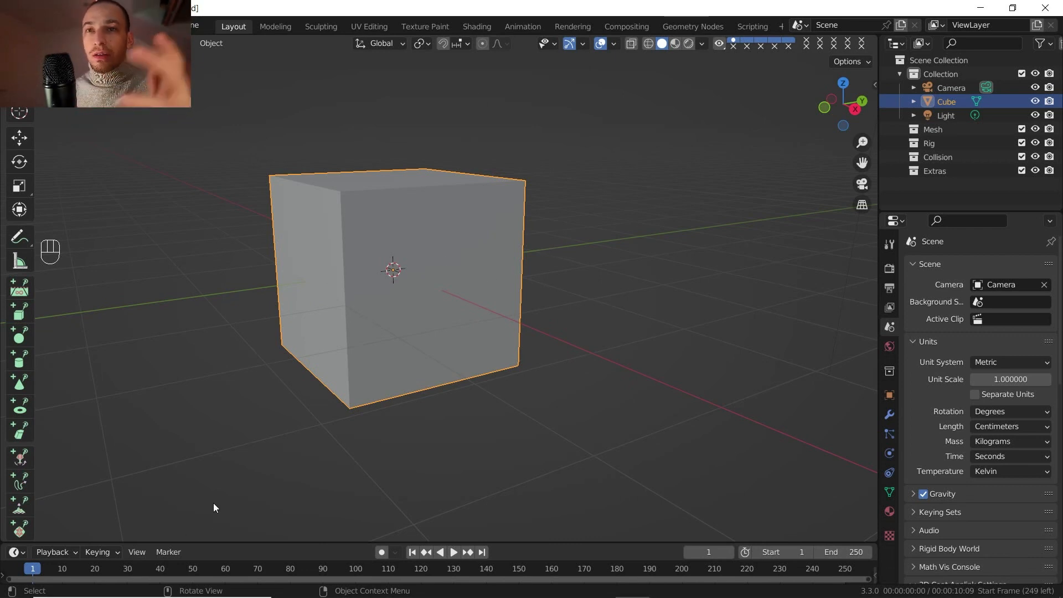
Add a cylinder mesh at the centre of the cube.
scroll(443, 273, "up", 2)
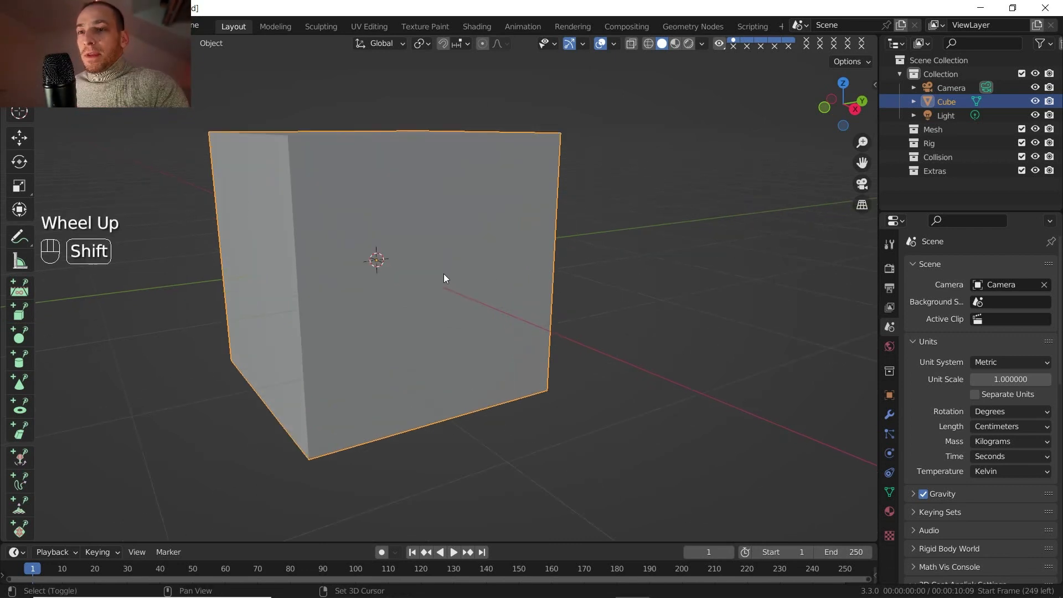
middle_click_drag(443, 273, 466, 294, "shift")
middle_click_drag(465, 294, 446, 327)
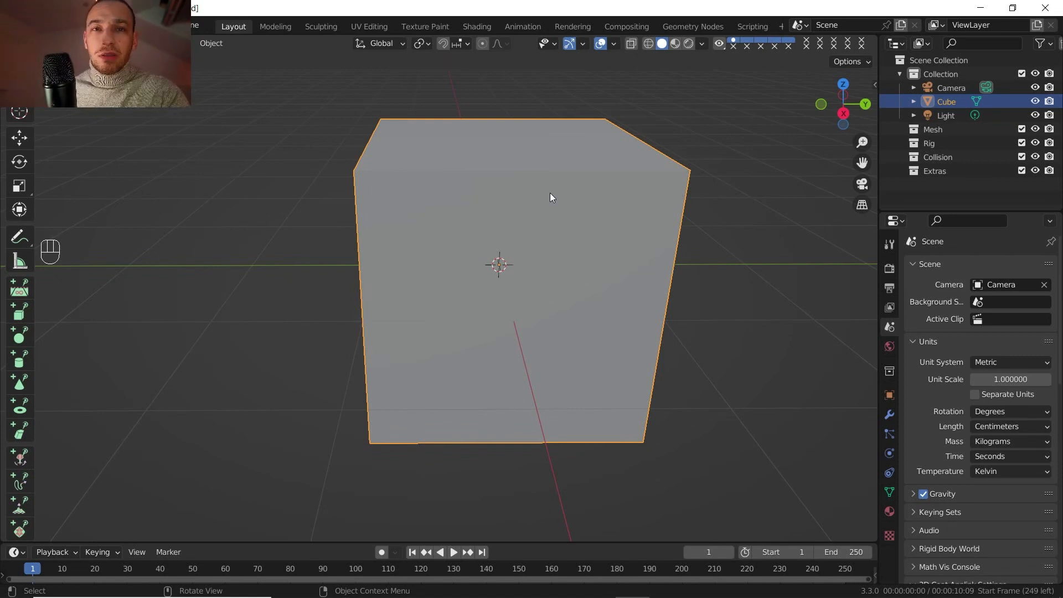
middle_click_drag(590, 221, 479, 278, "shift")
scroll(479, 278, "up", 1)
scroll(467, 290, "down", 1)
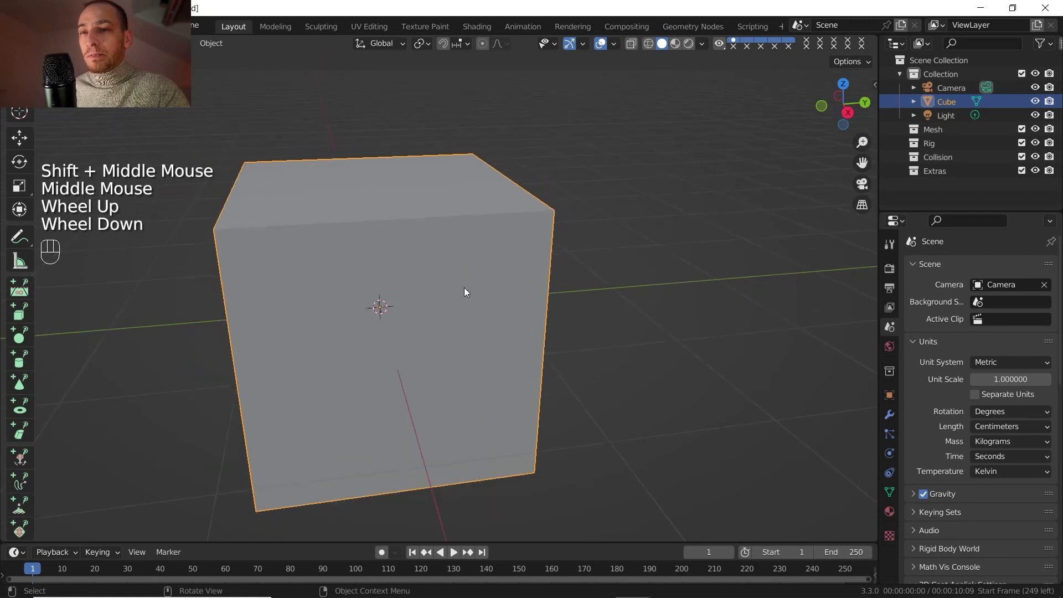
middle_click_drag(399, 273, 418, 281)
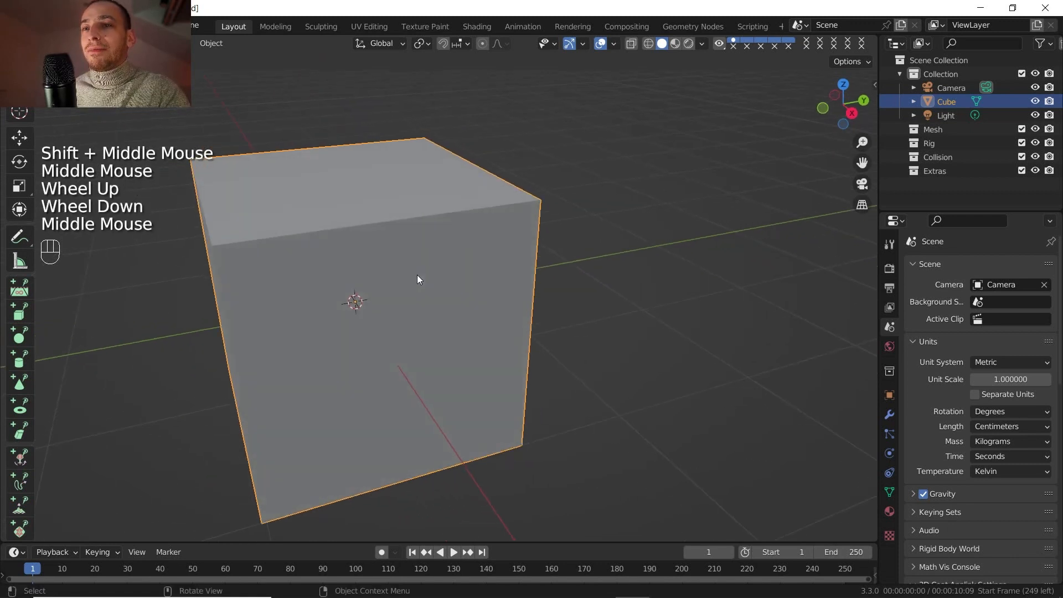
key("shift+a")
mouse_move(387, 320)
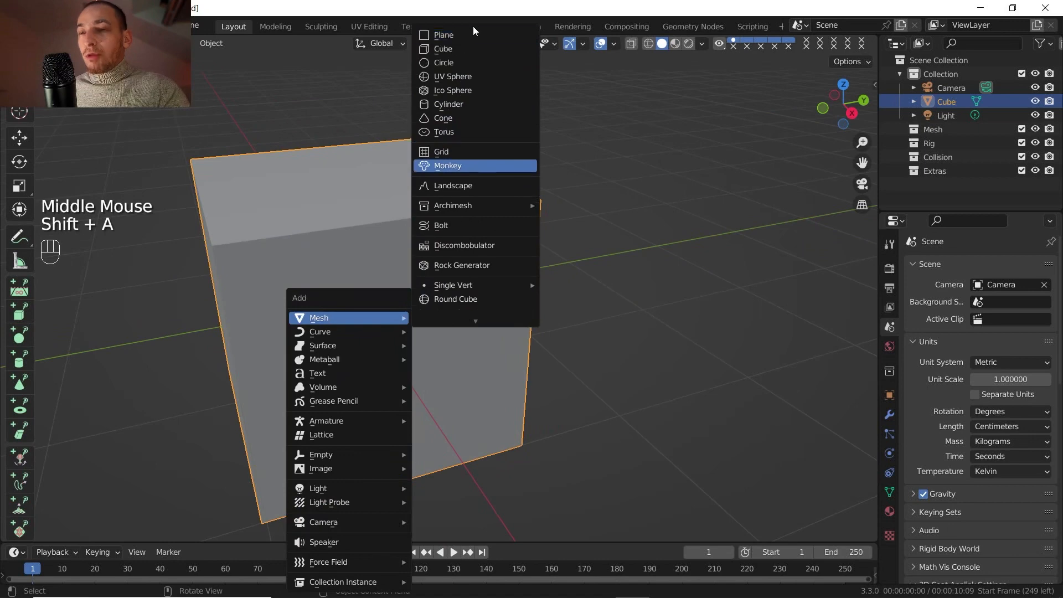
left_click(455, 104)
middle_click_drag(394, 336, 477, 281, "shift")
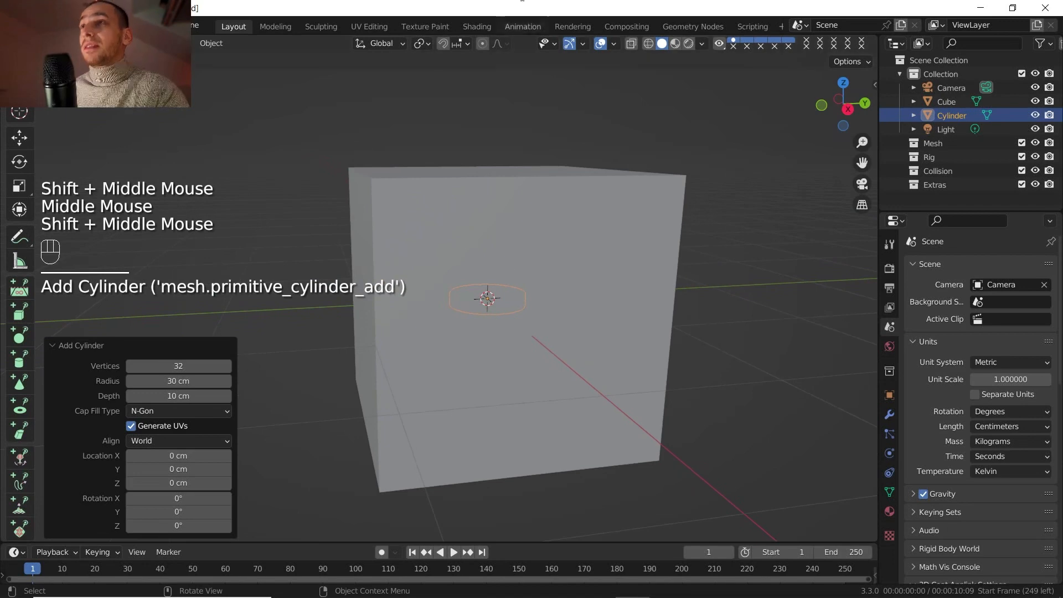
Set the new cylinder's radius to 15 cm and its depth to 1 cm.
left_click(184, 381)
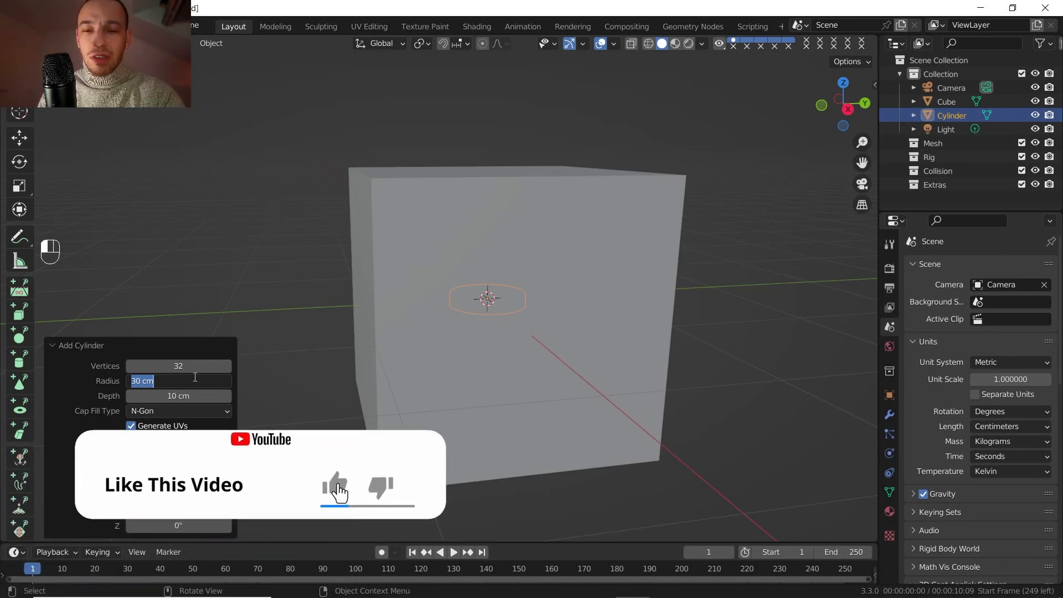
key("shift")
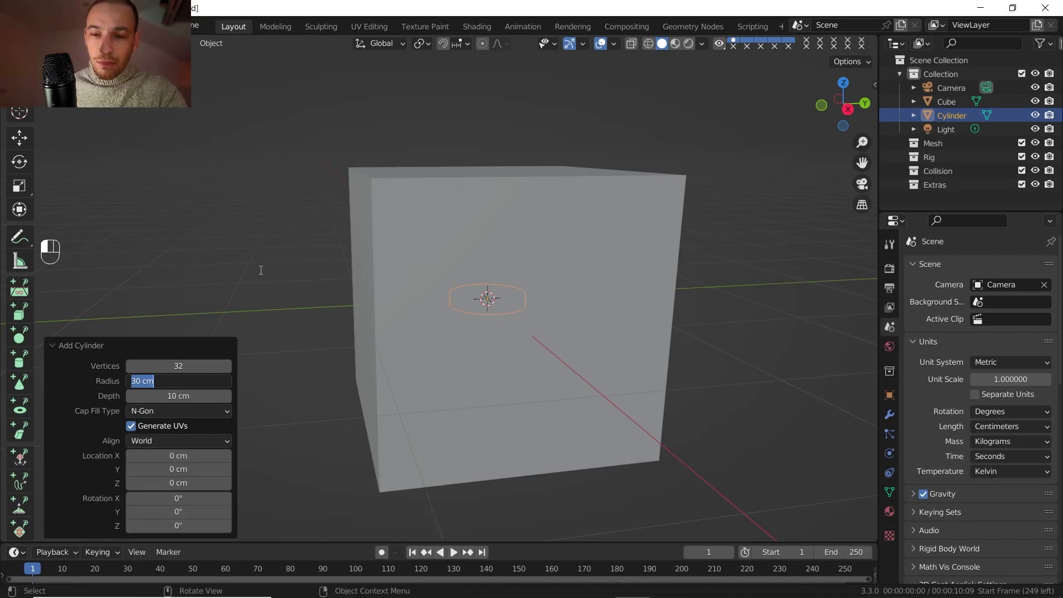
key("shift")
type("15")
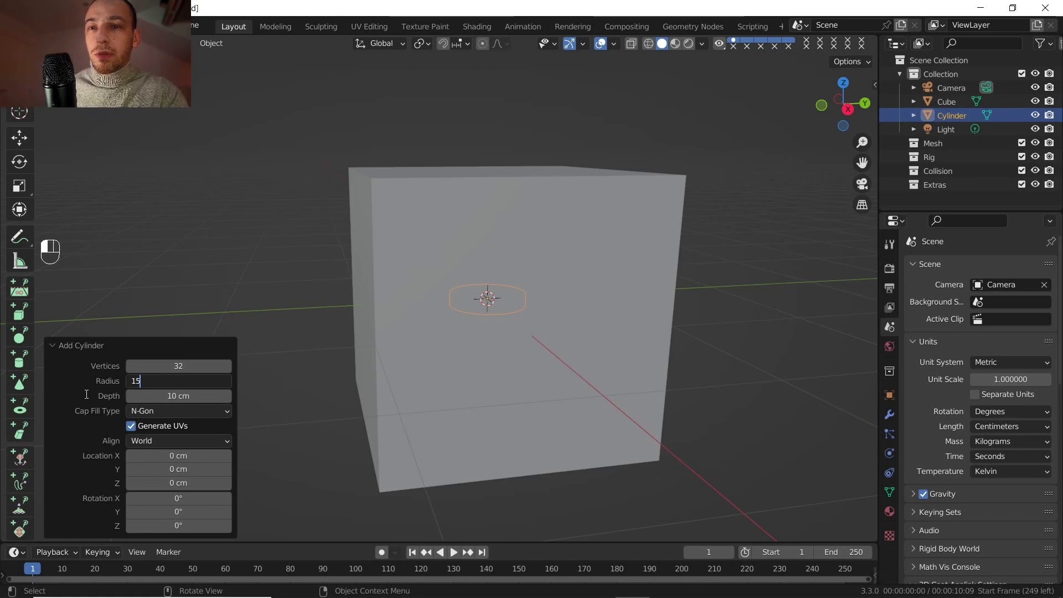
key("Return")
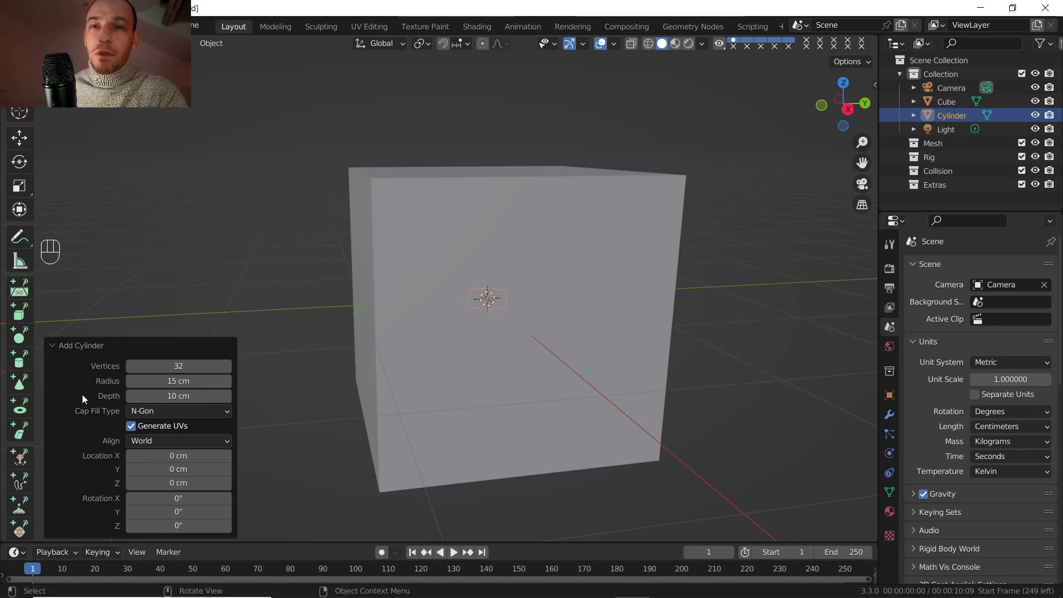
left_click(191, 396)
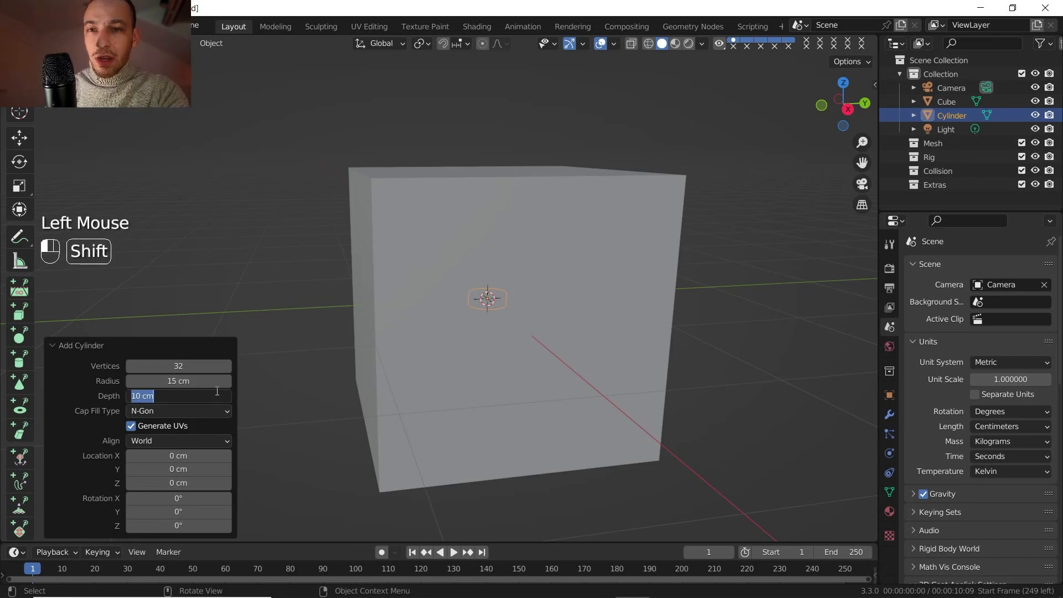
type("1")
key("Return")
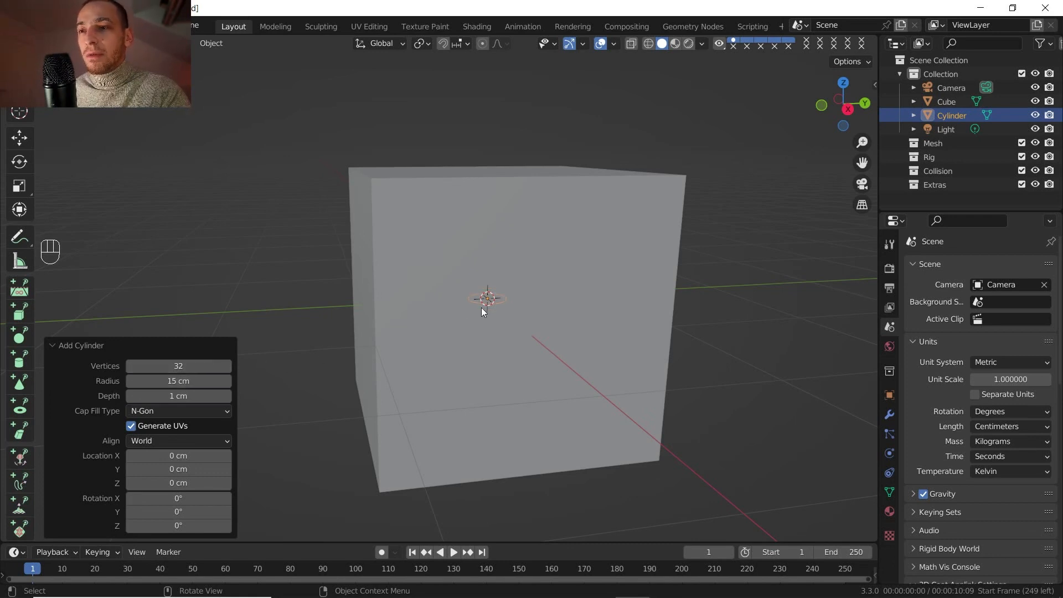
Try raising the cylinder about 110.52 cm along Z above the cube's upper face, then undo the move.
key("g")
key("z")
left_click(480, 202)
middle_click_drag(480, 203, 447, 276, "shift")
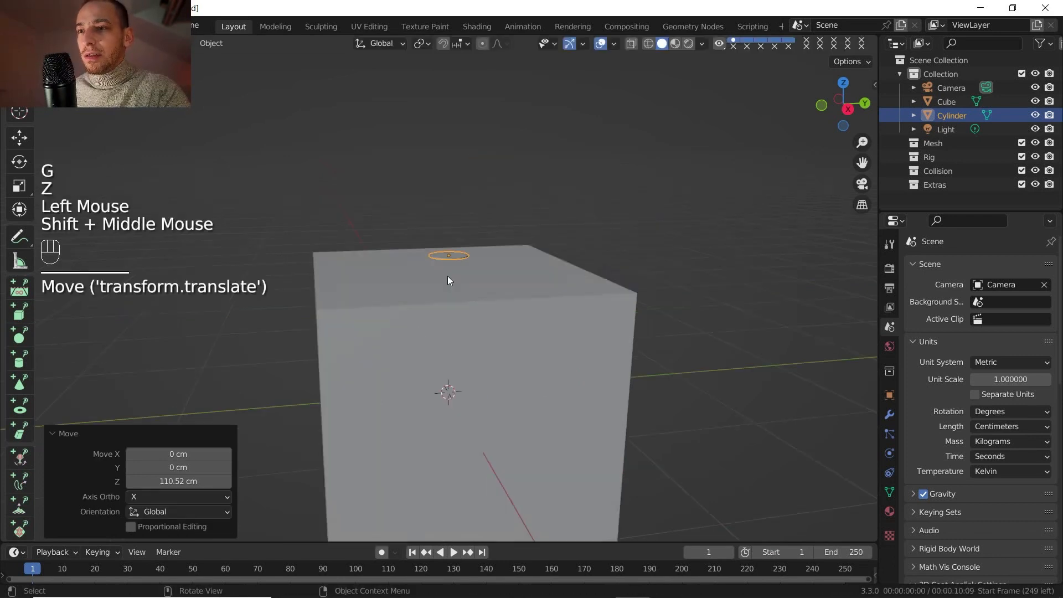
scroll(469, 225, "up", 5)
middle_click_drag(468, 225, 451, 315, "shift")
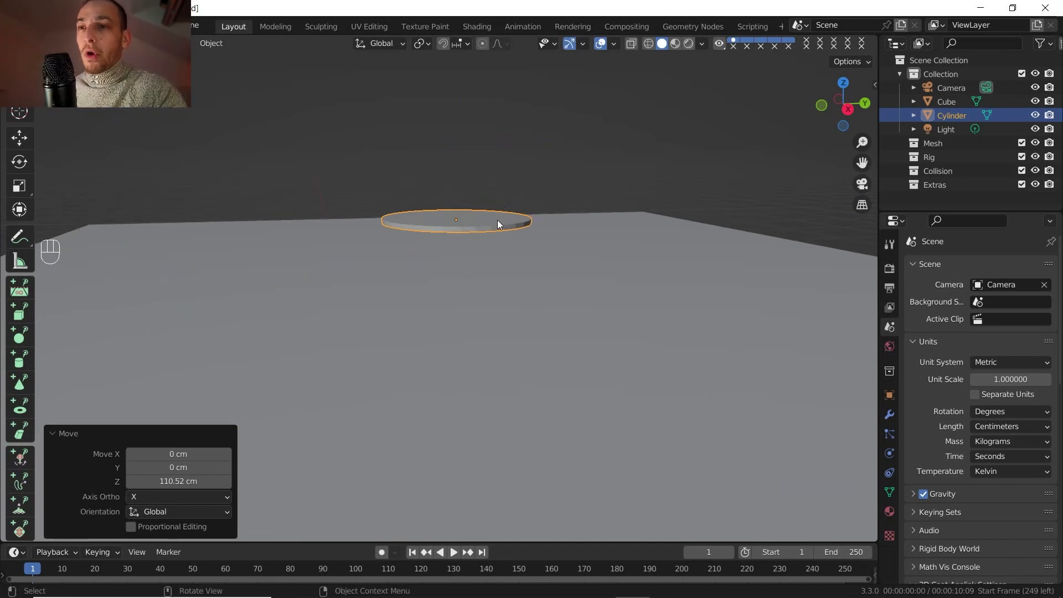
scroll(482, 233, "down", 4)
key("ctrl+z")
Select the cube in top view and enable X-ray display so the cylinder inside can be seen.
middle_click_drag(481, 242, 457, 231, "shift")
scroll(679, 210, "up", 1)
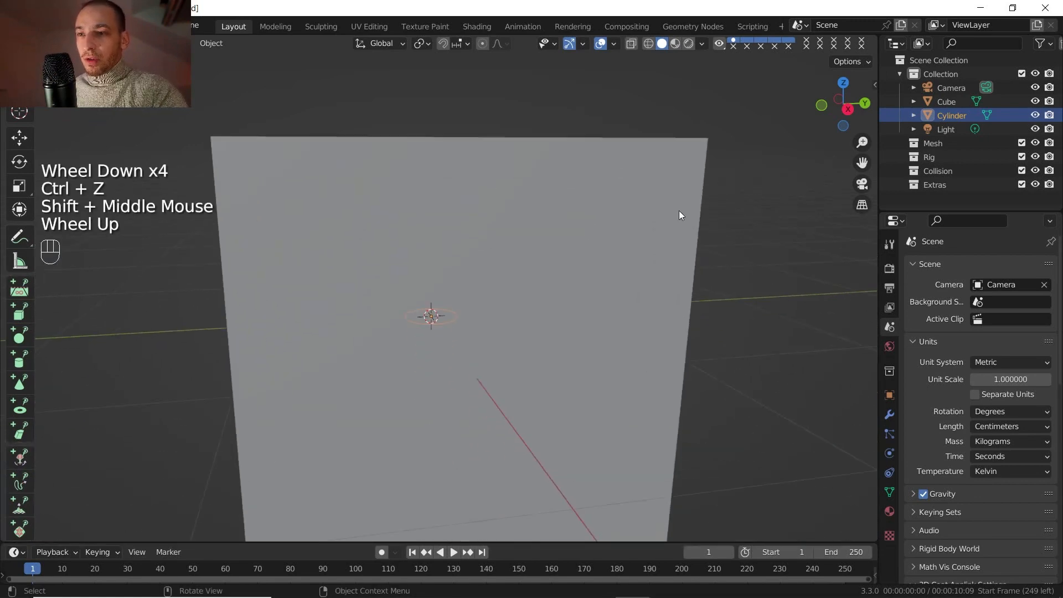
left_click(844, 85)
scroll(543, 265, "down", 2)
scroll(544, 267, "down", 1)
middle_click_drag(543, 267, 575, 287, "shift")
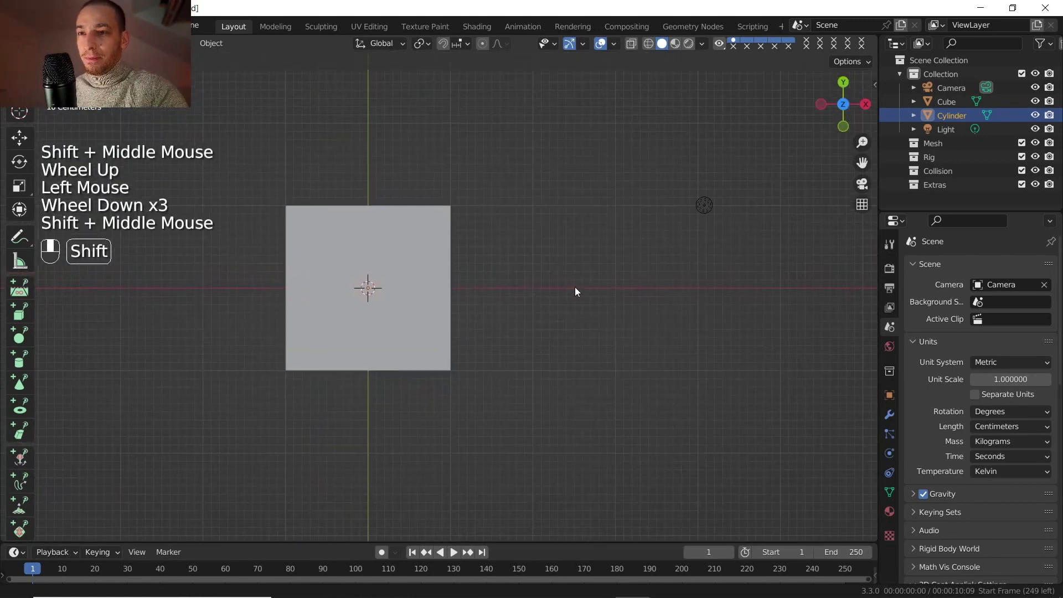
scroll(504, 284, "up", 2)
left_click(502, 281)
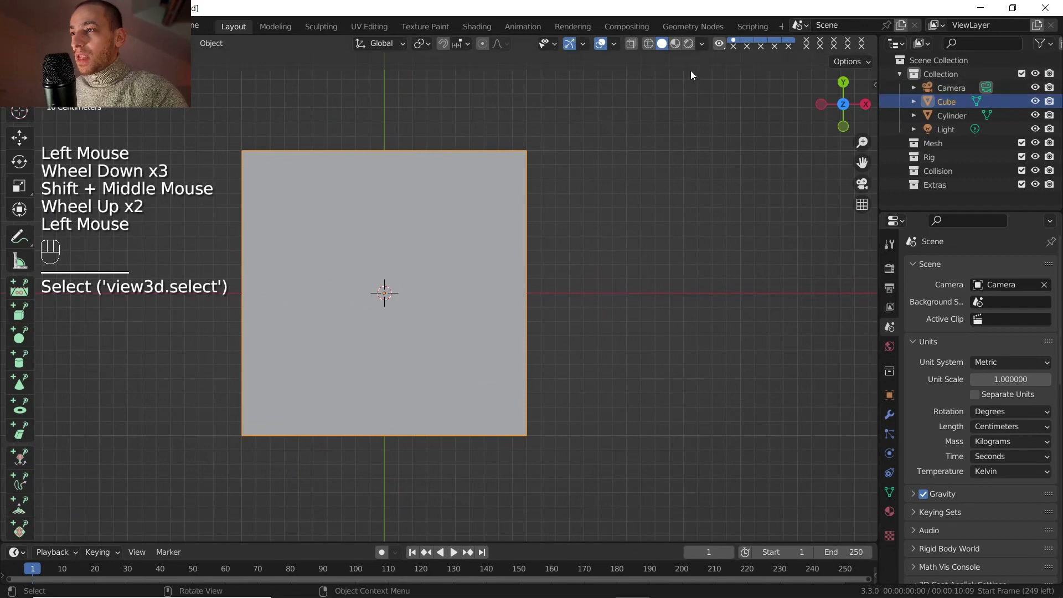
left_click(631, 44)
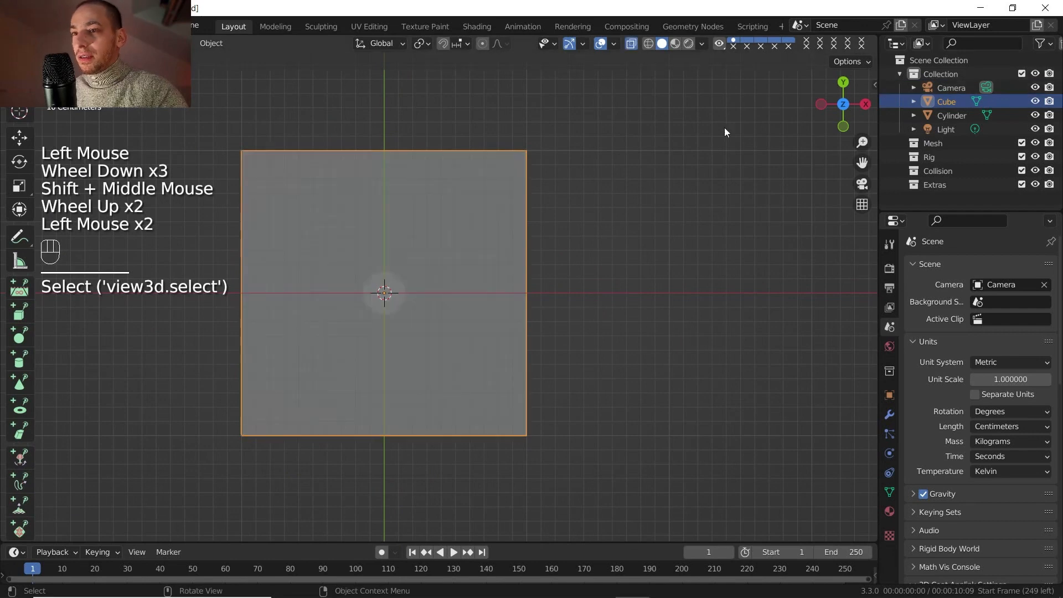
Set the cube's dimensions to 40 cm in X and 55 cm in Y.
left_click(874, 85)
mouse_move(798, 299)
left_mouse_down()
mouse_move(749, 298)
mouse_move(803, 288)
mouse_move(797, 312)
left_mouse_up()
scroll(500, 311, "up", 2)
left_click(800, 313)
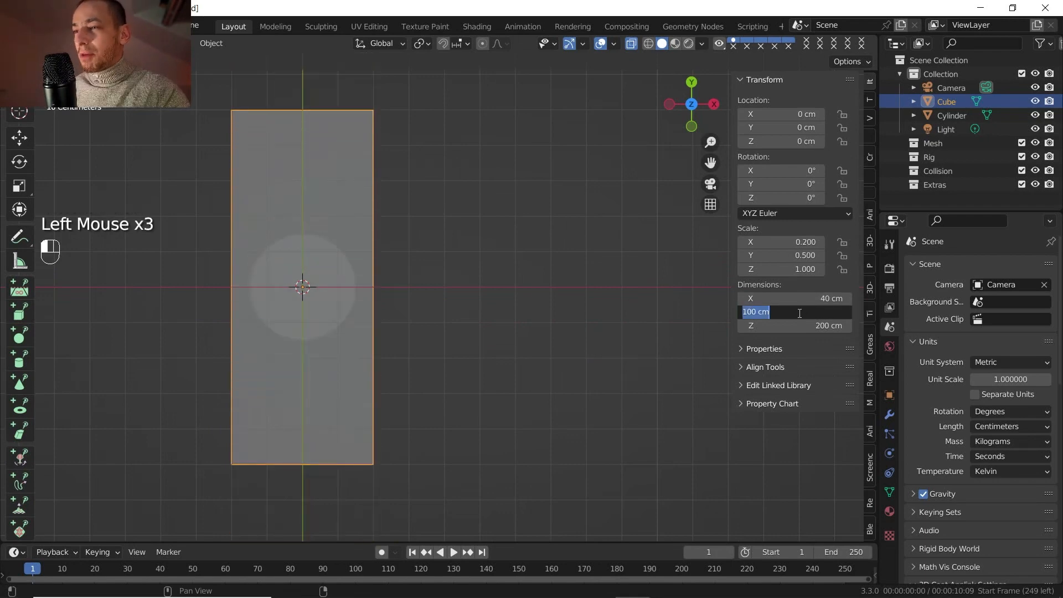
key("shift")
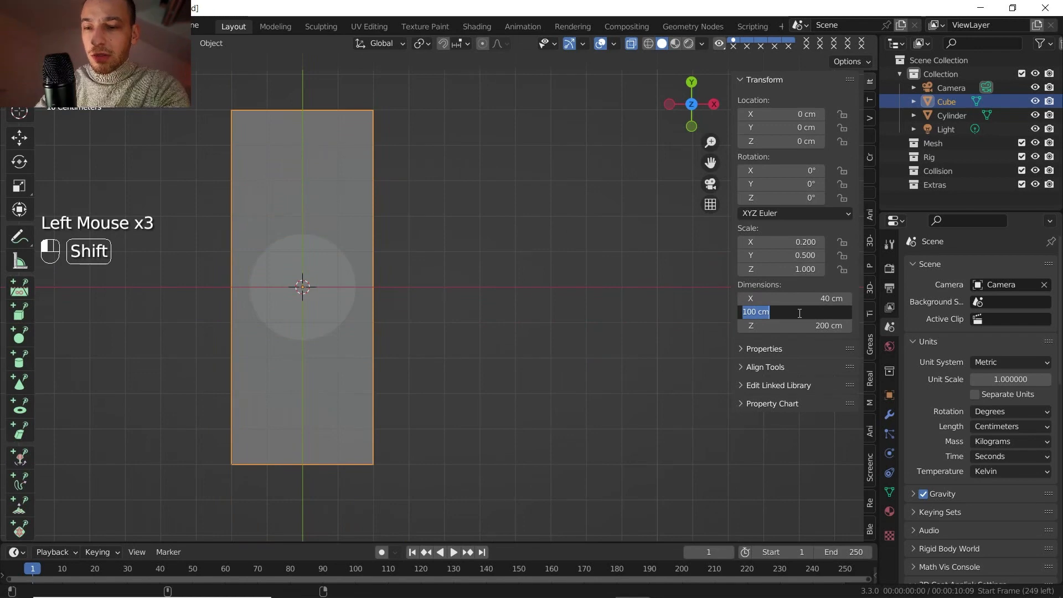
type("55")
key("Return")
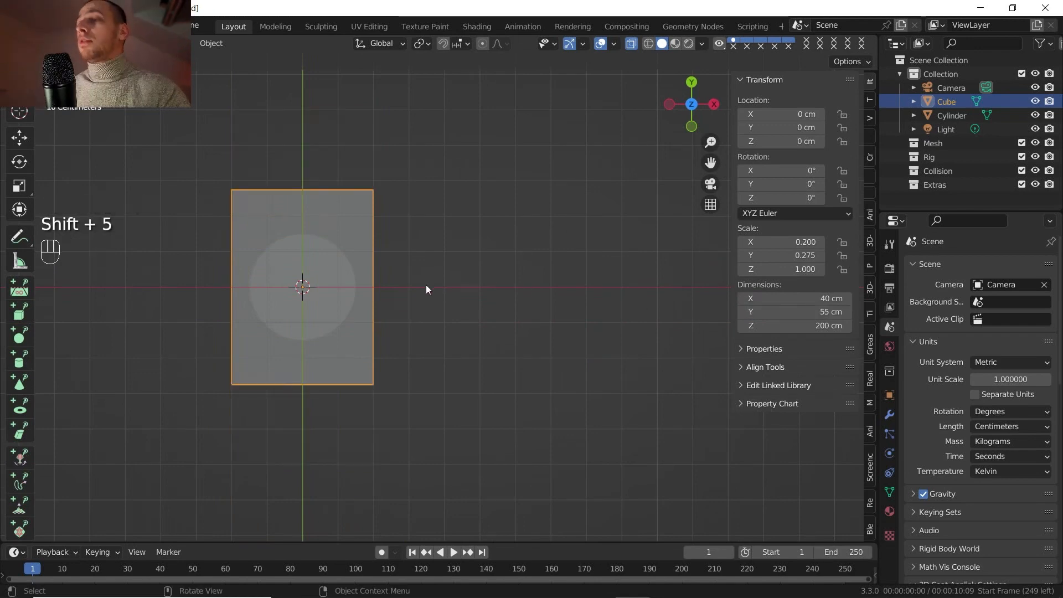
key("g")
key("z")
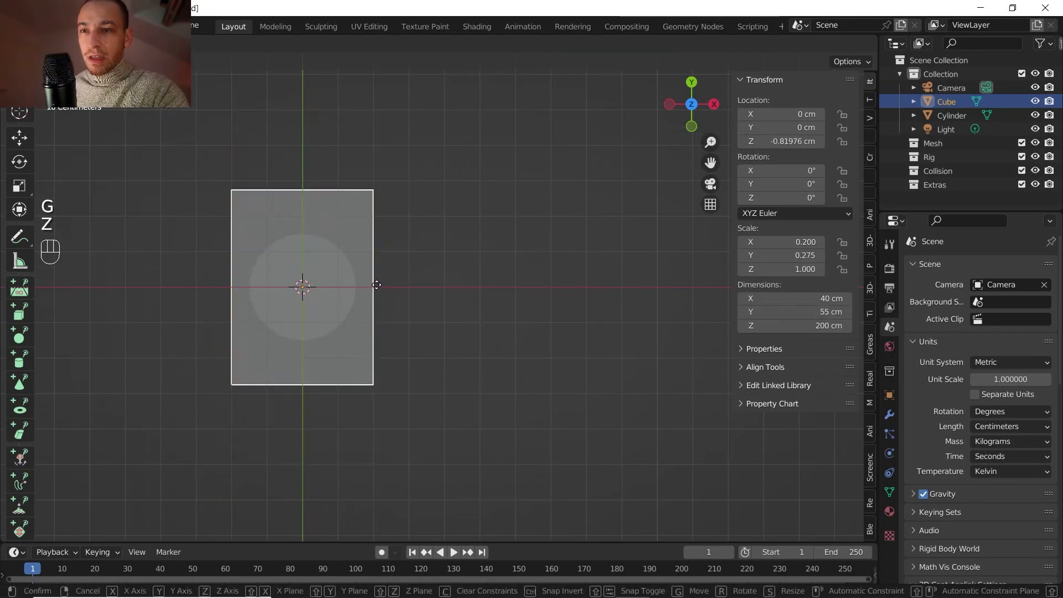
key("y")
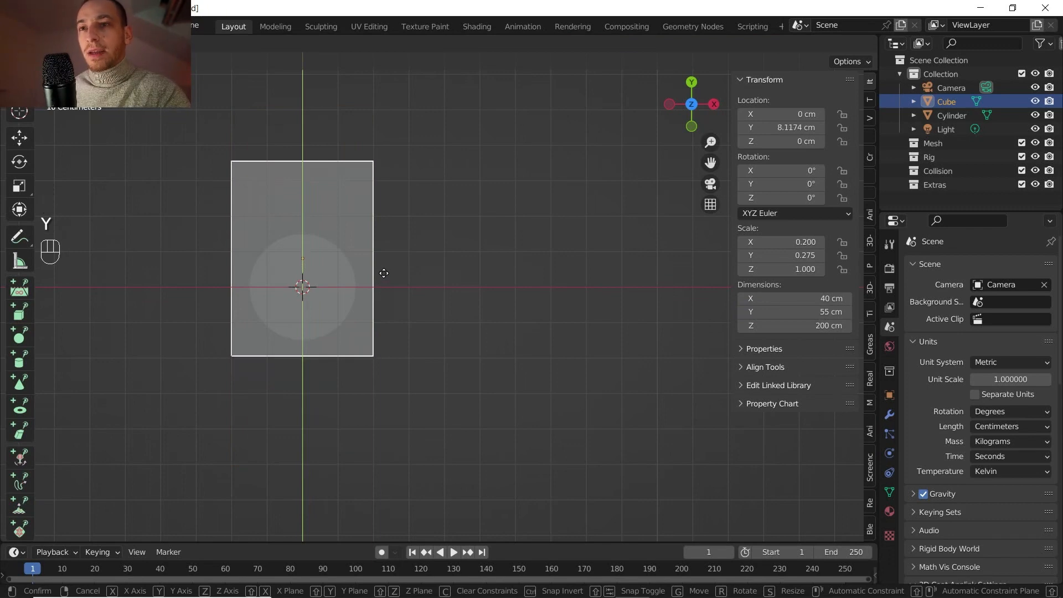
right_click(382, 291)
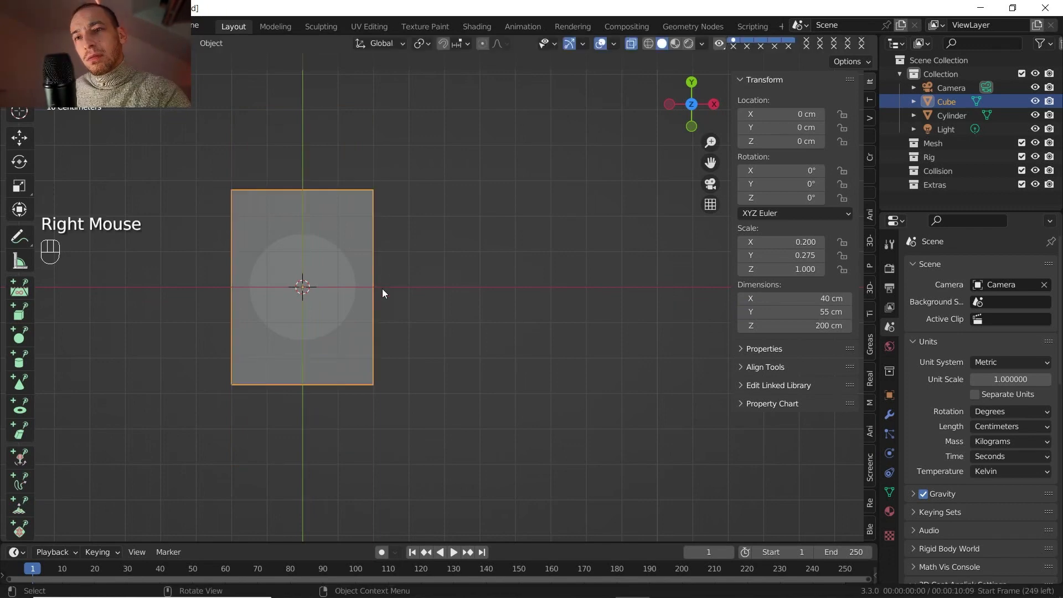
Set the cube's Y dimension to 50 cm and move it about 8.27 cm along the positive Y axis.
left_click(829, 313)
type("50")
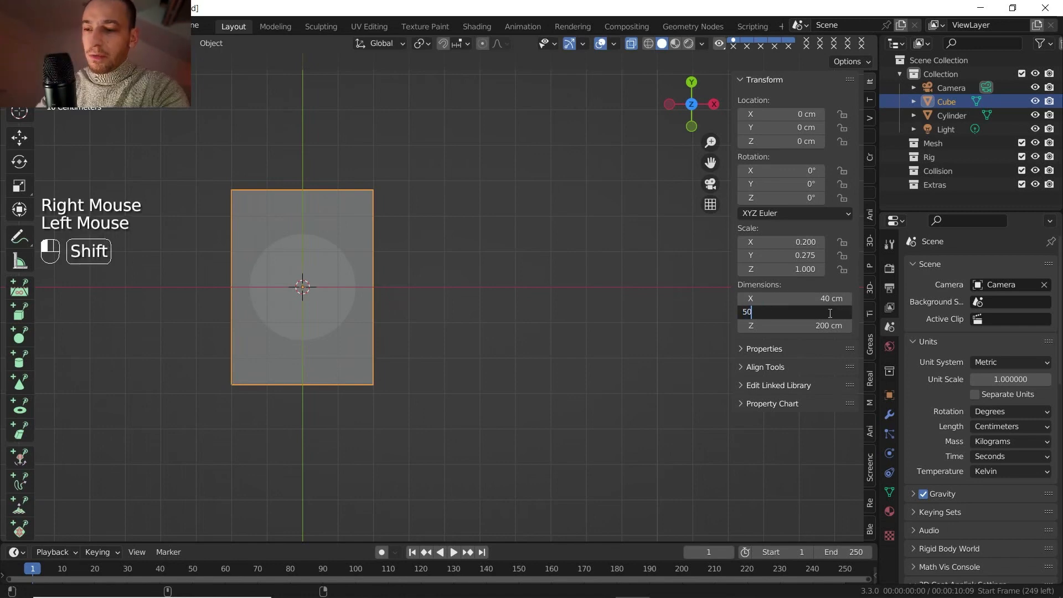
key("Return")
key("g")
key("y")
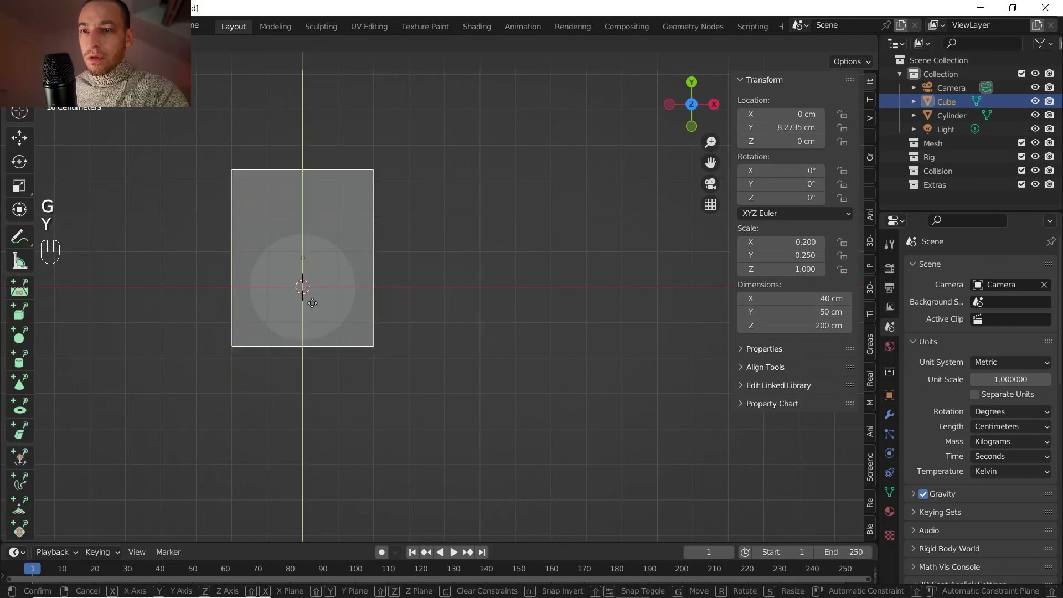
left_click(322, 303)
Set the cube's Z dimension to 10 cm, working in the side view.
left_click(715, 111)
middle_click_drag(515, 107, 479, 139, "shift")
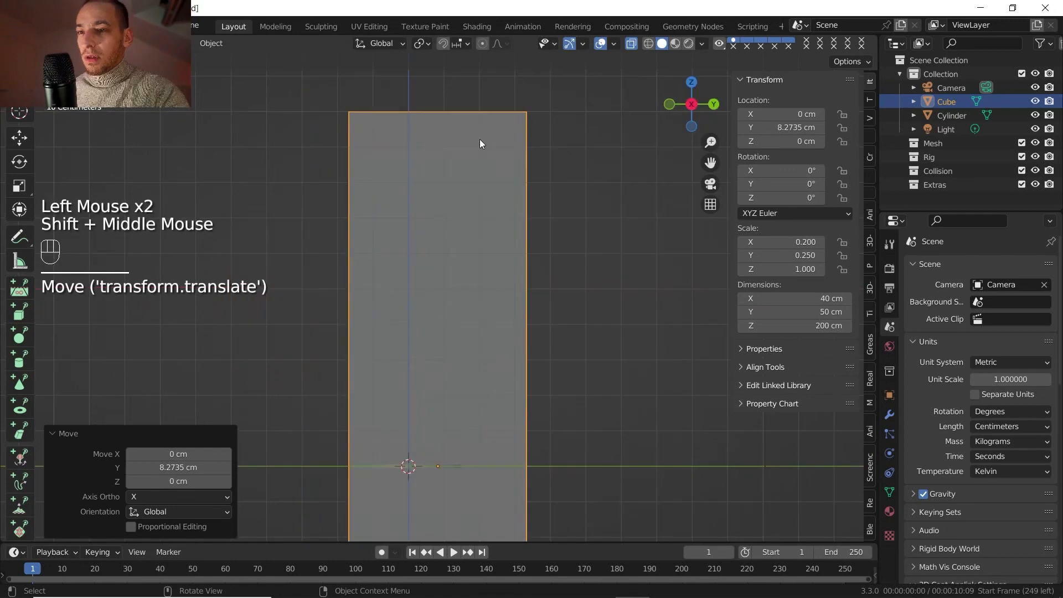
scroll(481, 141, "down", 1)
left_click(812, 326)
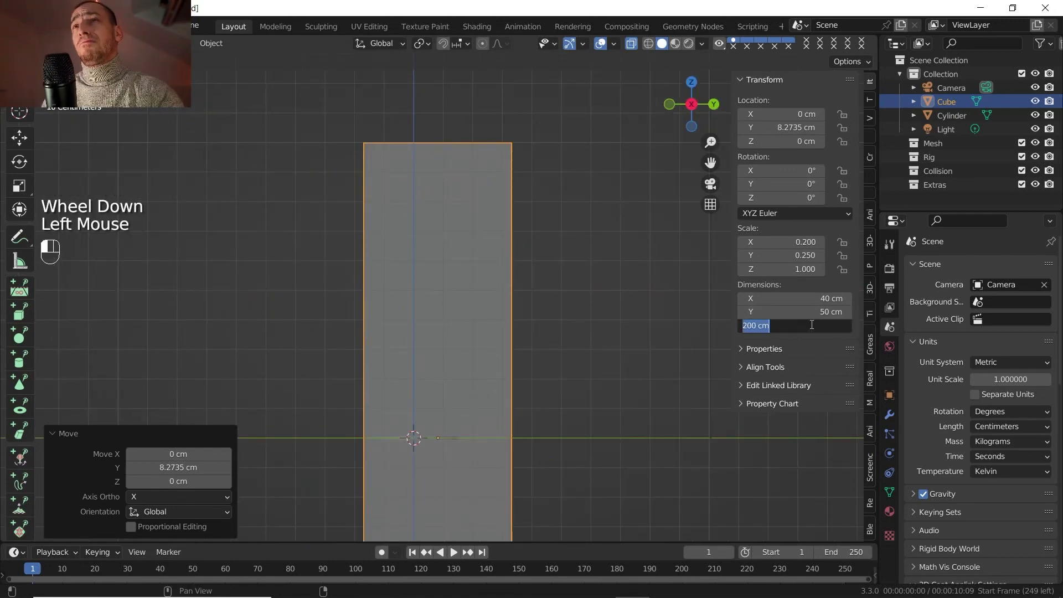
type("10")
key("Return")
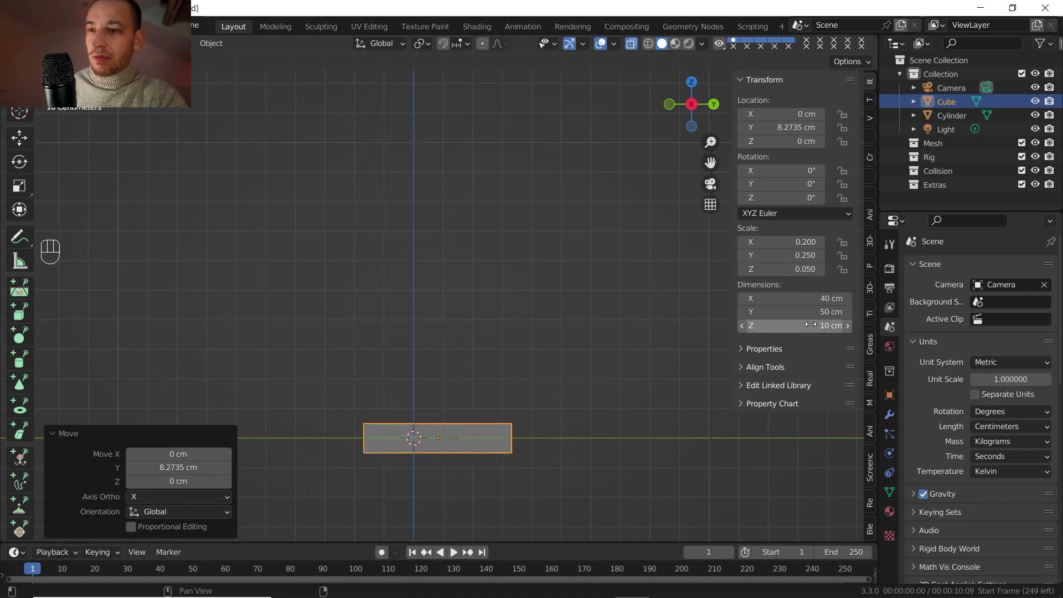
Set the cube's Z location to 5 cm so that its base sits on the ground plane.
scroll(521, 371, "up", 1)
middle_click_drag(513, 377, 493, 272, "shift")
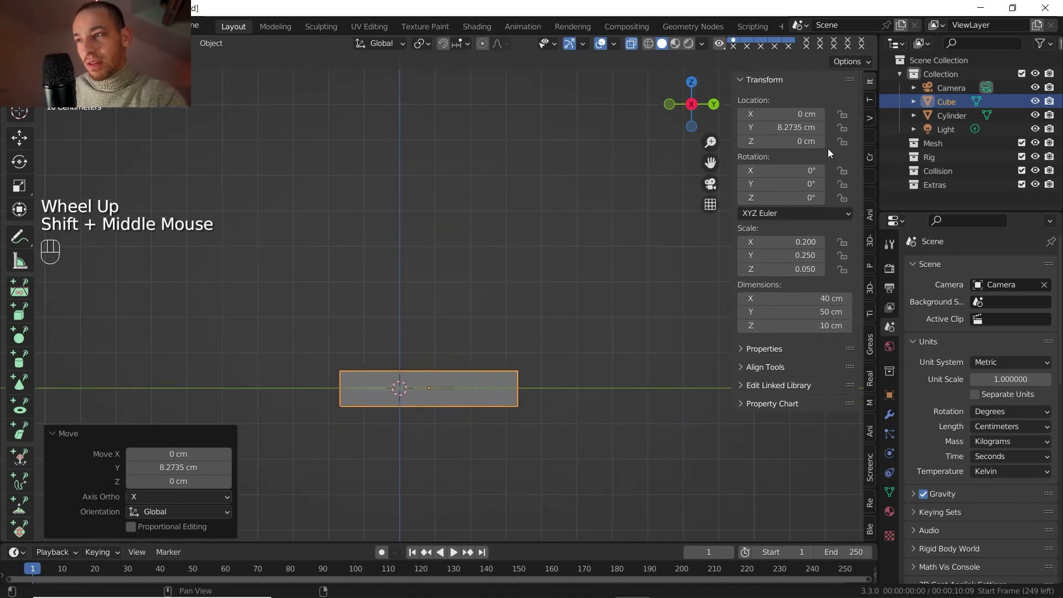
left_click(793, 140)
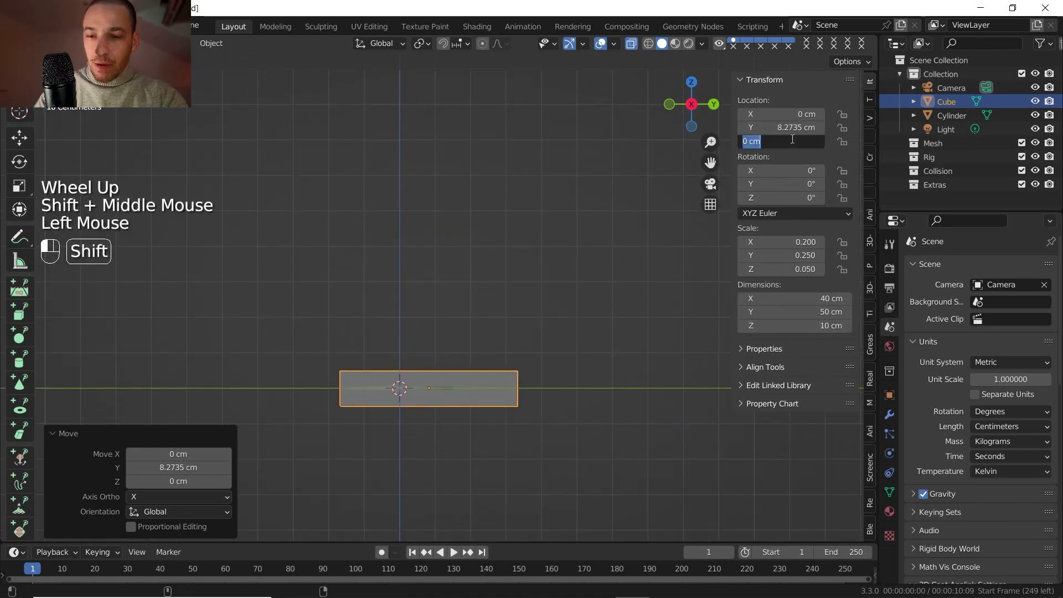
type("5")
key("Return")
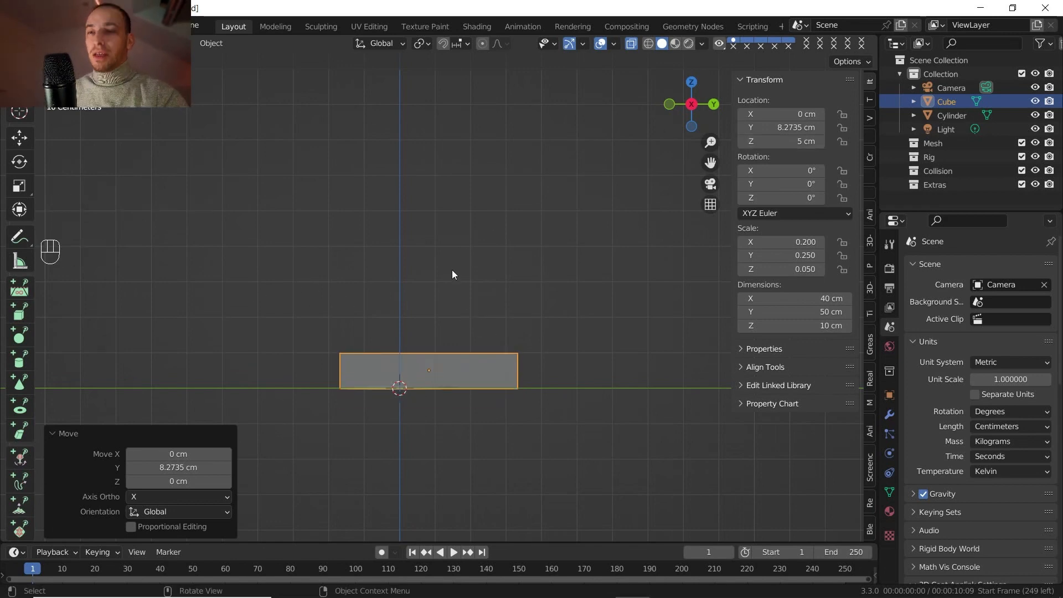
Select the cylinder and move it up about 10.6 cm along Z onto the cube's upper face.
scroll(452, 271, "up", 2)
middle_click_drag(453, 271, 395, 410, "shift")
scroll(394, 410, "up", 3)
left_click(387, 448)
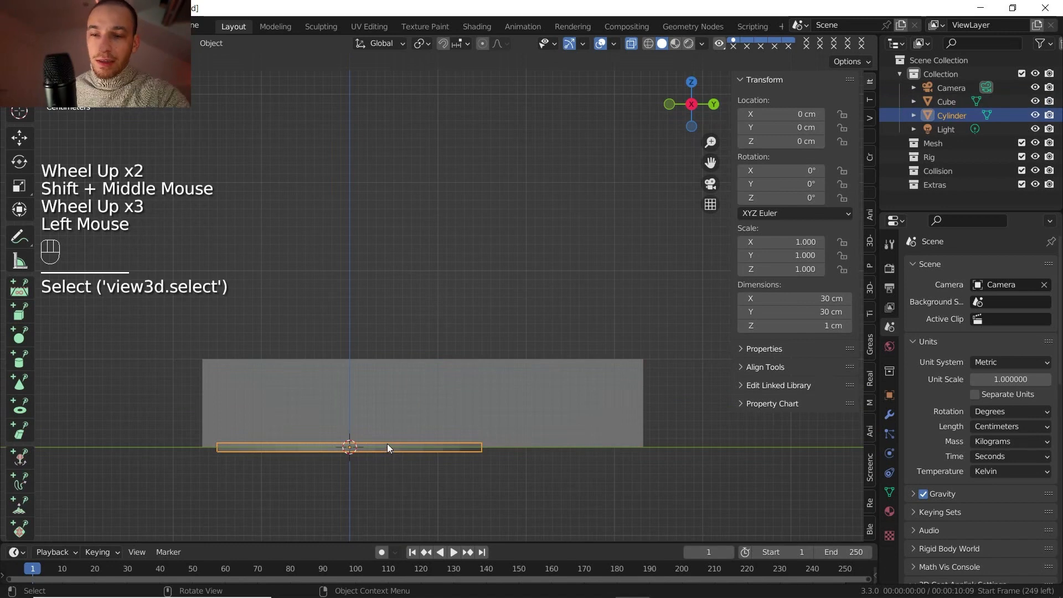
key("g")
key("z")
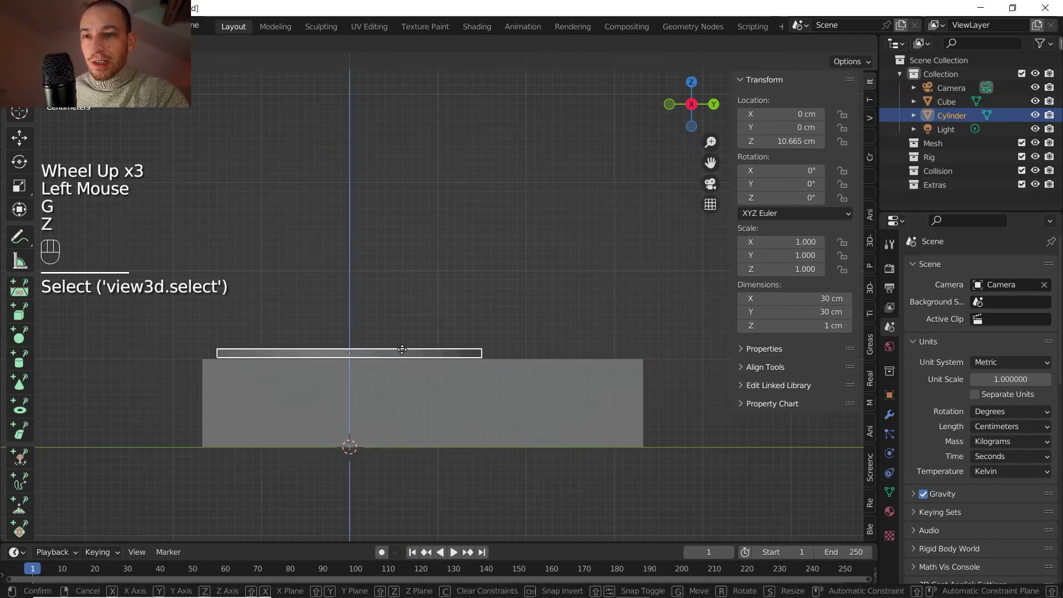
left_click(402, 350)
Turn off X-ray display and save the file.
scroll(430, 296, "down", 1)
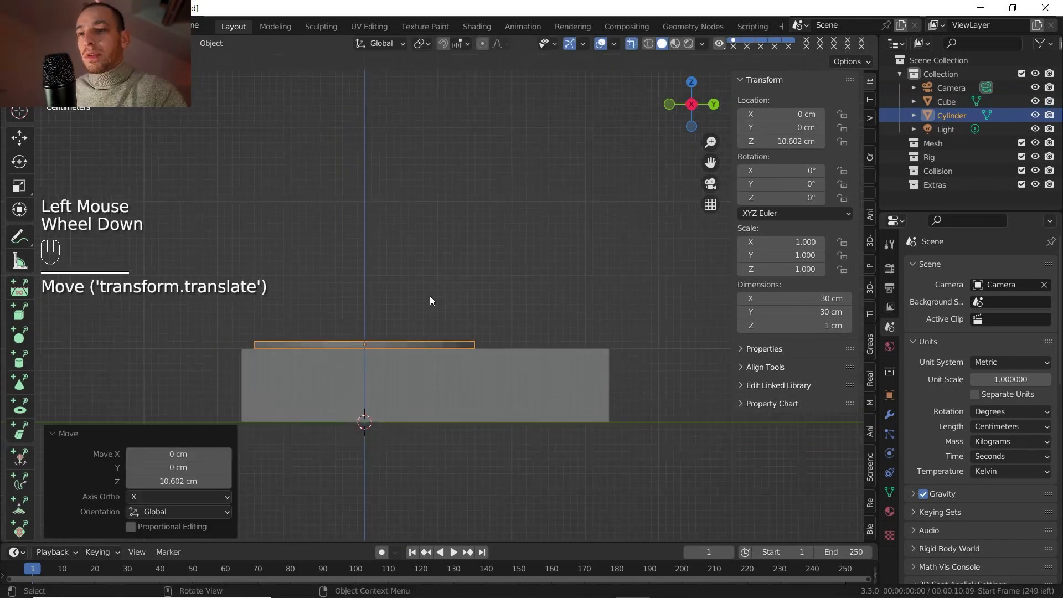
middle_click_drag(434, 254, 429, 269, "shift")
middle_click_drag(429, 269, 463, 318)
middle_click_drag(463, 318, 547, 349, "shift")
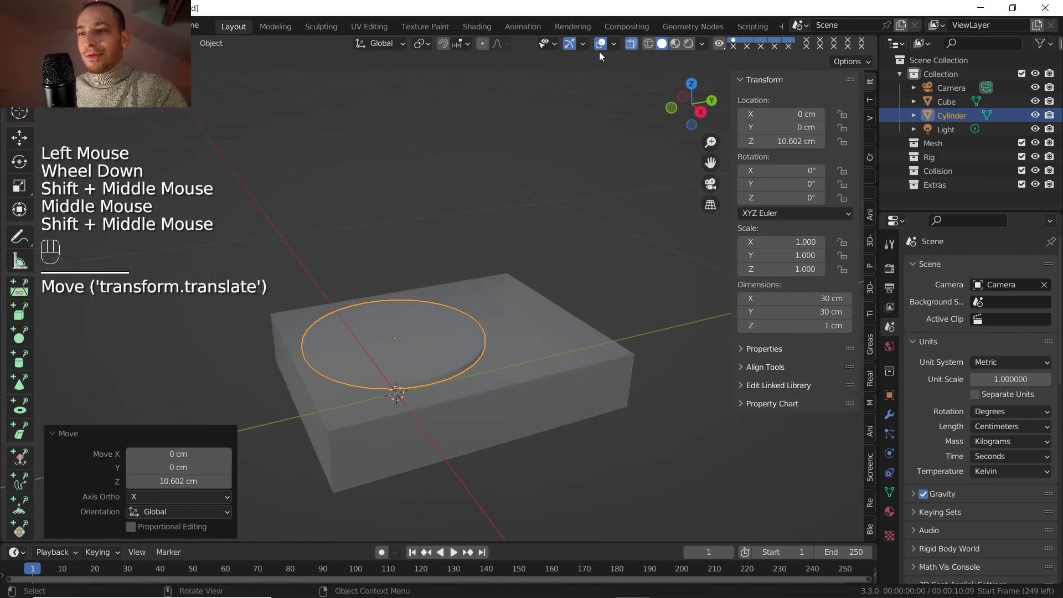
left_click(631, 44)
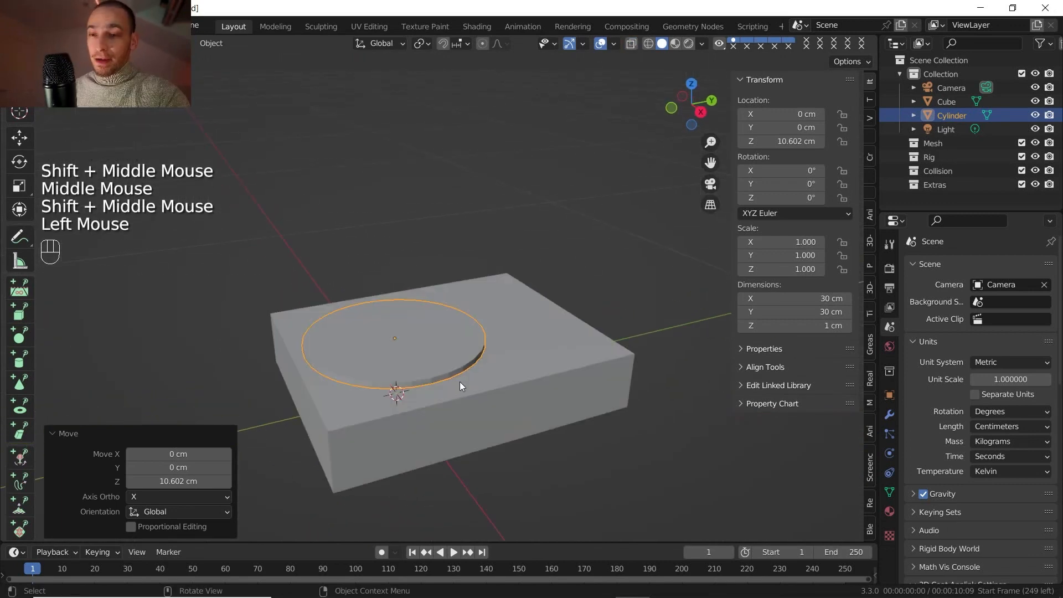
left_click(34, 26)
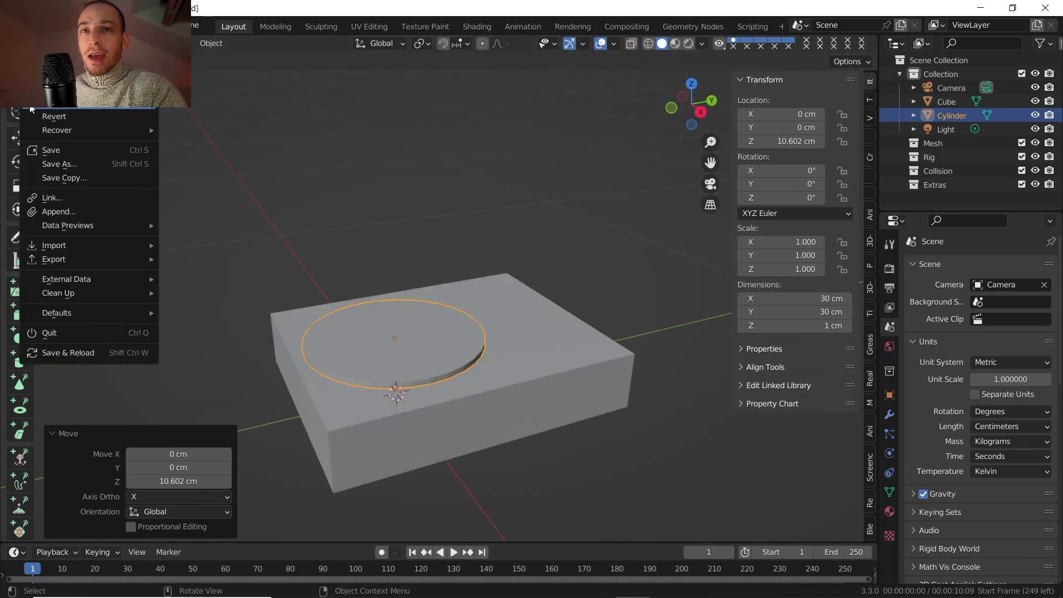
left_click(55, 147)
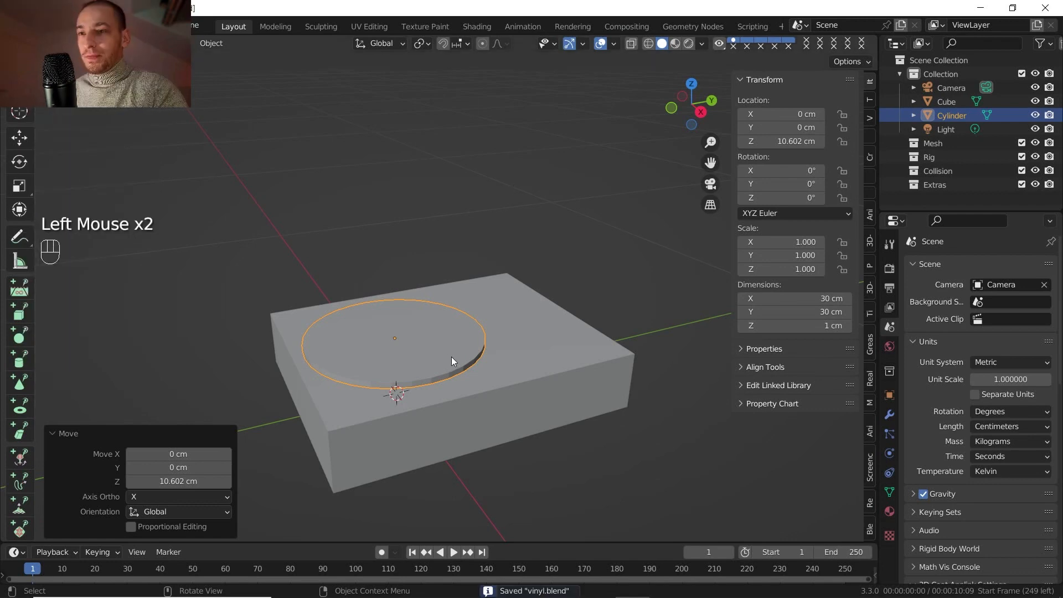
In Edit Mode, raise the cube's bottom face along Z so the body is about 1.5 cm thick, and return to Object Mode.
middle_click_drag(451, 357, 434, 321, "shift")
scroll(434, 325, "up", 2)
middle_click_drag(438, 347, 353, 241)
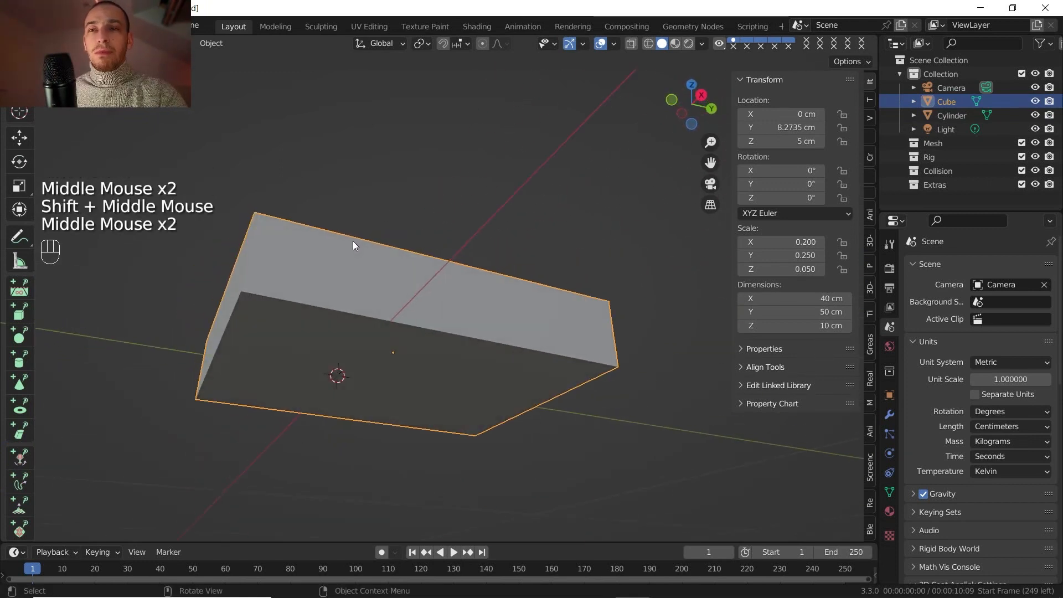
key("Tab")
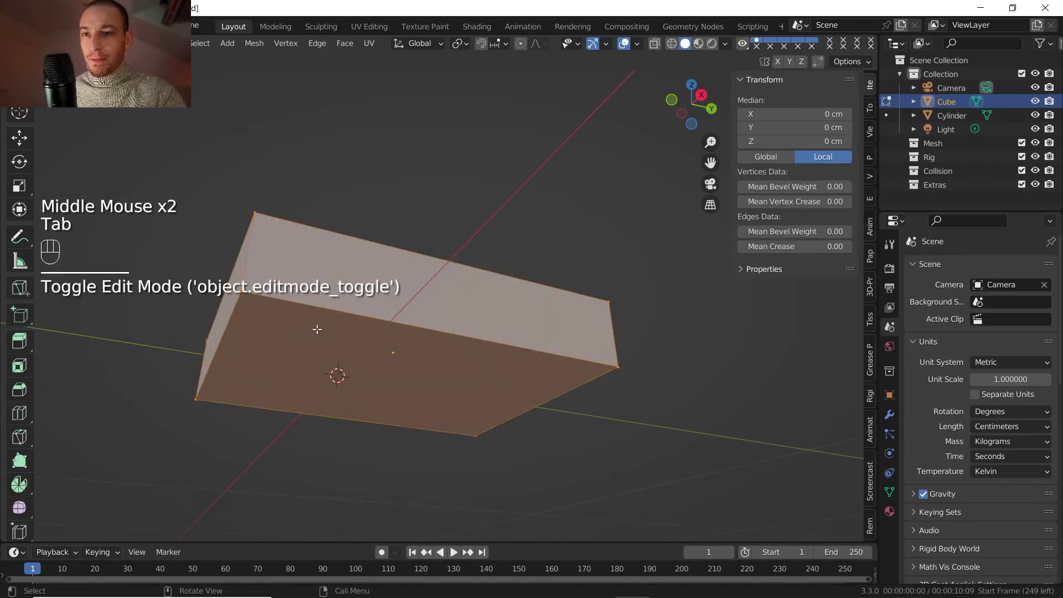
key("3")
left_click(309, 327)
key("g")
key("z")
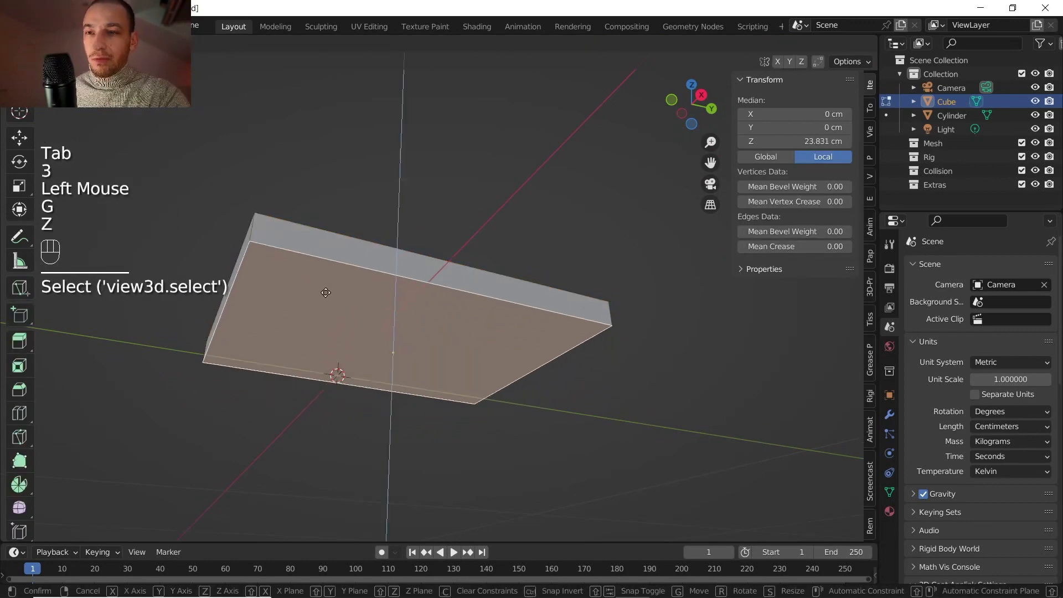
left_click(328, 286)
middle_click_drag(328, 287, 323, 379)
key("Tab")
Try applying the scale to the thinned cube, then undo it.
key("ctrl+a")
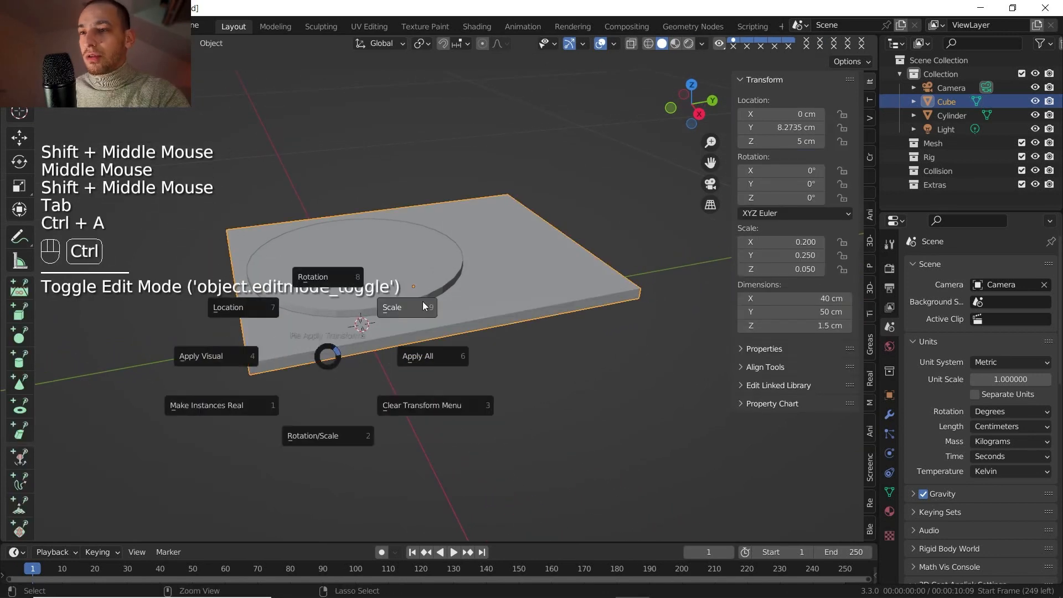
left_click(421, 302)
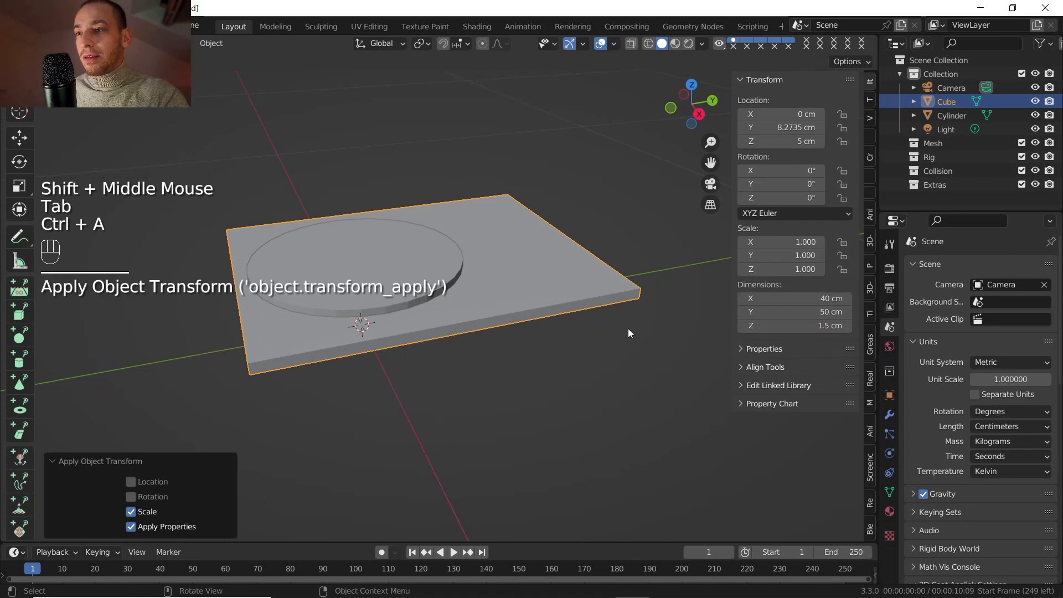
key("ctrl+z")
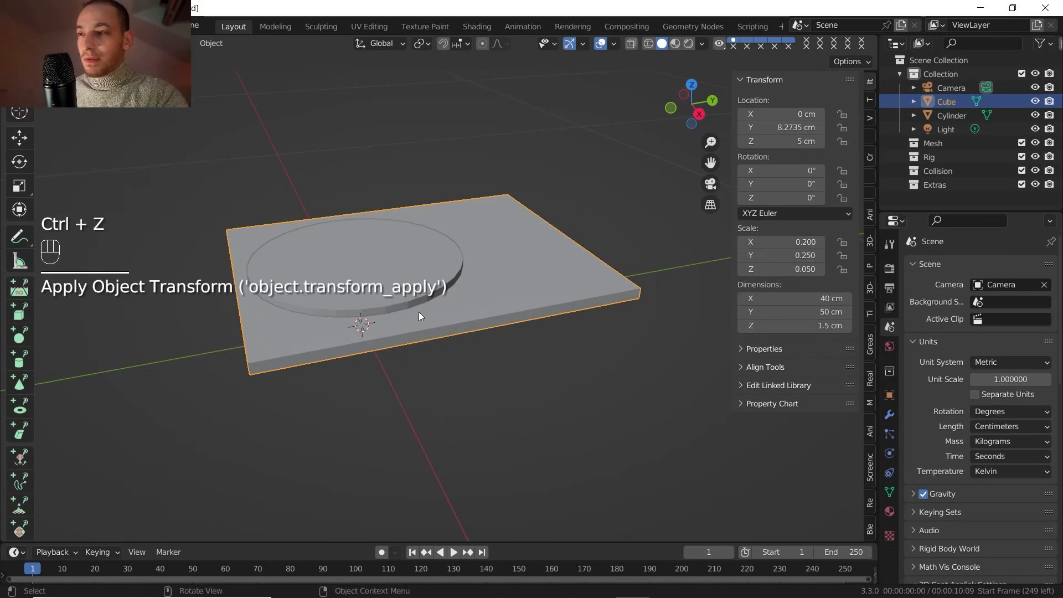
left_click(778, 242)
left_click(780, 256)
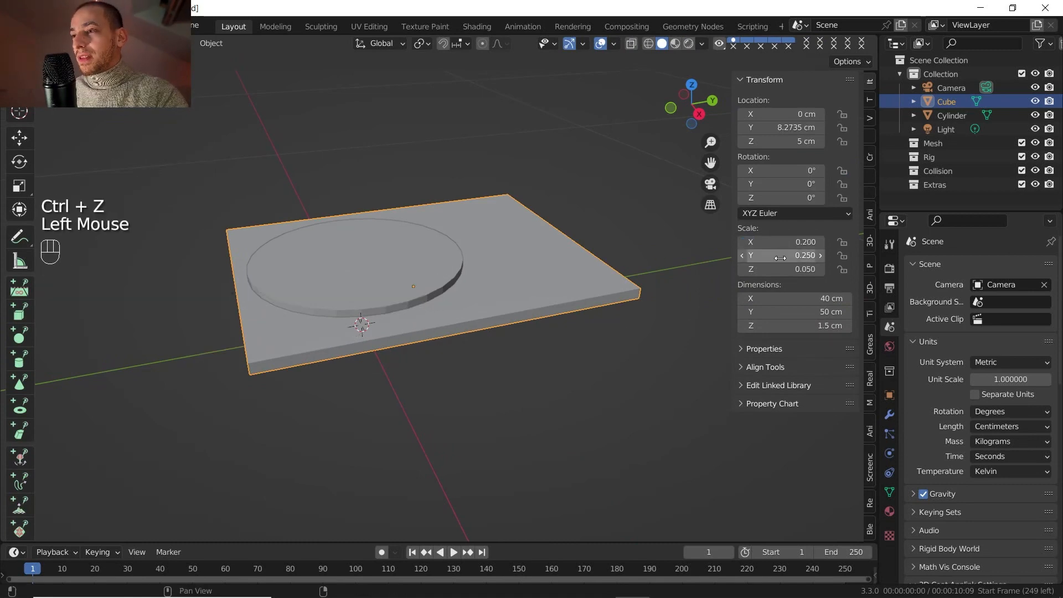
left_click(782, 269)
left_click(780, 256)
left_click(778, 256)
left_click(771, 242)
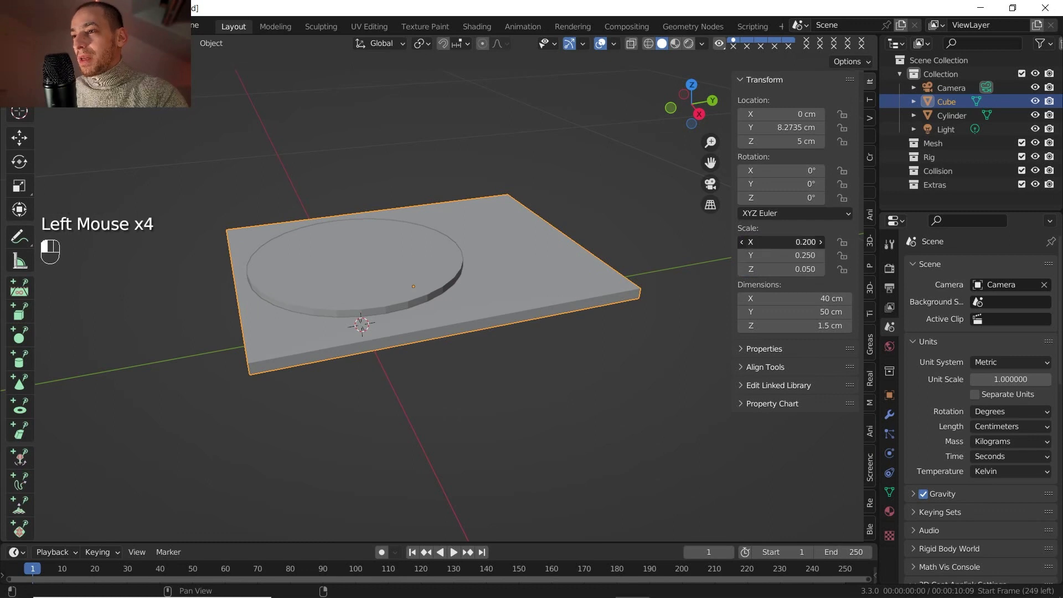
Apply the scale transform to the cube.
left_click(460, 278)
key("ctrl+a")
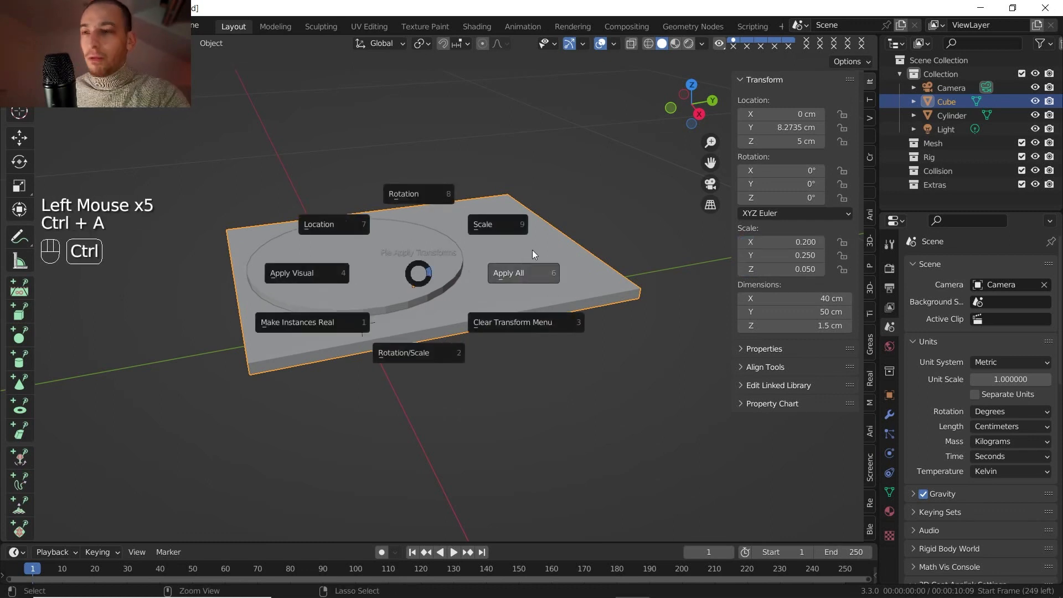
left_click(505, 212)
mouse_move(510, 260)
middle_mouse_down()
mouse_move(481, 264)
mouse_move(487, 247)
mouse_move(510, 247)
middle_mouse_up()
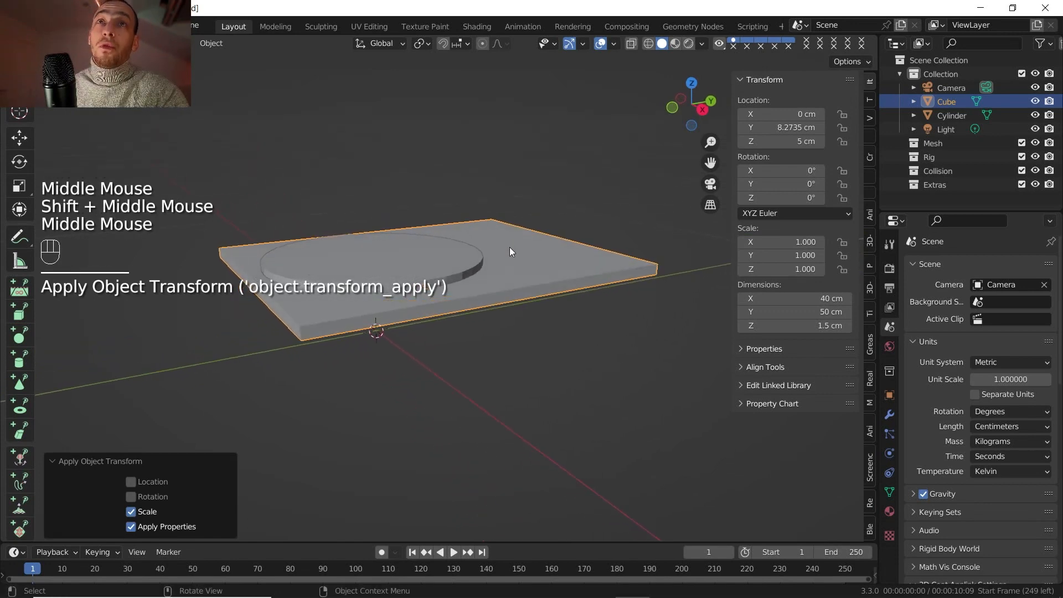
scroll(437, 310, "up", 2)
middle_click_drag(437, 311, 541, 337)
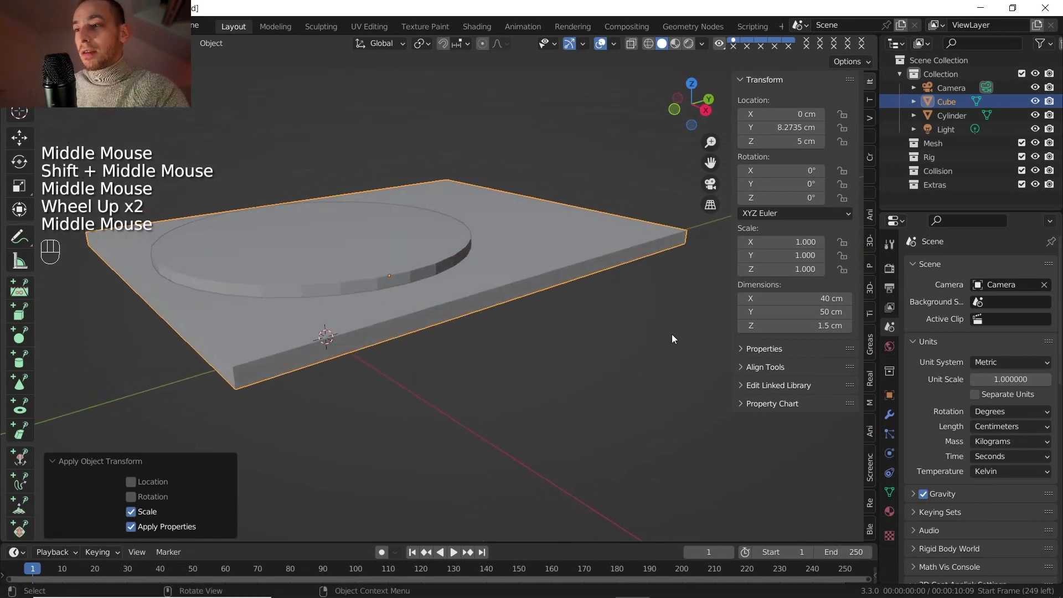
middle_click_drag(314, 339, 350, 355, "shift")
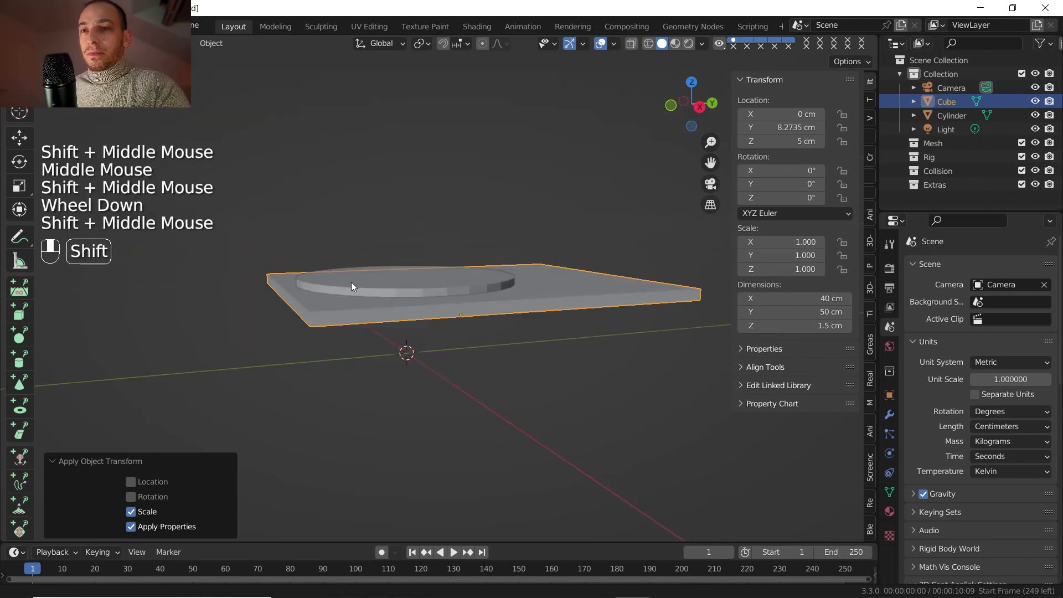
middle_click_drag(351, 281, 390, 308)
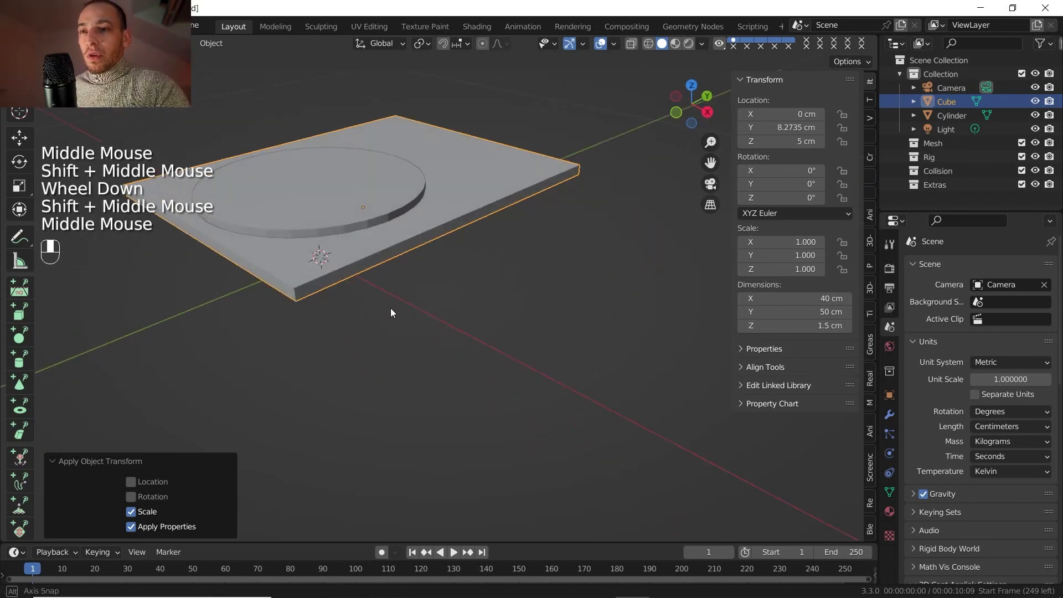
scroll(391, 311, "down", 2)
scroll(393, 315, "up", 2)
Add a cylinder mesh with a radius of 1 cm and a depth of 11 cm.
key("shift+a")
mouse_move(386, 310)
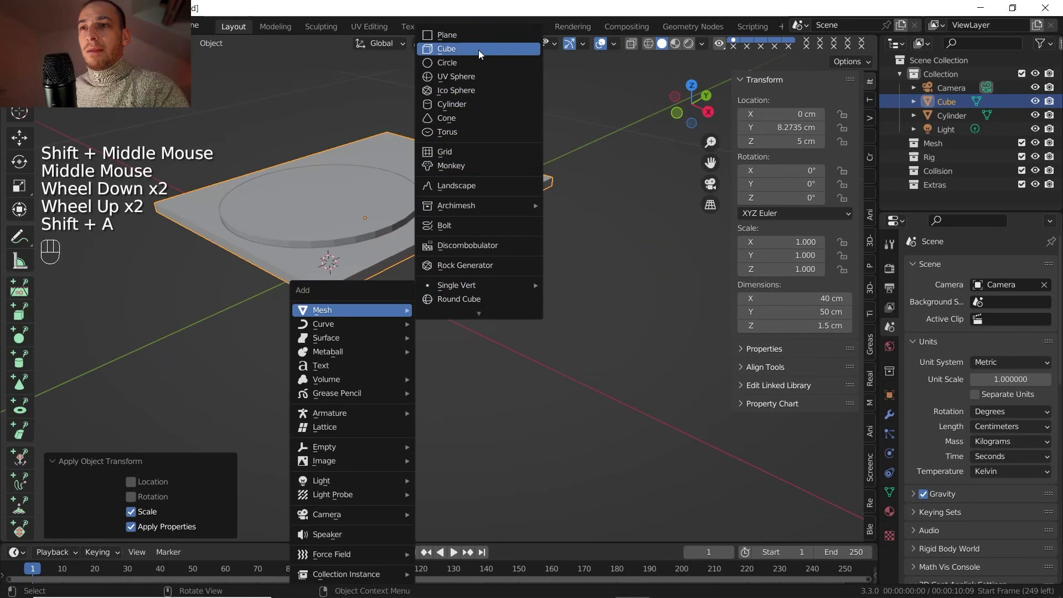
left_click(465, 106)
left_click(175, 382)
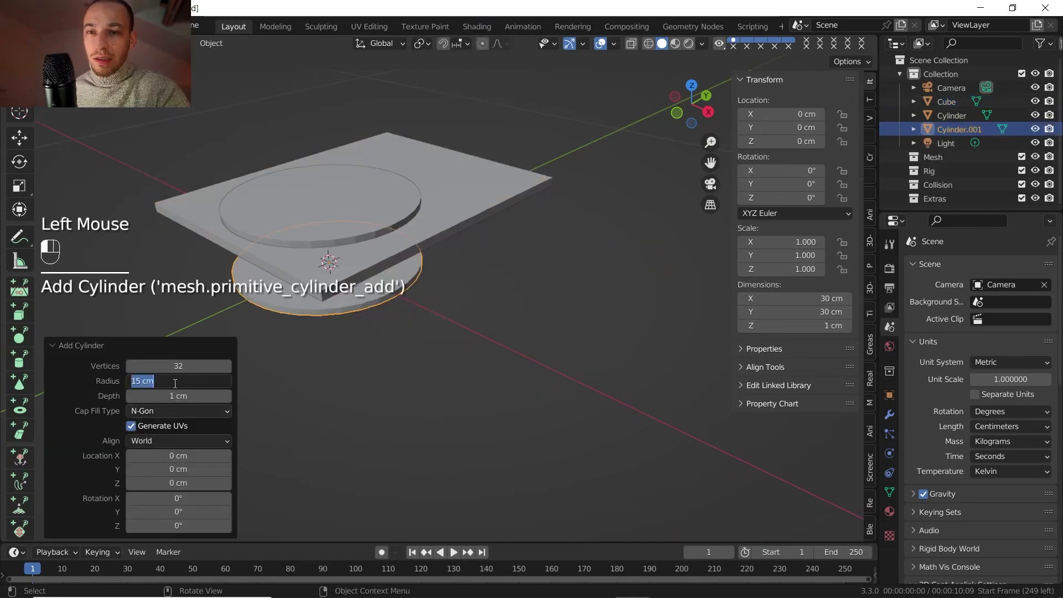
type("1")
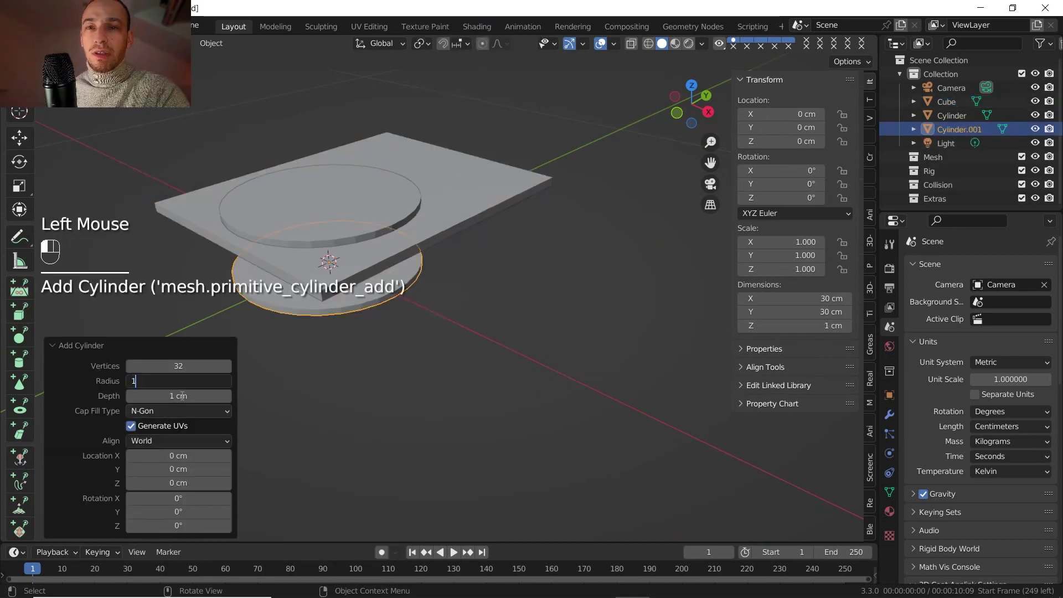
left_click(183, 392)
left_click(183, 391)
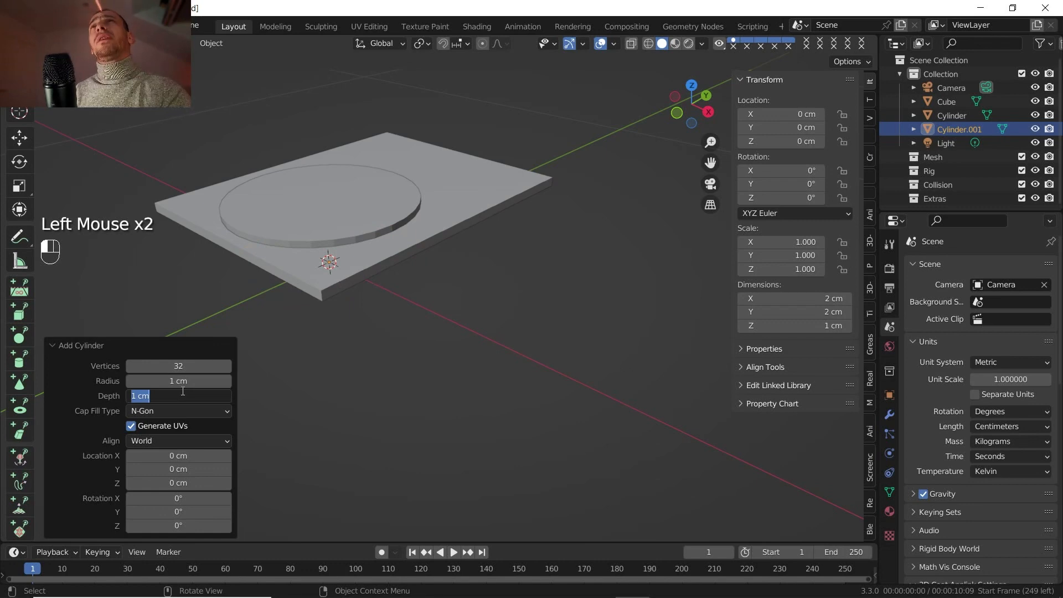
key("shift")
type("11")
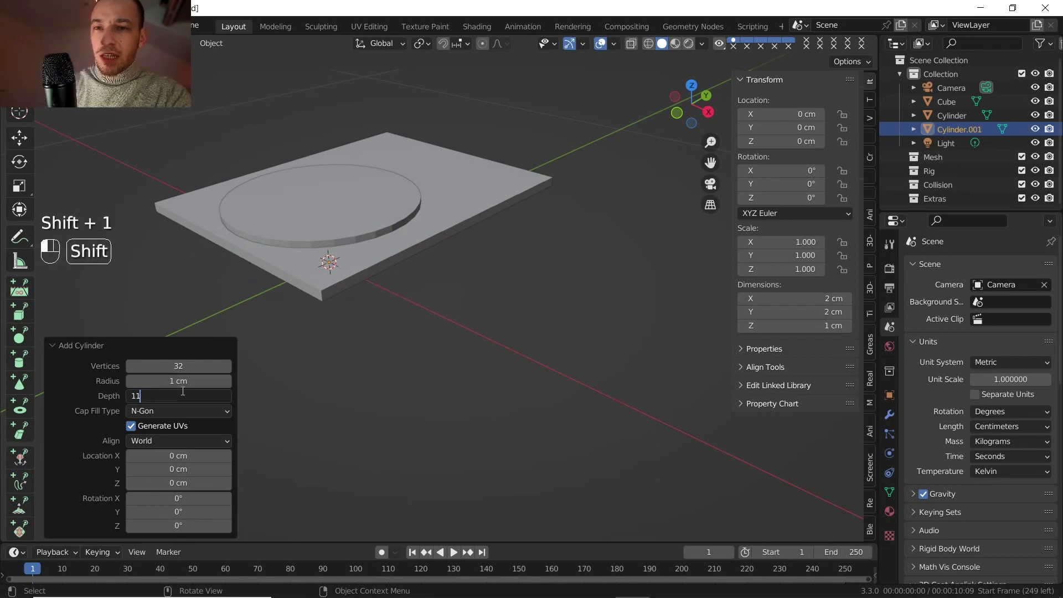
key("Return")
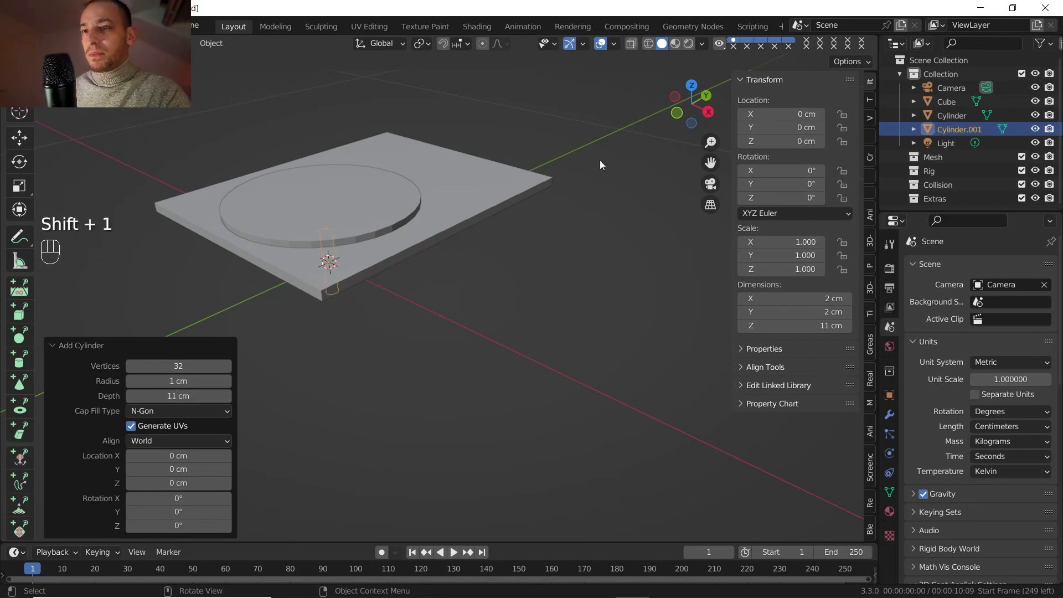
Set the new cylinder's radius to 2 cm and its vertex count to 24.
left_click(178, 381)
key("shift")
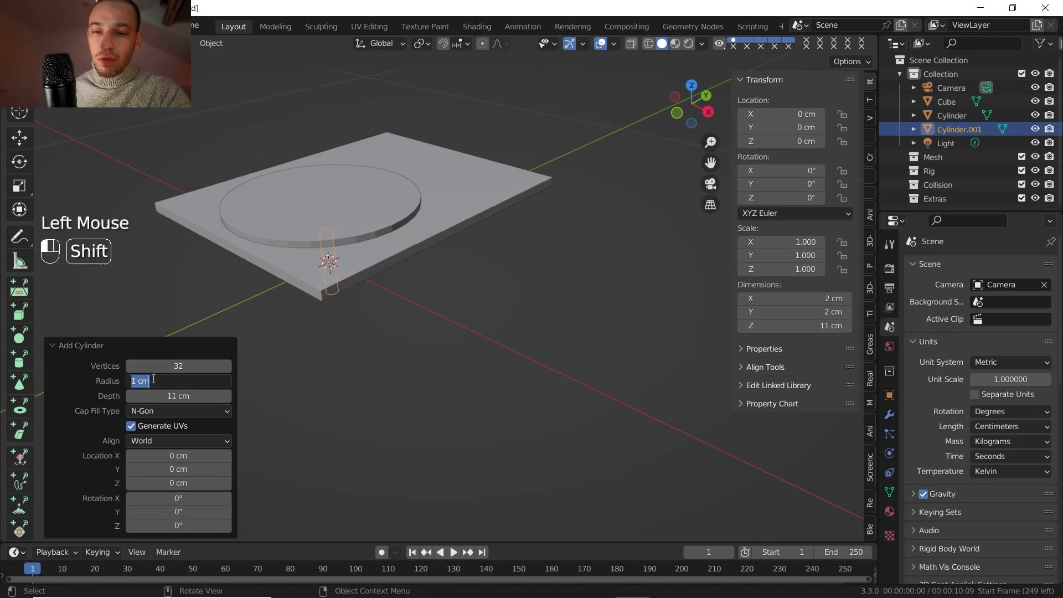
type("2")
left_click(43, 424)
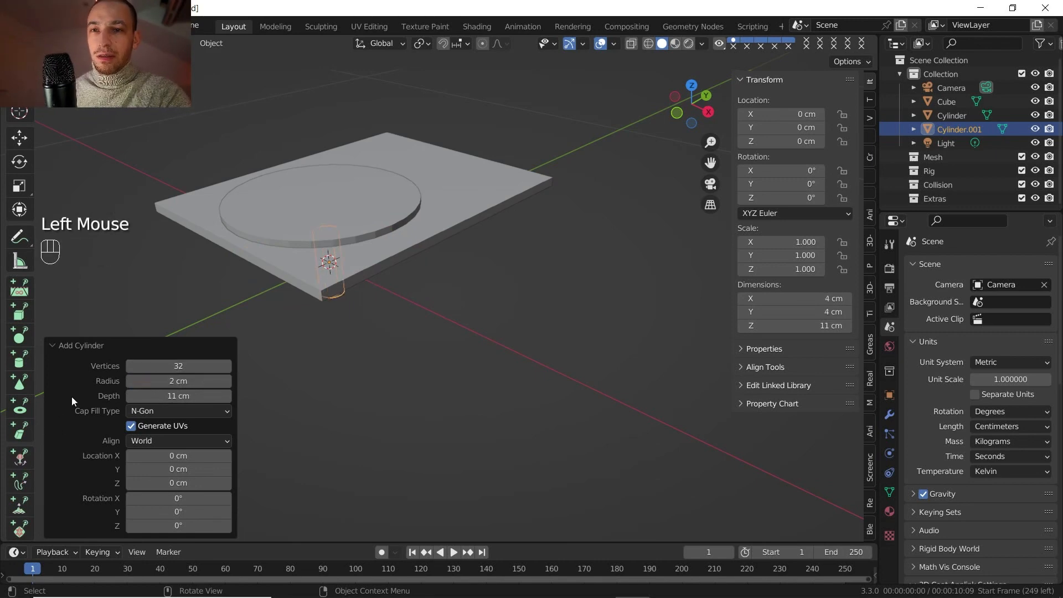
left_click(203, 369)
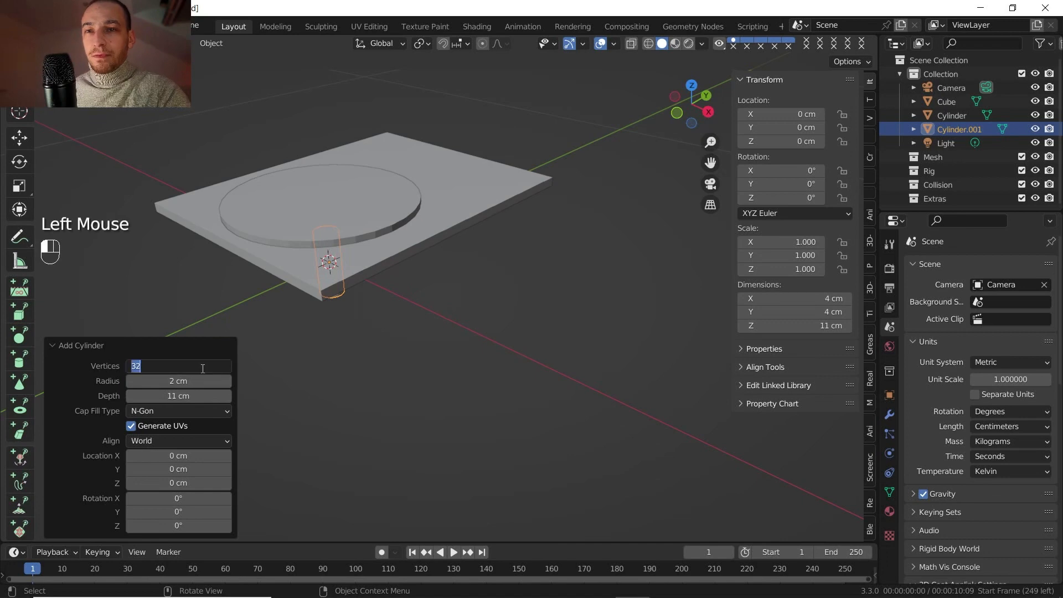
key("shift")
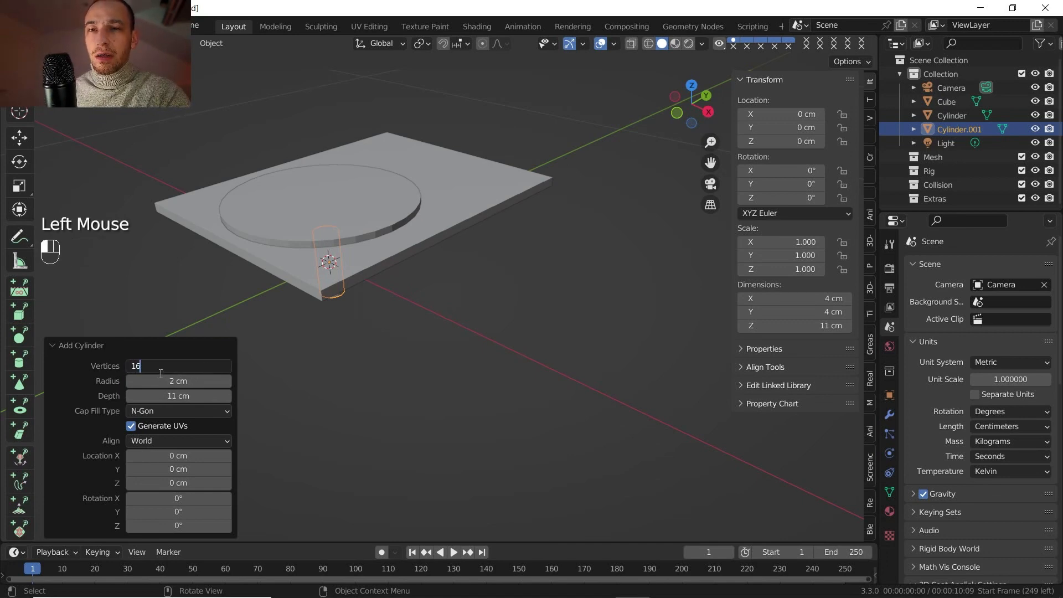
key("BackSpace")
key("BackSpace")
type("24")
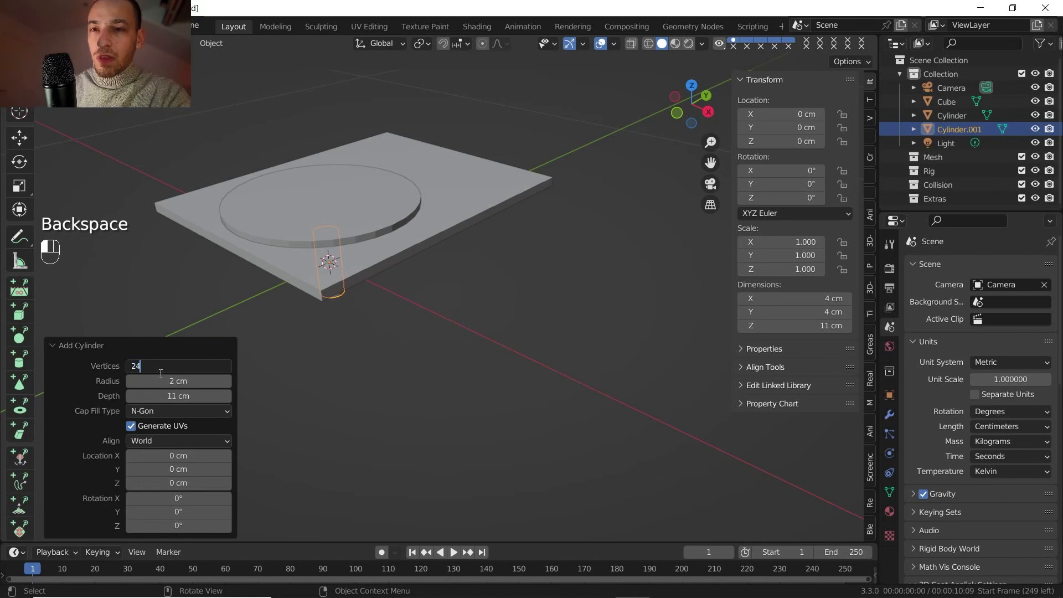
left_click(86, 386)
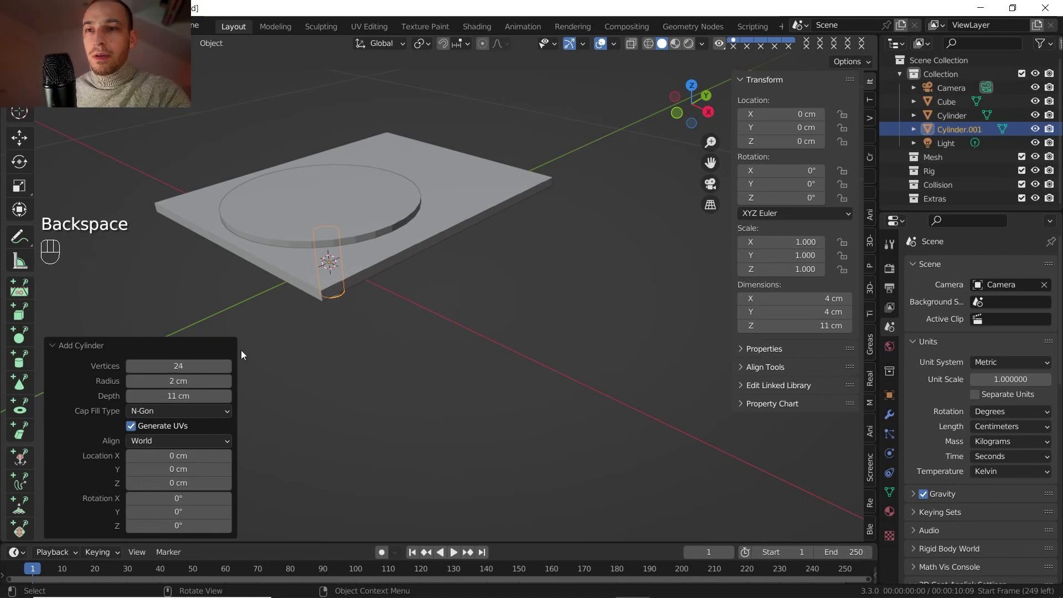
In top view, move the new cylinder into the body's front corner beside the disc, at about X 16.7 cm, Y -13.4 cm.
left_click(692, 86)
scroll(351, 305, "down", 2)
key("g")
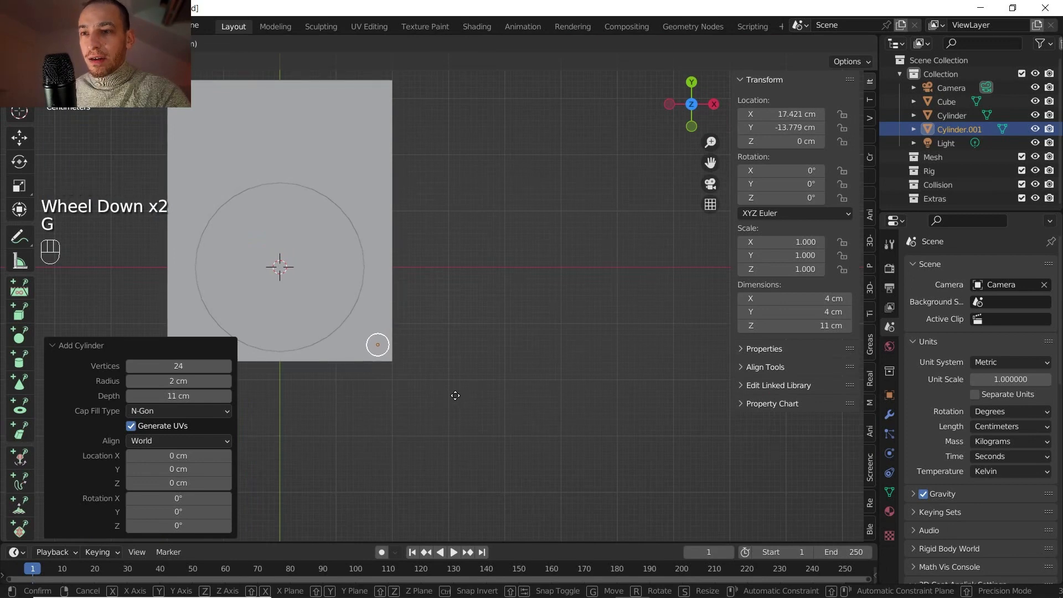
left_click(455, 394)
In side view, raise the corner cylinder along Z and set its Z location to 5.5 cm.
scroll(463, 391, "down", 1)
middle_click_drag(463, 390, 451, 364, "shift")
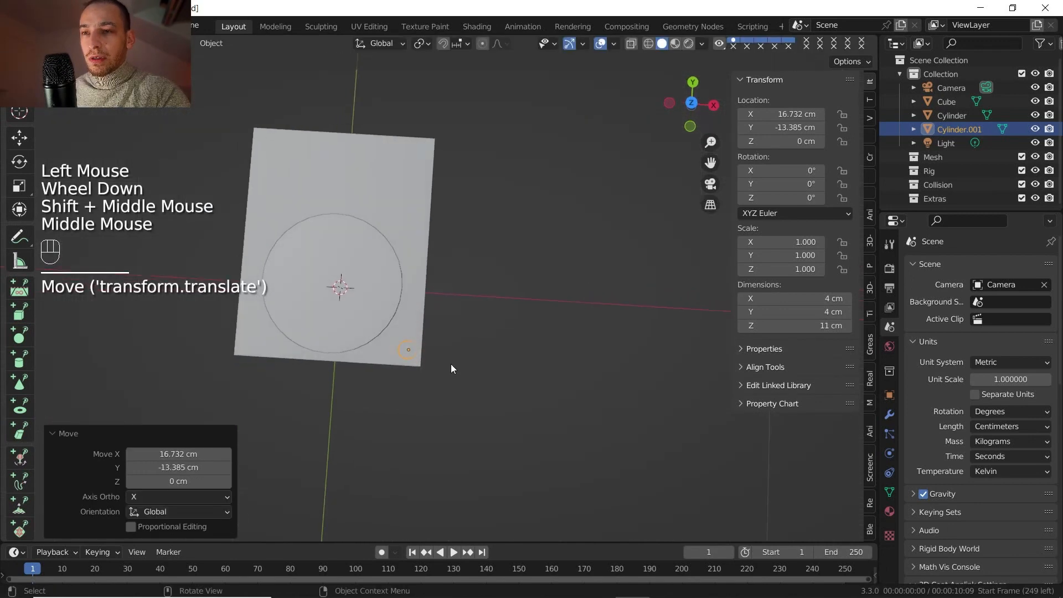
left_click(714, 105)
scroll(440, 351, "up", 3)
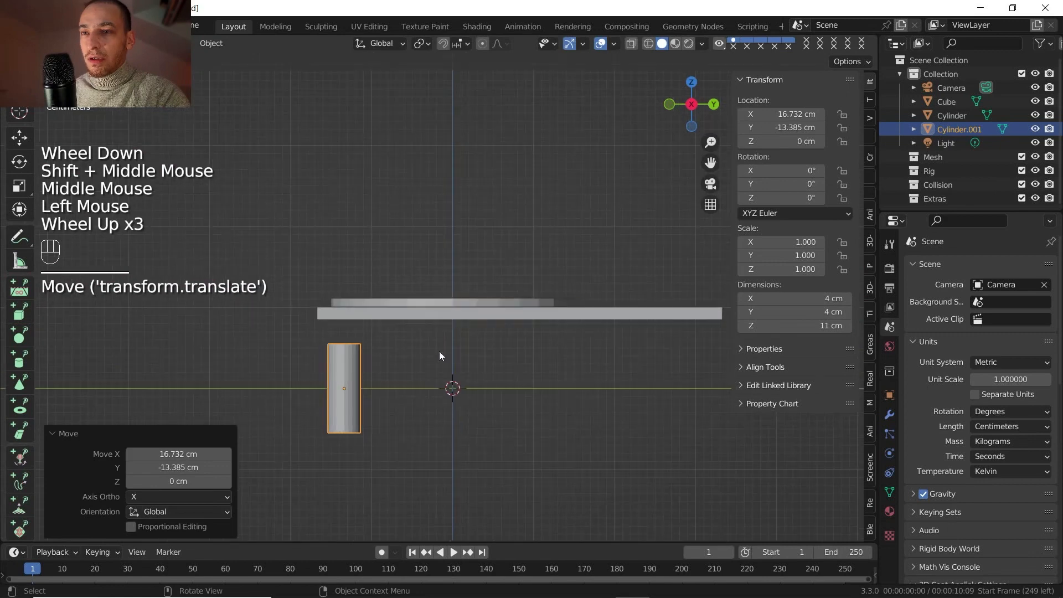
key("g")
key("z")
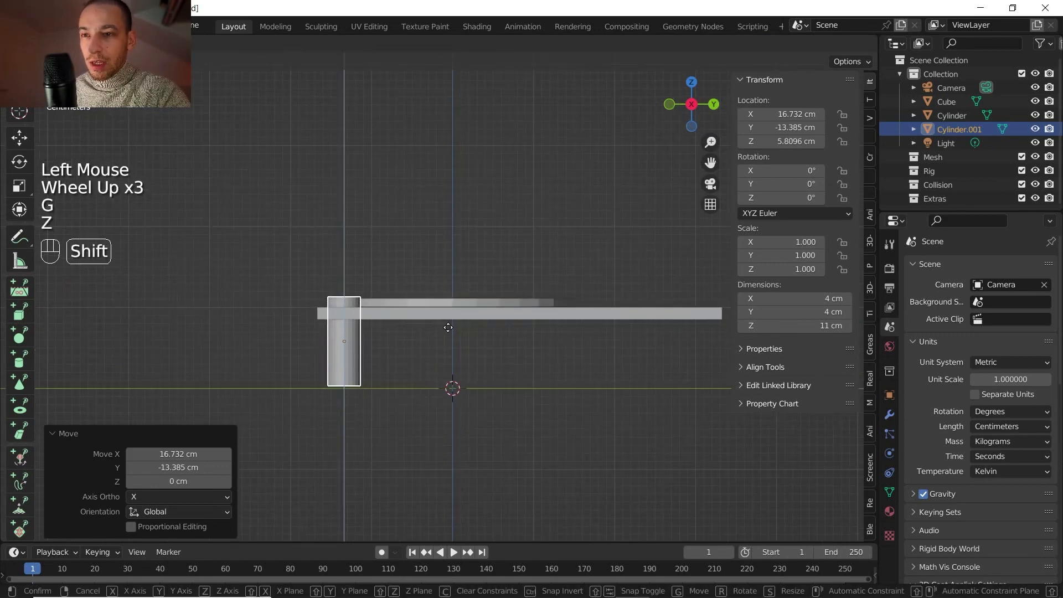
left_click(449, 334, "shift")
left_click(784, 141)
type("5")
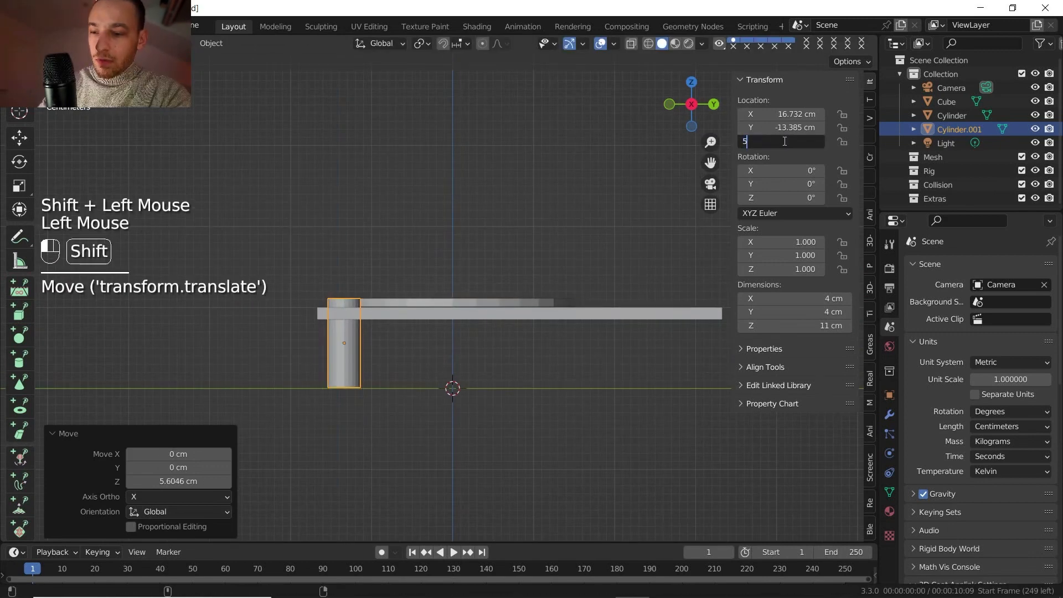
type(".5")
key("Return")
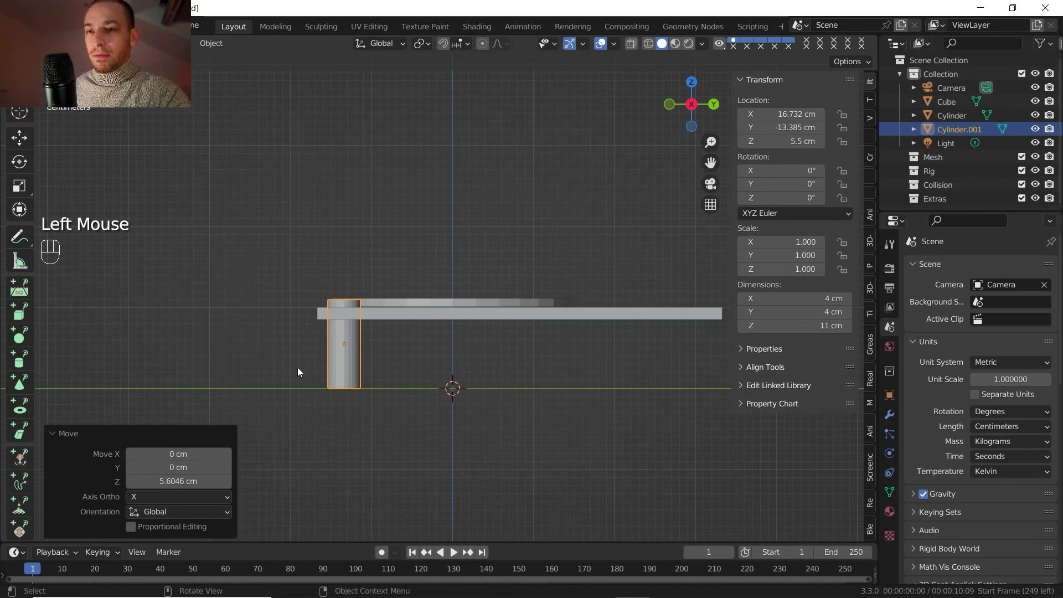
Apply smooth shading to the corner cylinder.
scroll(332, 310, "down", 1)
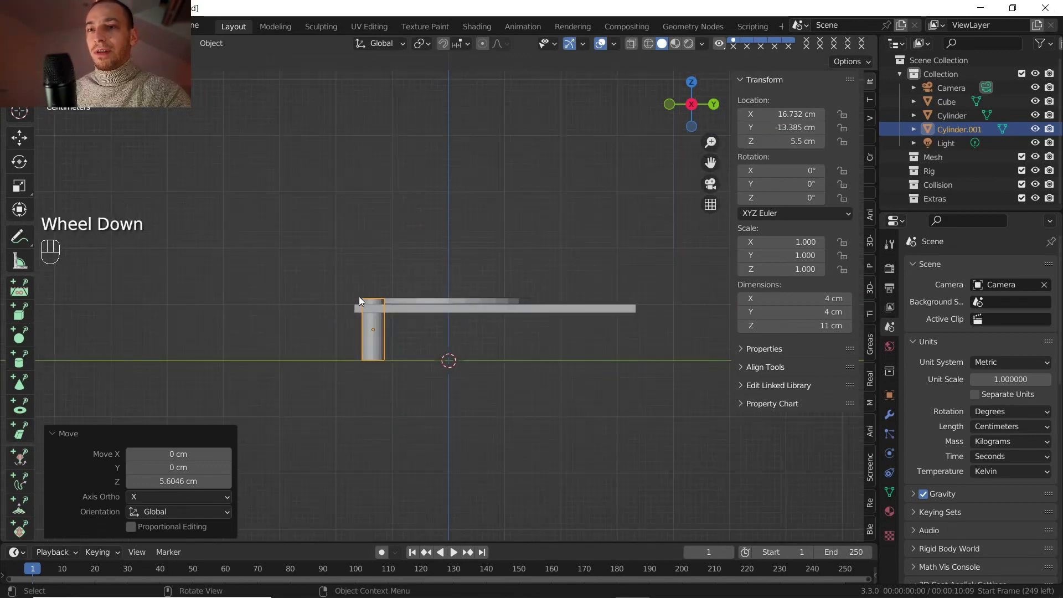
middle_click_drag(359, 297, 393, 271, "shift")
scroll(393, 271, "up", 3)
right_click(217, 262)
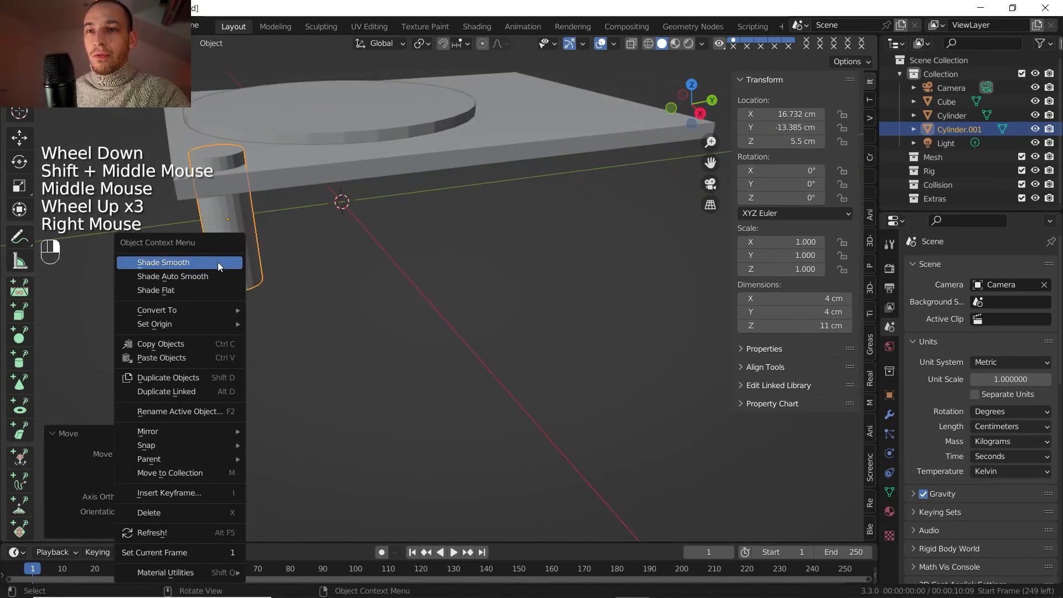
left_click(218, 262)
In Edit Mode on the flat body, add two evenly spaced loop cuts across its length without sliding them.
mouse_move(244, 202)
middle_mouse_down("shift")
mouse_move(372, 274)
mouse_move(374, 322)
middle_mouse_up("shift")
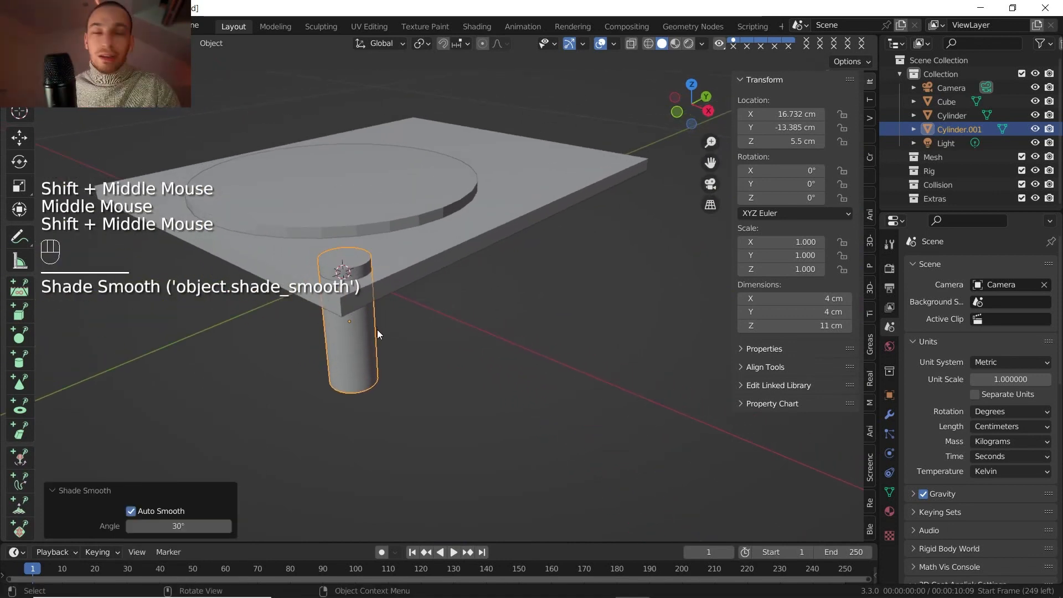
left_click(421, 272)
middle_click_drag(434, 245, 376, 322, "shift")
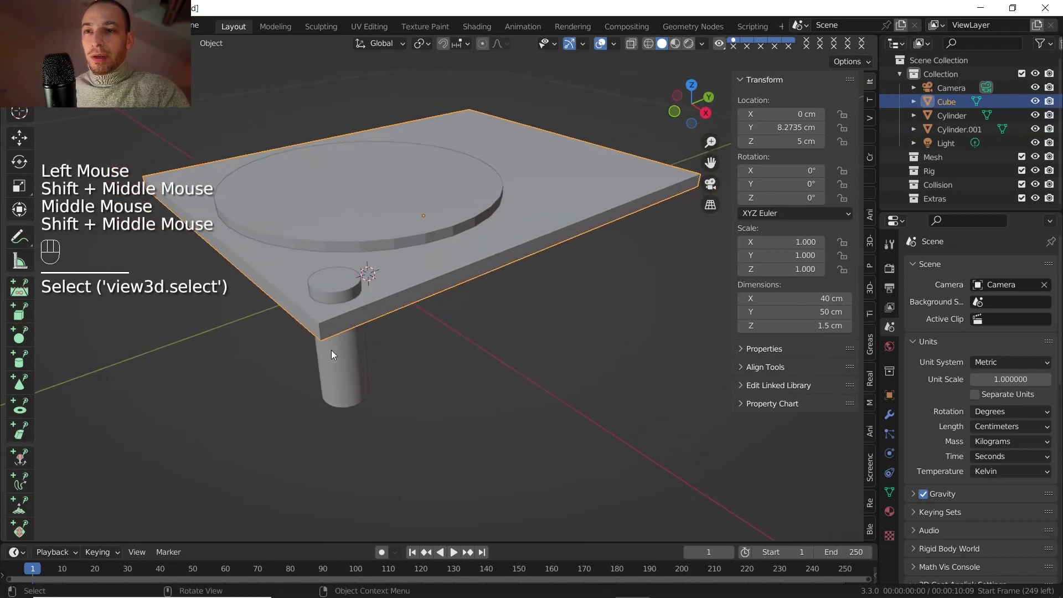
key("Tab")
scroll(332, 352, "down", 2)
middle_click_drag(331, 353, 386, 424, "shift")
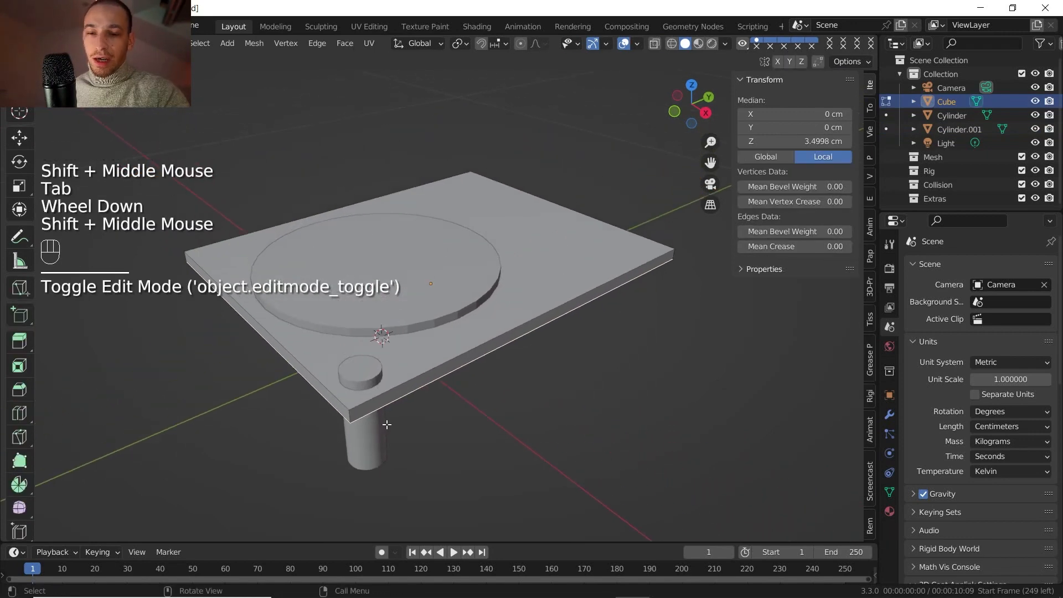
key("ctrl+r")
scroll(453, 361, "up", 2)
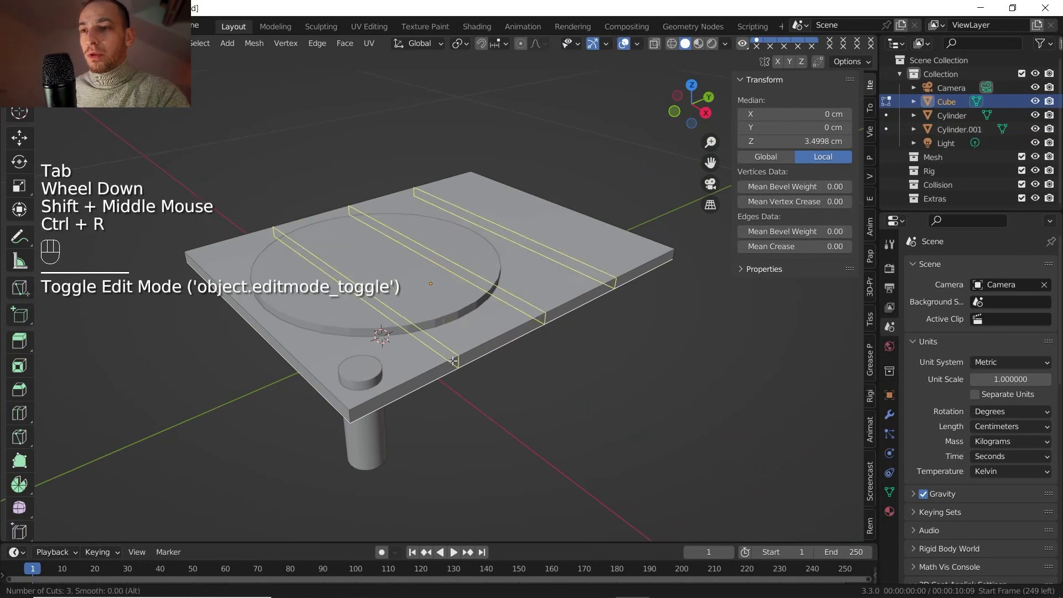
scroll(453, 361, "down", 2)
scroll(450, 356, "up", 1)
left_click(450, 356)
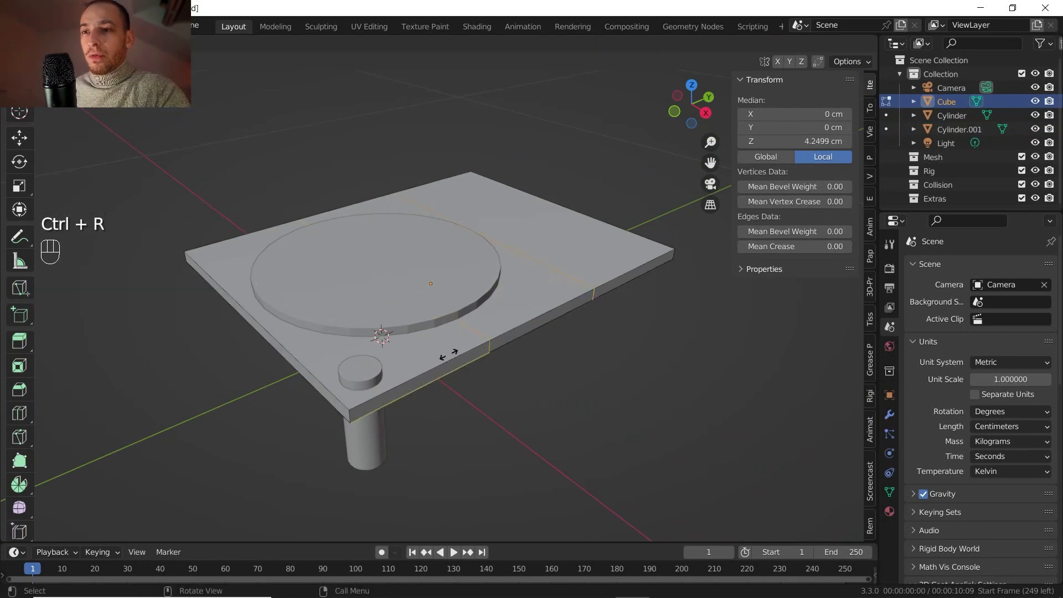
right_click(445, 353)
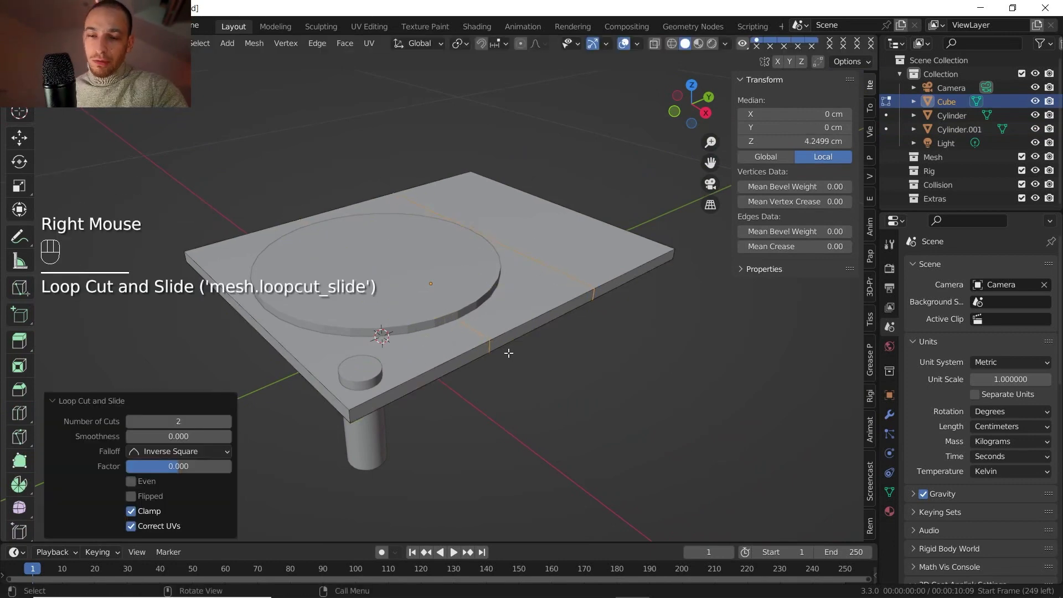
Spread the two crosswise loop cuts apart by scaling them along Y by about 2.3, towards the body's short ends.
key("s")
key("y")
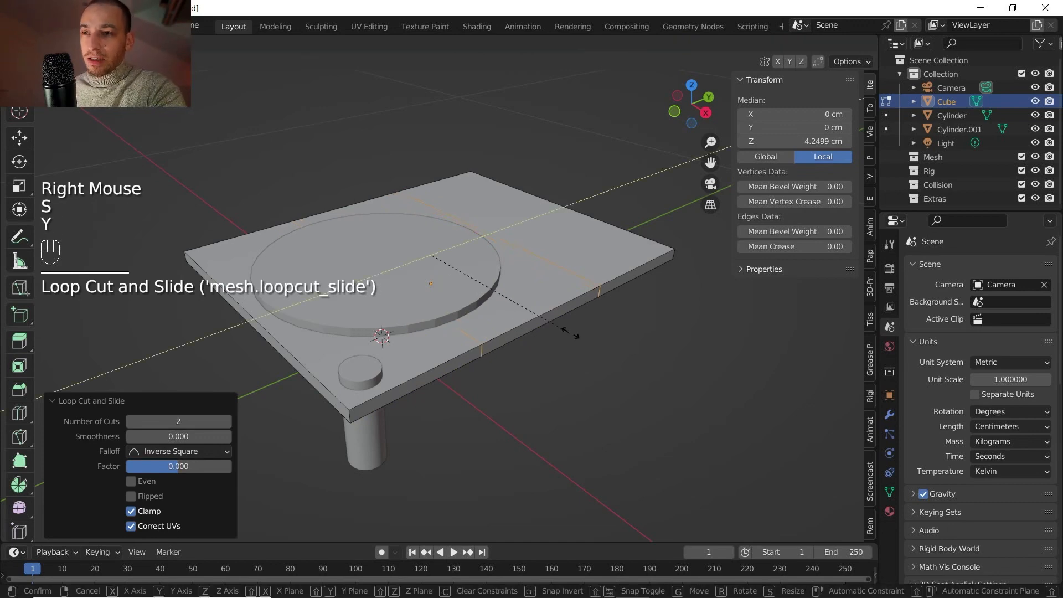
left_click(747, 323)
Add two lengthwise loop cuts to the body and scale them apart along X by about 2.1, towards its long sides.
middle_click_drag(676, 357, 428, 382)
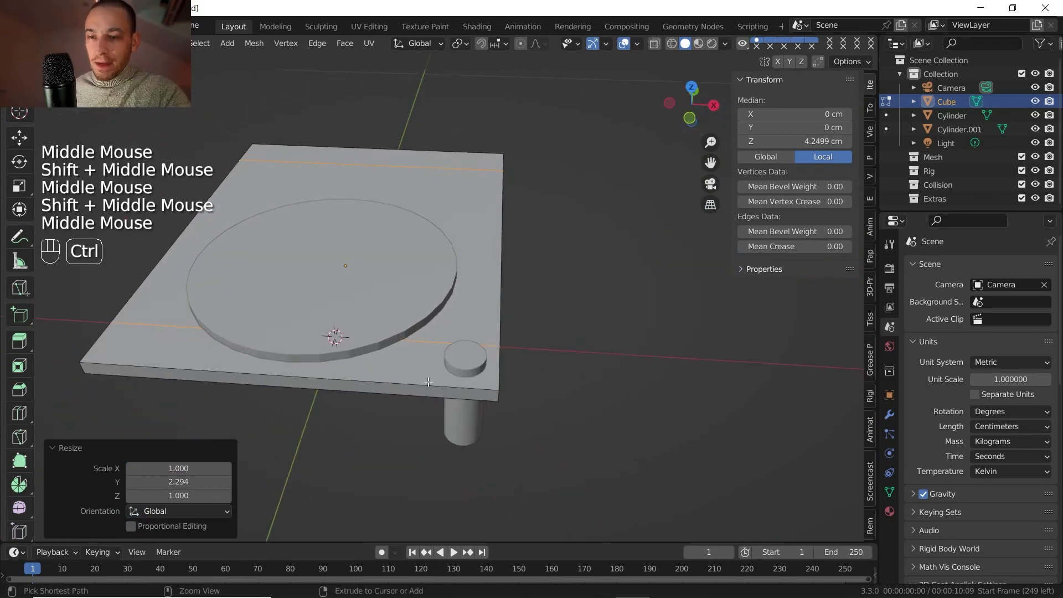
key("ctrl+r")
scroll(310, 373, "up", 1)
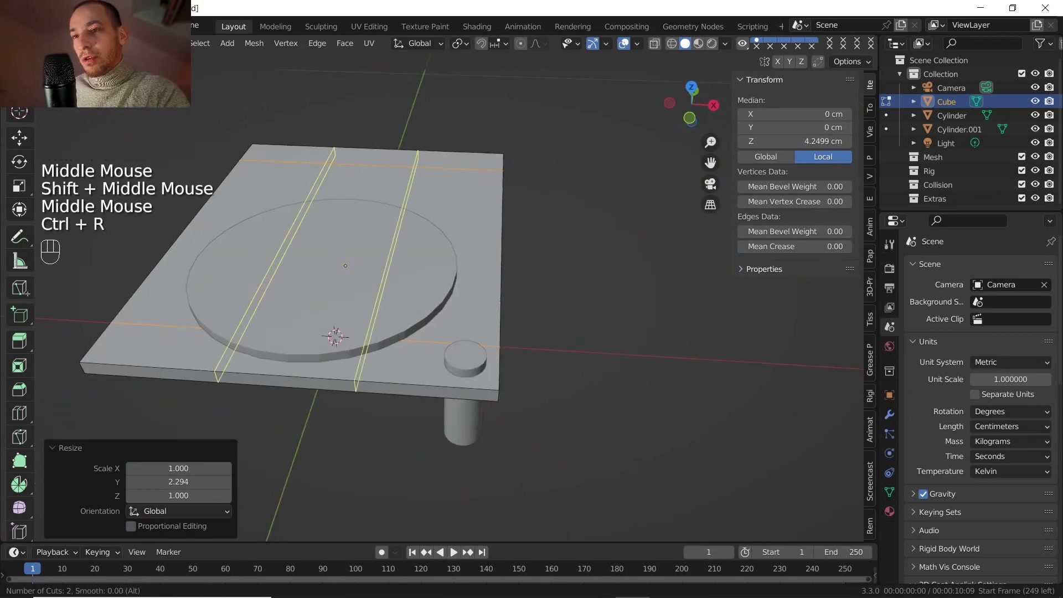
right_click(310, 373)
key("s")
key("x")
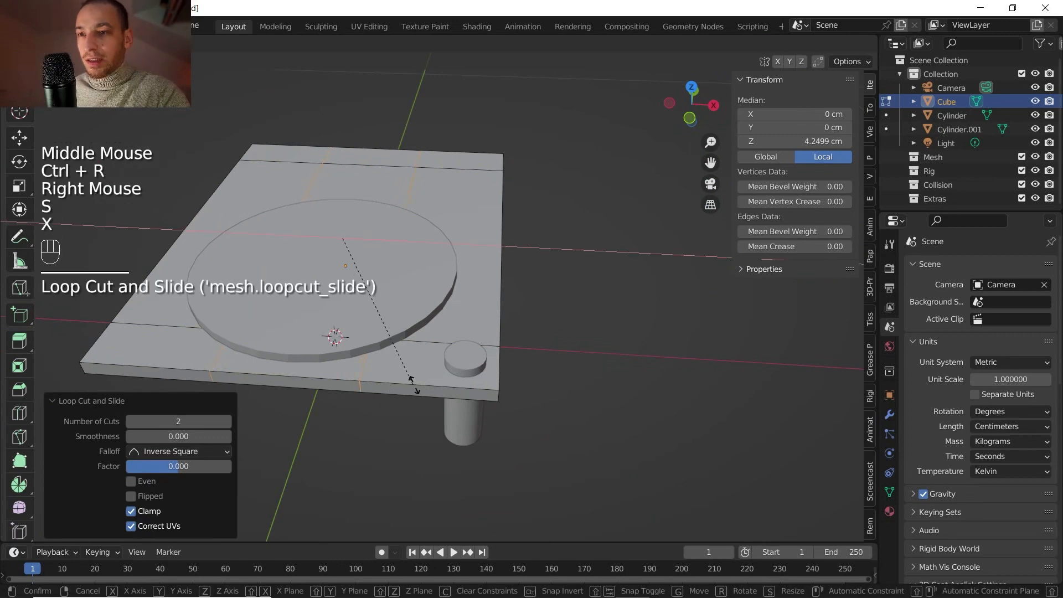
left_click(619, 394)
Examine how the new loop cuts line up around the corner cylinder from above and at an angle.
middle_click_drag(619, 394, 558, 298)
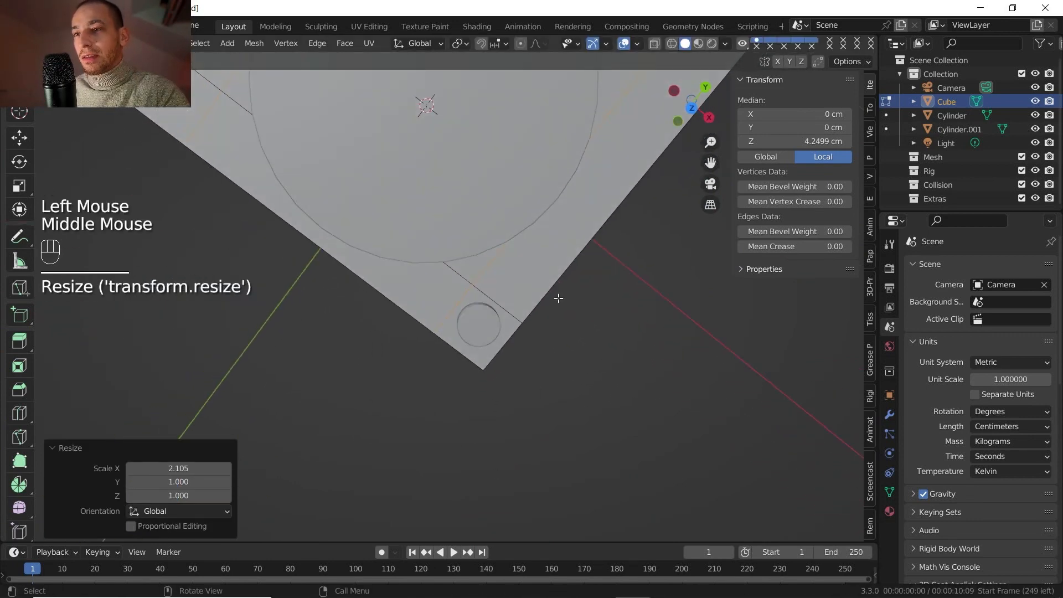
left_click(688, 107)
middle_click_drag(524, 260, 416, 178, "shift")
scroll(465, 246, "up", 2)
middle_click_drag(415, 178, 372, 265, "shift")
scroll(392, 252, "down", 2)
middle_click_drag(372, 265, 371, 308, "shift")
scroll(372, 309, "down", 1)
middle_click_drag(362, 383, 337, 410)
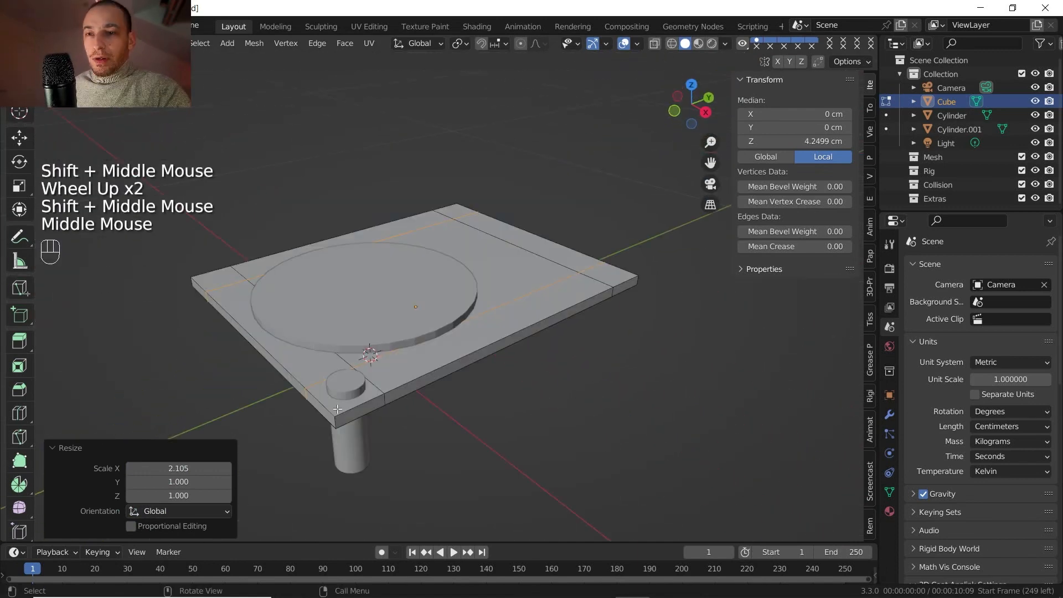
Pull the body's four outer corners inward from the top view by scaling their vertices to about 0.952 in X and Y only.
scroll(337, 409, "up", 1)
left_click(317, 440)
scroll(317, 439, "down", 1)
left_click(692, 85)
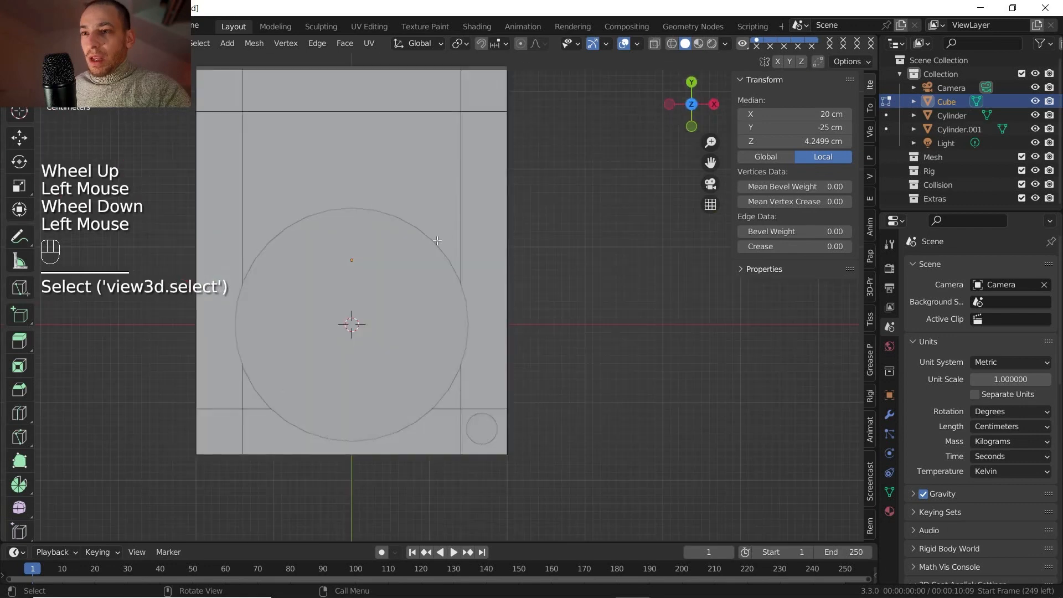
scroll(630, 130, "down", 2)
left_click(653, 45)
key("1")
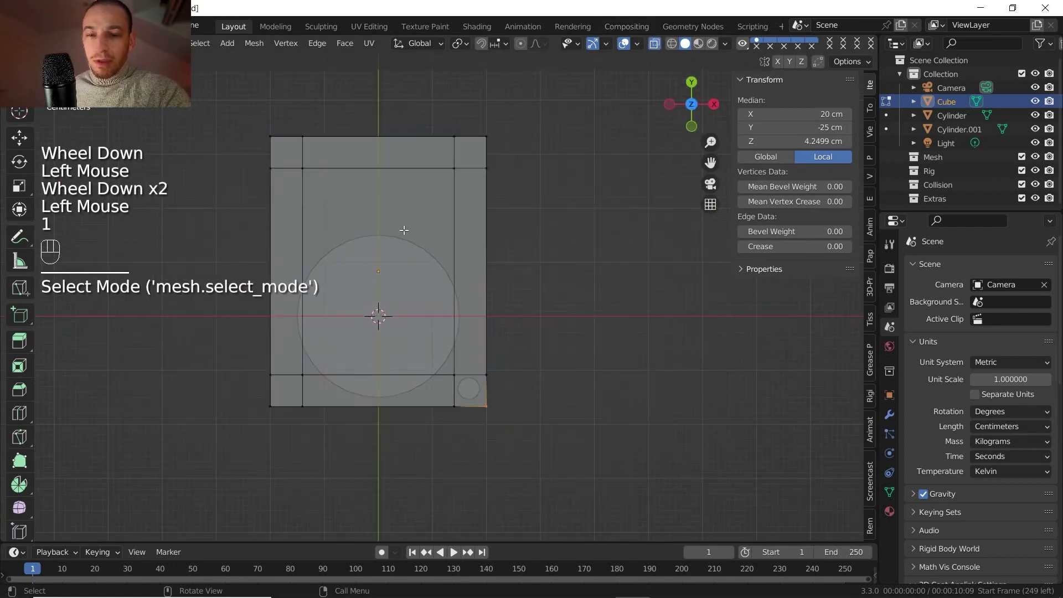
key("b")
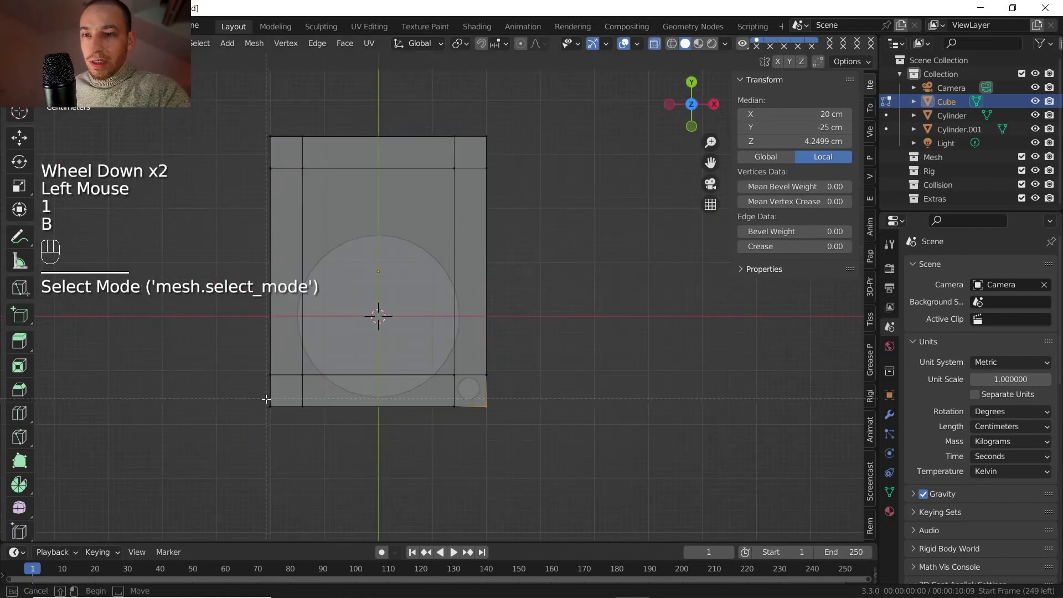
key("c")
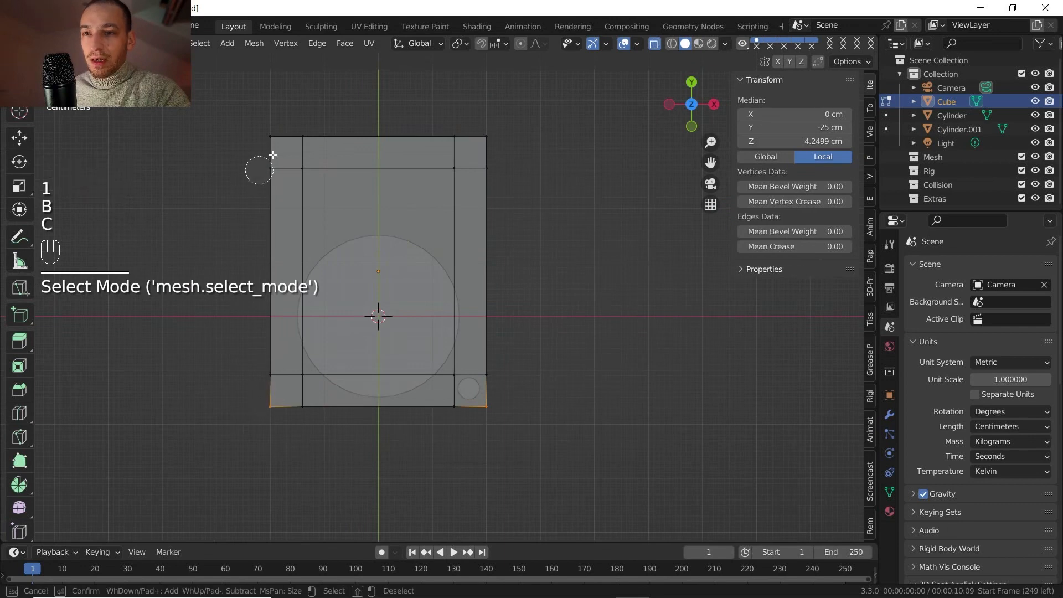
left_click(268, 138)
left_click(487, 132)
right_click(394, 124)
middle_click_drag(394, 123, 305, 329)
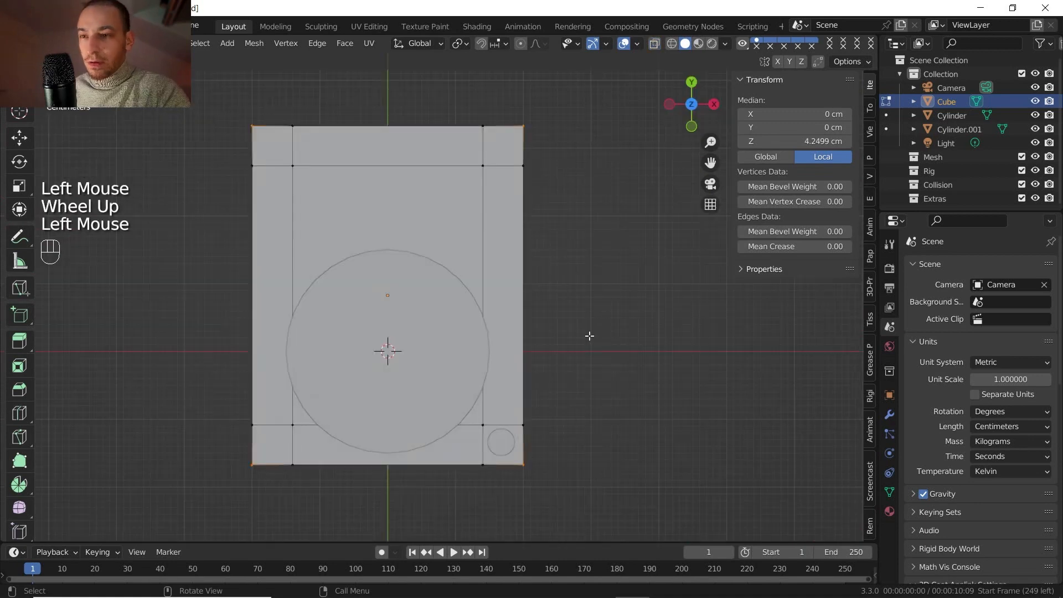
key("s")
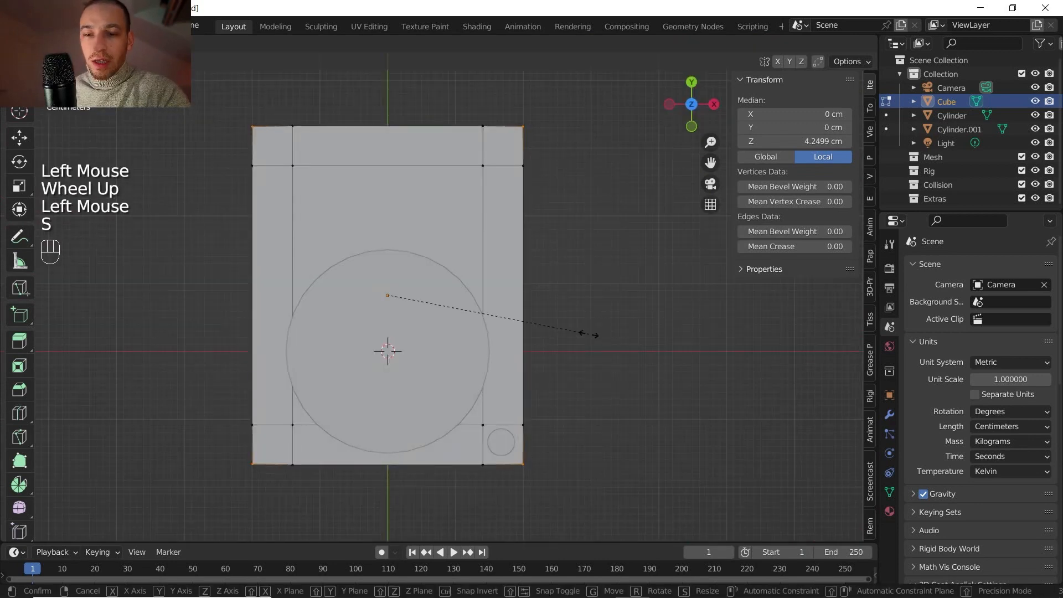
key("shift")
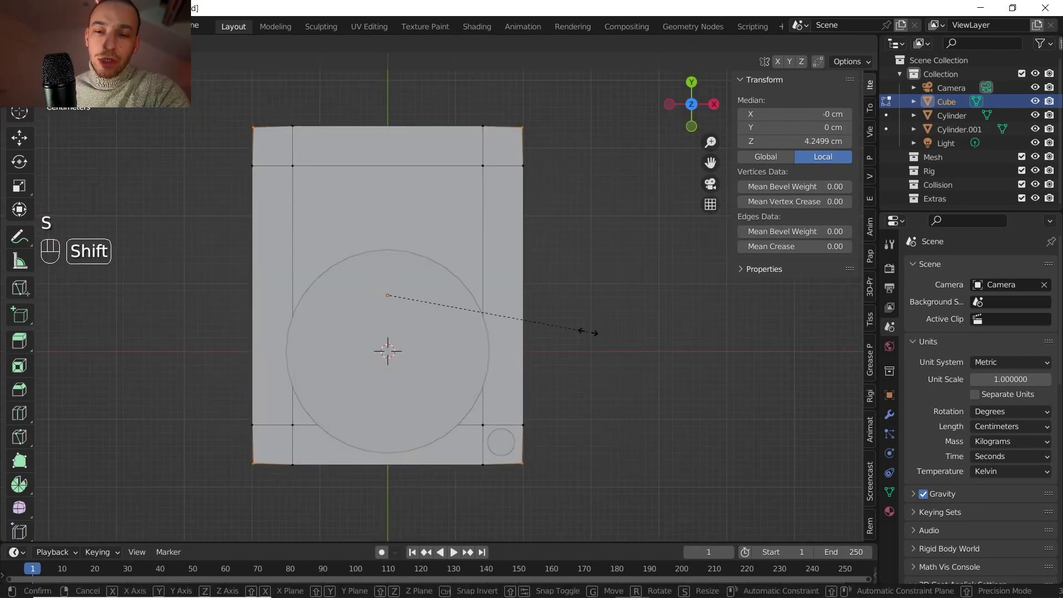
key("shift+z")
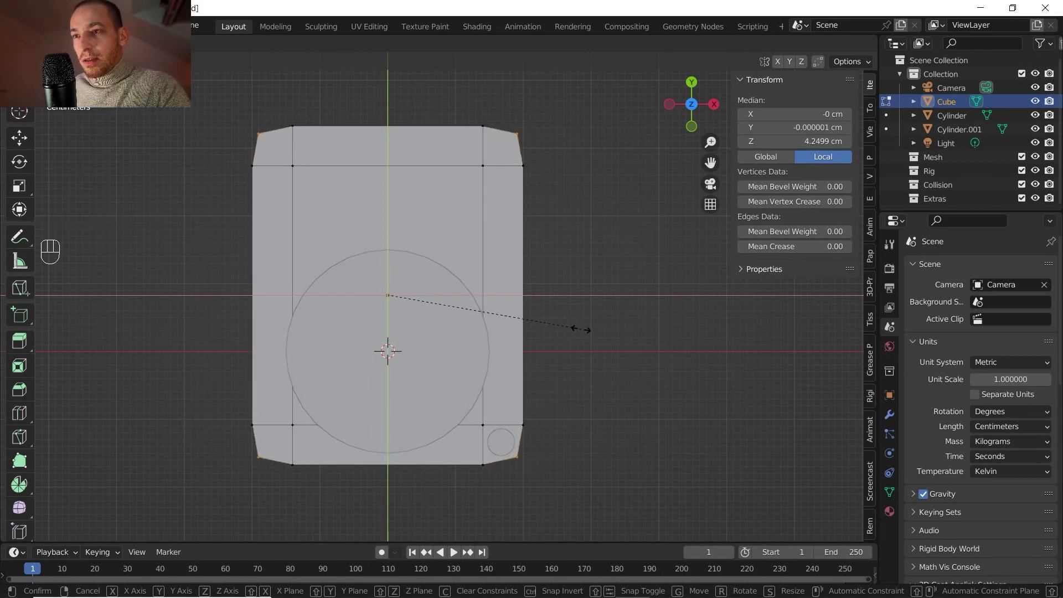
left_click(580, 330)
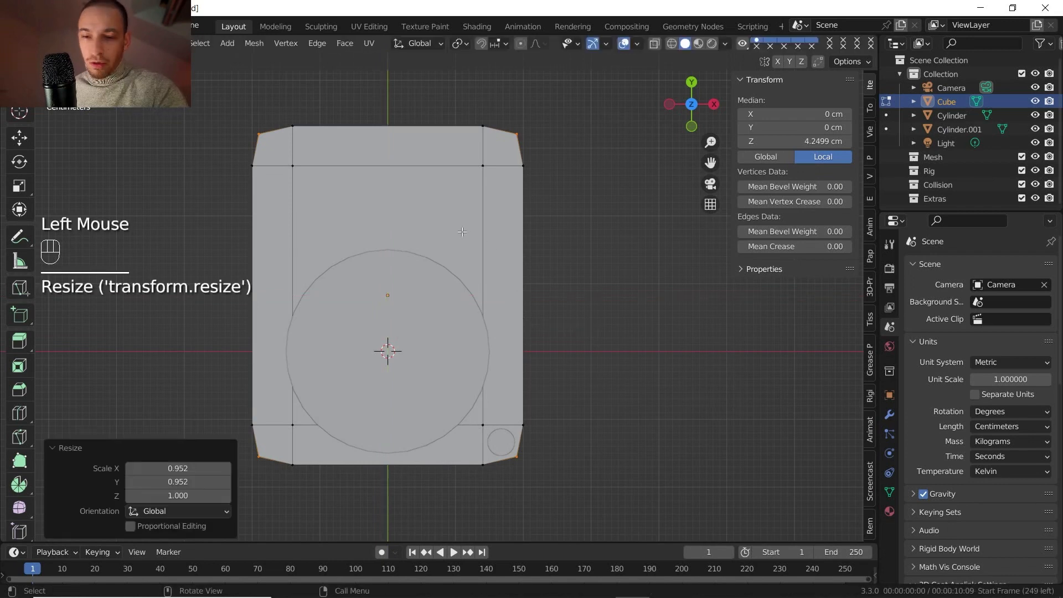
Add two evenly spaced crosswise loop cuts, without sliding, in the strip along each short end of the body.
key("ctrl+r")
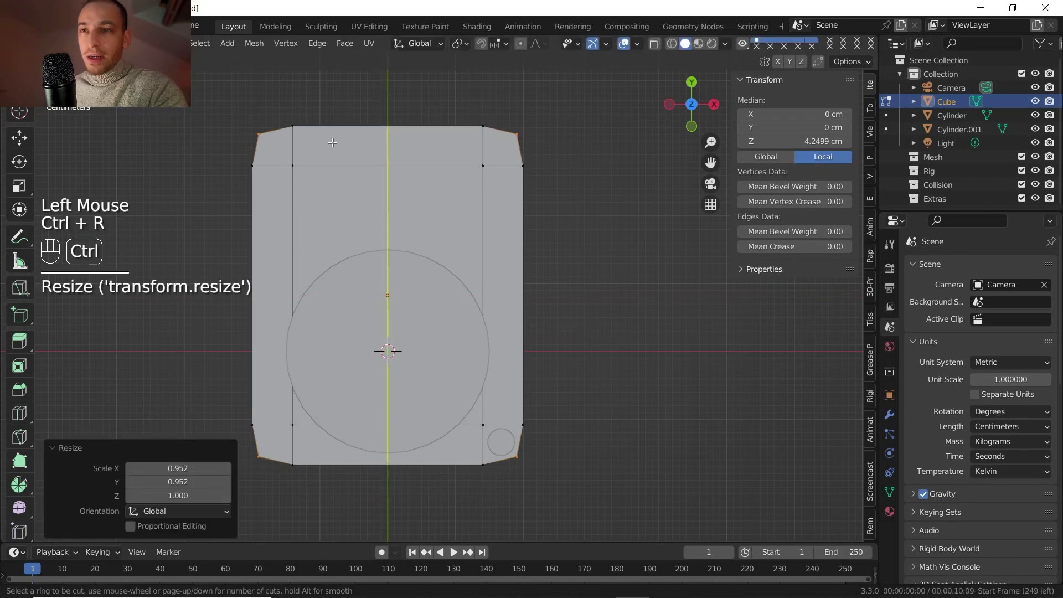
left_click(266, 150)
right_click(265, 150)
key("ctrl+r")
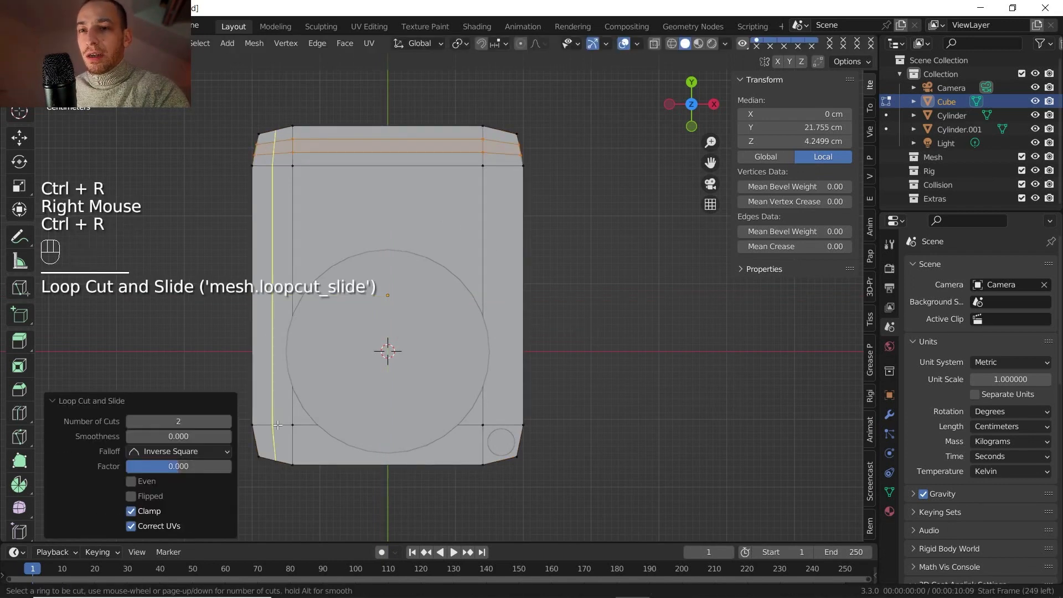
left_click(293, 445)
right_click(293, 445)
key("ctrl+r")
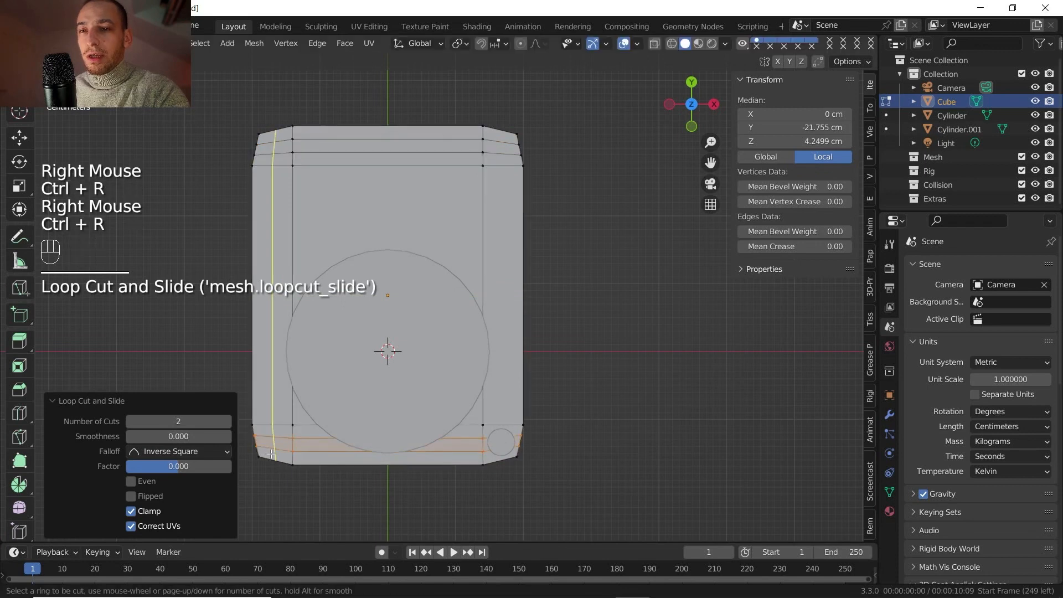
Round the corners along the long sides by scaling the new cuts' outer vertices by about 1.012 along X.
key("c")
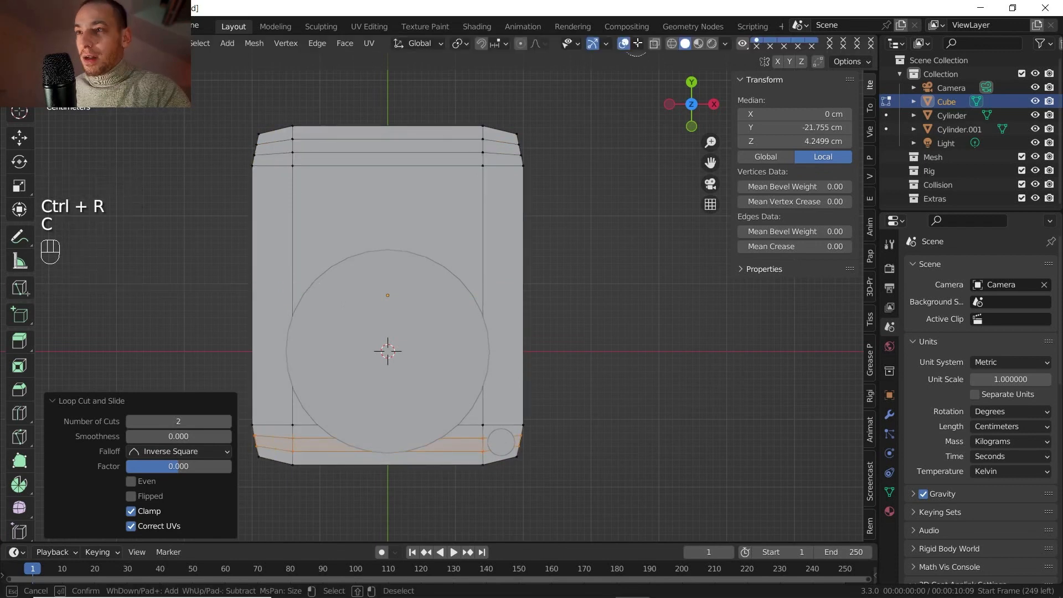
left_click(288, 155)
key("c")
right_click(251, 150)
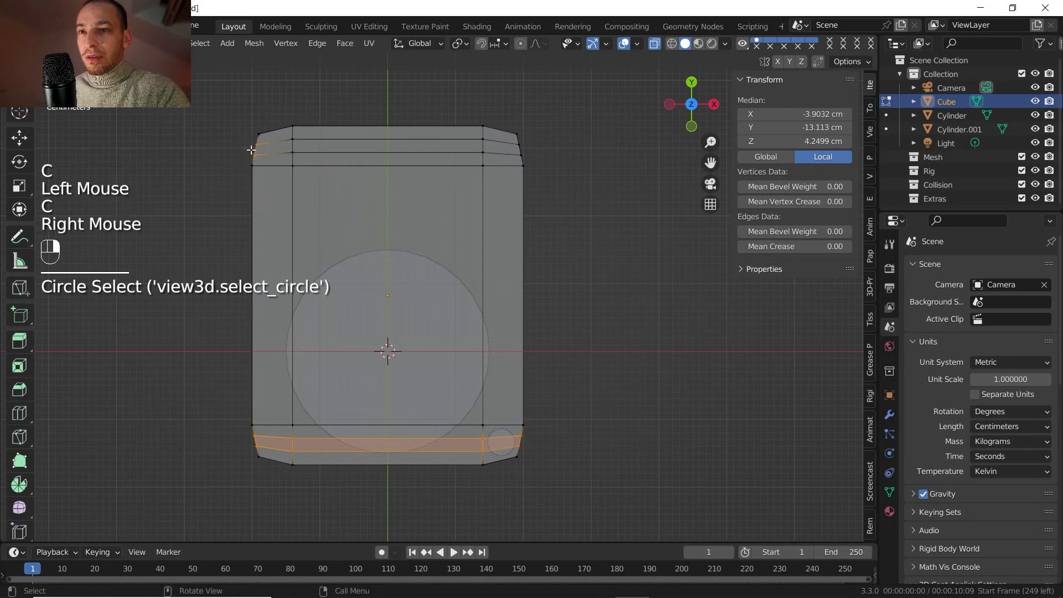
left_click(255, 150)
key("c")
double_click(255, 151)
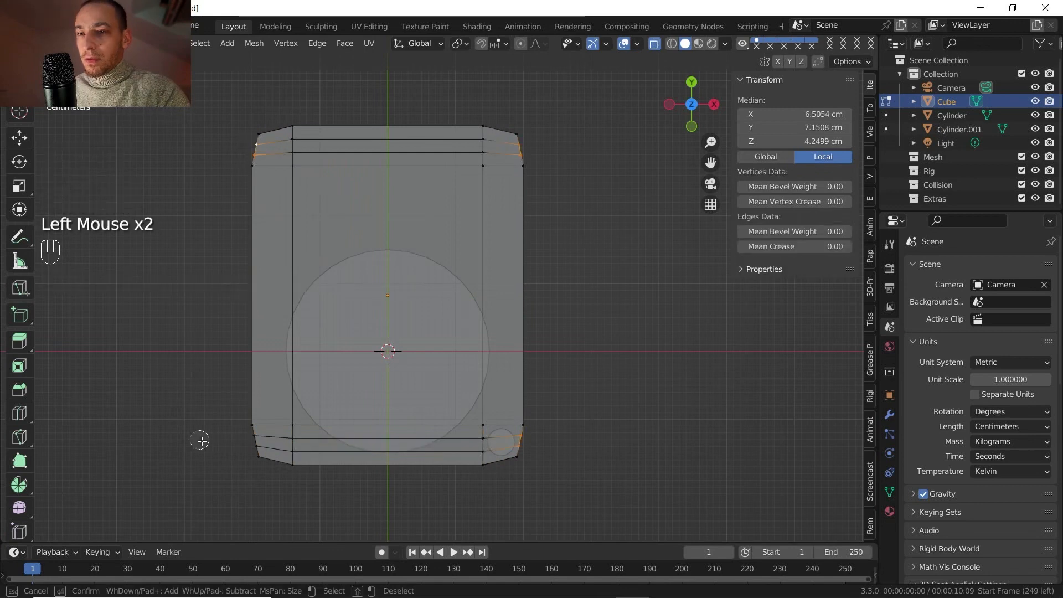
right_click(253, 443)
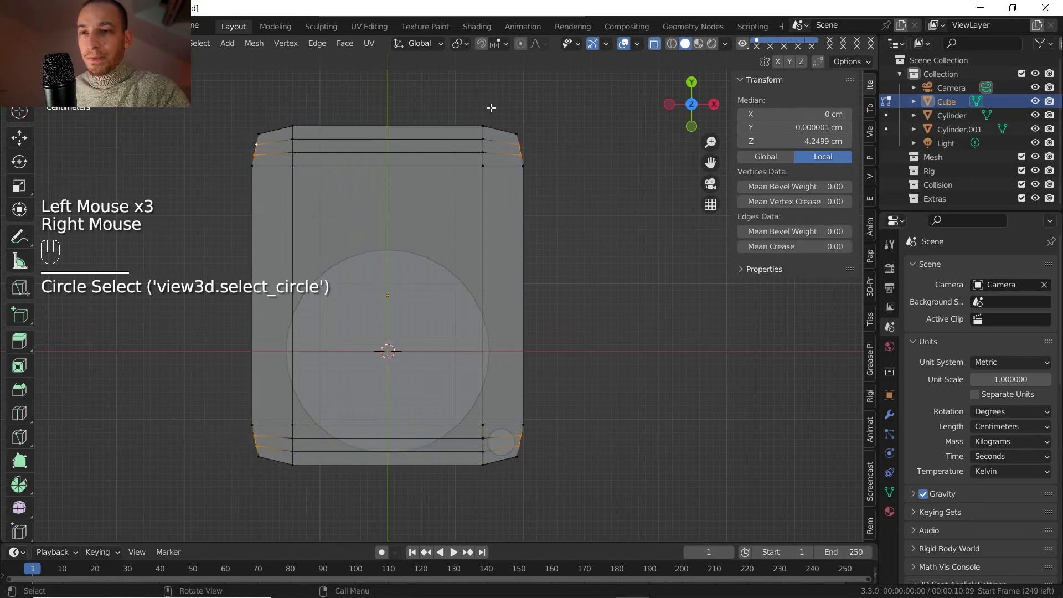
left_click(654, 45)
key("s")
key("x")
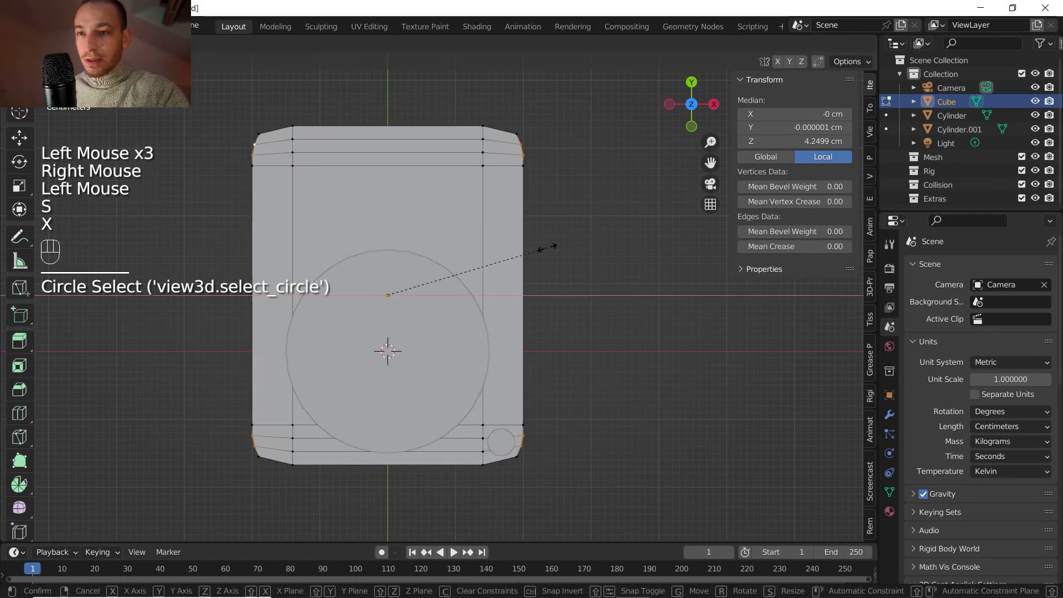
key("shift")
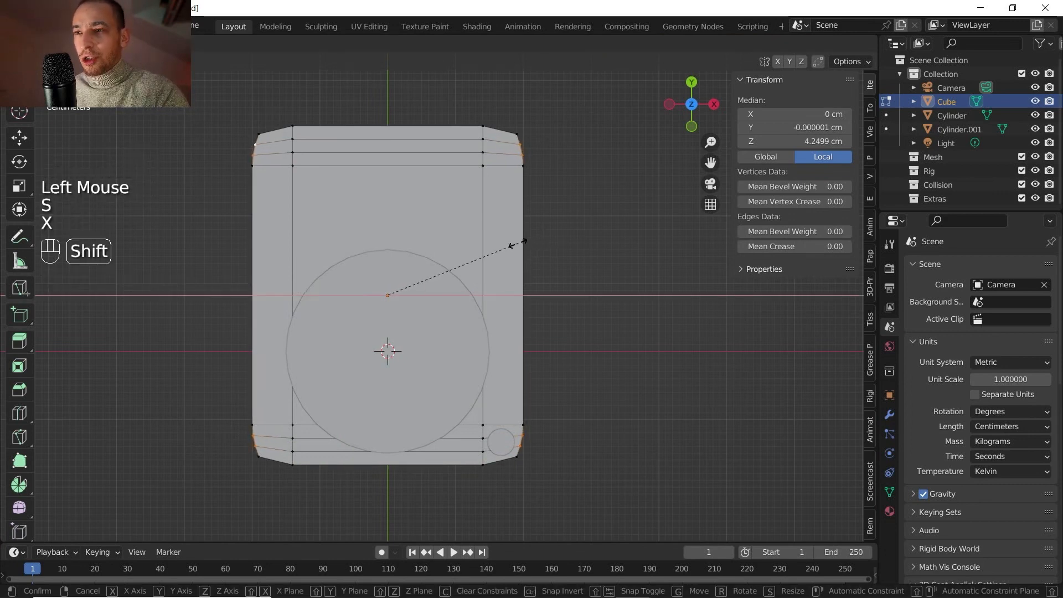
left_click(525, 242, "shift")
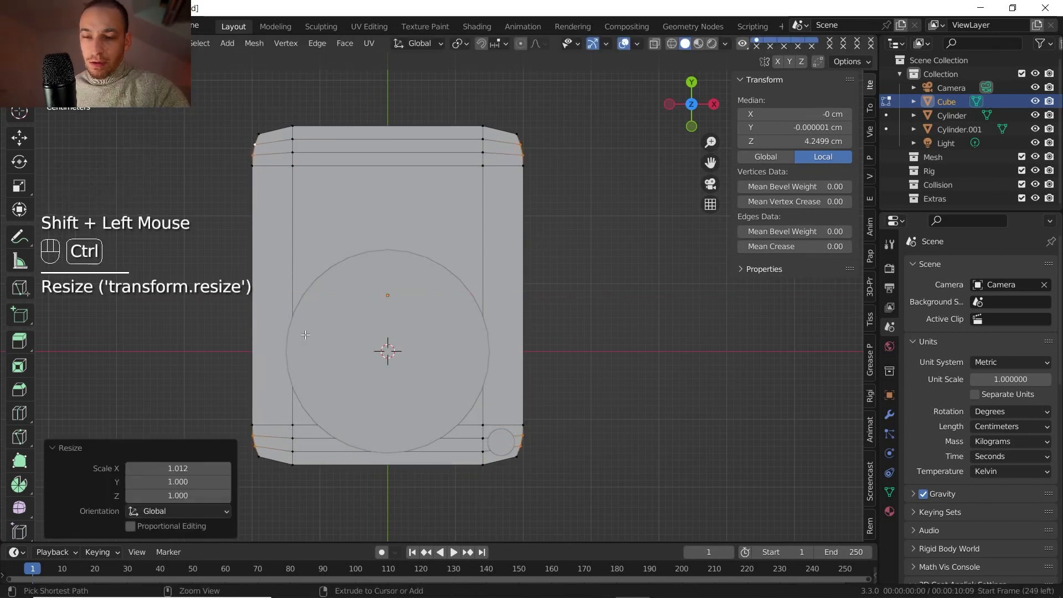
Add two evenly spaced lengthwise loop cuts, without sliding, in the strip along each long side of the body.
key("ctrl+r")
scroll(268, 130, "up", 1)
left_click(268, 130)
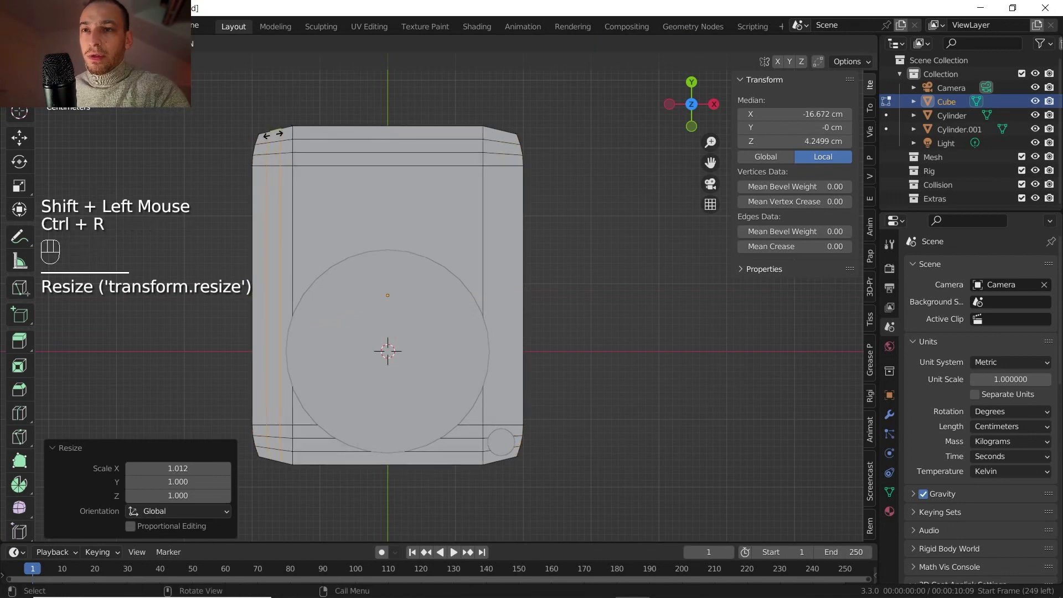
right_click(269, 133)
key("ctrl+r")
left_click(502, 149)
right_click(501, 150)
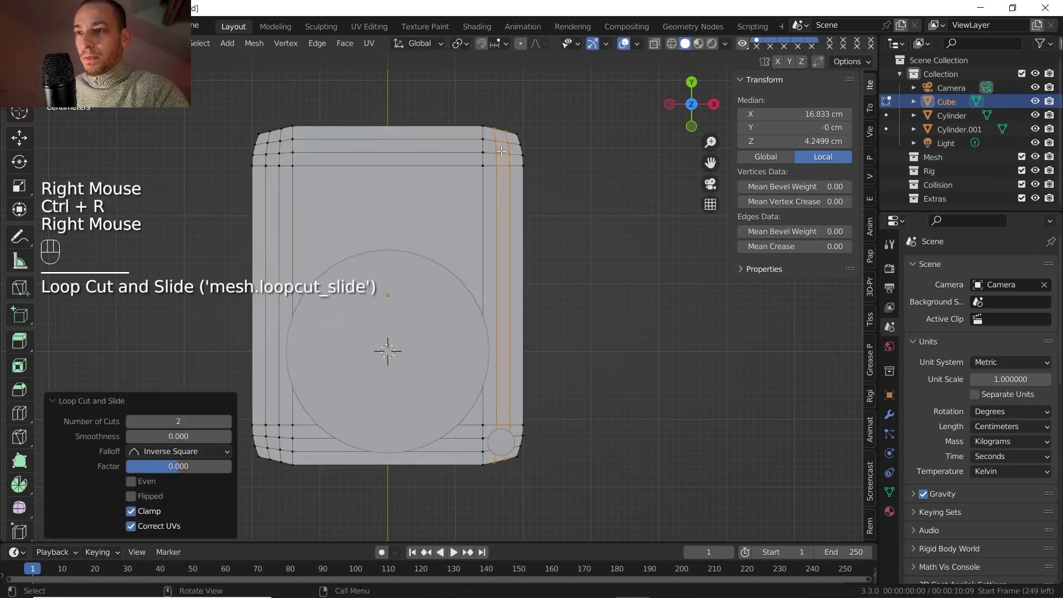
Round the corners along the short ends by scaling the new cuts' outer vertices by about 1.008 along Y.
left_click(271, 134)
left_click(271, 134)
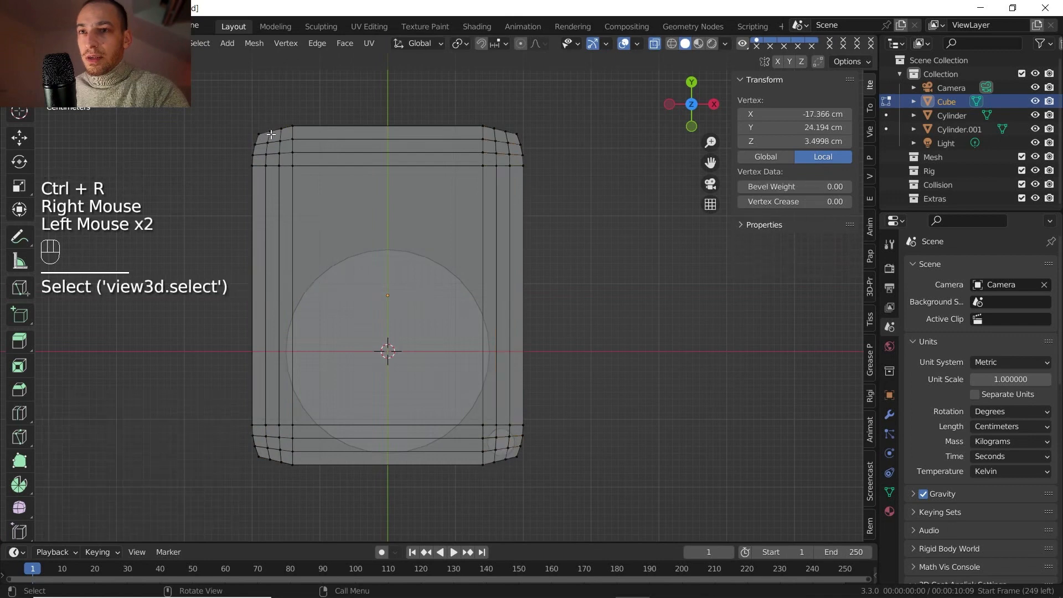
left_click(280, 133)
key("s")
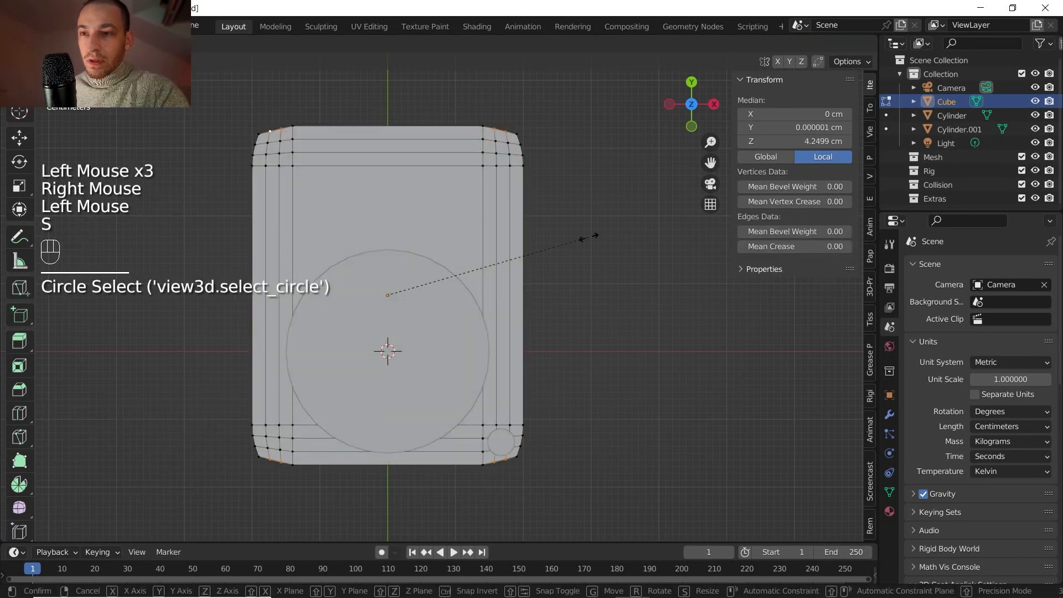
key("y")
key("shift")
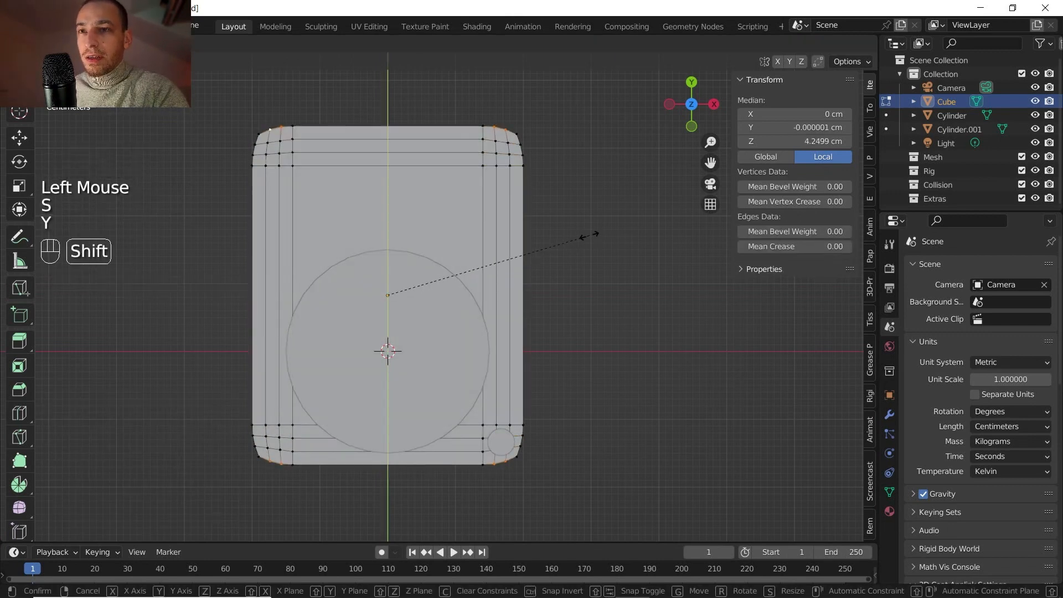
left_click(587, 234, "shift")
Scale the body's four outermost corner vertices to about 0.984 in X and Y, and return to Object Mode.
left_click(516, 134)
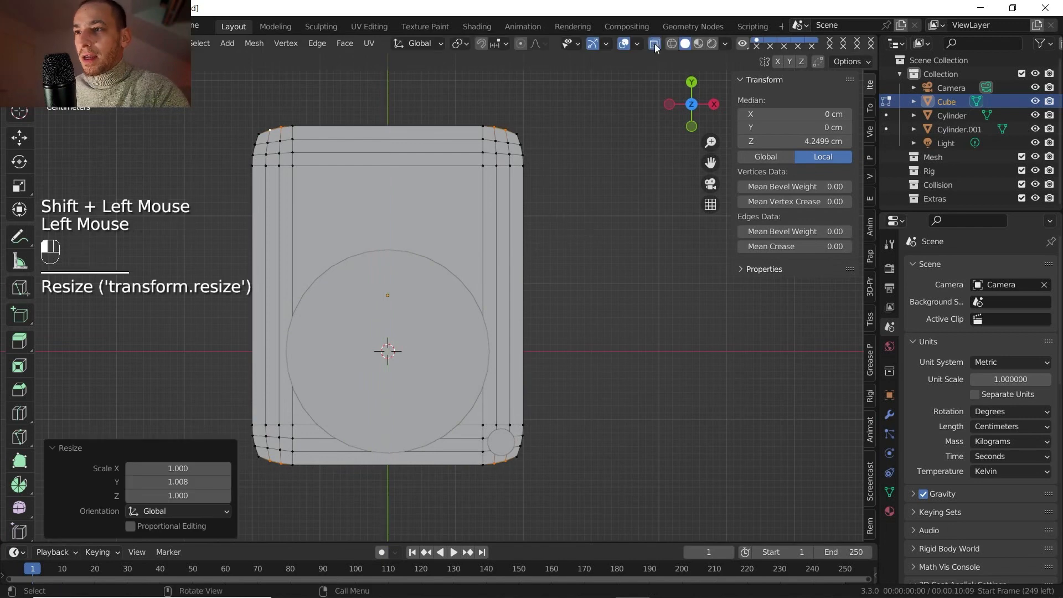
key("c")
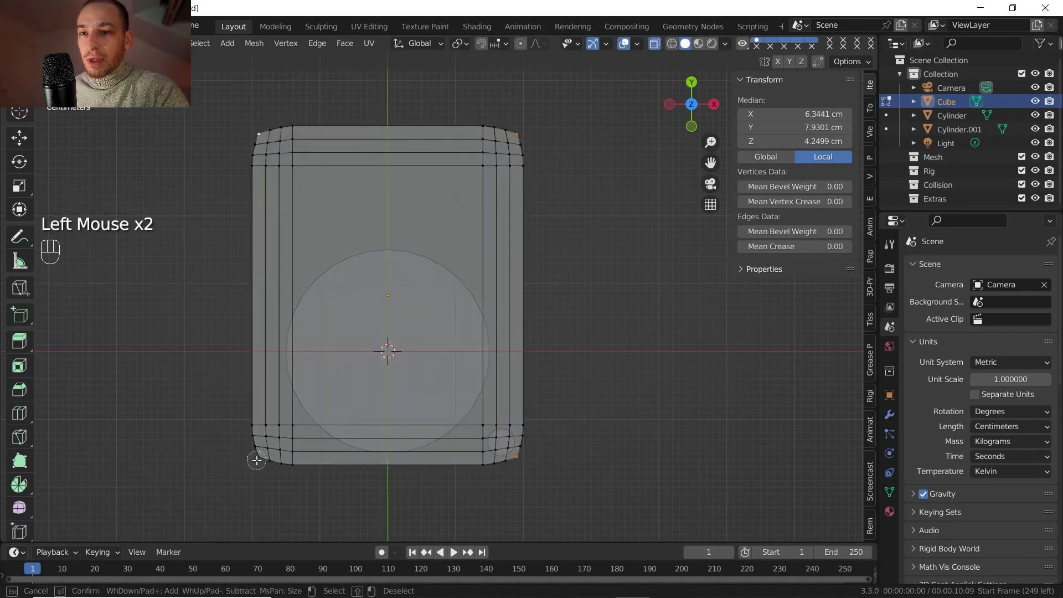
left_click(291, 466)
key("s")
key("shift+z")
left_click(553, 257, "shift")
scroll(552, 304, "down", 1)
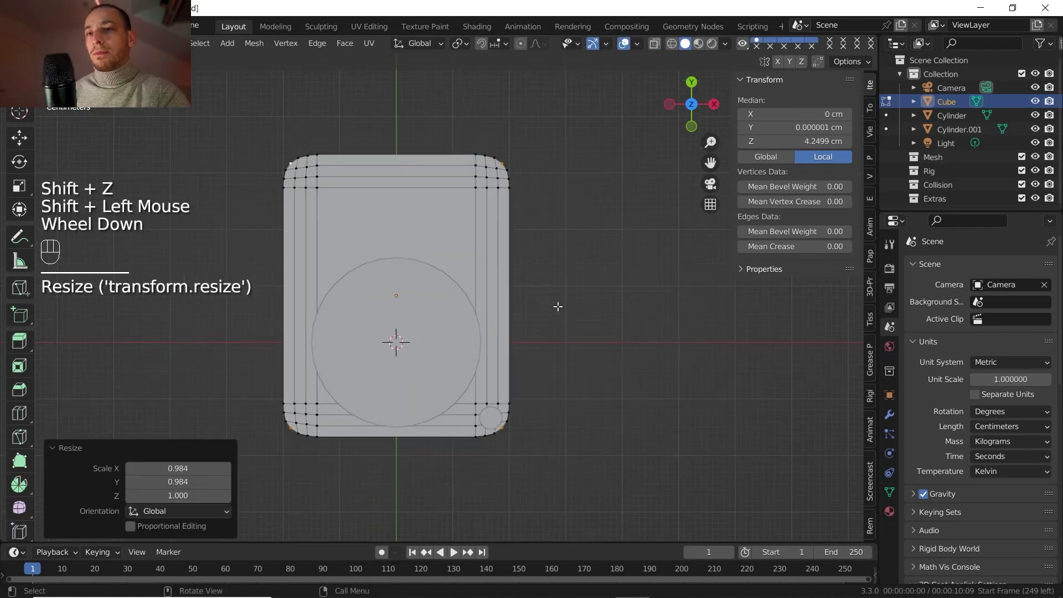
middle_click_drag(550, 299, 471, 305)
scroll(457, 221, "up", 2)
scroll(456, 221, "up", 1)
scroll(462, 266, "down", 2)
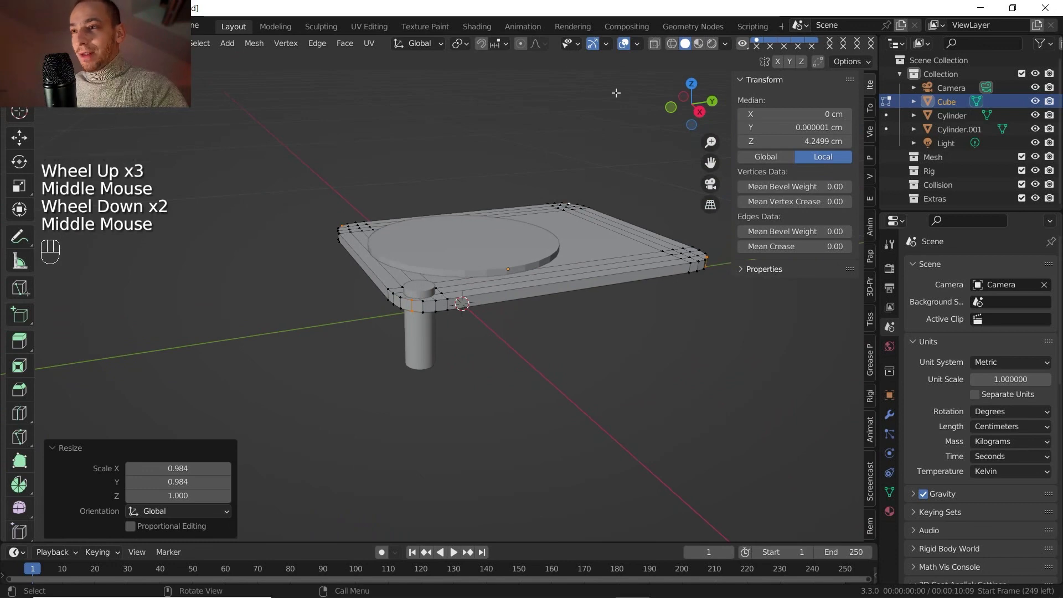
key("Tab")
Duplicate the corner cylinder about 43.1 cm along Y to the corner at the opposite short end of the body.
left_click(687, 86)
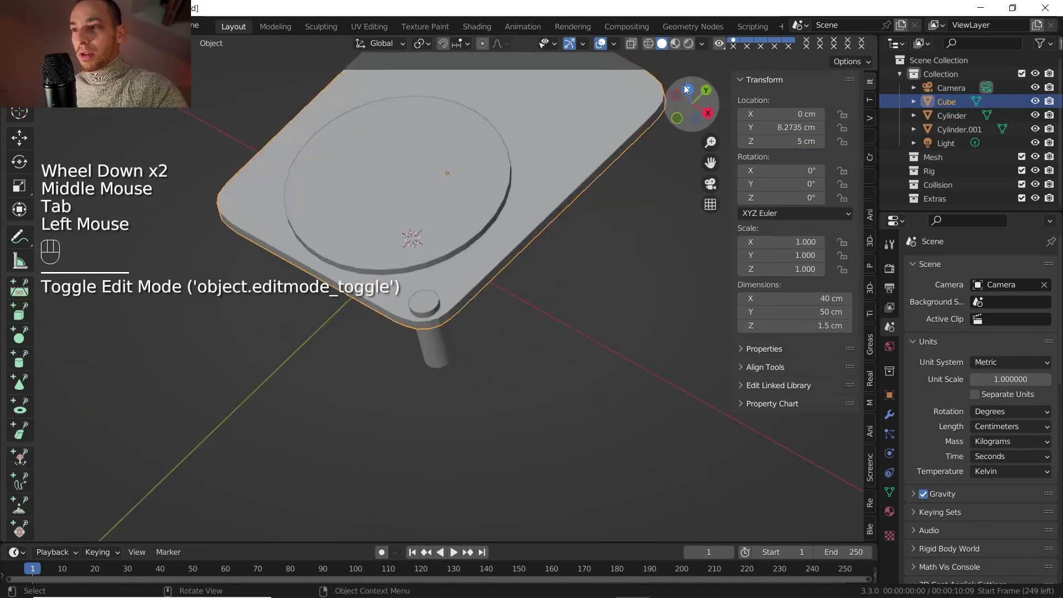
double_click(449, 327)
scroll(448, 327, "down", 2)
middle_click_drag(447, 327, 476, 365, "shift")
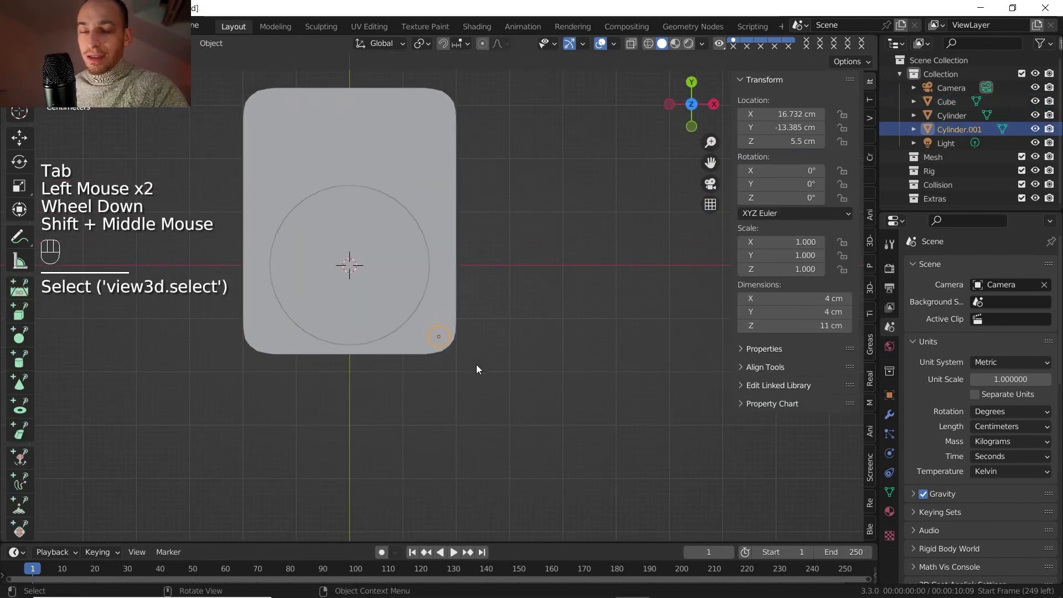
key("shift+d")
left_click(487, 326)
key("y")
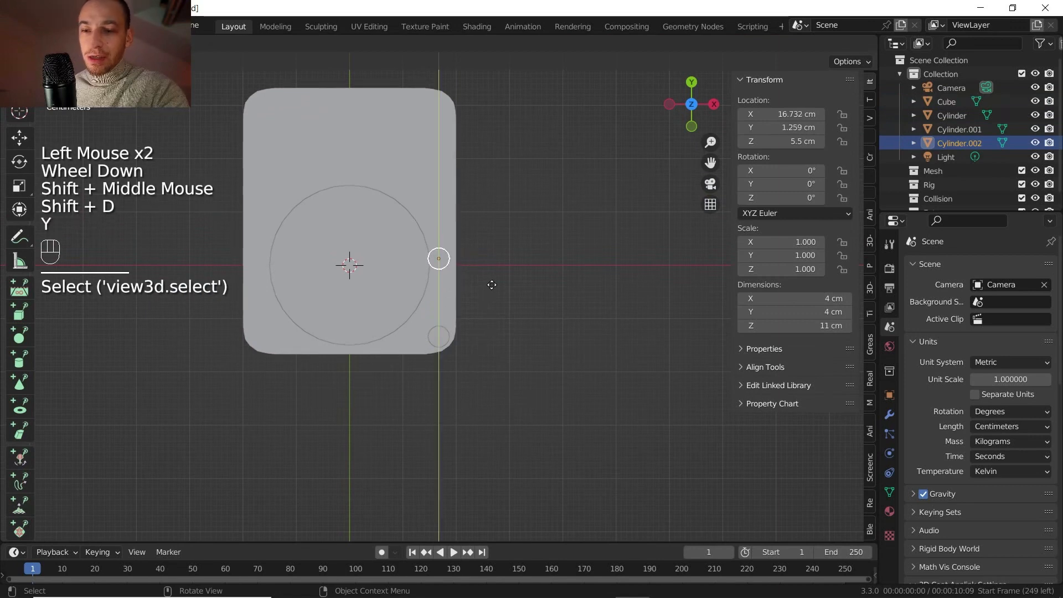
left_click(485, 136)
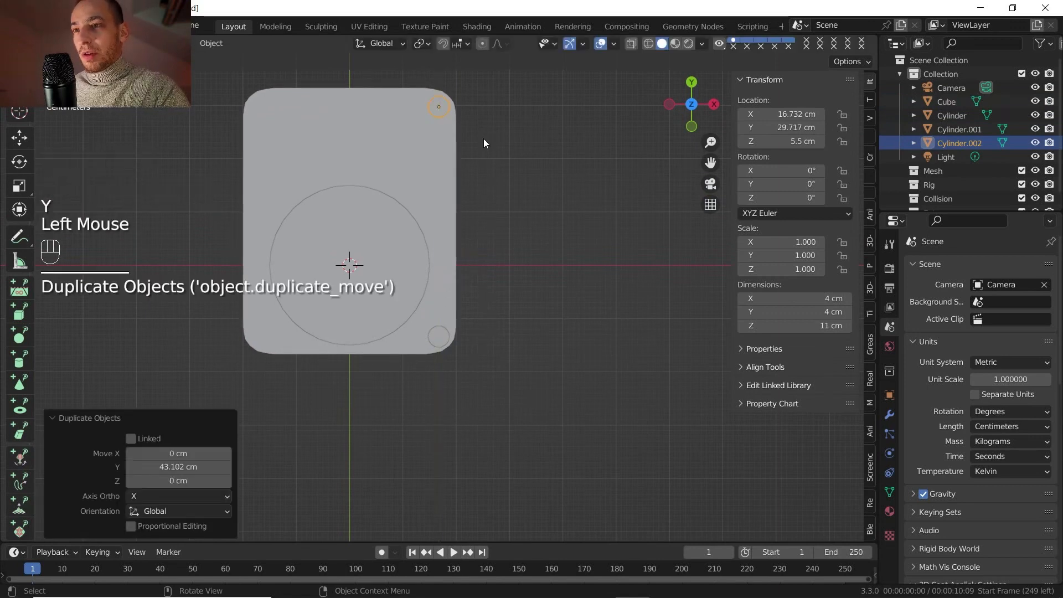
Duplicate both corner cylinders together about -33.3 cm along X to the two corners on the opposite long side.
left_click(437, 338, "shift")
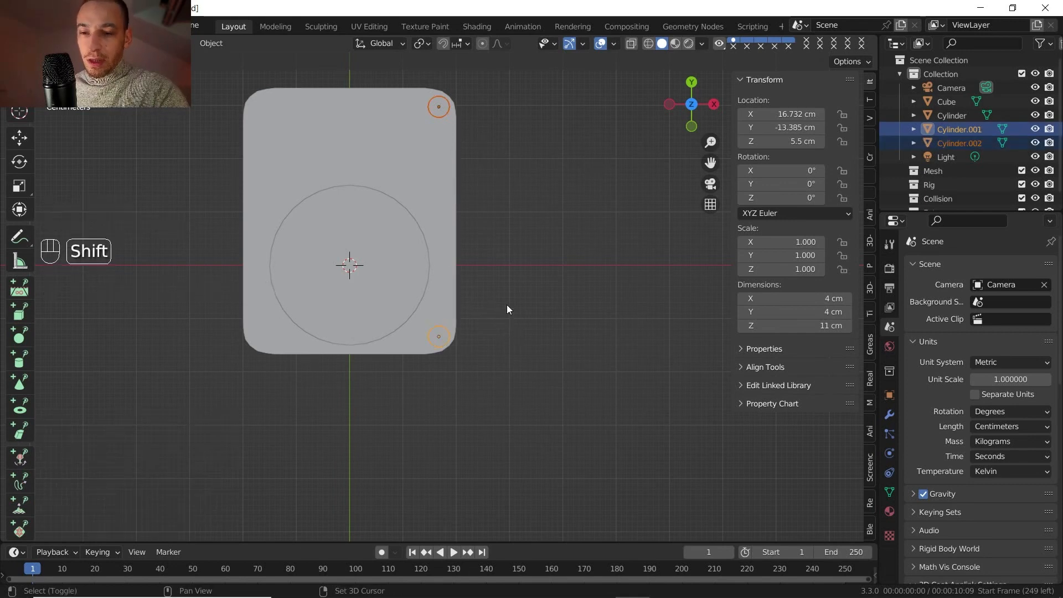
key("shift+d")
key("x")
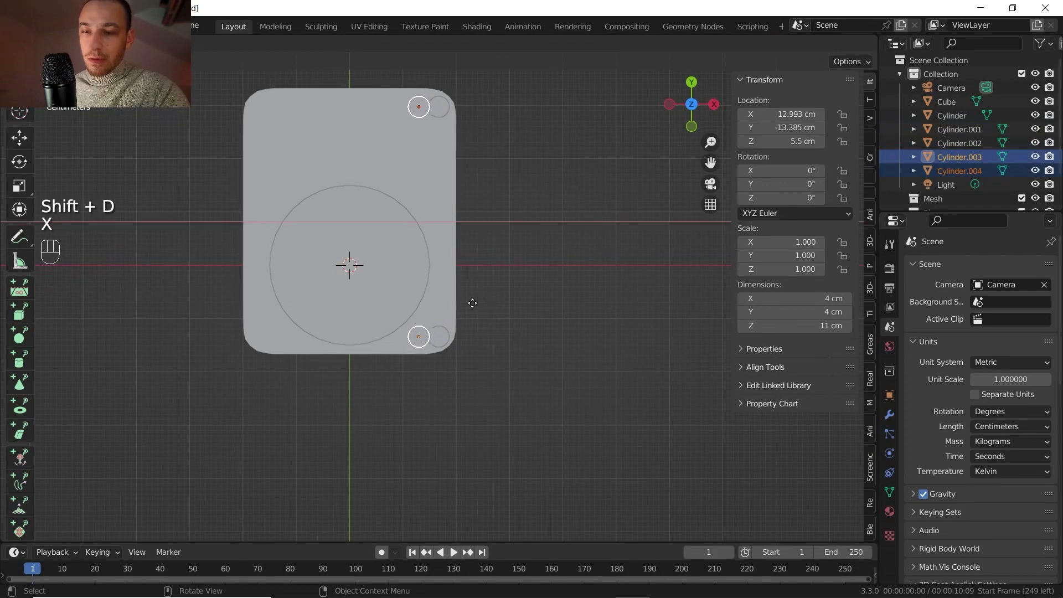
left_click(329, 291)
scroll(419, 284, "down", 2)
middle_click_drag(419, 284, 350, 221)
scroll(375, 277, "up", 3)
middle_click_drag(374, 277, 432, 249, "shift")
middle_click_drag(432, 250, 487, 223)
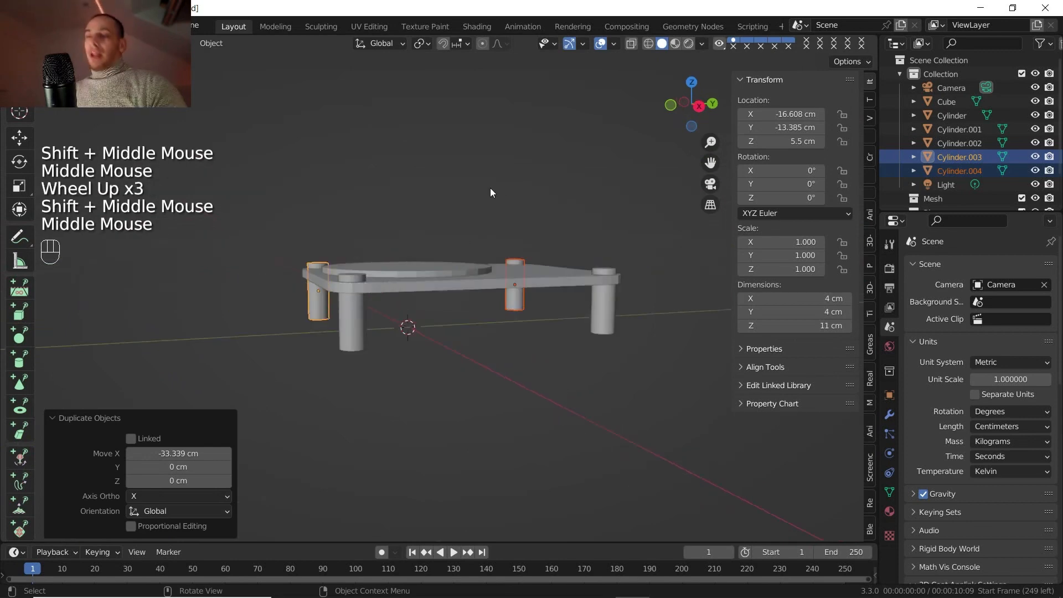
Raise the disc about 0.98 cm along Z above the body.
middle_click_drag(475, 261, 443, 250)
middle_click_drag(443, 250, 429, 245, "shift")
scroll(429, 245, "up", 2)
left_click(428, 245)
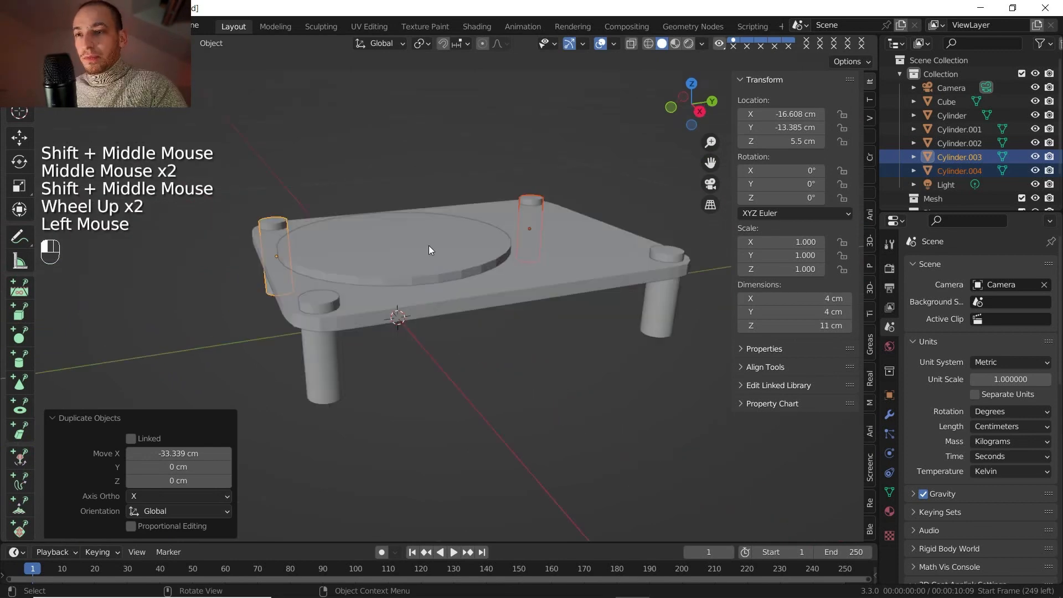
key("g")
key("z")
left_click(465, 317)
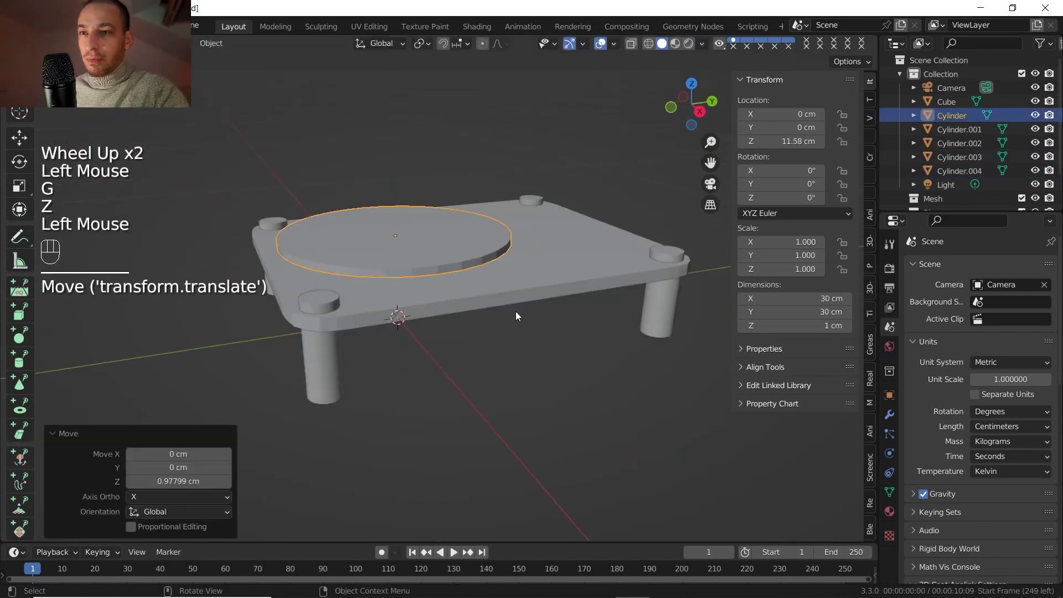
Flatten the disc along Z to a factor of about 0.355 and apply its scale.
key("s")
key("z")
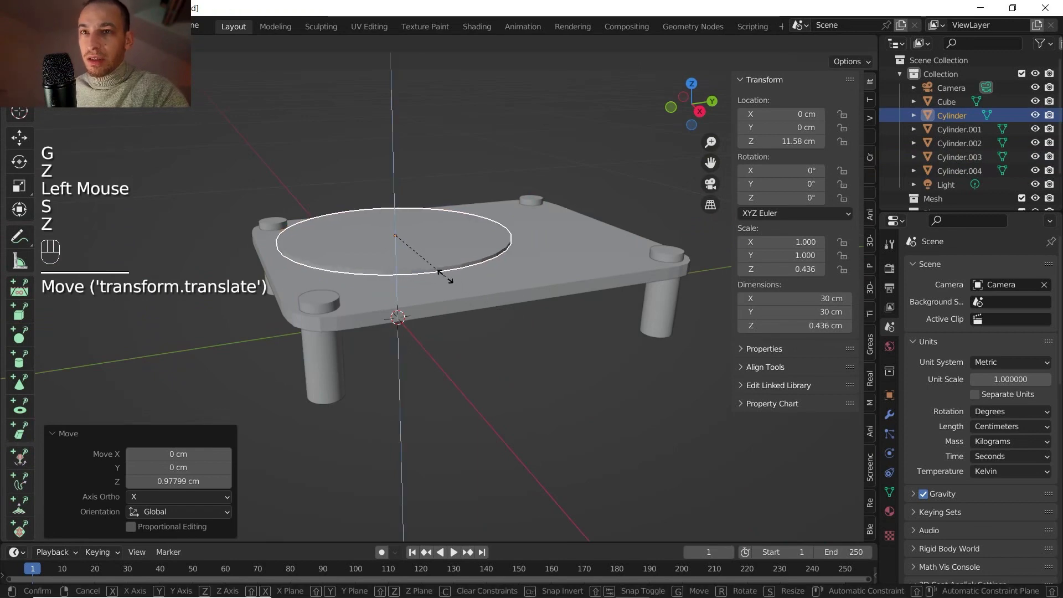
left_click(434, 273)
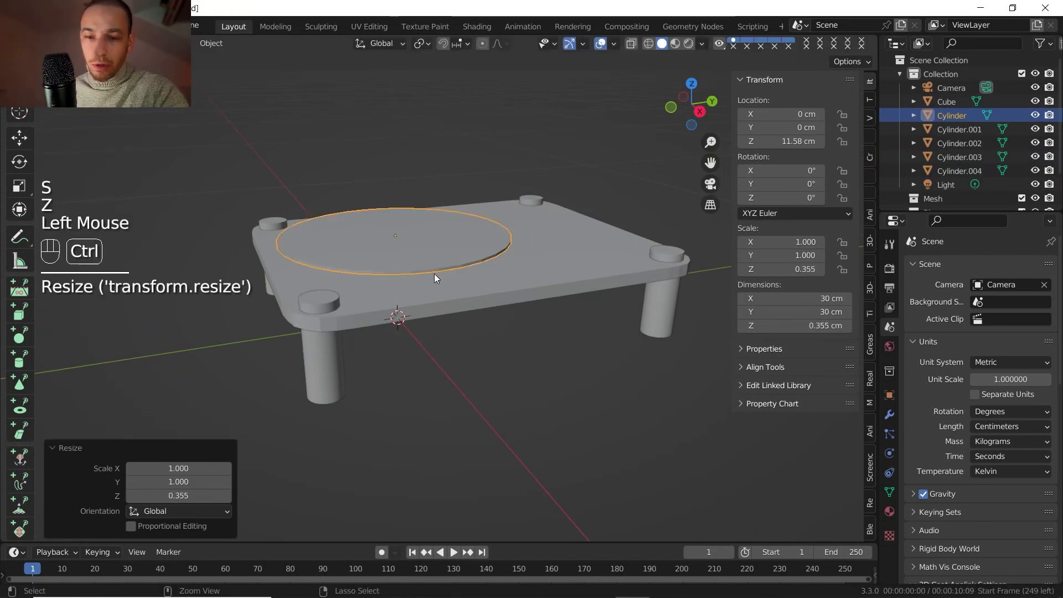
key("ctrl+a")
left_click(491, 241)
Duplicate the disc and place the copy about 0.4 cm below the original along Z.
middle_click_drag(493, 239, 455, 244)
middle_click_drag(455, 244, 461, 275, "shift")
key("shift+d")
key("z")
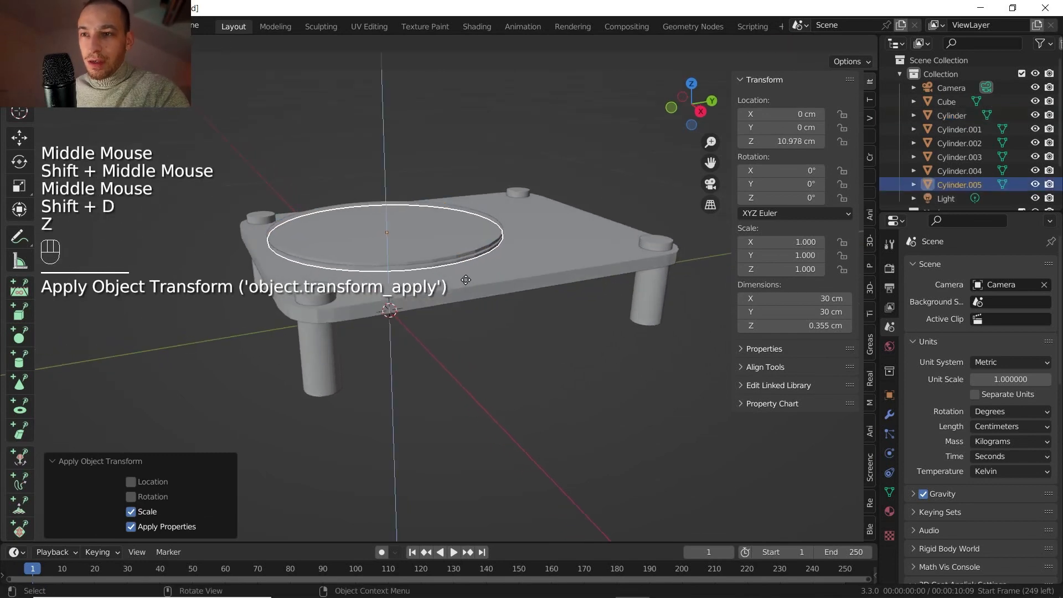
left_click(466, 279)
scroll(466, 280, "up", 1)
middle_click_drag(467, 279, 444, 261)
scroll(446, 254, "up", 3)
scroll(455, 277, "up", 1)
key("g")
key("z")
left_click(452, 274, "shift")
Extend the duplicate disc's bottom face down through the body along Z, to about -8.3 cm in local height.
key("Tab")
key("3")
double_click(444, 259)
key("g")
key("z")
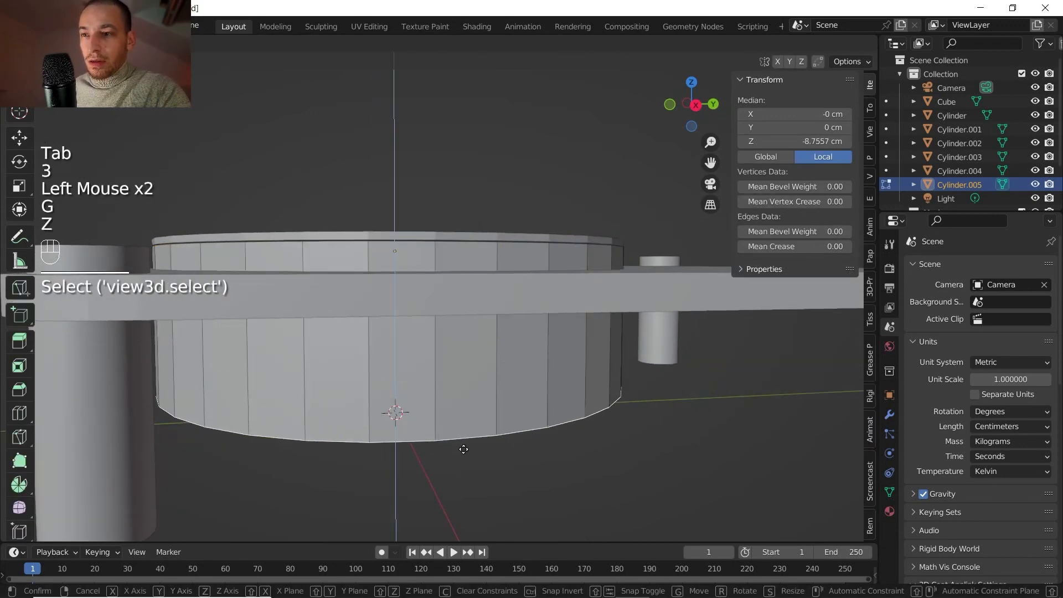
left_click(463, 438)
scroll(566, 244, "down", 2)
left_click(695, 105)
key("g")
key("z")
left_click(500, 339)
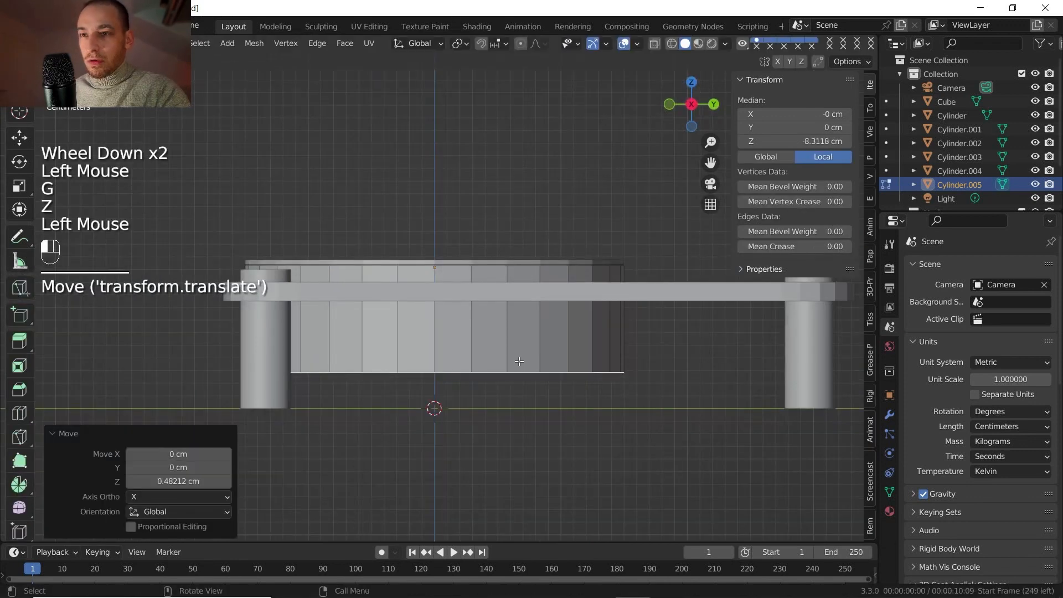
Add two horizontal loop cuts around the lower cylinder, one slightly below the body's underside and one slightly above its top face.
scroll(501, 339, "down", 2)
middle_click_drag(501, 339, 465, 322, "shift")
scroll(466, 321, "up", 2)
middle_click_drag(465, 321, 406, 349, "shift")
scroll(413, 344, "up", 2)
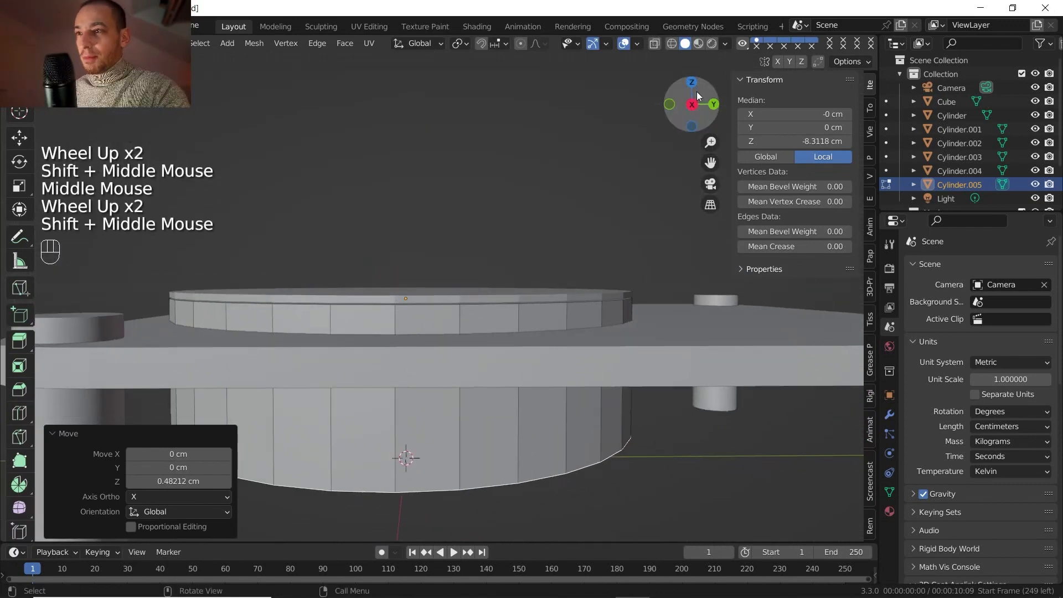
left_click(693, 105)
key("ctrl+r")
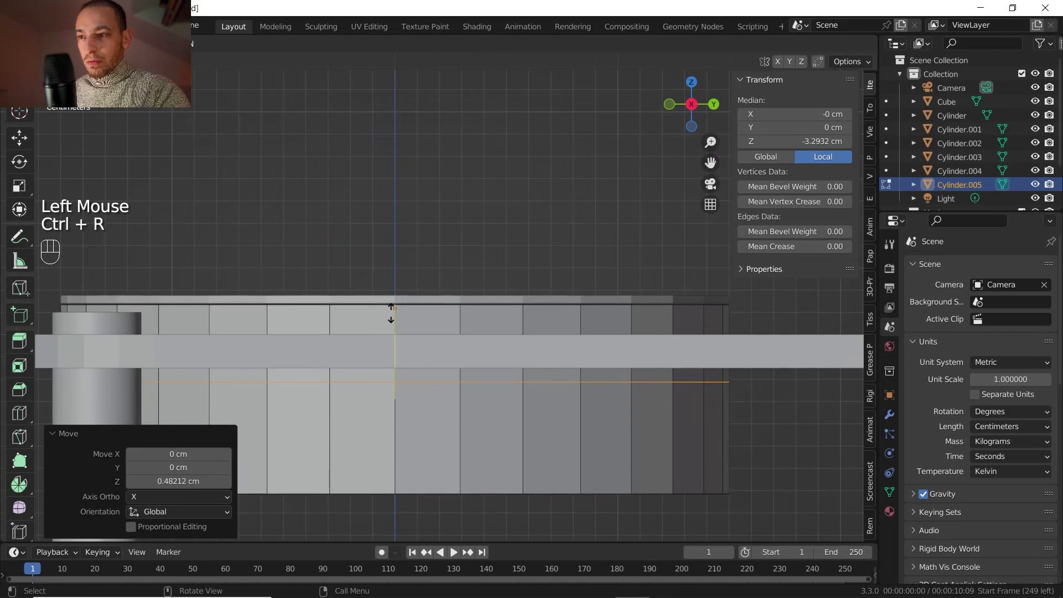
left_click(392, 313)
key("ctrl+r")
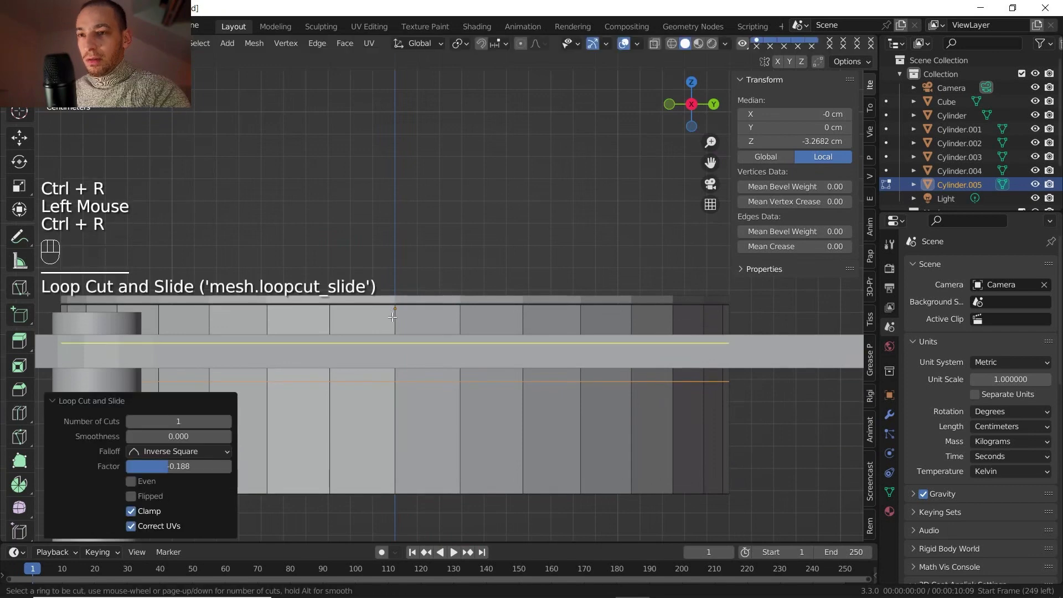
left_click(393, 313)
left_click(394, 294)
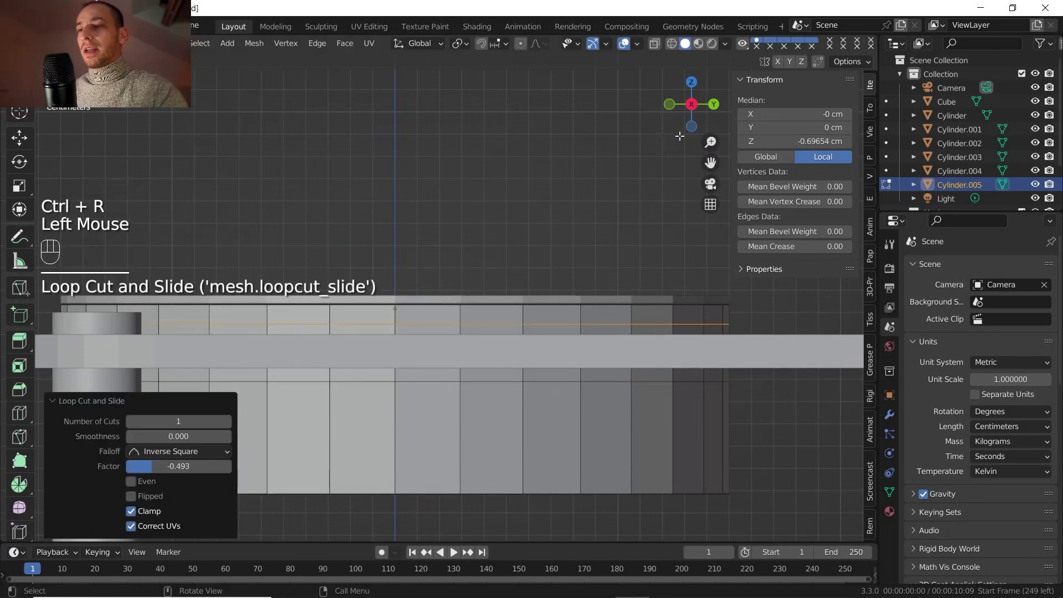
With X-ray on, add two more loop cuts around the cylinder, level with the body's top face and underside, and turn X-ray off.
left_click(655, 43)
key("ctrl+r")
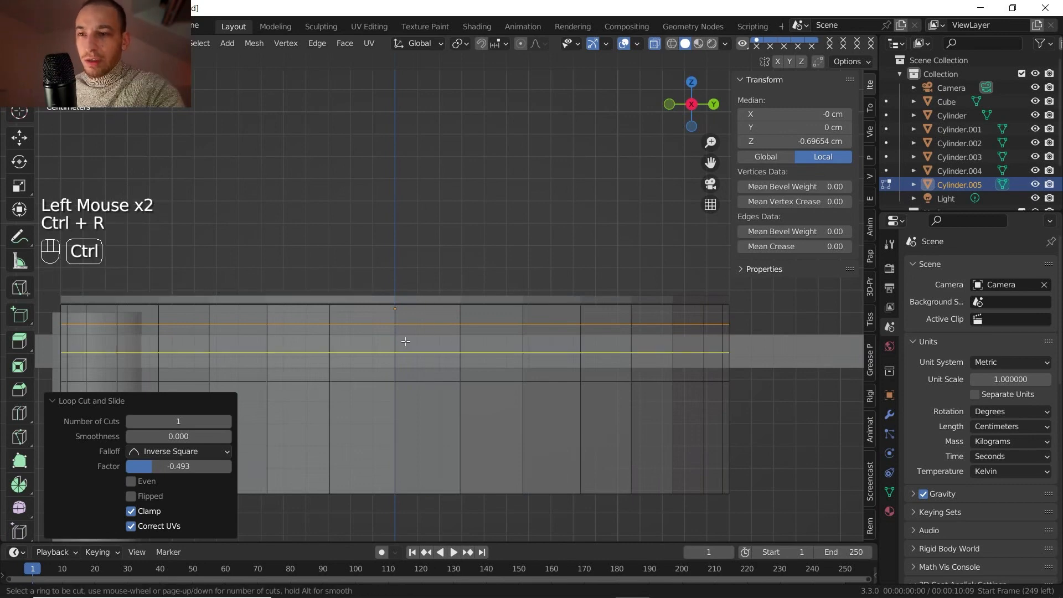
left_click(405, 340)
left_click(397, 320)
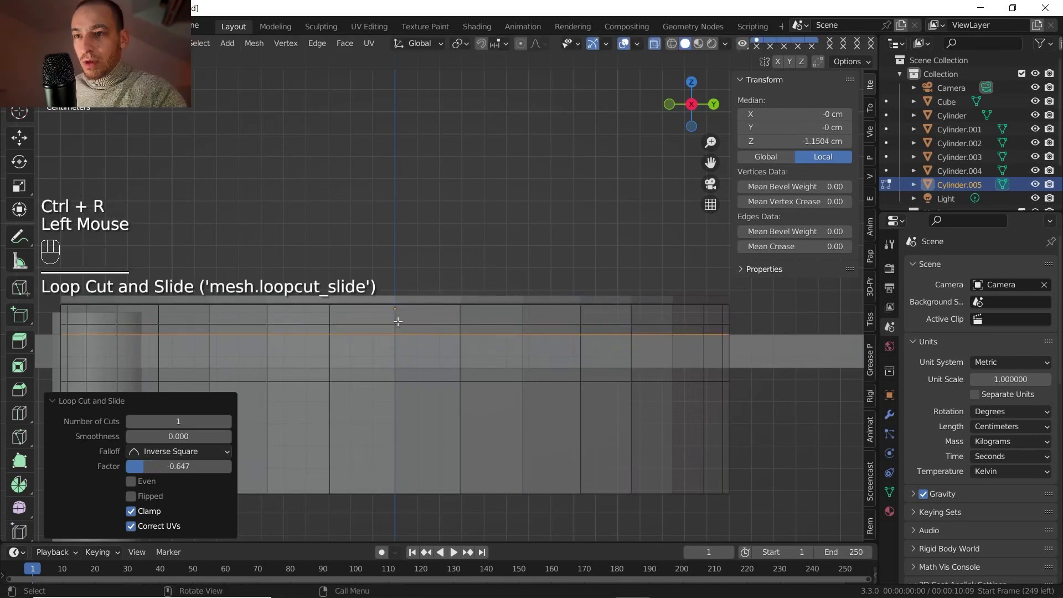
key("ctrl+r")
left_click(393, 352)
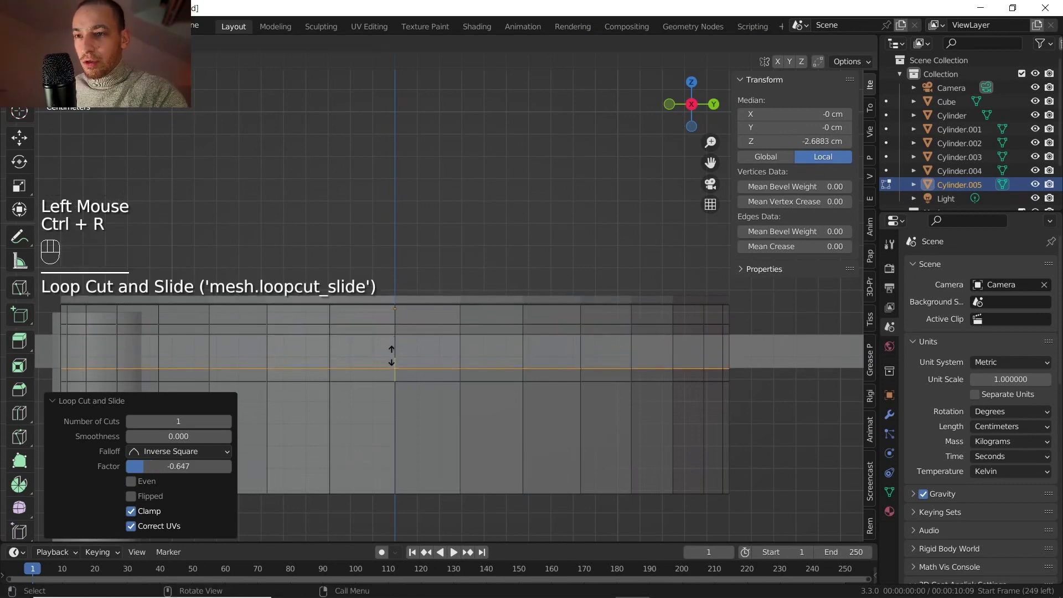
left_click(392, 356)
left_click(656, 44)
Select the lower cylinder's two narrow face rings, one just above and one just below the body.
scroll(480, 220, "down", 2)
middle_click_drag(477, 225, 411, 340)
key("Tab")
scroll(427, 330, "up", 2)
left_click(501, 290)
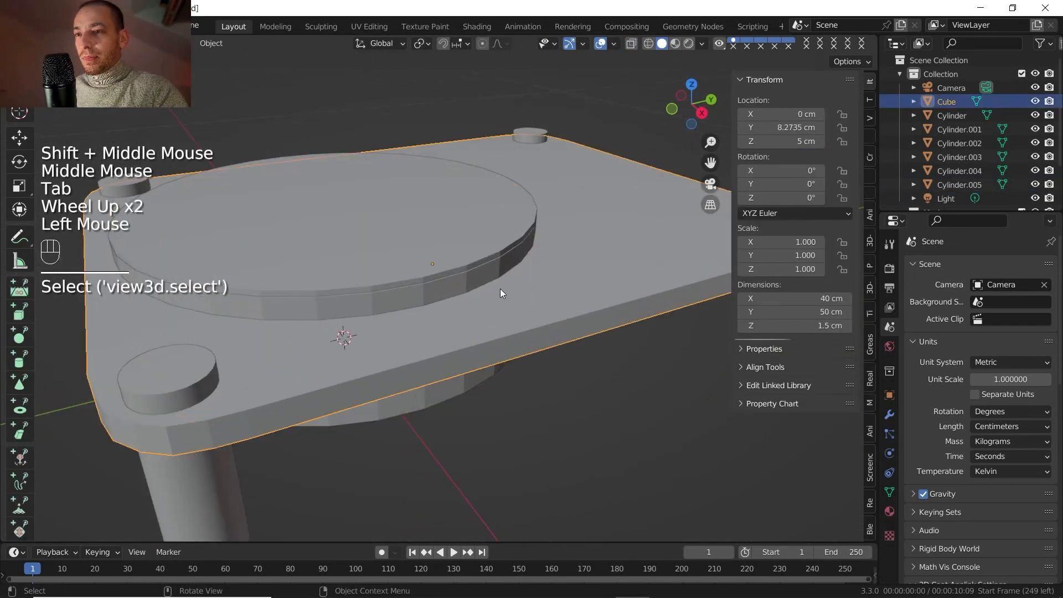
middle_click_drag(500, 289, 428, 293)
scroll(443, 241, "up", 1)
key("Tab")
key("Tab")
left_click(428, 292)
key("Tab")
key("3")
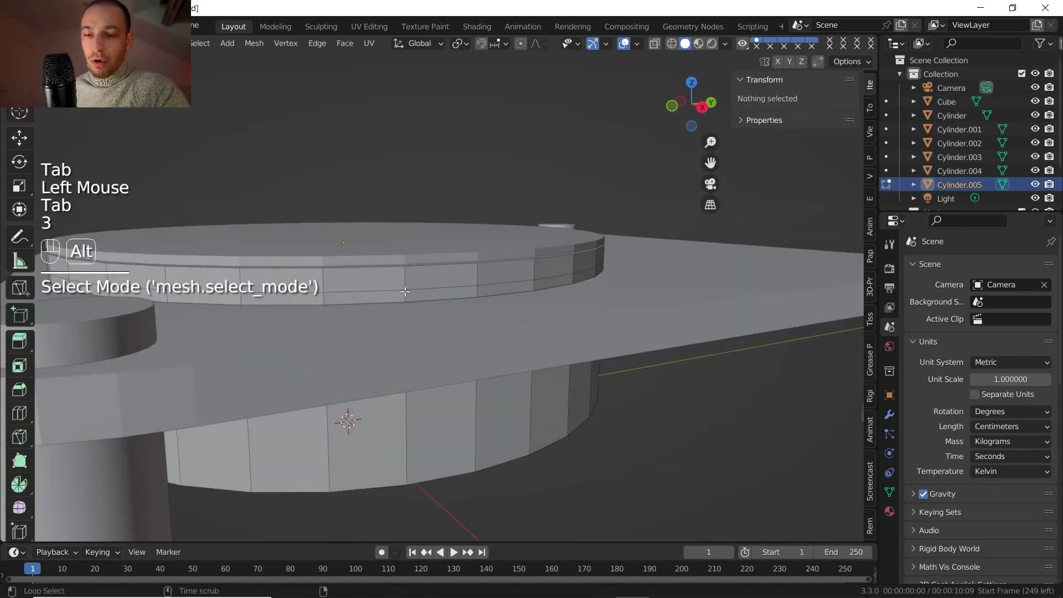
left_click(404, 297, "alt")
middle_click_drag(404, 298, 474, 319)
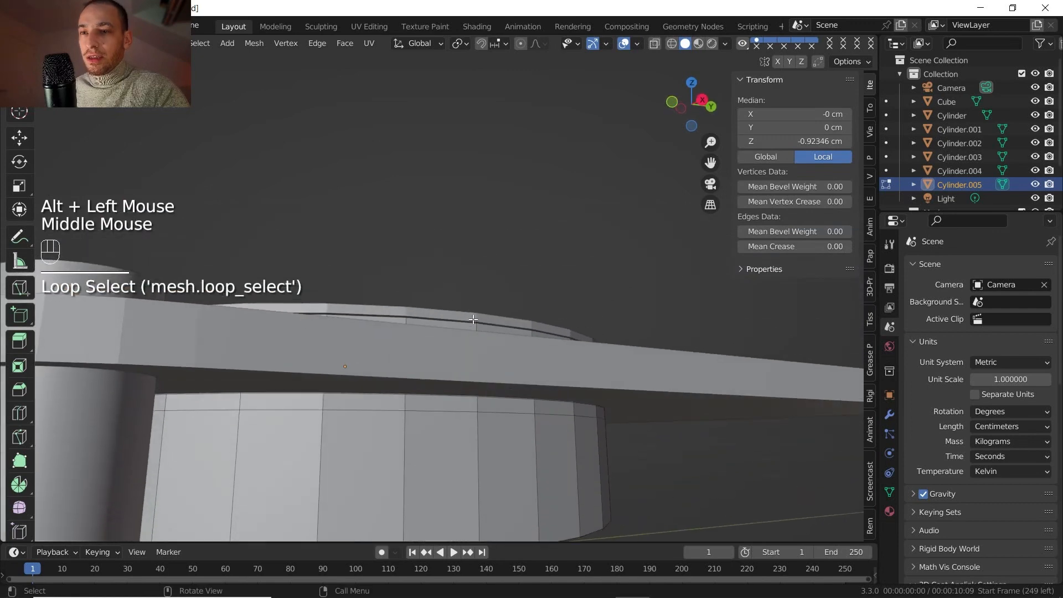
left_click(430, 411, "alt+shift")
scroll(429, 411, "down", 2)
middle_click_drag(430, 411, 440, 336)
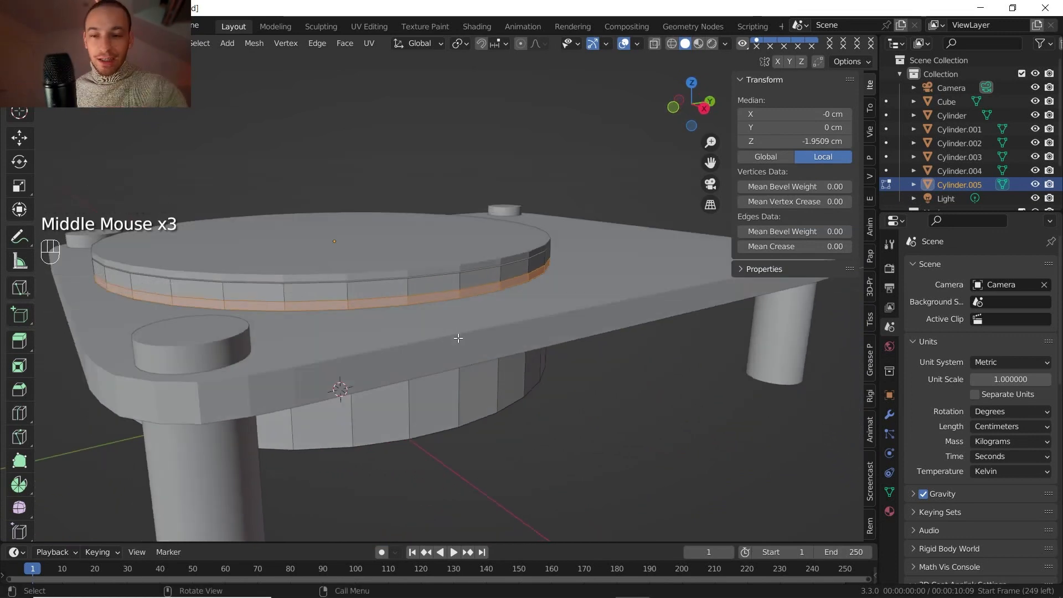
Extrude both face rings and scale them outward in X and Y to about 31.6 cm across, and return to Object Mode.
key("e")
key("s")
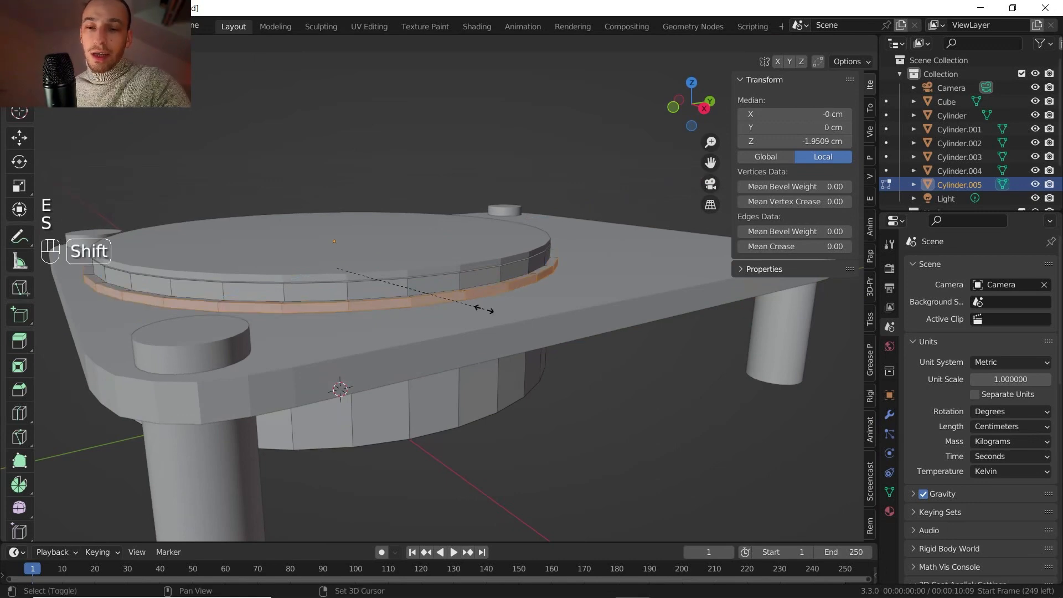
key("shift+z")
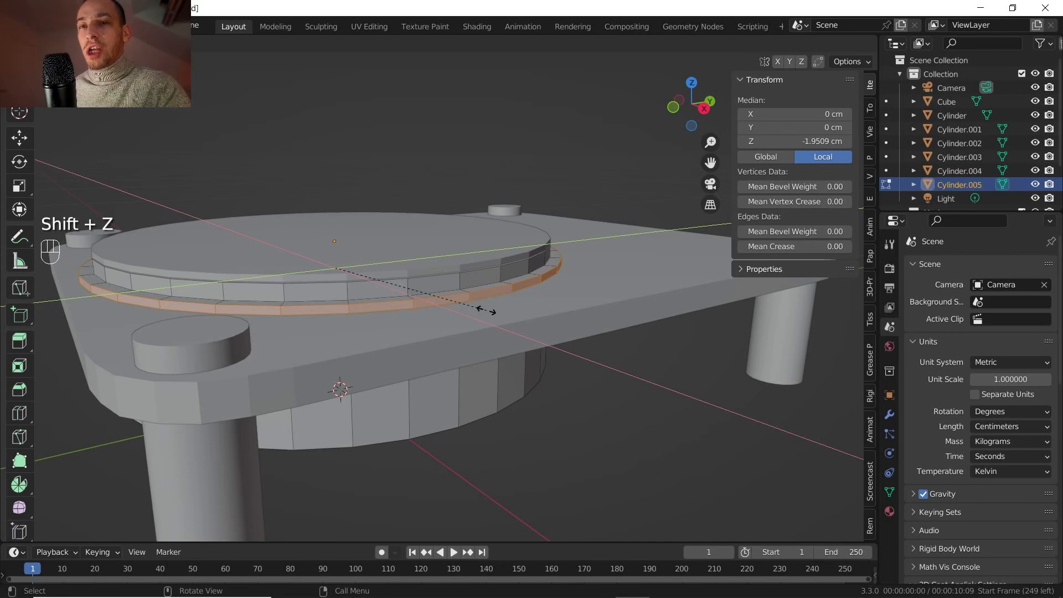
left_click(486, 311)
scroll(487, 311, "down", 1)
middle_click_drag(465, 288, 458, 317, "shift")
scroll(478, 318, "down", 1)
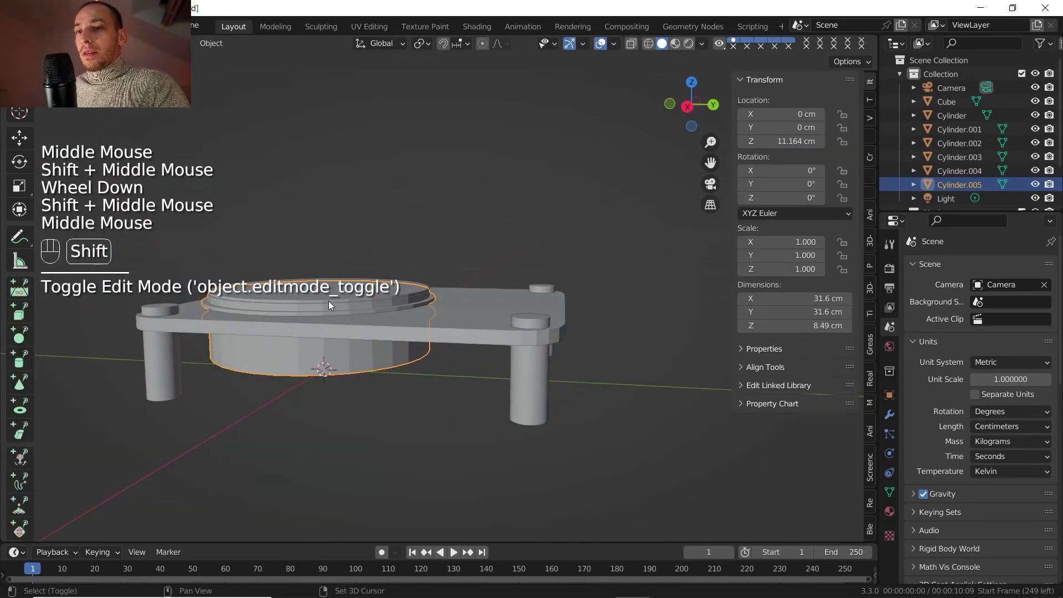
Add a 30 cm cube at the origin and scale it uniformly to 0.5.
middle_click_drag(328, 300, 376, 352)
left_click(323, 280)
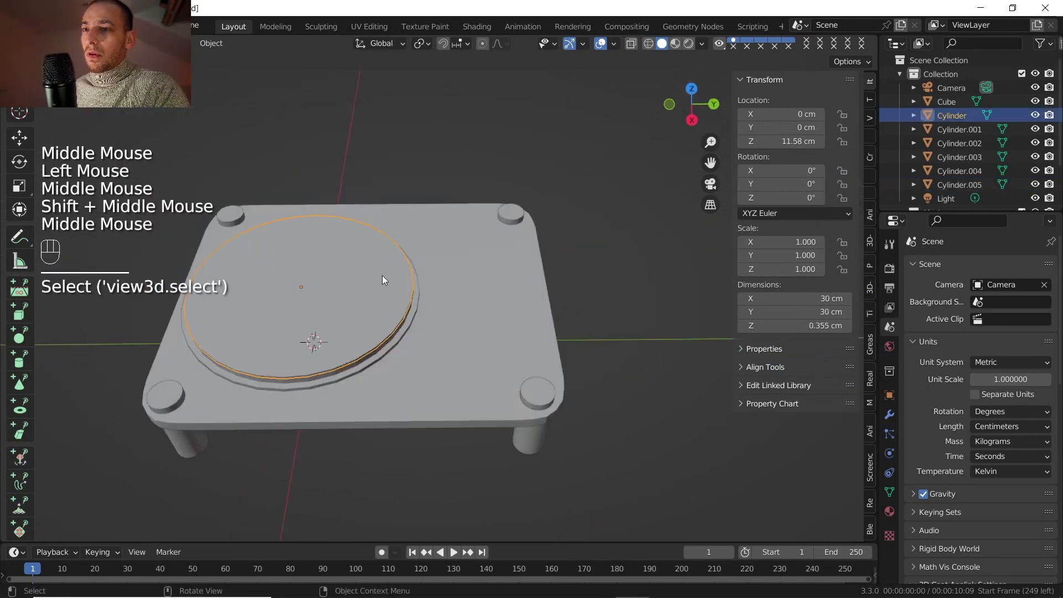
scroll(382, 280, "up", 2)
scroll(500, 298, "down", 1)
left_click(692, 89)
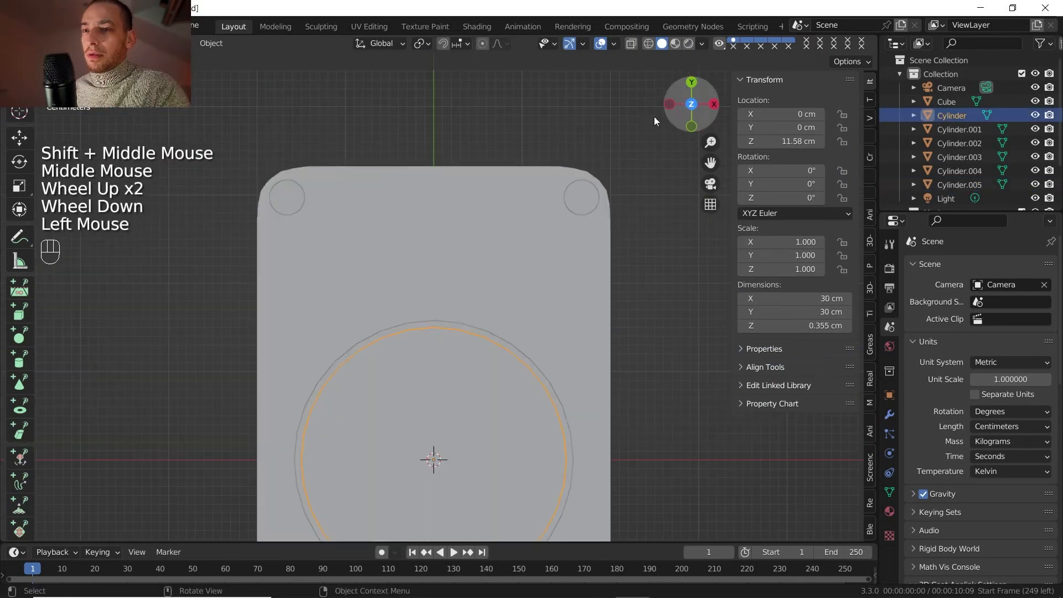
scroll(456, 281, "down", 2)
key("shift+a")
left_click(577, 329)
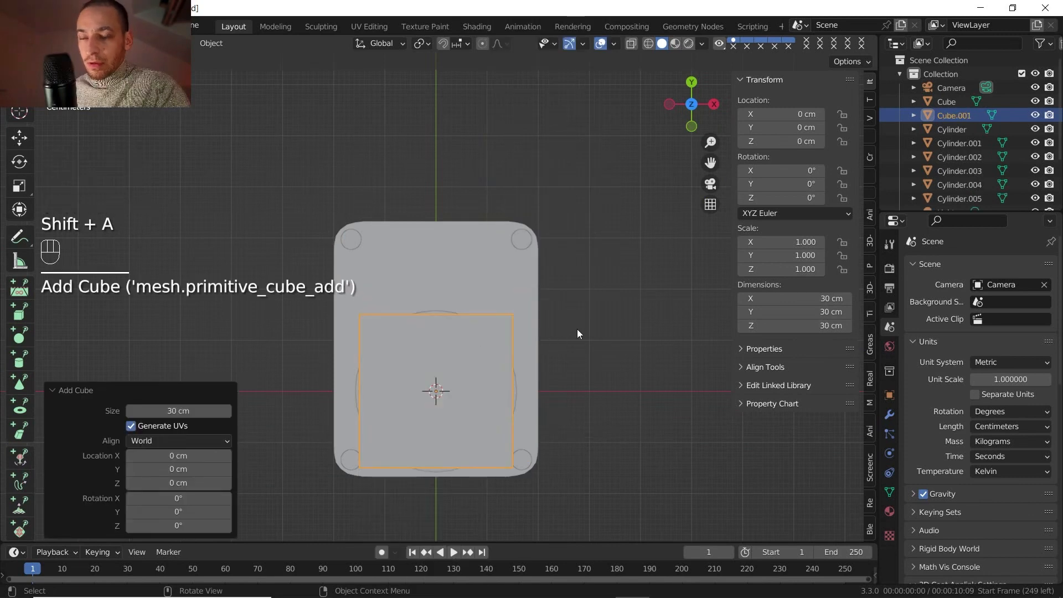
key("s")
left_click(495, 346)
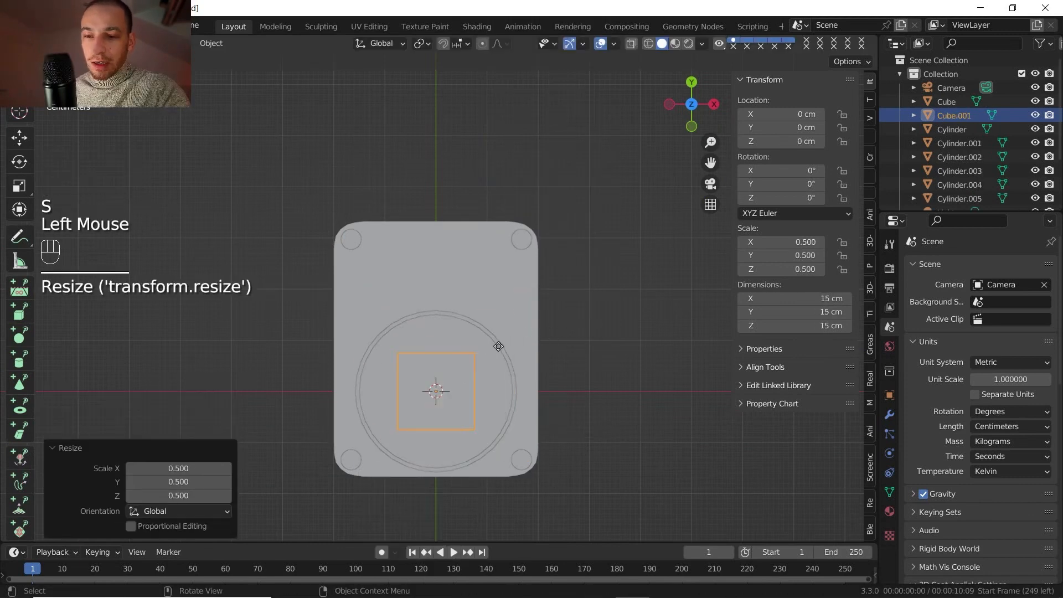
Move the cube about 23.9 cm along Y onto the free area of the body beside the disc.
key("g")
key("x")
key("y")
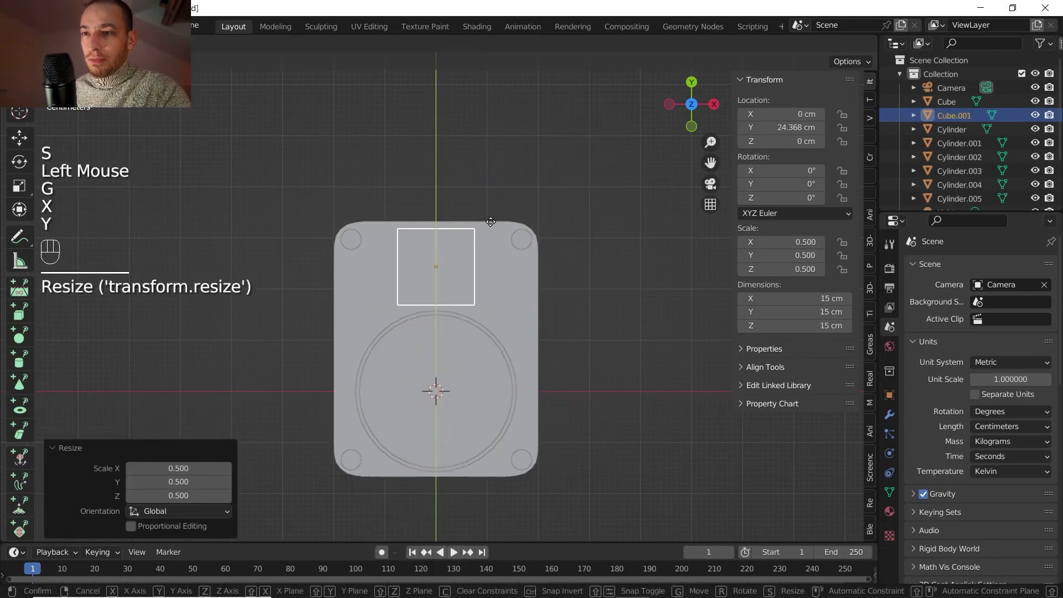
left_click(491, 224)
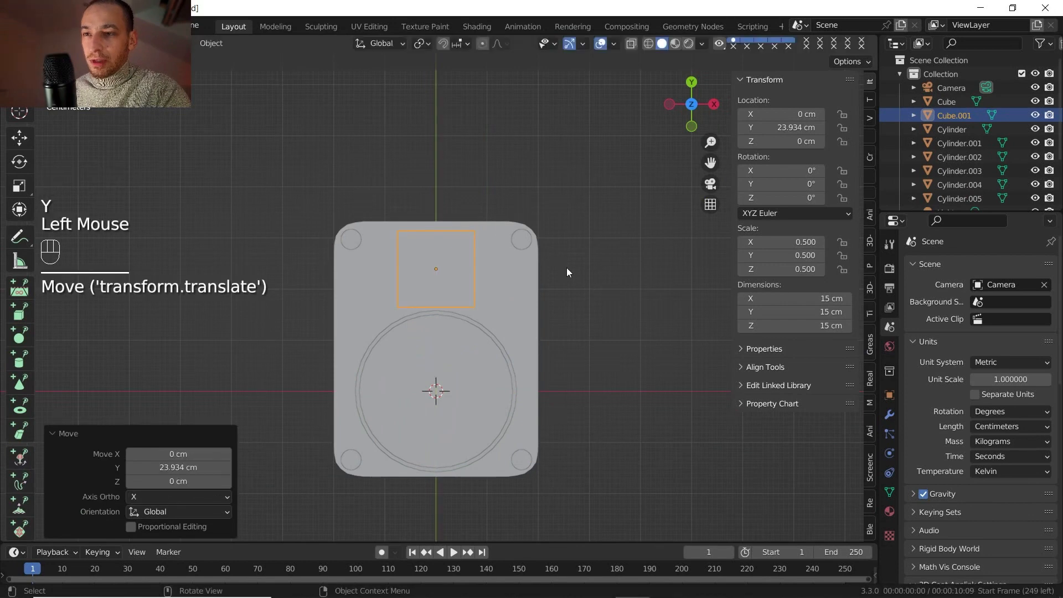
Reshape the cube to about 19 × 15 × 4.81 cm, position it at X -3.249 cm and Z 7.901 cm, and apply its scale.
key("g")
key("y")
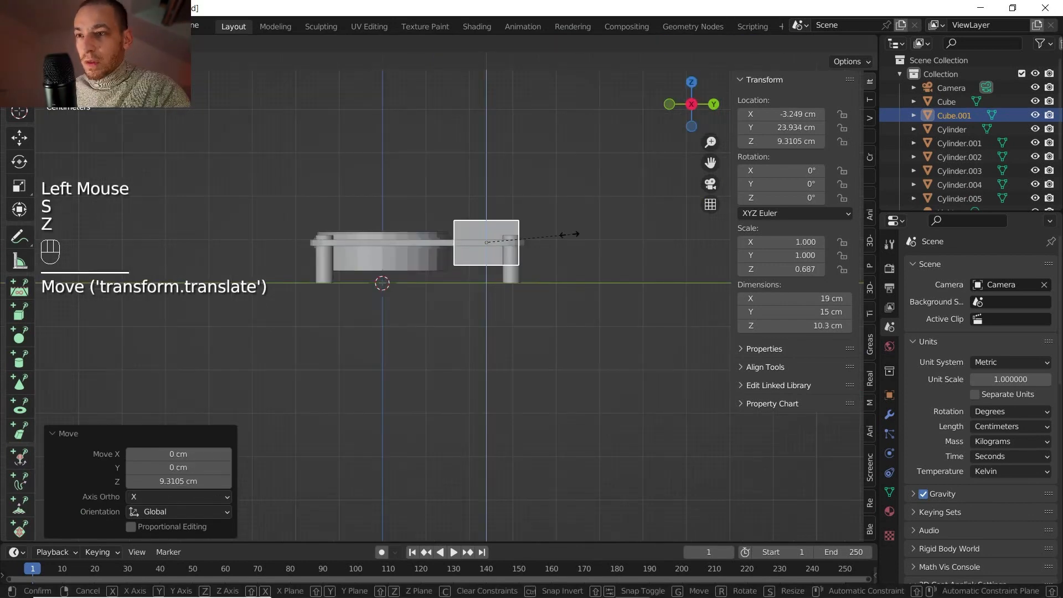
key("ctrl+a")
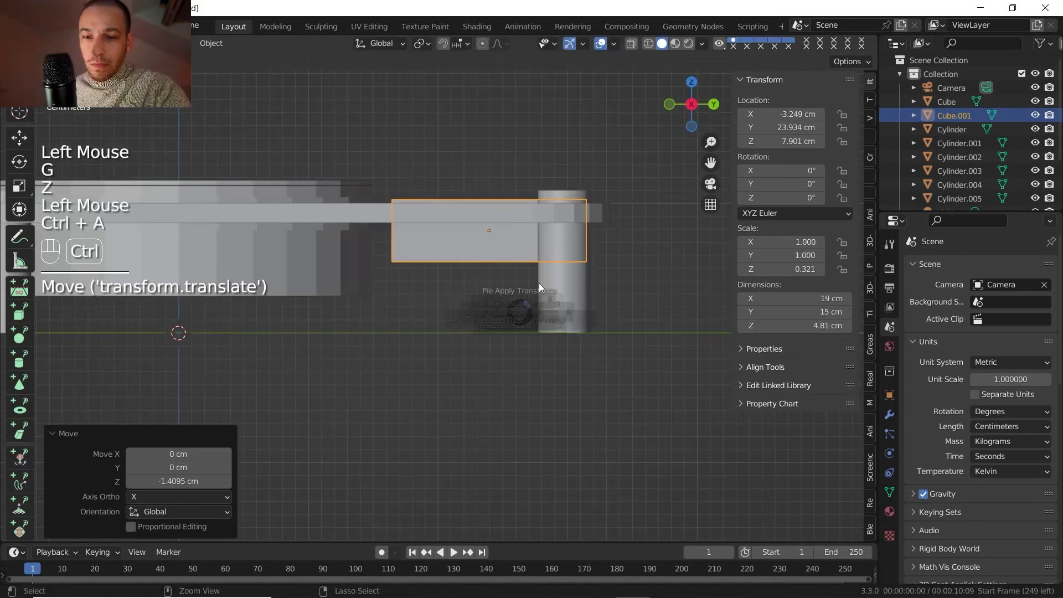
Add two centred loop cuts to the box and spread them along Y toward its opposite sides.
scroll(531, 232, "up", 1)
scroll(531, 232, "down", 1)
middle_click_drag(532, 232, 521, 311)
scroll(551, 276, "down", 1, "shift")
middle_click_drag(520, 311, 460, 310, "shift")
scroll(552, 276, "down", 1)
scroll(538, 282, "up", 2)
scroll(459, 311, "up", 1)
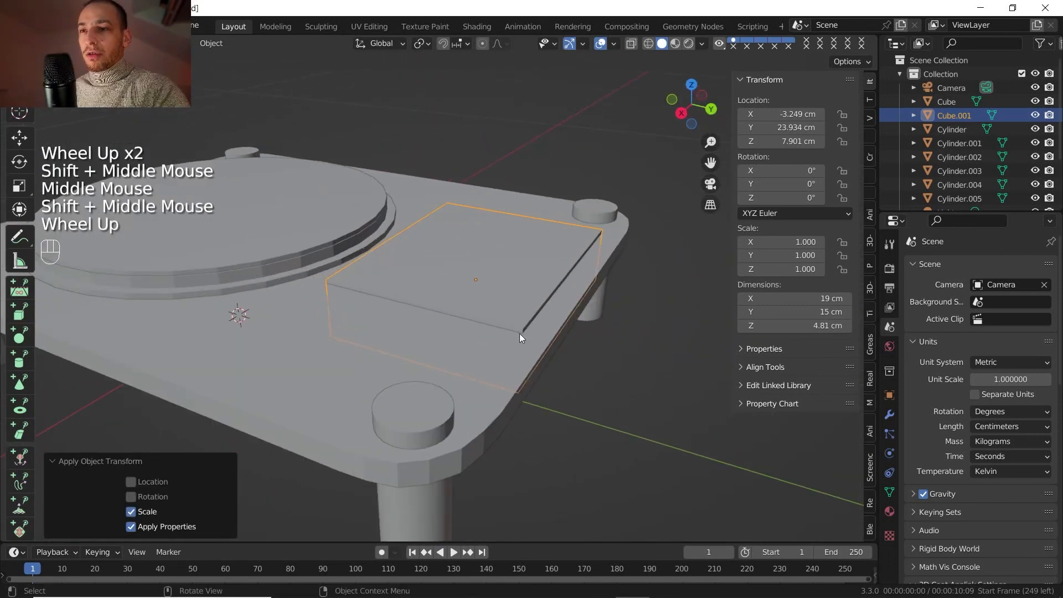
key("Tab")
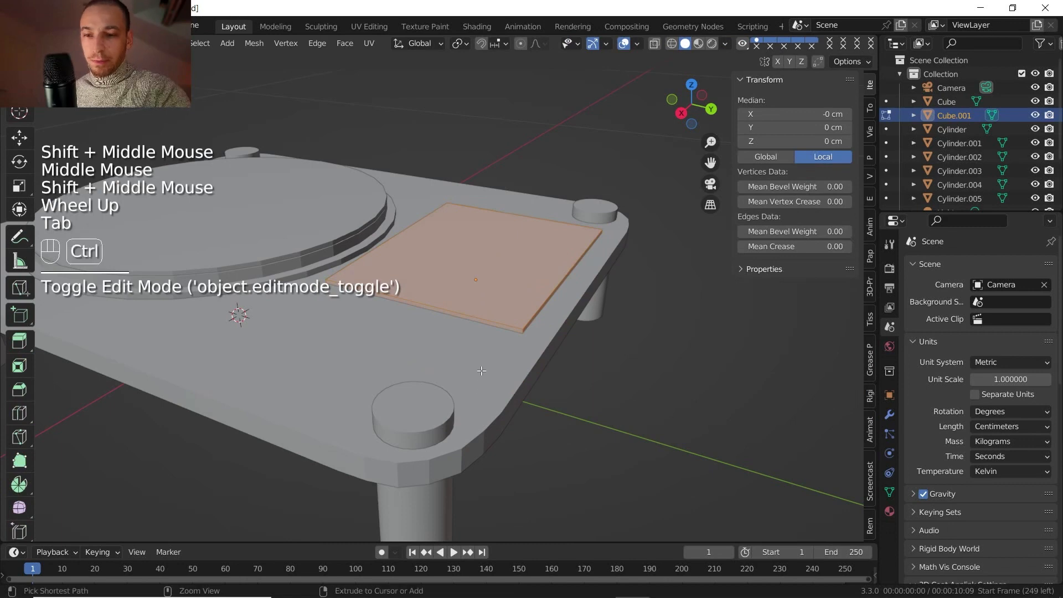
key("ctrl+r")
scroll(447, 292, "up", 1)
right_click(448, 292)
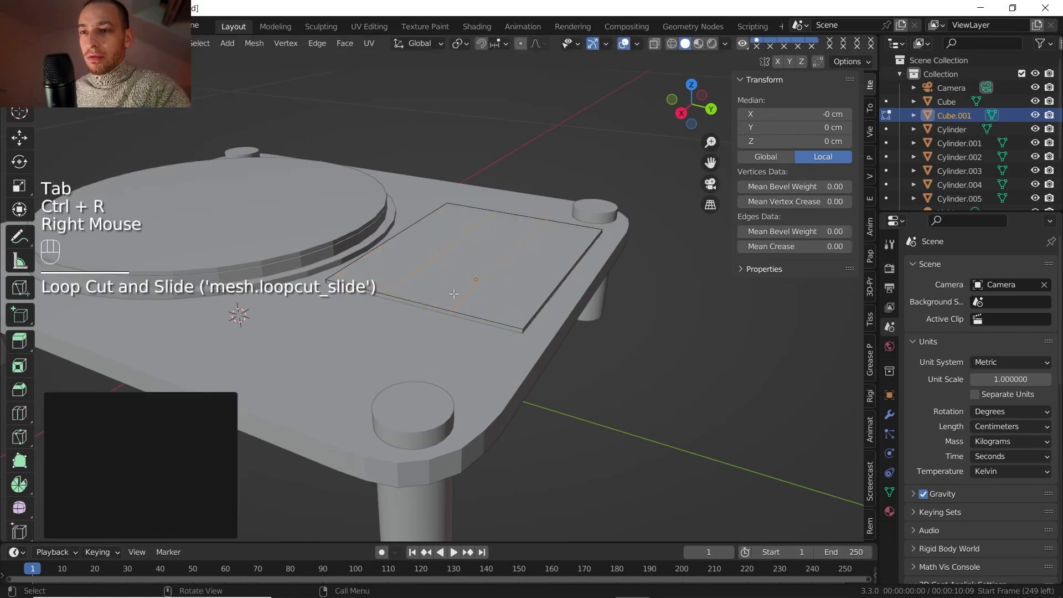
key("s")
key("x")
key("y")
left_click(626, 355)
Add two loop cuts near the box's other pair of sides and scale its four vertical corner edges inward in the XY plane.
key("ctrl+r")
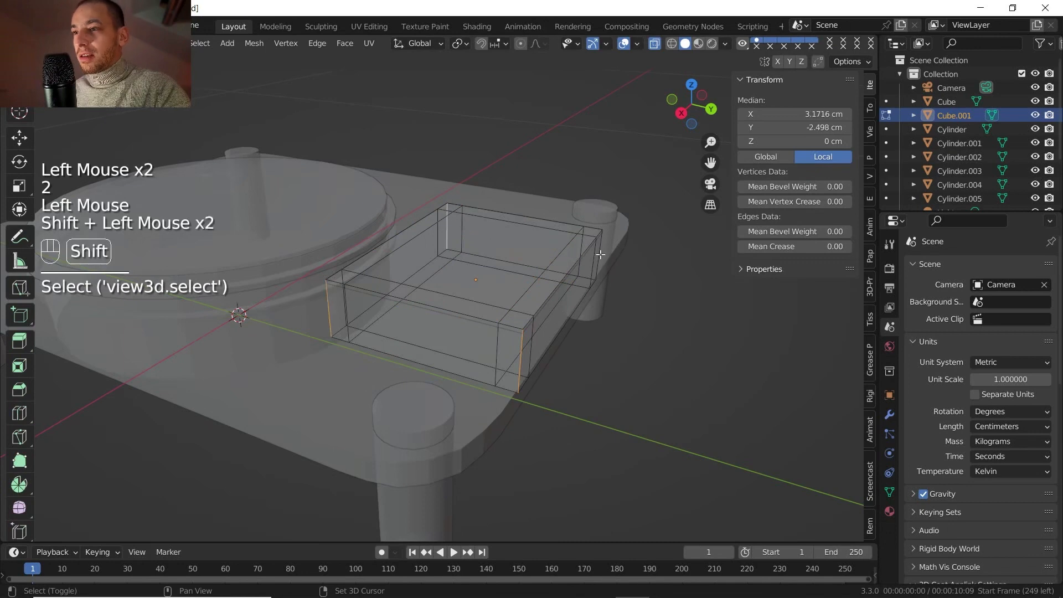
left_click(600, 254, "shift")
left_click(654, 43)
key("s")
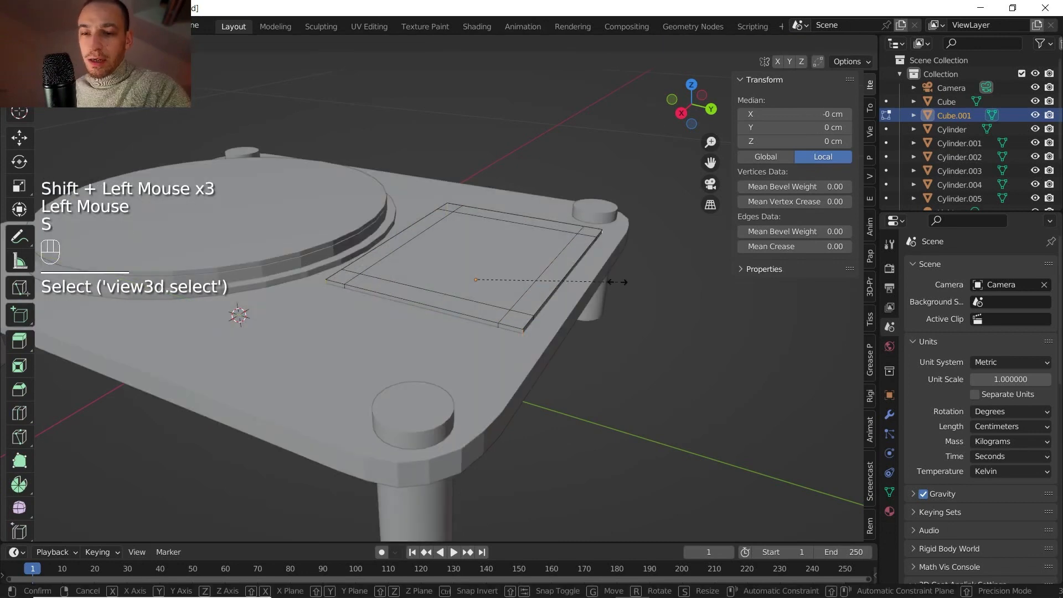
key("shift+z")
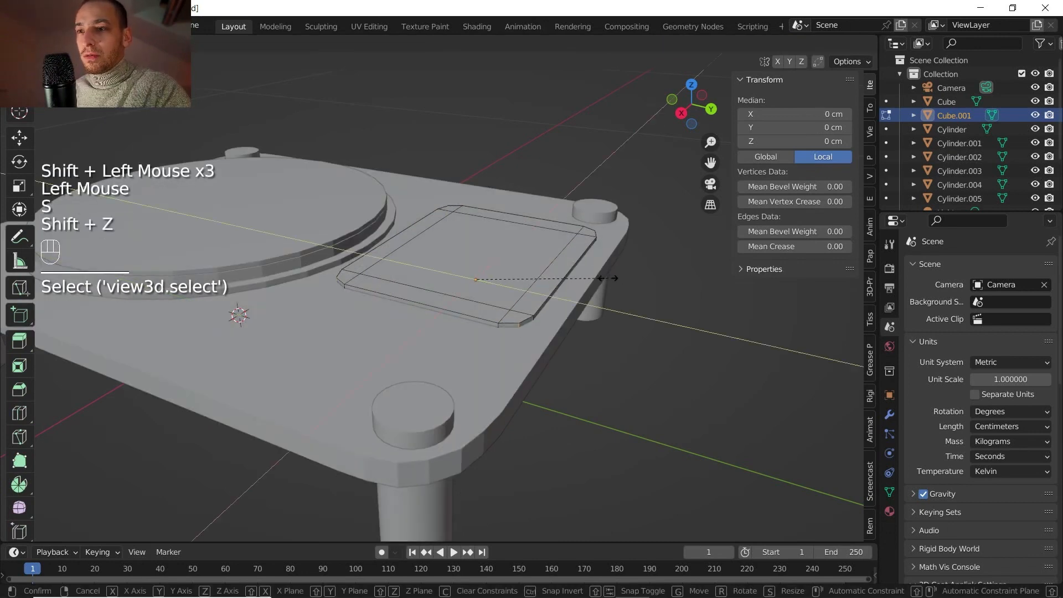
left_click(608, 278)
key("Tab")
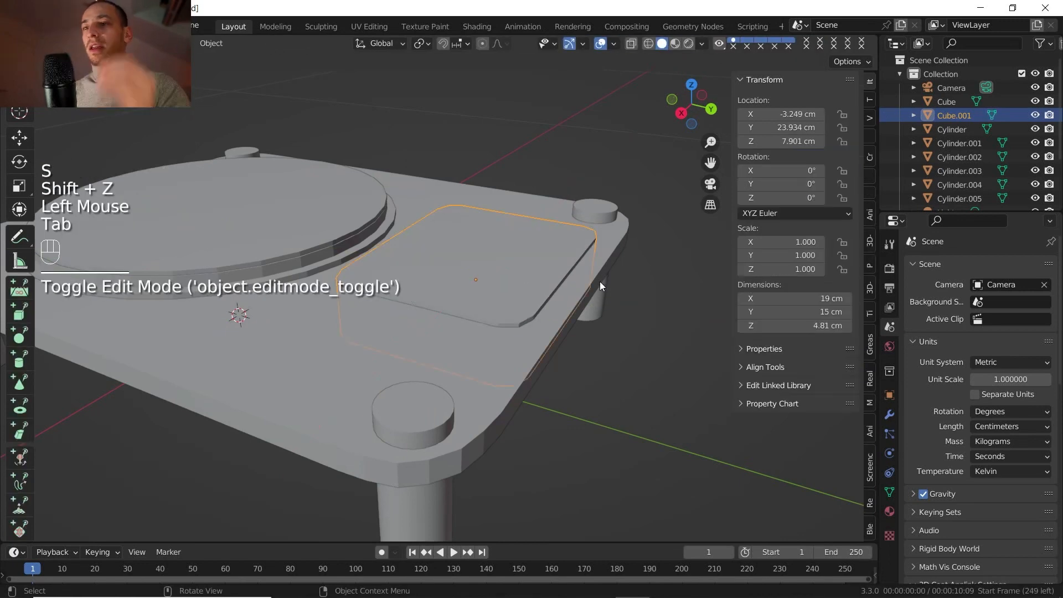
Add two evenly spaced, centred loop cuts across the box's middle section in each horizontal direction.
scroll(600, 282, "down", 2)
middle_click_drag(600, 281, 447, 269, "shift")
scroll(562, 335, "up", 1)
scroll(476, 216, "down", 1)
scroll(421, 259, "up", 1)
mouse_move(446, 270)
middle_mouse_down()
mouse_move(422, 244)
mouse_move(462, 260)
middle_mouse_up()
scroll(463, 260, "down", 1)
middle_click_drag(443, 310, 424, 277)
middle_click_drag(424, 277, 460, 360, "shift")
middle_click_drag(460, 360, 500, 385, "shift")
left_click(352, 381)
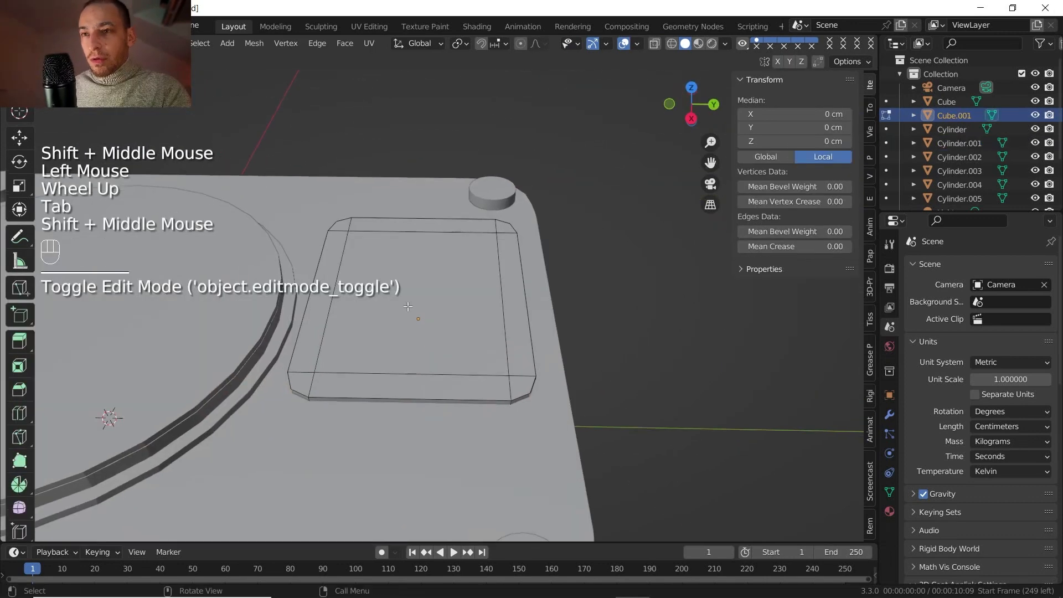
scroll(413, 309, "up", 1)
middle_click_drag(416, 307, 413, 328)
key("ctrl+r")
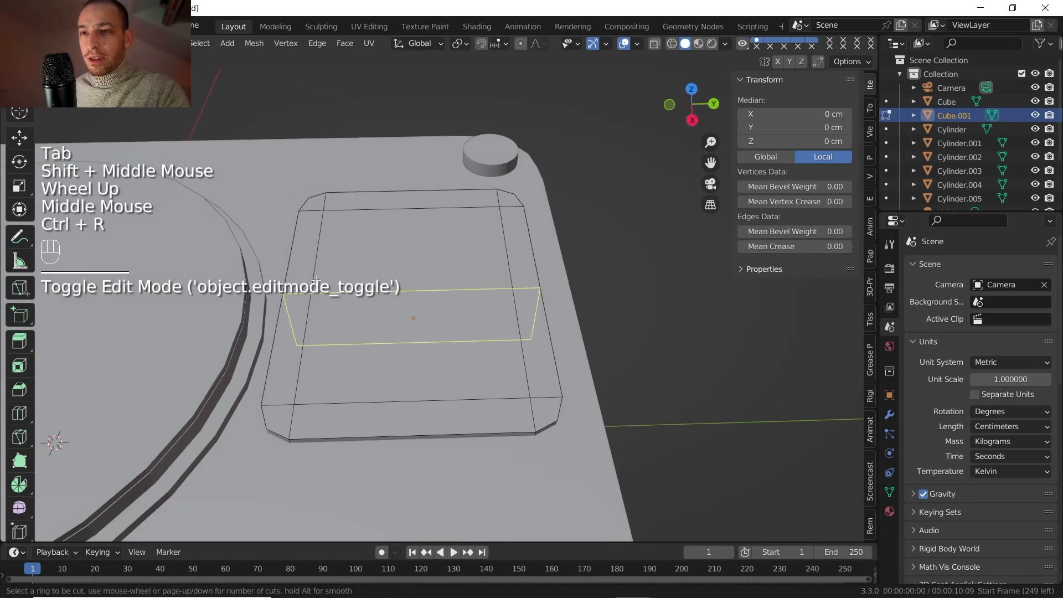
scroll(410, 322, "up", 1)
left_click(354, 333)
right_click(335, 367)
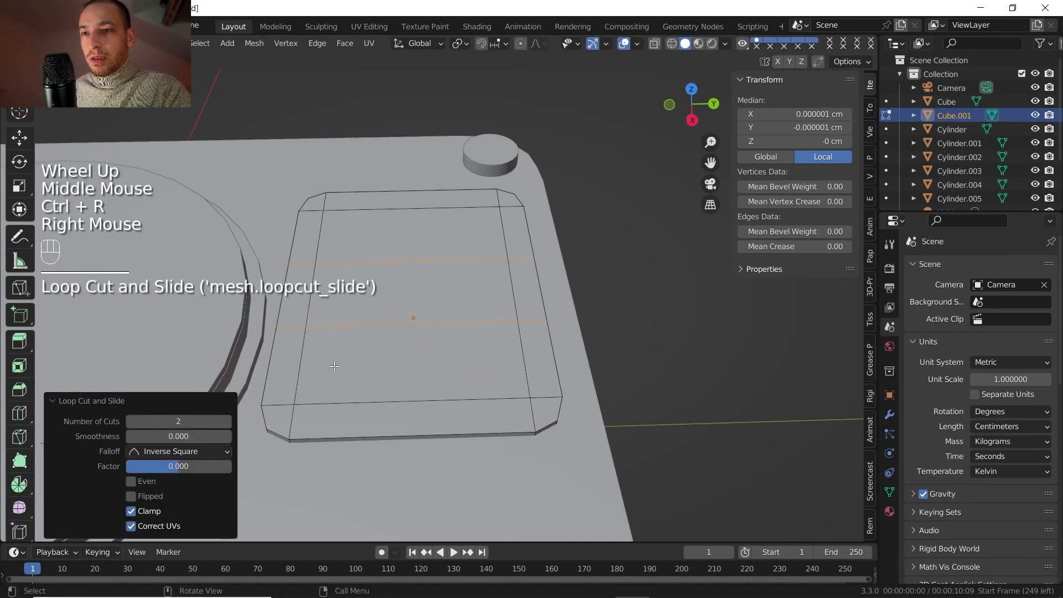
key("ctrl+r")
scroll(343, 397, "up", 1)
left_click(343, 397)
right_click(343, 397)
Add single centred loop cuts between the existing ones to form a 4 × 4 face grid on the box top's rear part nearest the disc.
key("ctrl+r")
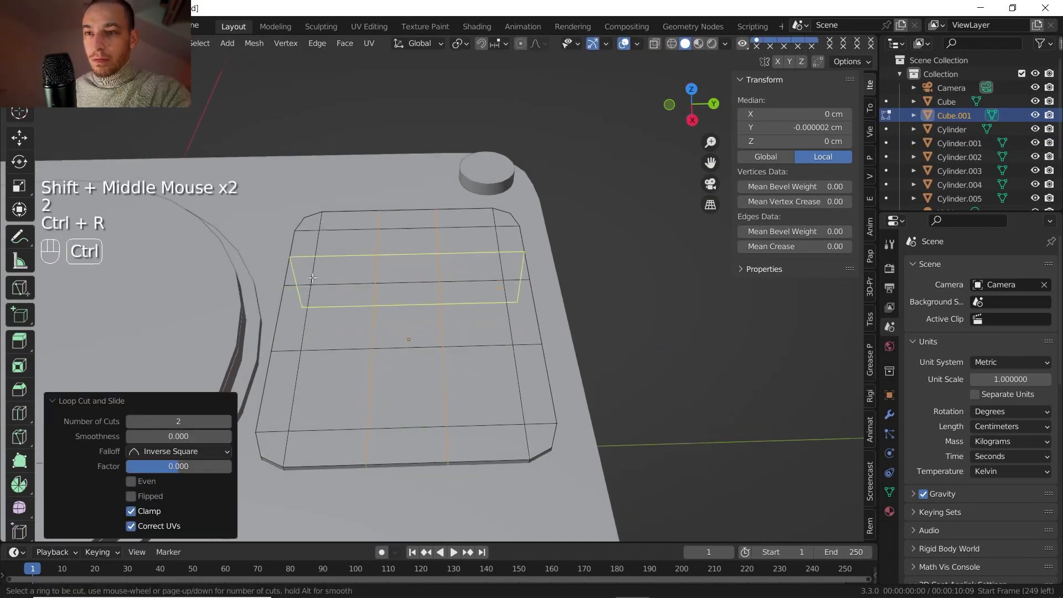
left_click(312, 264)
right_click(313, 266)
key("ctrl+r")
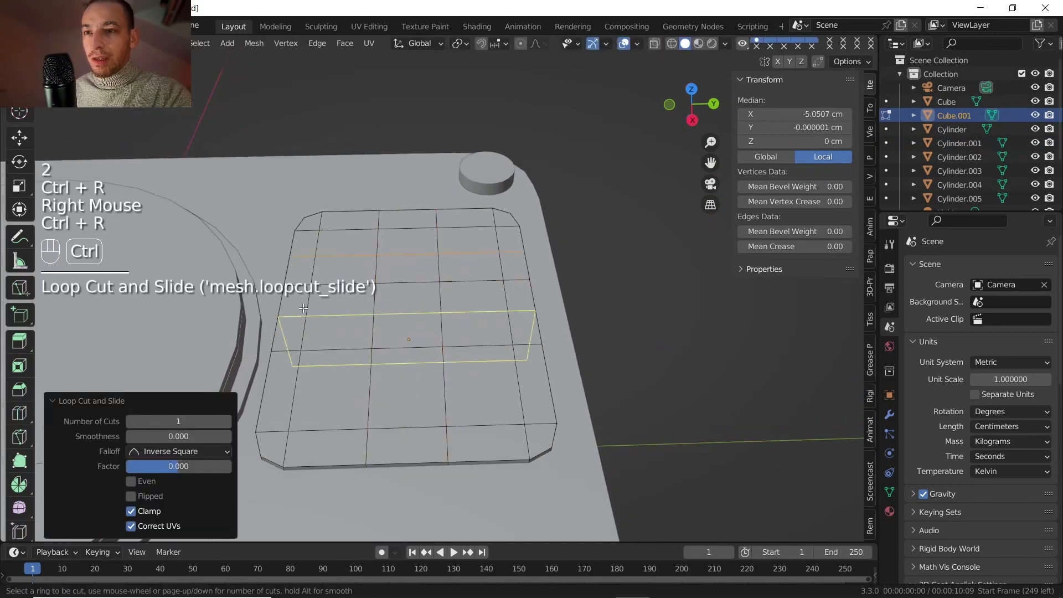
left_click(303, 308)
right_click(303, 309)
key("r")
right_click(336, 221)
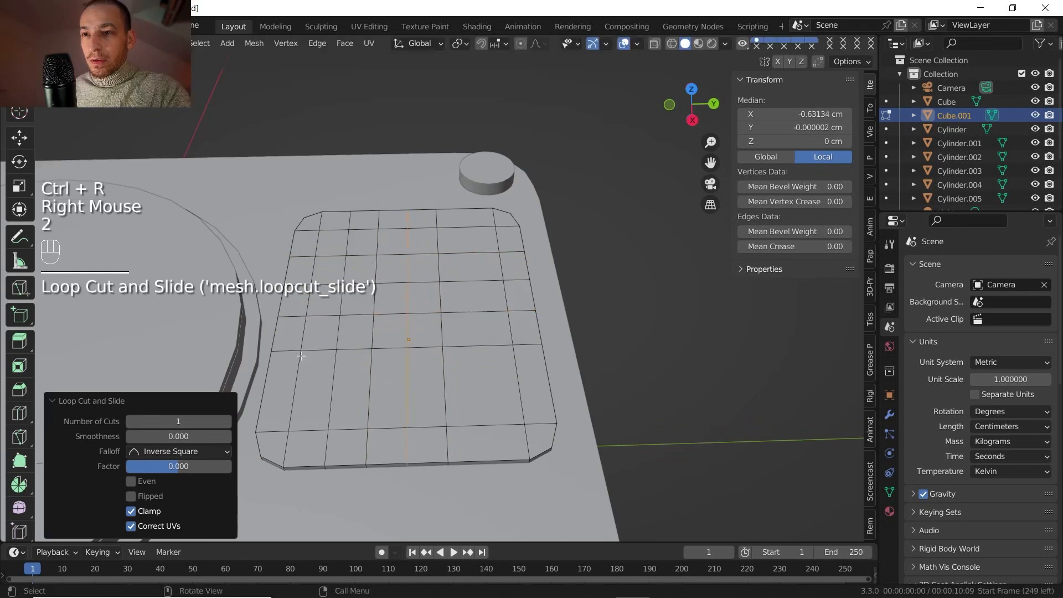
Select the boundary edges of the 4 × 4 face grid on the box top and shape them into a circle with LoopTools.
left_click(301, 357)
left_click(425, 348, "ctrl")
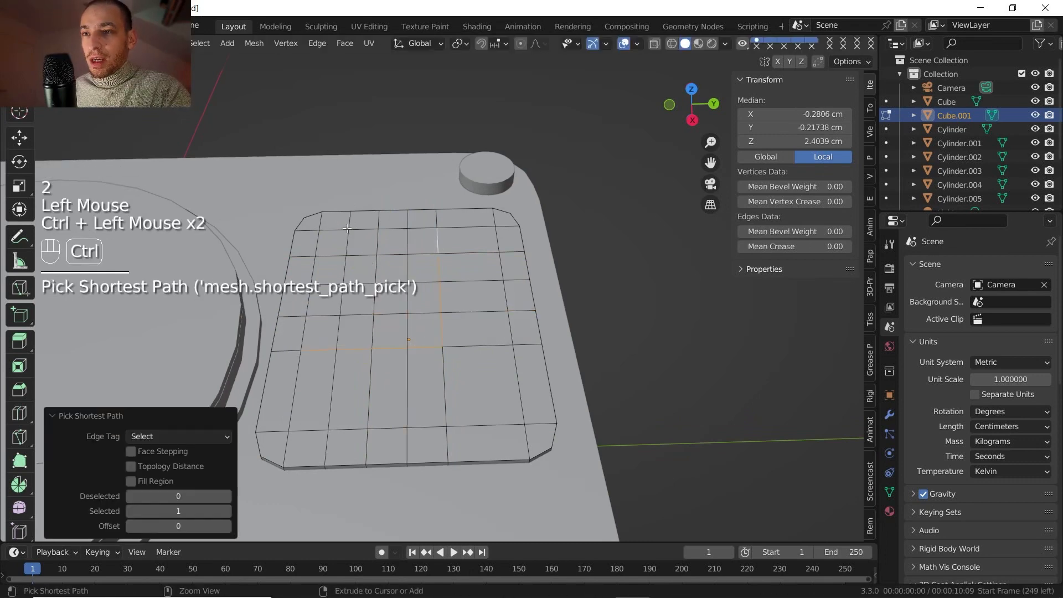
left_click(300, 322, "ctrl")
right_click(469, 228)
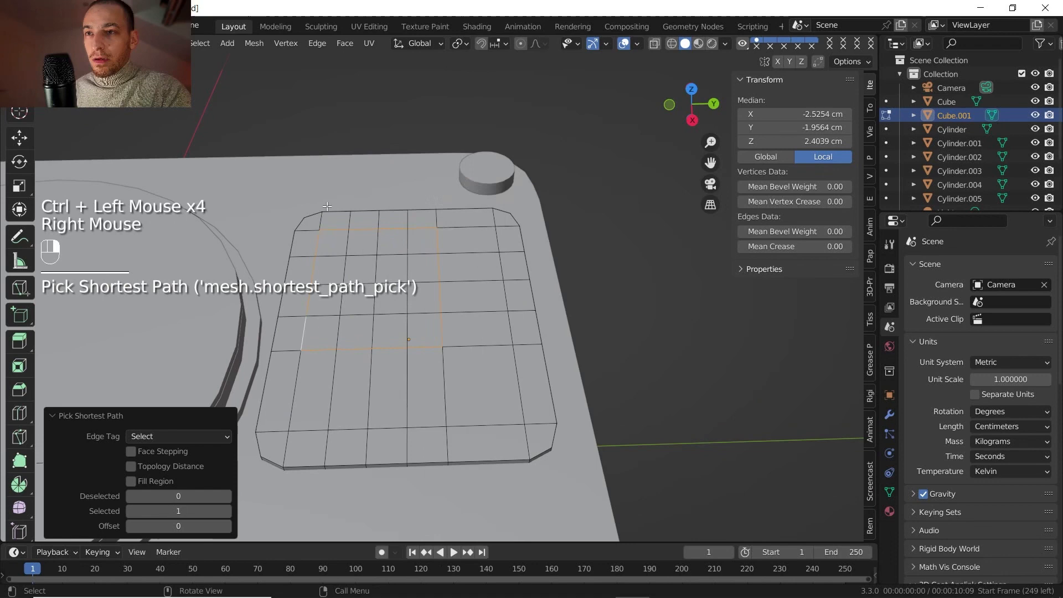
right_click(394, 228)
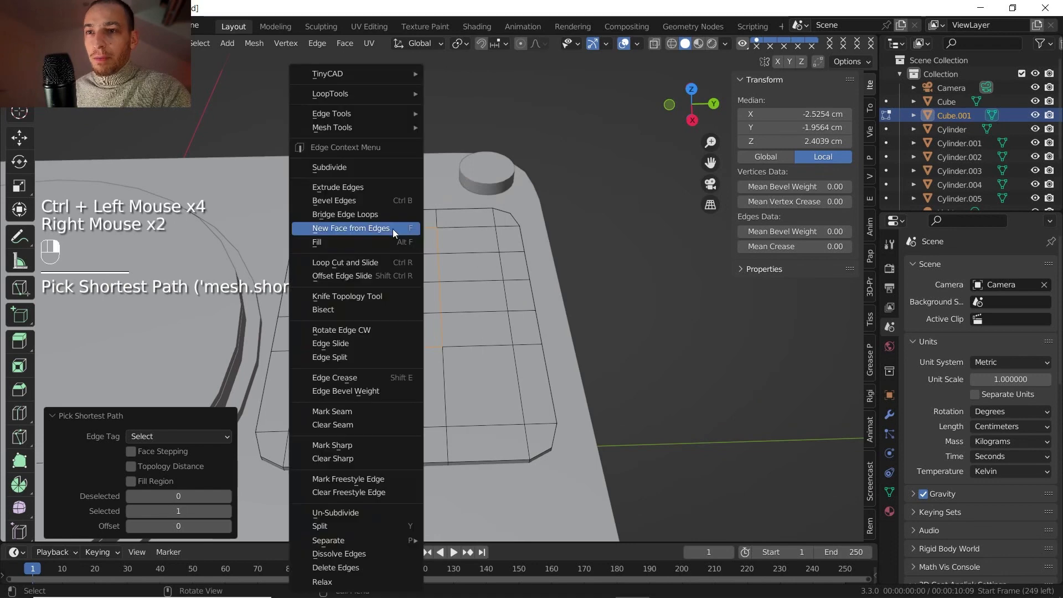
mouse_move(416, 92)
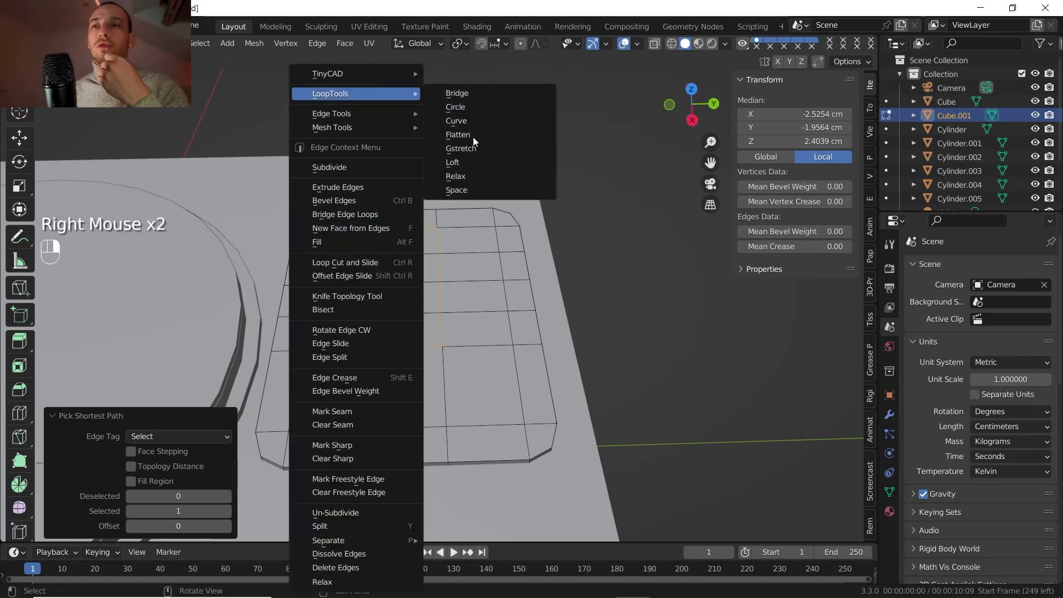
left_click(470, 108)
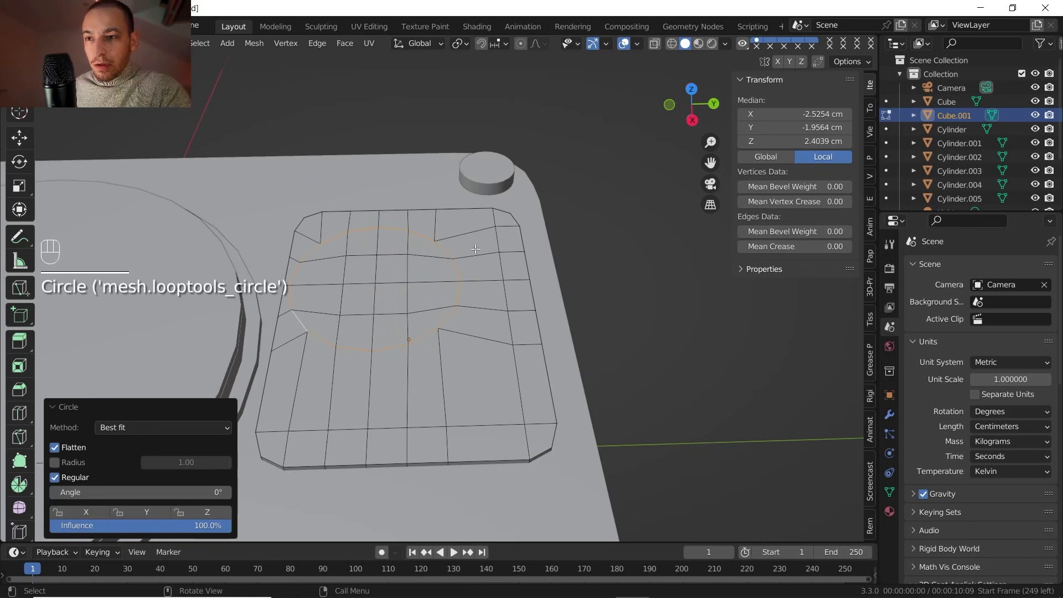
Shift the circular edge loop along Y toward the middle of the box top and enlarge it slightly.
key("g")
key("x")
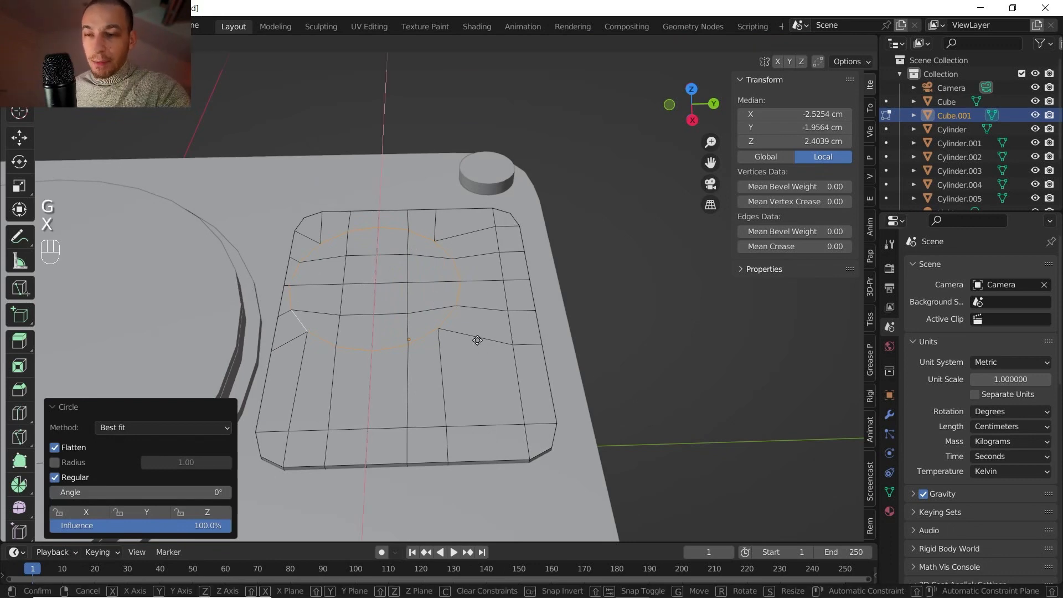
key("y")
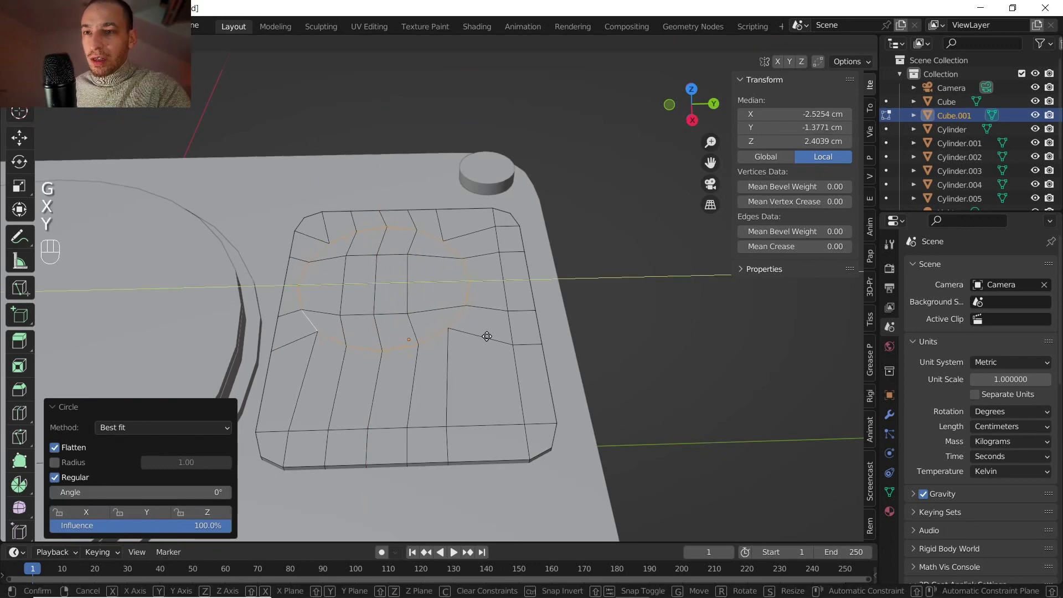
left_click(489, 337)
key("s")
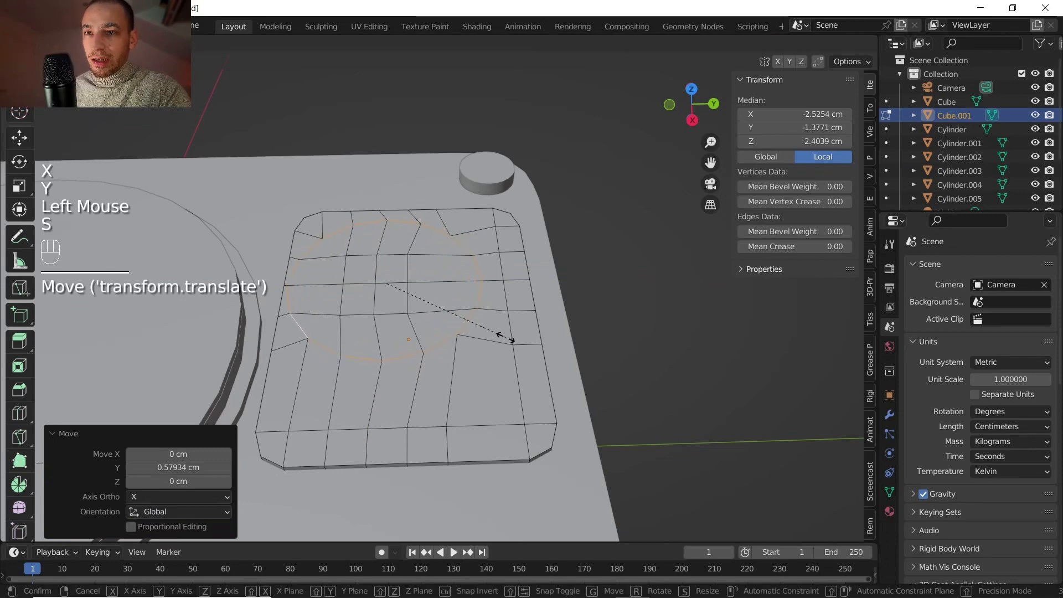
left_click(494, 332)
key("g")
key("y")
left_click(499, 334)
Select the four central faces inside the circle and move them about 0.74 cm along Y to centre them.
middle_click_drag(377, 266, 366, 281, "shift")
key("3")
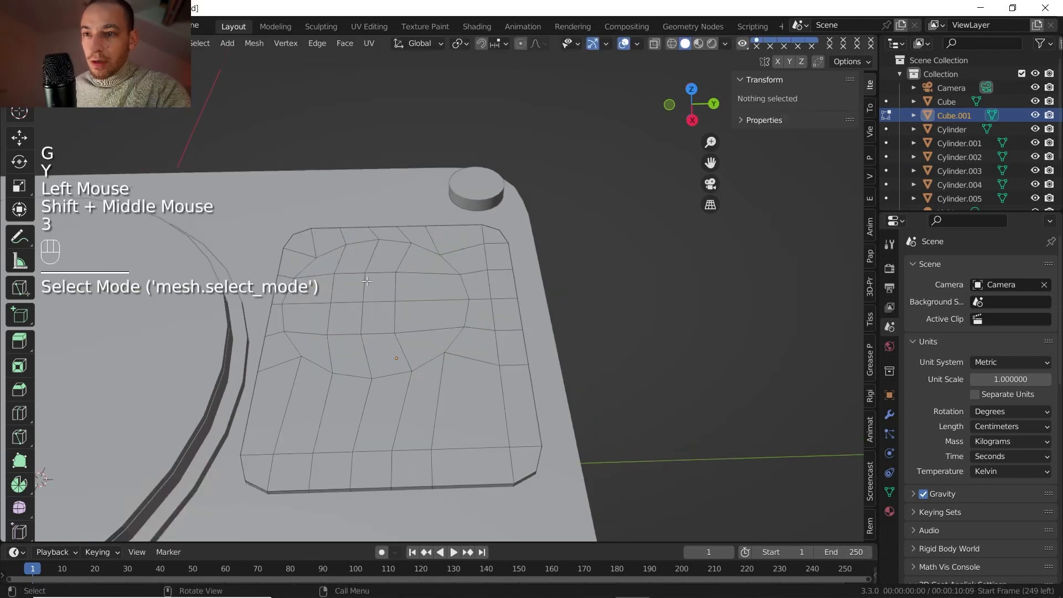
left_click(349, 287)
left_click(344, 318, "shift")
left_click(378, 317, "shift")
left_click(387, 256, "shift")
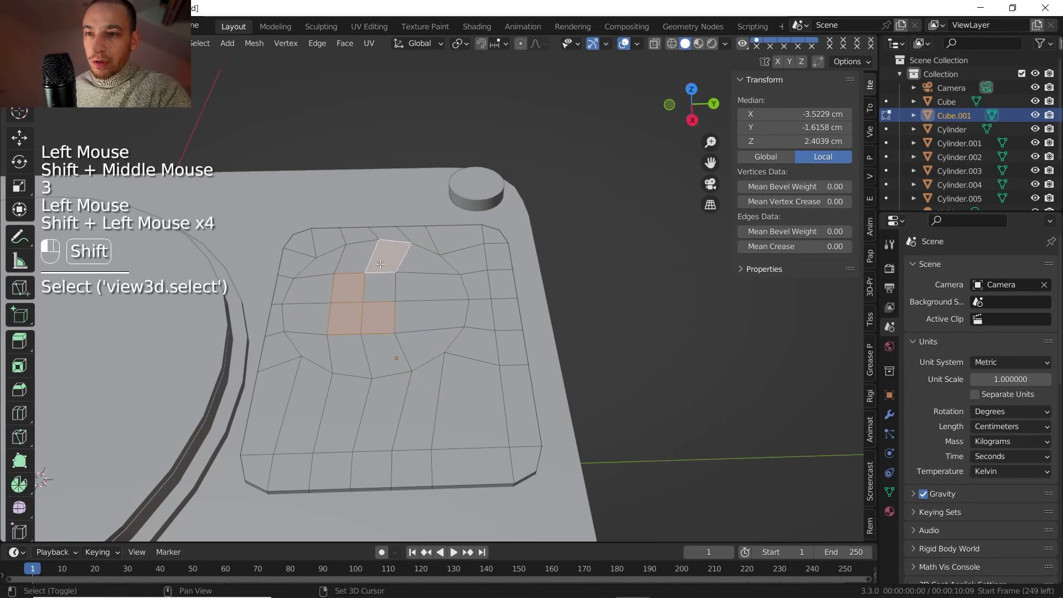
left_click(388, 286, "shift")
key("g")
key("y")
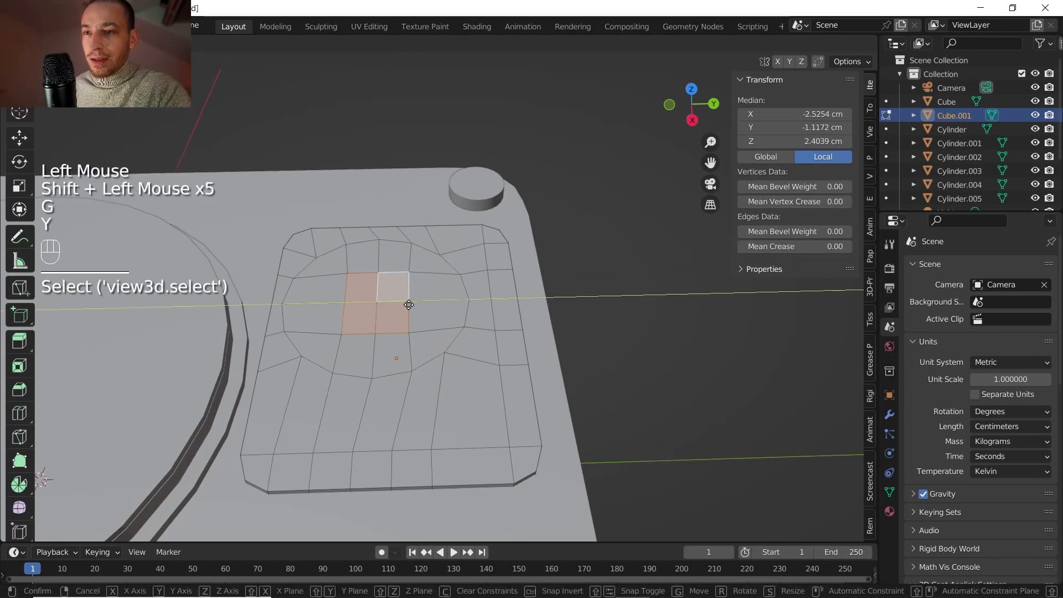
left_click(408, 305)
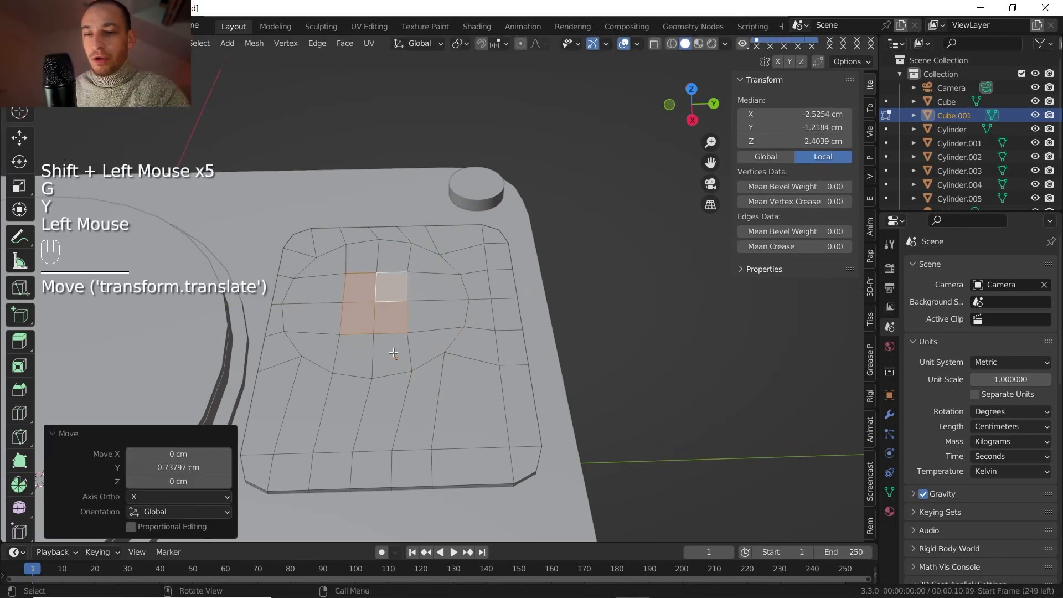
Select all faces inside the circle and extrude them upward about 0.35 cm along Z.
key("3")
key("c")
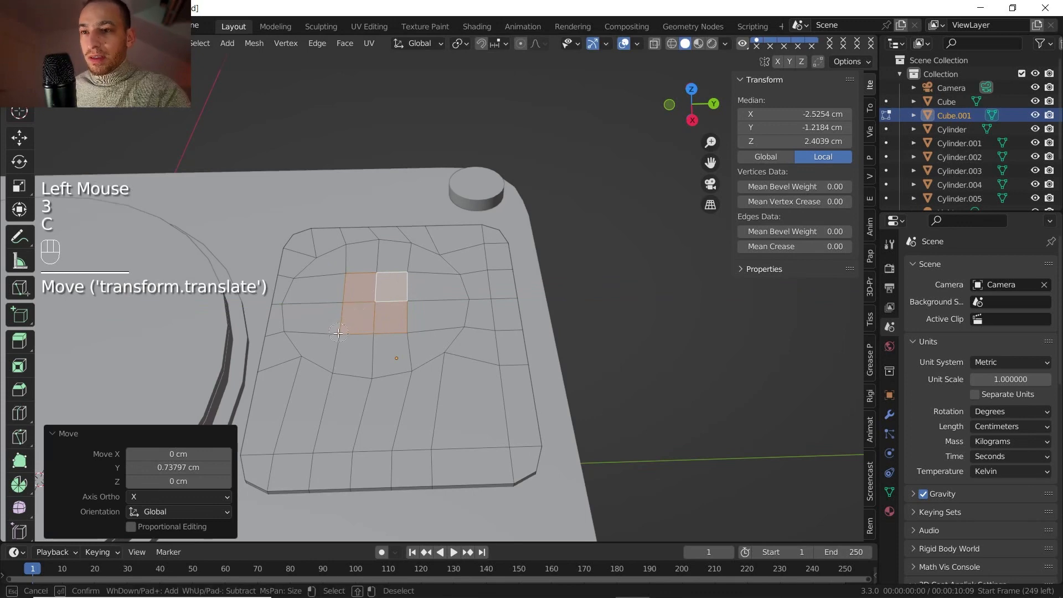
left_click_drag(339, 336, 344, 305)
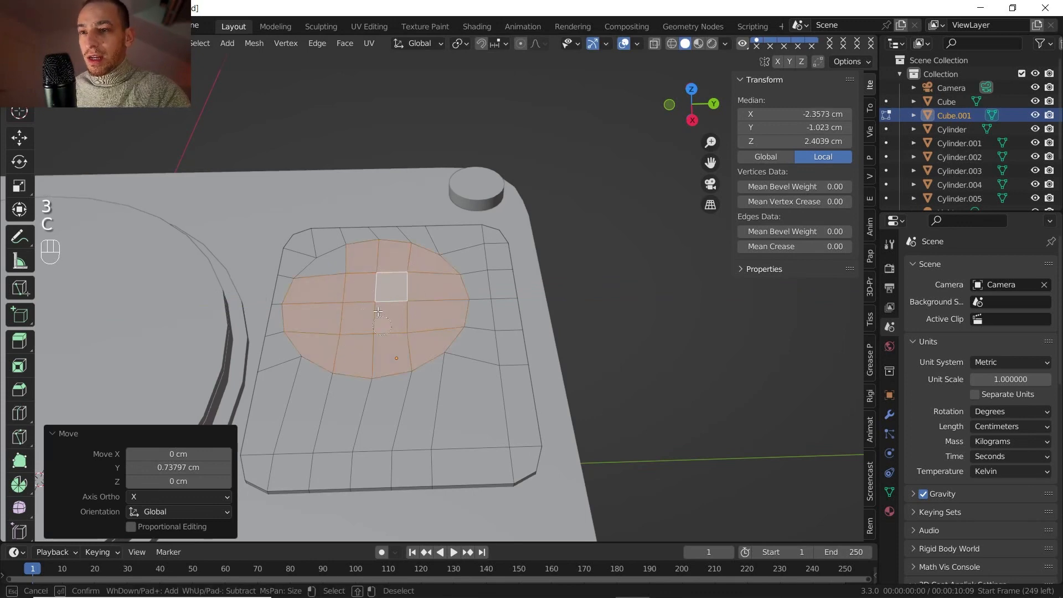
right_click(336, 273)
scroll(336, 273, "up", 1)
middle_click_drag(338, 277, 372, 302)
key("e")
key("z")
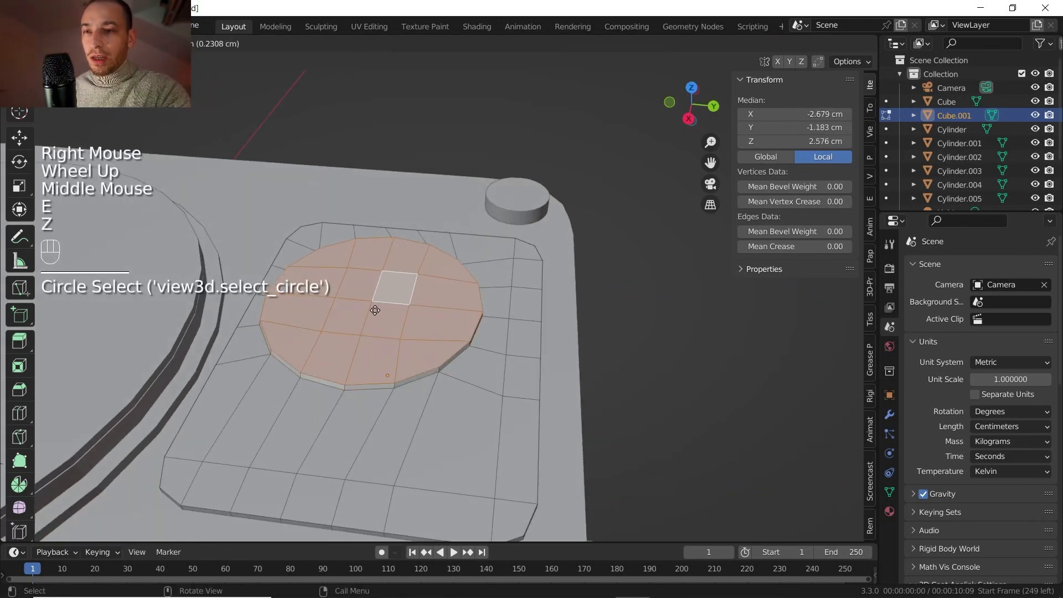
key("z")
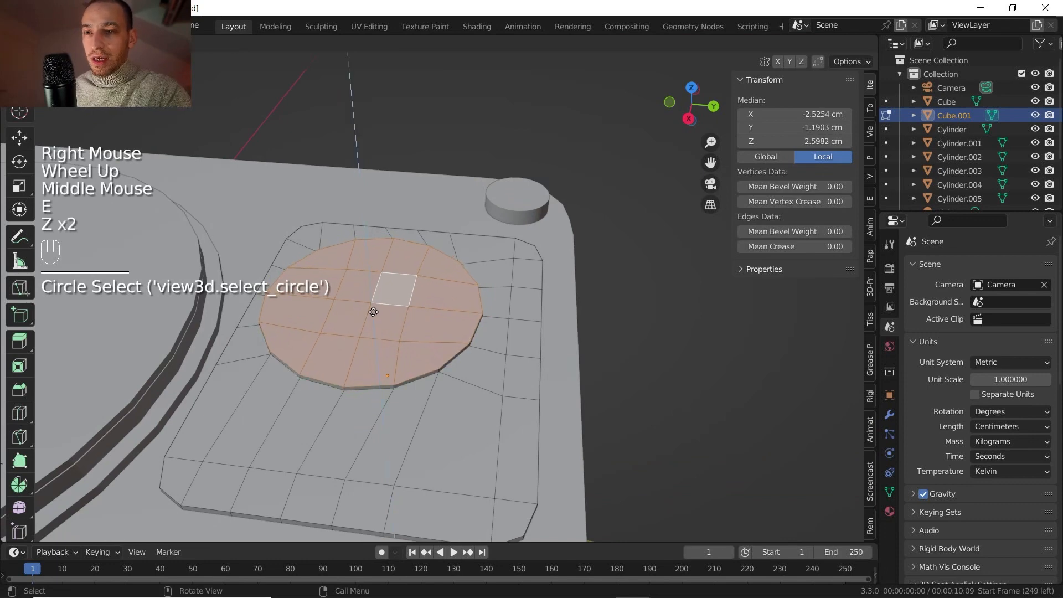
left_click(375, 310)
Snap the 3D cursor to the centre of the raised circular faces and return to Object Mode.
scroll(378, 309, "down", 1)
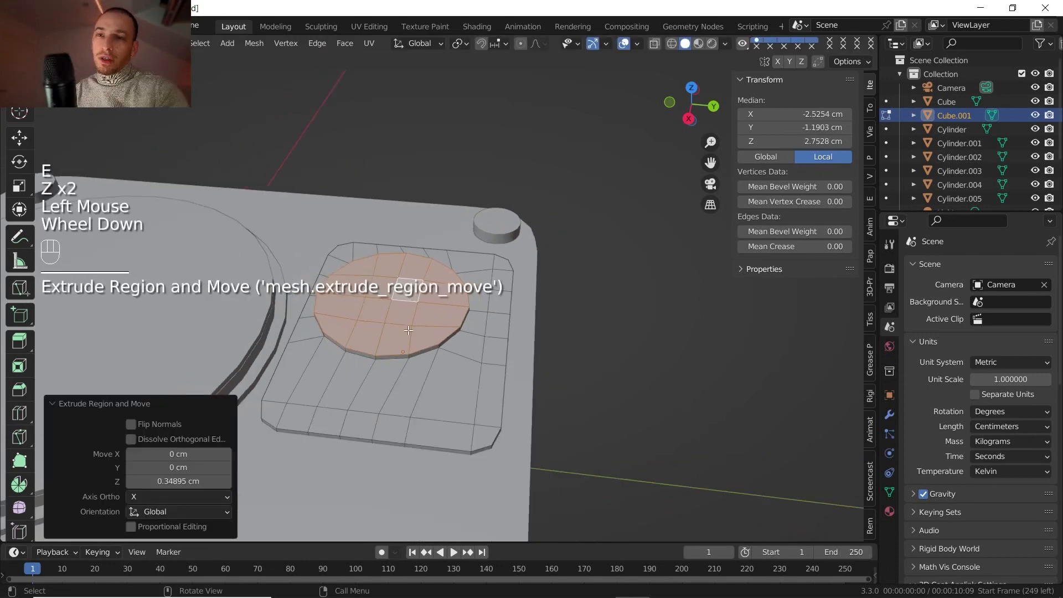
scroll(408, 331, "down", 2)
mouse_move(409, 331)
middle_mouse_down("shift")
mouse_move(446, 324)
mouse_move(427, 322)
middle_mouse_up("shift")
key("Tab")
middle_click_drag(427, 321, 411, 319)
scroll(411, 319, "down", 1)
scroll(411, 319, "up", 2)
key("Tab")
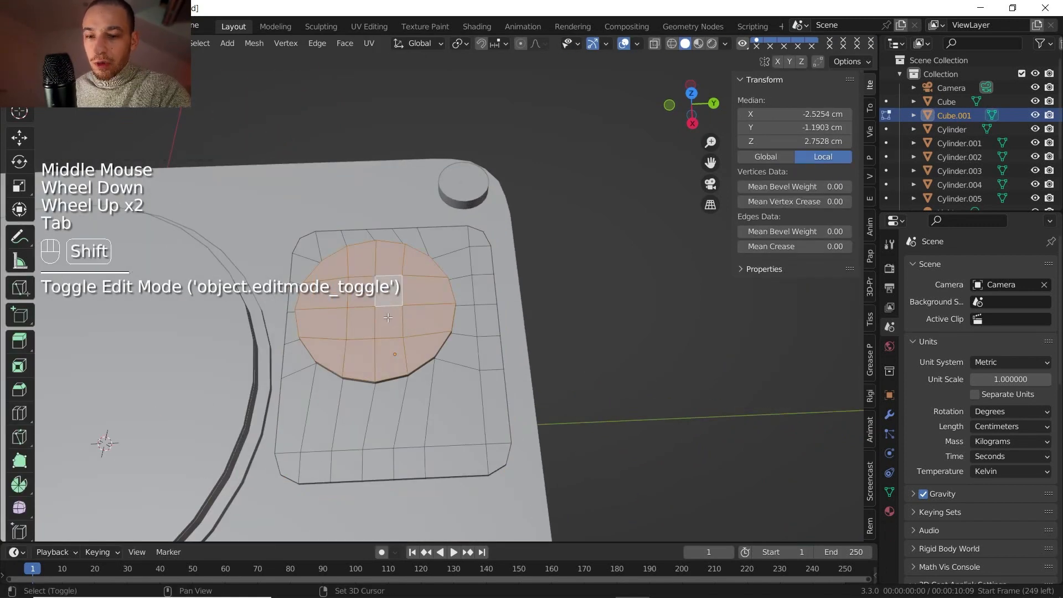
key("shift+s")
left_click(380, 394)
key("Tab")
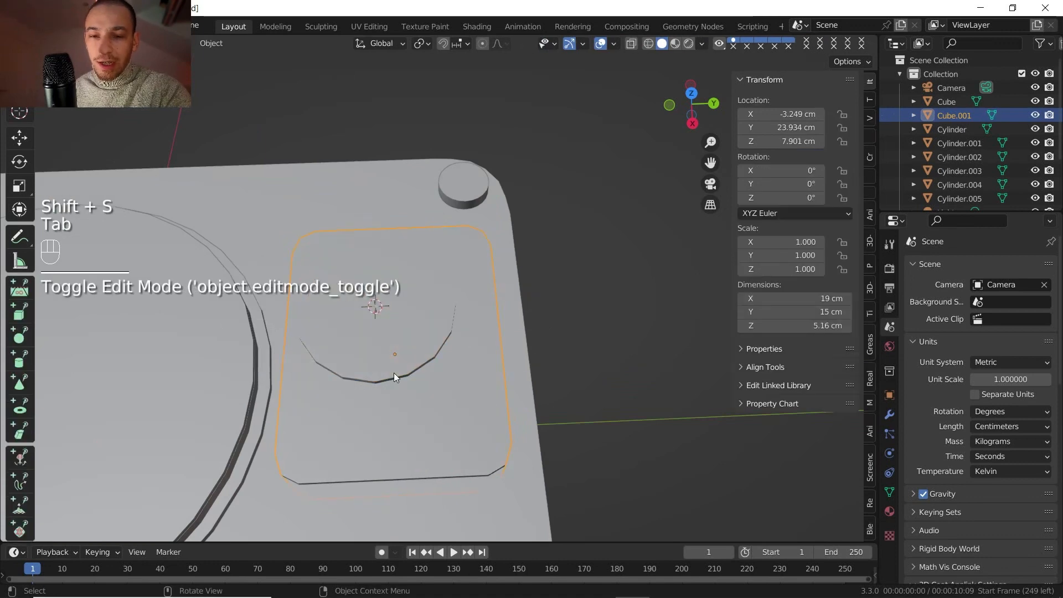
Add a 24-vertex cylinder at the 3D cursor on the circular base and set its radius to 5 cm.
key("shift+a")
mouse_move(403, 316)
mouse_move(495, 265)
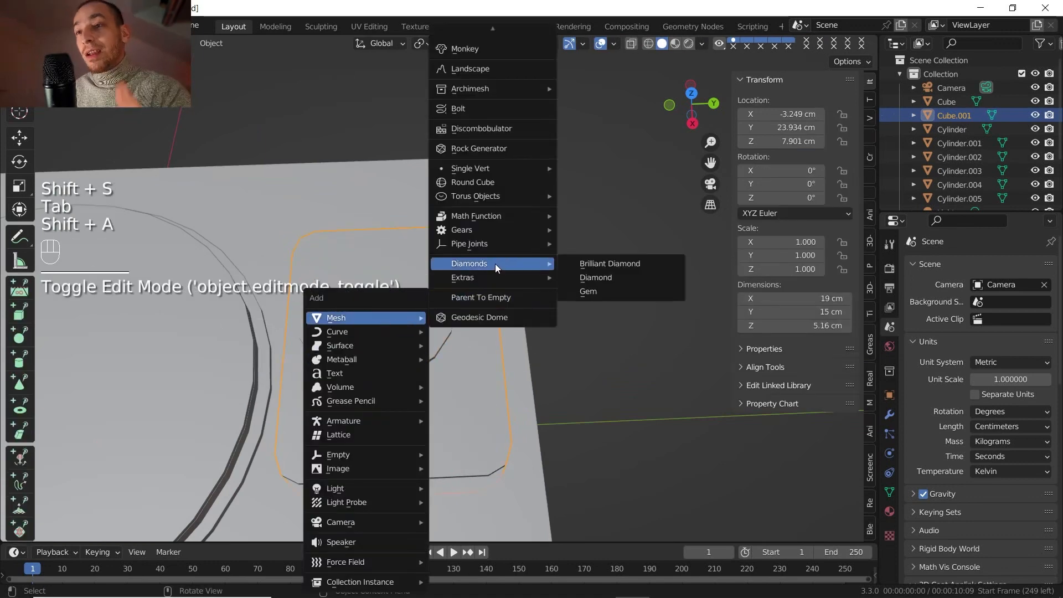
mouse_move(486, 28)
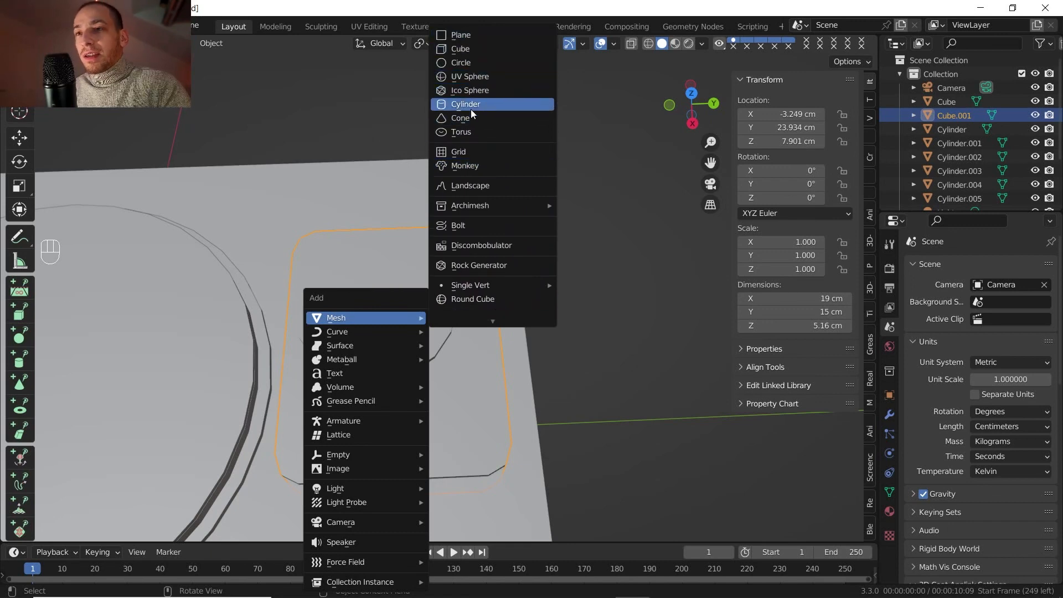
left_click(471, 105)
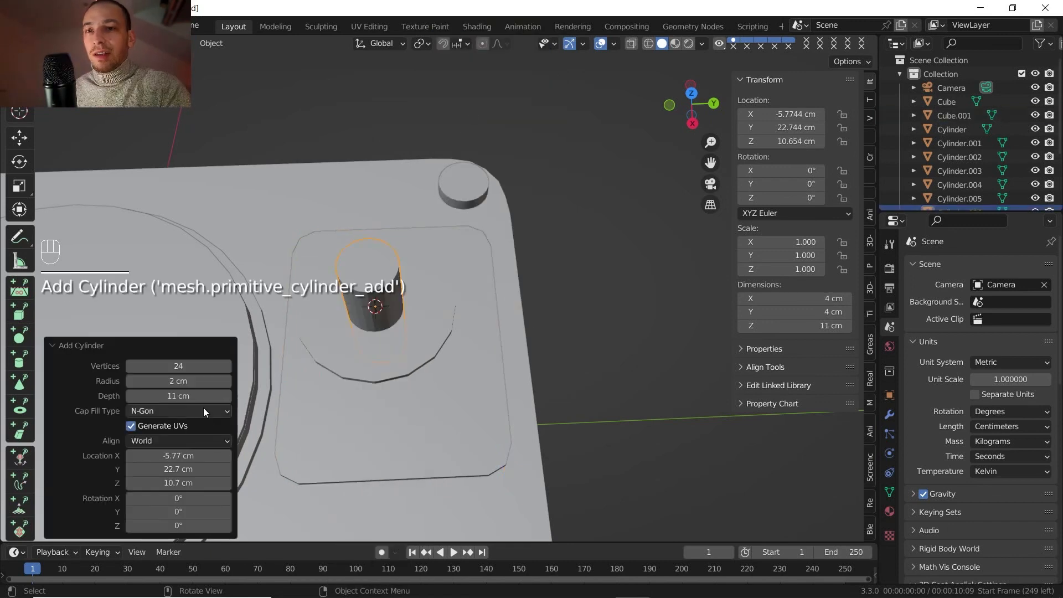
left_click(192, 382)
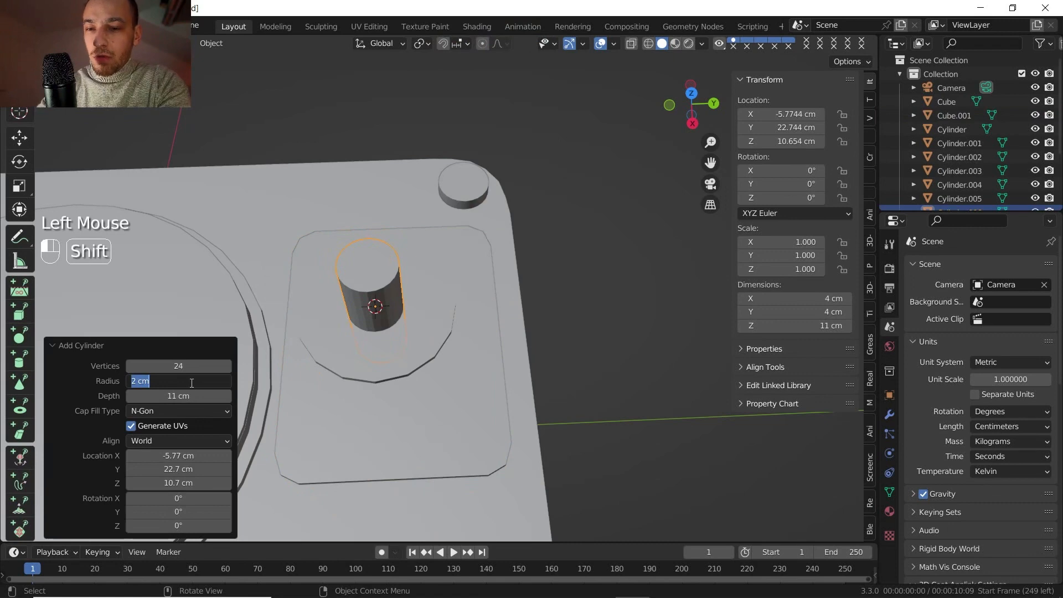
type("6")
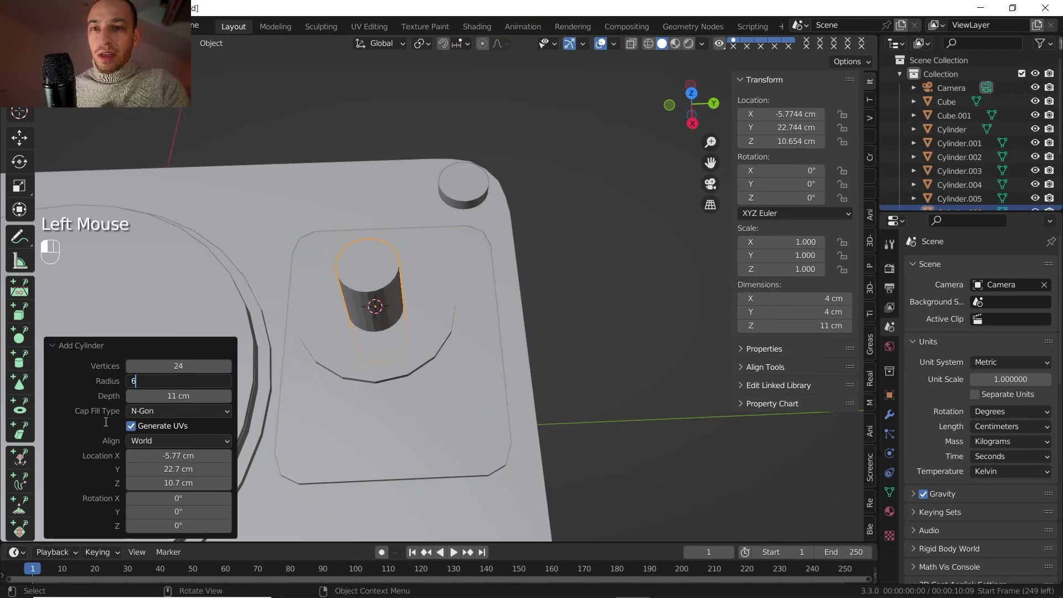
key("Return")
left_click(160, 380)
type("5")
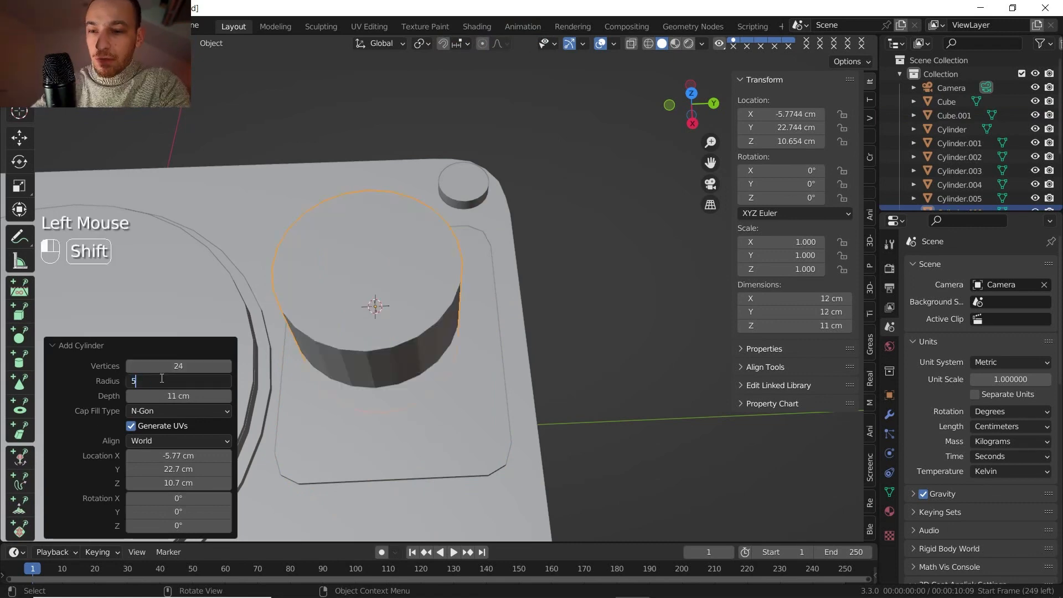
key("Return")
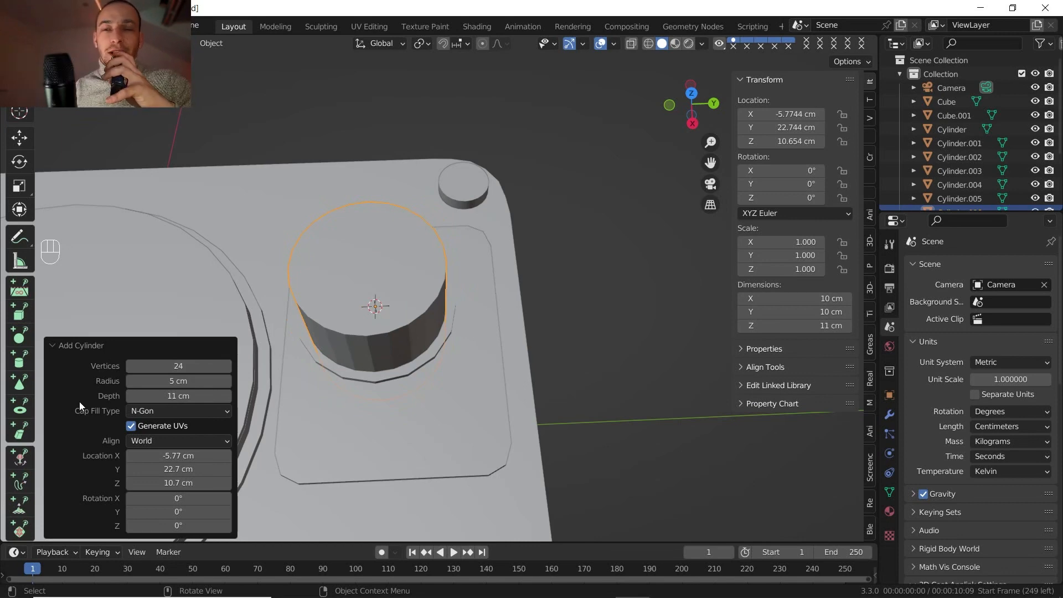
Reduce the new cylinder's depth to 6 cm, judging its height from the side view.
middle_click_drag(424, 324, 424, 256)
middle_click_drag(425, 256, 451, 213, "shift")
scroll(429, 270, "up", 2)
scroll(452, 213, "up", 1)
scroll(454, 210, "down", 1)
left_click(689, 116)
scroll(534, 271, "down", 2)
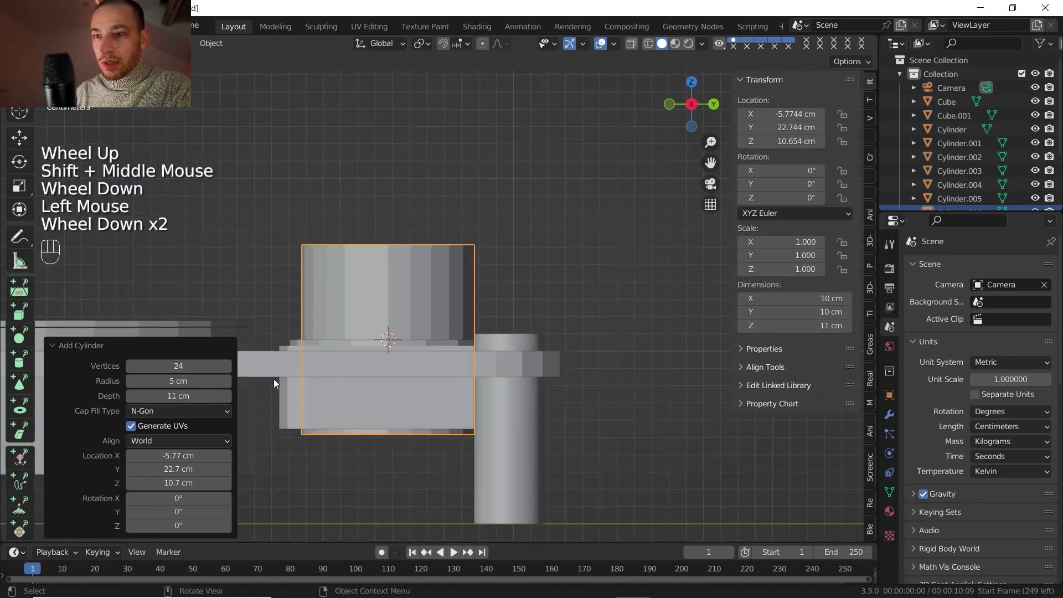
mouse_move(182, 396)
left_mouse_down()
mouse_move(161, 396)
mouse_move(190, 397)
left_mouse_up()
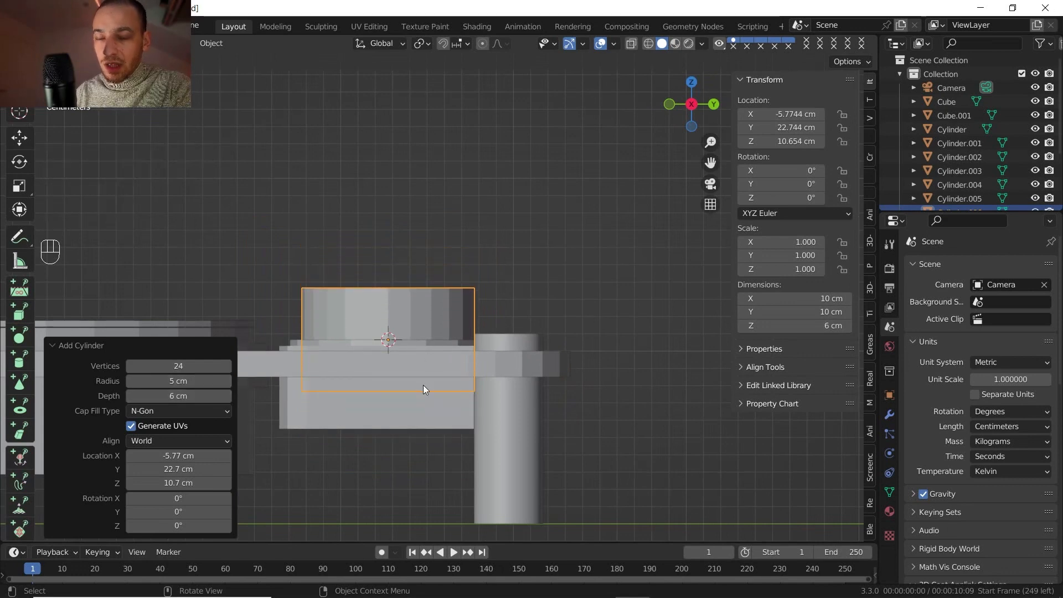
Raise the cylinder about 0.77 cm along Z and apply Shade Auto Smooth to it.
key("g")
key("z")
left_click(423, 362)
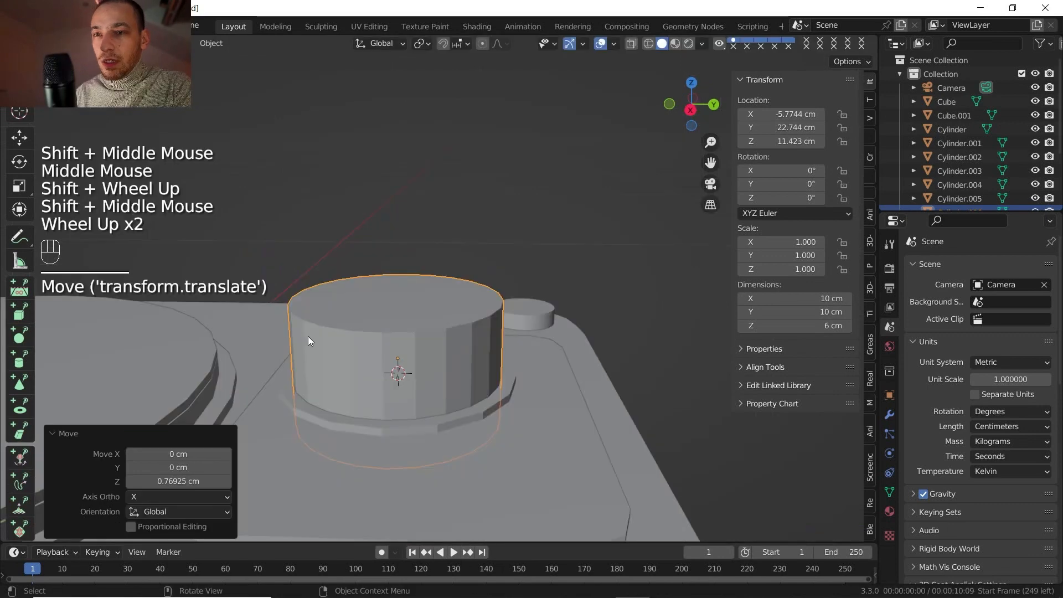
middle_click_drag(308, 337, 355, 332)
right_click(357, 330)
left_click(317, 287)
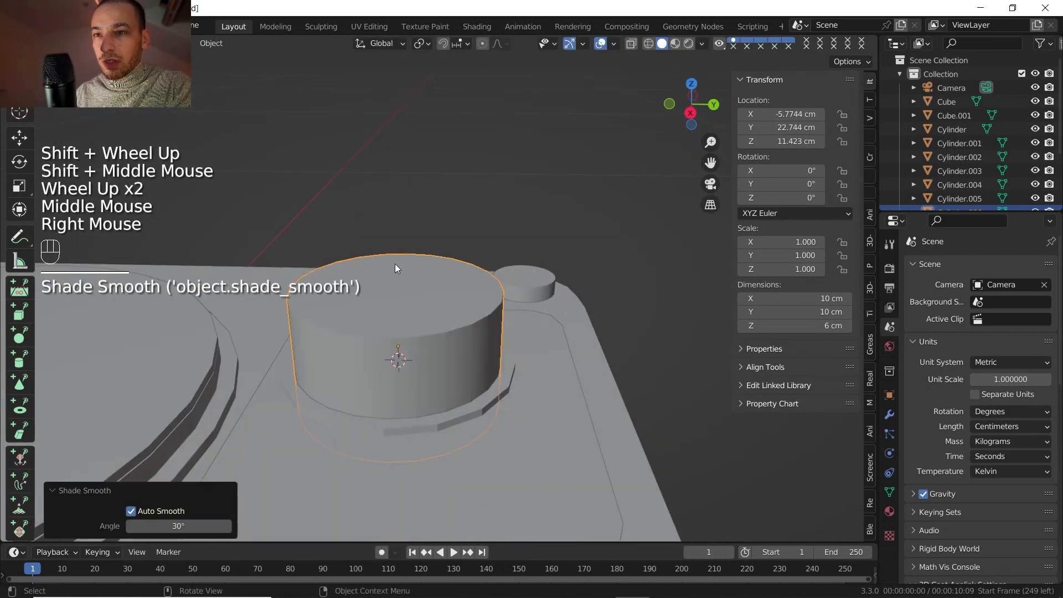
In Edit Mode, cut two closely spaced horizontal edge loops around the cylinder's side, slightly above its mid-height.
scroll(403, 375, "up", 1)
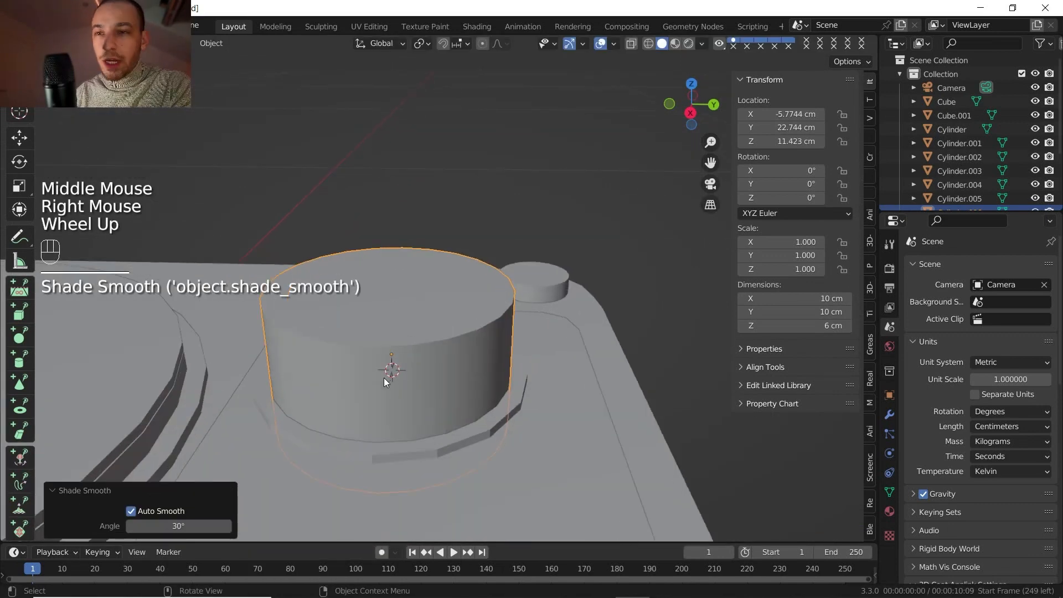
key("Tab")
key("ctrl+r")
left_click(367, 395)
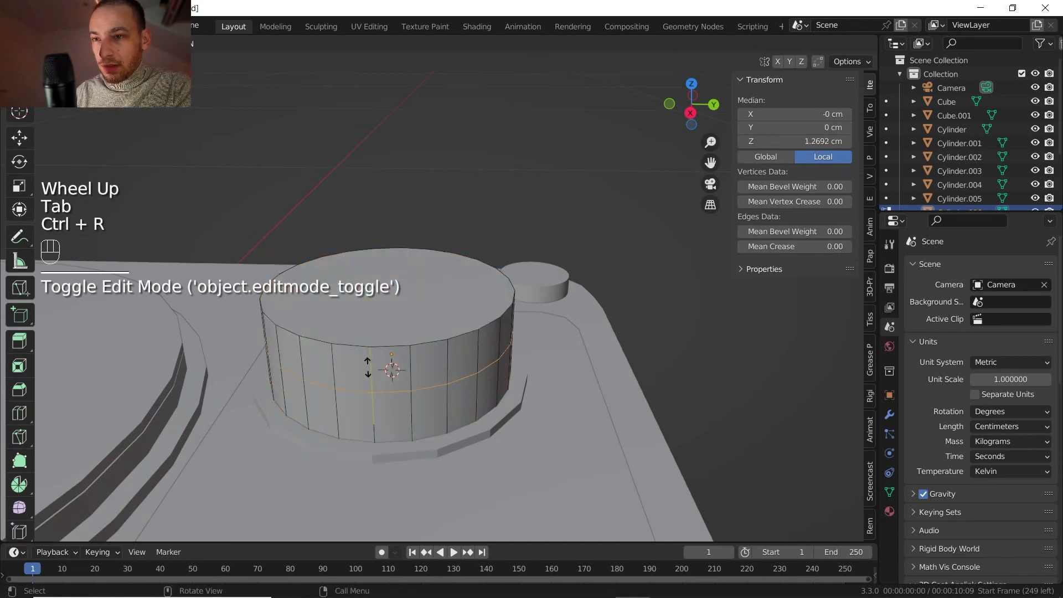
left_click(367, 366)
middle_click_drag(368, 366, 368, 352, "shift")
middle_click_drag(368, 353, 370, 321)
key("ctrl+r")
left_click(370, 332)
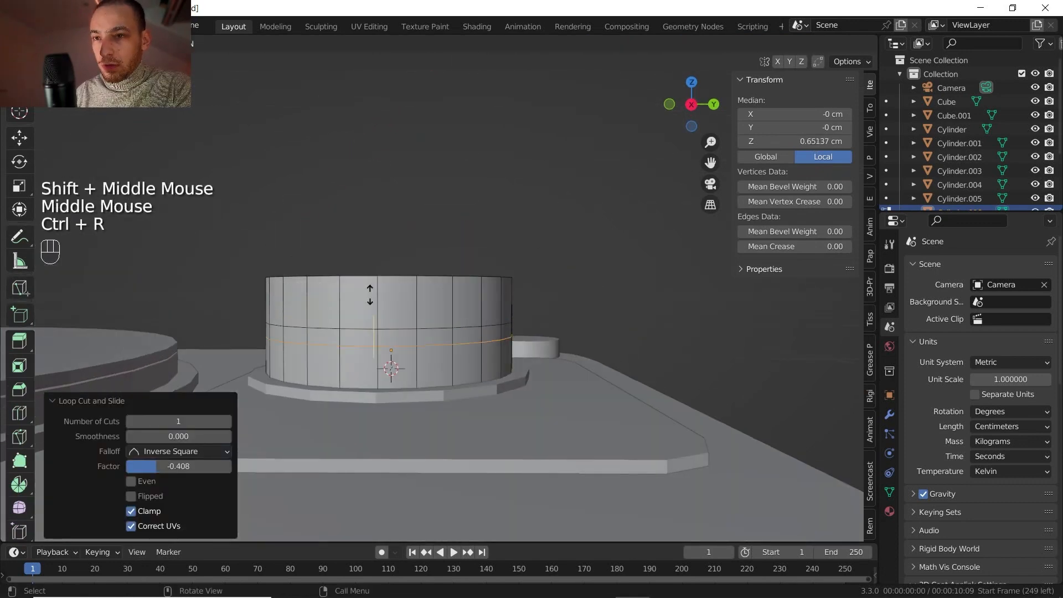
left_click(370, 295)
Select the lower ring of side faces and scale it to about 0.819 in X and Y, excluding Z.
key("3")
left_click(386, 371, "alt")
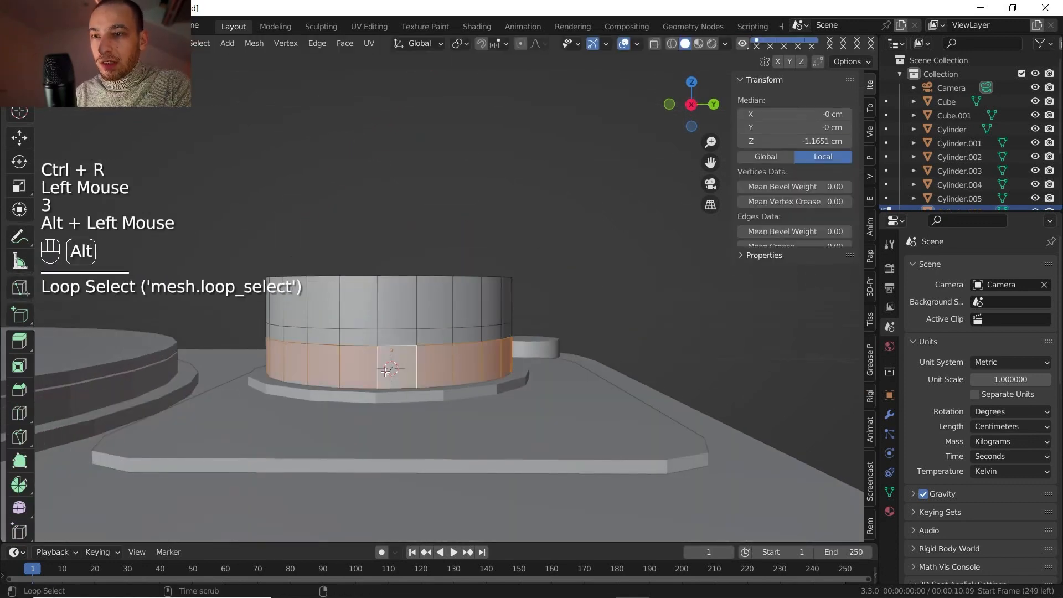
key("s")
key("shift+z")
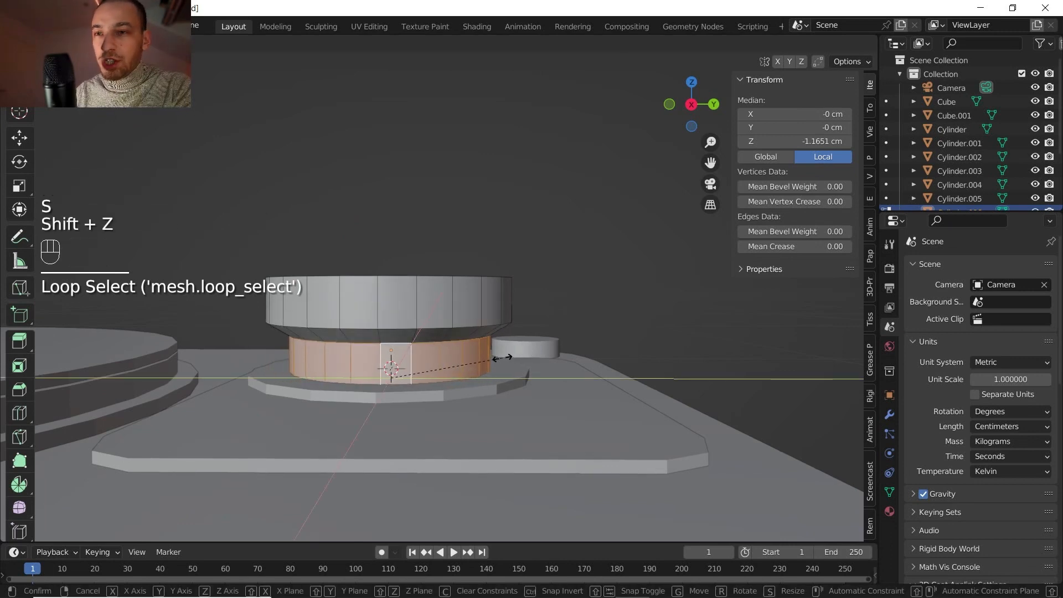
left_click(508, 357)
Select a curved strip of faces on the narrowed lower ring, duplicate it in place and separate it into its own object.
middle_click_drag(508, 357, 572, 369)
scroll(573, 369, "up", 2)
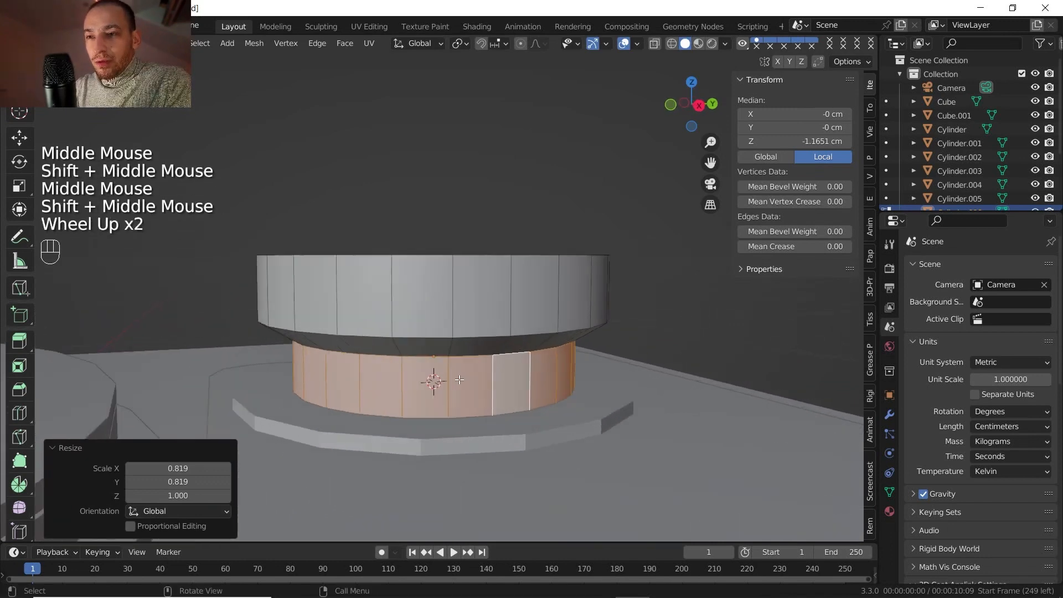
left_click(495, 375)
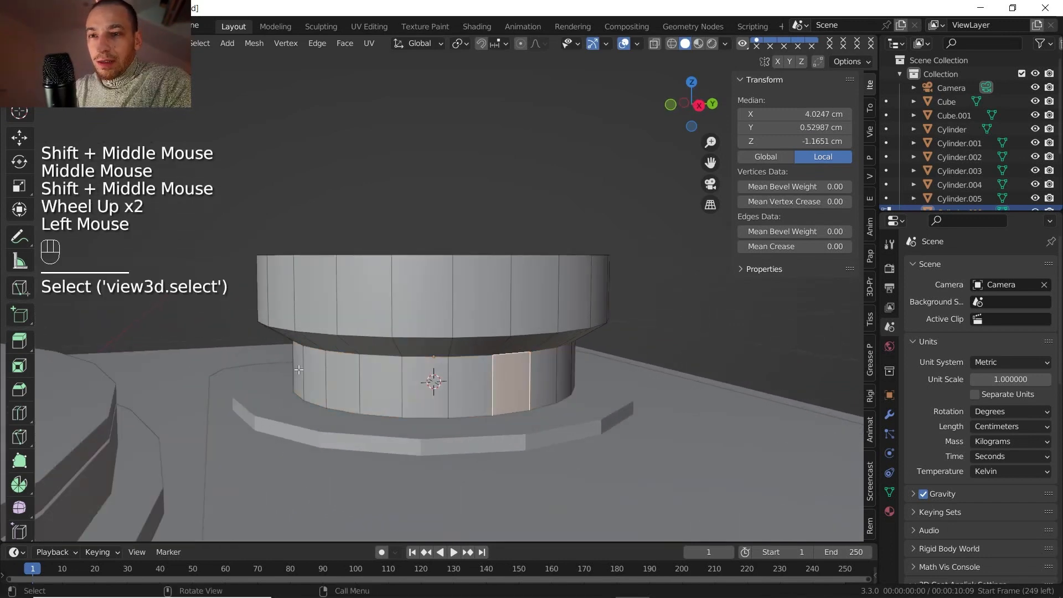
middle_click_drag(299, 369, 373, 396)
left_click(261, 362, "ctrl")
left_click(272, 364, "ctrl")
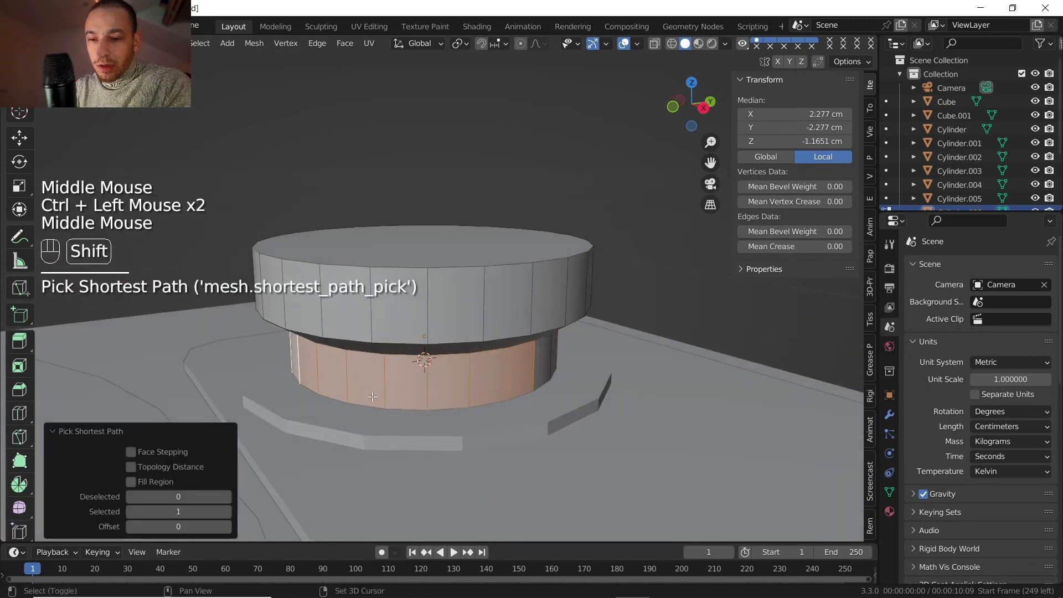
key("shift+d")
right_click(371, 394)
key("p")
left_click(370, 391)
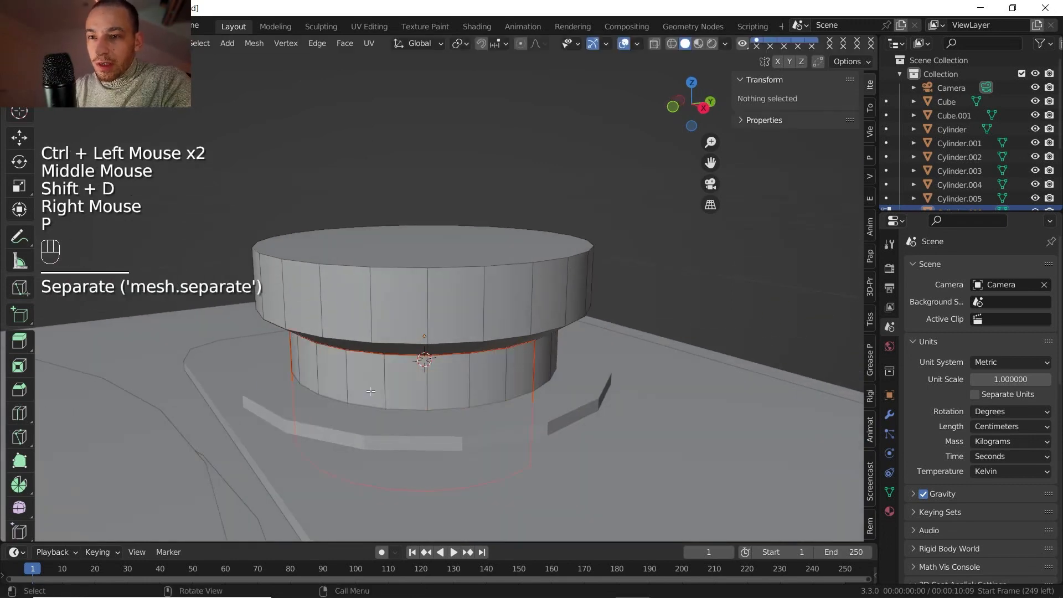
Return to Object Mode, select the separated curved strip and scale it to about 1.162 in X and Y, excluding Z.
key("Tab")
left_click(389, 381)
left_click(392, 381)
left_click(392, 381)
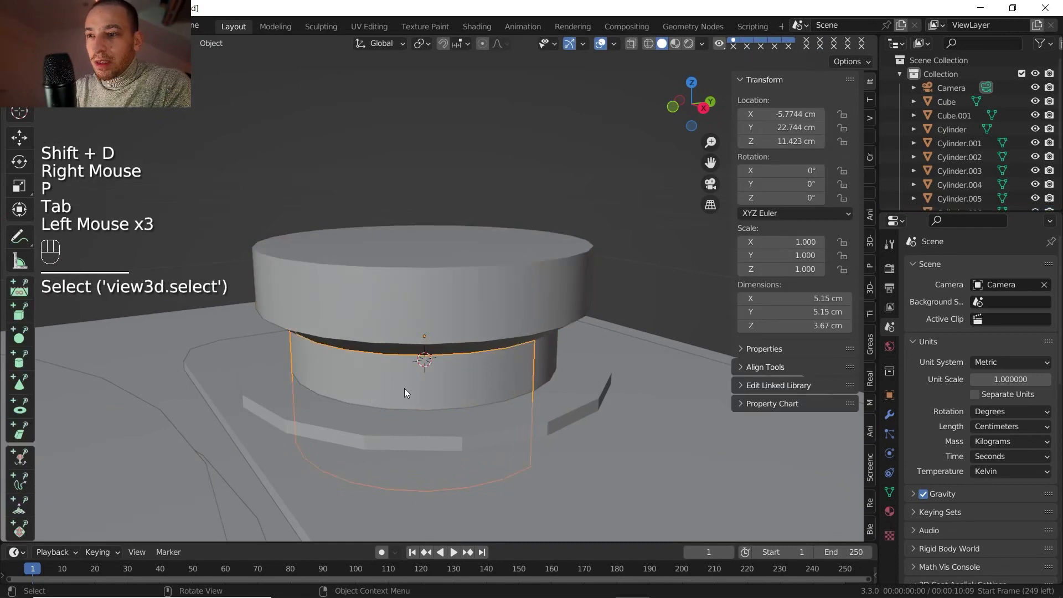
mouse_move(426, 406)
middle_mouse_down()
mouse_move(427, 397)
mouse_move(417, 401)
middle_mouse_up()
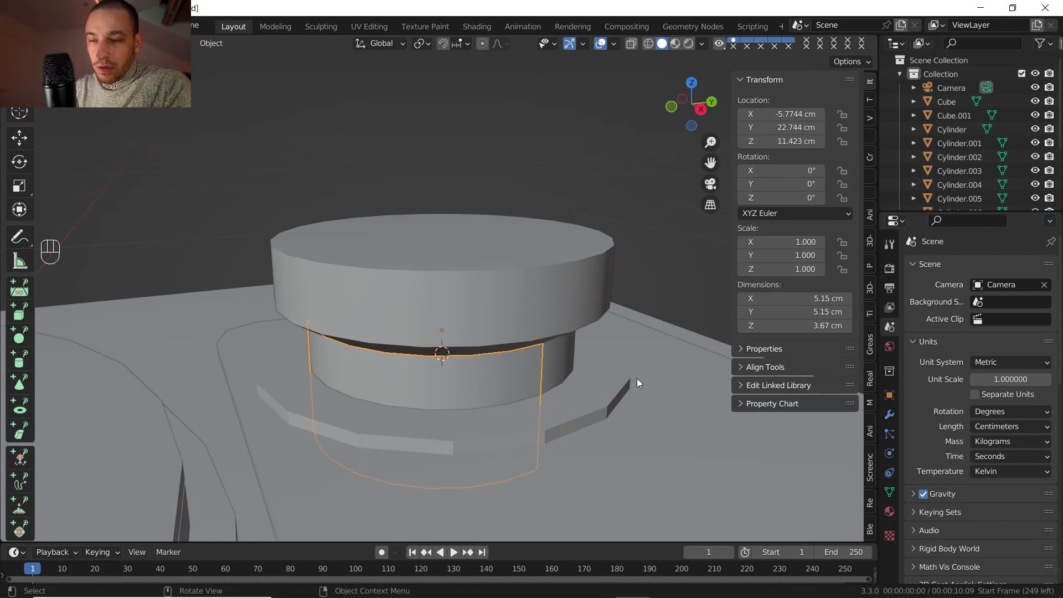
key("s")
key("shift+z")
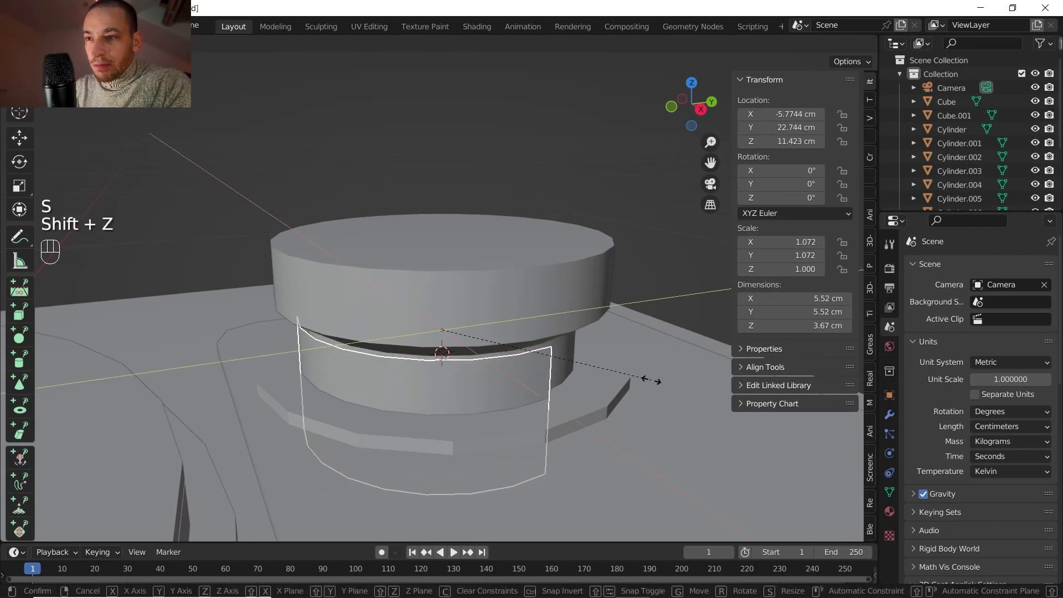
left_click(654, 382)
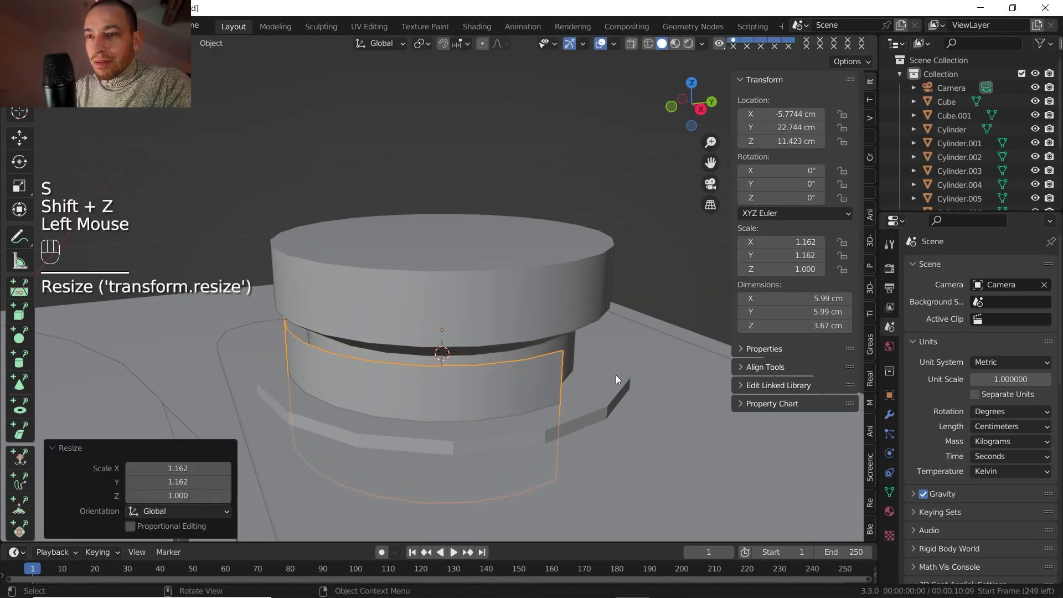
Select all faces of the curved strip in Edit Mode and extrude them outward slightly to give it thickness.
middle_click_drag(616, 375, 520, 370)
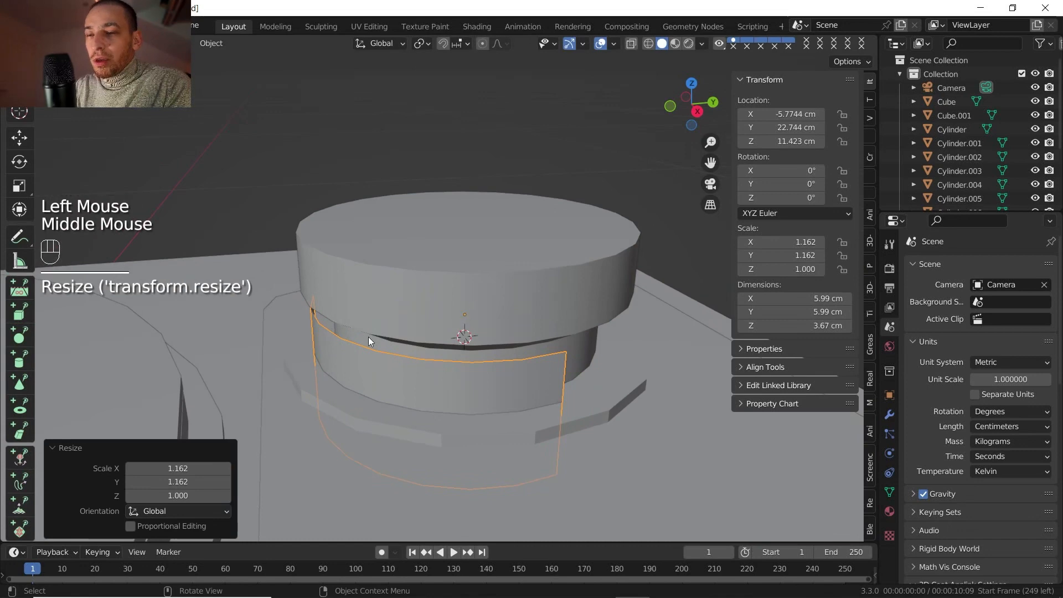
key("Tab")
middle_click_drag(473, 377, 270, 373)
left_click(251, 362)
key("a")
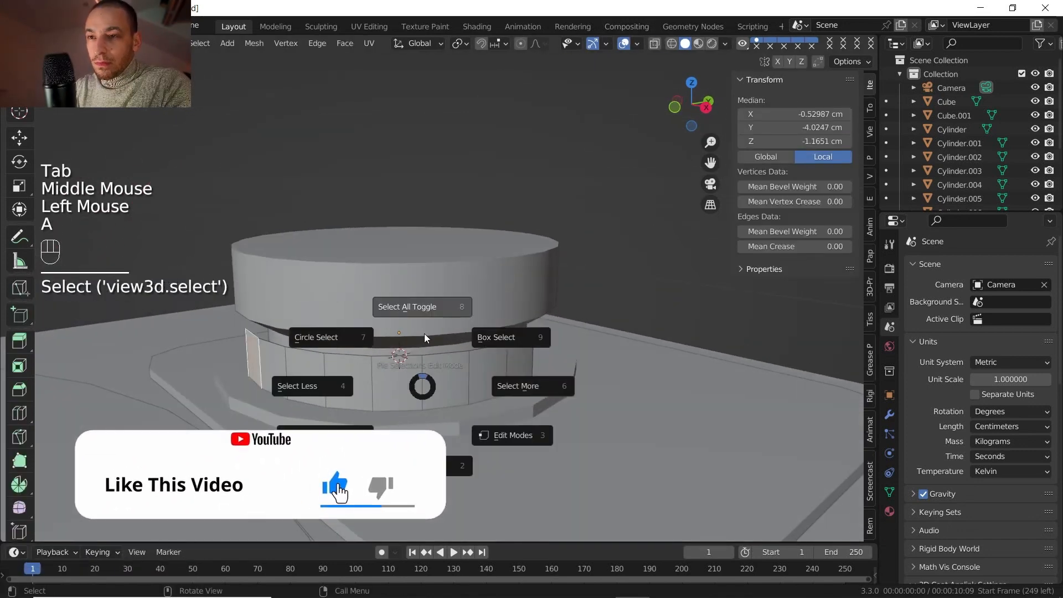
key("a")
middle_click_drag(424, 333, 425, 386)
key("e")
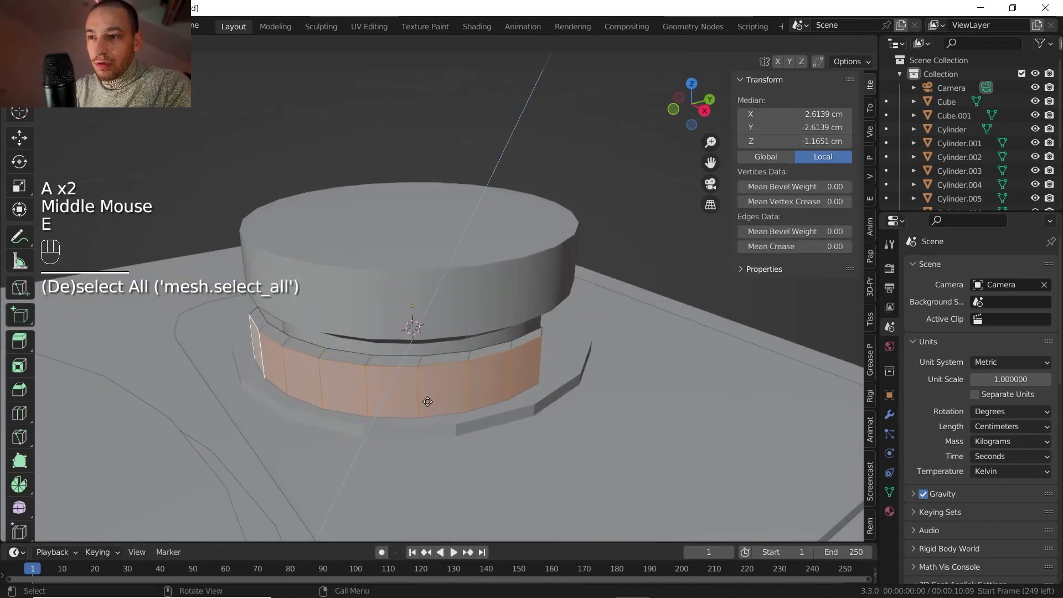
left_click(429, 403)
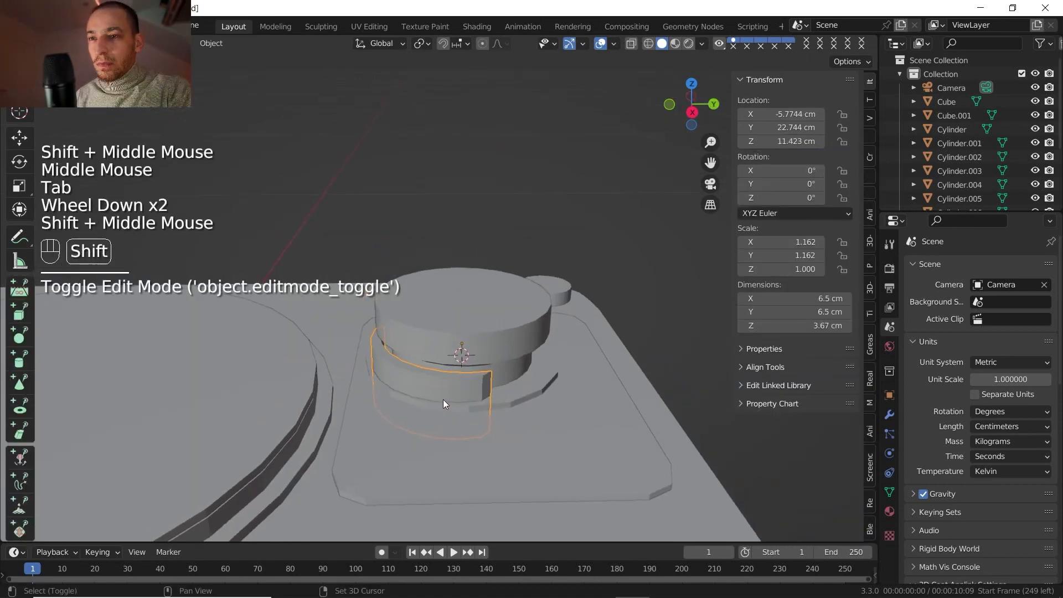
Select the rounded box under the cylinder and apply Shade Auto Smooth to it.
middle_click_drag(443, 400, 494, 402)
left_click(515, 394)
right_click(515, 395)
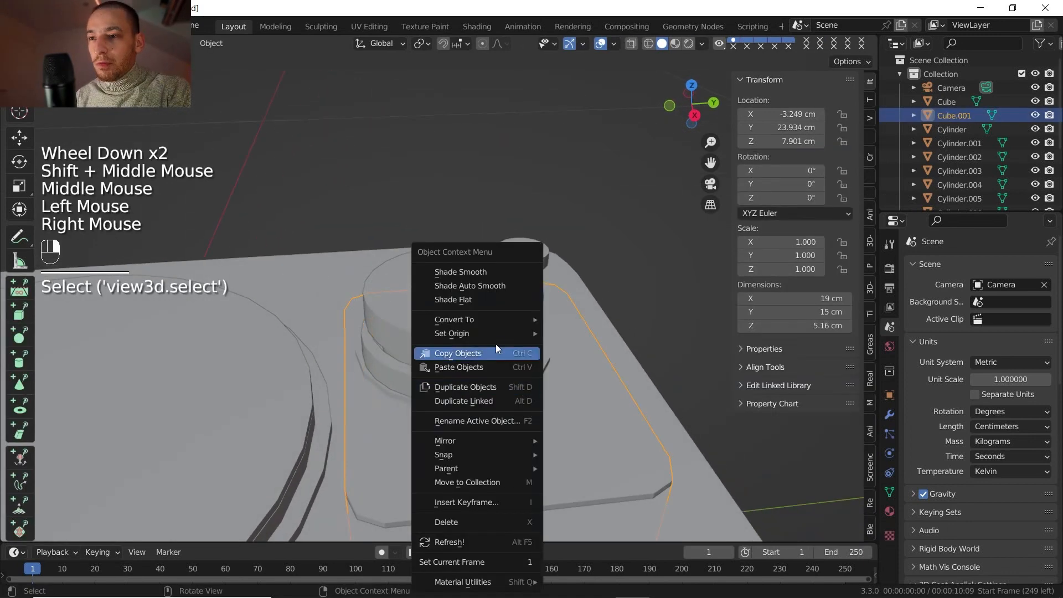
left_click(485, 287)
Add a cylinder at the 3D cursor in the tonearm base and set its radius to 0.5 cm.
scroll(506, 421, "down", 2)
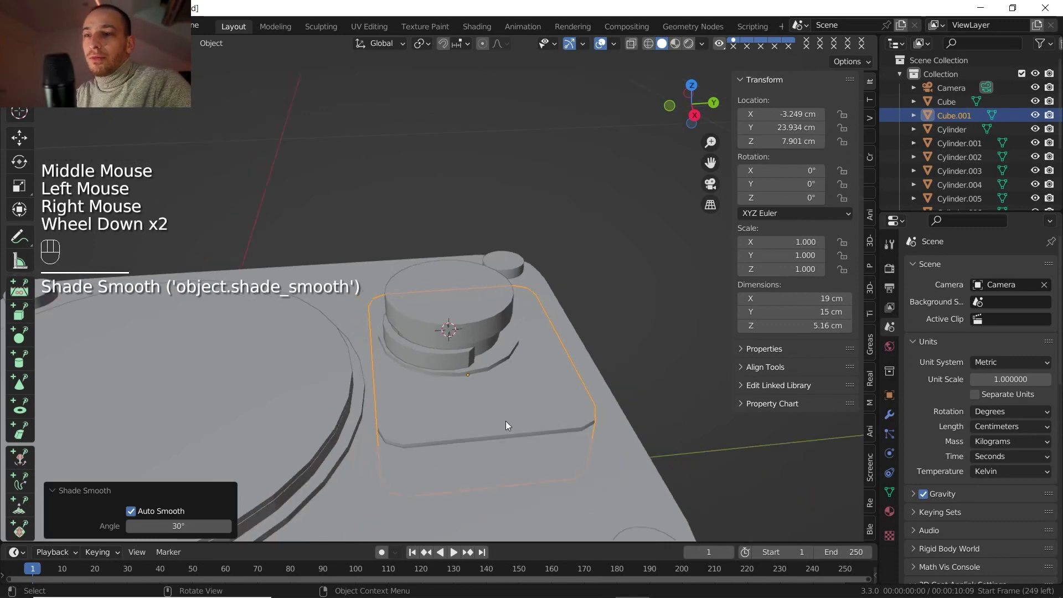
middle_click_drag(507, 421, 449, 294)
scroll(453, 323, "up", 2)
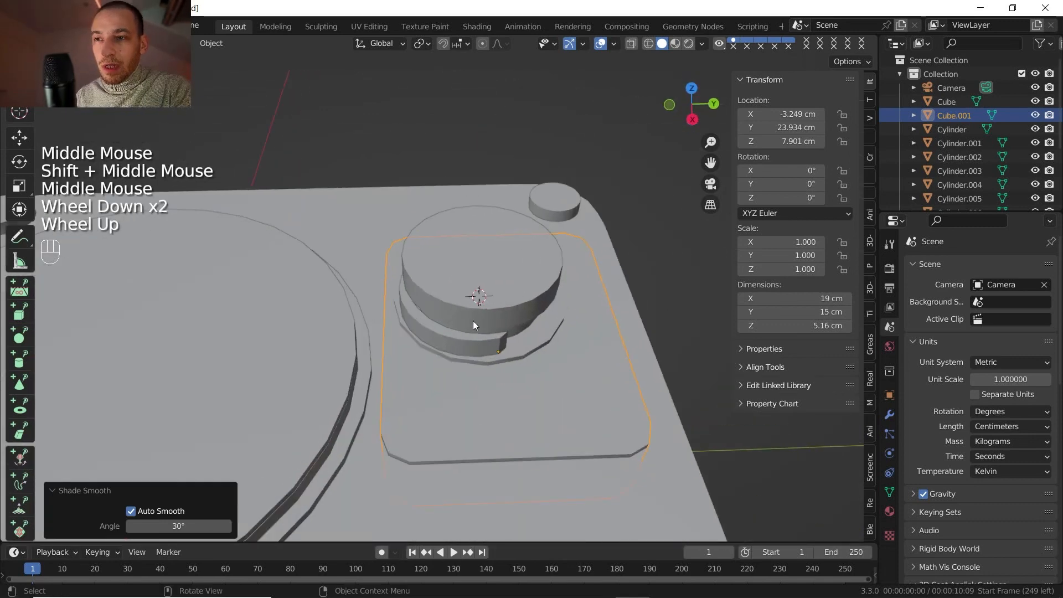
key("shift+a")
mouse_move(463, 297)
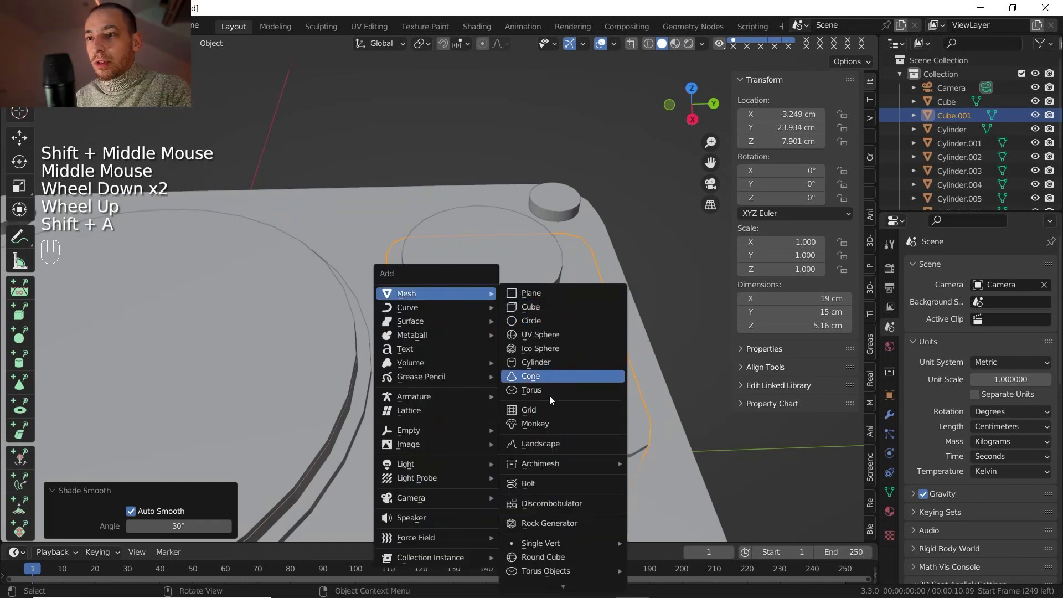
left_click(548, 363)
left_click_drag(158, 376, 89, 385)
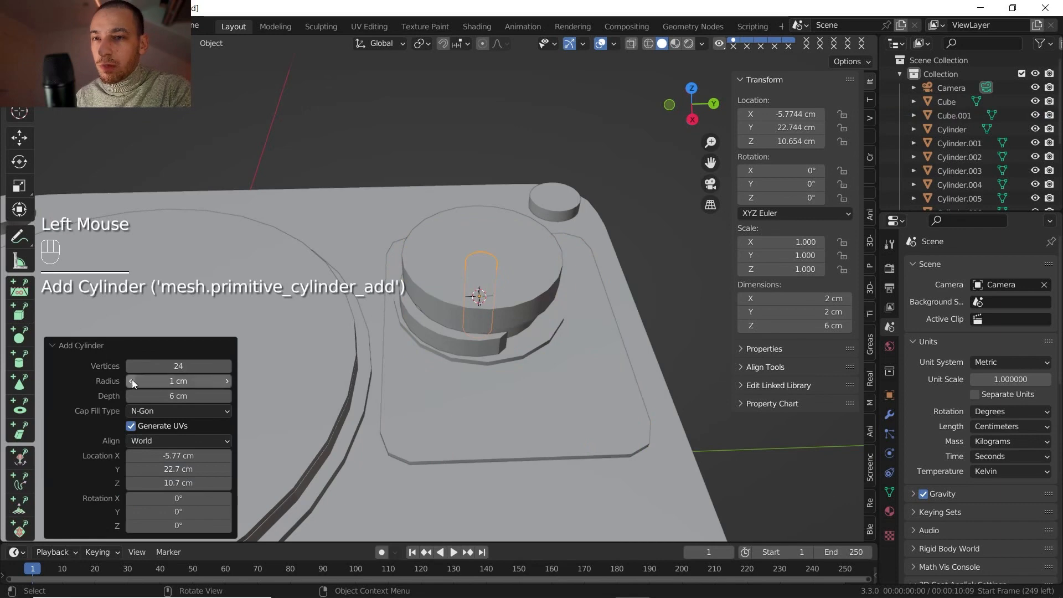
double_click(152, 381)
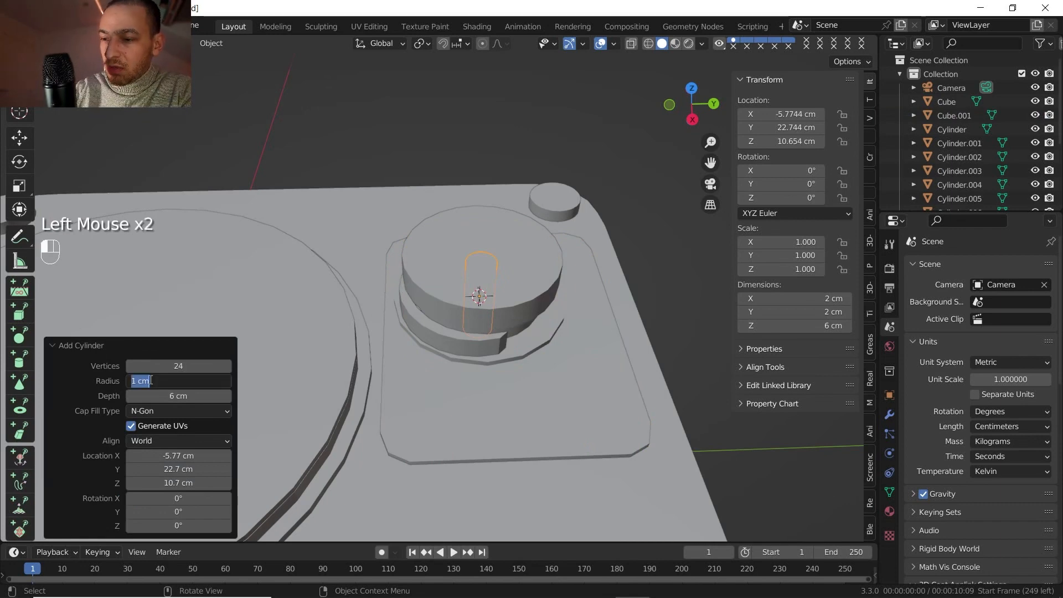
key("shift")
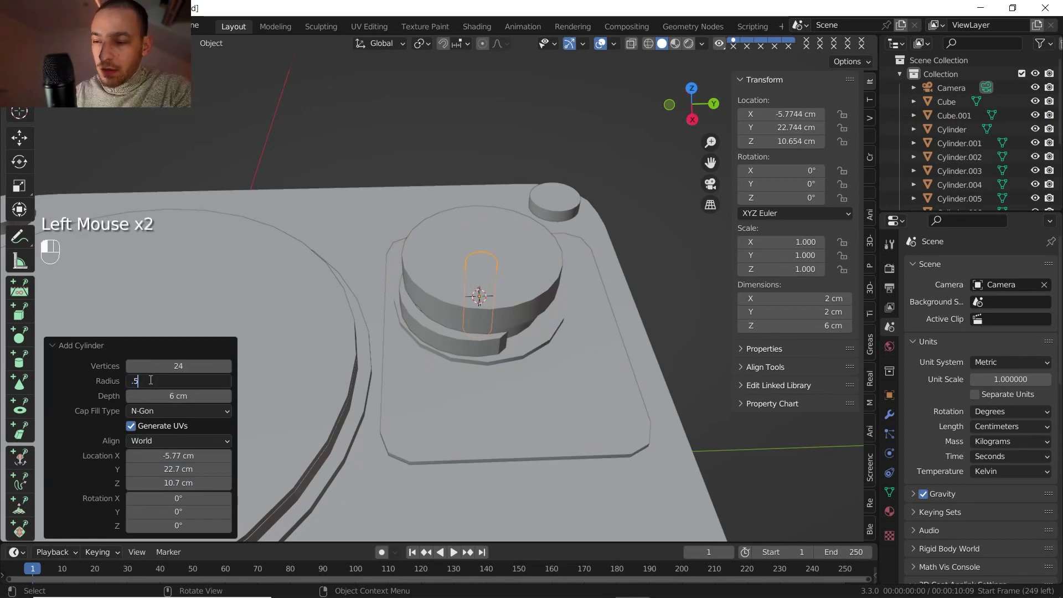
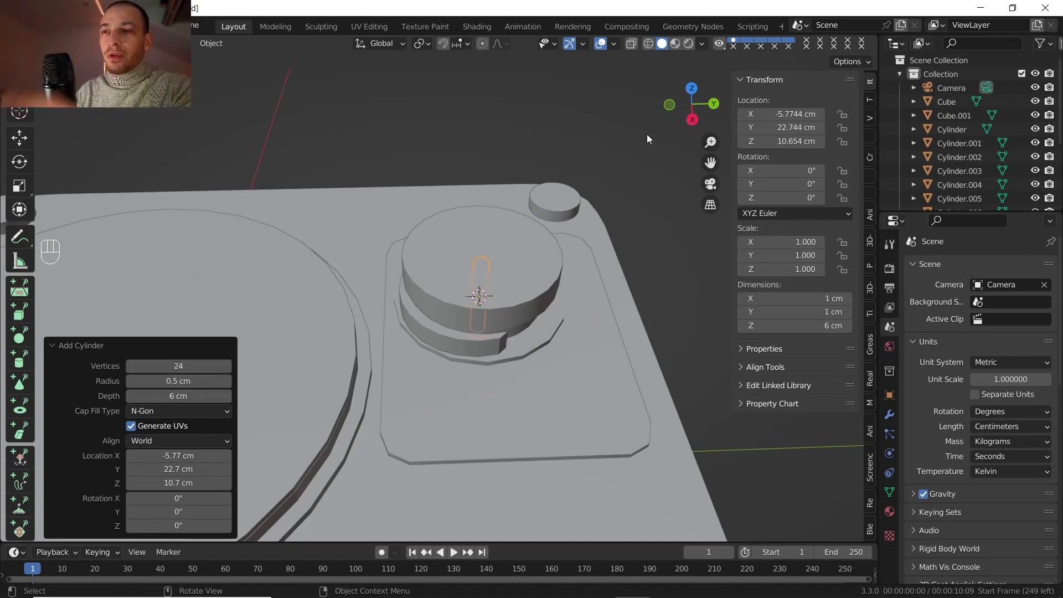
Raise the thin cylinder about 2.96 cm along Z and rotate it 90° about X.
left_click(693, 120)
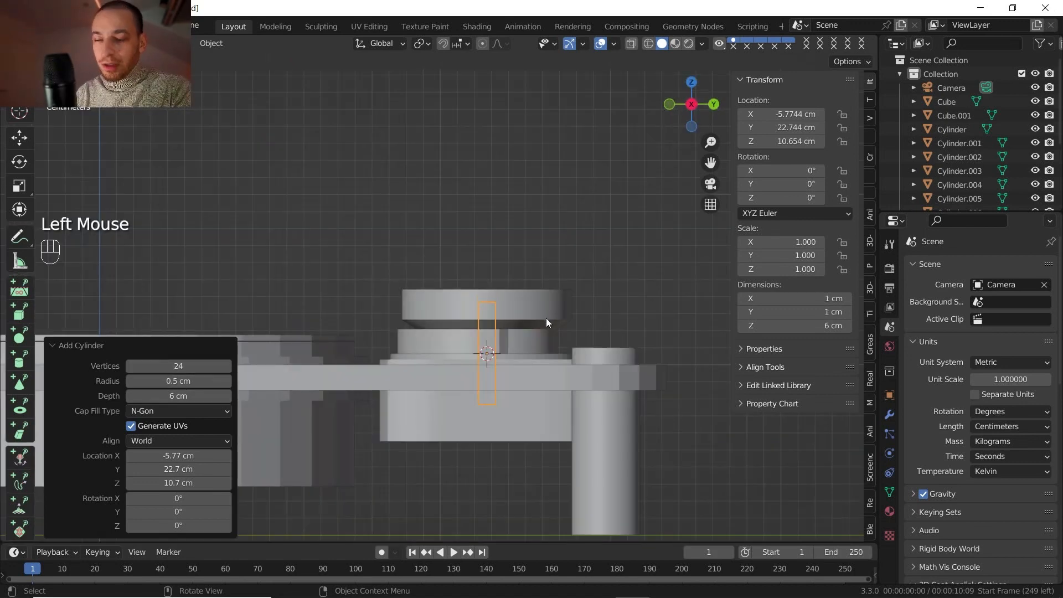
key("g")
key("z")
left_click(547, 269)
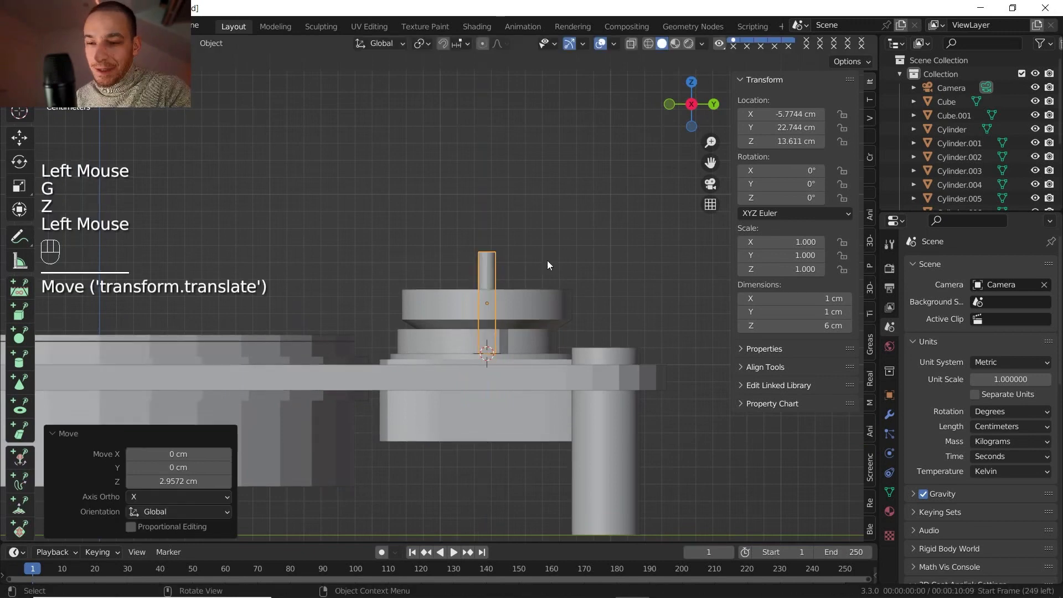
key("r")
key("x")
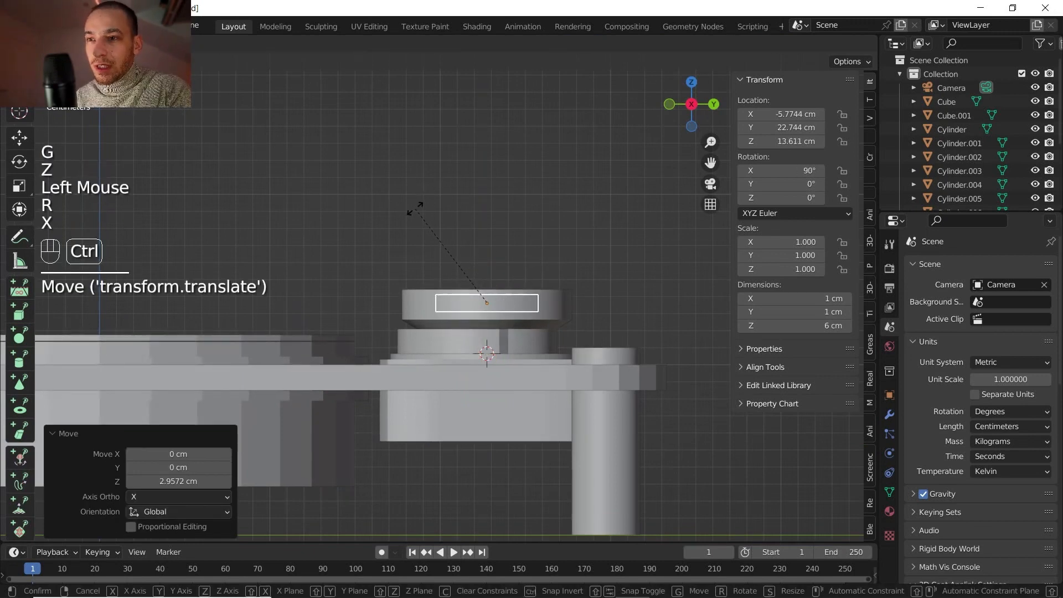
left_click(421, 211, "ctrl")
scroll(536, 257, "down", 2)
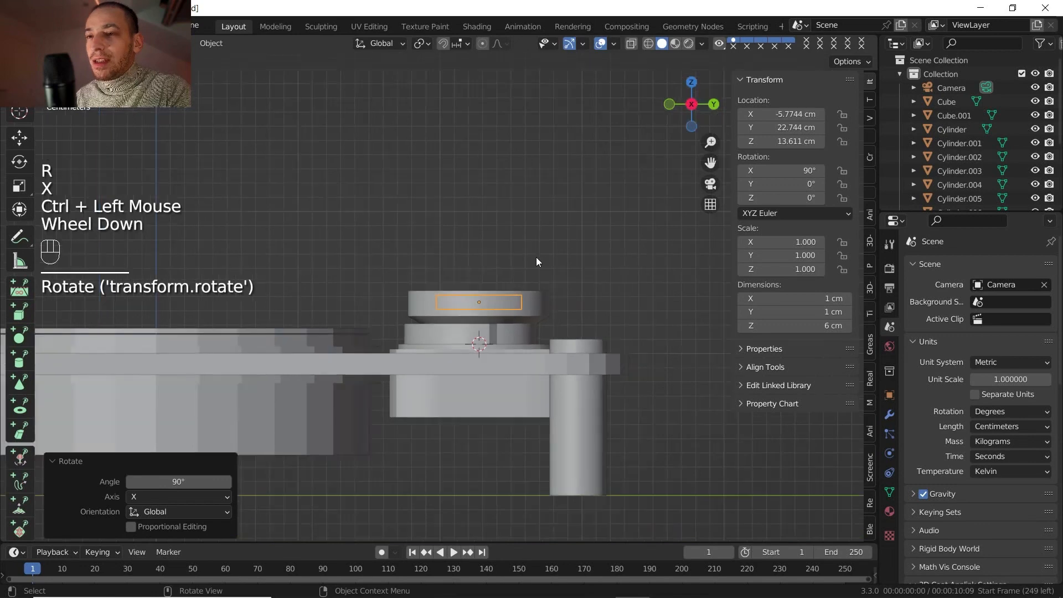
Rotate the thin cylinder 90° about Z and lengthen it along X by a scale of about 2.412.
middle_click_drag(533, 259, 485, 274)
left_click(692, 83)
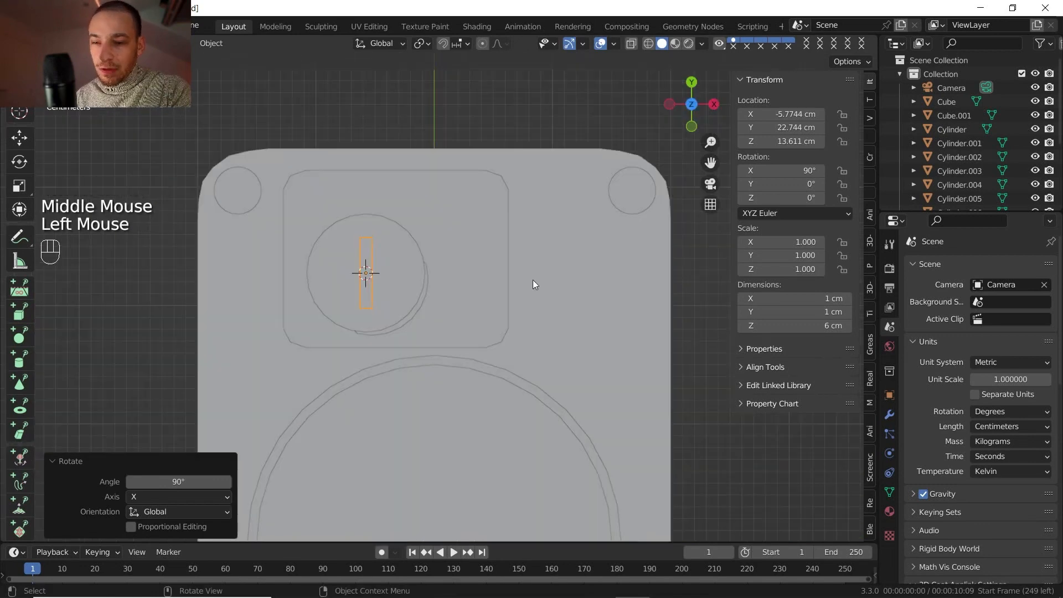
key("r")
key("z")
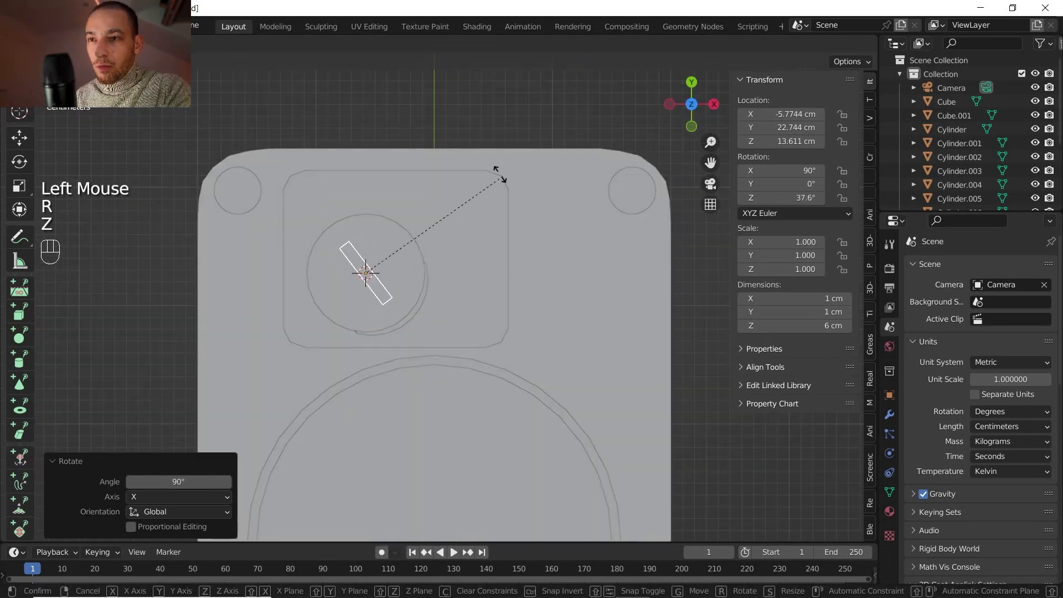
key("ctrl")
left_click(369, 178, "ctrl")
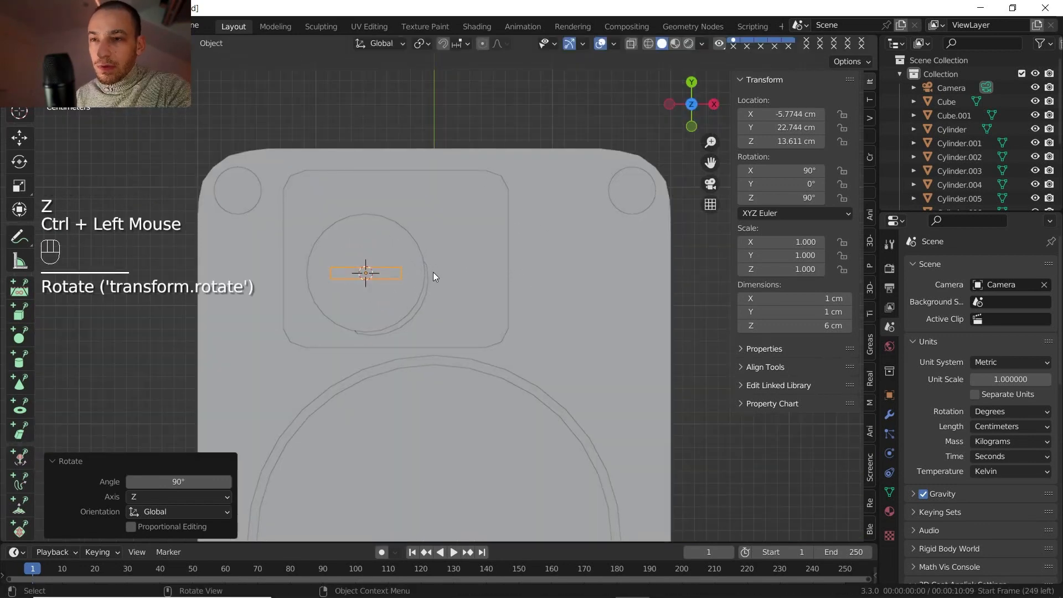
key("s")
key("x")
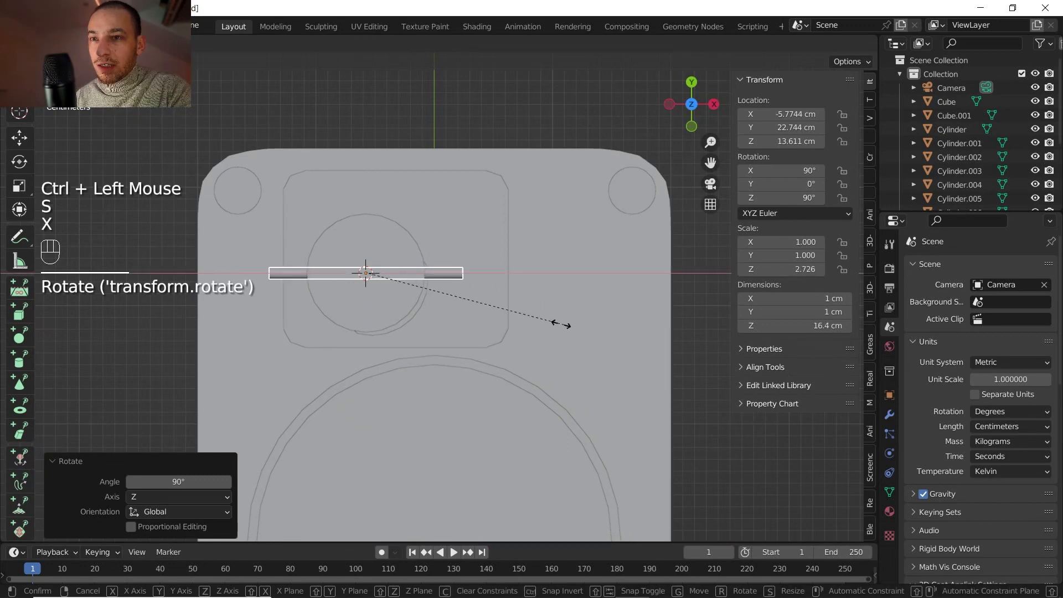
left_click(537, 321)
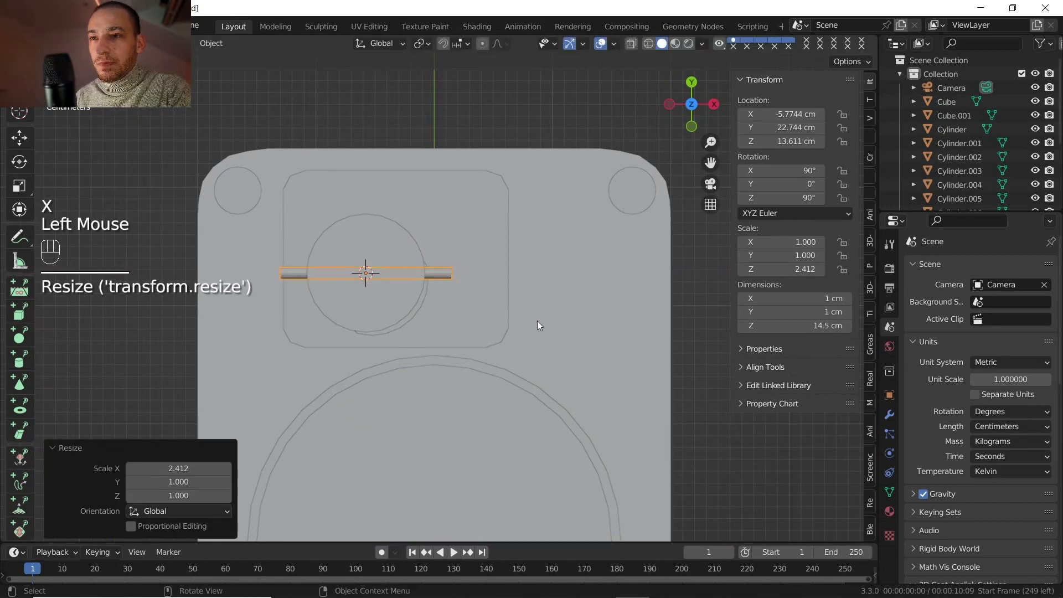
Apply the thin rod's scale and give it Shade Auto Smooth.
middle_click_drag(537, 321, 401, 230)
key("ctrl+a")
left_click(503, 198)
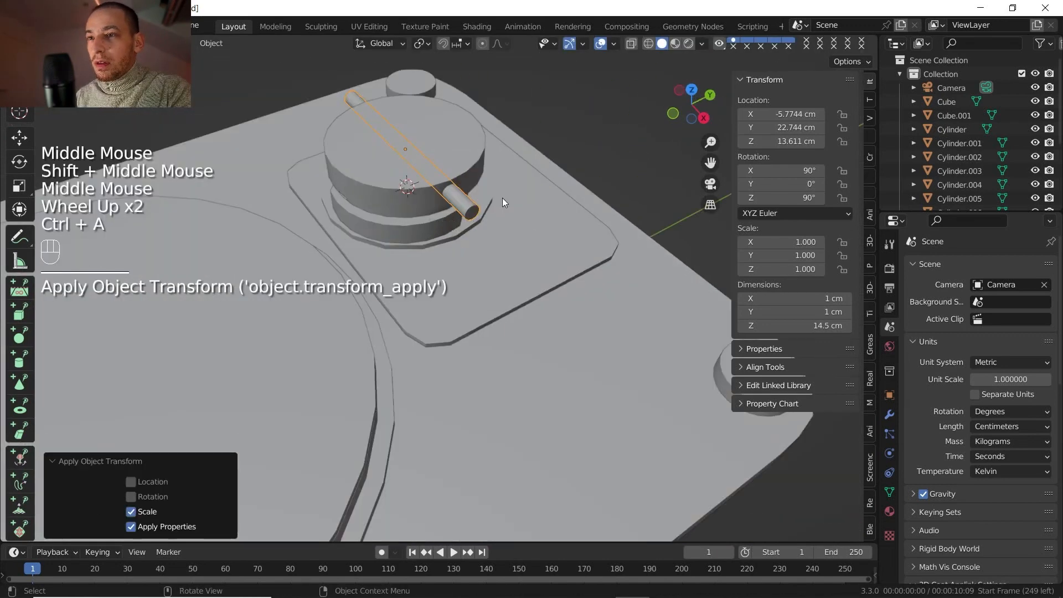
right_click(452, 200)
left_click(453, 200)
Select the rod's front end face in Edit Mode and extrude it about 11.37 cm along its normal.
mouse_move(468, 216)
middle_mouse_down("shift")
mouse_move(469, 230)
mouse_move(437, 262)
mouse_move(479, 211)
middle_mouse_up("shift")
scroll(576, 203, "down", 1)
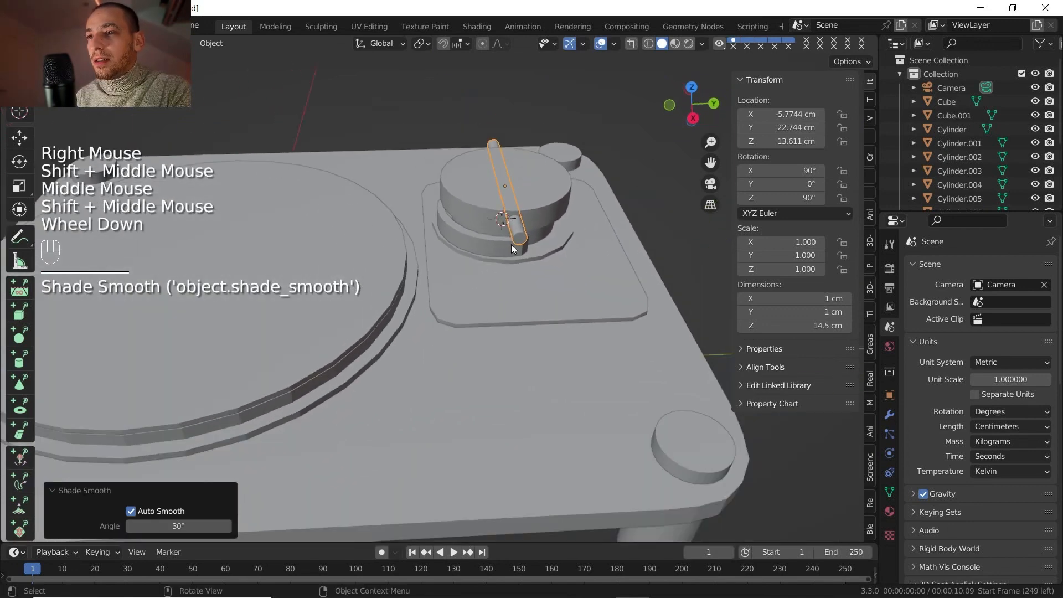
scroll(511, 245, "up", 1)
key("Tab")
left_click(539, 240)
scroll(687, 113, "down", 2)
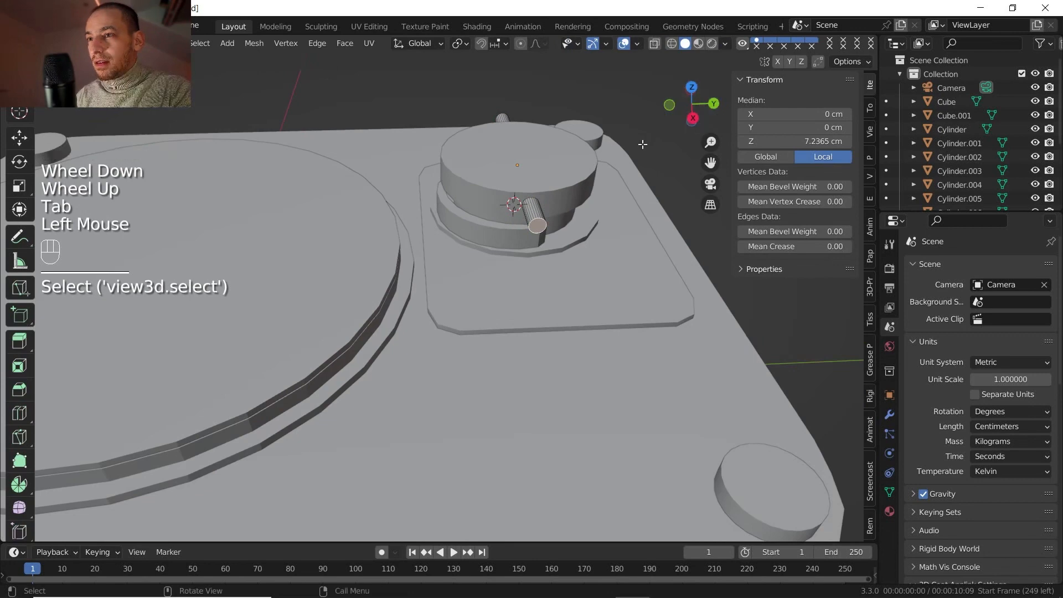
left_click(691, 120)
left_click(691, 82)
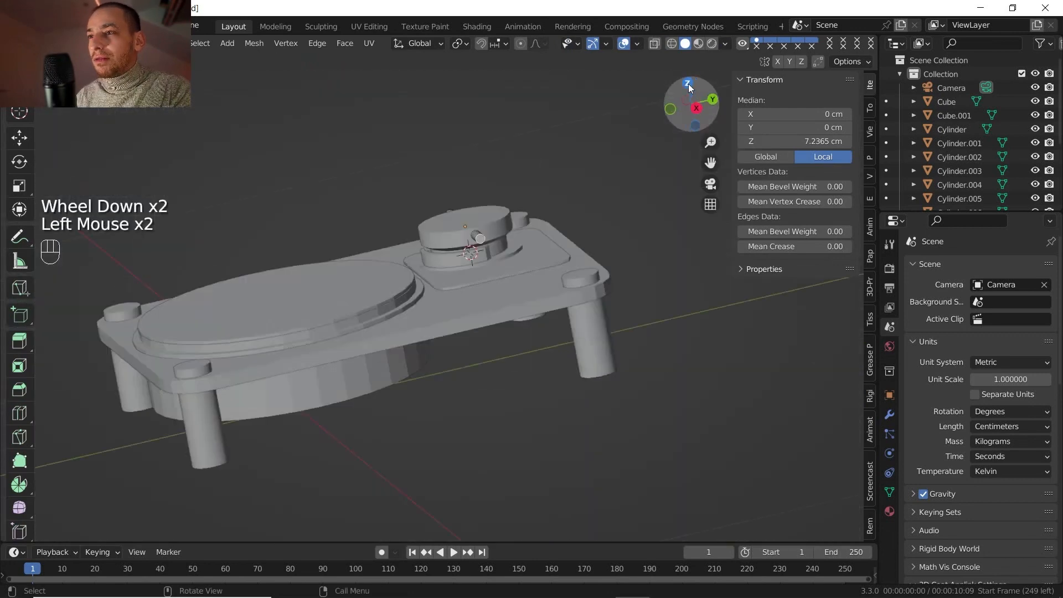
key("e")
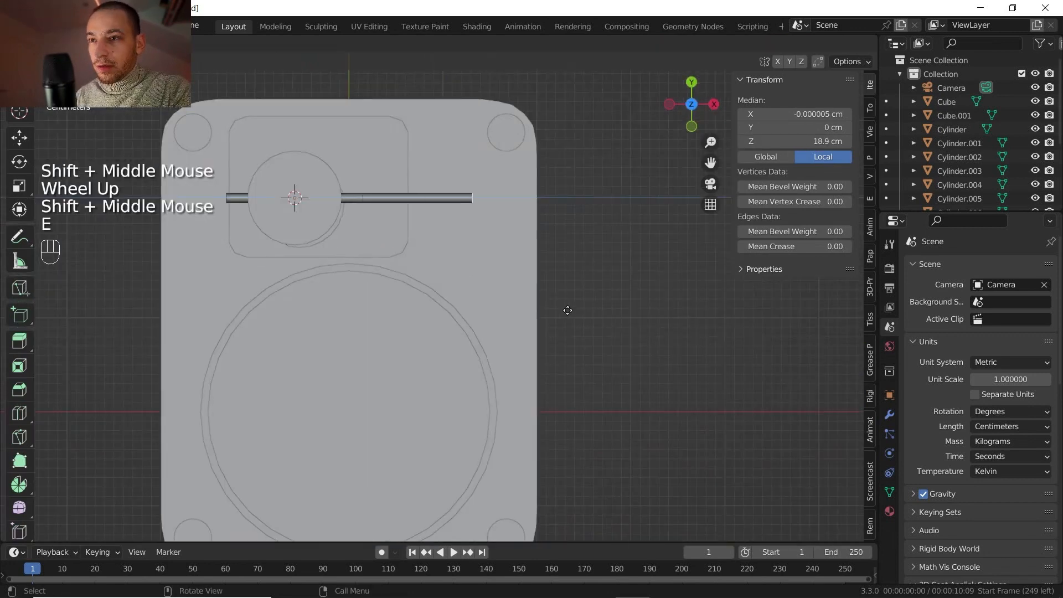
left_click(566, 311)
Move the extruded end face about -7.95 cm along Y and rotate it about -39.5° about Z.
key("g")
key("x")
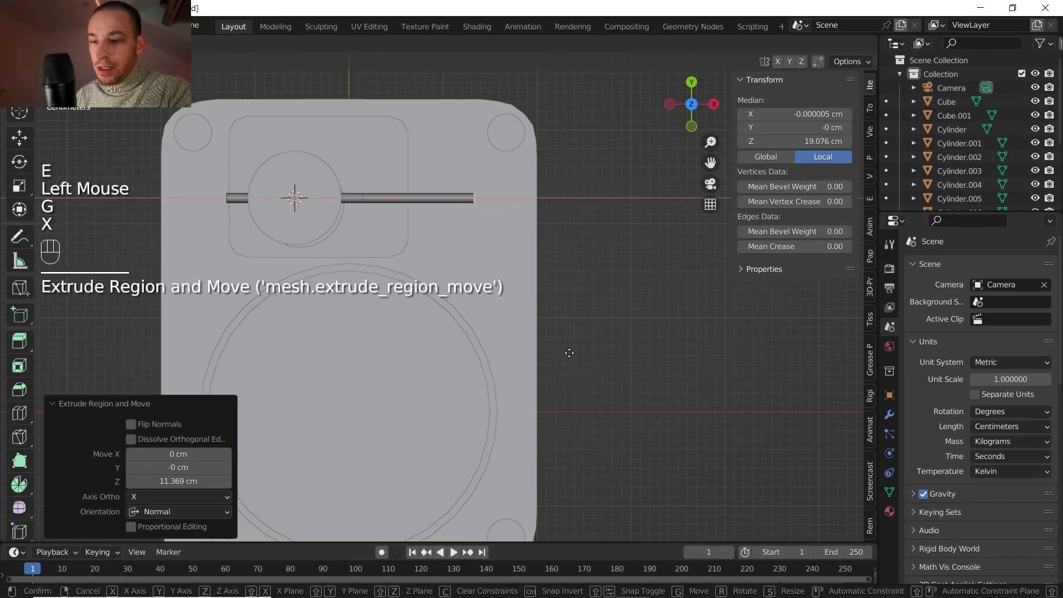
key("y")
left_click(562, 383)
key("r")
key("z")
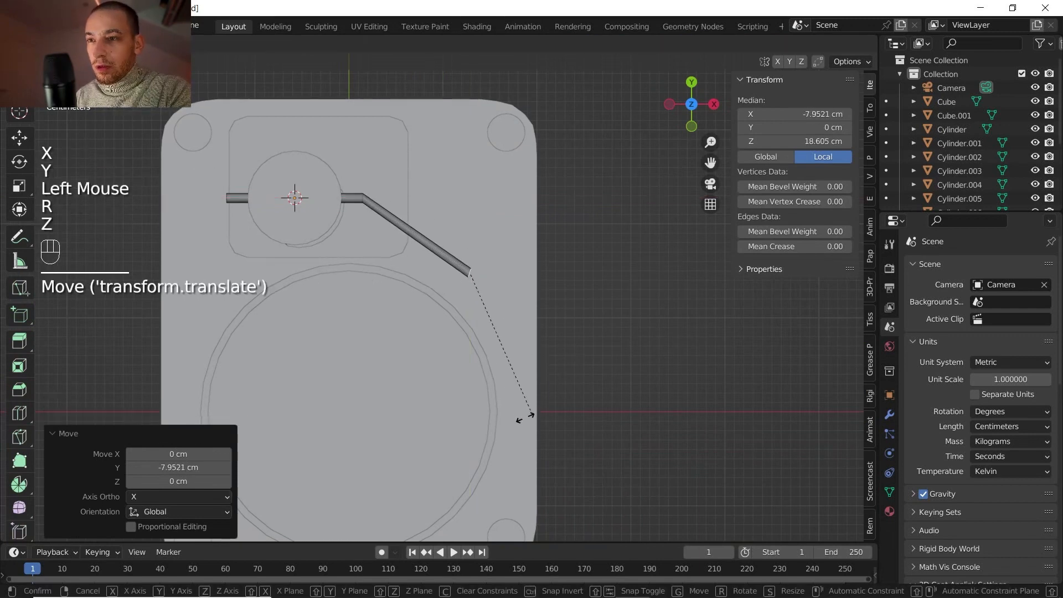
left_click(475, 420)
Raise the arm's end face about 0.59 cm along Z.
left_click(714, 104)
key("g")
key("z")
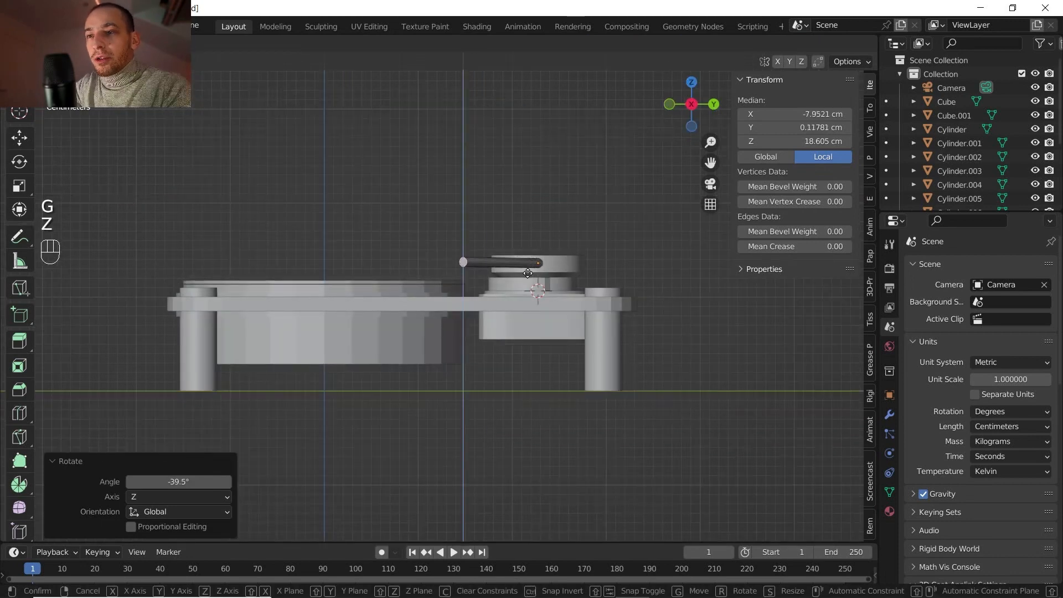
left_click(527, 269)
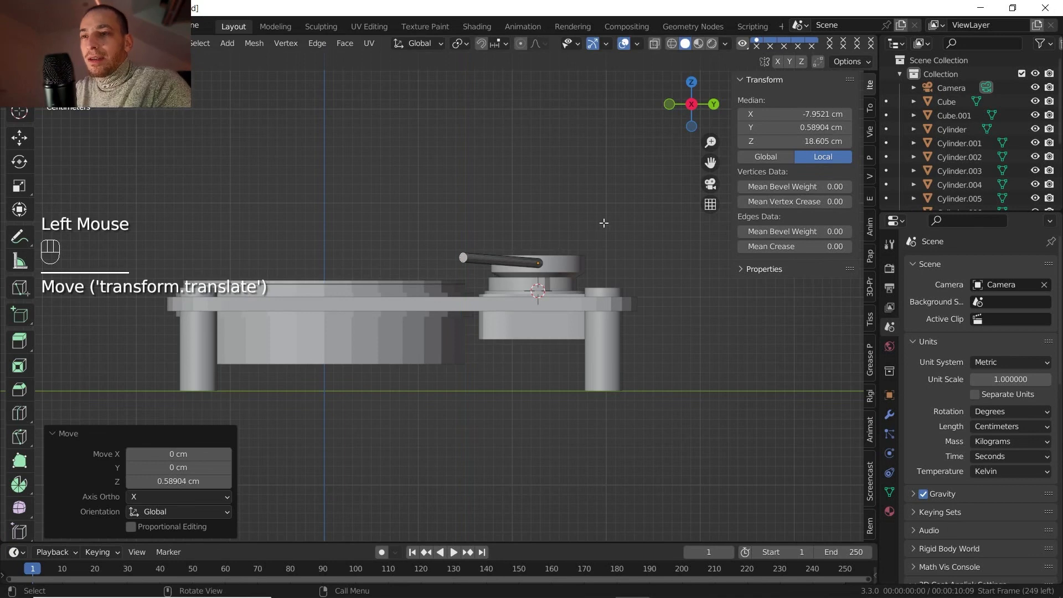
Extrude the arm's end face about 5.36 cm along its normal to form another segment.
scroll(604, 223, "up", 2)
middle_click_drag(605, 222, 587, 265, "shift")
scroll(588, 266, "down", 1, "shift")
middle_click_drag(587, 266, 598, 299, "shift")
middle_click_drag(599, 300, 601, 320)
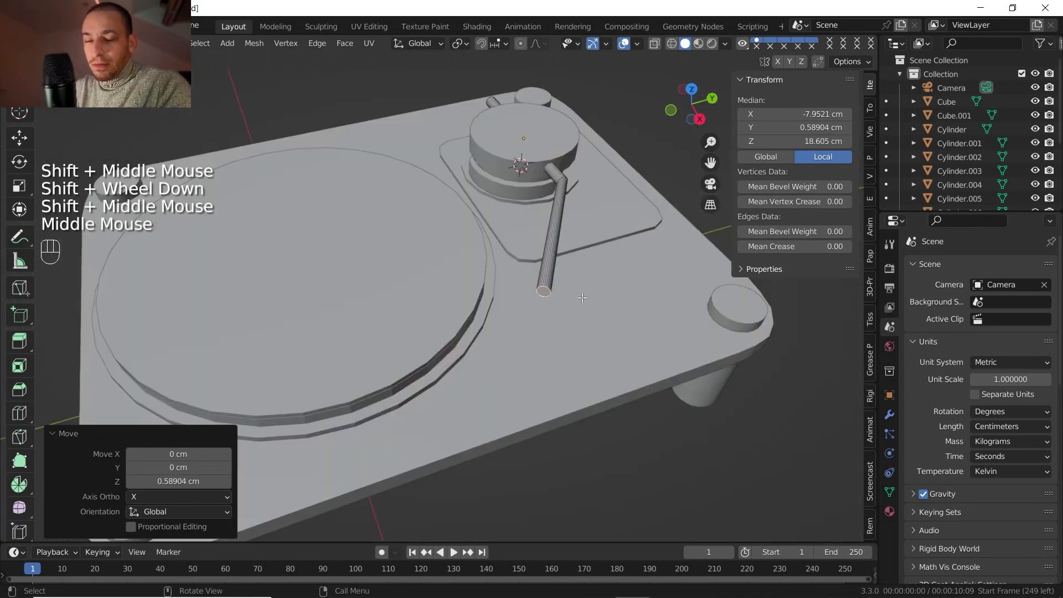
key("e")
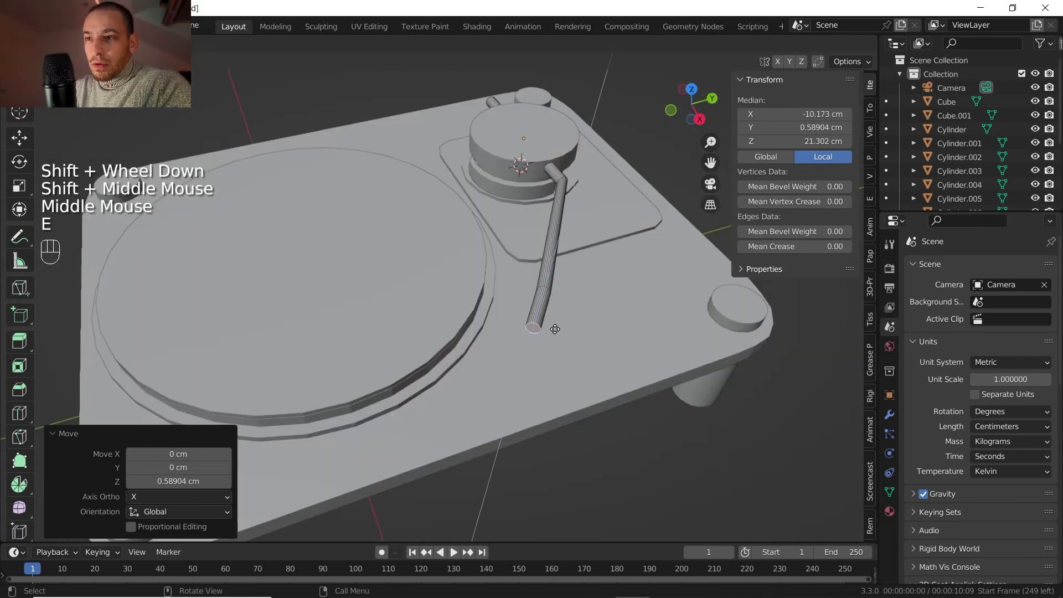
left_click(554, 346)
Shift the new segment's end face about -3.2 cm along Y and -1.73 cm along X.
left_click(692, 89)
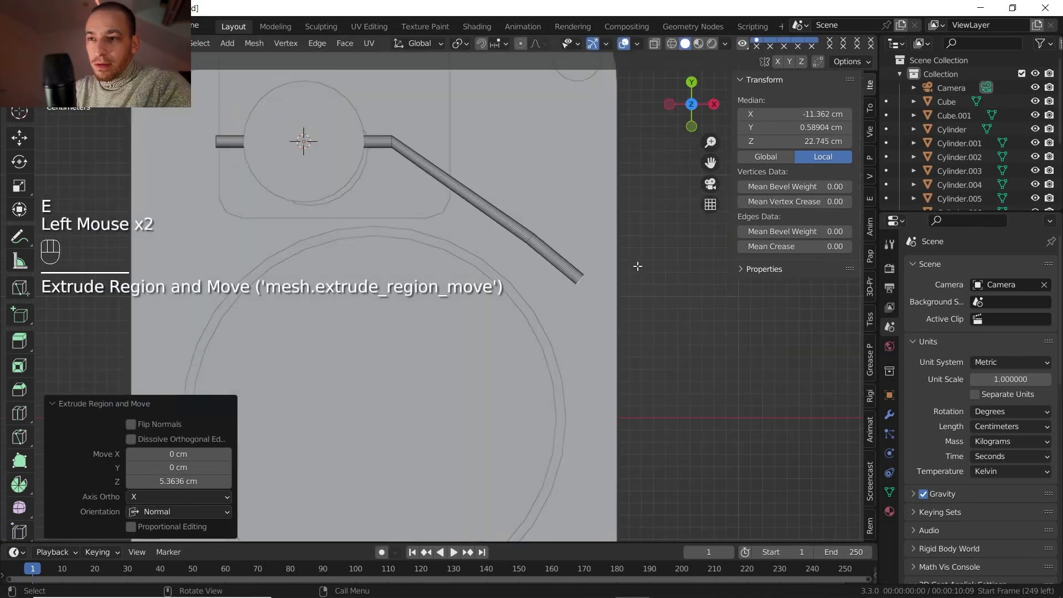
key("g")
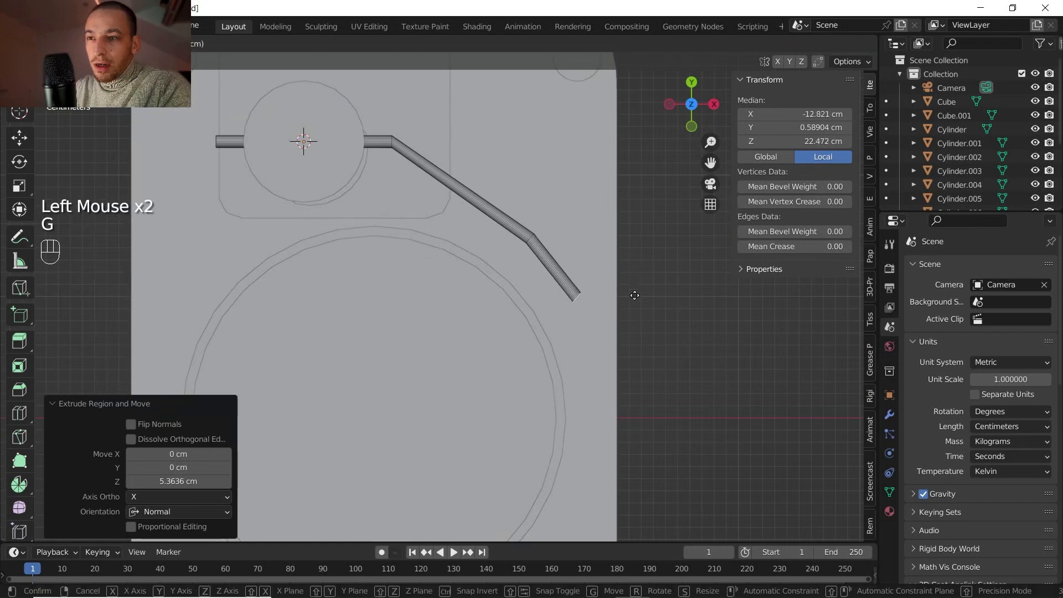
key("x")
key("y")
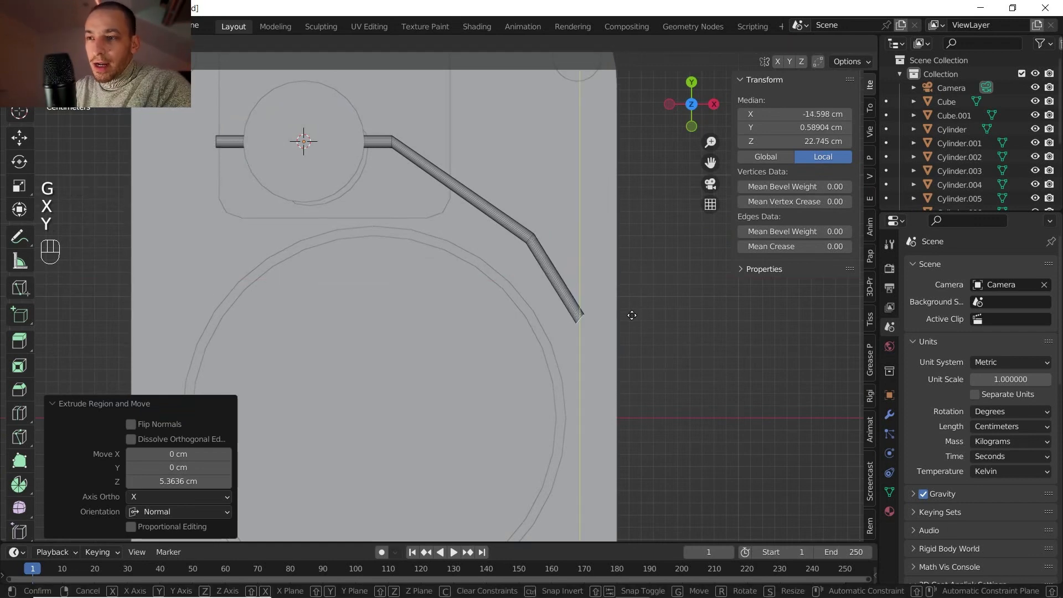
left_click(625, 314)
key("g")
key("x")
left_click(612, 314)
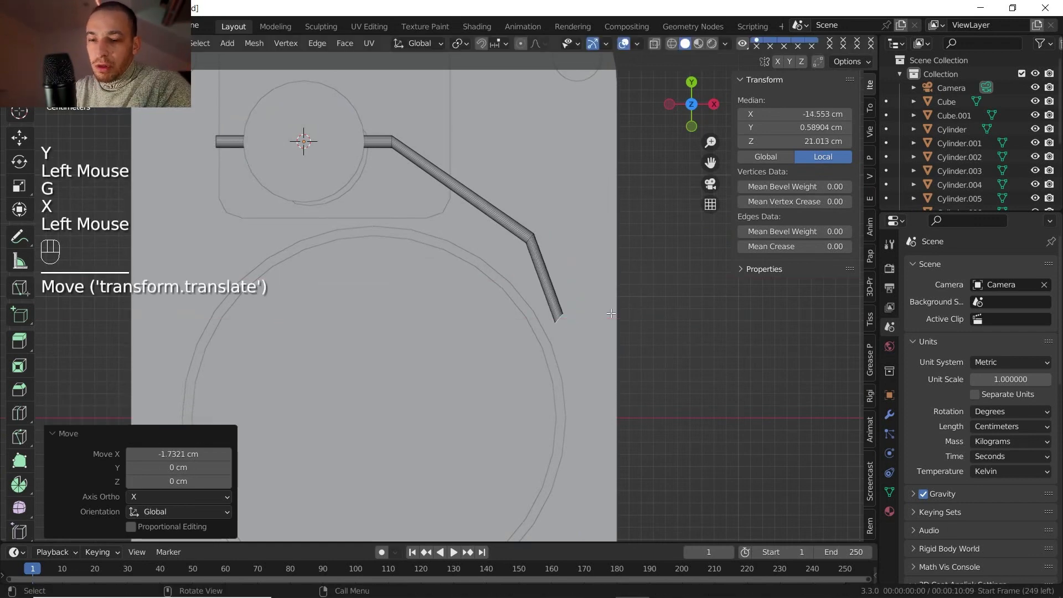
Rotate the arm's end face about -33.8° about Z to square it with the last segment.
key("r")
key("z")
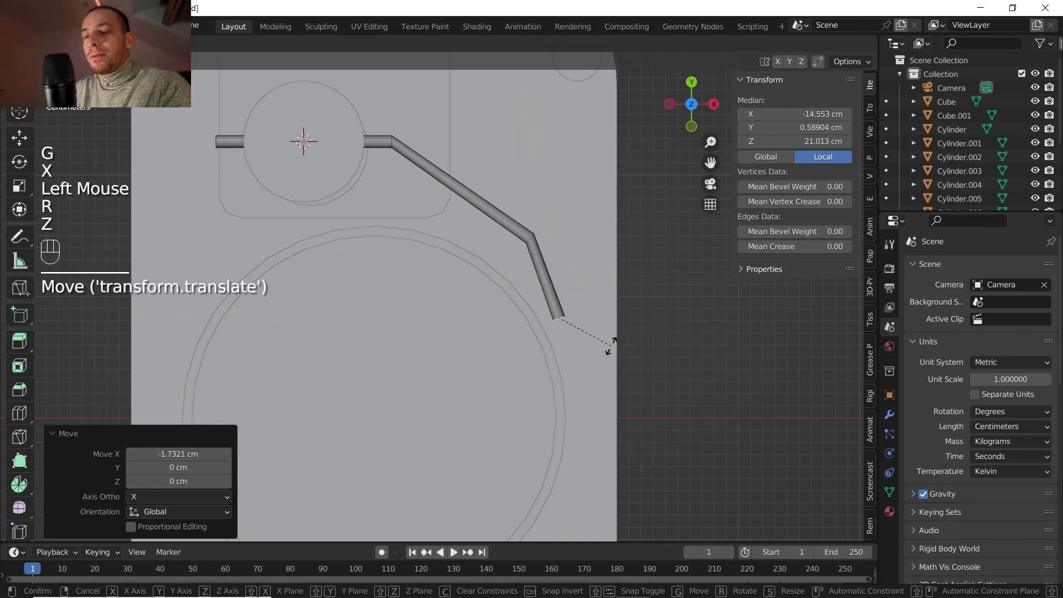
left_click(611, 344)
Rotate the edge loop at the tonearm's outer bend about -17.4° about Z so it follows the bend.
middle_click_drag(612, 344, 527, 266)
middle_click_drag(526, 266, 499, 243)
scroll(528, 262, "up", 2)
scroll(528, 262, "up", 1, "shift")
middle_click_drag(499, 243, 438, 213)
middle_click_drag(438, 214, 410, 288, "shift")
scroll(410, 288, "up", 2)
middle_click_drag(410, 288, 421, 327, "shift")
scroll(422, 328, "down", 1)
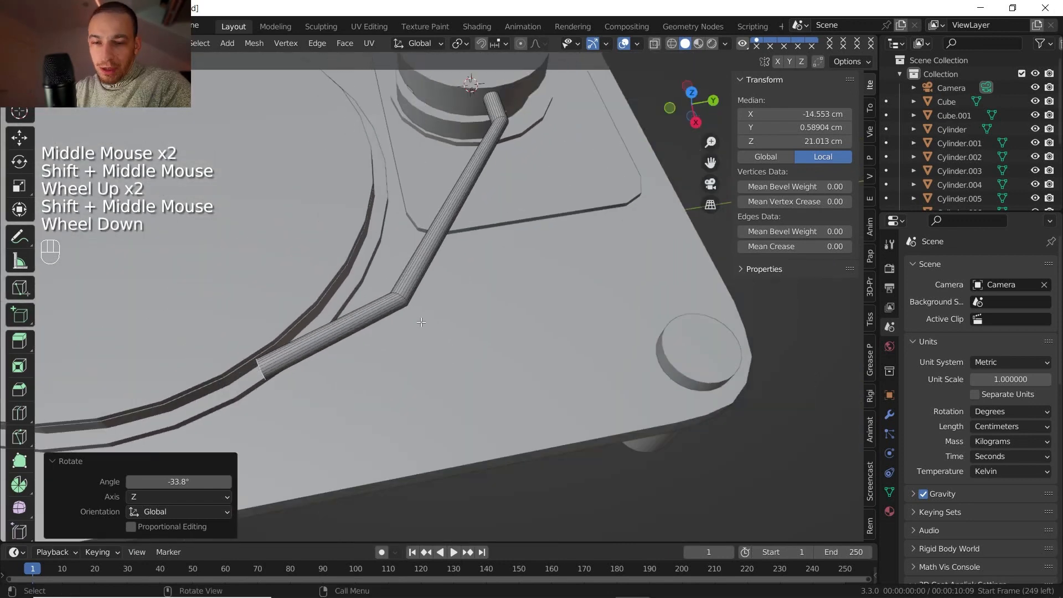
key("2")
left_click(403, 297, "alt")
scroll(434, 305, "up", 1)
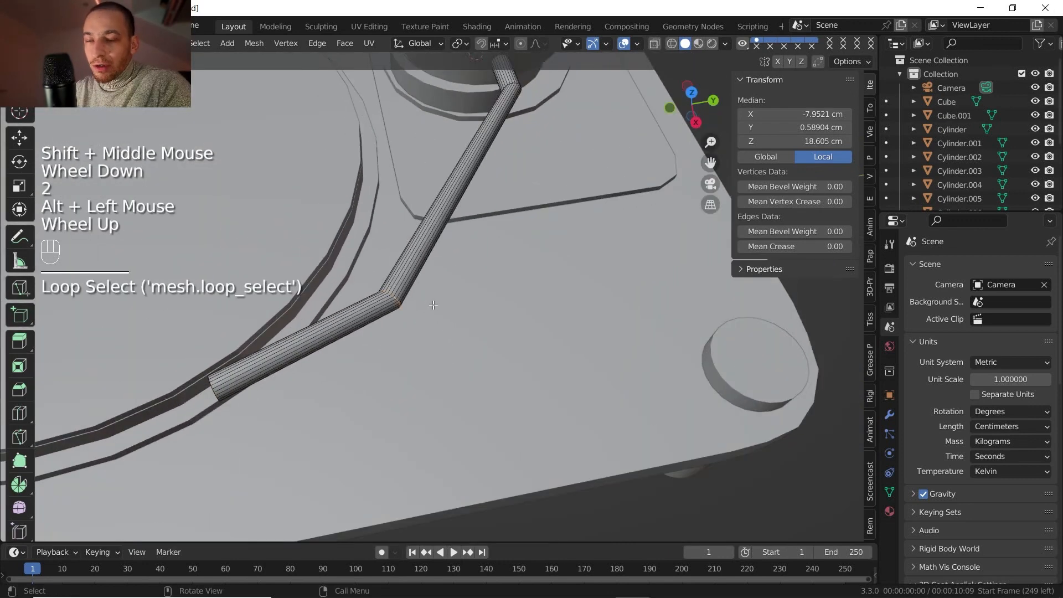
key("r")
key("z")
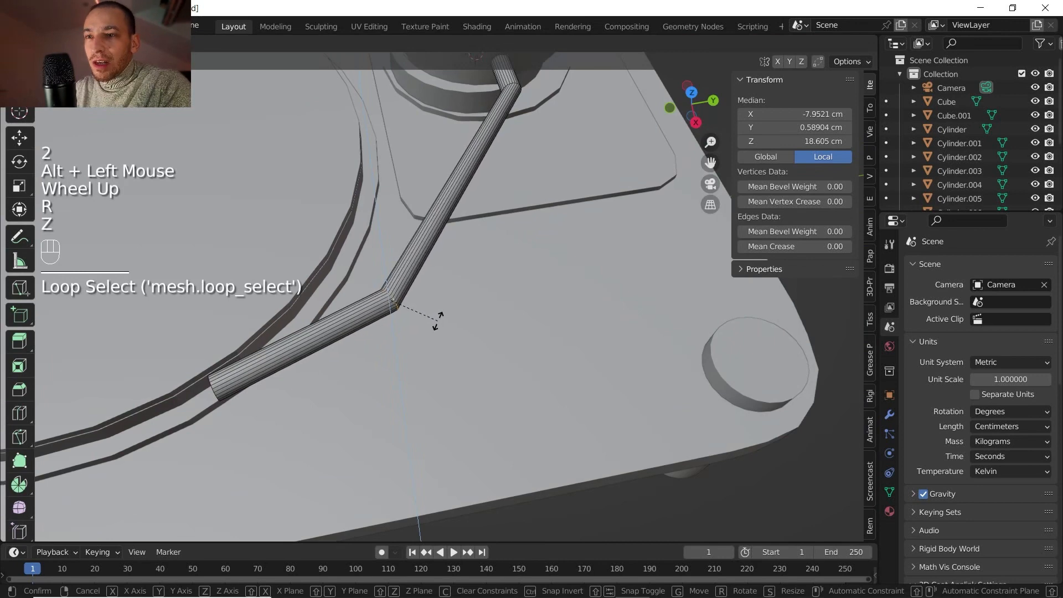
left_click(438, 321)
Bevel the outer bend's edge loop about 2.2 cm wide with 5 segments to round the bend.
middle_click_drag(437, 320, 485, 346, "shift")
scroll(488, 350, "down", 2)
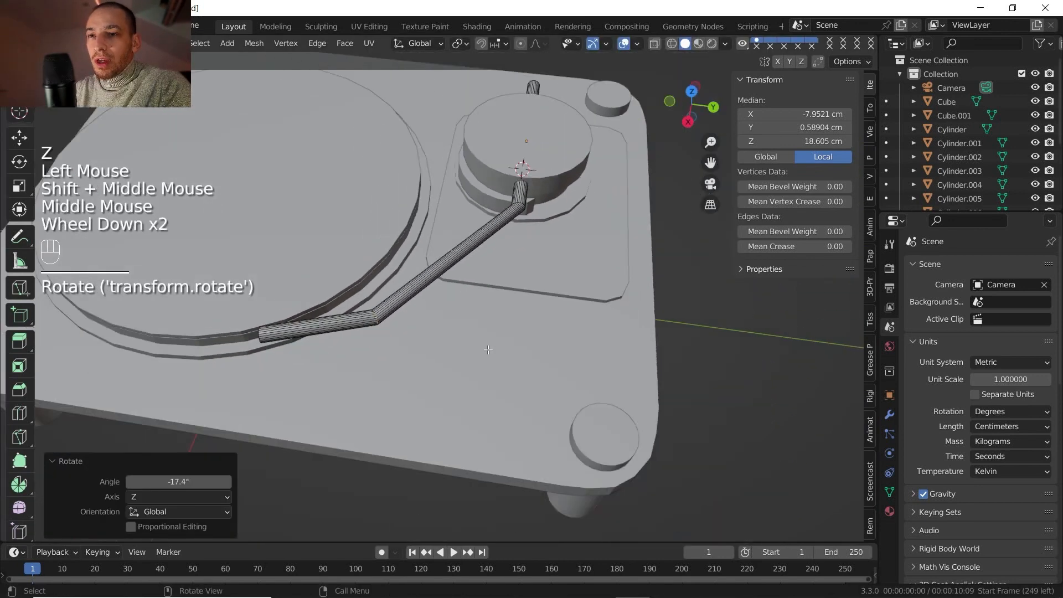
key("ctrl+b")
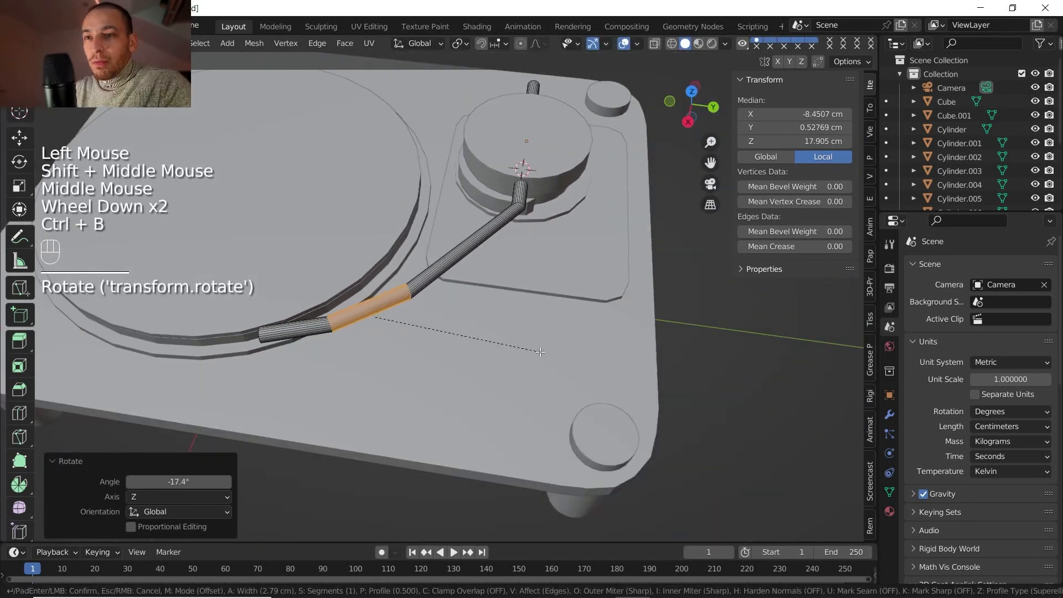
scroll(537, 352, "up", 3)
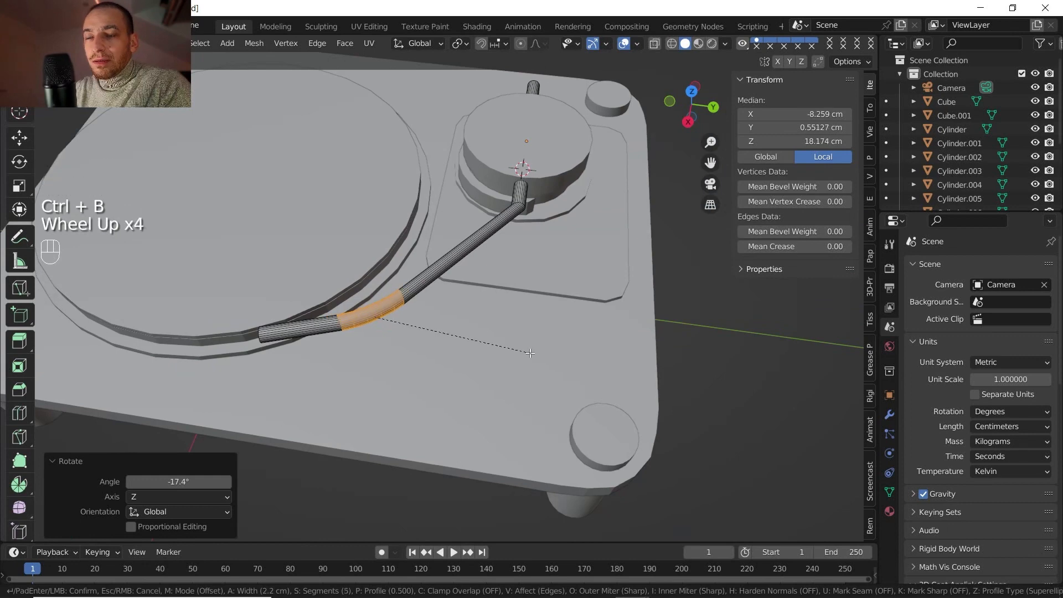
left_click(530, 352)
Rotate the edge loop at the tonearm's bend nearest the base about -20.2° about Z.
scroll(530, 353, "up", 1)
middle_click_drag(531, 353, 465, 354)
scroll(412, 338, "up", 2)
left_click(445, 329, "alt")
left_click(445, 329, "alt")
left_click(447, 331, "alt")
scroll(465, 354, "up", 1)
key("r")
key("z")
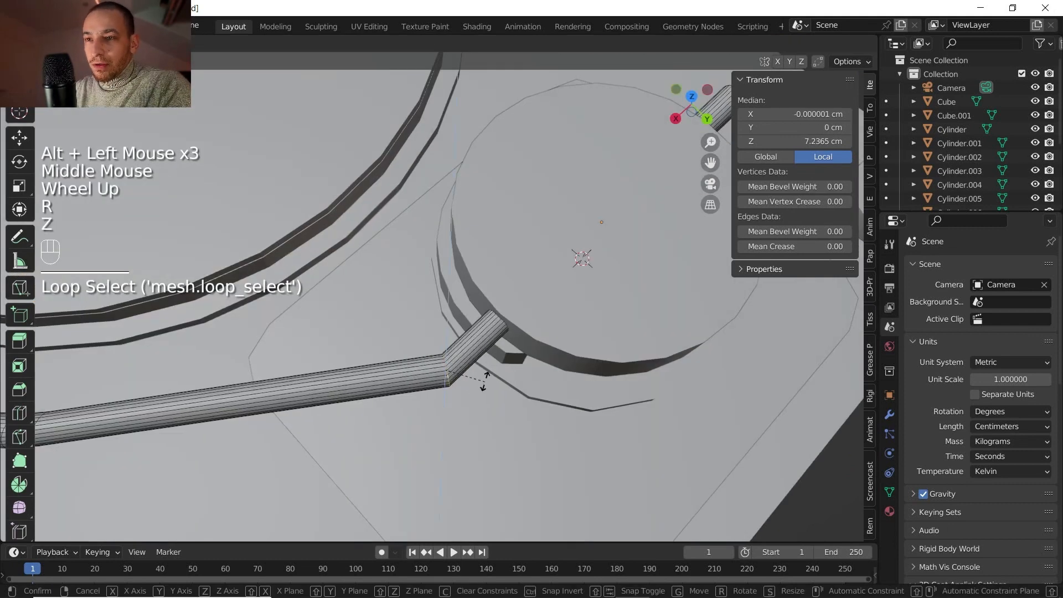
key("shift")
left_click(487, 385, "shift")
Bevel the edge loop at the bend nearest the base with 5 segments and return to Object Mode.
scroll(490, 369, "down", 2)
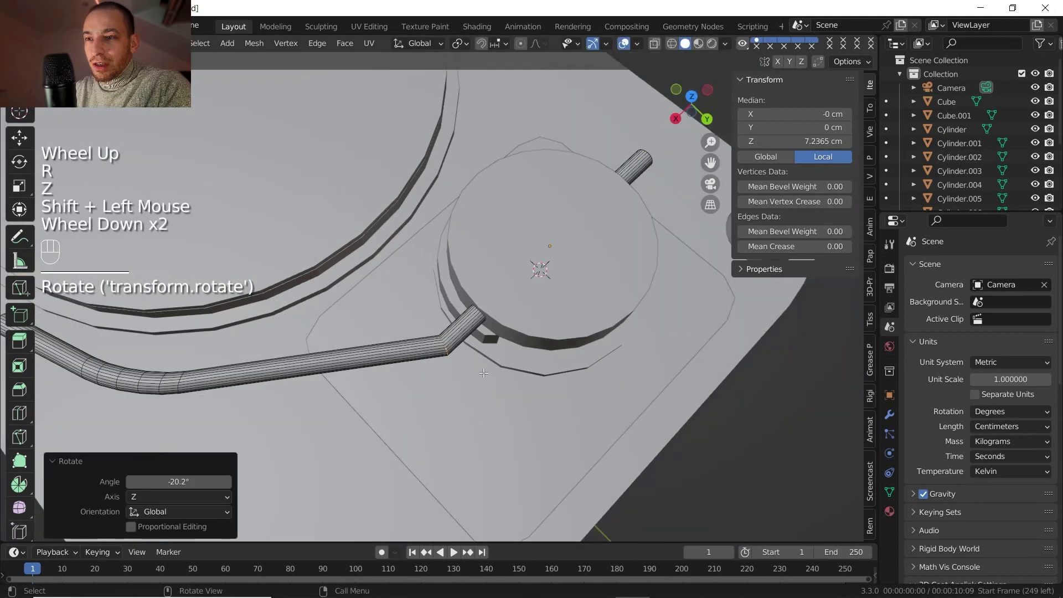
middle_click_drag(490, 368, 493, 349)
scroll(494, 349, "up", 1)
key("ctrl+b")
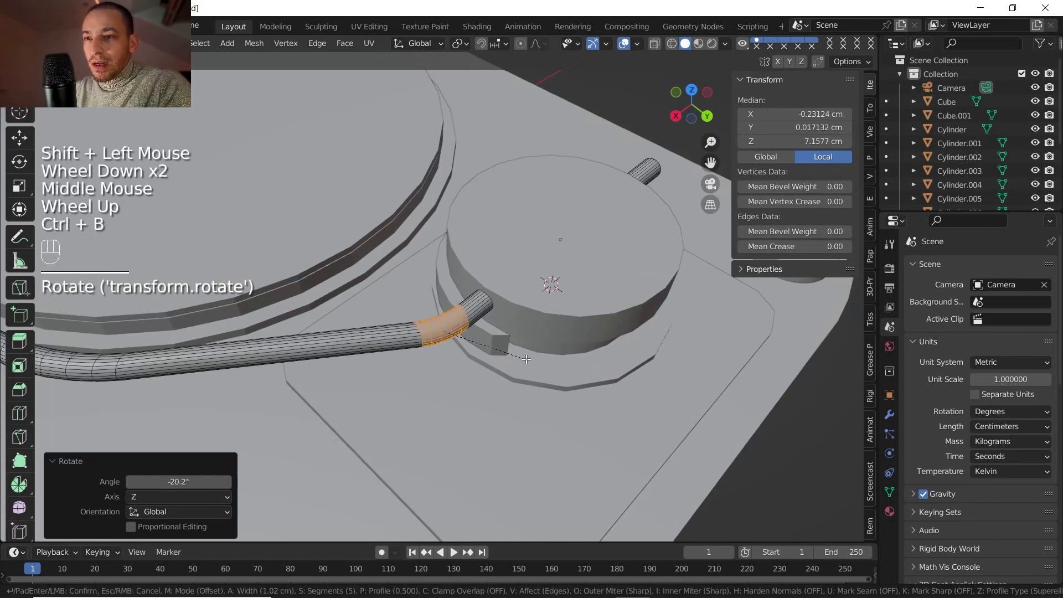
left_click(544, 359)
key("Tab")
scroll(544, 357, "down", 2)
middle_click_drag(544, 357, 587, 288, "shift")
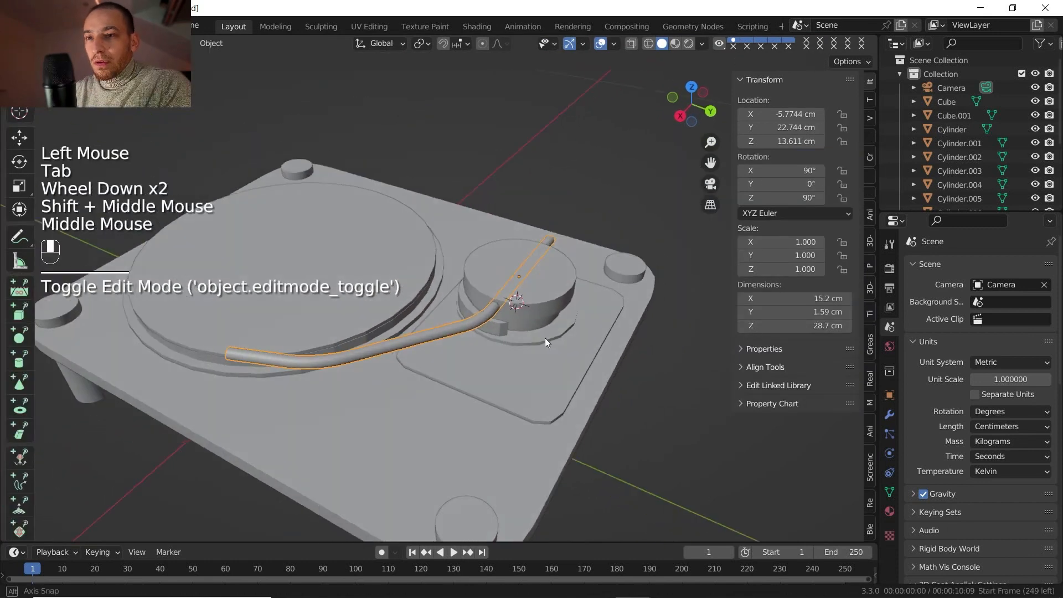
middle_click_drag(587, 288, 565, 277, "shift")
middle_click_drag(565, 277, 570, 382)
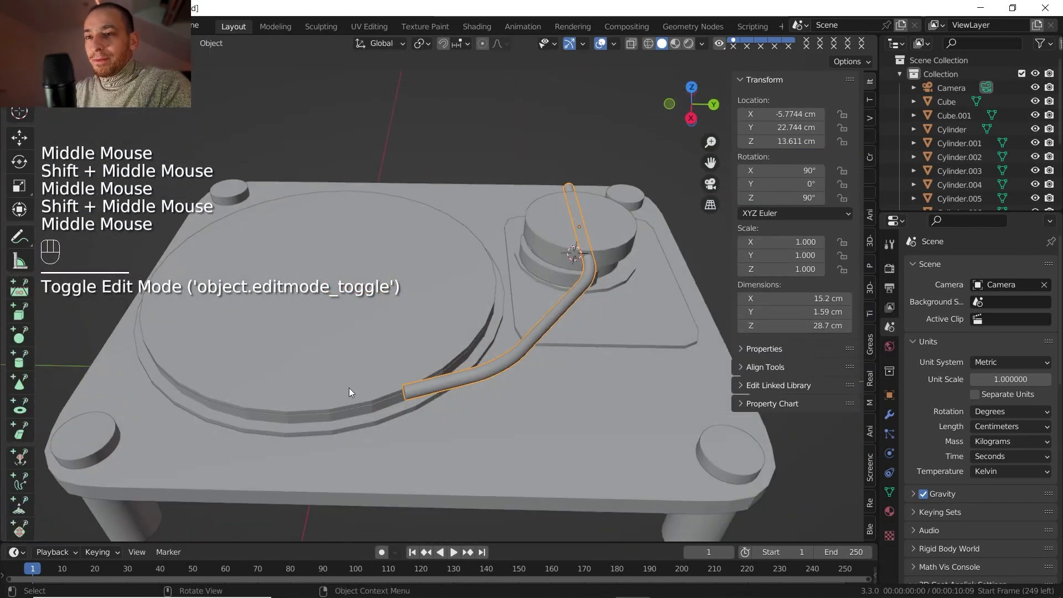
Try adding a loop cut near the tonearm's free end and undo it.
middle_click_drag(458, 167, 351, 161)
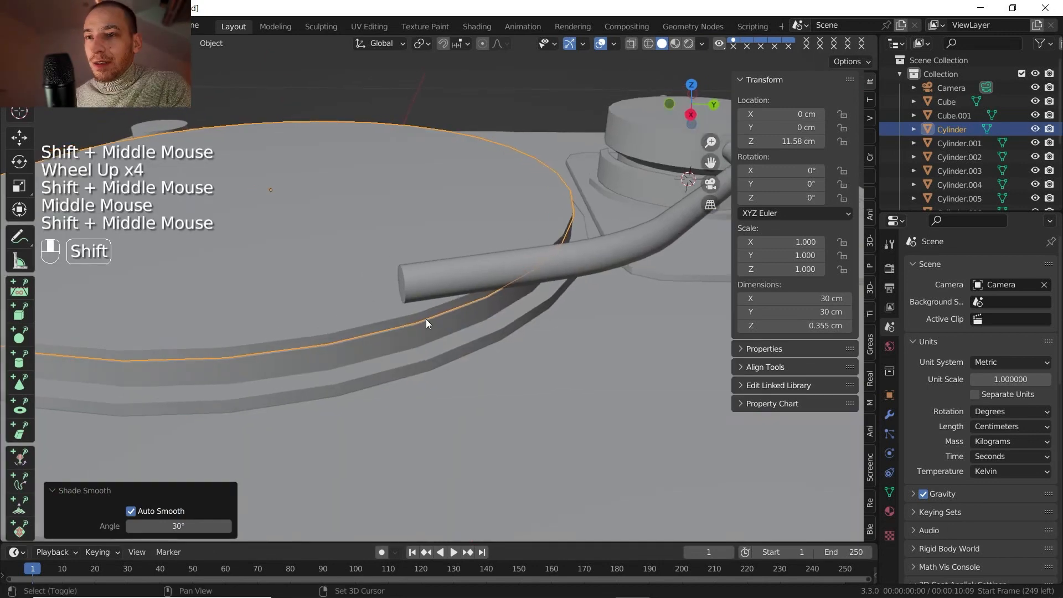
scroll(427, 299, "up", 1)
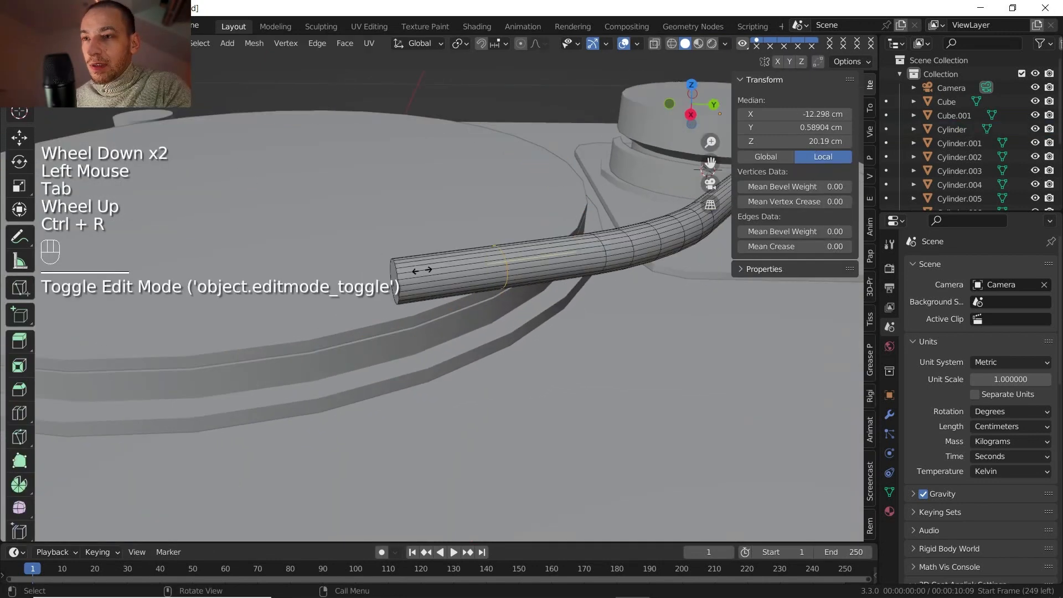
left_click_drag(422, 270, 358, 285)
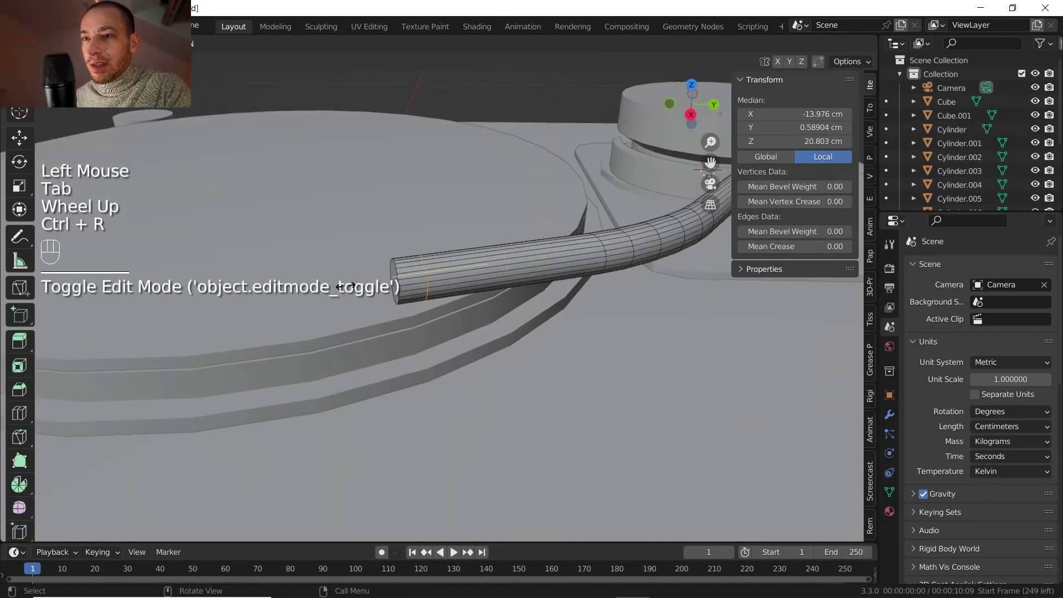
left_click(345, 286)
key("ctrl+z")
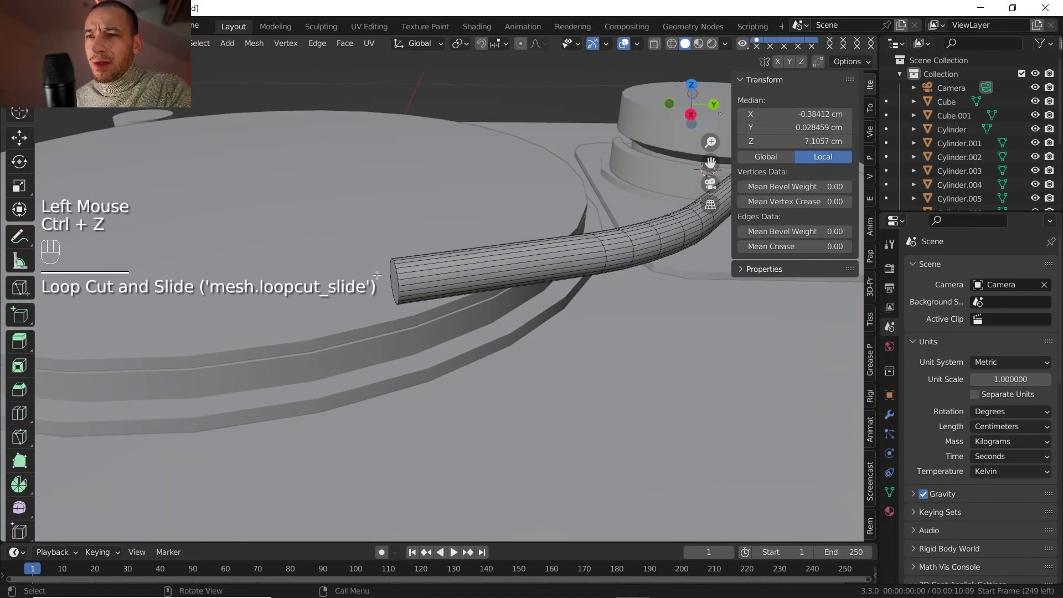
Duplicate the tonearm's free end face in place and separate the copy into its own object.
middle_click_drag(362, 283, 494, 258)
key("3")
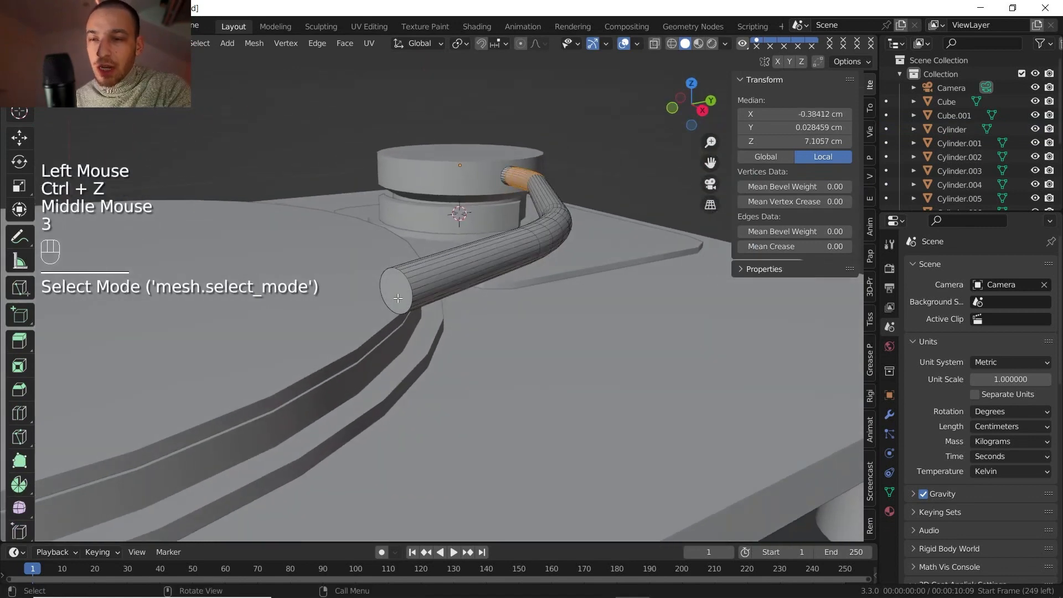
left_click(399, 294)
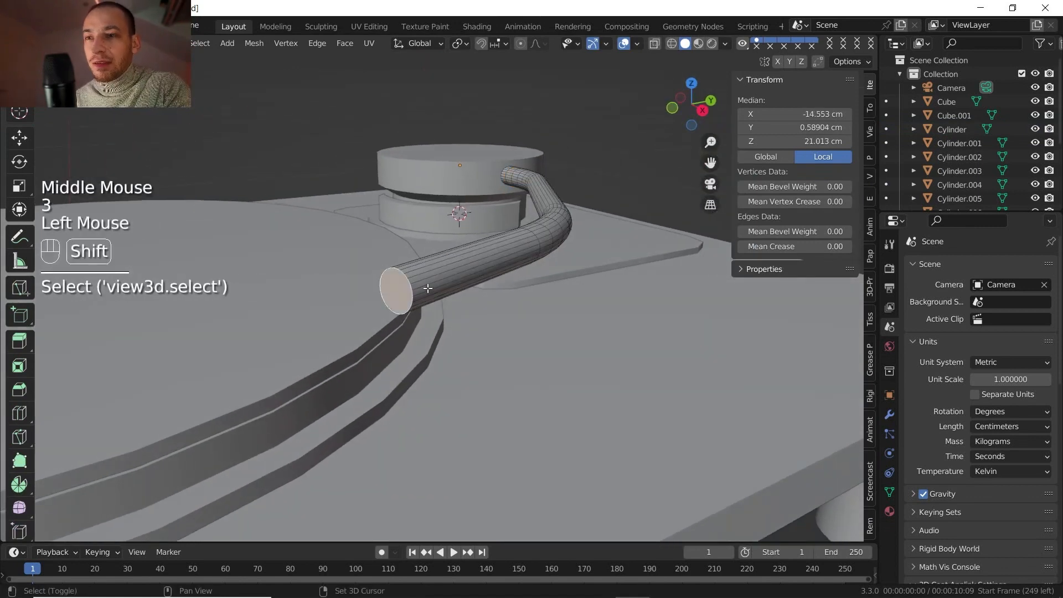
key("shift+d")
right_click(424, 280)
key("p")
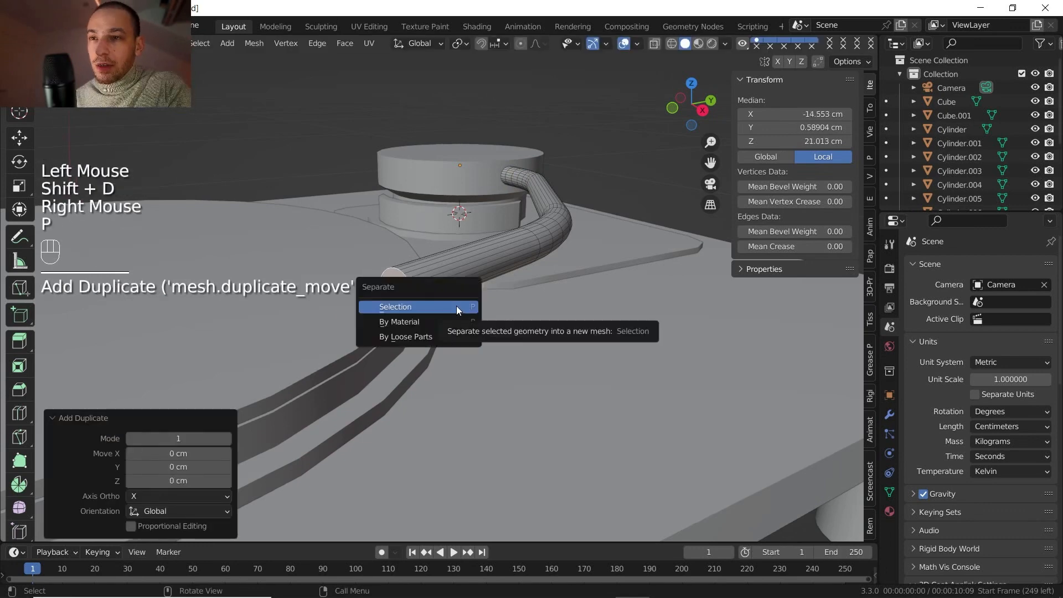
left_click(456, 306)
key("Tab")
Extrude the separated end face about 0.53 cm along its normal to form a short collar.
left_click(403, 302)
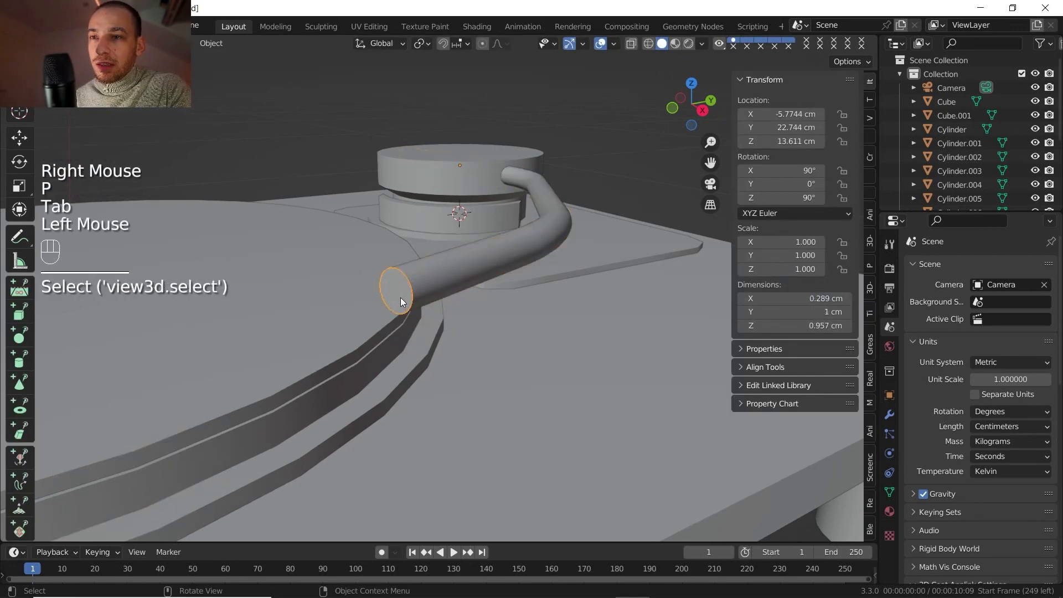
key("Tab")
left_click(440, 314)
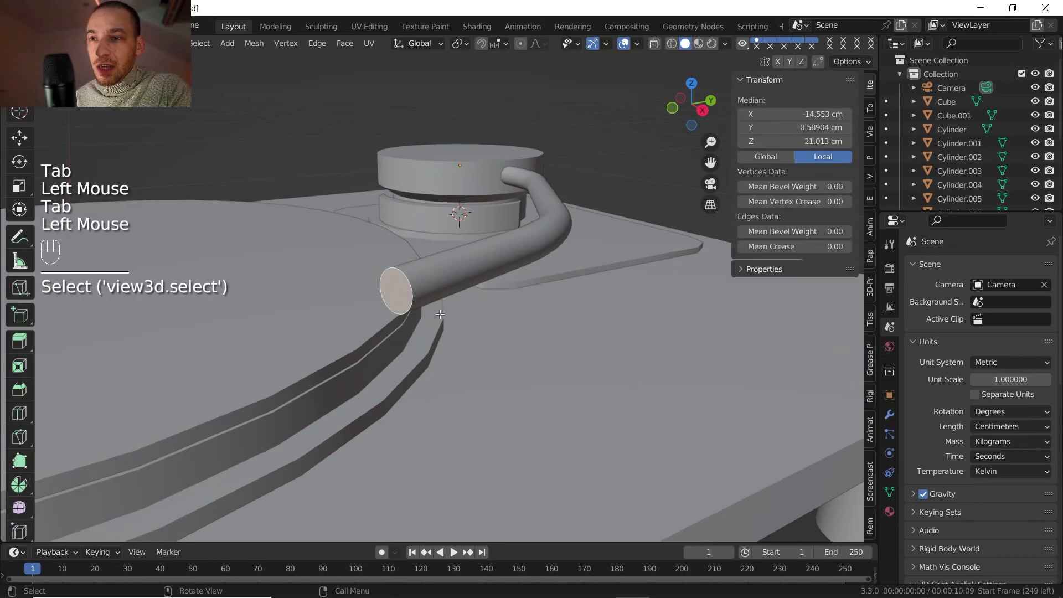
key("e")
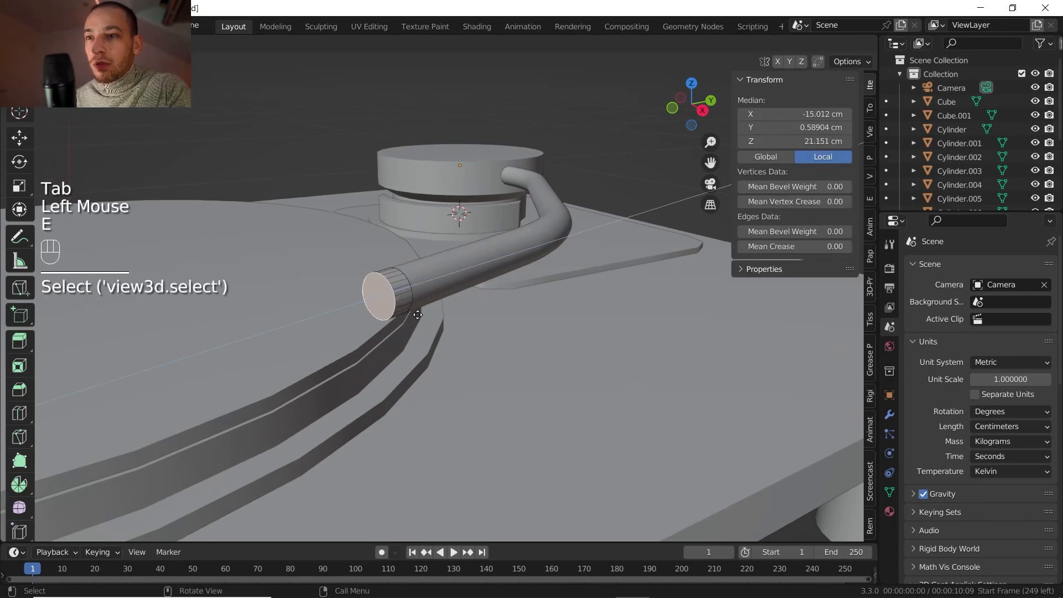
left_click(419, 319)
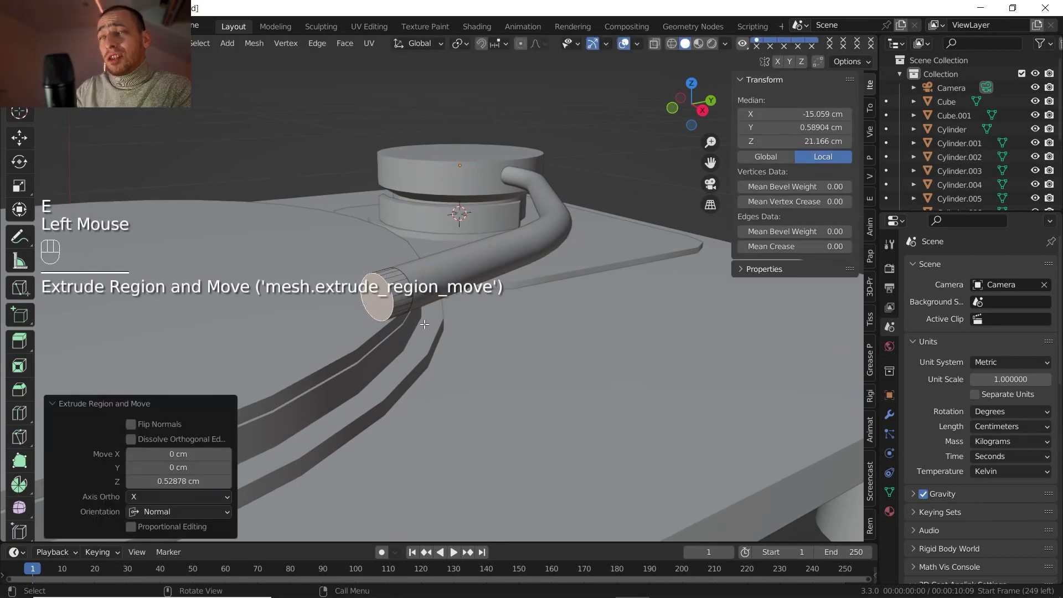
Scale up the collar's ring of side faces so it is slightly thicker than the arm.
key("3")
left_click(402, 314, "alt")
key("s")
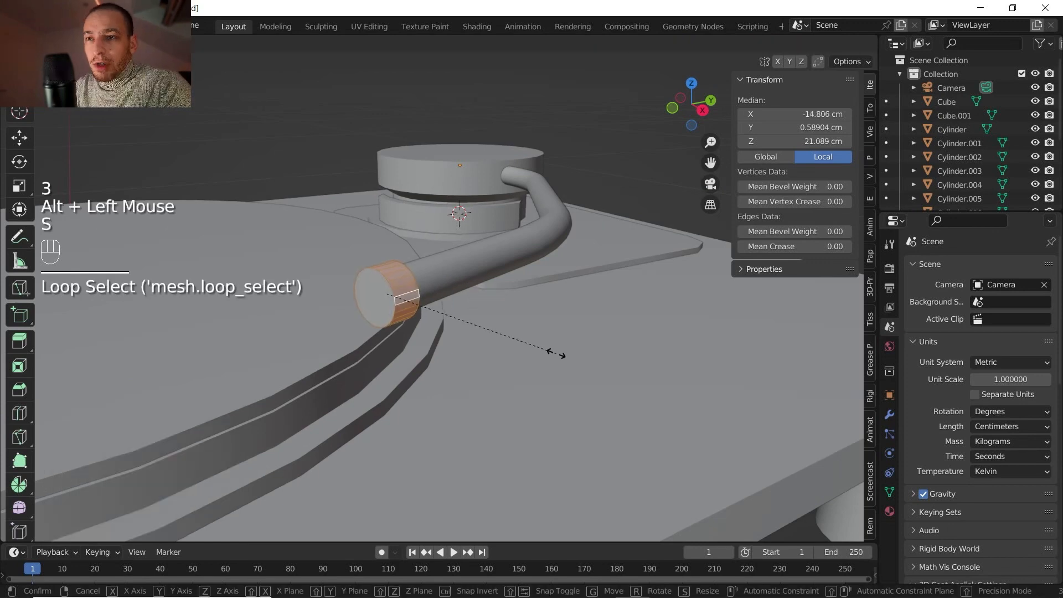
left_click(556, 354)
Snap the 3D cursor to the centre of the collar's front face and return to Object Mode.
middle_click_drag(556, 354, 435, 339)
middle_click_drag(435, 339, 614, 348, "shift")
middle_click_drag(615, 348, 673, 348)
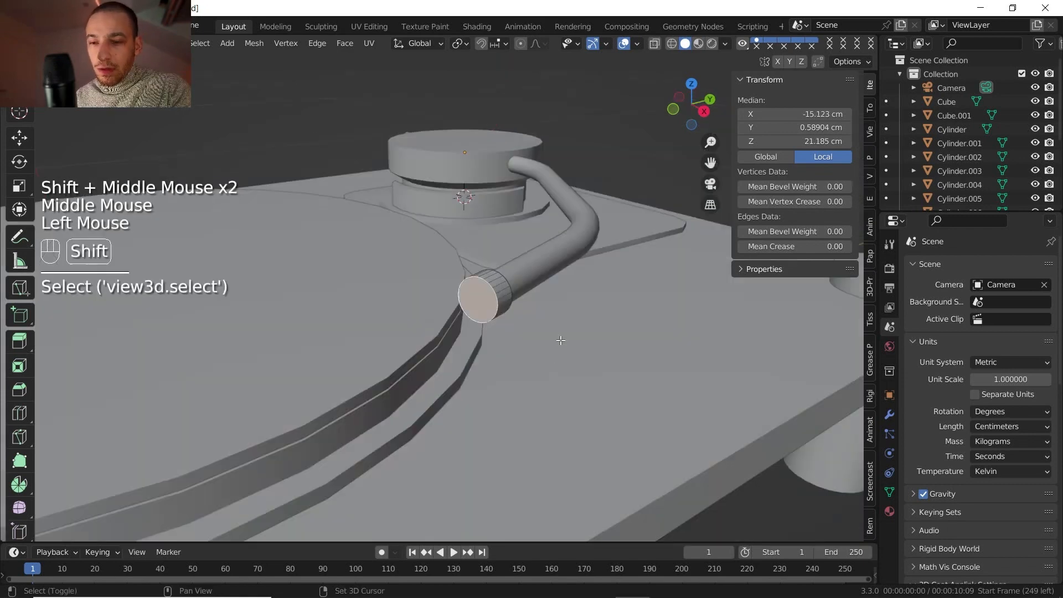
key("shift+s")
left_click(552, 412)
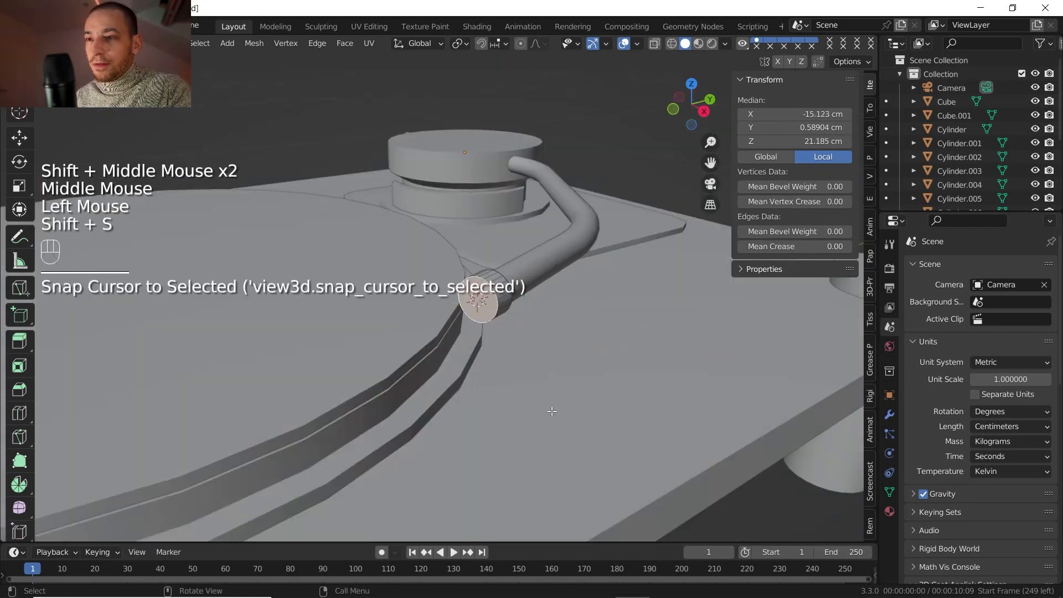
key("Tab")
Add a cube at the 3D cursor on the collar's front and set its size to 1 cm.
middle_click_drag(526, 330, 477, 305, "shift")
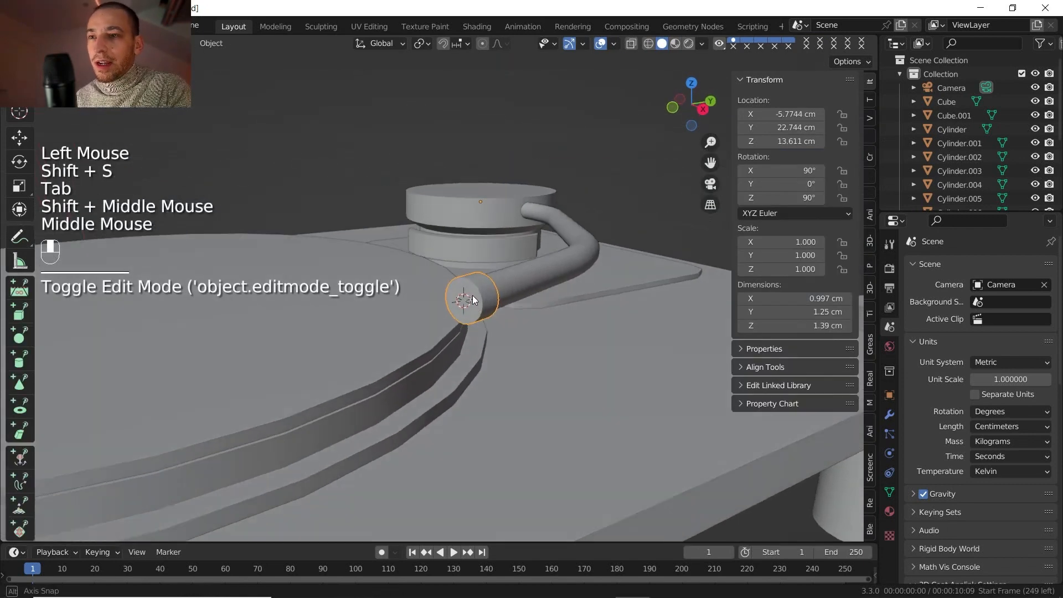
scroll(477, 303, "up", 2)
key("shift+a")
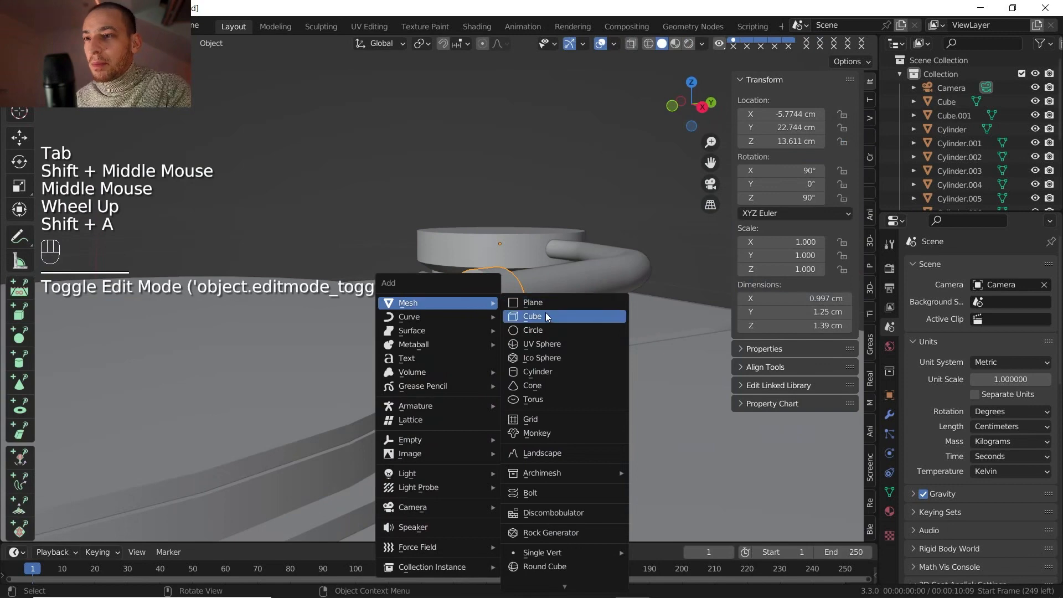
left_click(546, 315)
scroll(531, 314, "down", 2)
left_click_drag(182, 411, 153, 410)
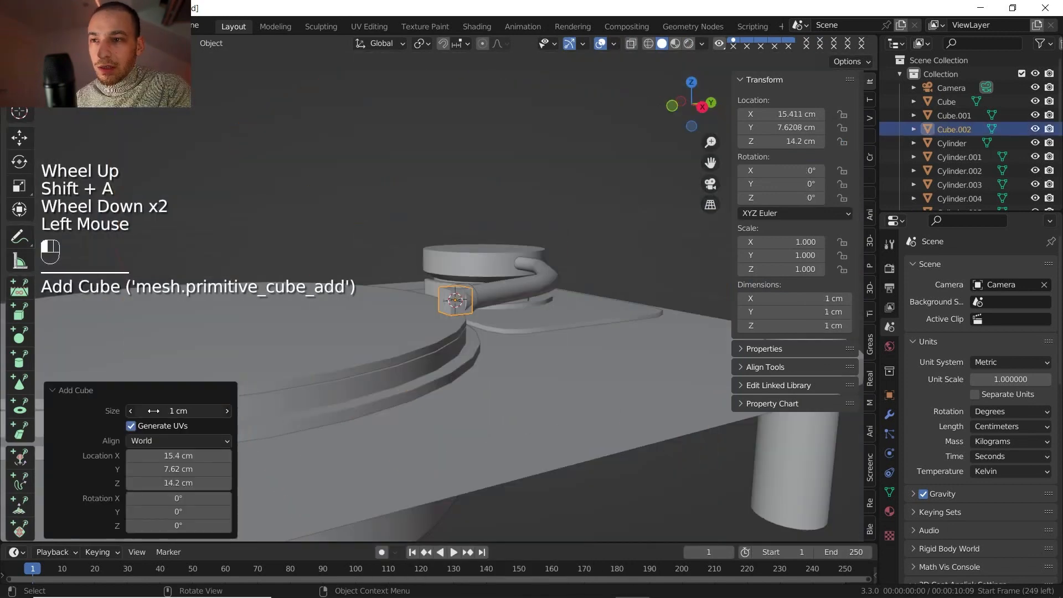
scroll(434, 315, "up", 2)
middle_click_drag(434, 315, 398, 356)
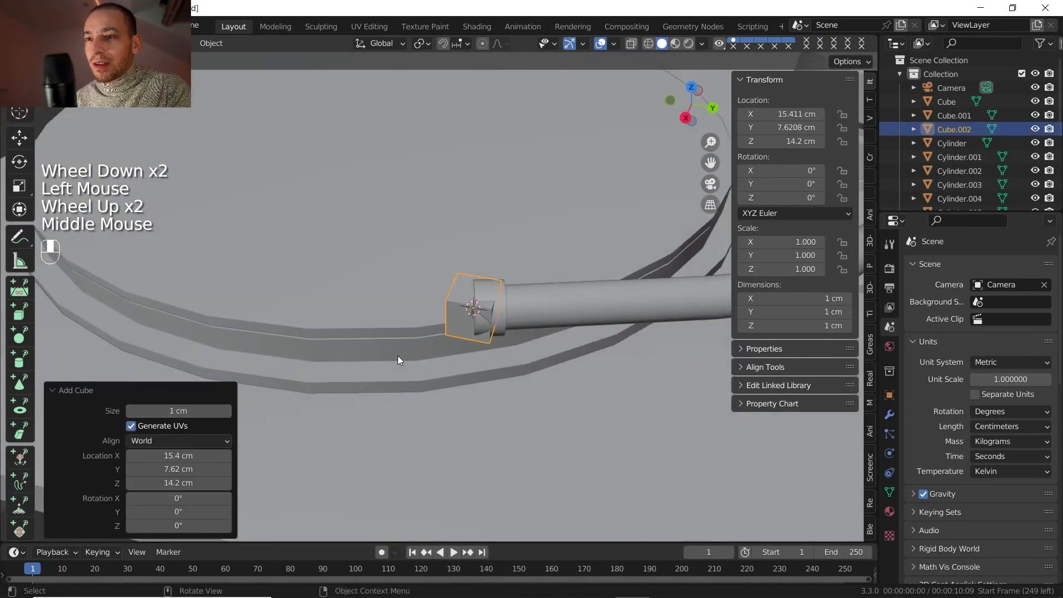
left_click(692, 89)
scroll(431, 273, "up", 2)
middle_click_drag(476, 249, 438, 305, "shift")
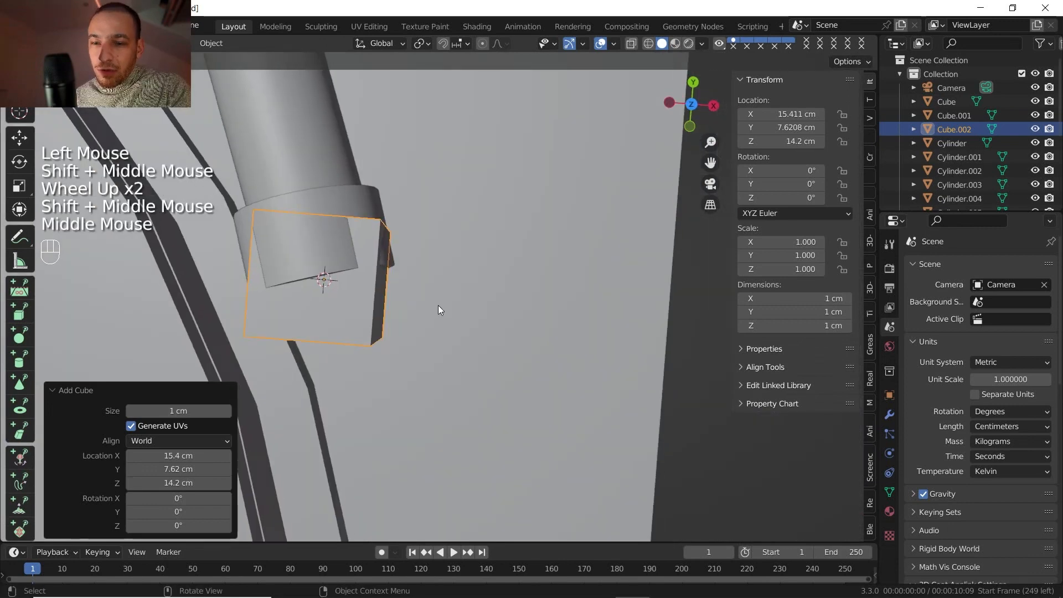
key("r")
key("z")
right_click(460, 261)
Rotate the cube about 16.5° about Z in top view to align it with the collar.
left_click(692, 104)
scroll(421, 267, "up", 4)
key("r")
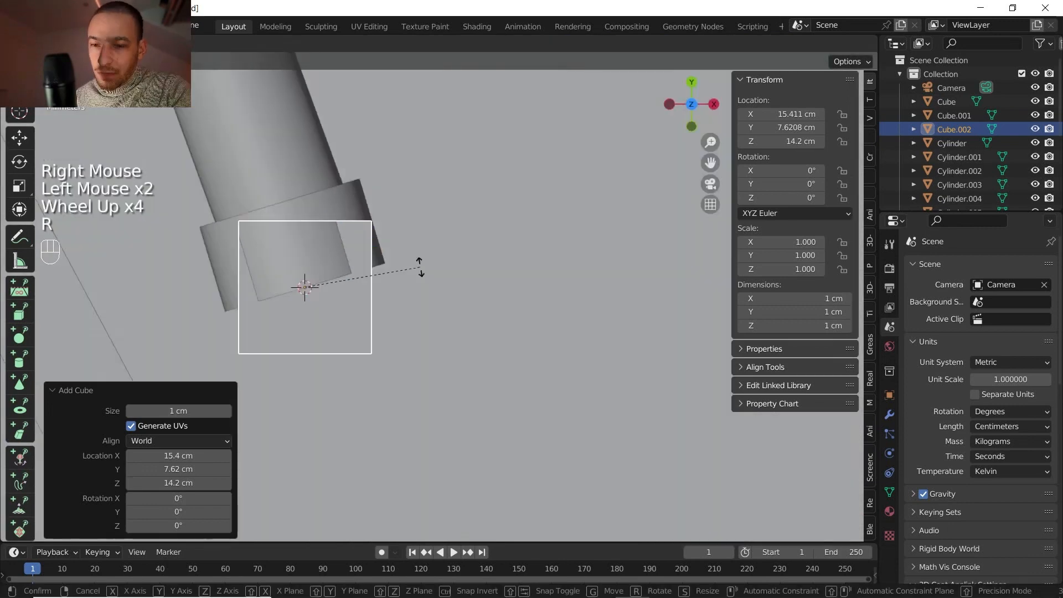
key("z")
key("shift")
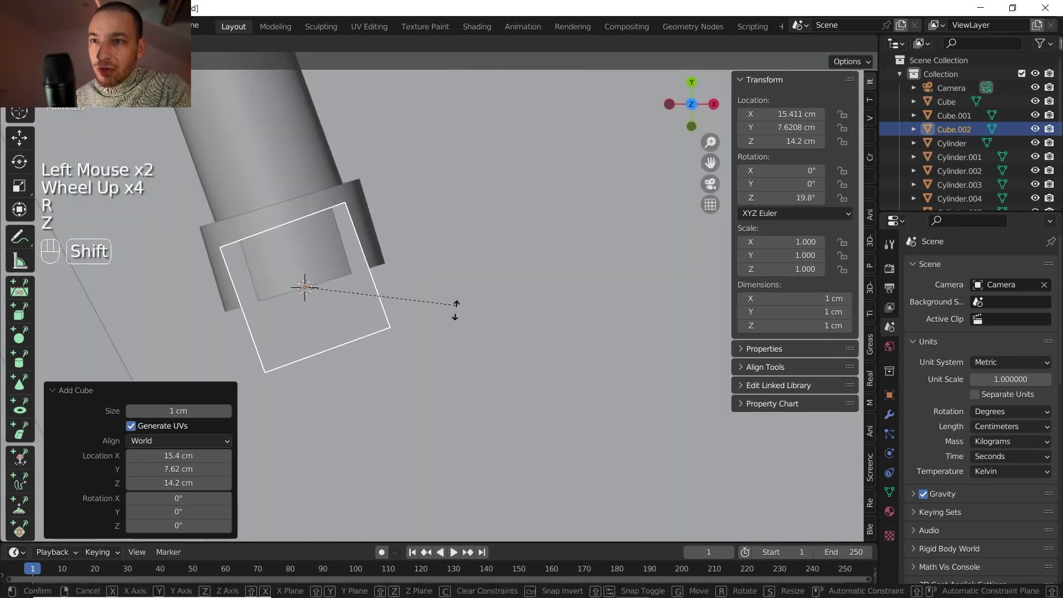
left_click(455, 310, "shift")
scroll(420, 302, "down", 2)
middle_click_drag(420, 301, 395, 400)
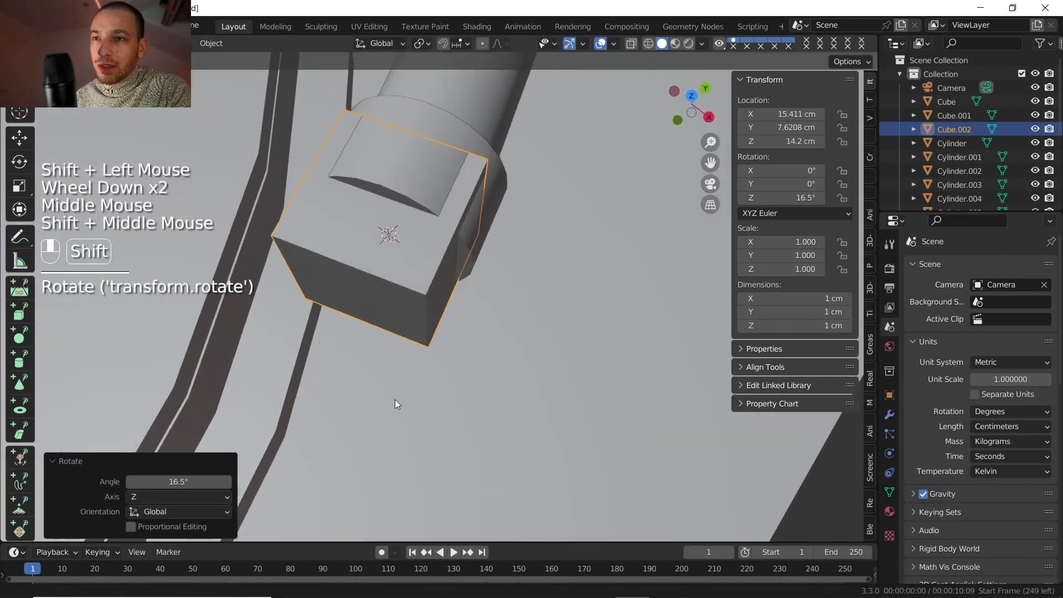
scroll(454, 175, "down", 1)
left_click(709, 114)
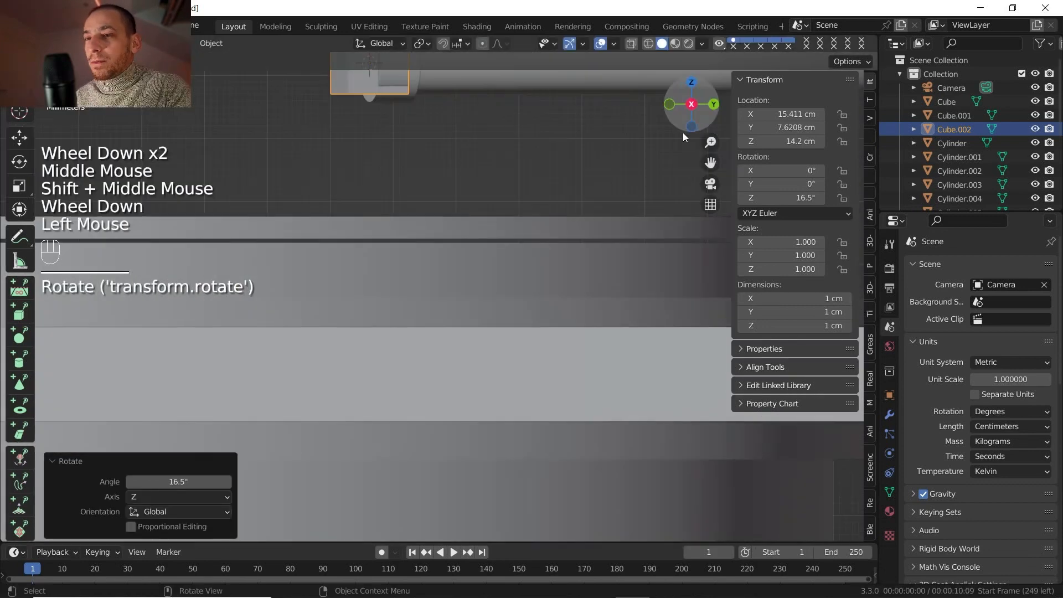
key("g")
key("x")
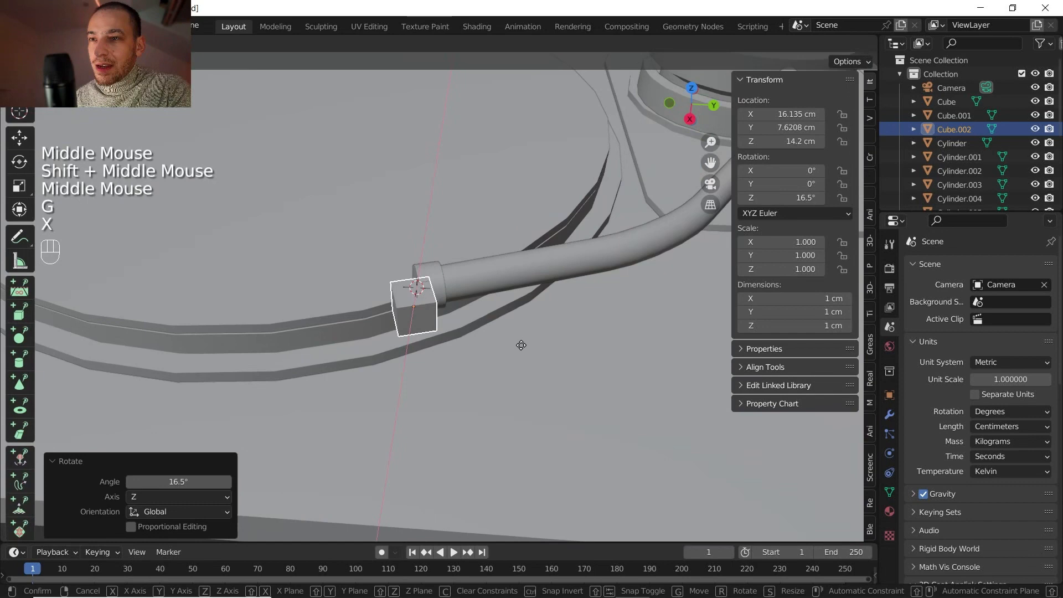
right_click(521, 345)
middle_click_drag(521, 345, 486, 338)
scroll(486, 338, "up", 2)
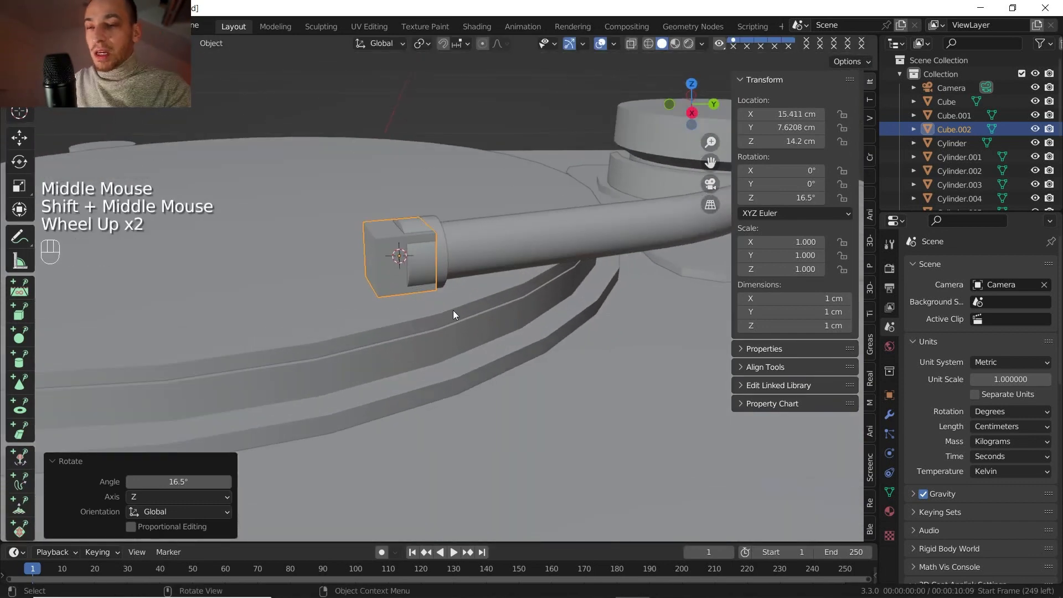
key("g")
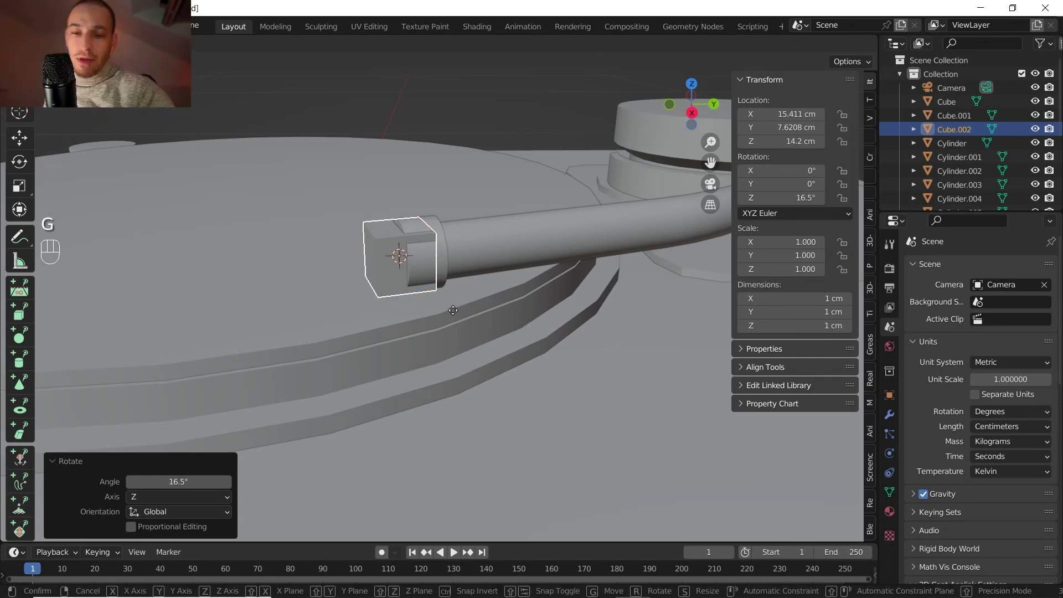
key("x")
key("x")
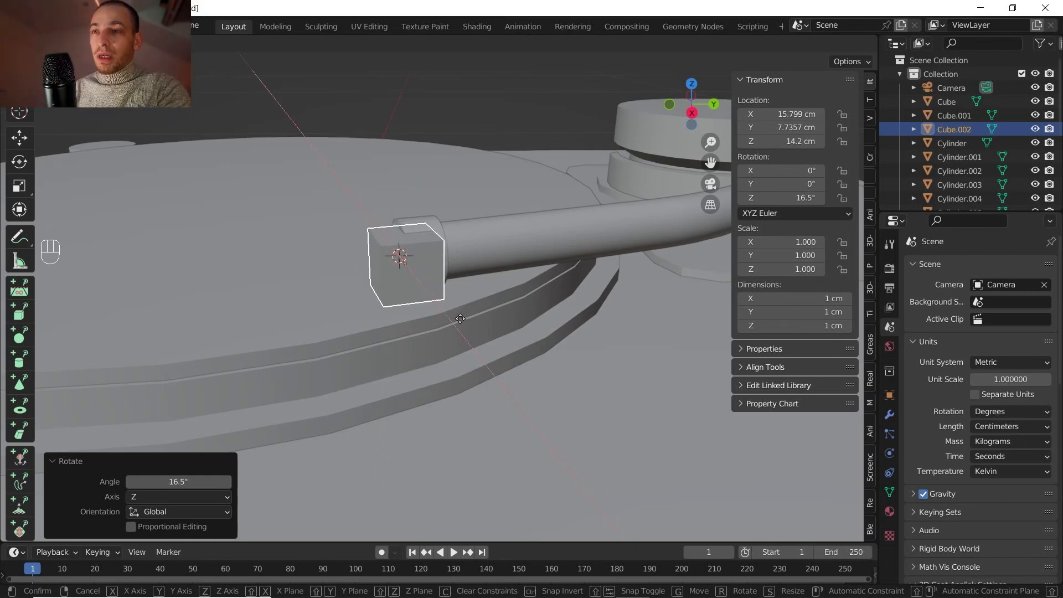
right_click(473, 330)
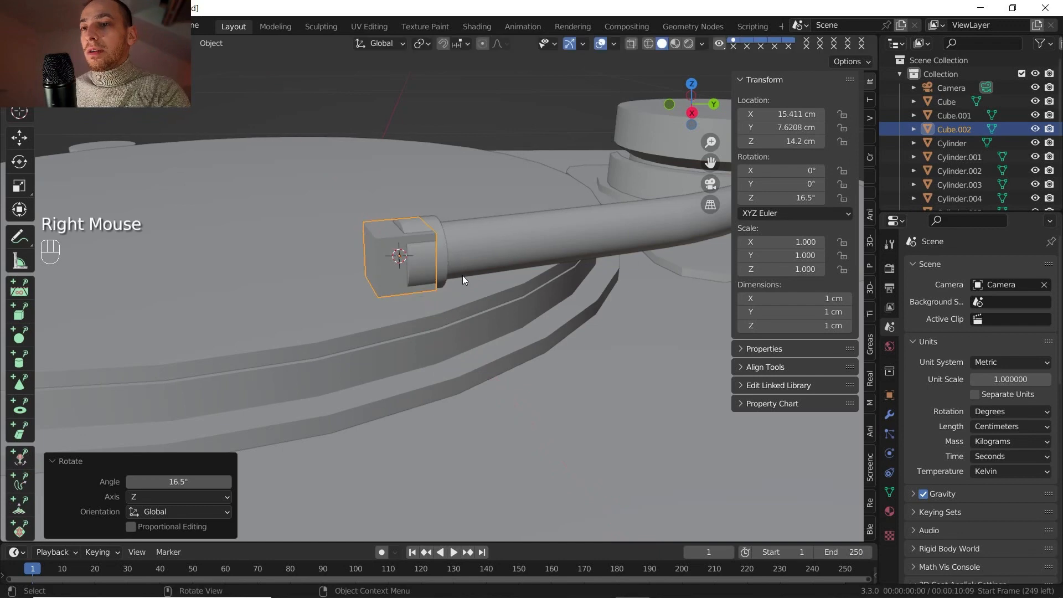
middle_click_drag(463, 274, 392, 227)
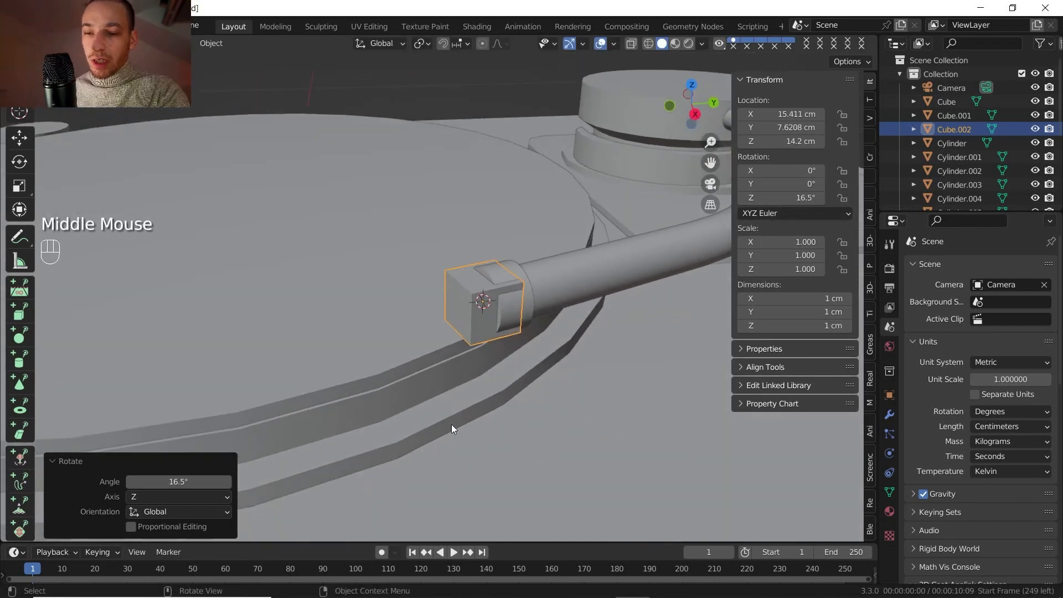
key("g")
key("y")
key("y")
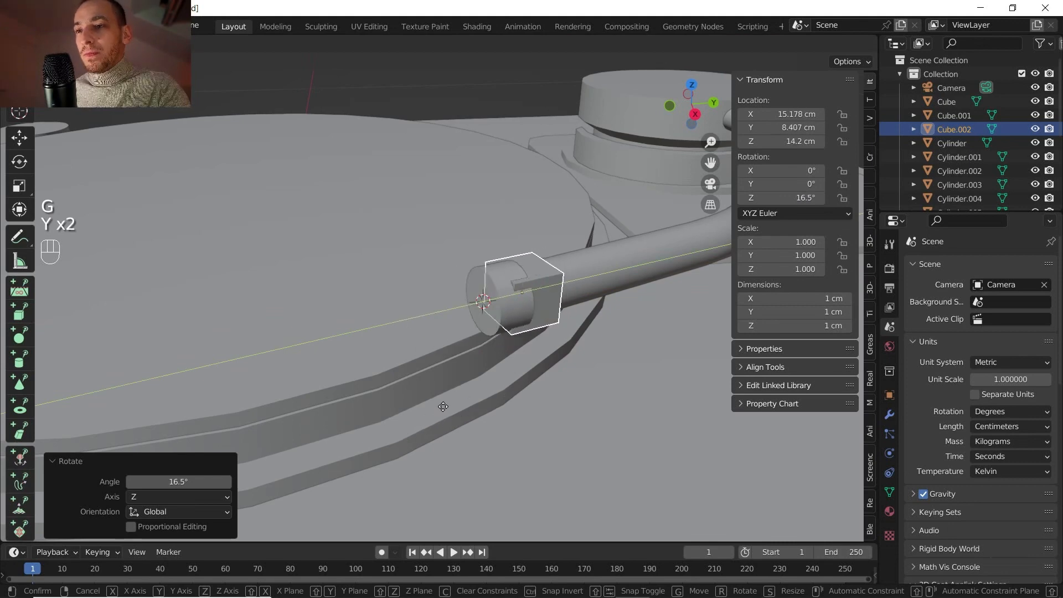
right_click(459, 380)
Move the cube about 0.45 cm forward along its local Y axis, out of the collar's front end.
middle_click_drag(460, 380, 491, 345)
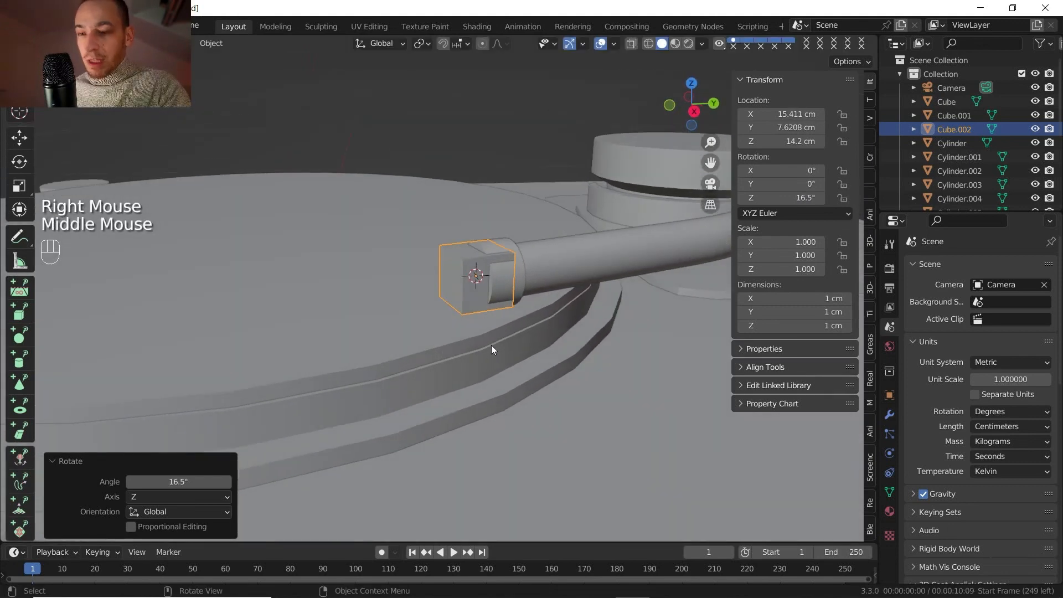
key("g")
key("y")
key("y")
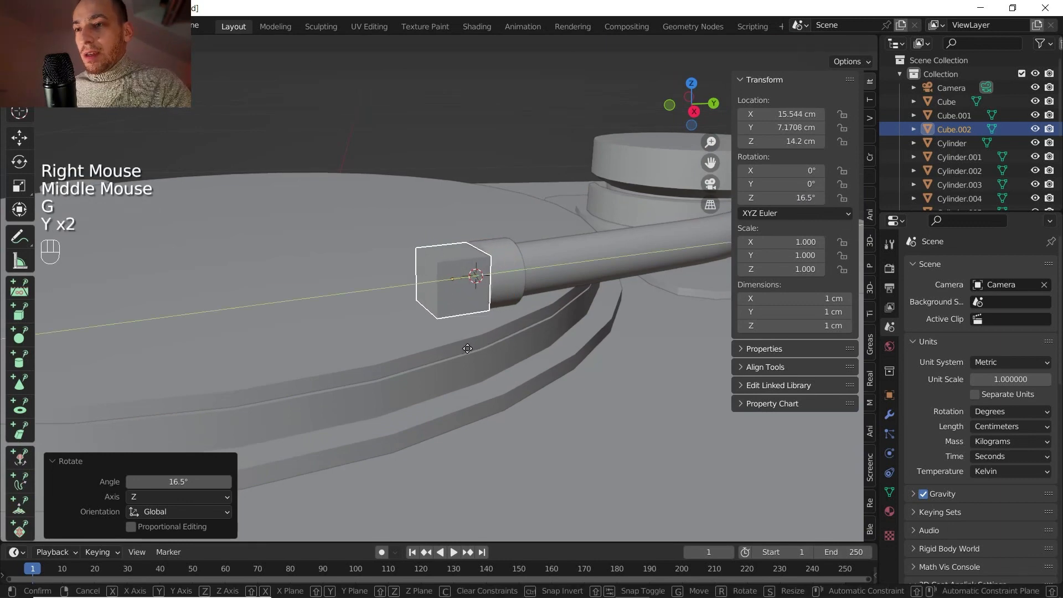
left_click(465, 346, "shift")
middle_click_drag(465, 346, 415, 337, "shift")
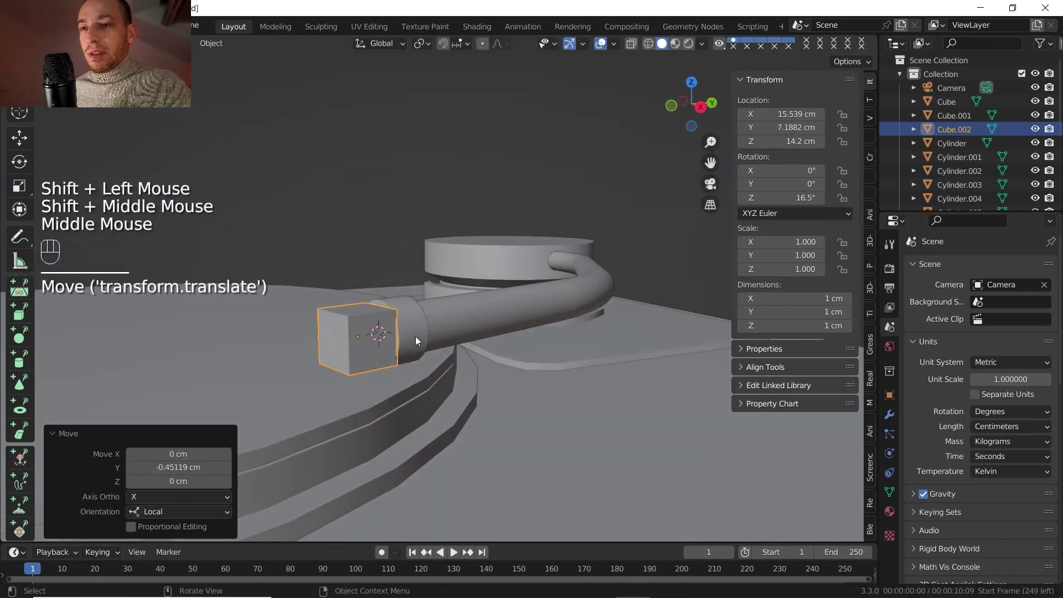
scroll(383, 358, "up", 1)
In Edit Mode, move the cube's front face back along local Y to about 0.26 cm, thinning it into a plate.
key("Tab")
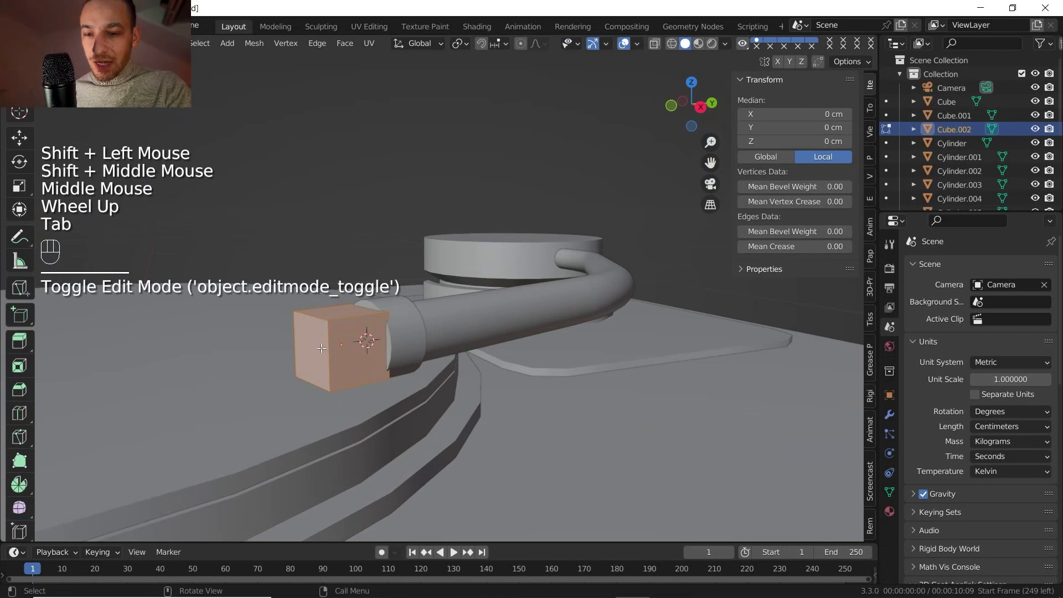
key("3")
left_click(371, 356)
key("g")
key("x")
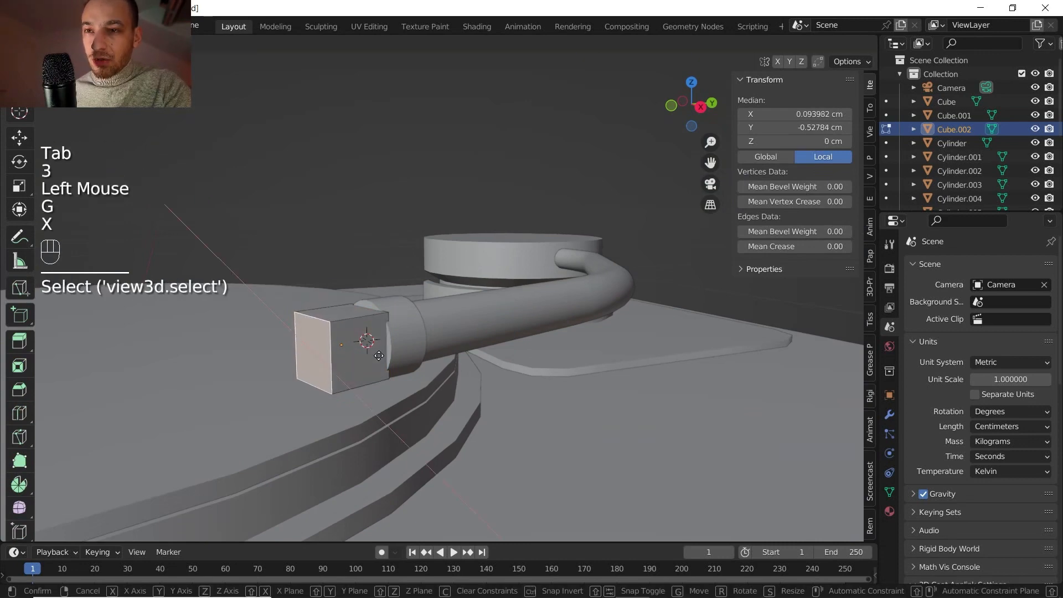
key("y")
key("y")
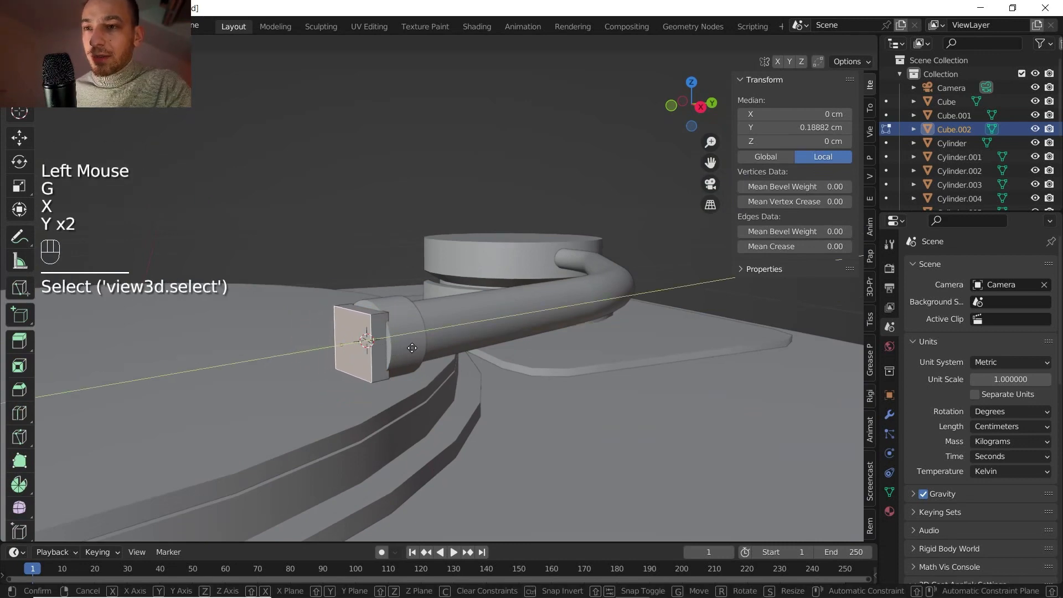
left_click(415, 347)
Select the plate's two opposite side faces and scale them along the local X axis to adjust its width.
left_click(385, 339)
middle_click_drag(384, 339, 493, 363)
middle_click_drag(493, 362, 576, 369)
double_click(468, 357)
middle_click_drag(468, 358, 382, 351)
left_click(528, 370, "shift")
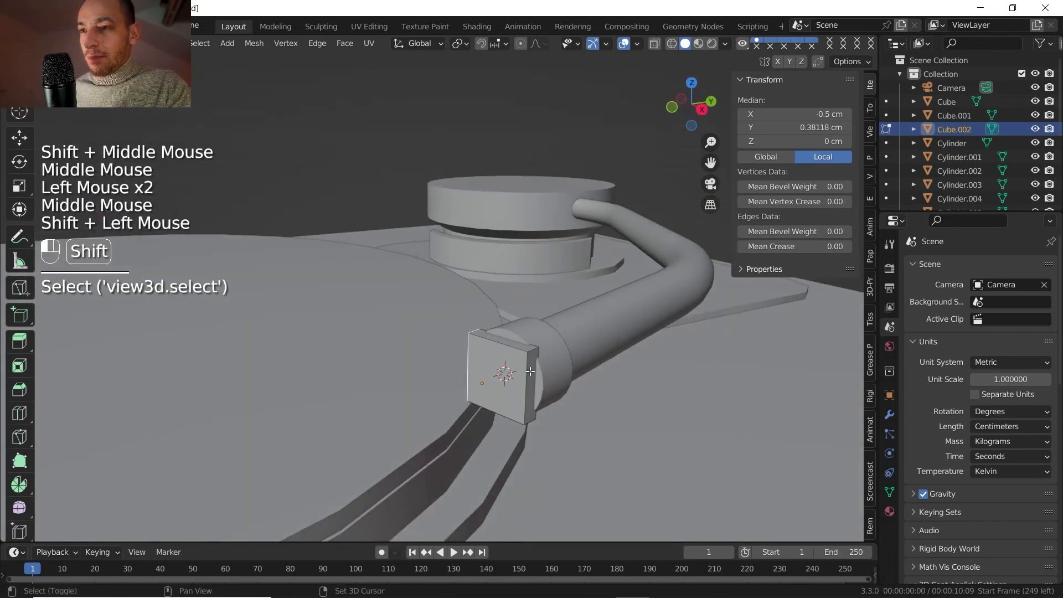
key("s")
key("x")
key("x")
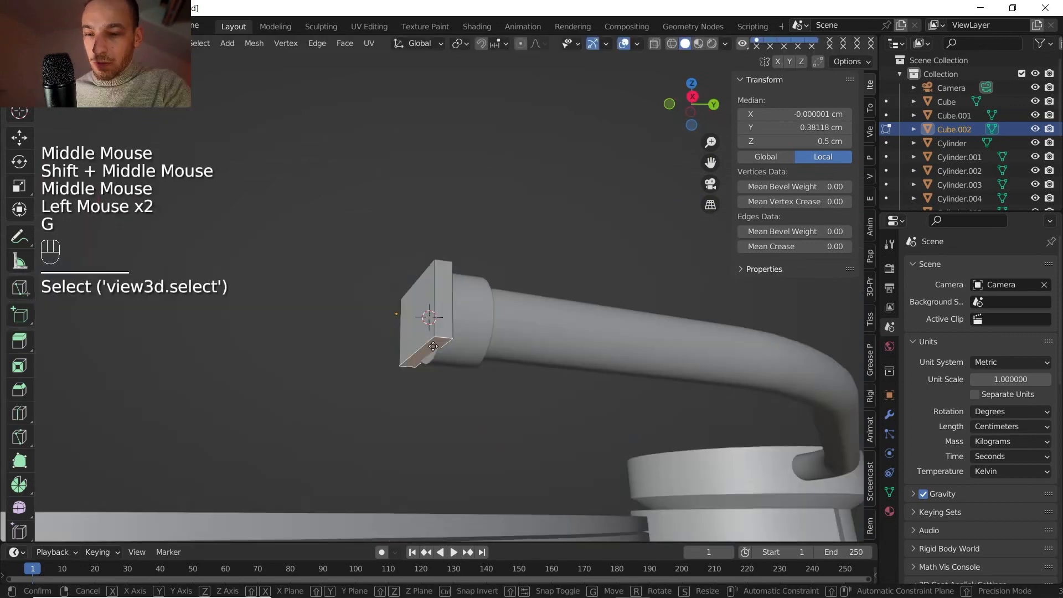
Lower the plate's bottom face about 0.31 cm along Z.
key("z")
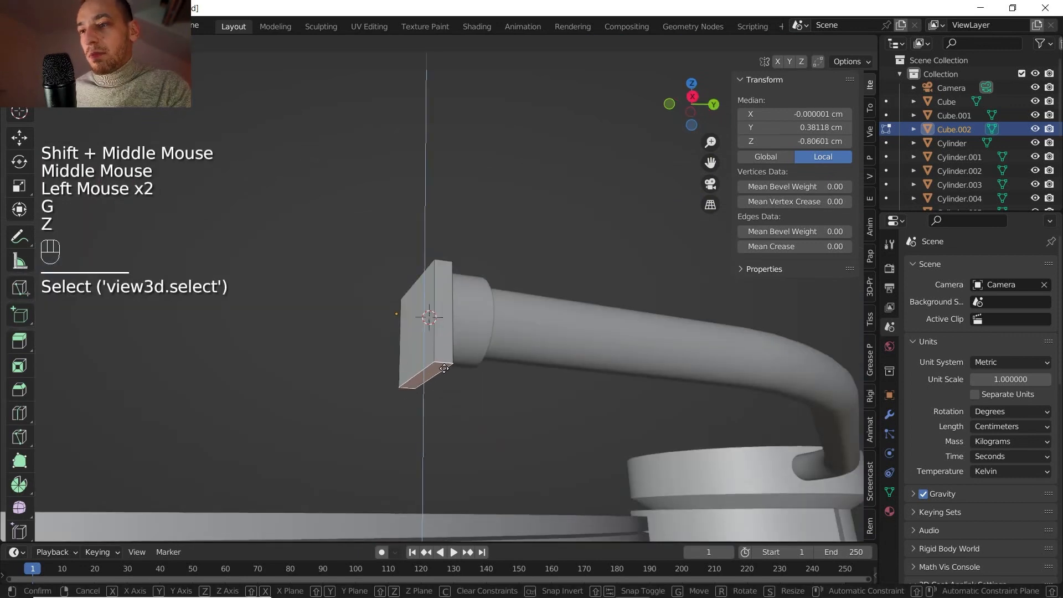
left_click(444, 368)
middle_click_drag(445, 369, 422, 61)
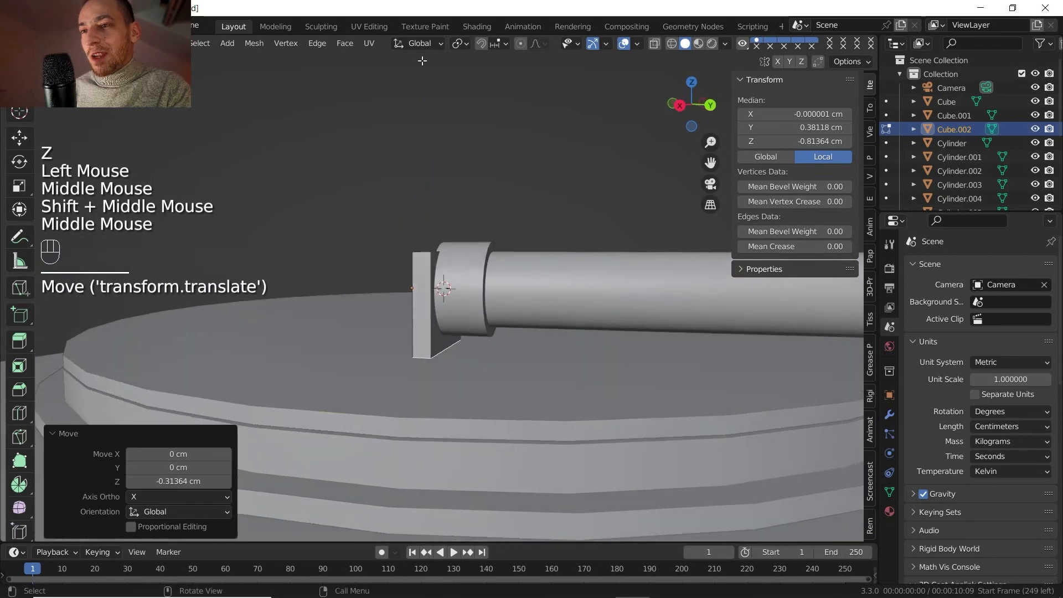
middle_click_drag(383, 205, 460, 282)
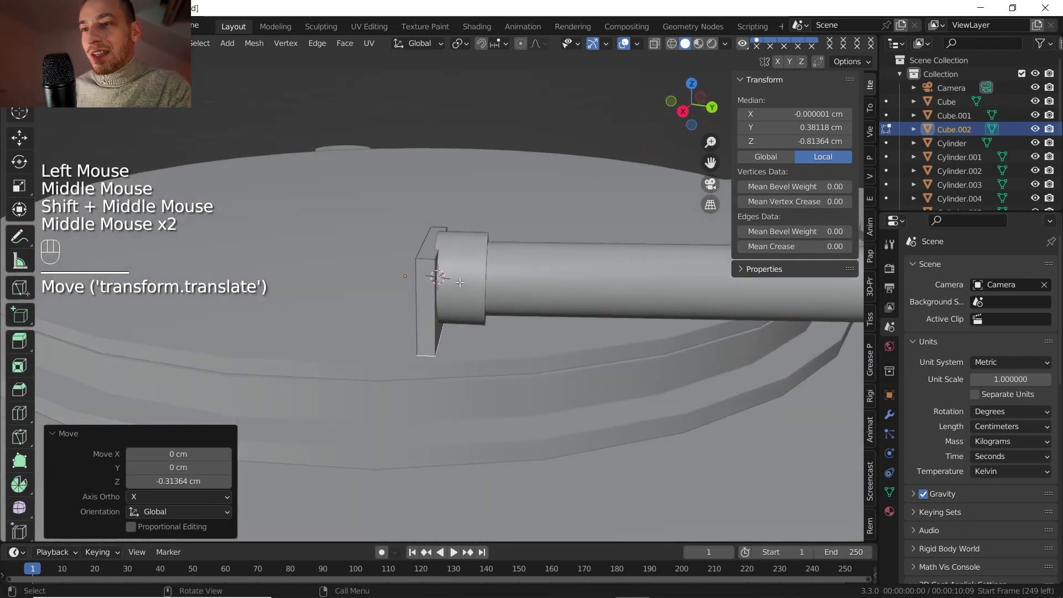
Raise the plate's top face about 0.32 cm along its local Z axis.
left_click(431, 233)
middle_click_drag(431, 233, 447, 253)
key("g")
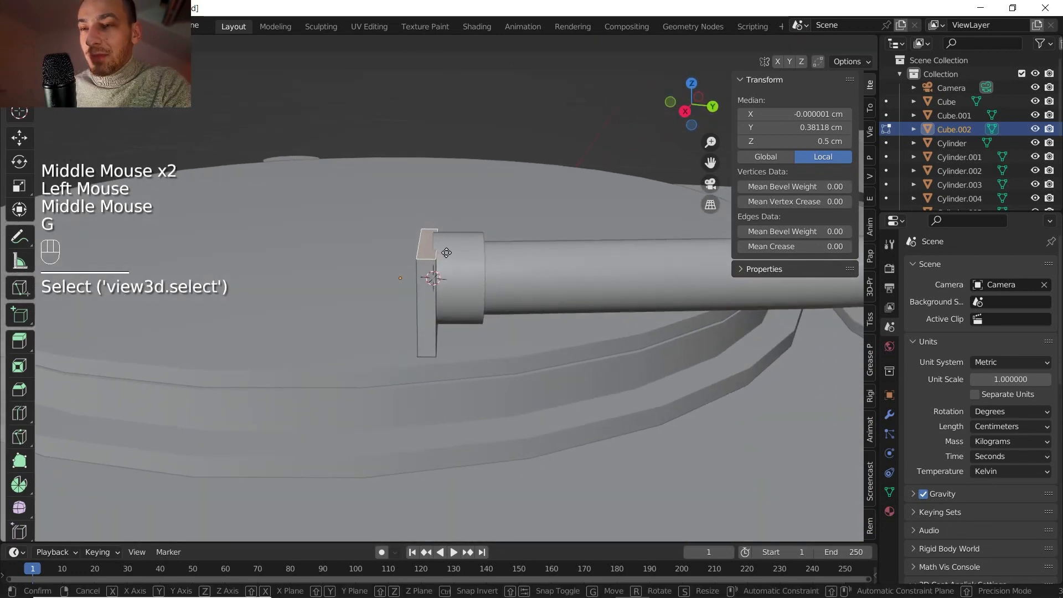
key("z")
key("z")
key("z")
key("z")
key("z")
key("z")
key("z")
key("z")
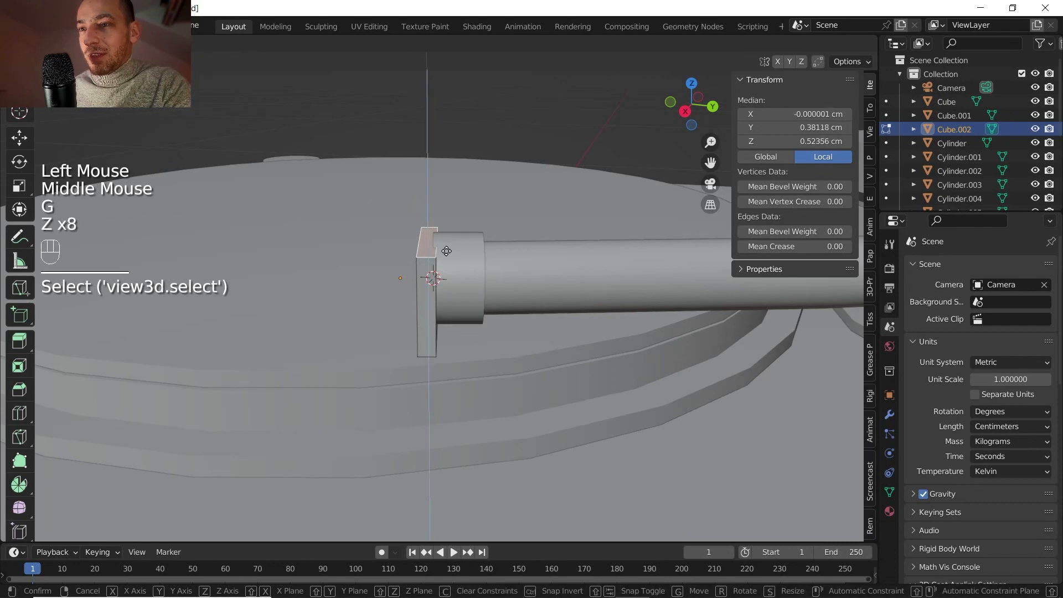
key("z")
key("z")
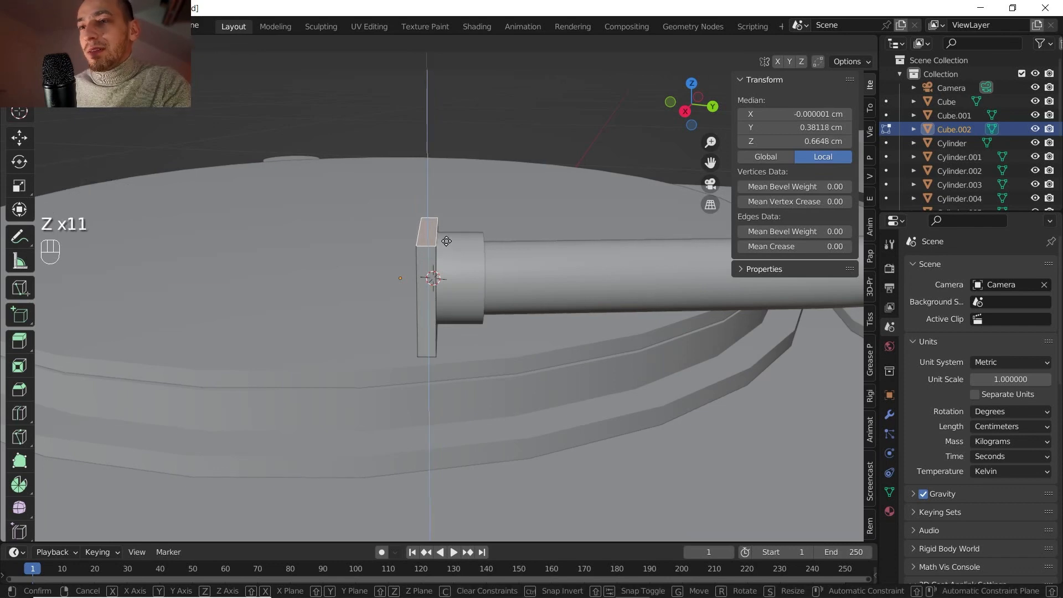
left_click(465, 229)
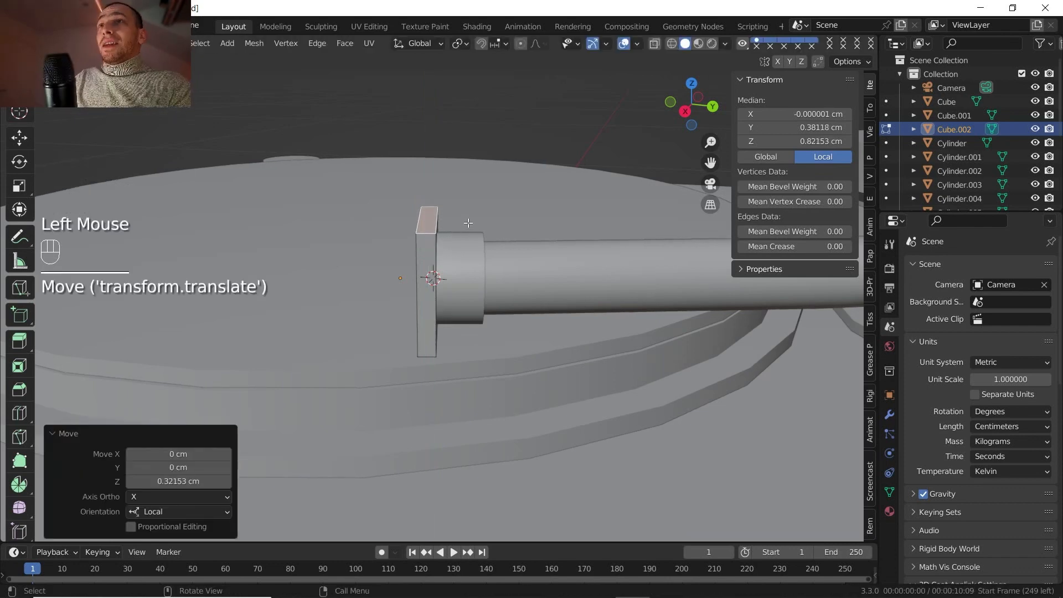
Add one horizontal loop cut around the plate and slide it close to the top edge.
middle_click_drag(469, 223, 435, 250)
scroll(500, 225, "down", 2)
middle_click_drag(435, 249, 412, 252, "shift")
middle_click_drag(413, 252, 403, 260)
scroll(403, 259, "up", 2)
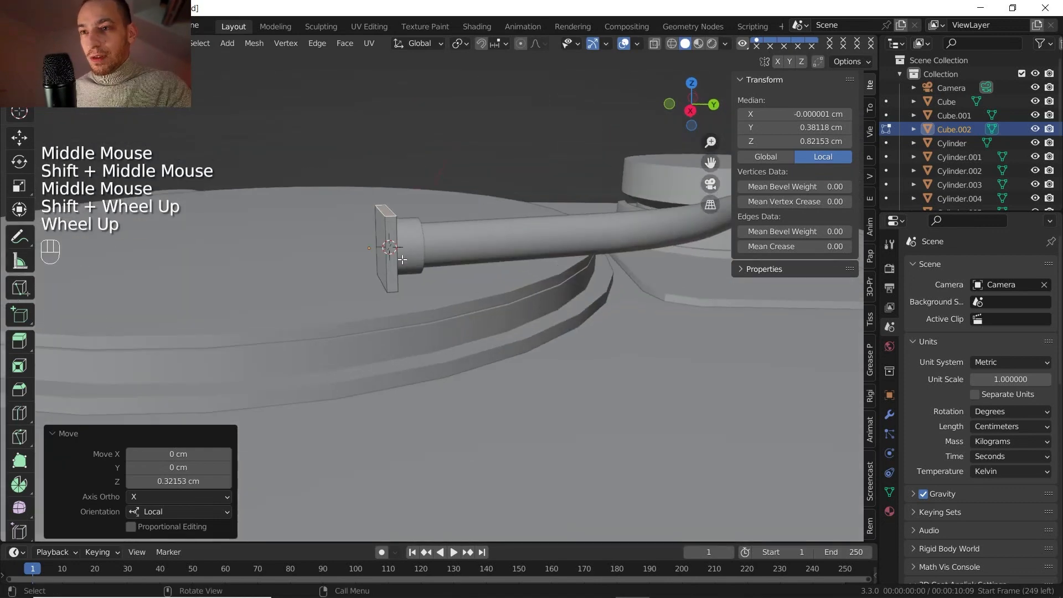
key("ctrl+r")
left_click_drag(403, 216, 381, 218)
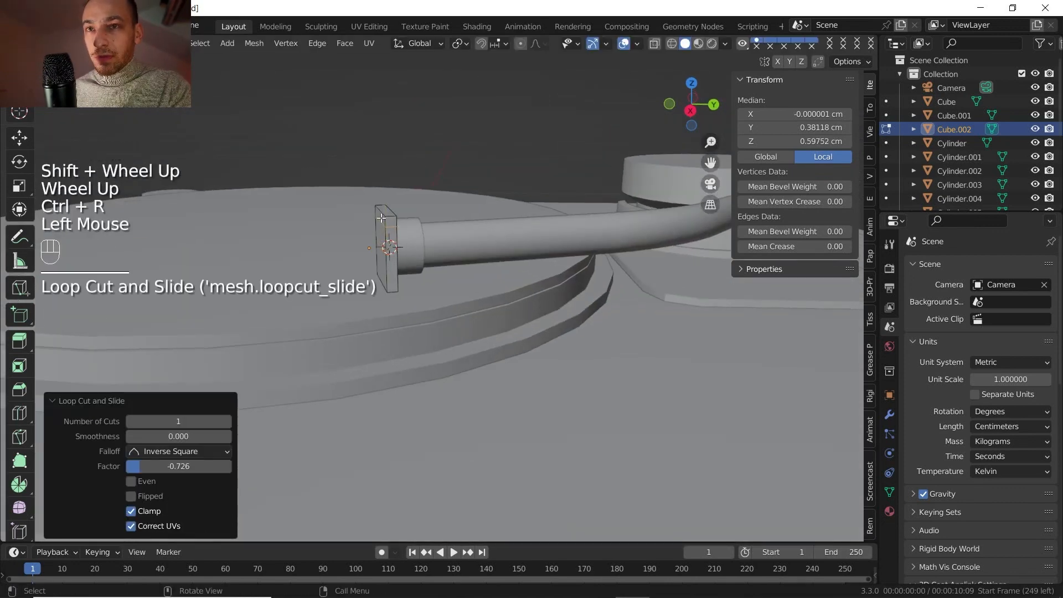
Extrude the narrow upper strip of the plate's front face about 4.8 cm forward, away from the tonearm.
key("3")
left_click(383, 213)
middle_click_drag(384, 213, 421, 221, "shift")
middle_click_drag(421, 222, 468, 260)
scroll(476, 233, "down", 2)
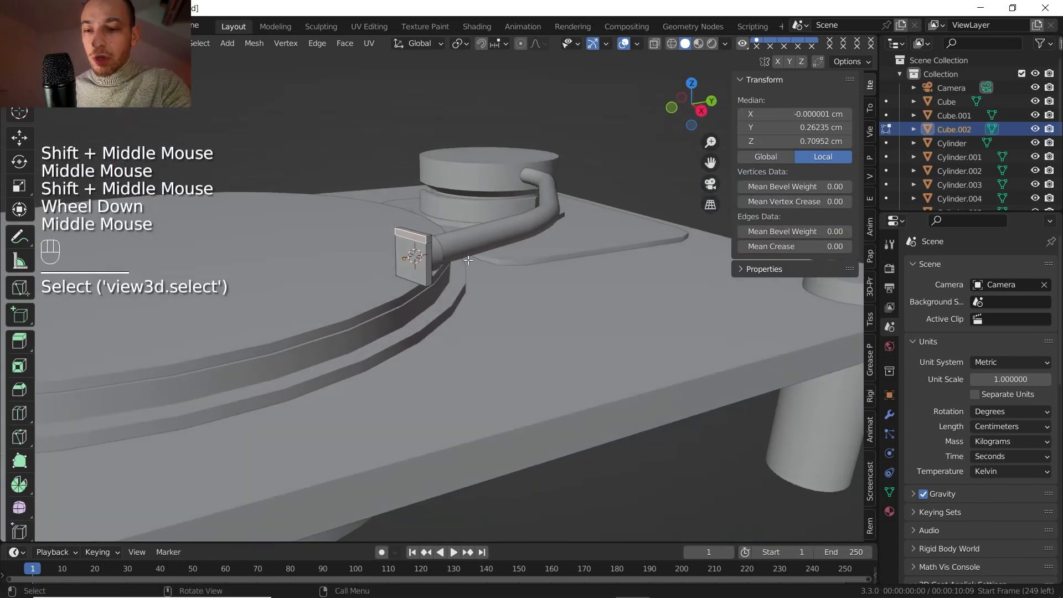
key("e")
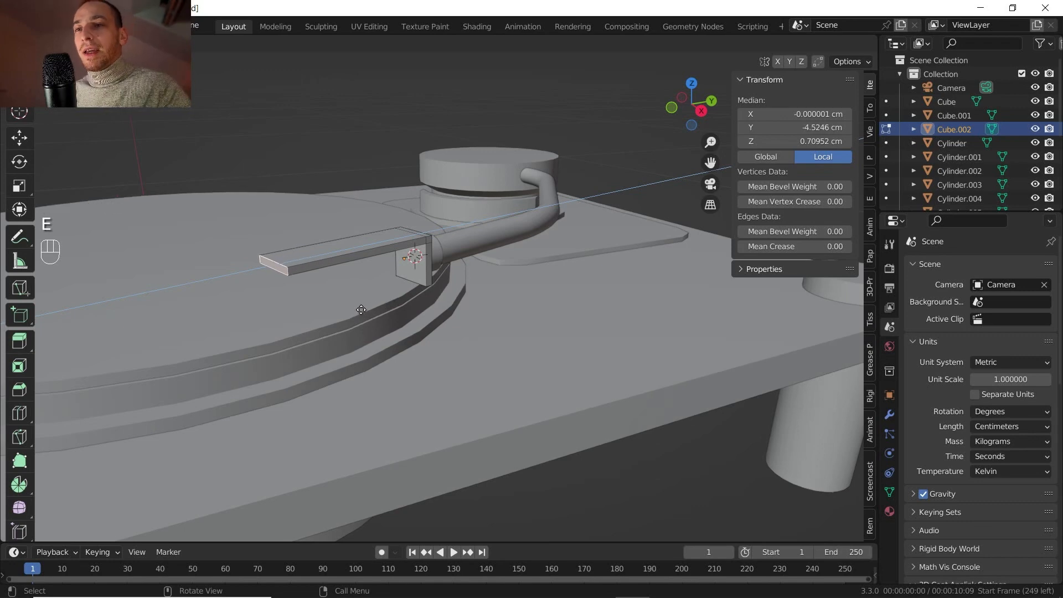
left_click(360, 308)
Pull the extruded strip's end face back about 0.2 cm along local Y and add a centred crosswise loop cut to the strip.
scroll(360, 309, "down", 2)
middle_click_drag(360, 310, 377, 355)
scroll(376, 356, "up", 1)
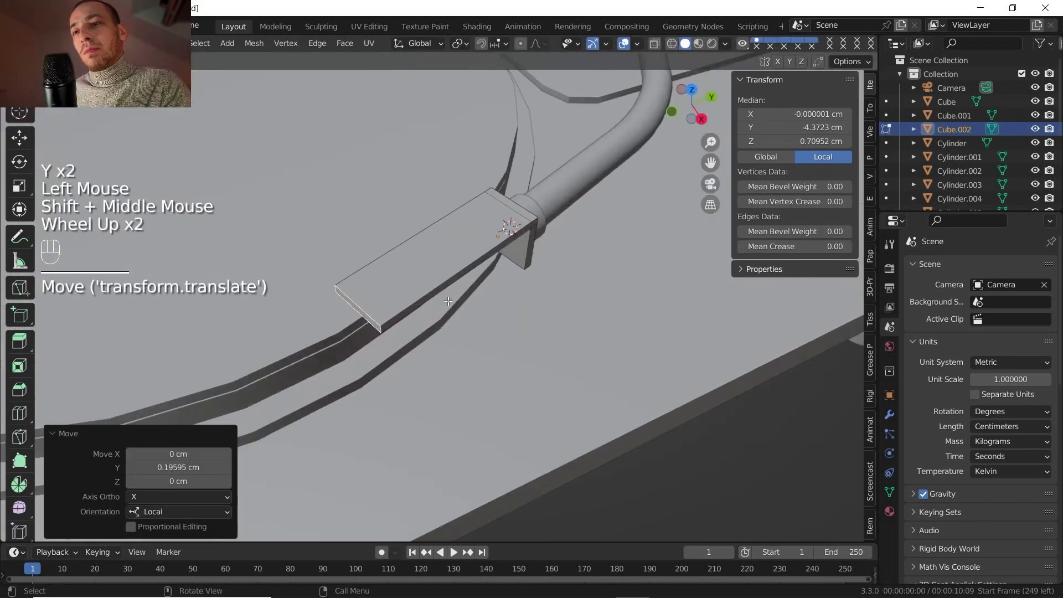
key("ctrl+r")
left_click(448, 271)
right_click(447, 301)
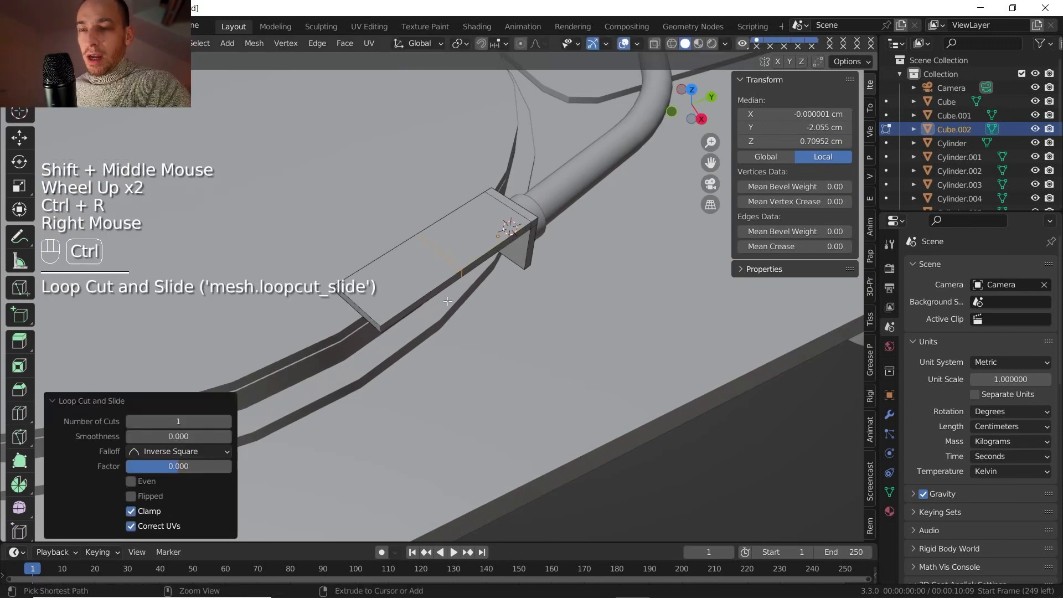
Add another crosswise loop cut to the headshell plate, just in front of the middle one, with a slide factor of 0.701.
key("ctrl+r")
left_click(436, 289)
left_click(453, 268)
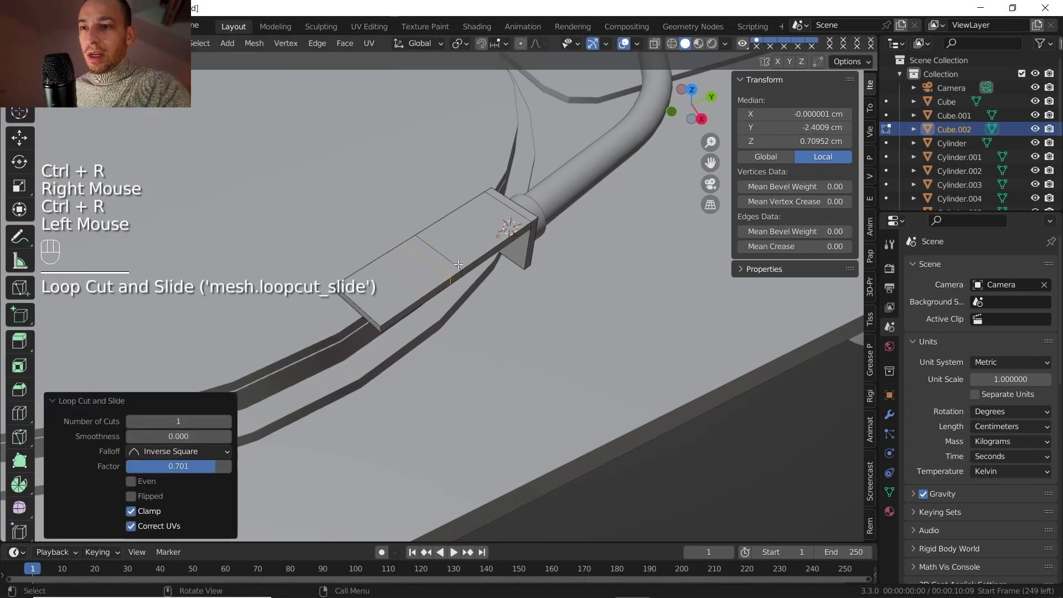
Select both side faces of the headshell's front section and scale them along local X by about 1.4 to widen it.
middle_click_drag(453, 269, 604, 268)
key("3")
left_click(420, 297)
left_click(409, 331, "shift")
middle_click_drag(408, 331, 392, 368)
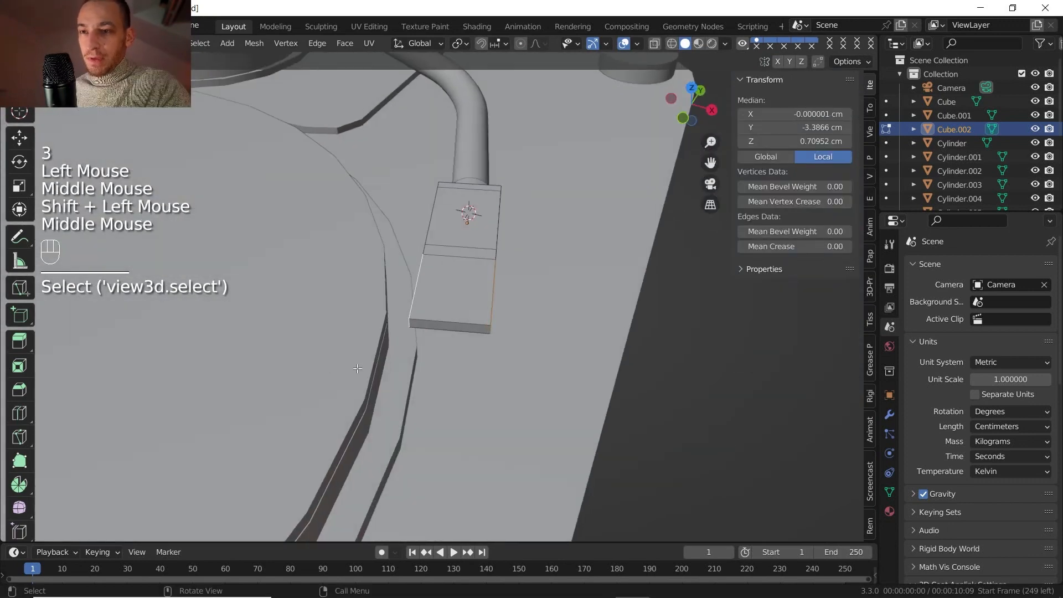
key("s")
key("x")
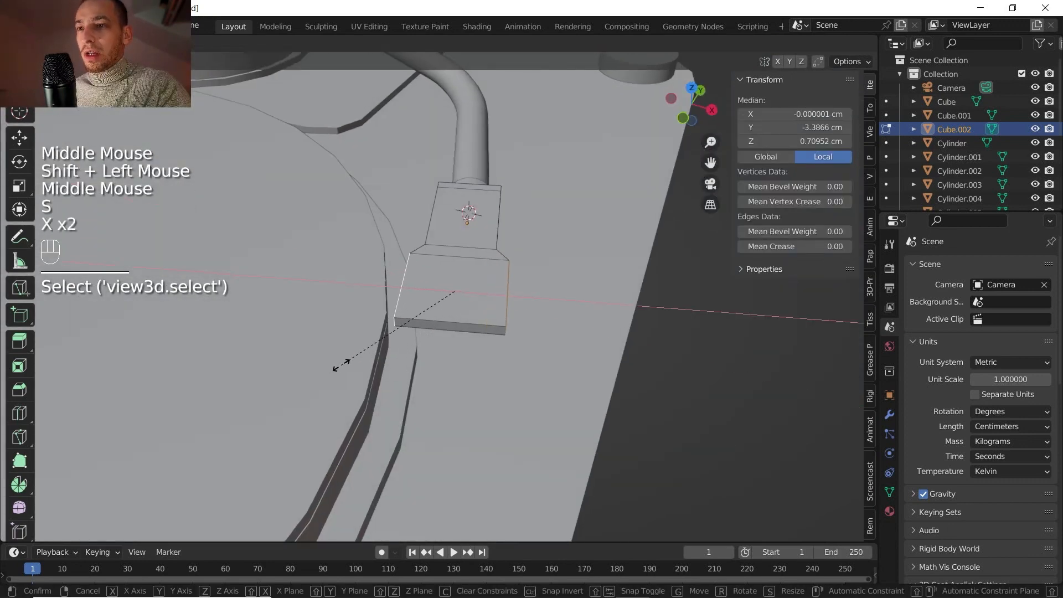
left_click(329, 368)
Add three evenly spaced lengthwise loop cuts along the headshell plate, leaving them centred without sliding.
scroll(329, 369, "down", 2)
middle_click_drag(329, 368, 376, 354)
middle_click_drag(377, 355, 399, 354)
middle_click_drag(399, 355, 416, 354, "shift")
middle_click_drag(416, 354, 428, 354)
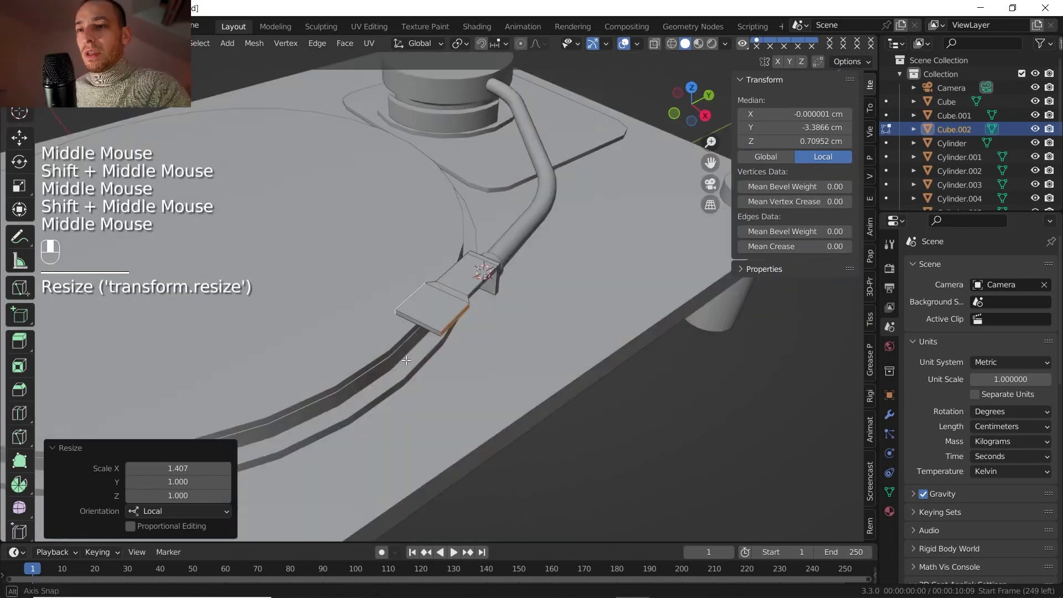
scroll(428, 353, "up", 3)
key("ctrl+r")
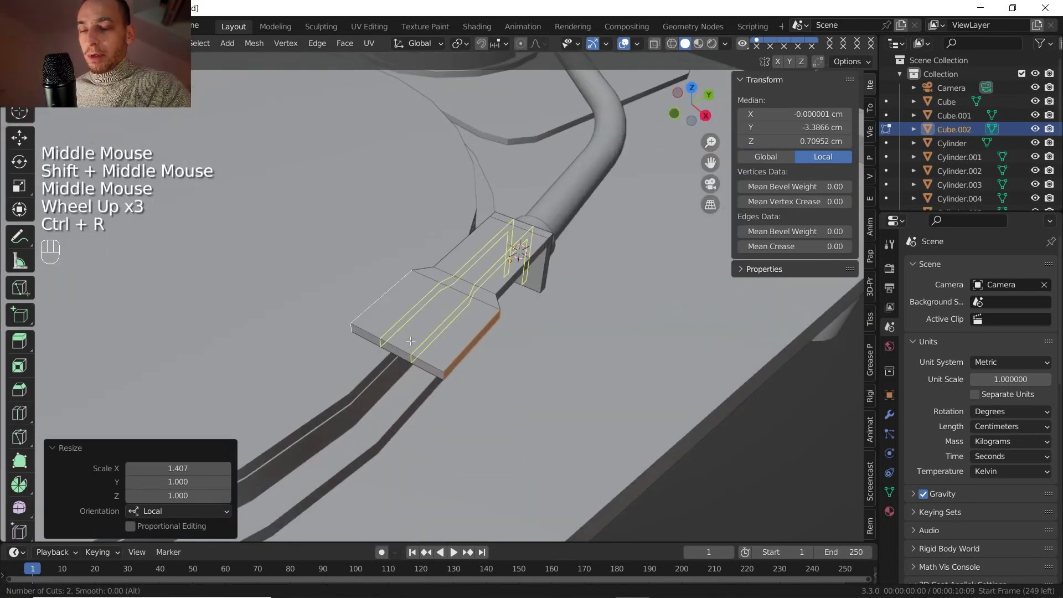
scroll(411, 341, "up", 1)
left_click(410, 340)
right_click(410, 341)
Move the inner vertical edges of the headshell's front end outward along local Y to form a rounded tip.
mouse_move(410, 340)
middle_mouse_down()
mouse_move(375, 342)
mouse_move(412, 359)
middle_mouse_up()
left_click(382, 345)
left_click(406, 355, "shift")
left_click(411, 358, "shift")
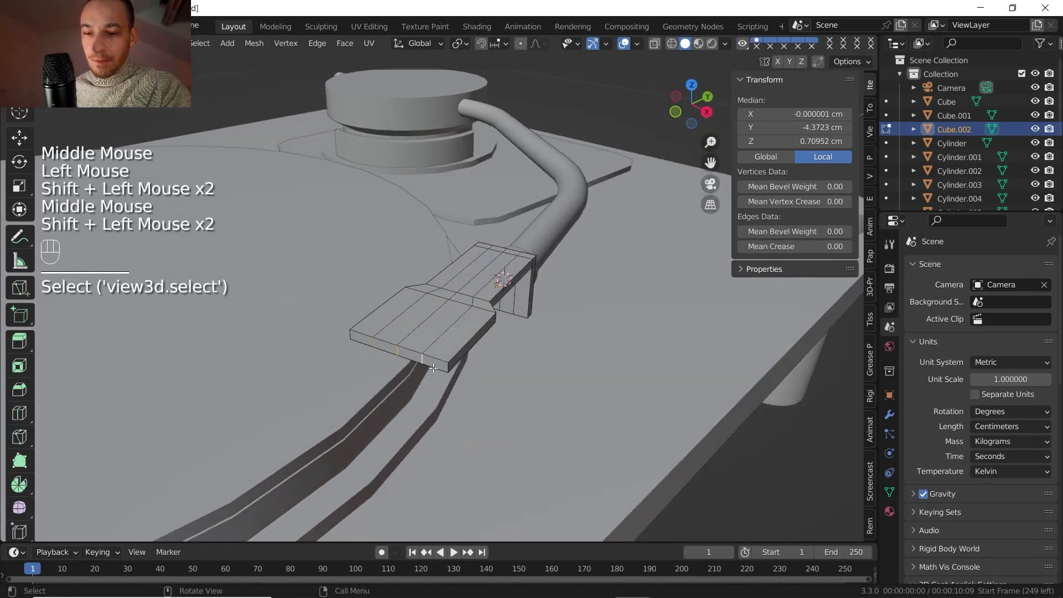
key("g")
key("y")
key("y")
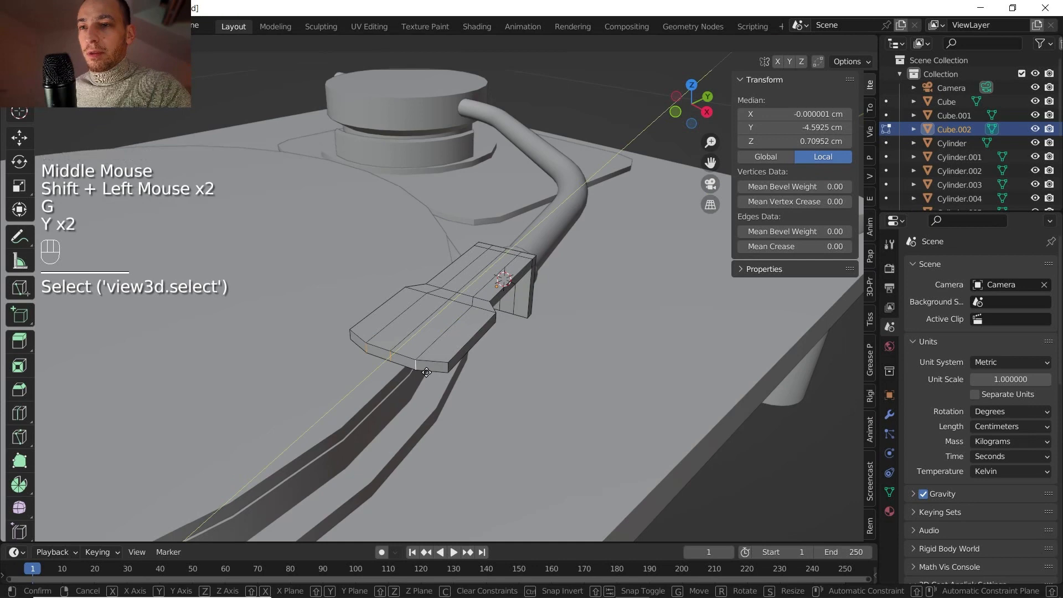
left_click(426, 372)
scroll(427, 372, "down", 2)
key("Tab")
Bevel the two outer lengthwise edge loops of the headshell with one segment and a width of about 0.156 cm.
middle_click_drag(425, 373, 414, 324)
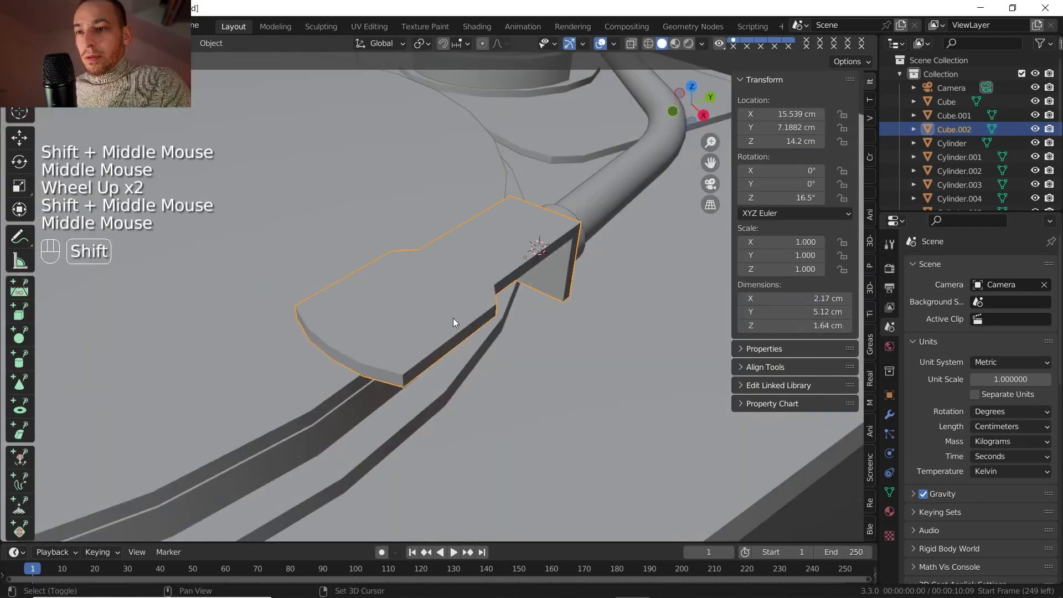
middle_click_drag(453, 318, 452, 299, "shift")
middle_click_drag(452, 299, 486, 318)
key("Tab")
scroll(414, 308, "up", 1)
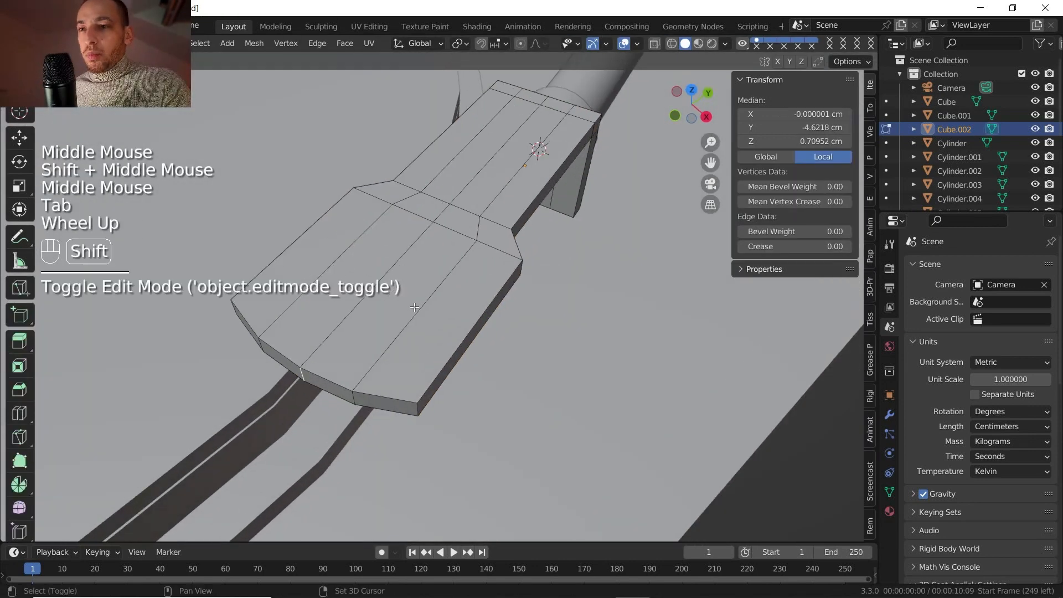
middle_click_drag(414, 307, 444, 164, "shift")
scroll(443, 162, "up", 1)
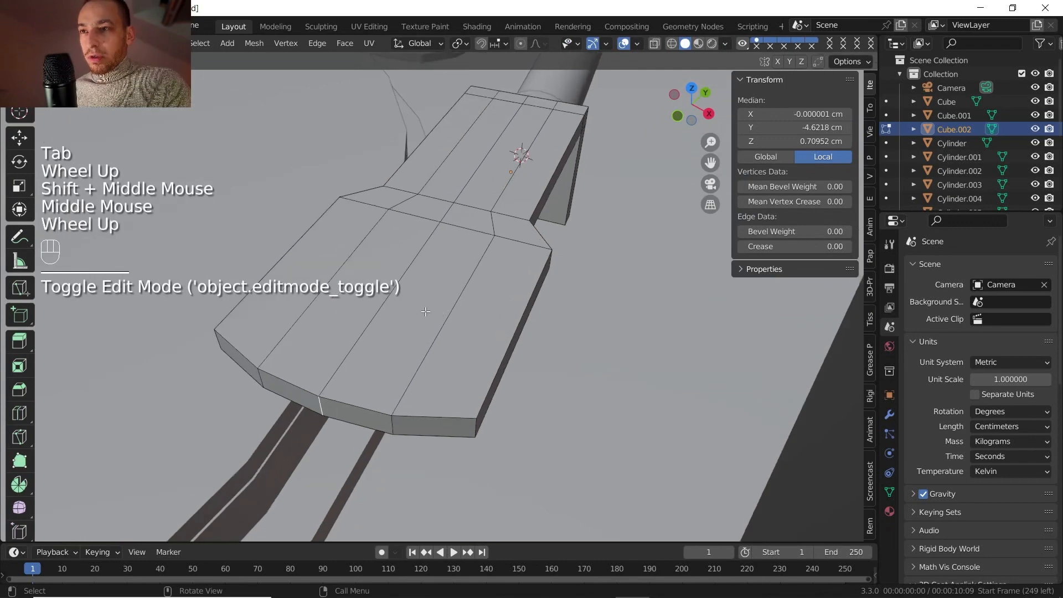
left_click(426, 357, "alt")
left_click(293, 326, "alt+shift")
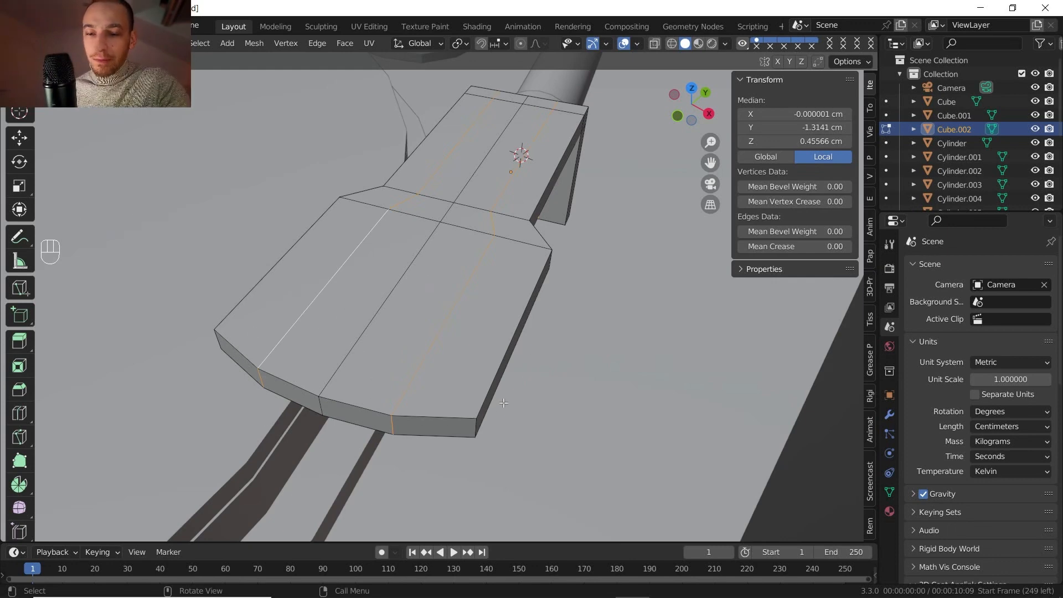
middle_click_drag(343, 325, 543, 425)
middle_click_drag(327, 288, 358, 350)
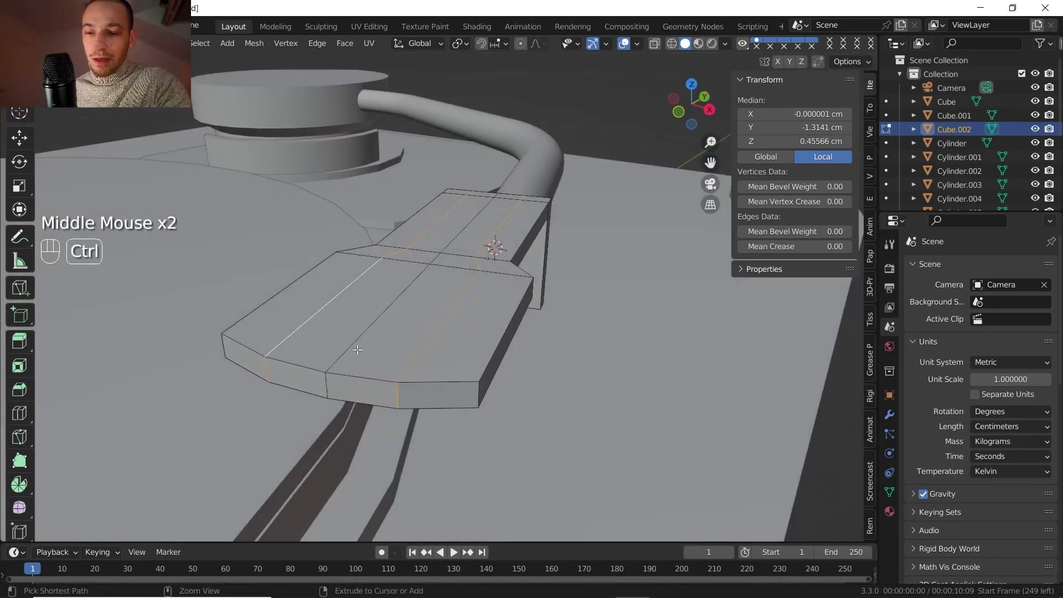
key("ctrl+b")
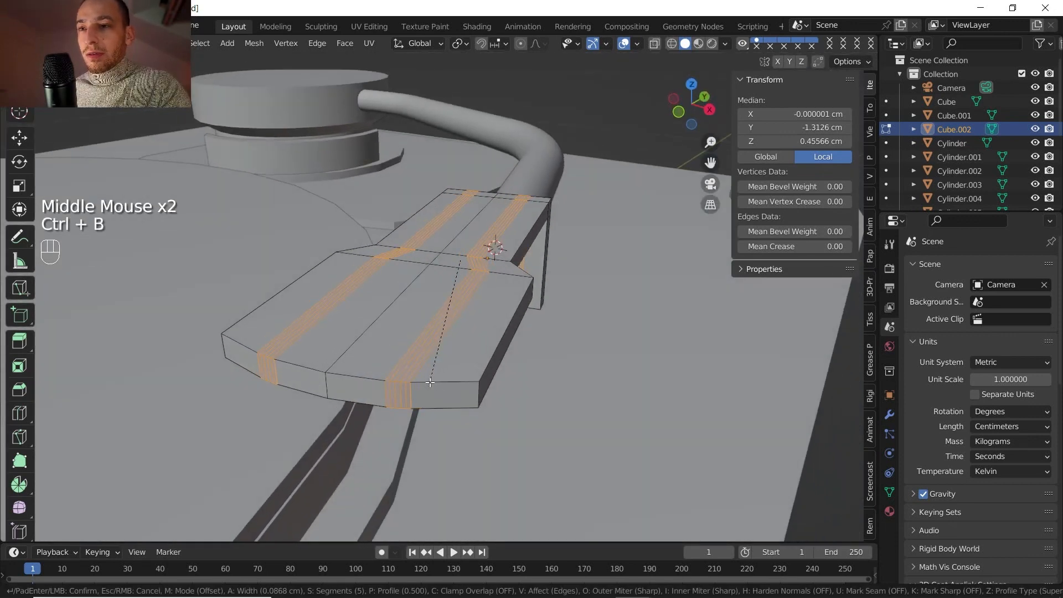
scroll(440, 386, "down", 2)
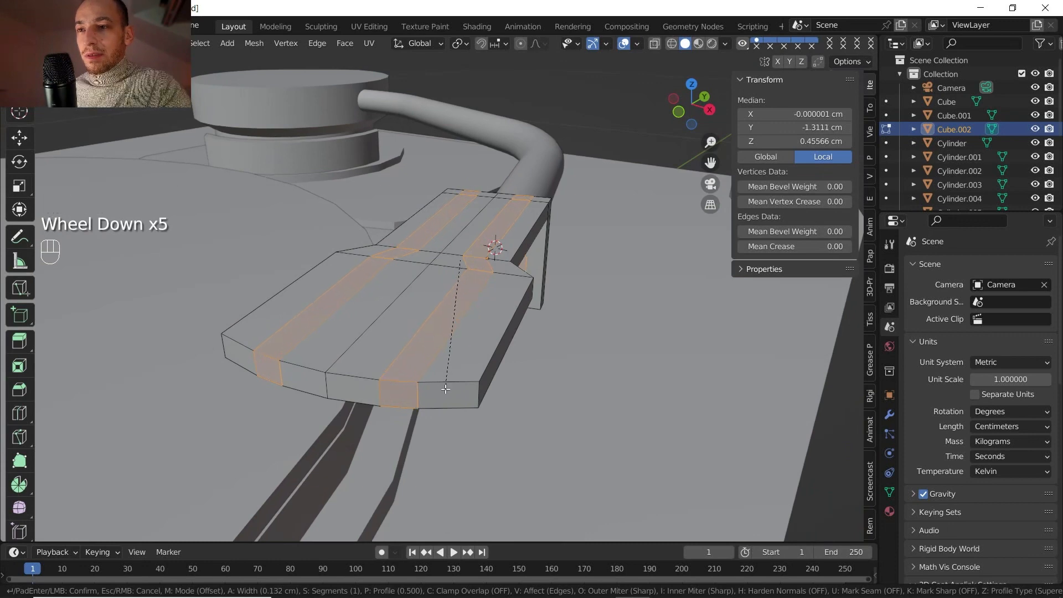
left_click(447, 391)
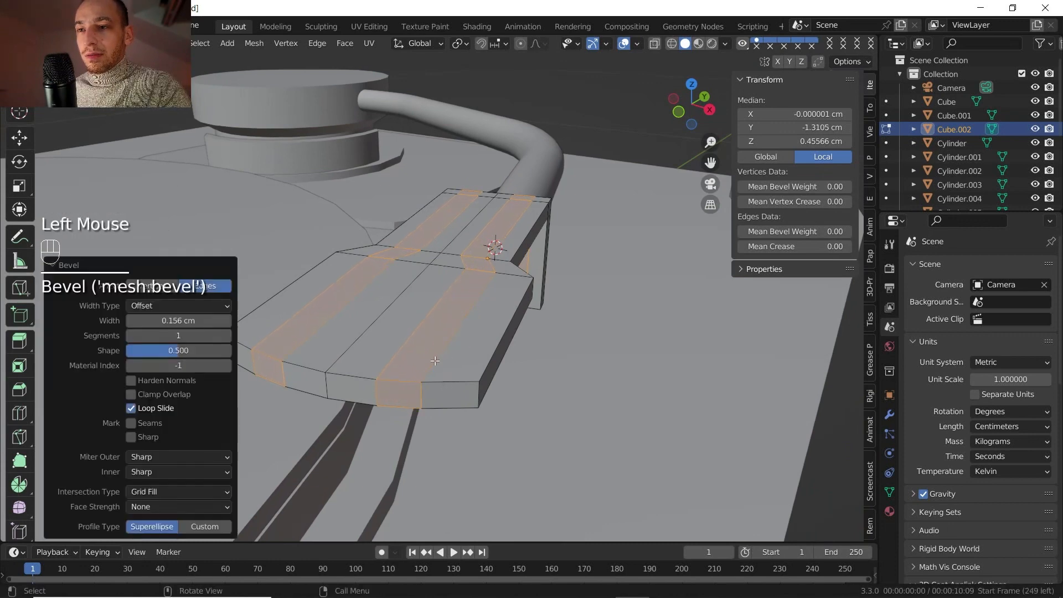
Add two crosswise loop cuts to the headshell's wide front section, one near its tip and one near its rear end.
scroll(443, 332, "down", 1)
middle_click_drag(441, 289, 379, 287)
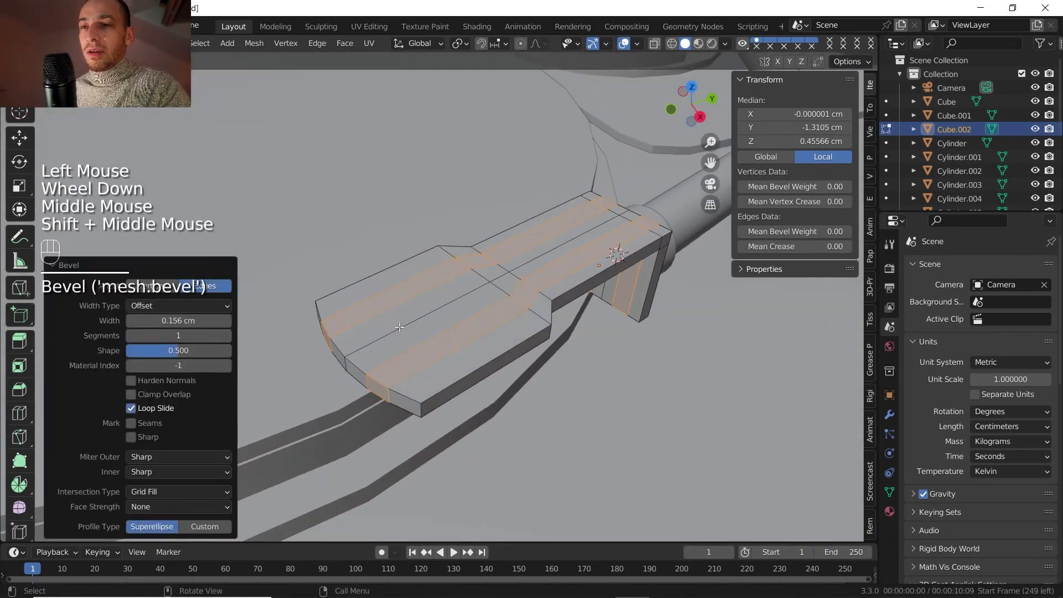
middle_click_drag(399, 328, 416, 357)
key("ctrl+r")
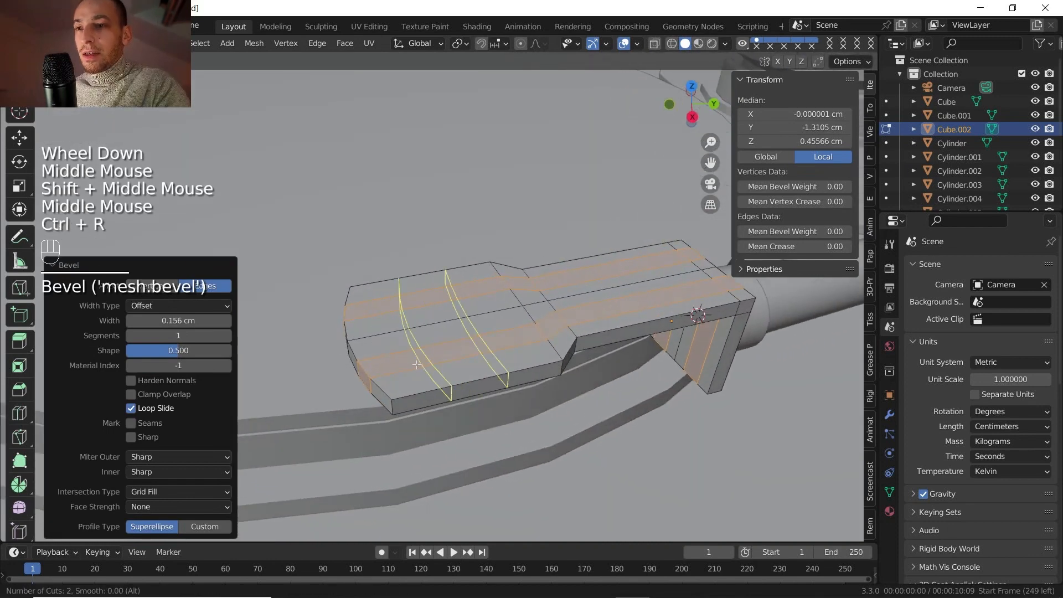
left_click(417, 364)
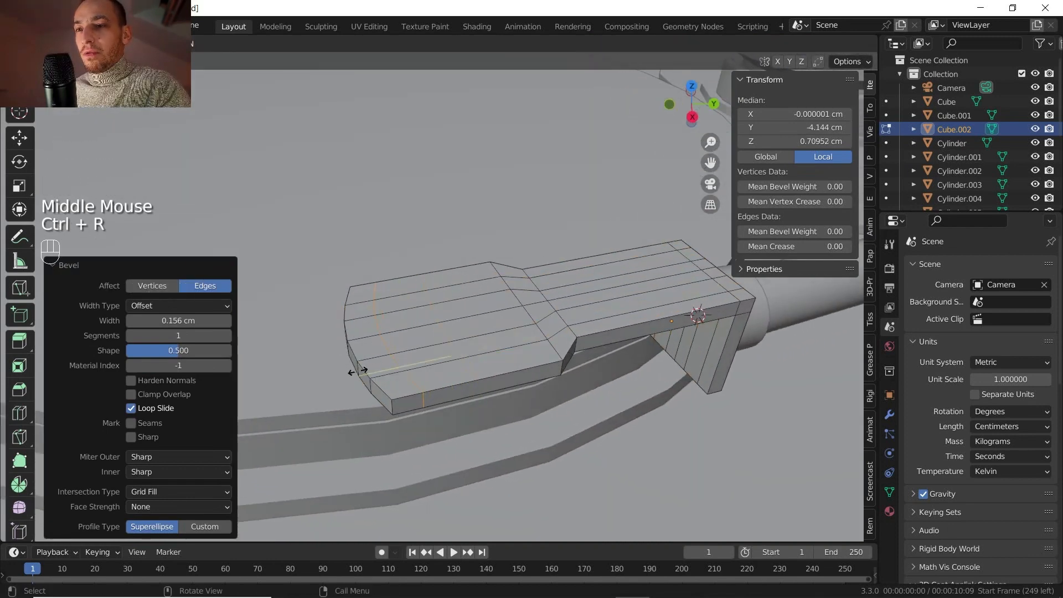
left_click(358, 371)
key("ctrl+r")
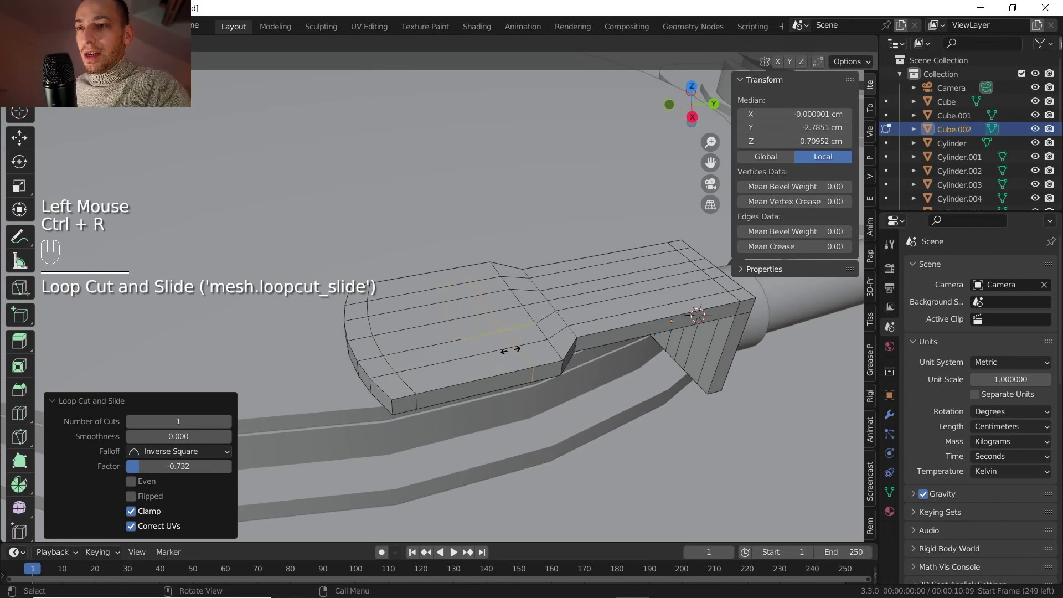
left_click(506, 350)
Select the upper and lower faces of the beveled strip on the headshell's positive X side and bridge them with LoopTools into a slot.
middle_click_drag(481, 357, 476, 354, "shift")
middle_click_drag(476, 353, 459, 382)
key("3")
left_click(471, 350)
left_click(442, 306, "shift")
right_click(460, 383)
mouse_move(485, 241)
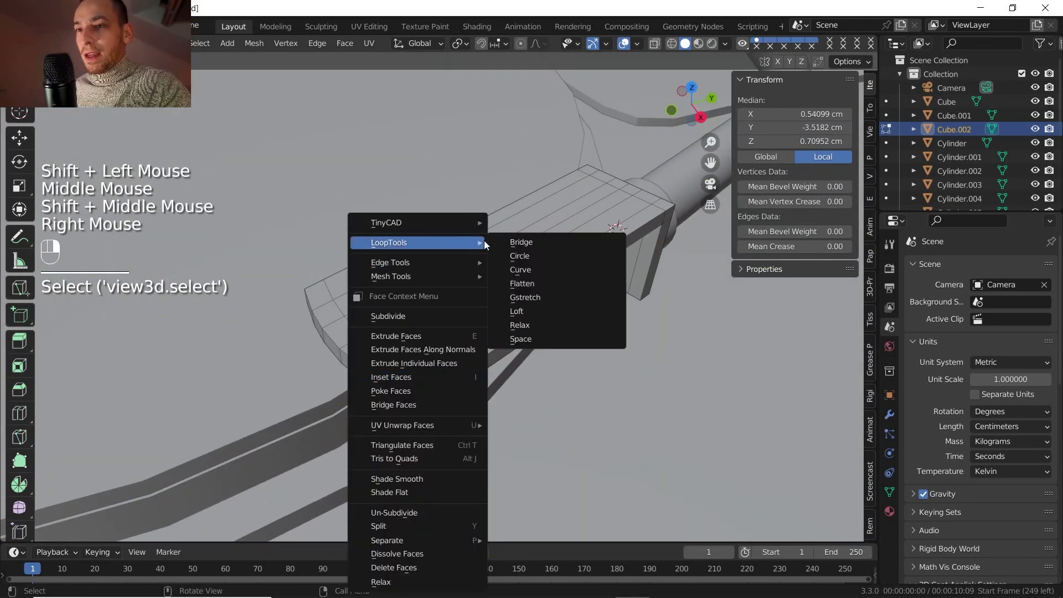
left_click(528, 243)
Bridge the matching upper and lower strip faces on the headshell's other side with LoopTools to cut the second slot, and leave edit mode.
scroll(476, 313, "up", 3)
middle_click_drag(477, 313, 499, 283)
middle_click_drag(498, 282, 556, 268, "shift")
left_click(382, 254)
left_click(326, 265)
middle_click_drag(325, 265, 365, 172)
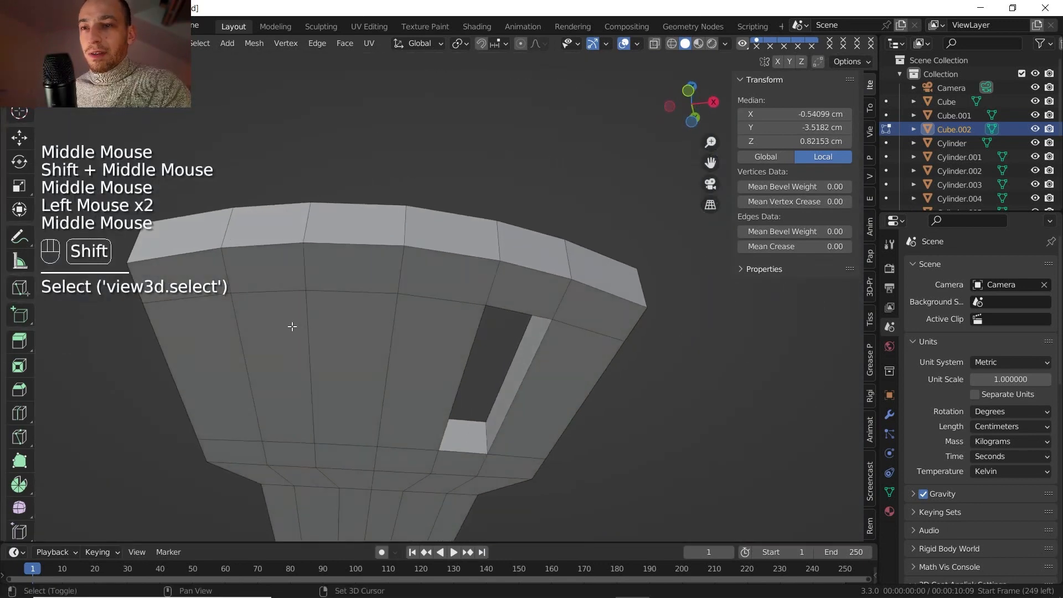
left_click(292, 327, "shift")
middle_click_drag(292, 327, 383, 242)
right_click(383, 242)
mouse_move(383, 241)
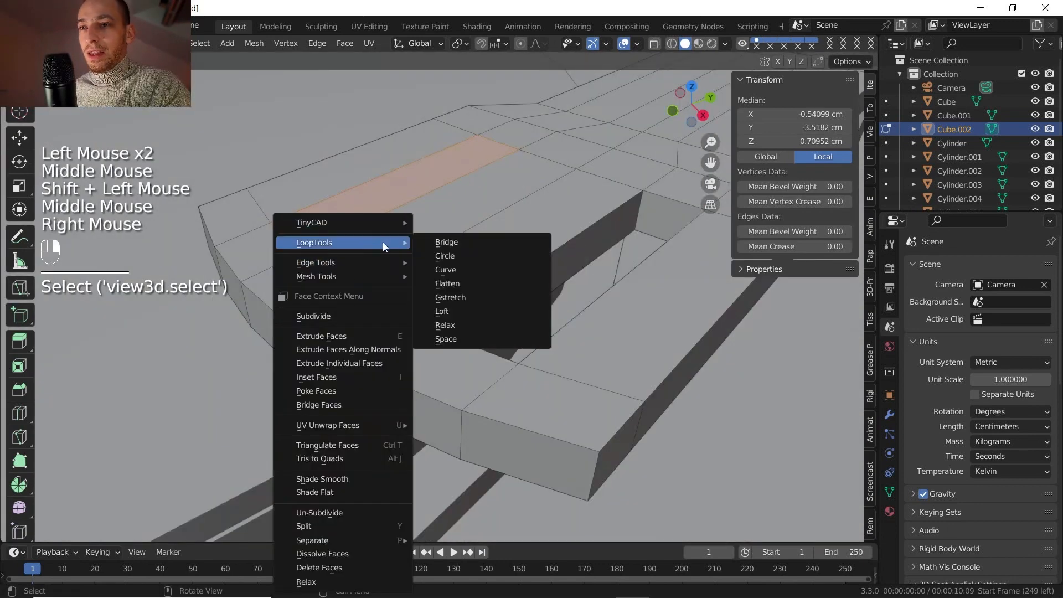
left_click(452, 244)
scroll(492, 286, "down", 4)
key("Tab")
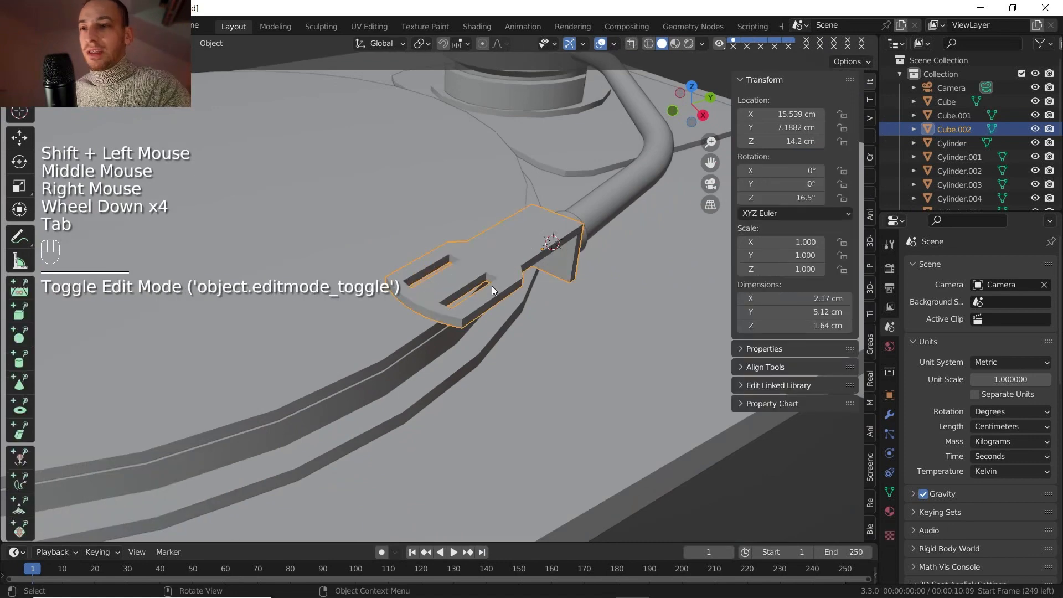
Add a 24-vertex cylinder mesh at the 3D cursor with a 0.5 cm radius and 6 cm depth.
scroll(492, 286, "down", 2)
middle_click_drag(491, 286, 469, 382, "shift")
middle_click_drag(468, 382, 477, 293, "shift")
scroll(400, 367, "down", 2)
scroll(432, 293, "up", 2)
mouse_move(432, 294)
middle_mouse_down("shift")
mouse_move(420, 294)
mouse_move(451, 288)
middle_mouse_up("shift")
scroll(452, 289, "down", 1)
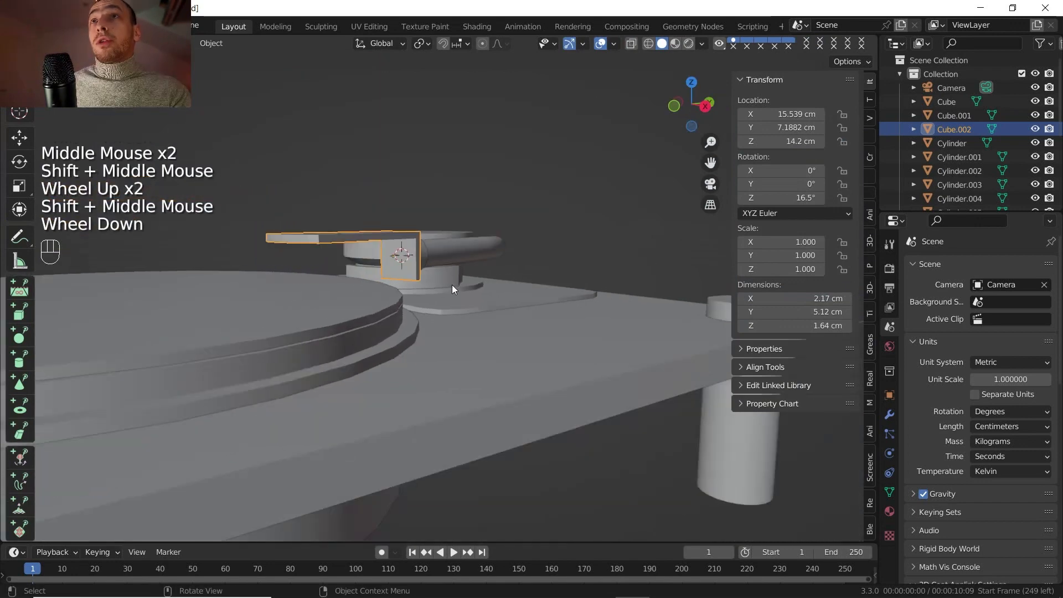
key("shift+a")
mouse_move(447, 280)
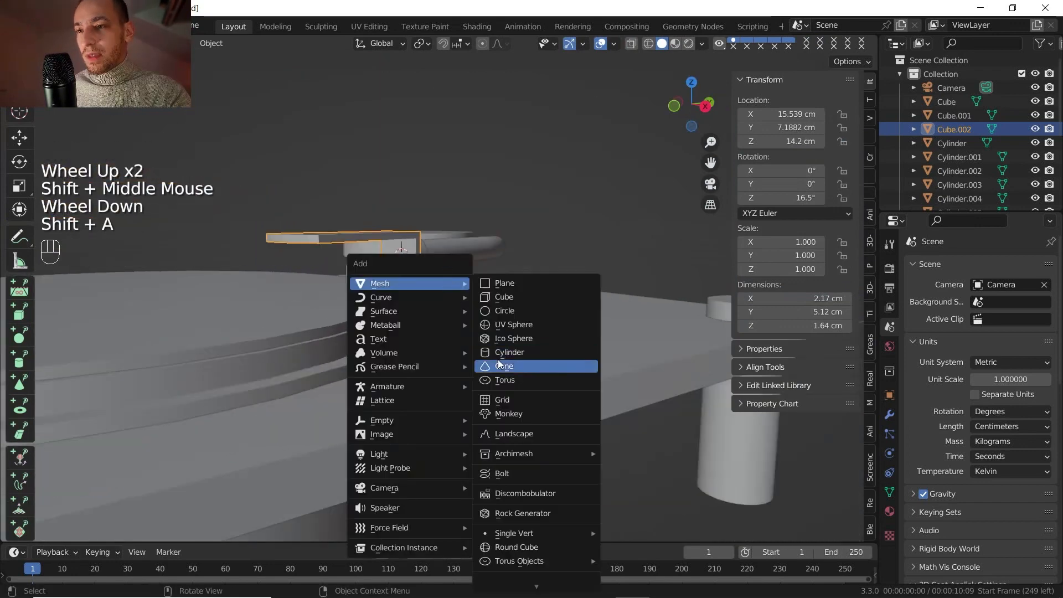
left_click(497, 360)
Select the headshell in the top view and check its Z rotation value.
scroll(471, 319, "down", 1)
middle_click_drag(471, 318, 430, 327)
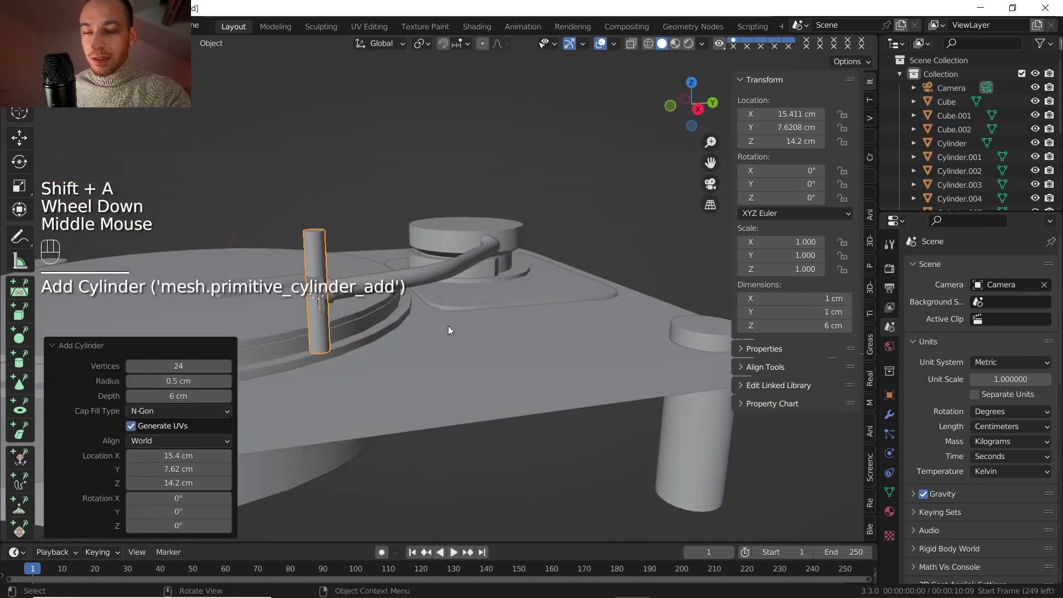
middle_click_drag(308, 374, 480, 343, "shift")
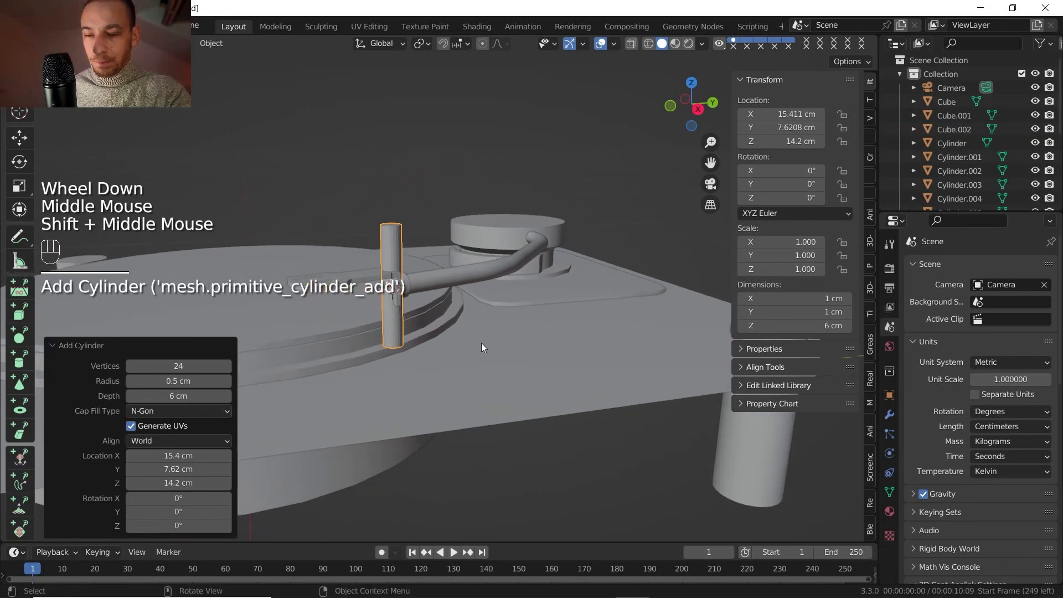
left_click(692, 82)
left_click(518, 410)
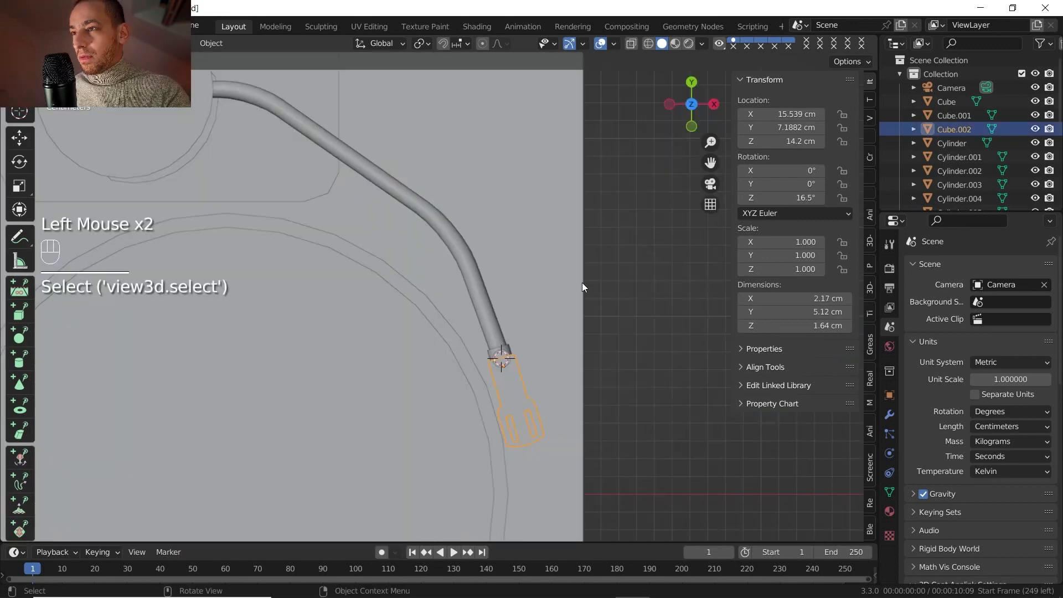
left_click(807, 198)
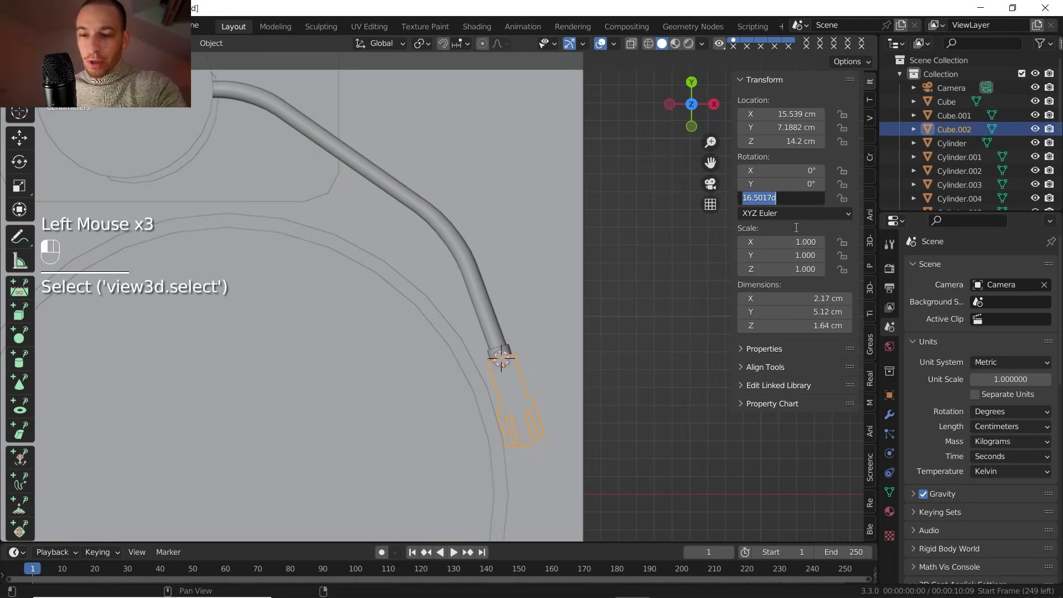
left_click(502, 357)
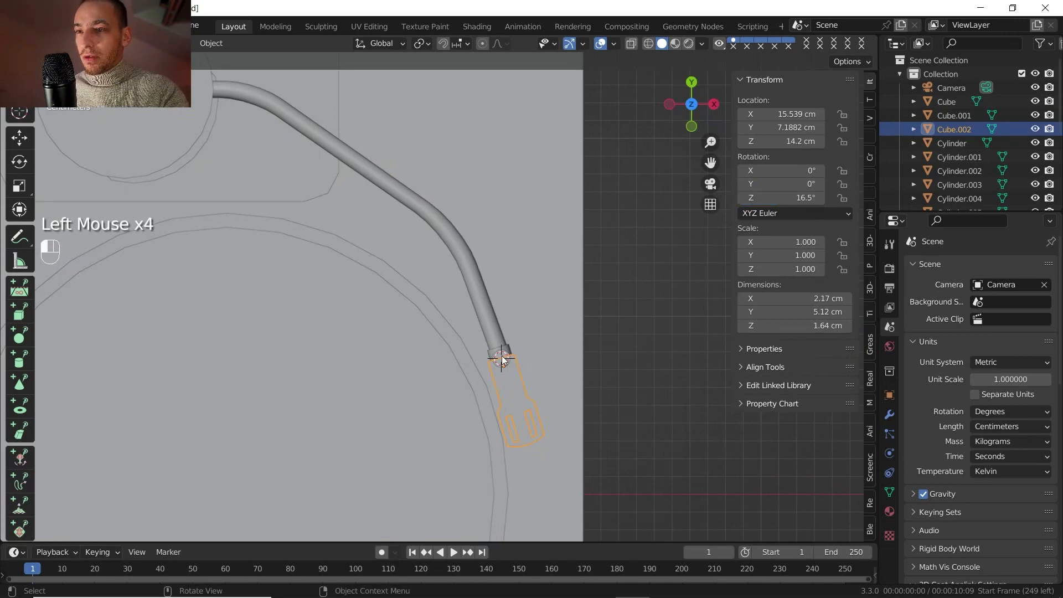
Rotate the new cylinder 90° about the X axis in the side view so that it lies horizontally.
left_click(715, 104)
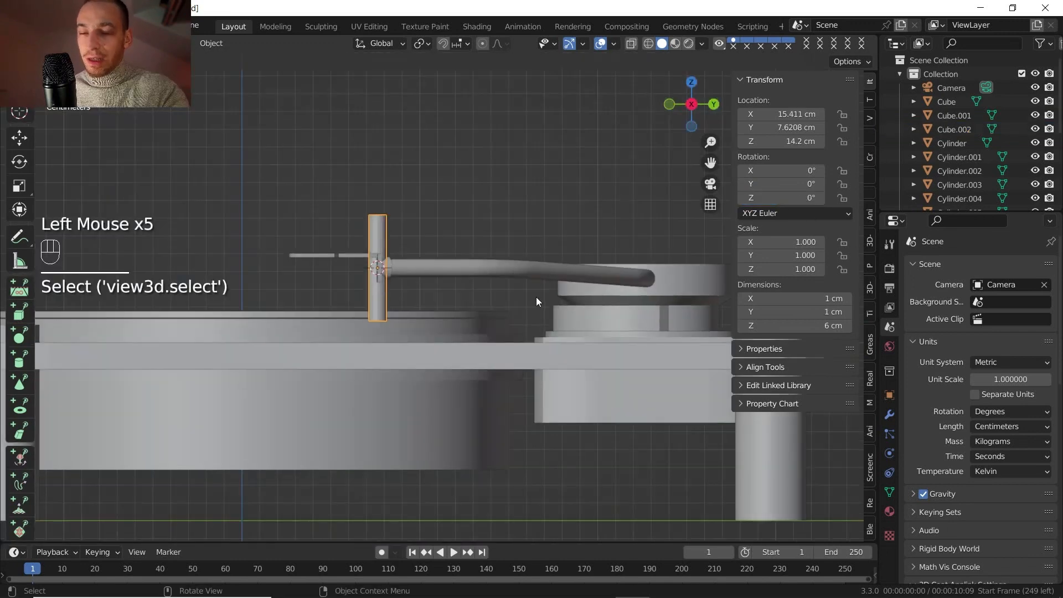
key("r")
key("x")
key("ctrl")
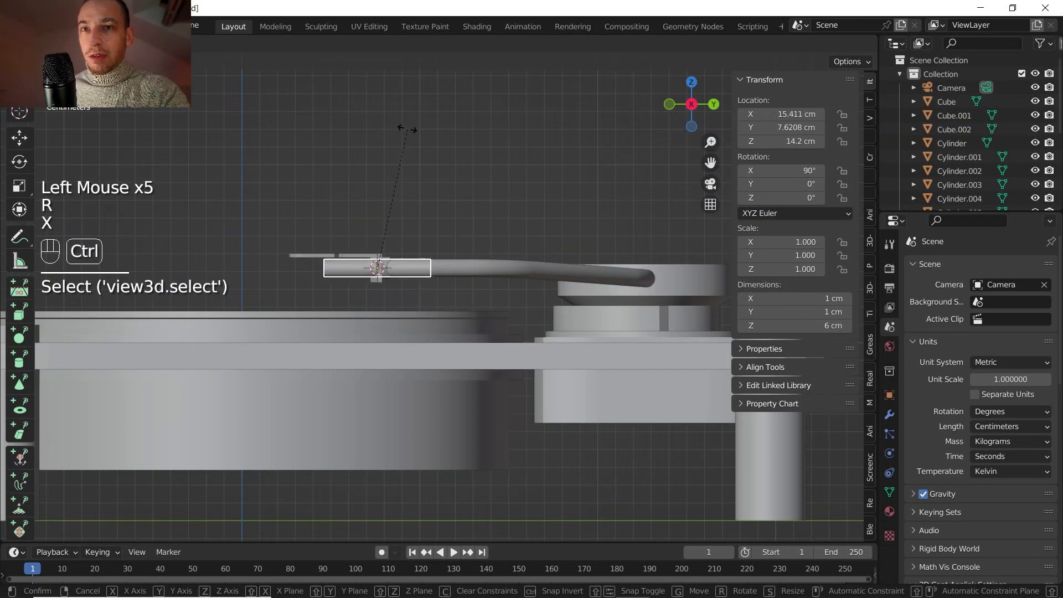
left_click(411, 141, "ctrl")
Set the cylinder's Z rotation to 16.5°.
left_click(781, 198)
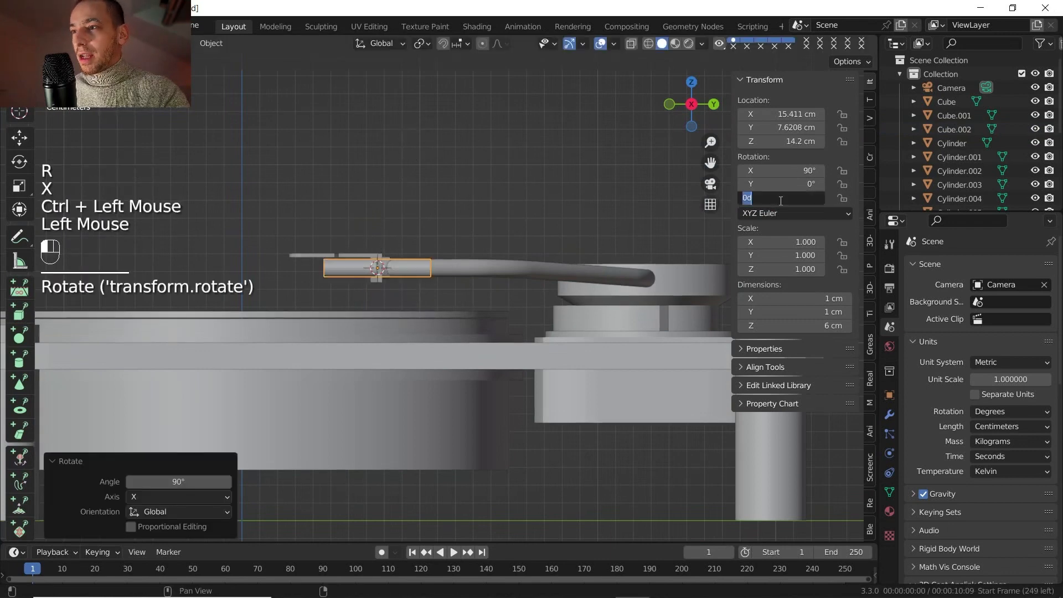
key("shift")
type("16.")
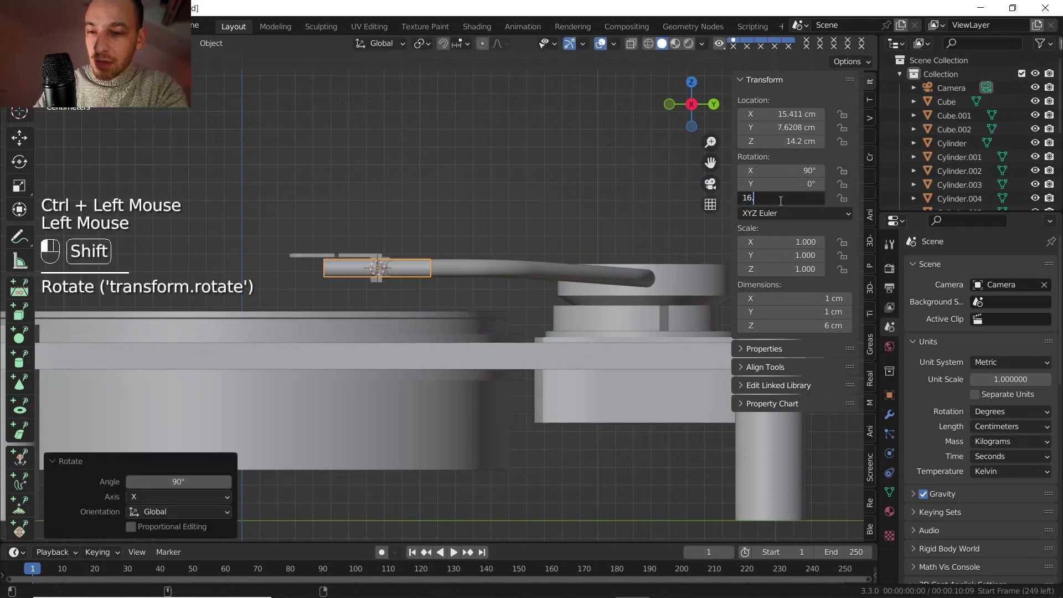
type("5")
key("Return")
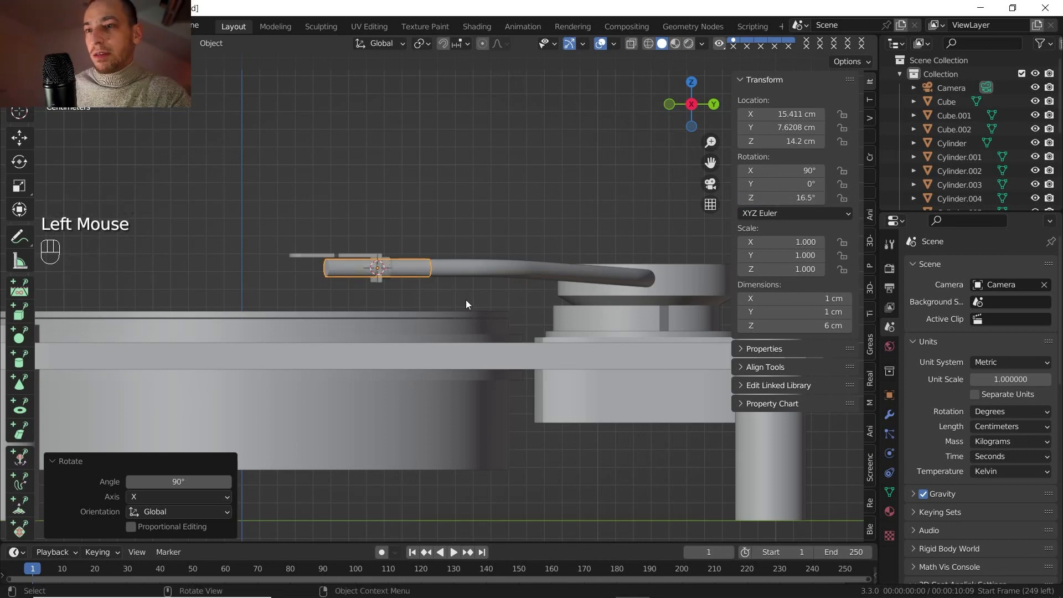
In the top view, move the cylinder about 1.9 cm along negative Y and 0.54 cm along X over the headshell.
middle_click_drag(466, 300, 523, 284, "shift")
middle_click_drag(523, 284, 458, 309)
scroll(529, 299, "up", 1)
left_click(696, 85)
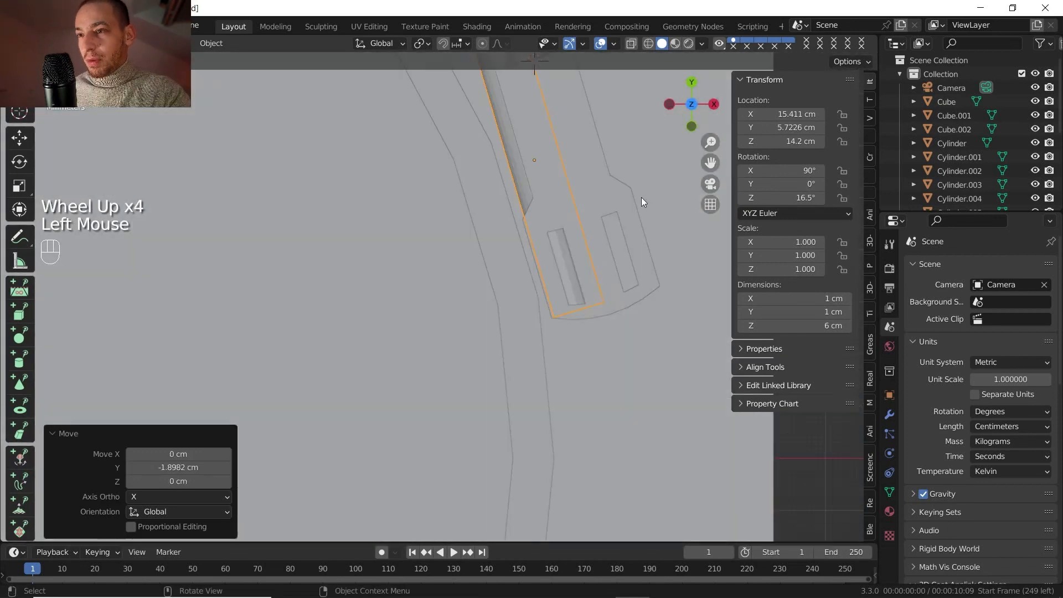
middle_click_drag(586, 265, 503, 416, "shift")
key("g")
key("x")
left_click(539, 263)
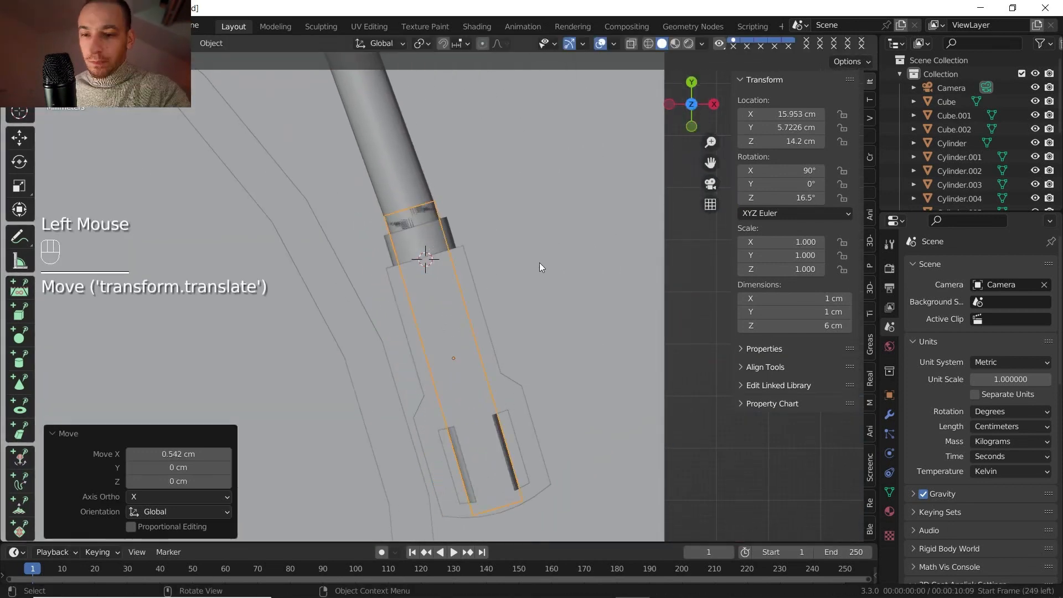
Align the cylinder with the headshell by rotating it about 1.7° around Z and shifting it about 0.08 cm along its local X axis.
key("r")
key("z")
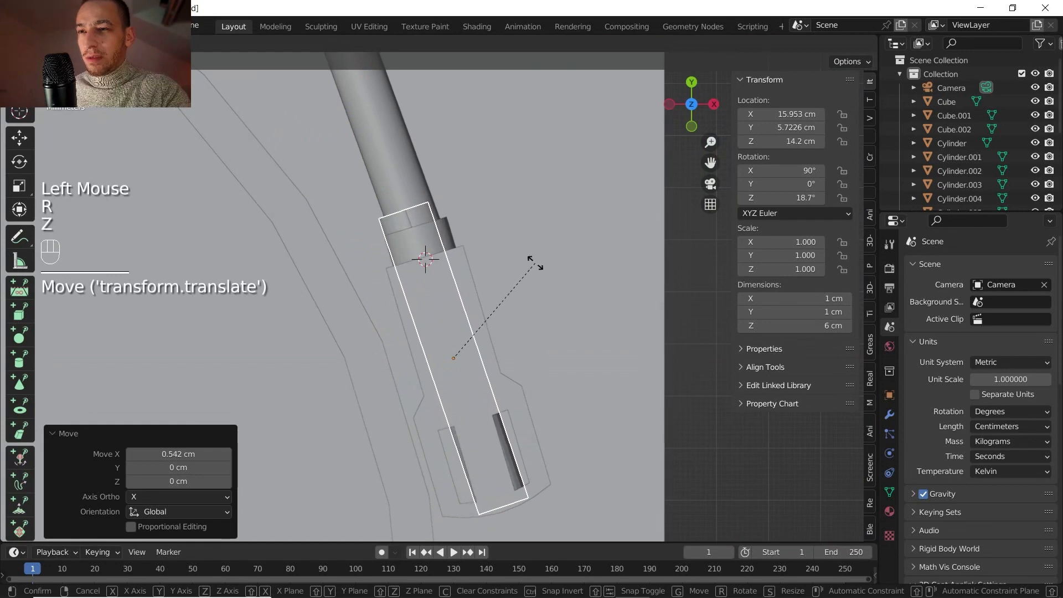
left_click(542, 270, "shift")
key("g")
key("x")
key("x")
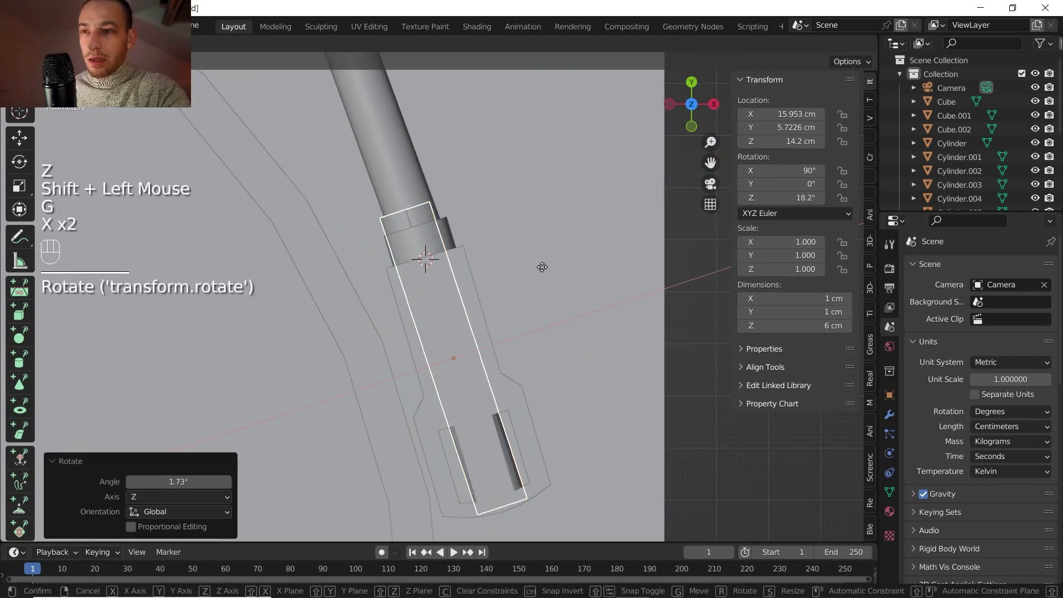
left_click(539, 271)
Slide the cylinder about 0.78 cm along its local Z axis and apply Shade Auto Smooth to it.
key("g")
key("y")
key("y")
key("z")
key("z")
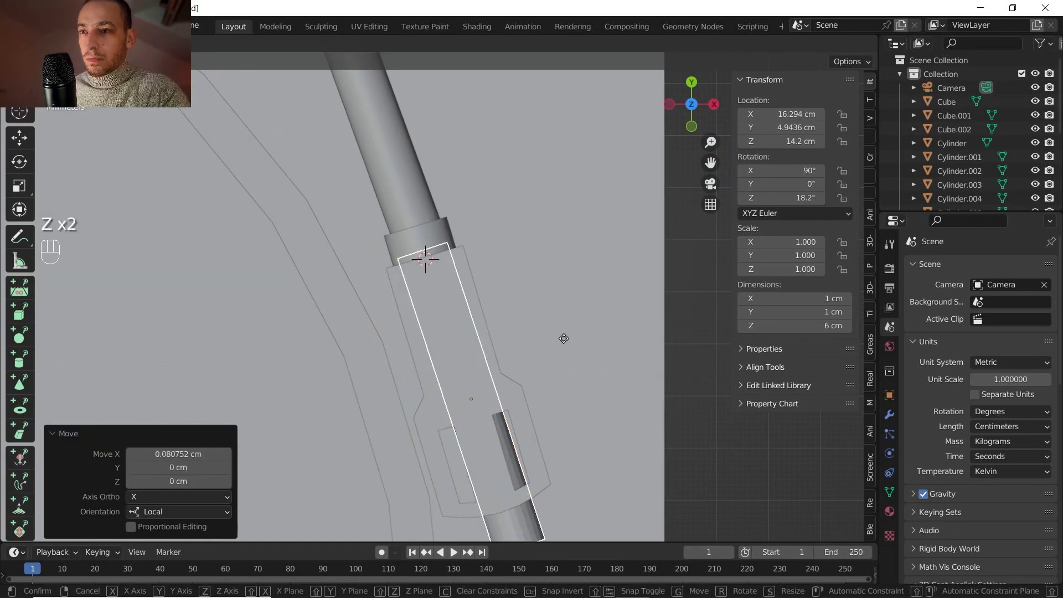
left_click(563, 335)
scroll(586, 283, "down", 2)
middle_click_drag(582, 281, 506, 274)
right_click(375, 287)
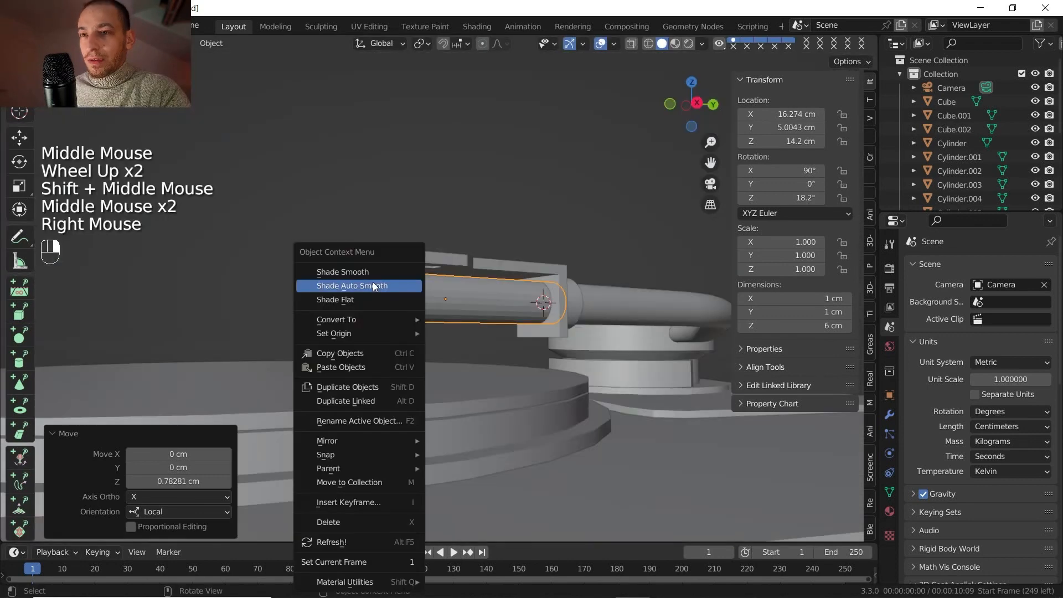
left_click(370, 286)
middle_click_drag(361, 310, 346, 325)
Shorten the cylinder by moving its front end face about 2.43 cm back along the local Z axis.
key("Tab")
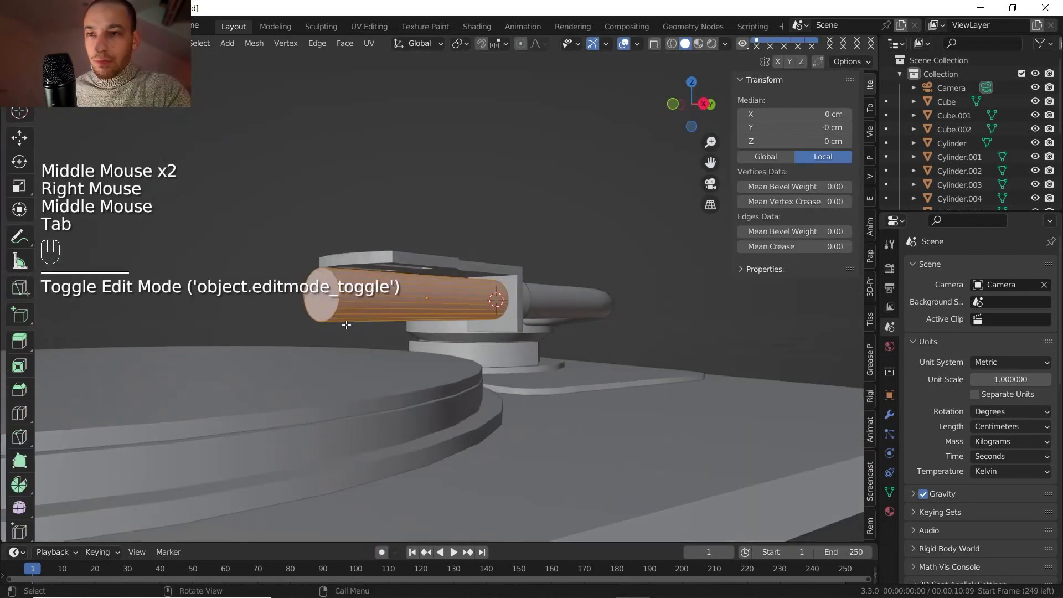
left_click(321, 297)
key("g")
key("z")
key("z")
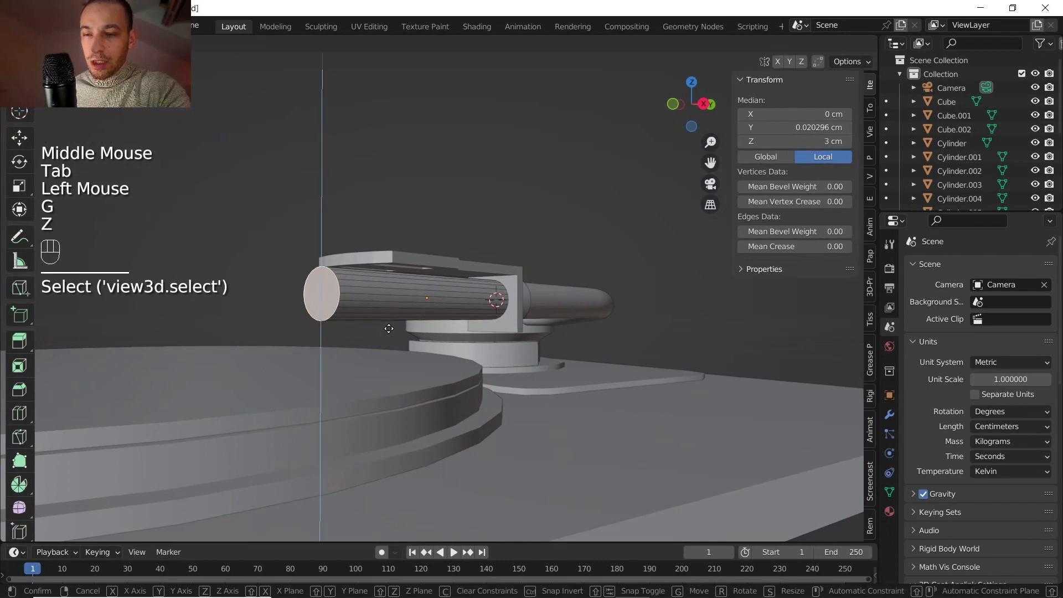
left_click(472, 317)
middle_click_drag(471, 317, 421, 299)
middle_click_drag(421, 300, 388, 278, "shift")
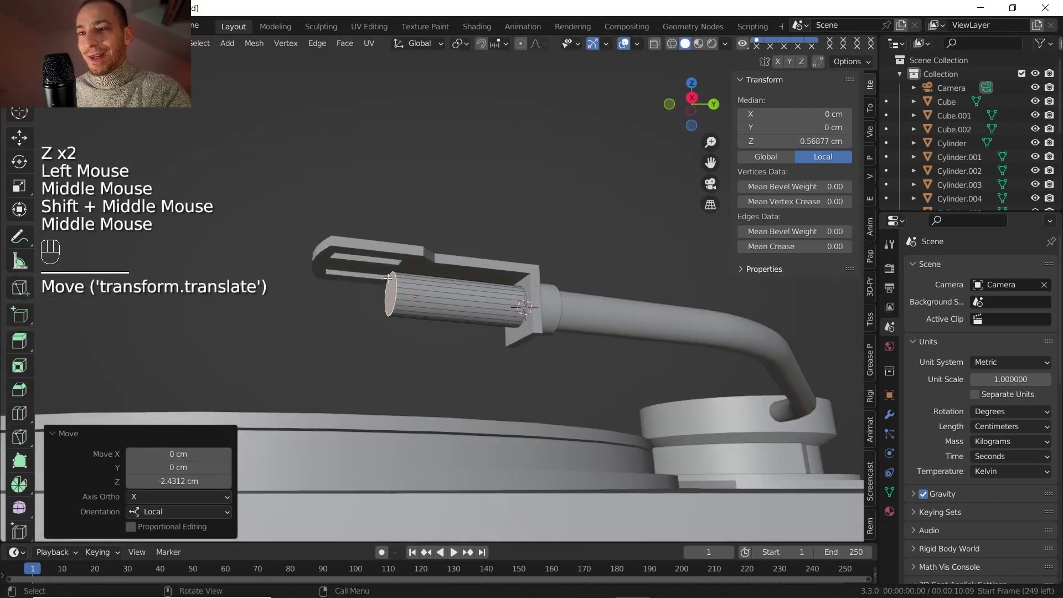
Select the cylinder's ring of side faces and scale it to about 0.53 in local X and Y, keeping its length.
key("3")
left_click(475, 308)
left_click(475, 308, "alt")
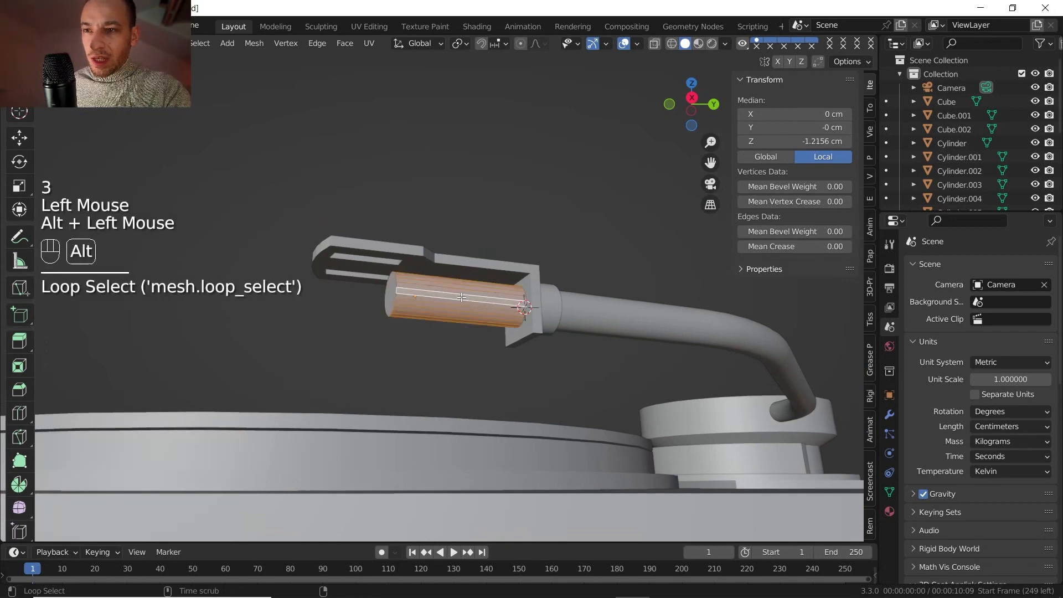
key("s")
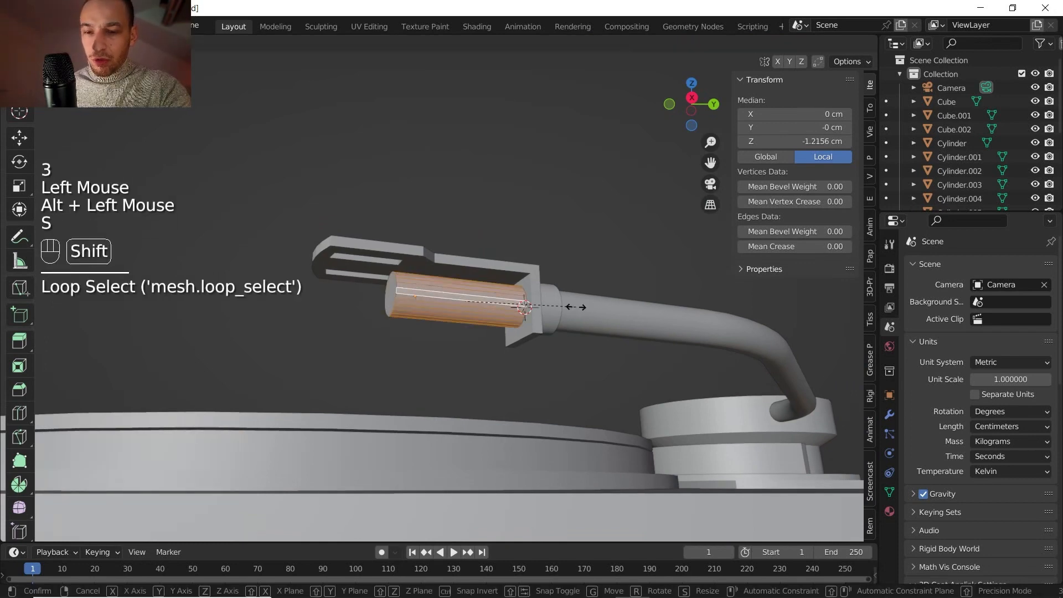
key("shift+z")
key("shift+z")
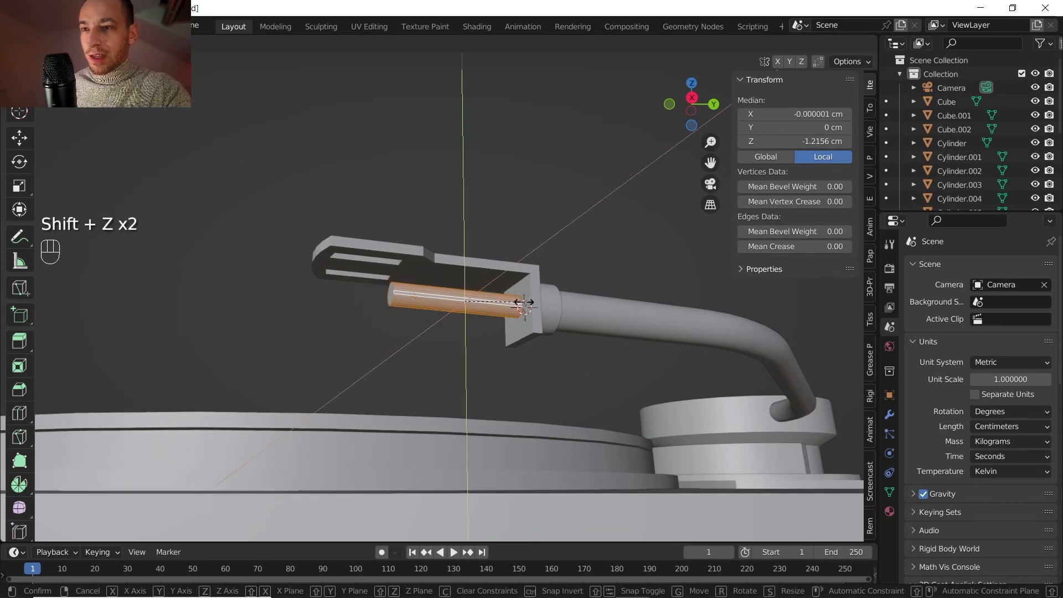
left_click(524, 303)
middle_click_drag(511, 305, 513, 299, "shift")
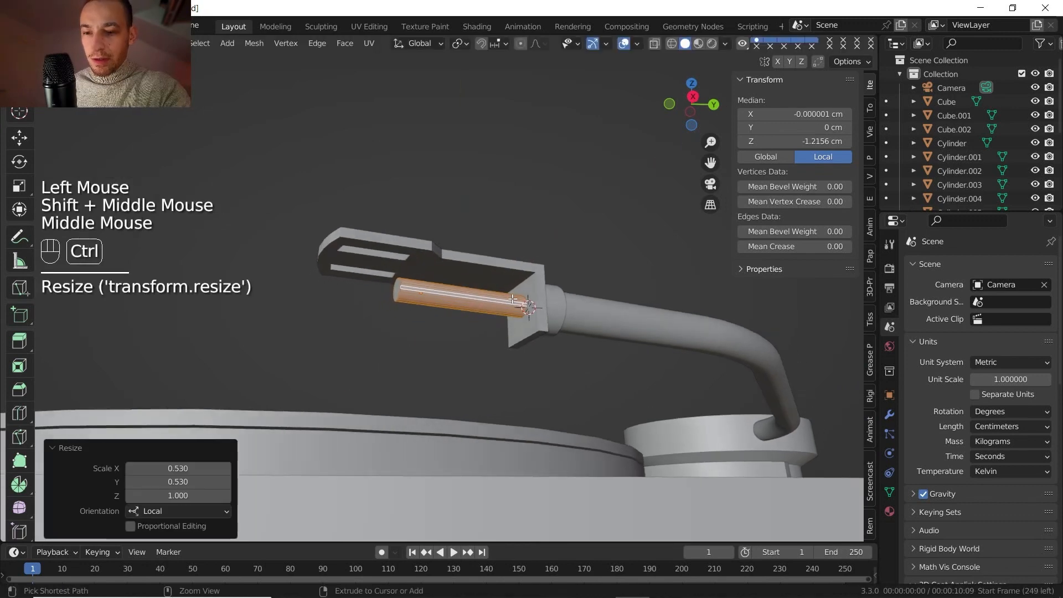
Add two loop cuts around the cylinder and scale the front band of faces to about 2.0 in local X and Y.
key("ctrl+r")
right_click(485, 291)
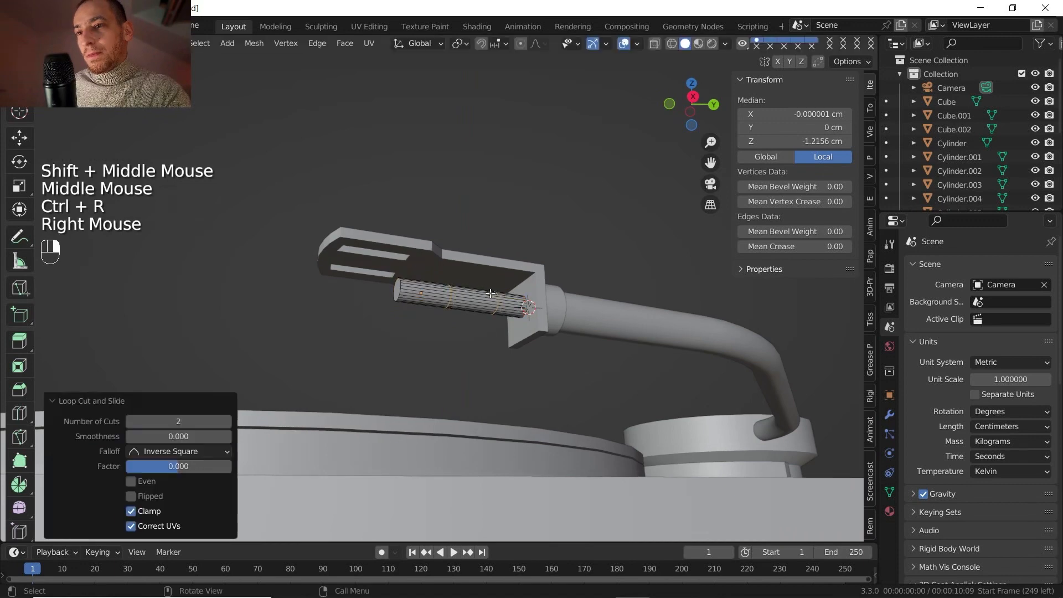
scroll(432, 297, "up", 1)
key("3")
left_click(431, 297, "alt")
left_click(432, 298, "alt")
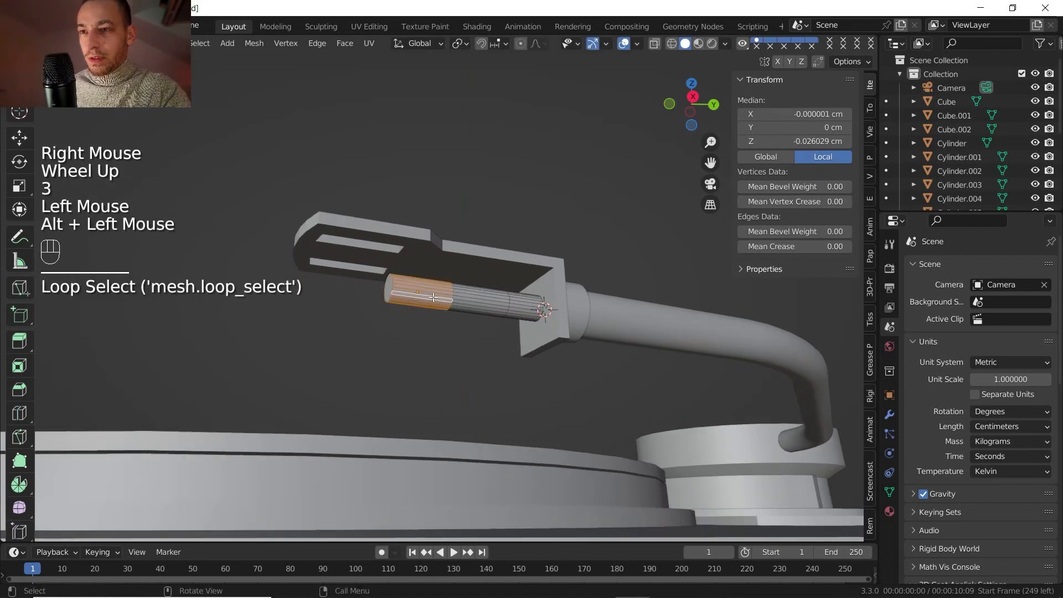
key("s")
key("shift+z")
key("shift+z")
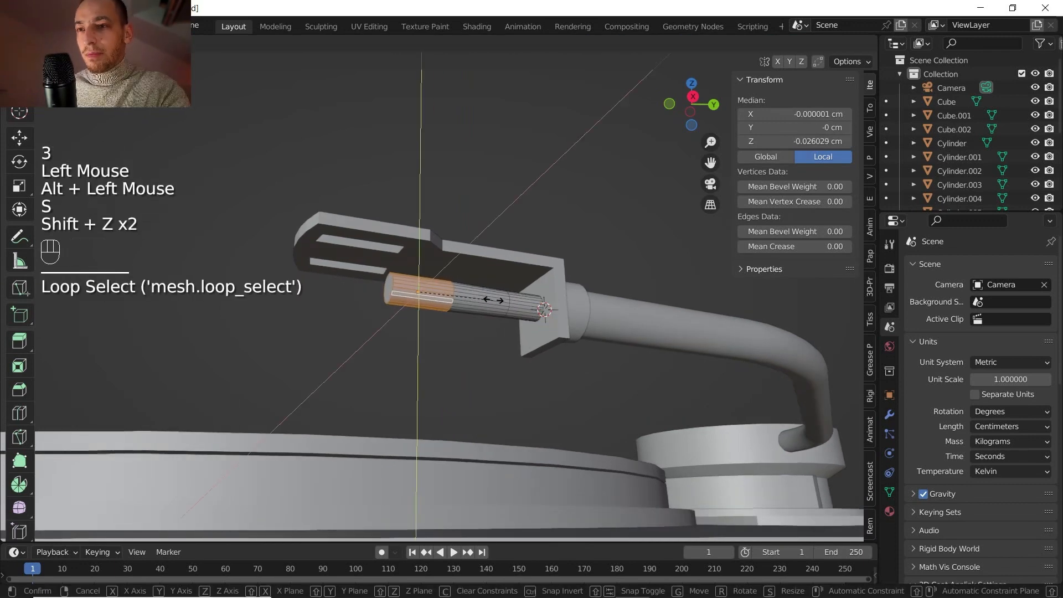
left_click(555, 295)
middle_click_drag(554, 294, 443, 307)
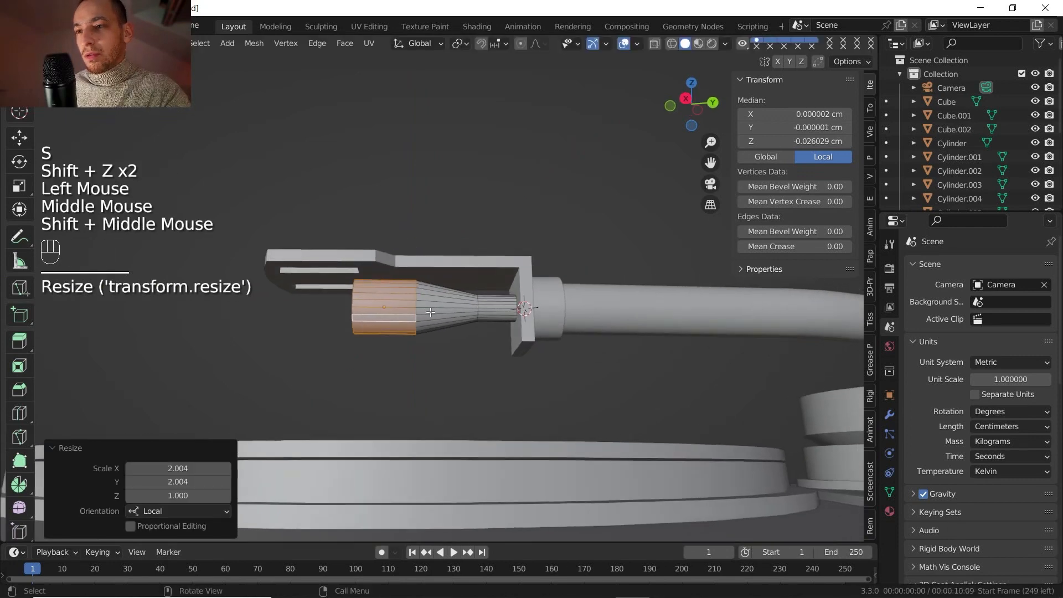
Add three evenly spaced loop cuts around the tapered section of the cylinder.
scroll(432, 306, "up", 3)
key("ctrl+r")
scroll(425, 302, "up", 1)
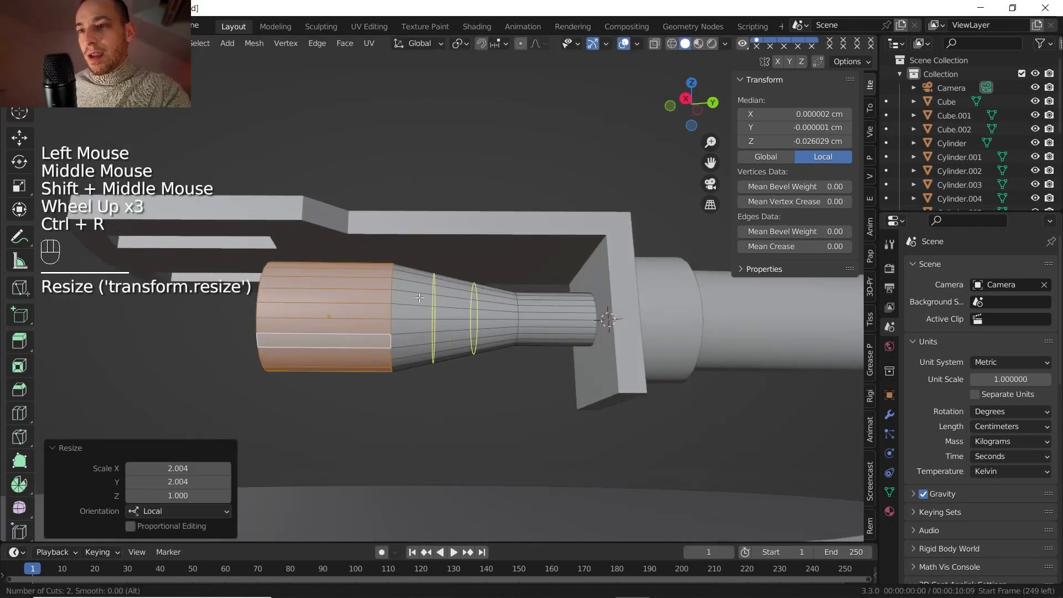
scroll(420, 298, "up", 1)
left_click(421, 299)
right_click(421, 299)
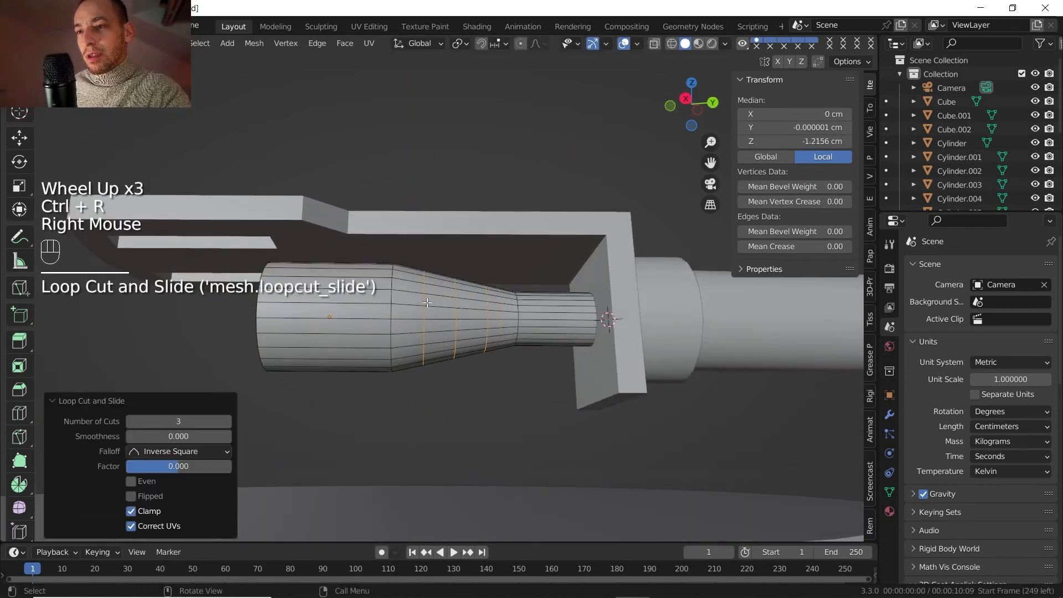
Bevel the three new edge loops into narrow bands with a width of about 0.058 cm and one segment.
scroll(446, 321, "up", 1)
key("ctrl+b")
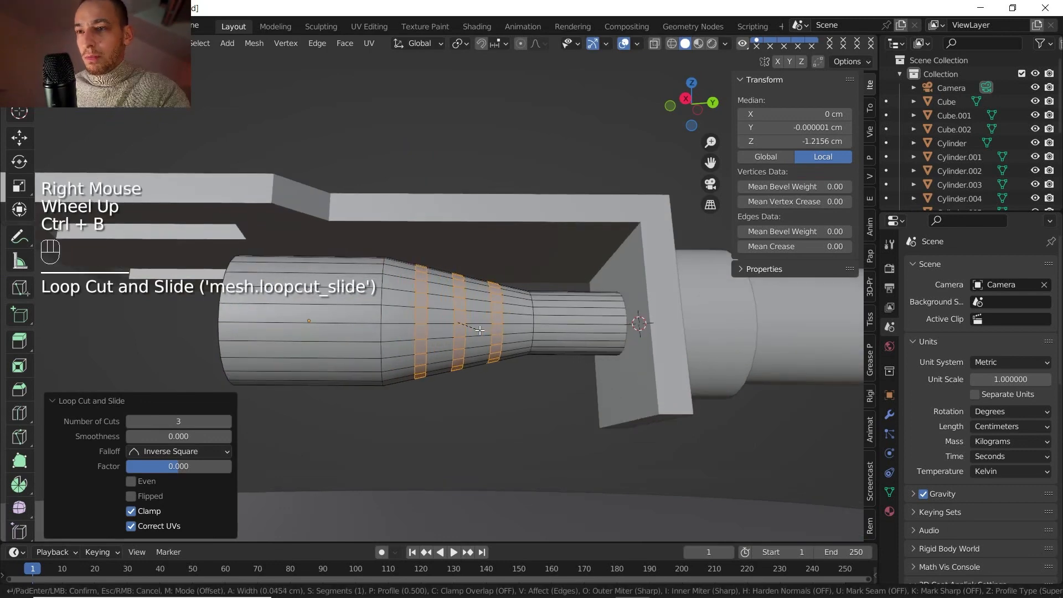
left_click(480, 331)
scroll(480, 330, "up", 2)
middle_click_drag(480, 330, 477, 327)
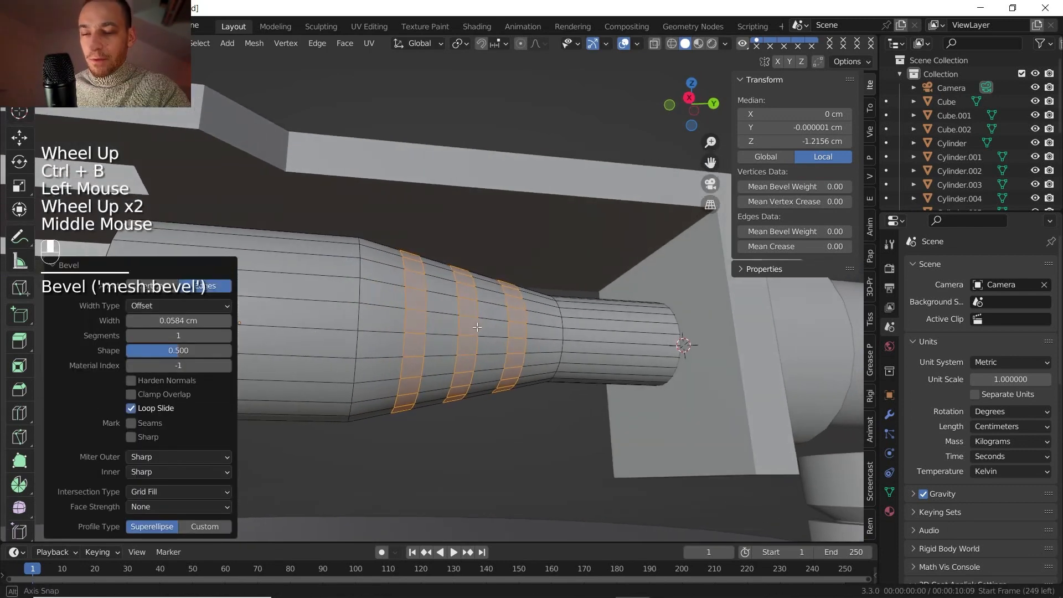
Extrude the three bands and scale them slightly outward in local X and Y to form raised rings, finishing the mesh edit.
key("e")
key("s")
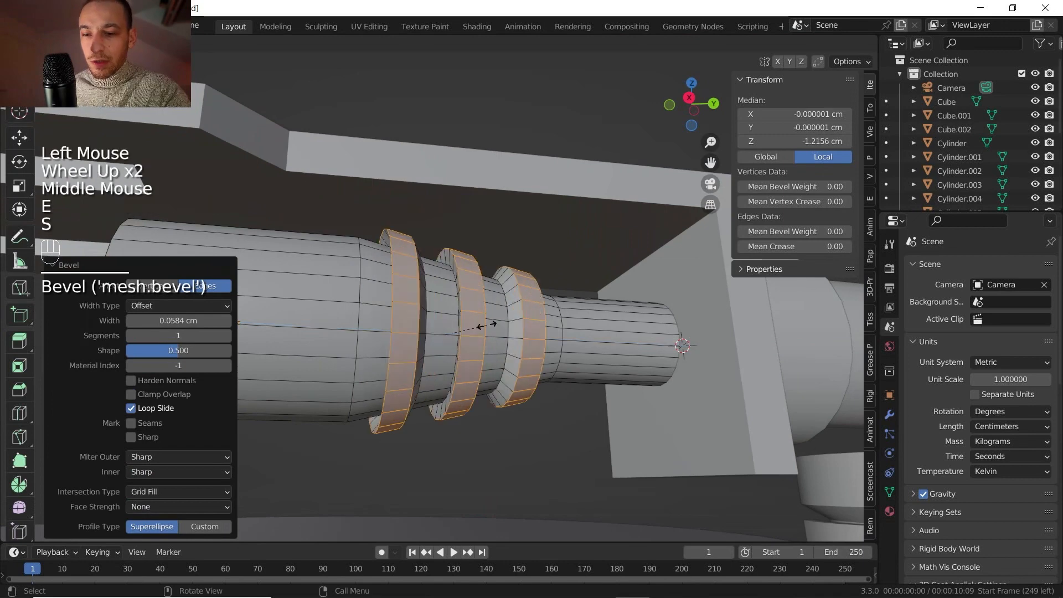
key("shift+z")
key("shift+z")
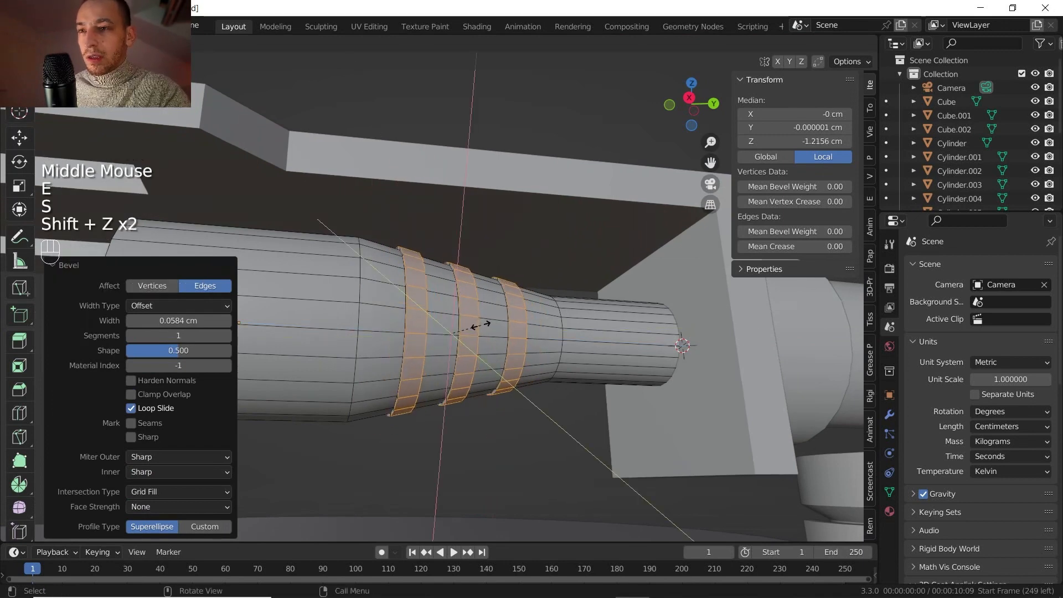
left_click(481, 325)
scroll(481, 325, "down", 1)
middle_click_drag(481, 325, 517, 299, "shift")
scroll(603, 315, "down", 1)
key("Tab")
scroll(516, 300, "down", 1)
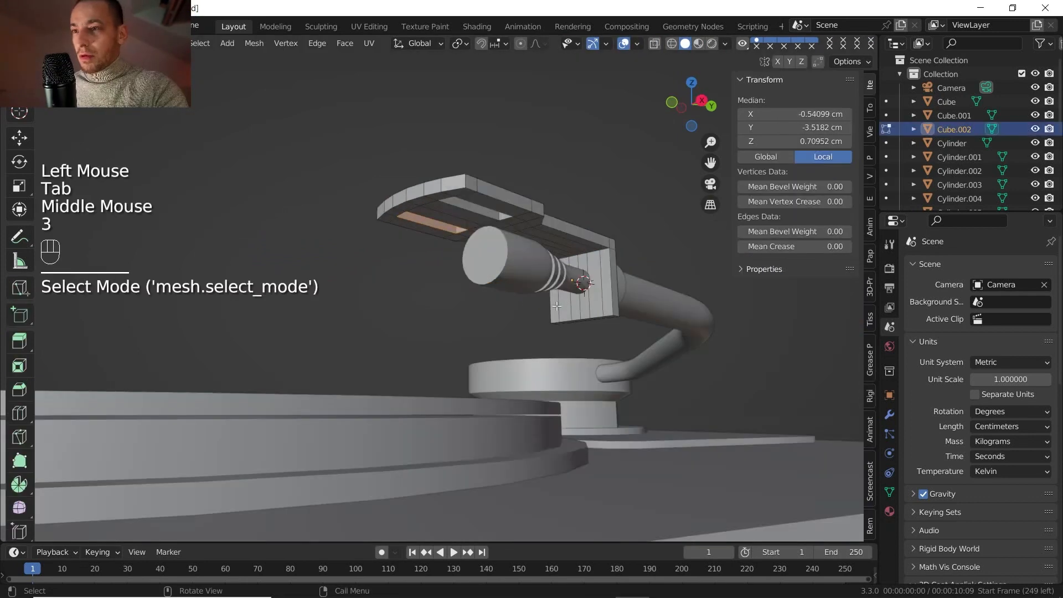
Duplicate the inner faces of the headshell's vertical end plate in place and separate the copy into its own object.
left_click(556, 306)
left_click(603, 297, "ctrl")
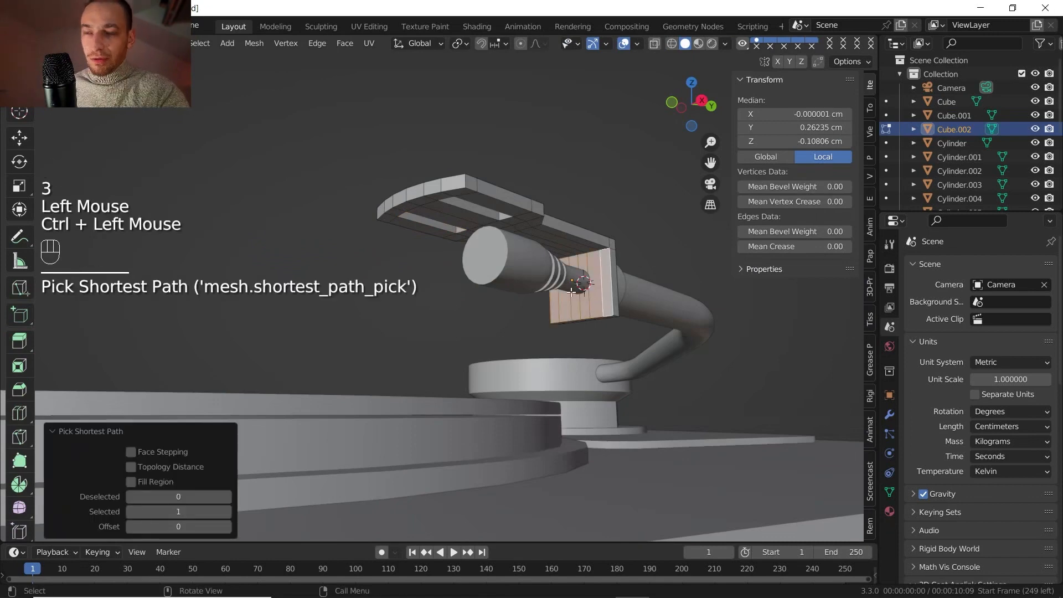
key("shift+d")
right_click(548, 306)
key("p")
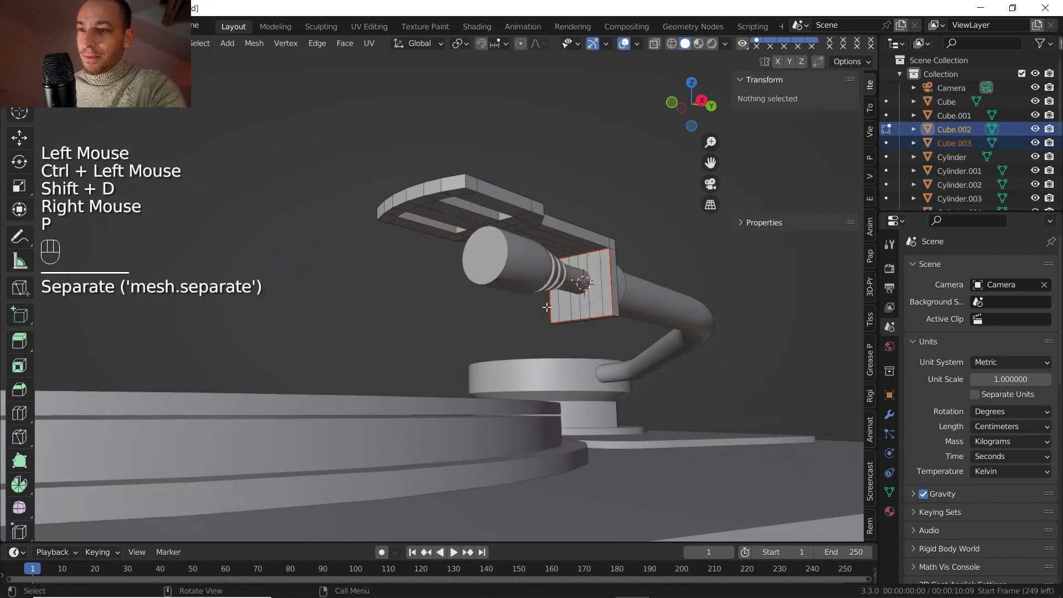
key("Tab")
Move the separated plate along its local Y axis to the cylinder's front end, at about X 16.41 cm, Y 4.24 cm.
left_click(569, 303)
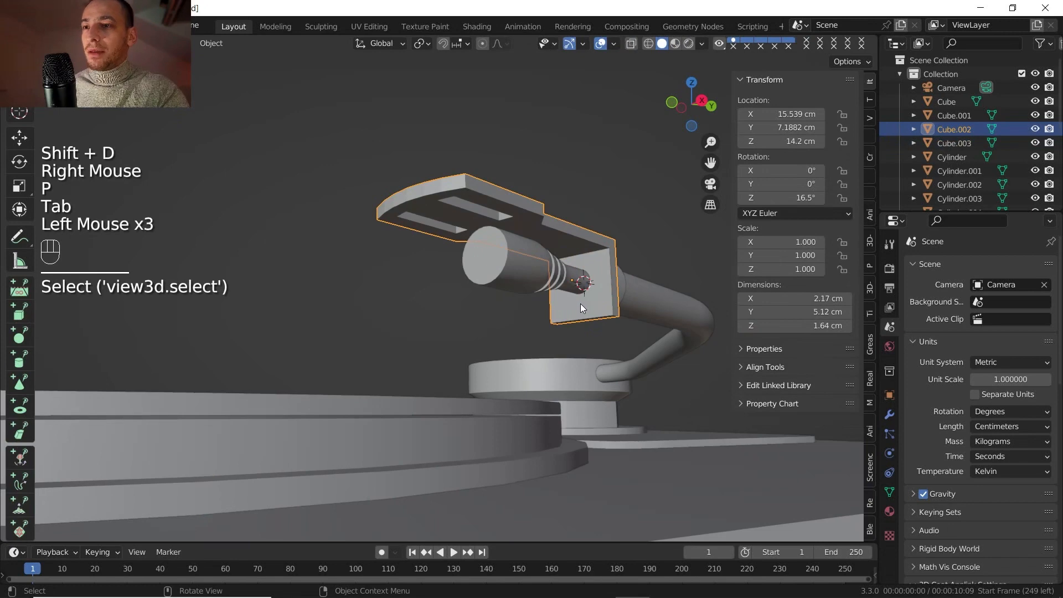
left_click(588, 300)
key("g")
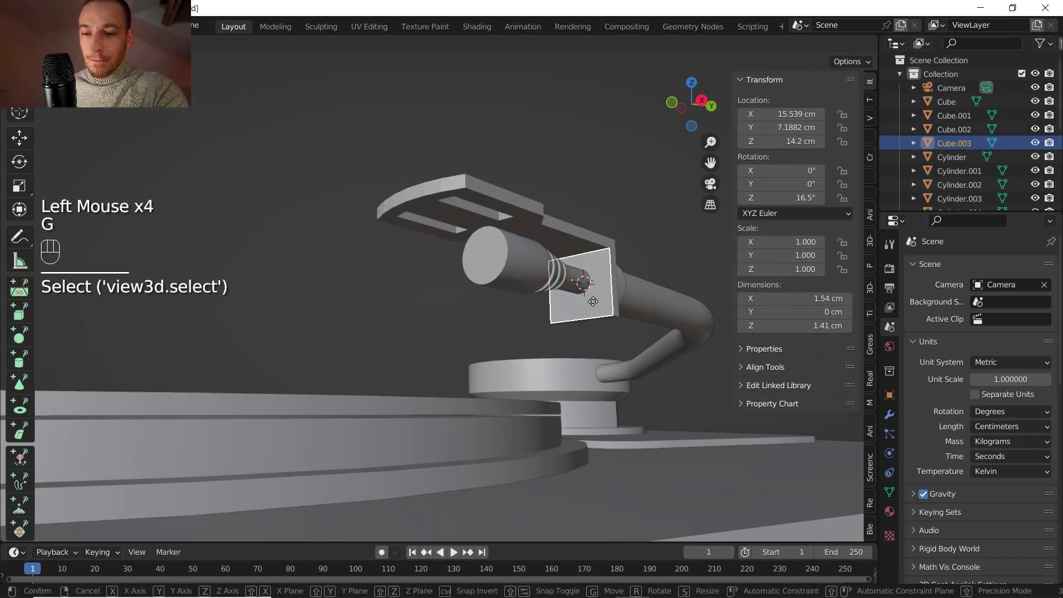
key("x")
key("y")
key("y")
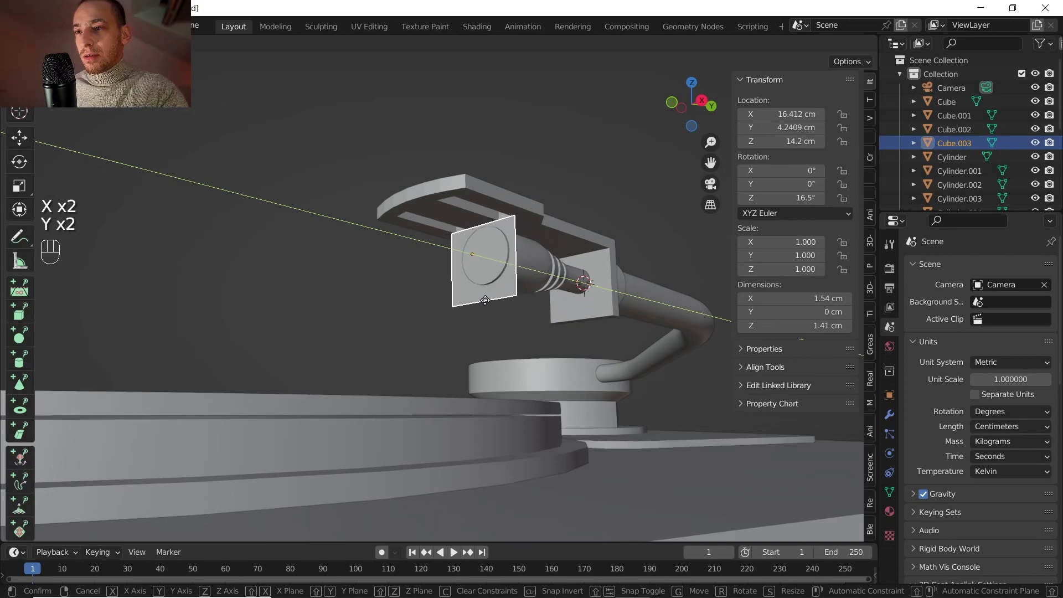
left_click(485, 300)
Select all inner vertical edges of the separated plate and dissolve them to leave a single face.
middle_click_drag(490, 292, 471, 251, "shift")
scroll(539, 284, "up", 2)
scroll(384, 271, "up", 1)
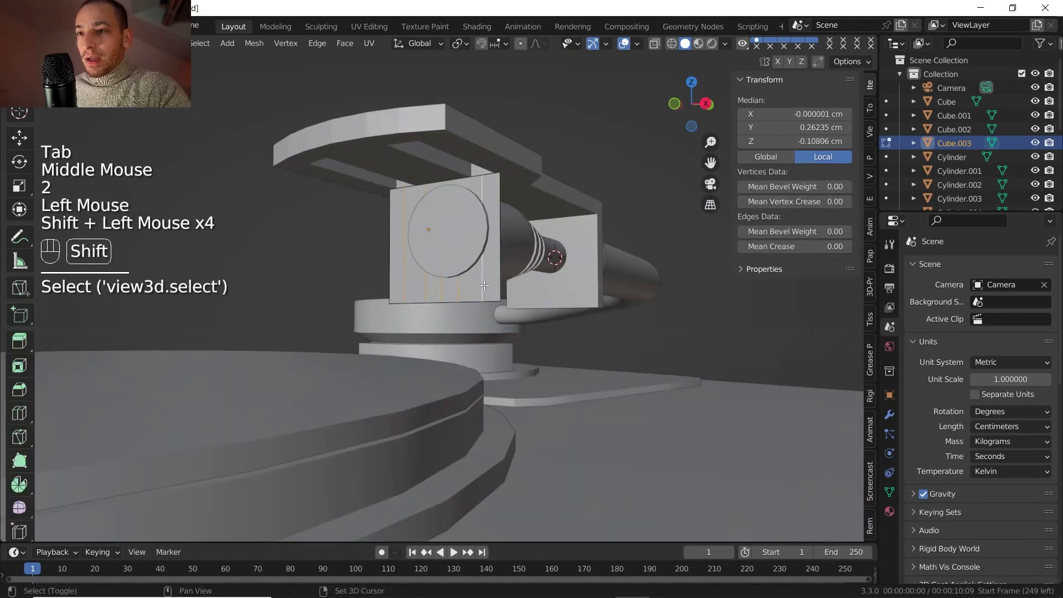
key("Delete")
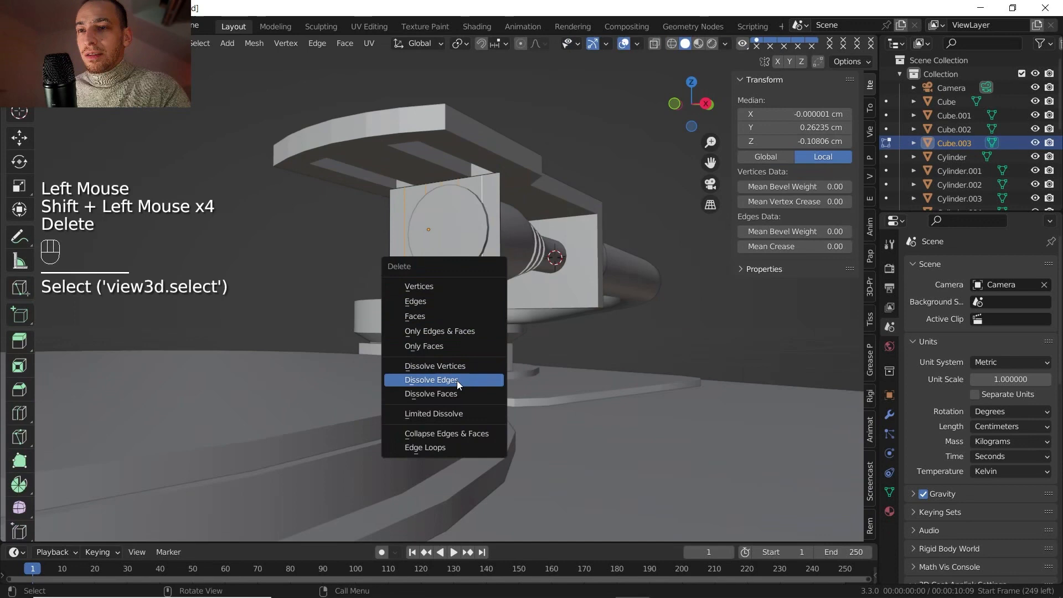
left_click(457, 381)
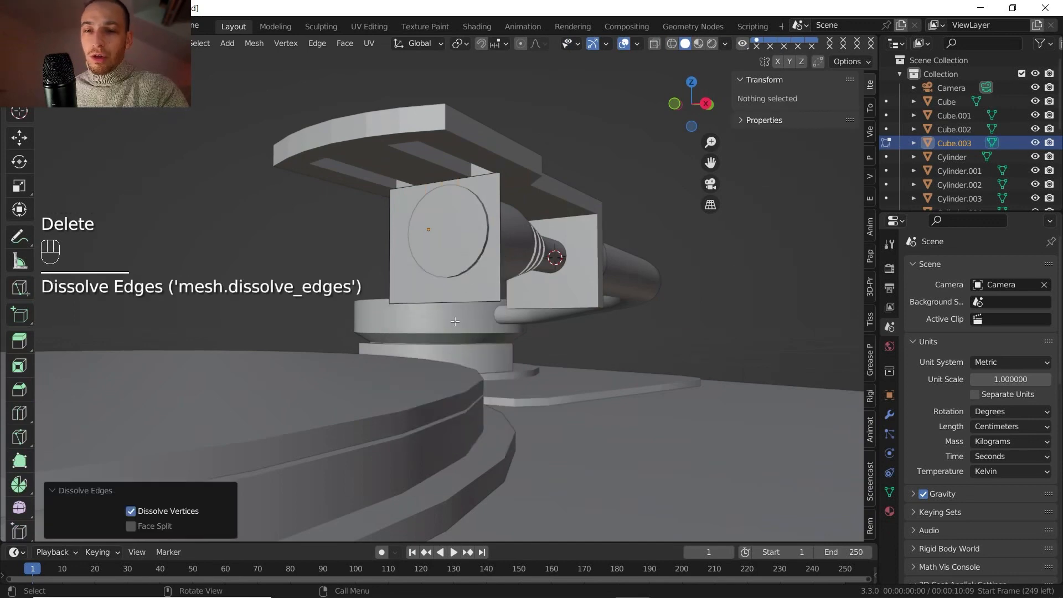
Move the separated plate's vertical edge on its negative X side inward along local X, to about -0.61 cm.
key("1")
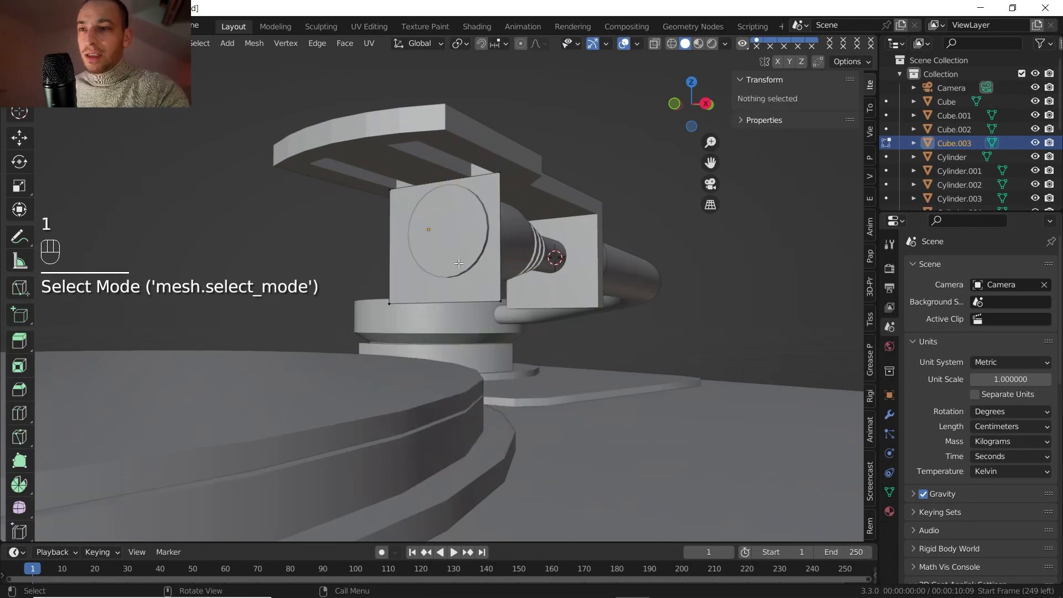
scroll(449, 277, "down", 2)
mouse_move(449, 276)
middle_mouse_down("shift")
mouse_move(423, 287)
mouse_move(444, 280)
middle_mouse_up("shift")
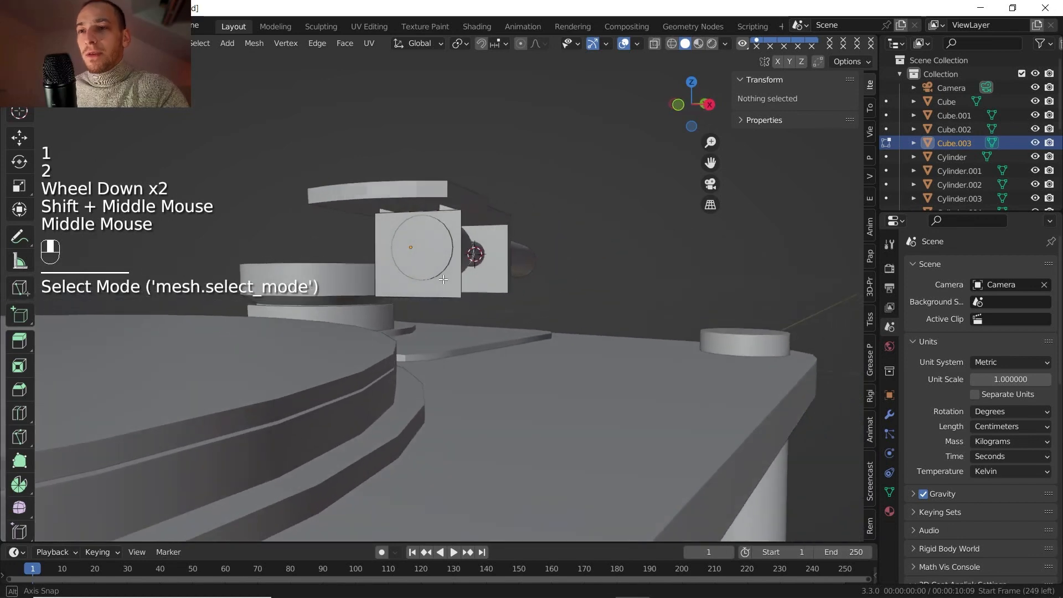
left_click(378, 260)
key("g")
key("y")
key("y")
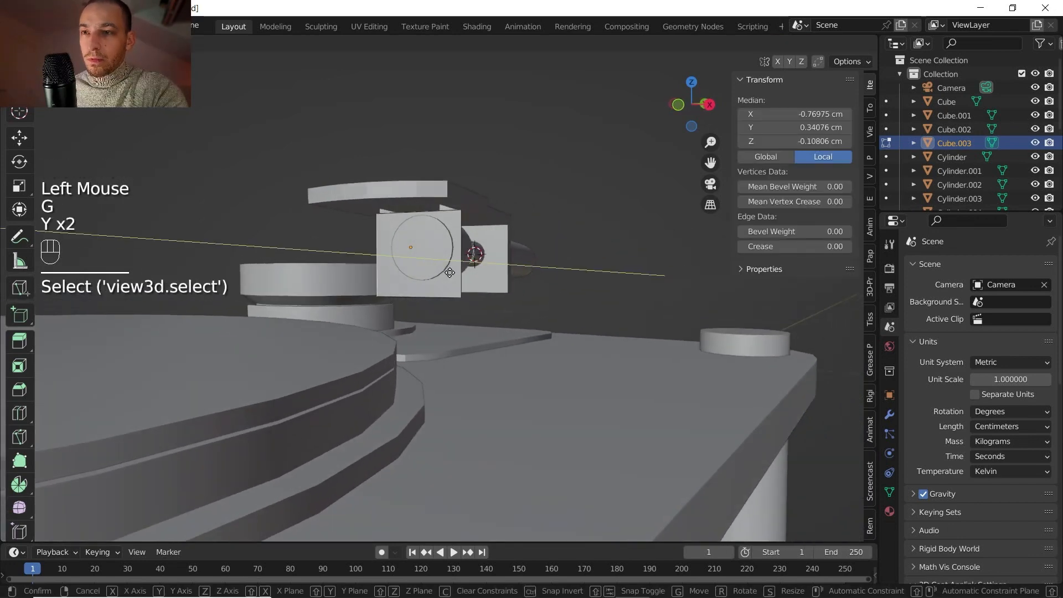
key("x")
key("x")
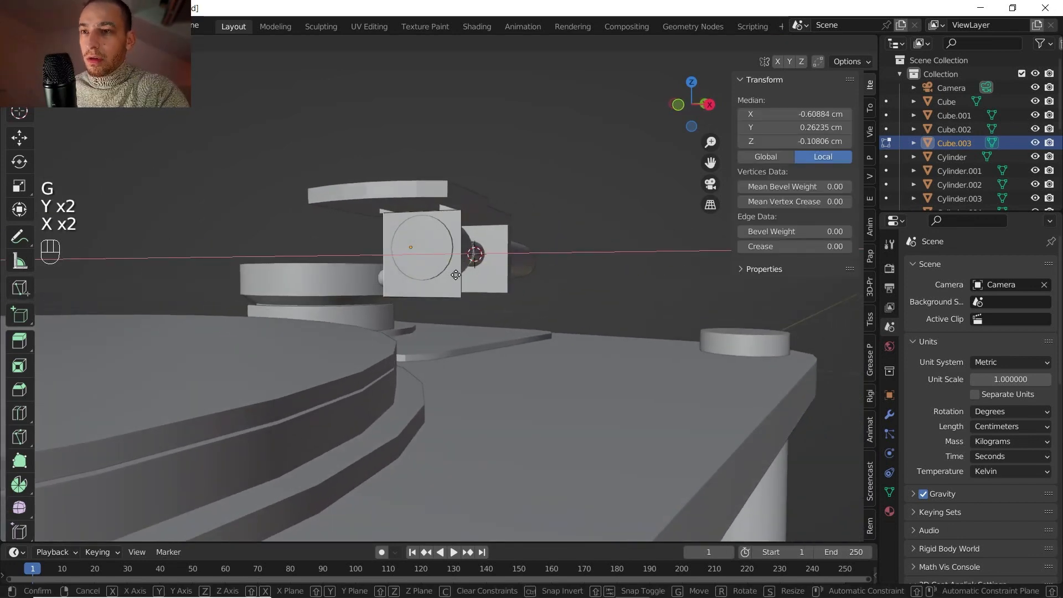
left_click(456, 275)
Move the plate's opposite vertical edge inward along local X and raise its bottom edge along Z to local Z about -0.70 cm.
left_click(458, 274)
key("g")
key("x")
key("x")
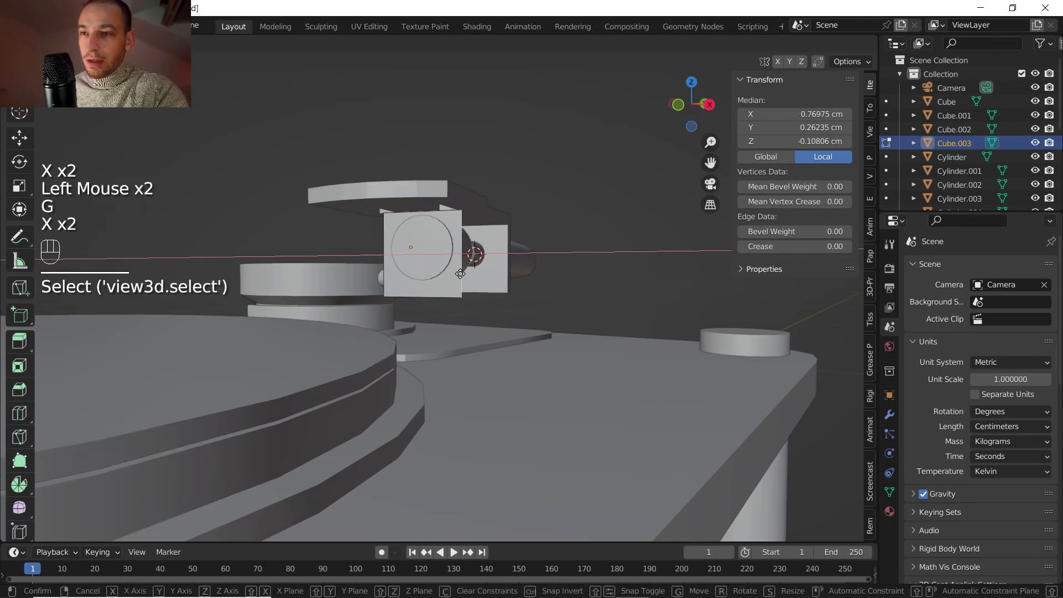
left_click(456, 274)
left_click(430, 290)
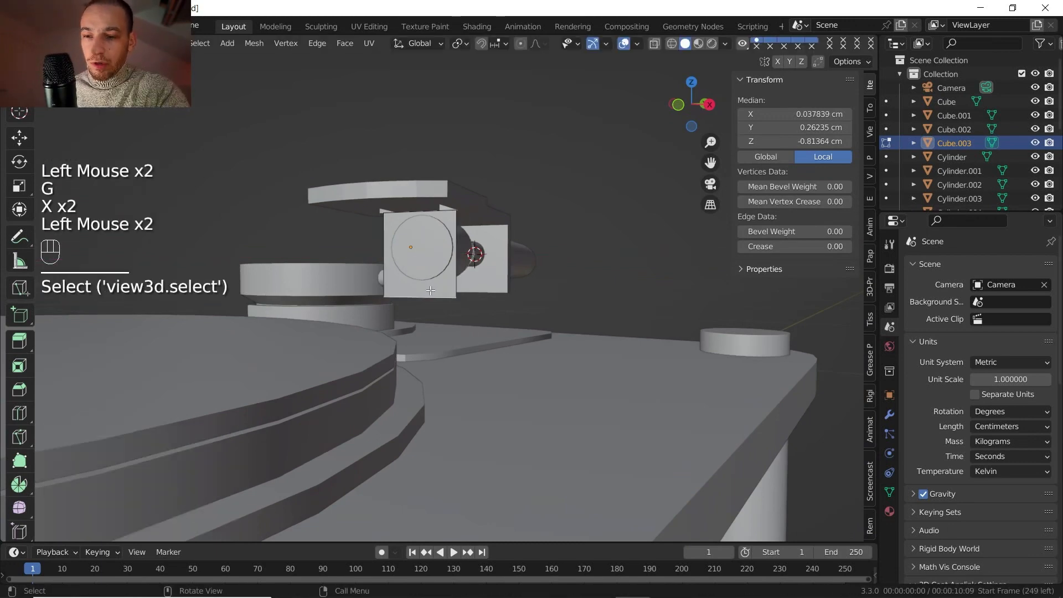
key("g")
key("z")
left_click(431, 279)
Extrude the plate's face forward about 0.86 cm into a block, and extrude it again to local Y about -1.19 cm.
middle_click_drag(430, 279, 388, 294)
key("3")
left_click(422, 268)
key("e")
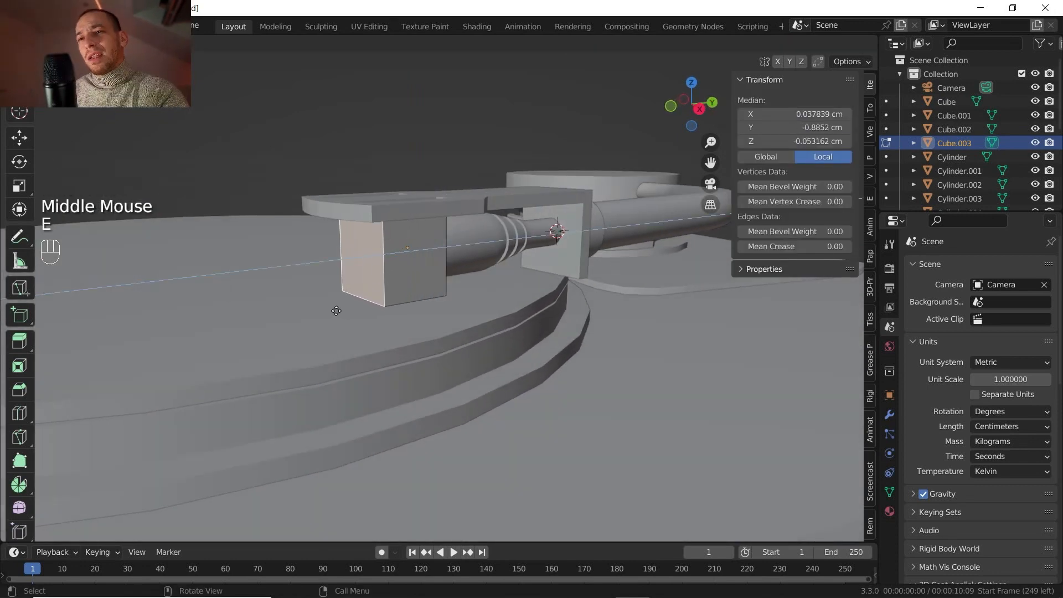
left_click(346, 311)
key("e")
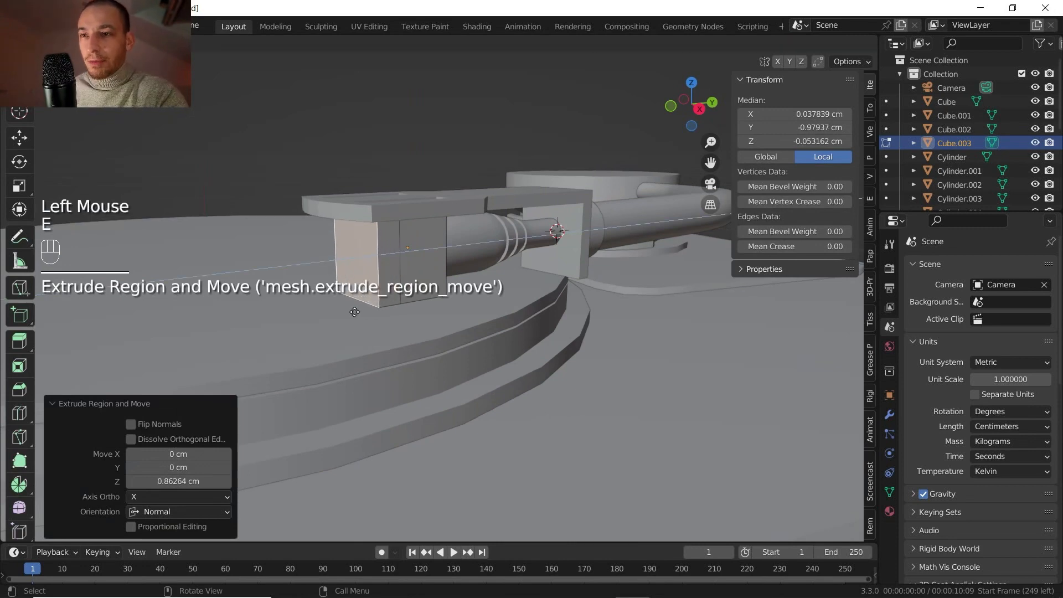
left_click(345, 312)
Lower the block's front top edge along Z to local Z about 0.14 cm, sloping the front part of its top.
middle_click_drag(345, 312, 357, 233)
key("2")
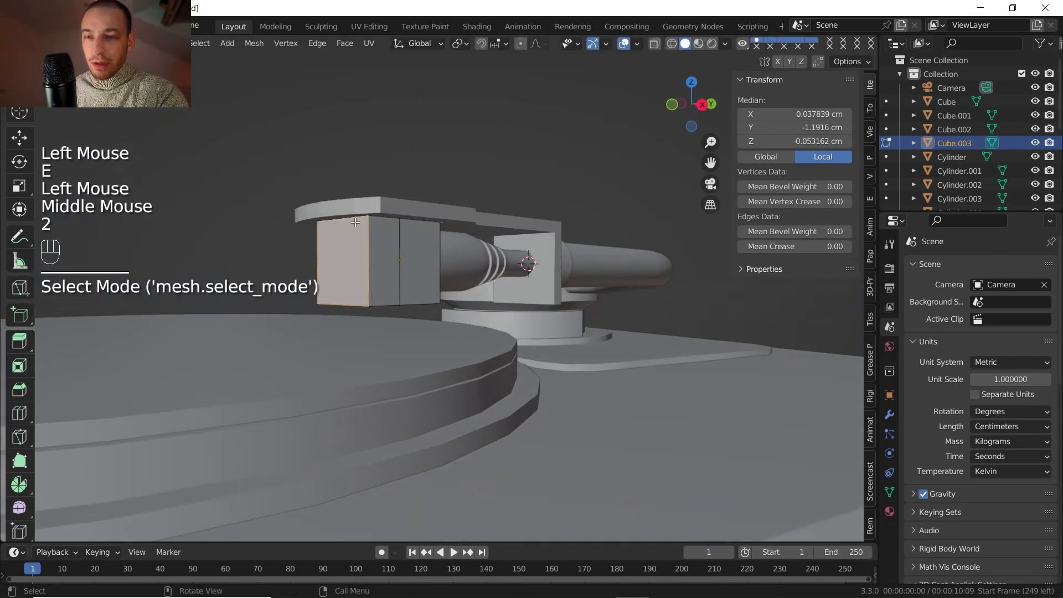
left_click(358, 226)
key("g")
key("z")
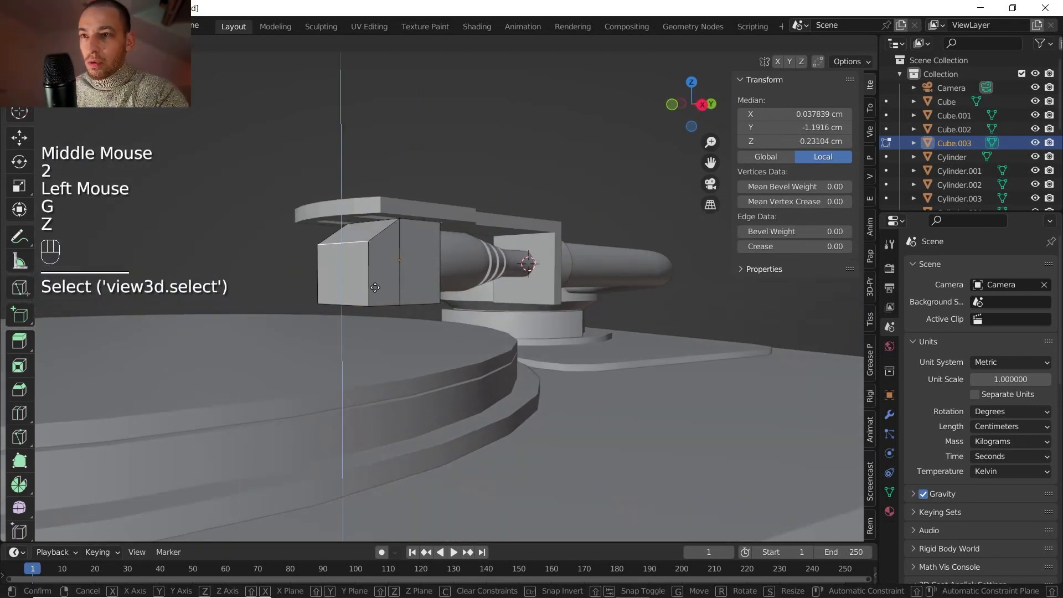
left_click(374, 291)
Select the block's flat top face behind the slope and move it slightly down along Z beneath the headshell.
middle_click_drag(374, 292, 332, 161)
key("3")
left_click(411, 195)
left_click(411, 194)
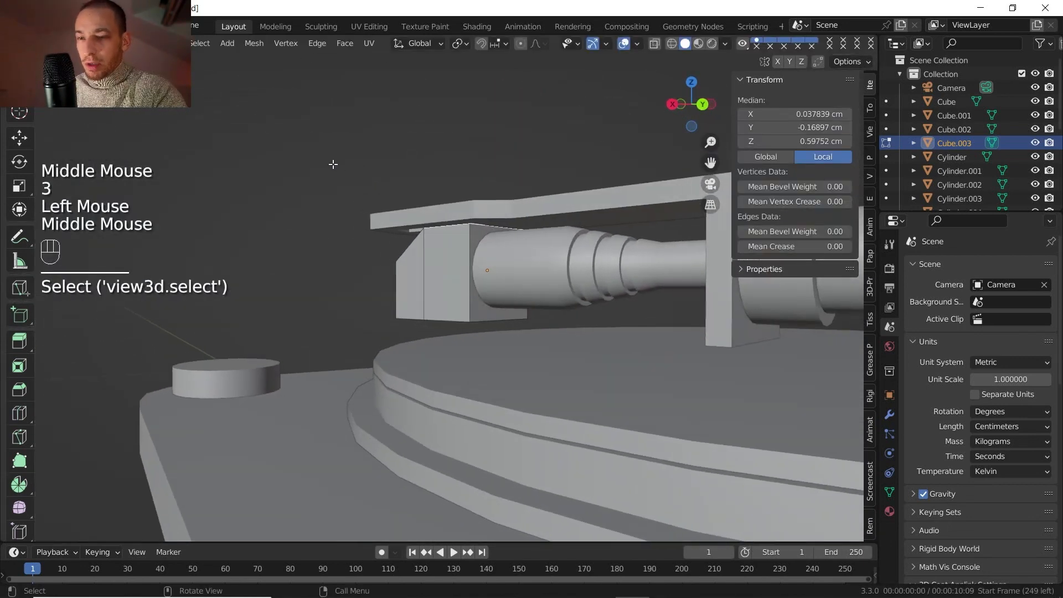
key("g")
key("z")
left_click(336, 170)
Add two centred, evenly spaced lengthwise loop cuts that divide the block's front face into three vertical strips.
middle_click_drag(388, 231, 371, 213, "shift")
middle_click_drag(372, 213, 438, 233)
left_click(419, 239)
middle_click_drag(418, 238, 431, 226)
key("ctrl+r")
scroll(431, 224, "up", 1)
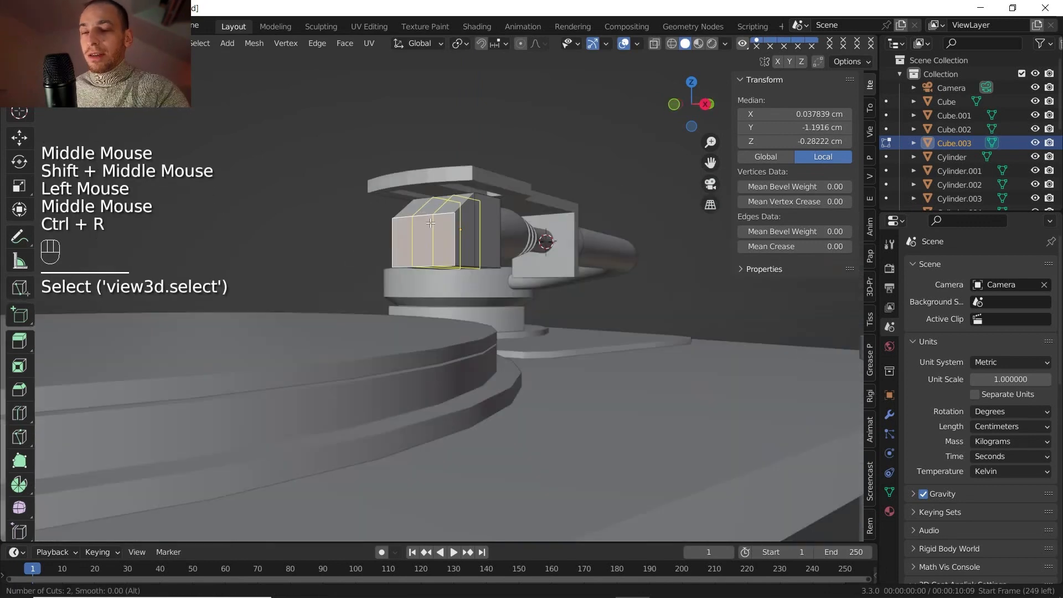
left_click(411, 209)
right_click(411, 209)
Extrude the middle strip of the block's front face forward to local Y about -1.40 cm.
key("3")
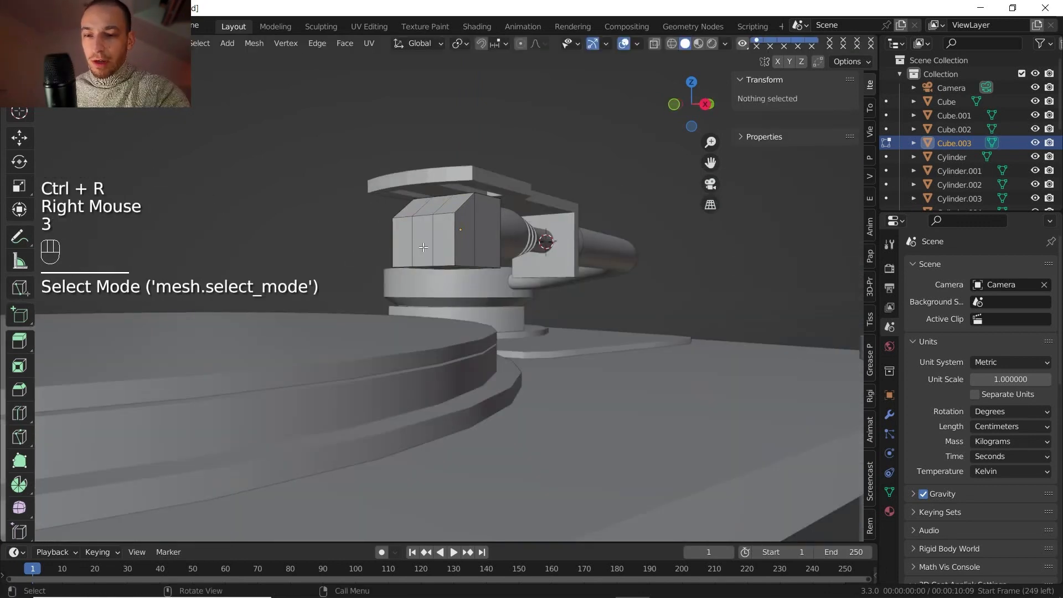
left_click(414, 237)
middle_click_drag(414, 238, 404, 259)
scroll(418, 238, "up", 2, "shift")
key("e")
left_click(407, 256)
Move the extruded strip's lower front edge forward along local Y to about -1.8 cm, forming a slanted tip.
key("2")
left_click(403, 259)
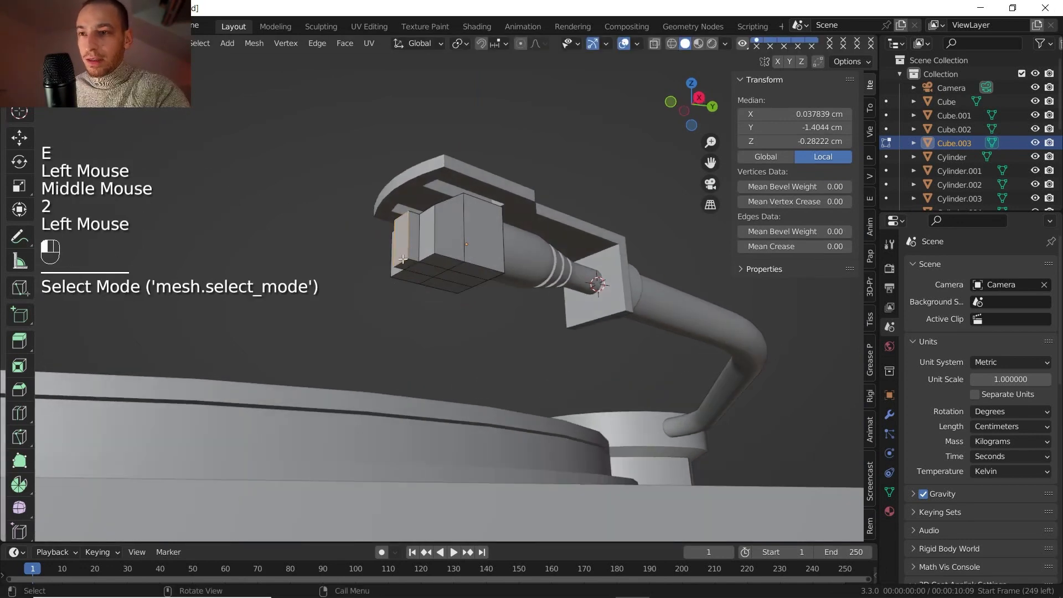
key("g")
key("y")
key("y")
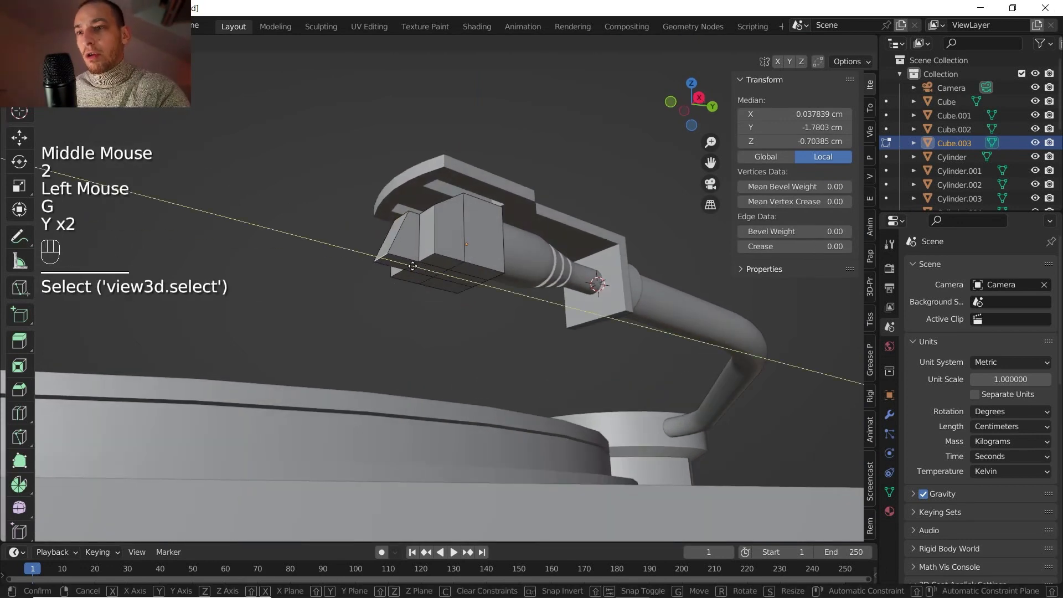
left_click(412, 266)
Duplicate the block's two outer front faces and all its side faces in place and separate the copies into their own object.
middle_click_drag(413, 266, 438, 306, "shift")
scroll(443, 294, "up", 1)
middle_click_drag(437, 306, 523, 239)
key("3")
left_click(446, 211)
left_click(410, 211, "shift")
left_click(382, 213, "shift")
left_click(254, 214, "shift")
left_click(254, 214, "shift")
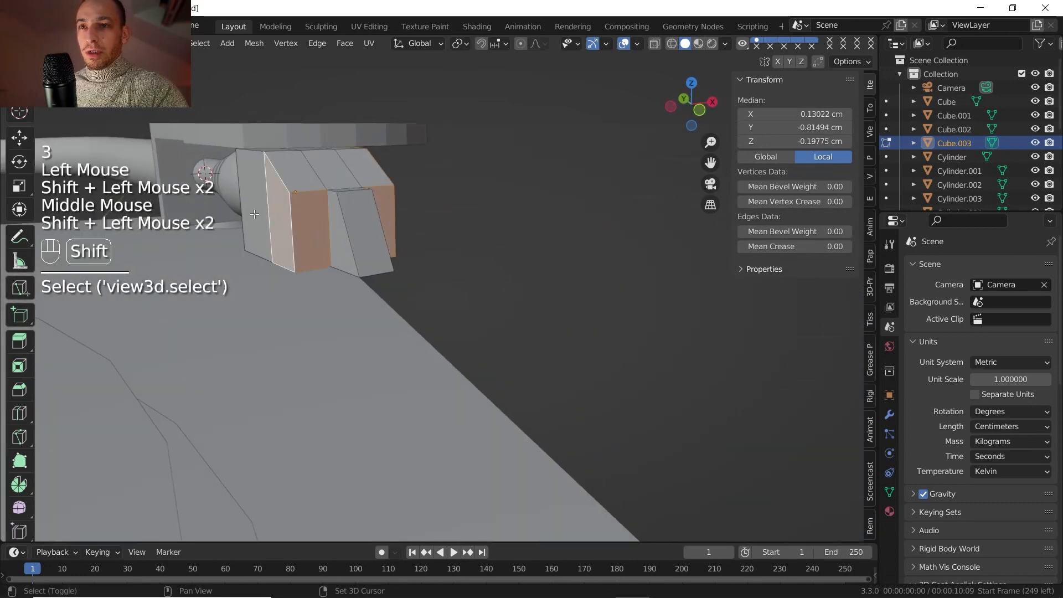
left_click(254, 214, "shift")
middle_click_drag(254, 215, 297, 243)
key("shift+d")
right_click(297, 242)
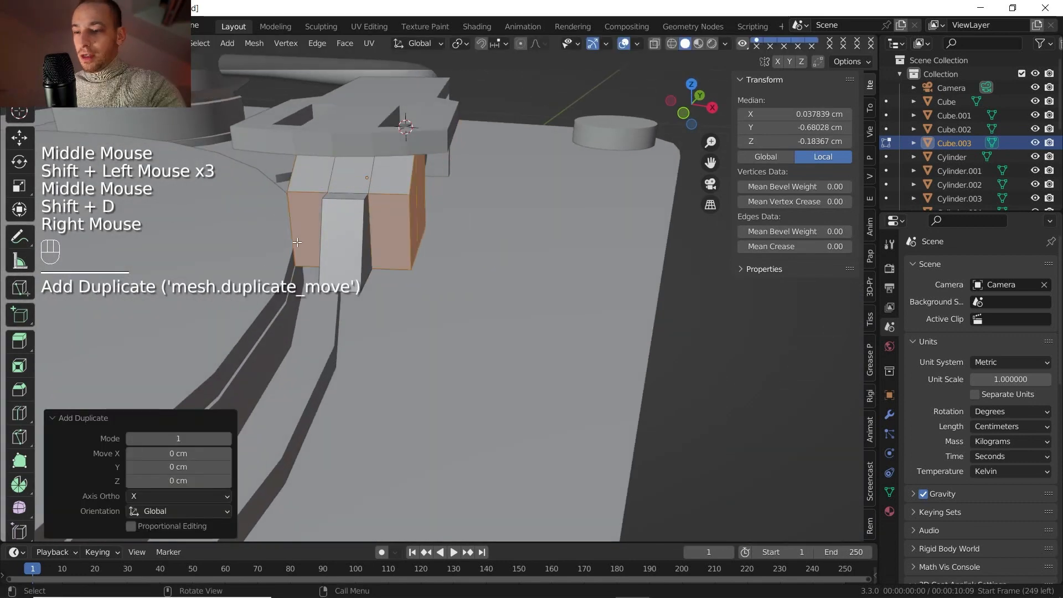
key("p")
left_click(298, 242)
key("Tab")
Add a Solidify modifier to the separated shell with a thickness of -0.1 cm and Even Thickness enabled.
left_click(385, 235)
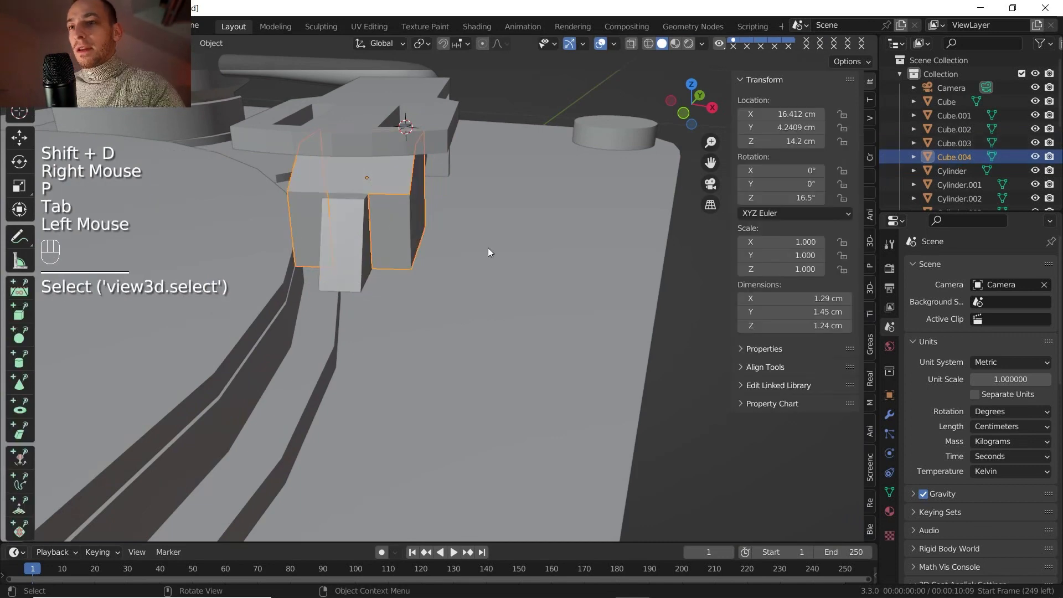
left_click(888, 415)
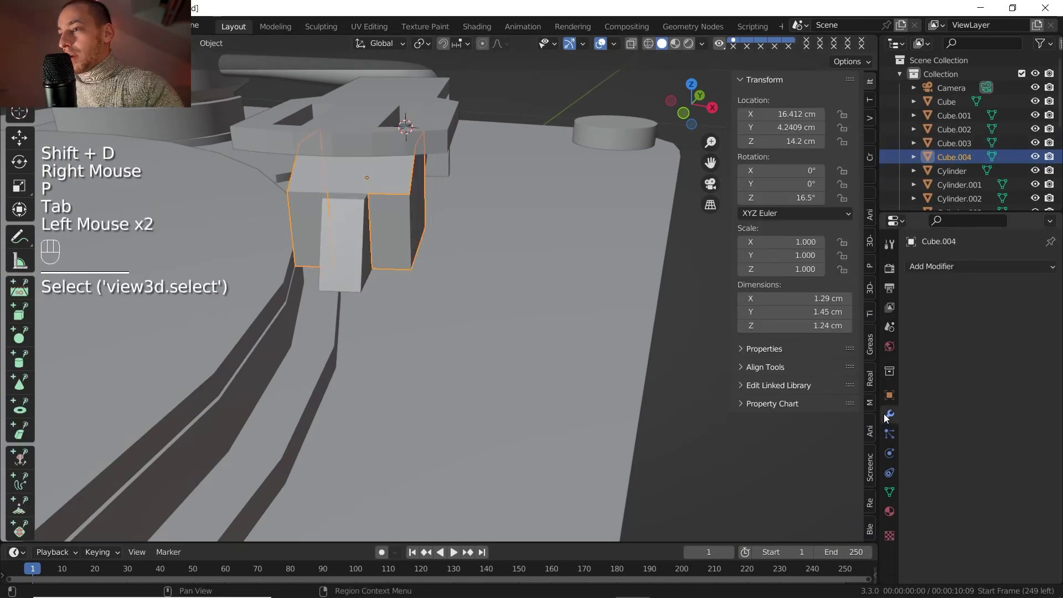
left_click(943, 268)
left_click(795, 499)
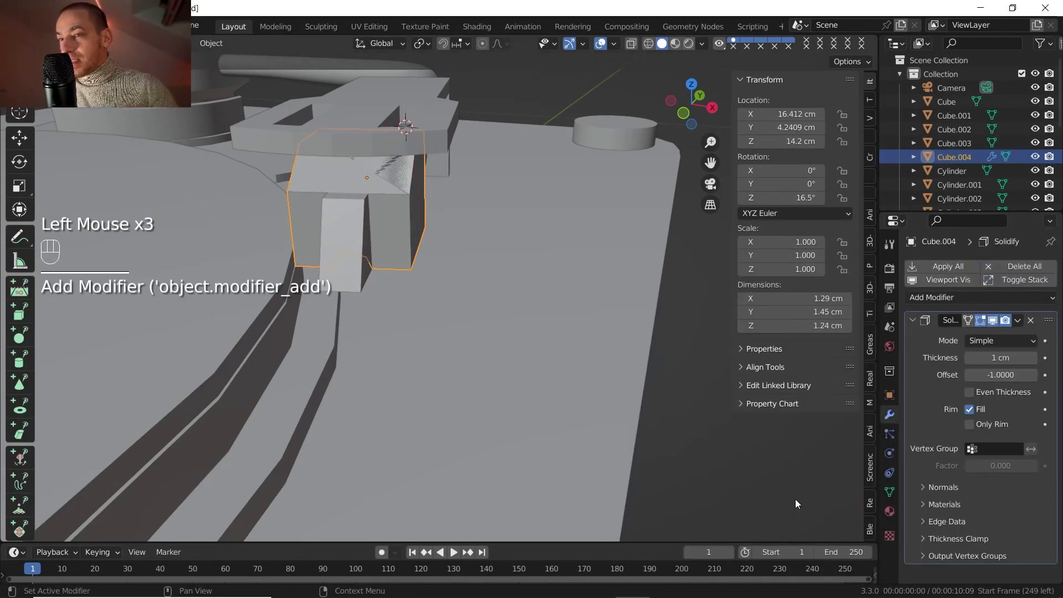
mouse_move(1001, 358)
left_mouse_down()
mouse_move(983, 358)
mouse_move(1012, 357)
left_mouse_up()
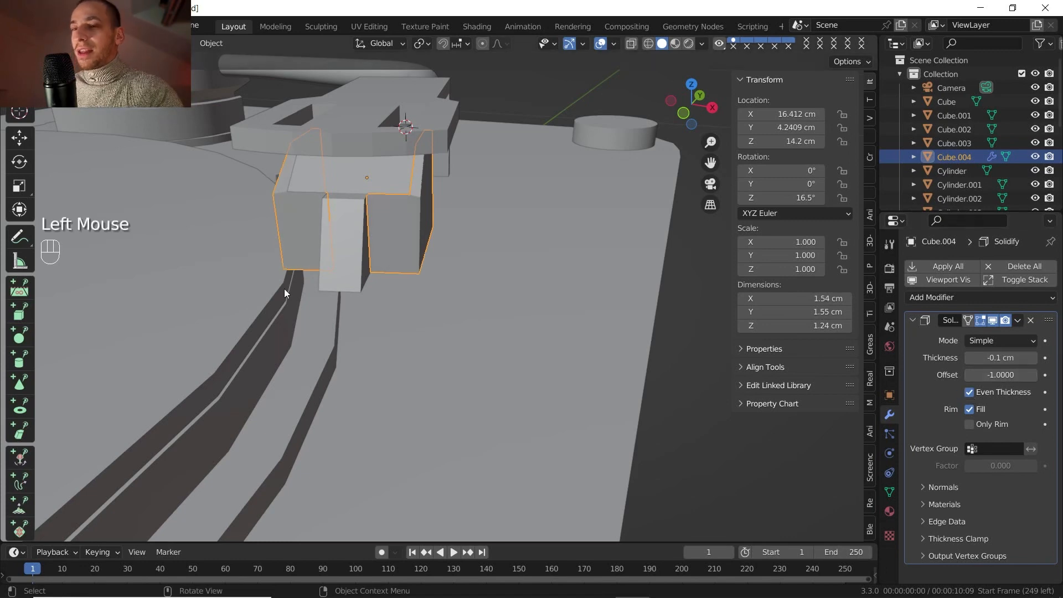
middle_click_drag(285, 288, 366, 222)
middle_click_drag(367, 221, 379, 192)
scroll(379, 193, "up", 2)
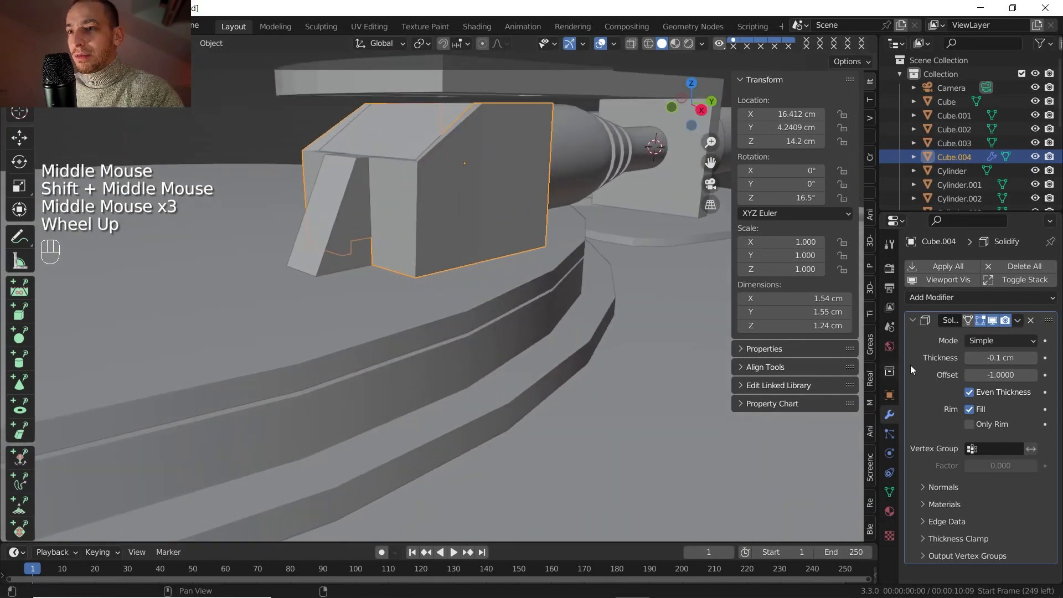
left_click(970, 393)
left_click(970, 393)
Select the shell's two inner vertical edges beside the slanted tip and extrude them forward along local Y to about -1.49 cm.
middle_click_drag(445, 248, 466, 238)
scroll(453, 157, "down", 1)
middle_click_drag(467, 239, 451, 327, "shift")
left_click(409, 309)
key("Tab")
key("2")
left_click(393, 280)
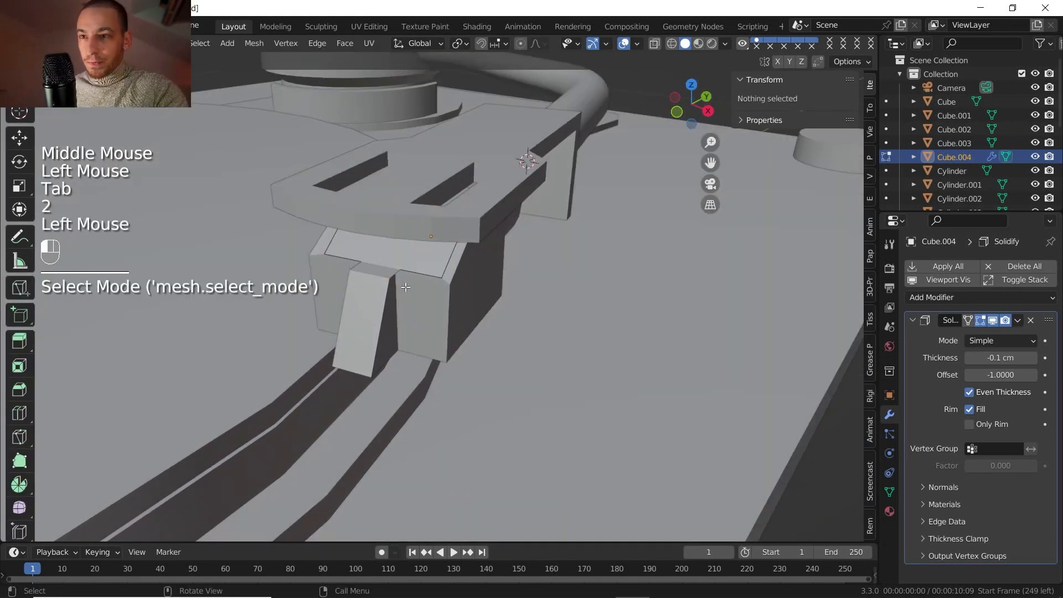
left_click(655, 43)
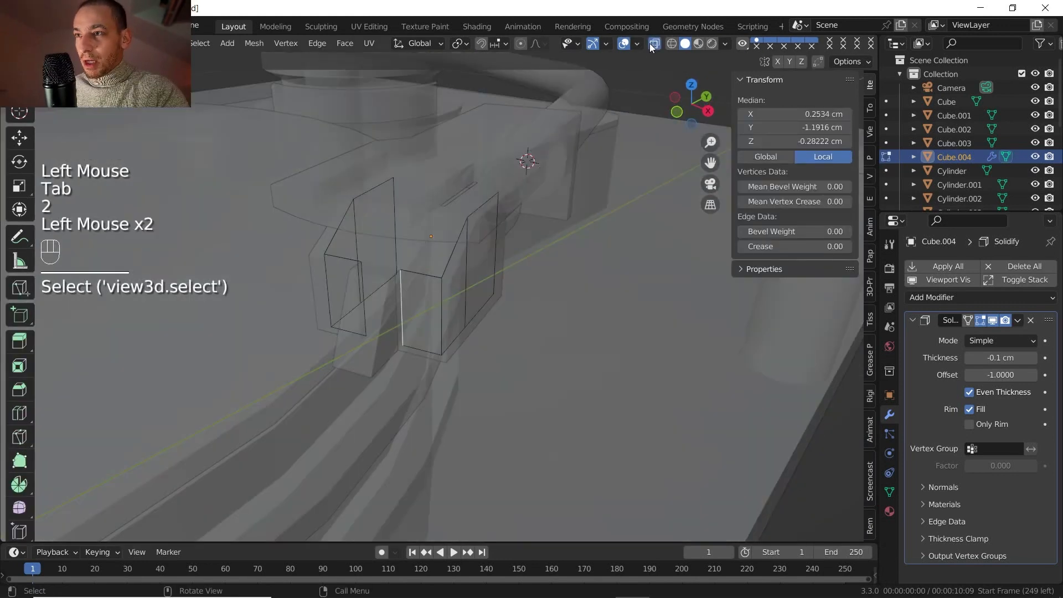
left_click(357, 294, "shift")
left_click(363, 288)
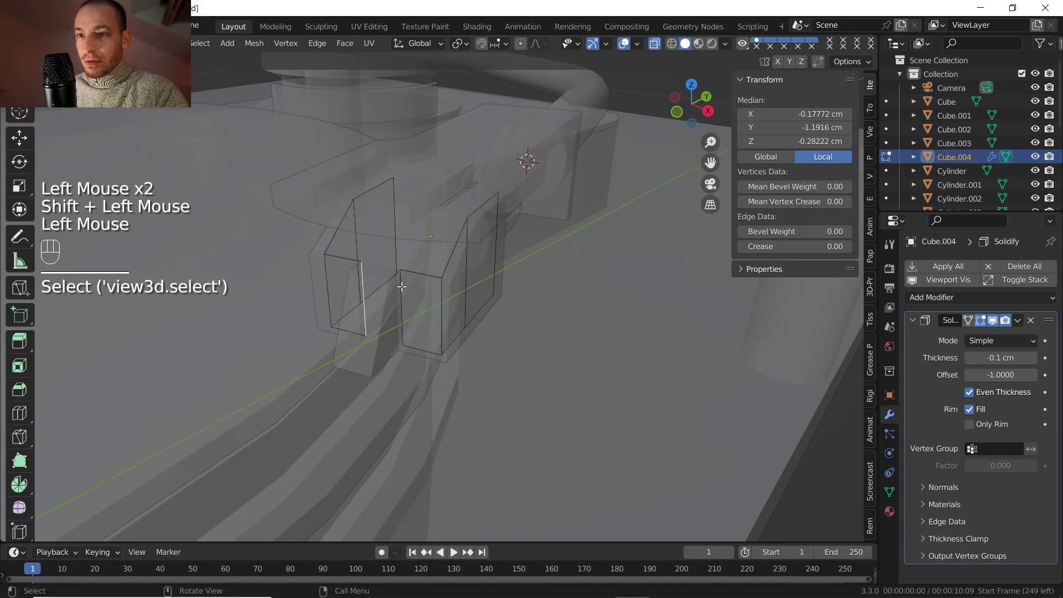
left_click(402, 288, "shift")
left_click(655, 43)
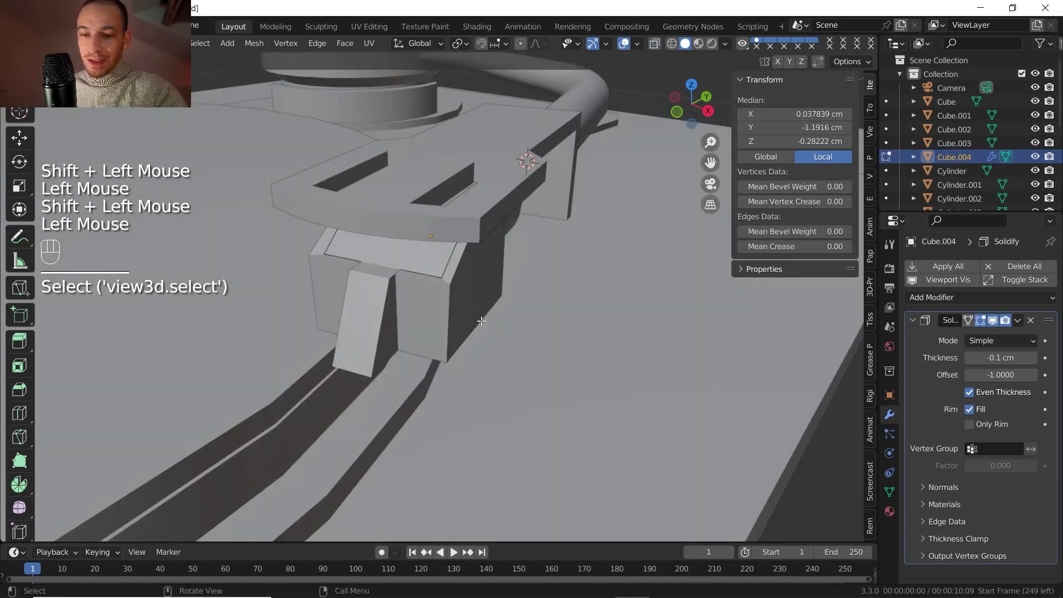
key("e")
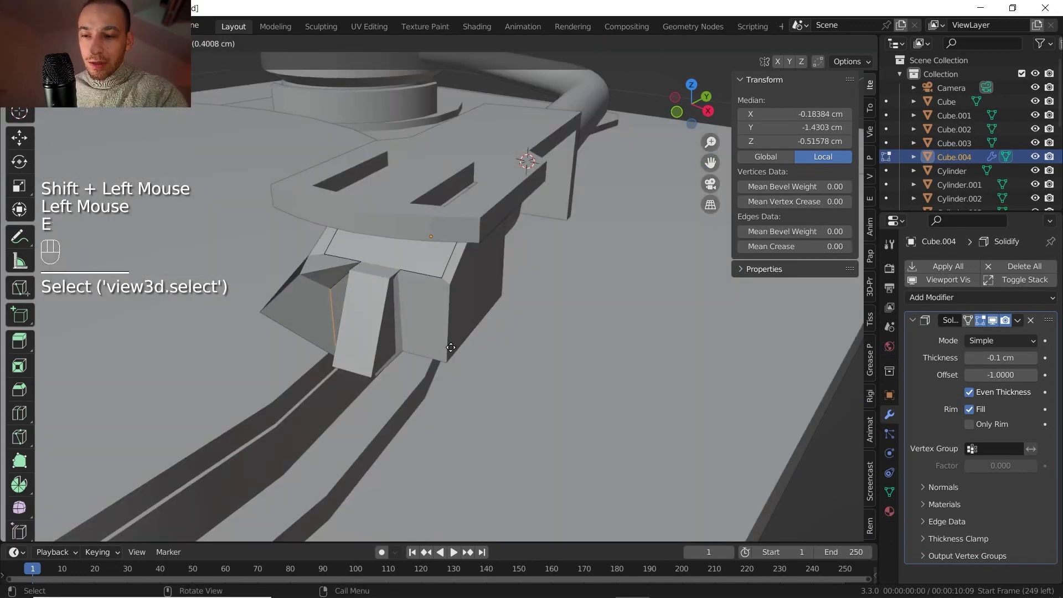
key("y")
key("y")
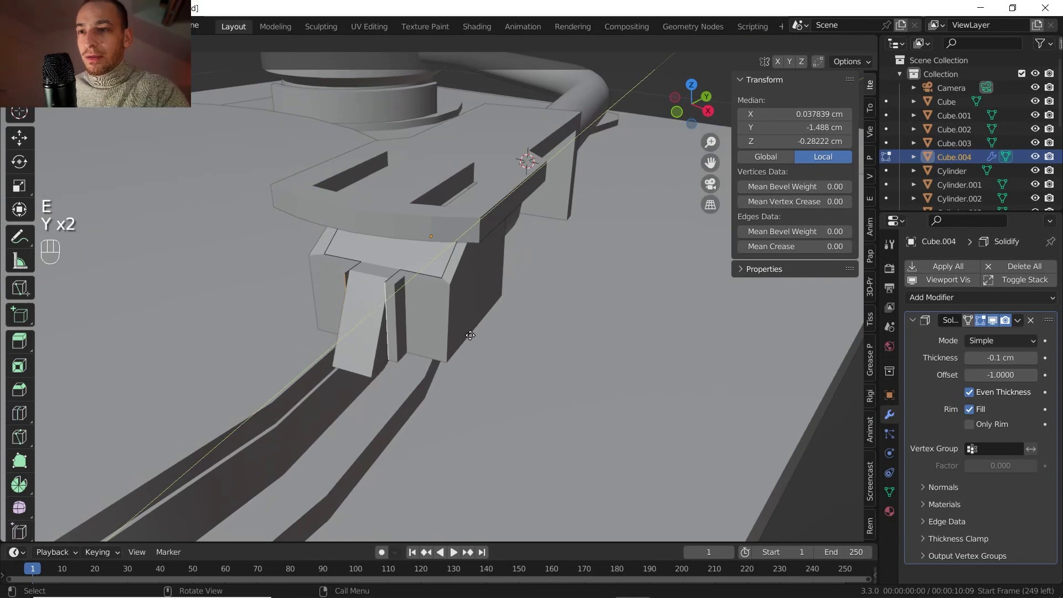
left_click(471, 335)
Select the shell's upper edges on both sides, lower them about 0.067 cm along Z, and finish the mesh edit.
middle_click_drag(471, 335, 467, 327, "shift")
middle_click_drag(467, 327, 471, 280)
middle_click_drag(471, 280, 486, 229, "shift")
left_click(492, 212)
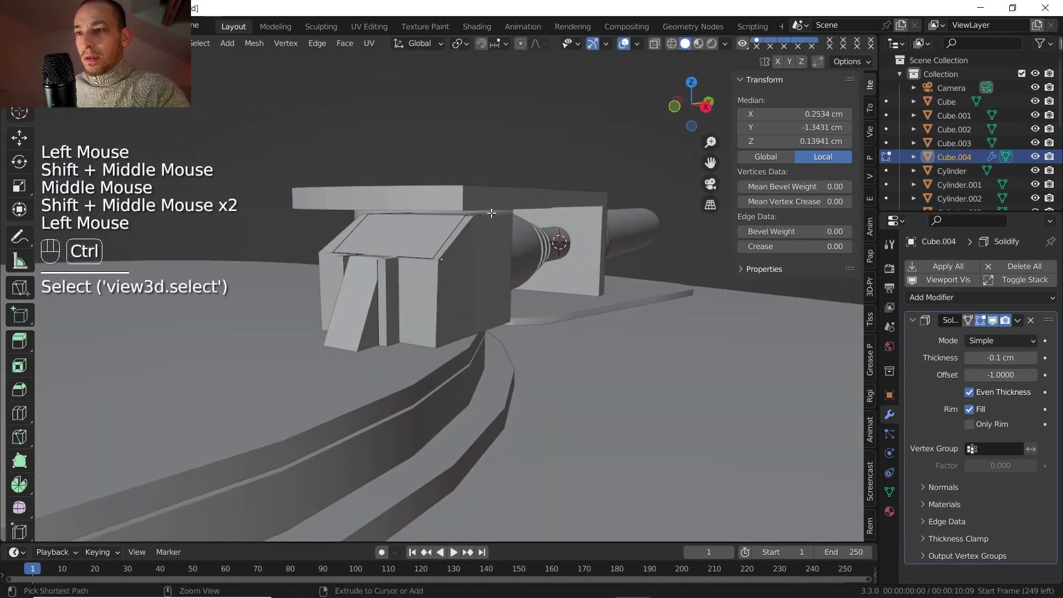
left_click(417, 258, "ctrl")
middle_click_drag(417, 258, 366, 249)
left_click(380, 272, "shift")
left_click(268, 226, "ctrl")
key("g")
key("z")
left_click(369, 254)
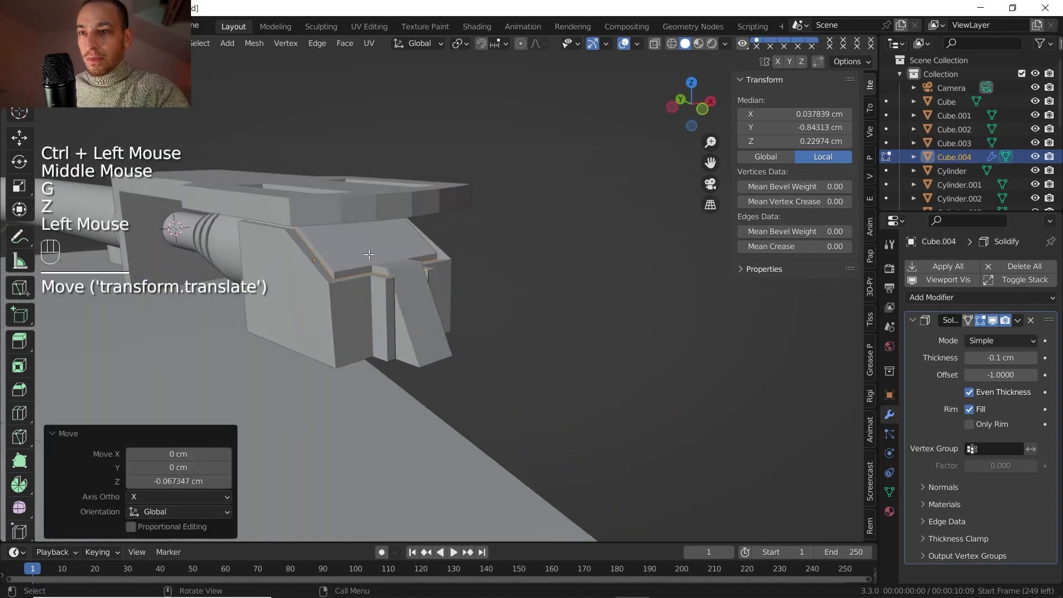
key("Tab")
Edit the inner block's mesh and move the bottom face of its slanted tip slightly down along Z.
middle_click_drag(421, 302, 344, 310)
middle_click_drag(343, 310, 388, 333, "shift")
middle_click_drag(388, 332, 429, 352, "shift")
middle_click_drag(430, 352, 399, 322)
left_click(397, 320)
key("Tab")
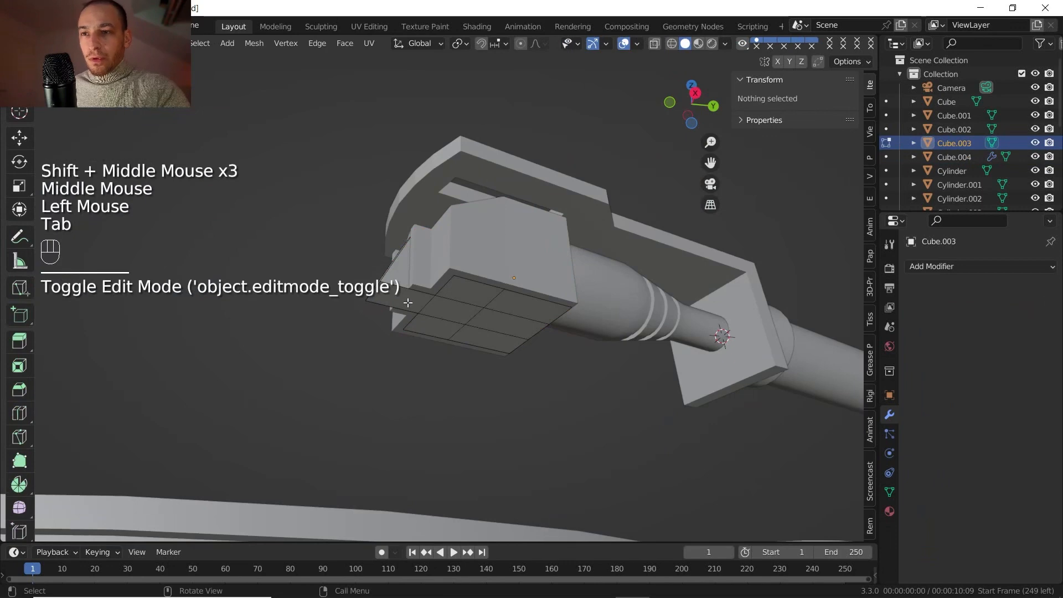
left_click(408, 303)
key("3")
left_click(408, 301)
key("g")
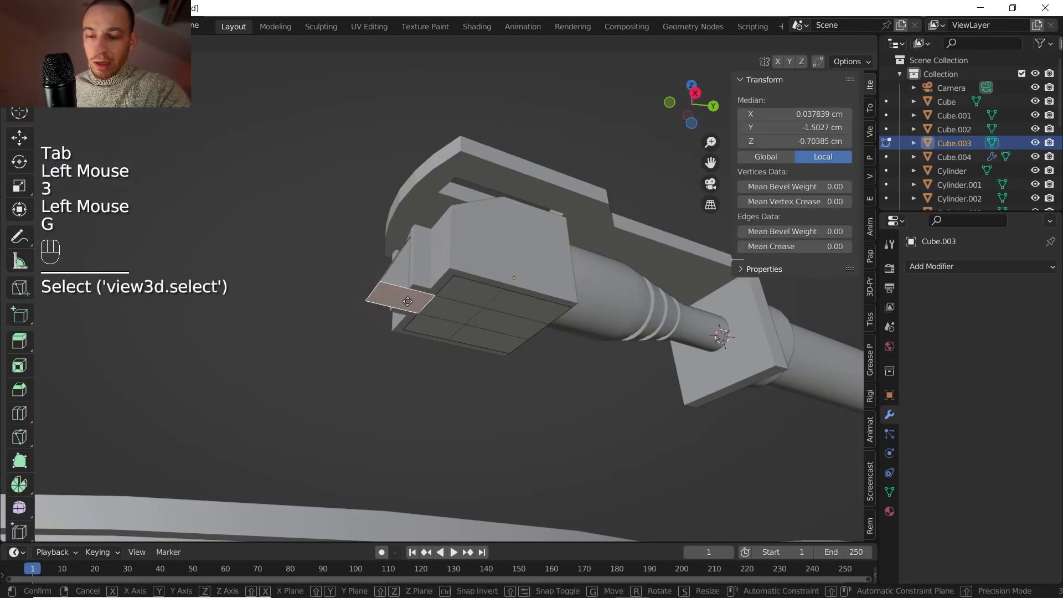
key("z")
left_click(410, 308)
Select the platter disc and snap the 3D cursor to its centre.
mouse_move(426, 300)
middle_mouse_down()
mouse_move(449, 364)
mouse_move(465, 363)
mouse_move(418, 372)
mouse_move(451, 304)
mouse_move(444, 292)
middle_mouse_up()
scroll(418, 372, "down", 2)
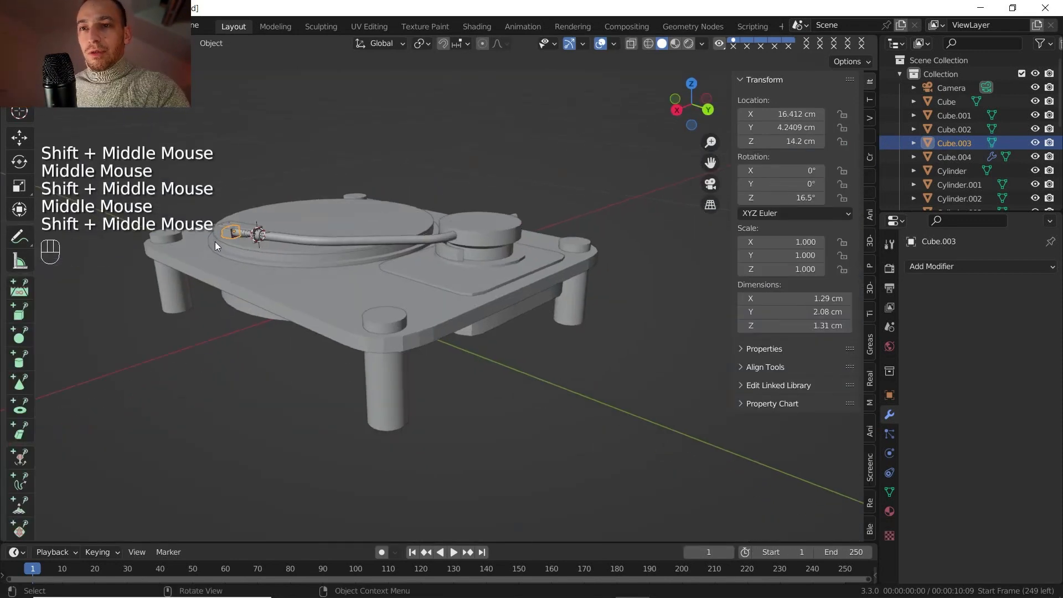
middle_click_drag(215, 242, 515, 377, "shift")
middle_click_drag(515, 376, 493, 370)
middle_click_drag(493, 370, 403, 255, "shift")
scroll(430, 354, "up", 2)
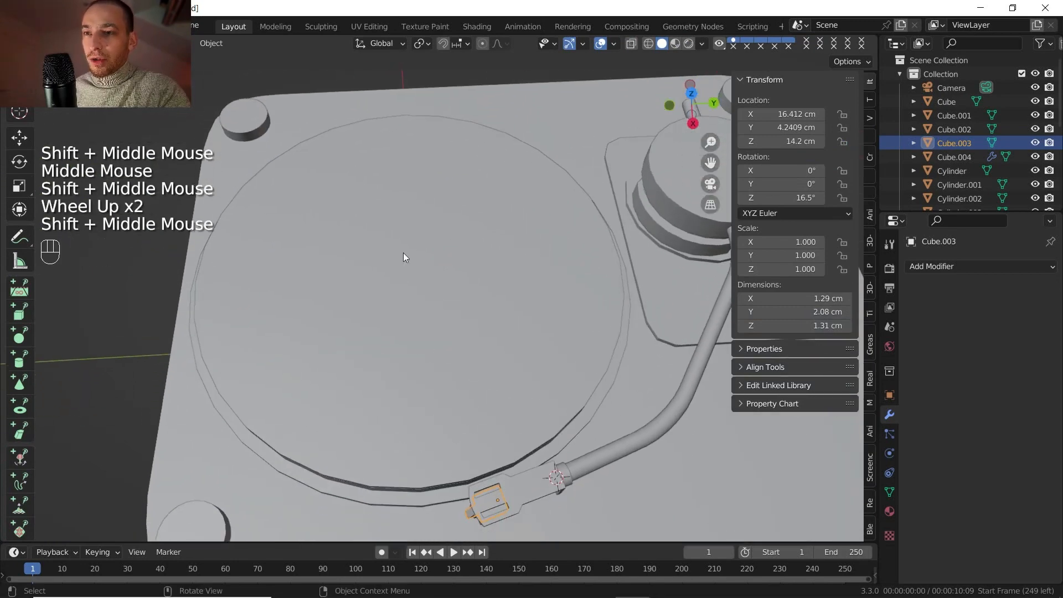
left_click(430, 303)
key("shift+s")
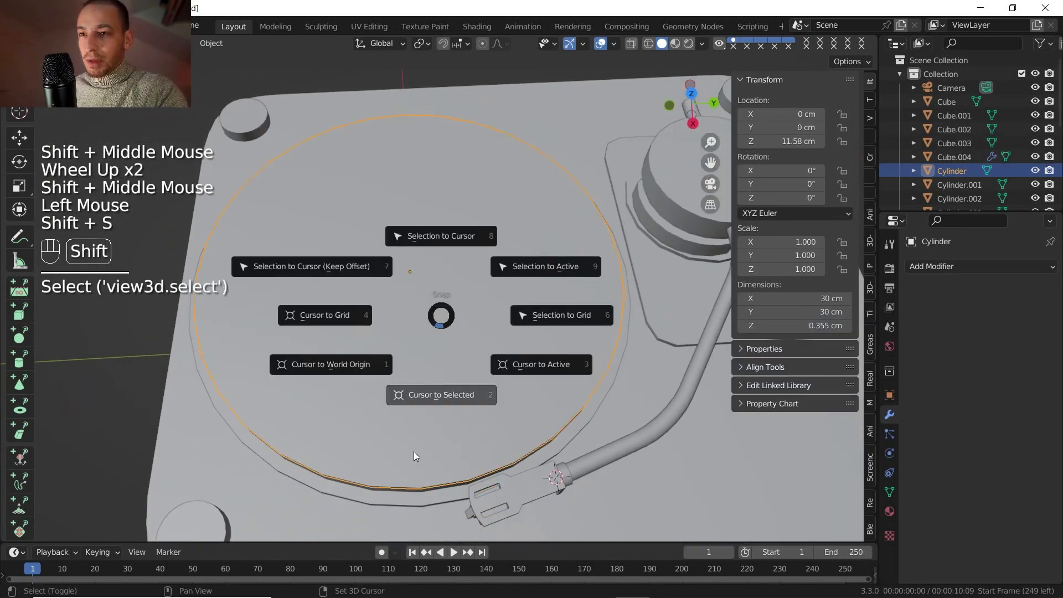
left_click(420, 399)
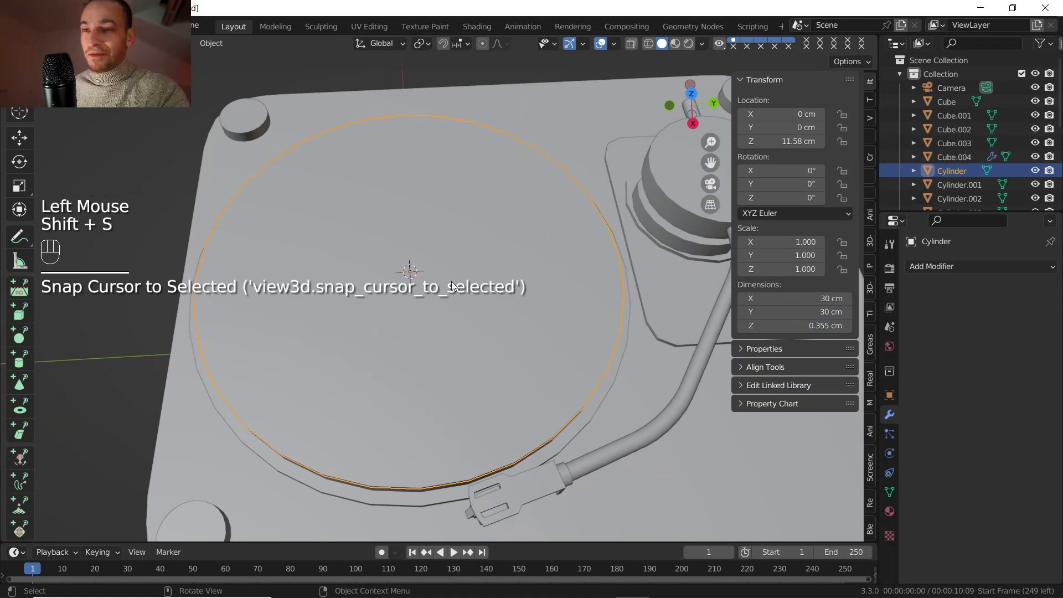
Add a cylinder at the platter's centre for the spindle with radius 0.3 cm and depth 3 cm.
middle_click_drag(413, 304, 395, 297)
key("shift+a")
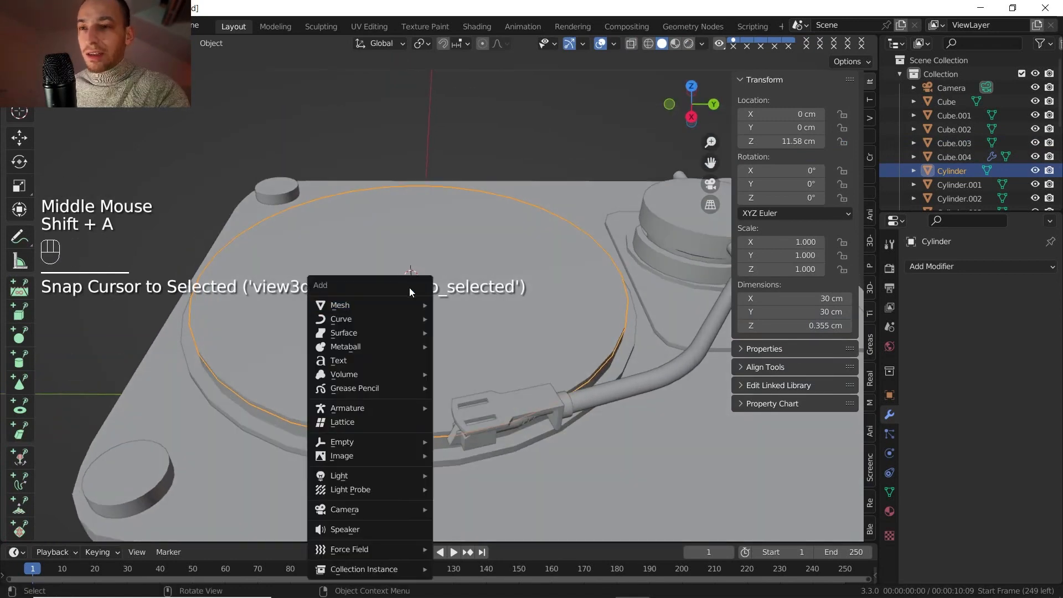
mouse_move(427, 304)
left_click(481, 373)
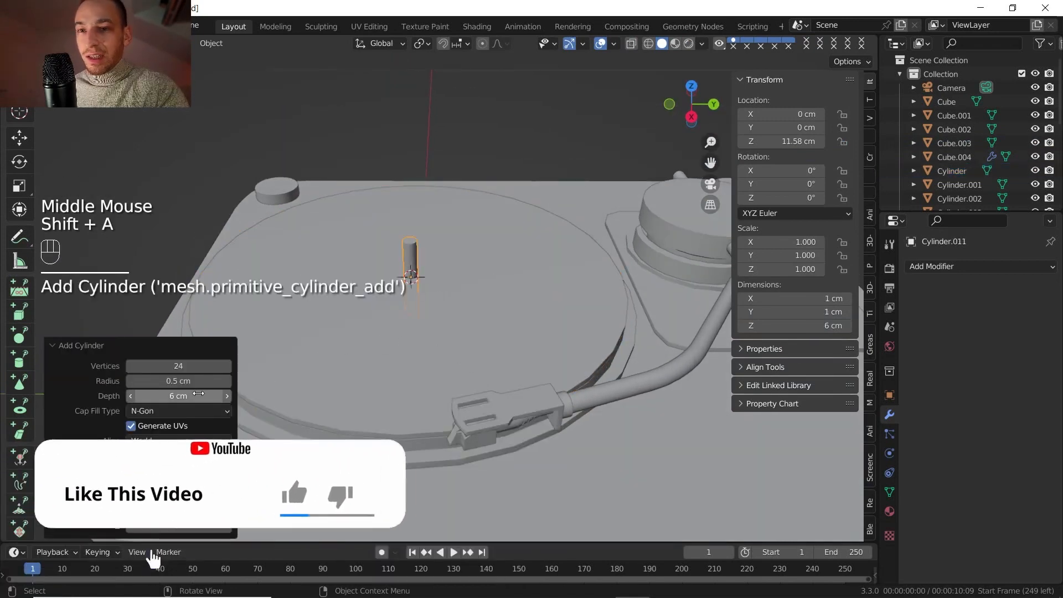
left_click(189, 381)
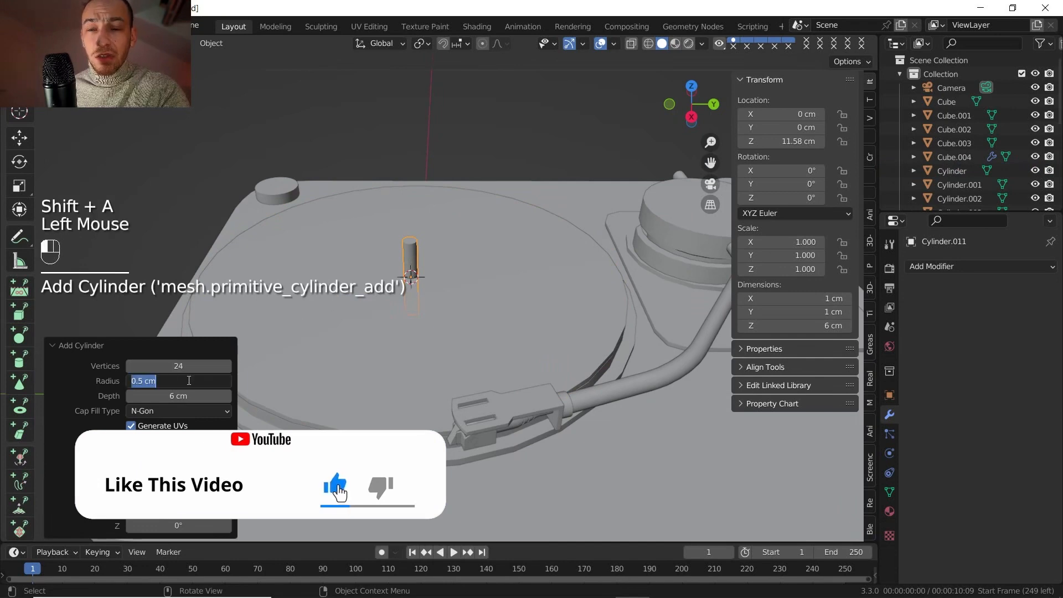
left_click(143, 381)
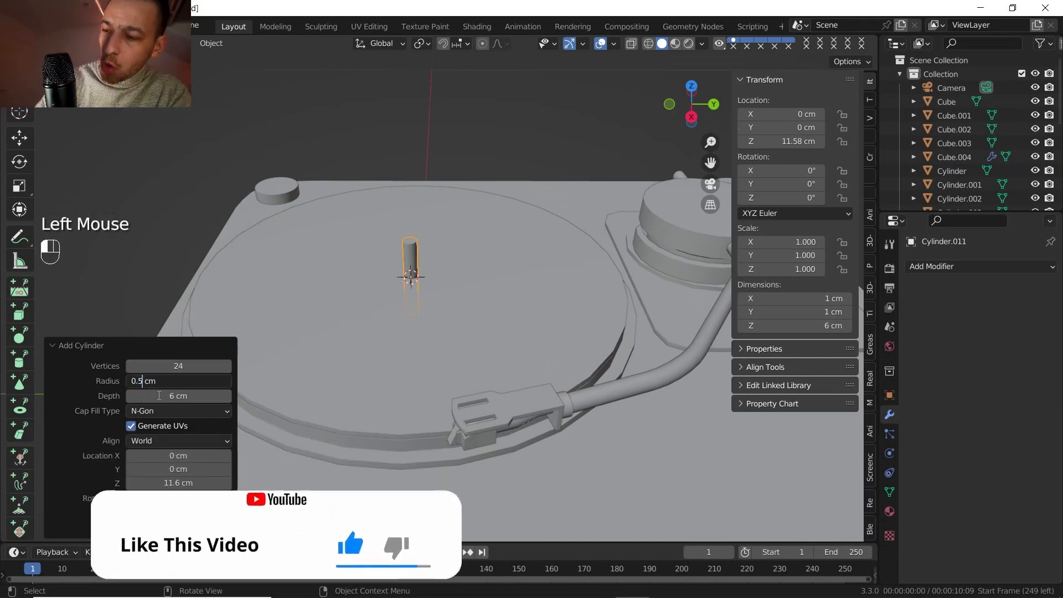
key("BackSpace")
left_click(159, 395)
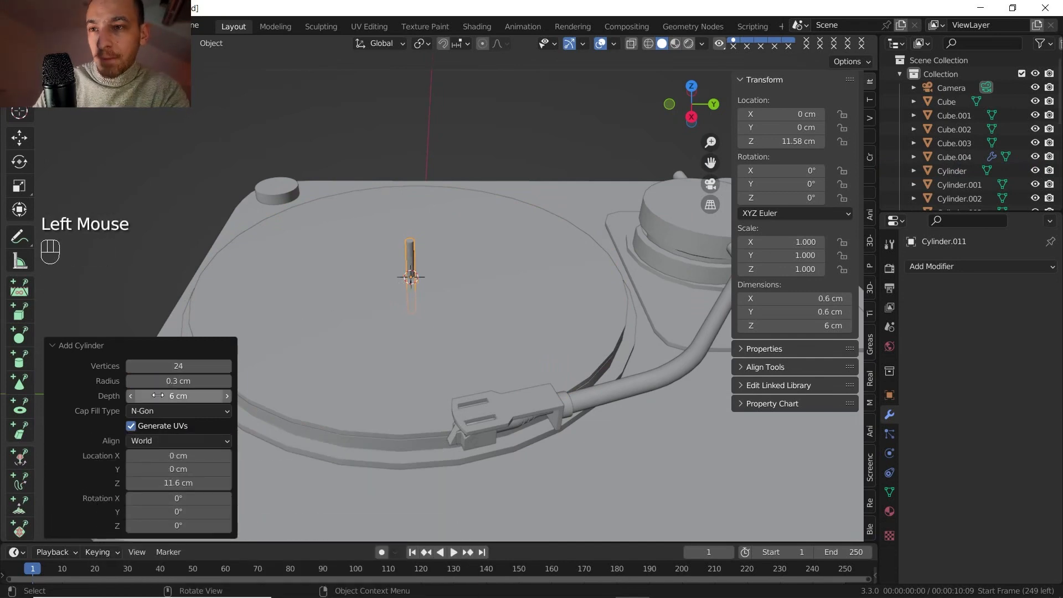
left_click(193, 396)
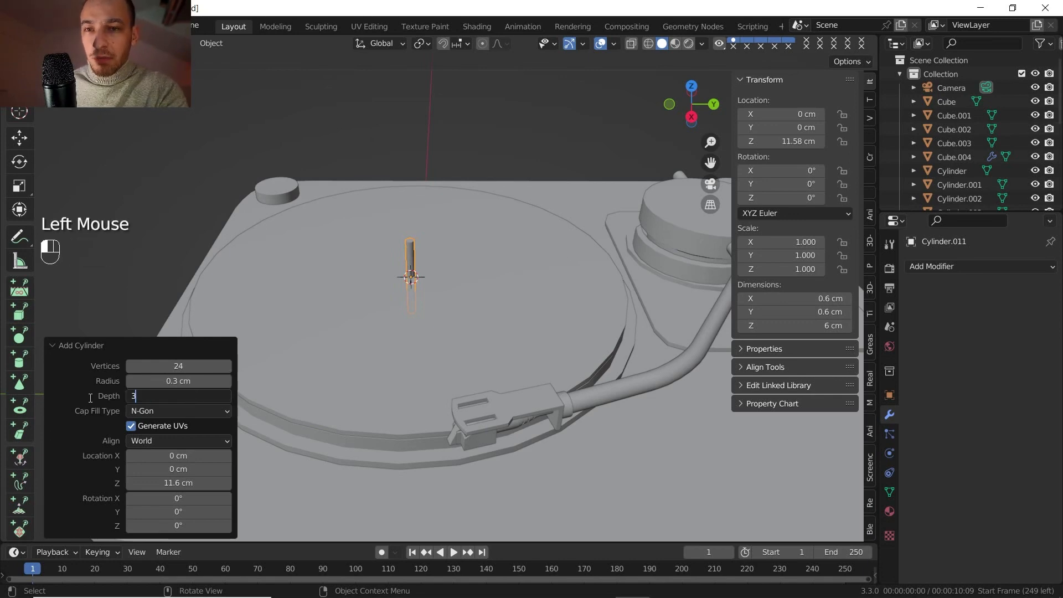
key("Return")
Set the new spindle cylinder's vertex count to 20.
scroll(426, 272, "up", 1)
middle_click_drag(427, 268, 492, 311, "shift")
middle_click_drag(493, 312, 503, 350)
middle_click_drag(503, 351, 490, 318, "shift")
scroll(492, 323, "up", 2)
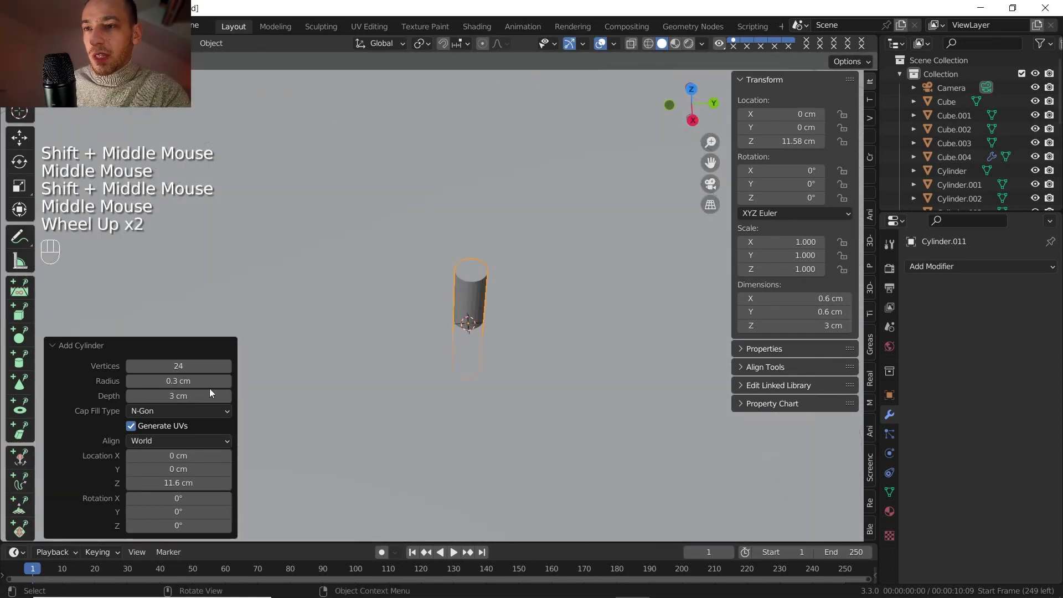
left_click(162, 366)
type("2")
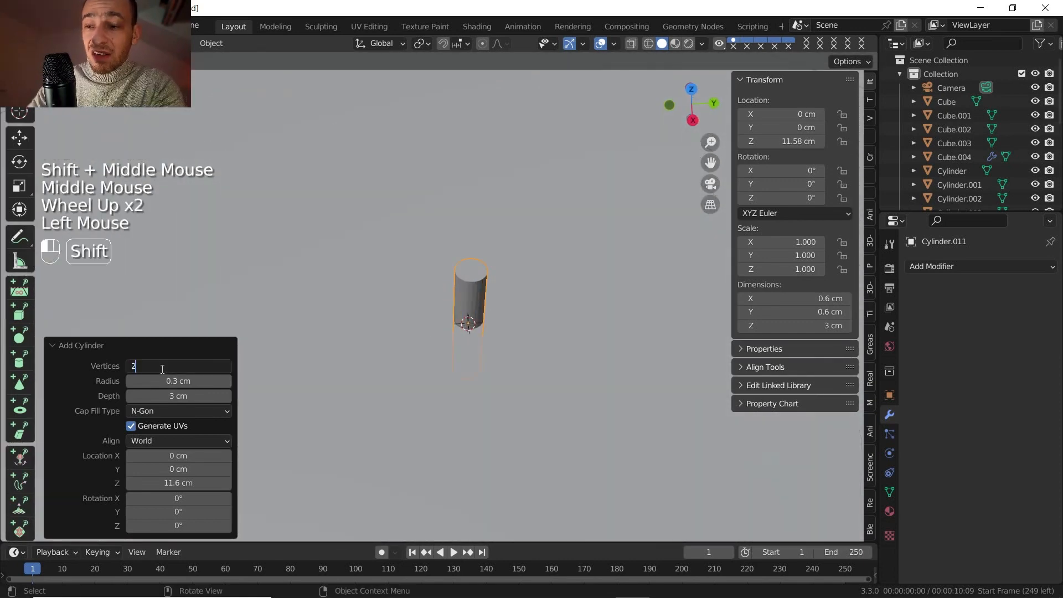
type("0")
key("Return")
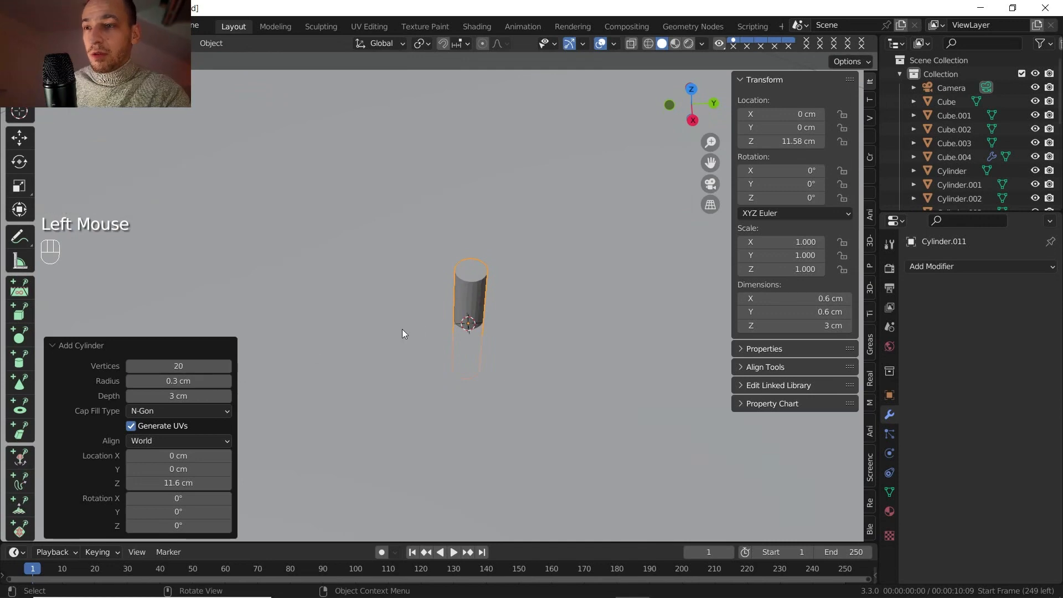
Shade the spindle cylinder smooth.
mouse_move(432, 293)
middle_mouse_down()
mouse_move(447, 278)
mouse_move(437, 244)
mouse_move(452, 310)
middle_mouse_up()
right_click(470, 261)
left_click(461, 271)
Edit the spindle's mesh and inset its top face by about 0.236 cm.
scroll(461, 271, "up", 1, "shift")
middle_click_drag(452, 310, 445, 344)
scroll(460, 339, "up", 2)
key("Tab")
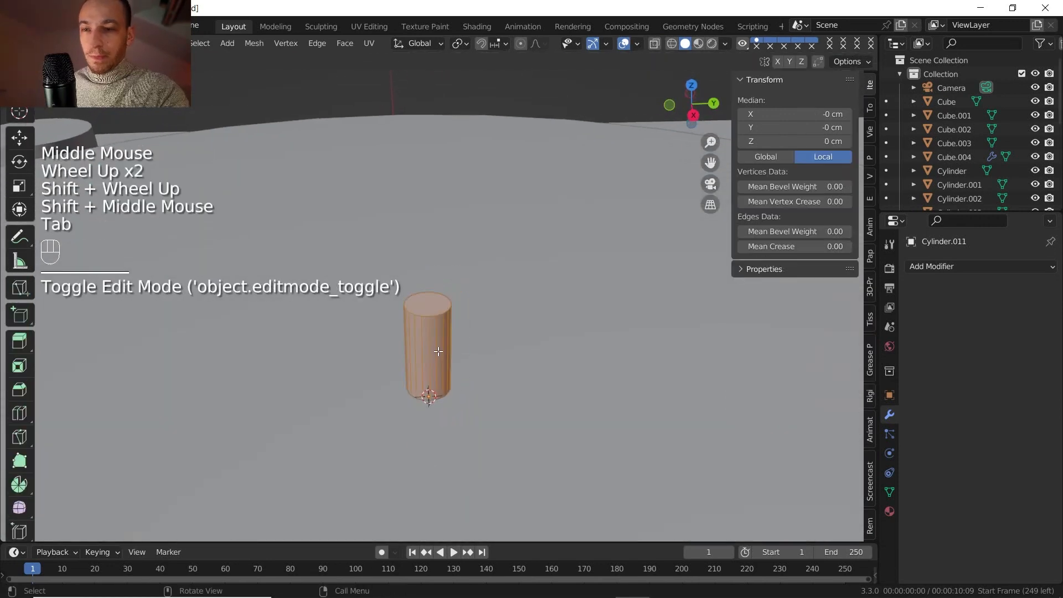
key("1")
left_click(424, 310)
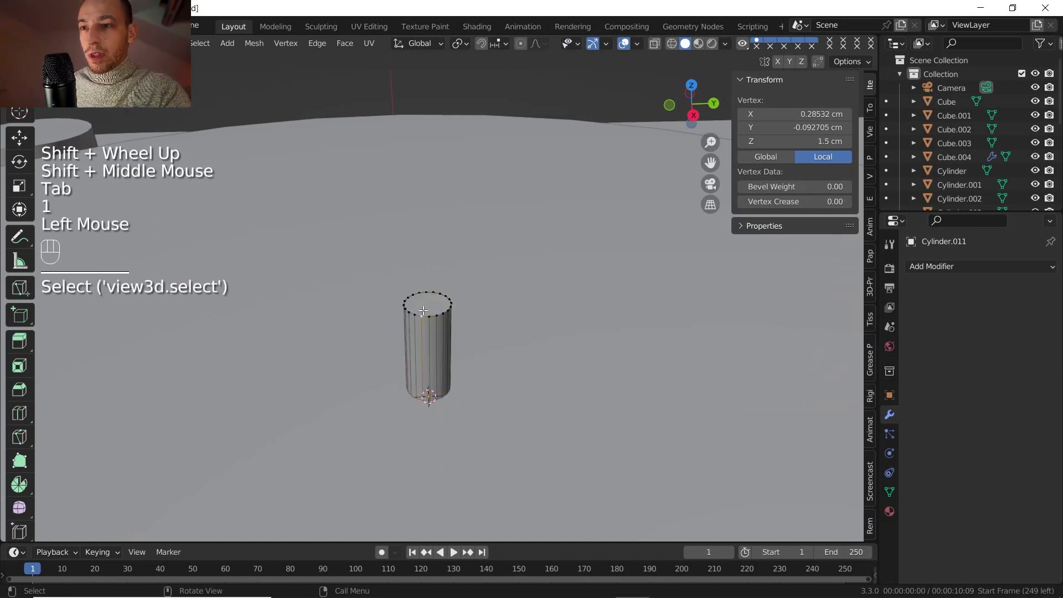
key("3")
left_click(424, 310)
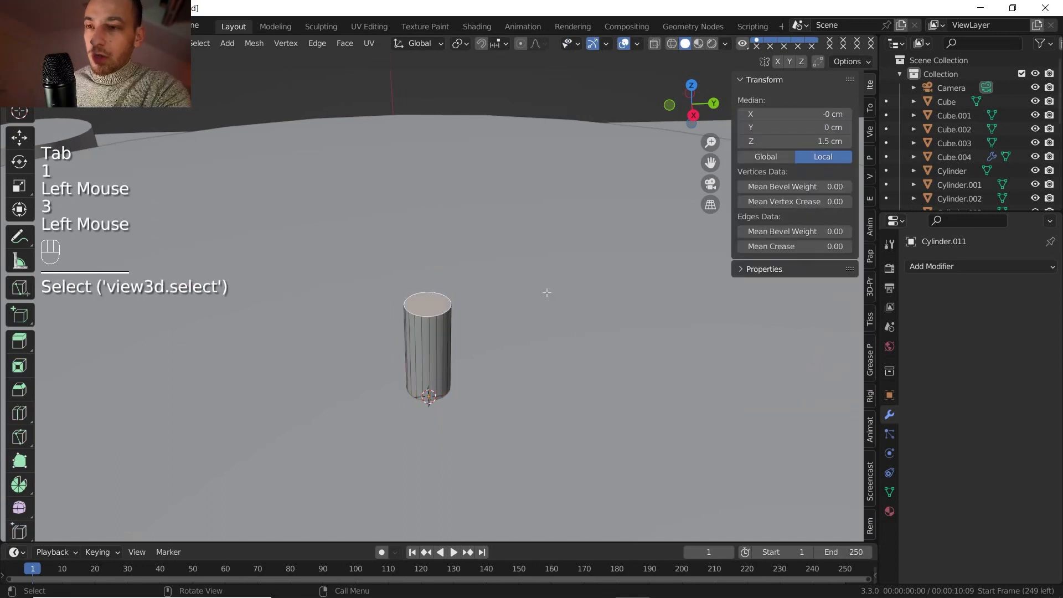
key("i")
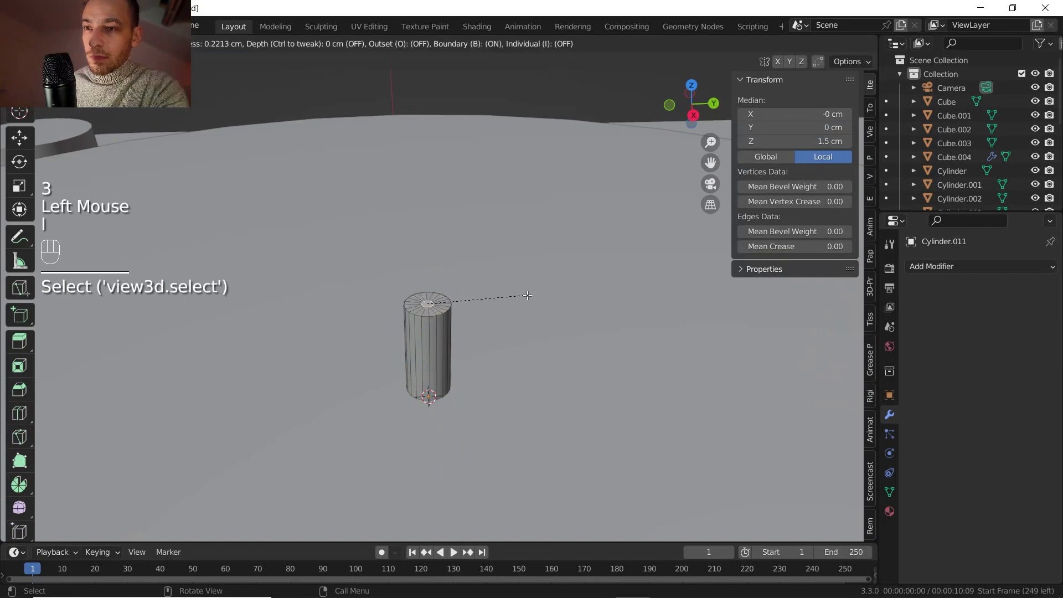
left_click(523, 297)
Merge the spindle's small inset top face at its center.
scroll(522, 299, "up", 1)
middle_click_drag(522, 299, 523, 307, "shift")
scroll(523, 306, "up", 2)
key("m")
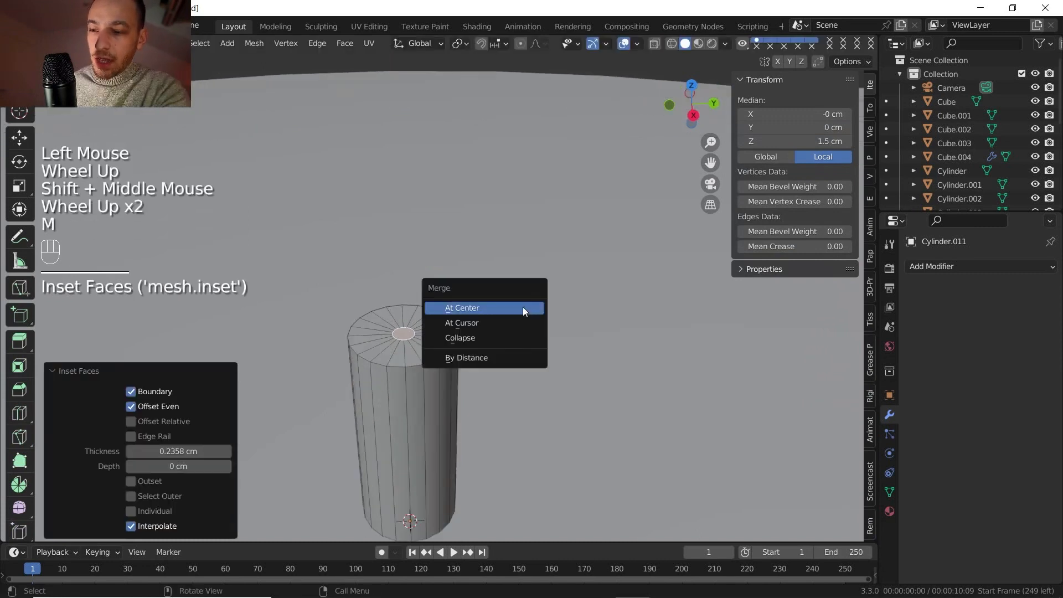
left_click(482, 310)
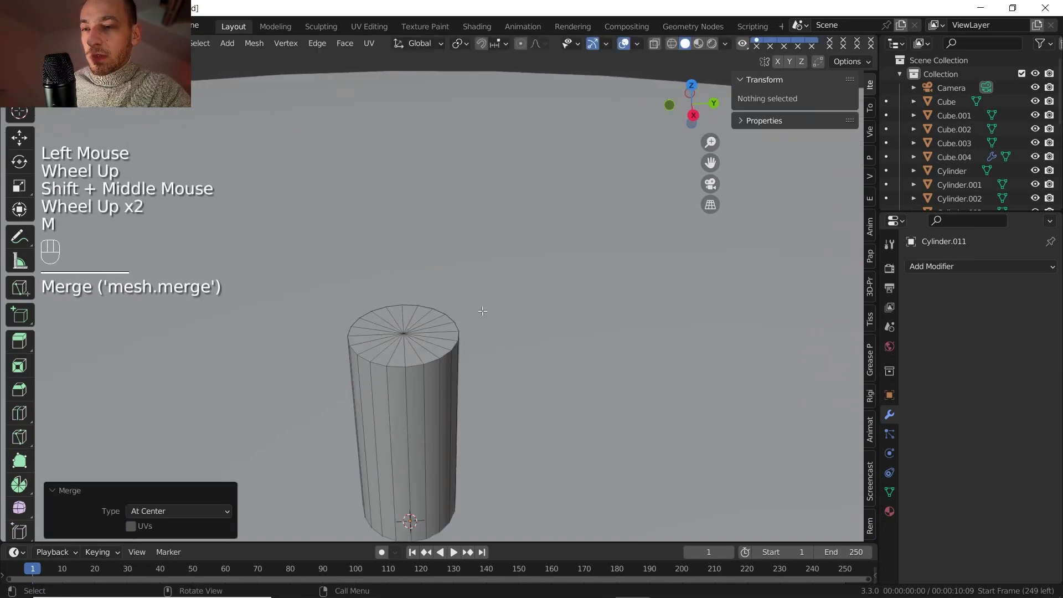
Raise the spindle's top centre vertex about 0.7 cm along Z into a pointed tip and finish the mesh edit.
key("1")
left_click(402, 326)
key("g")
key("z")
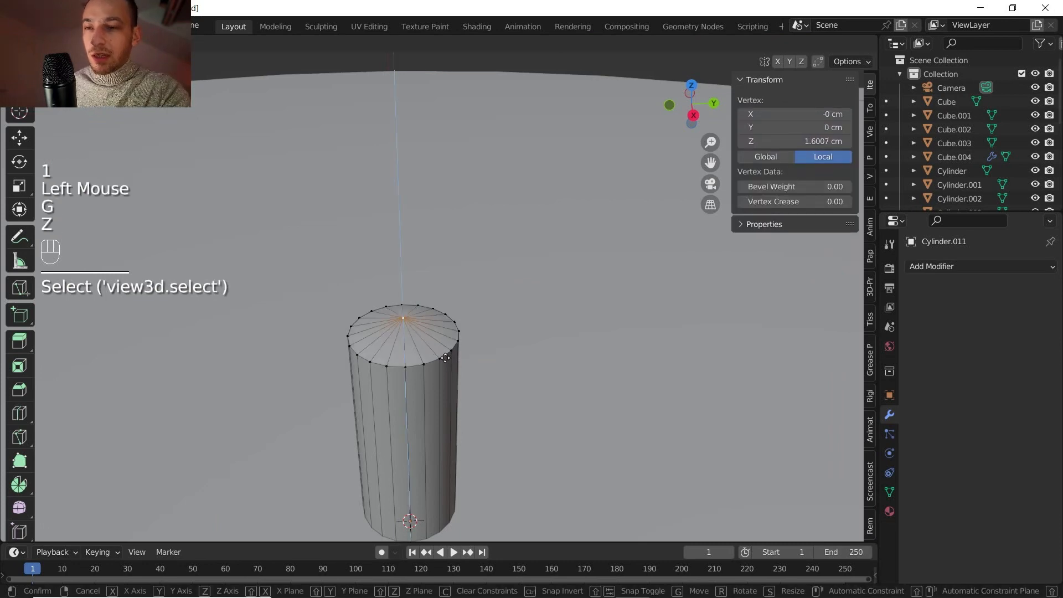
left_click(427, 281)
key("Tab")
scroll(417, 335, "down", 4)
middle_click_drag(417, 335, 554, 358)
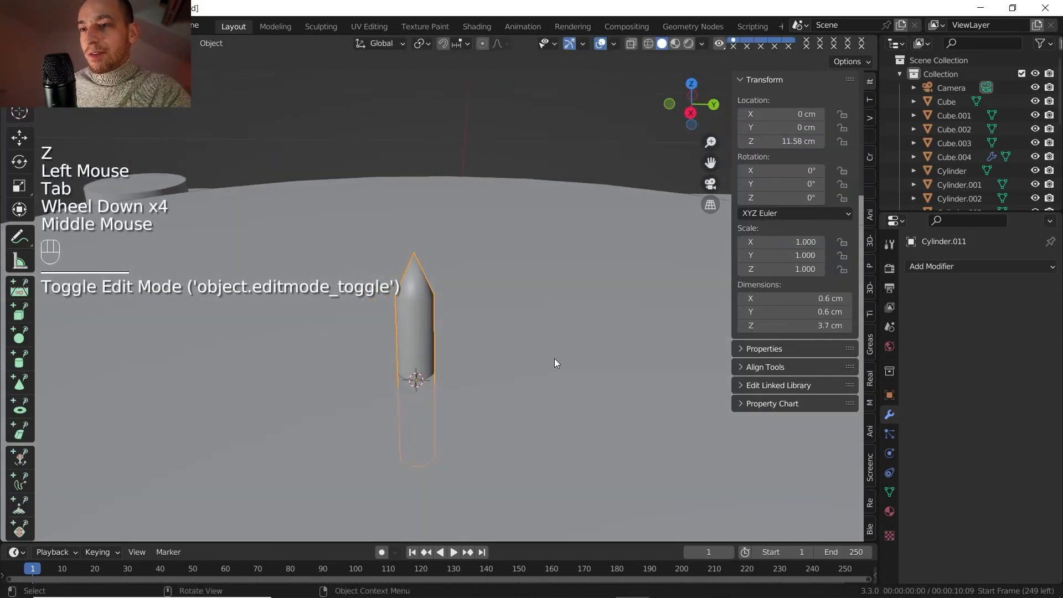
Enable Auto Smooth in the spindle's normals settings with an angle of 21.2°.
left_click(890, 491)
scroll(937, 470, "down", 3)
left_click(920, 416)
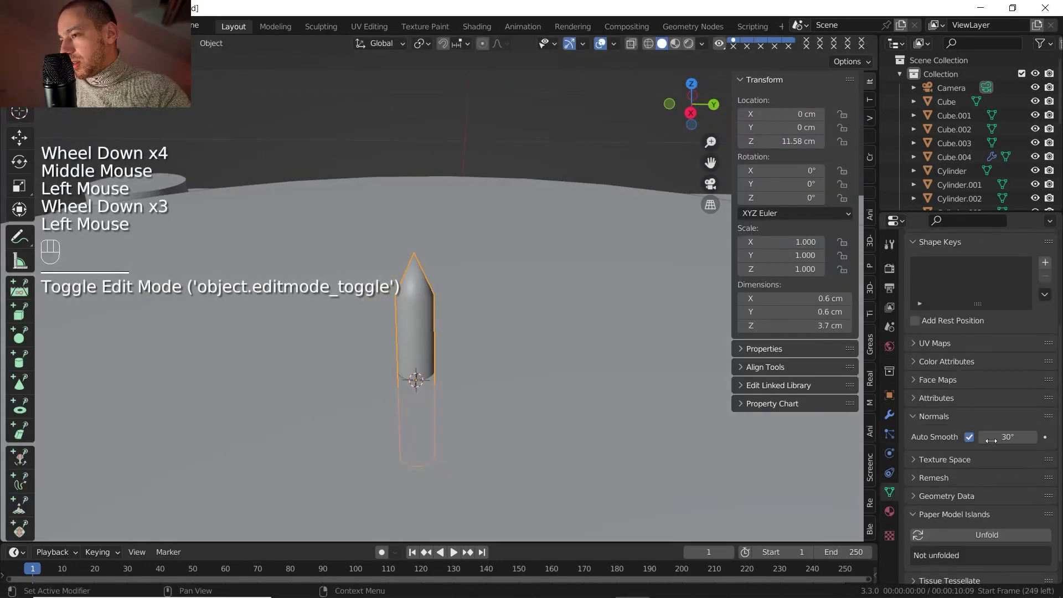
left_click(969, 437)
left_click_drag(1008, 437, 986, 437)
Examine the whole turntable, from the platter spindle across to the tonearm base.
scroll(419, 313, "down", 2)
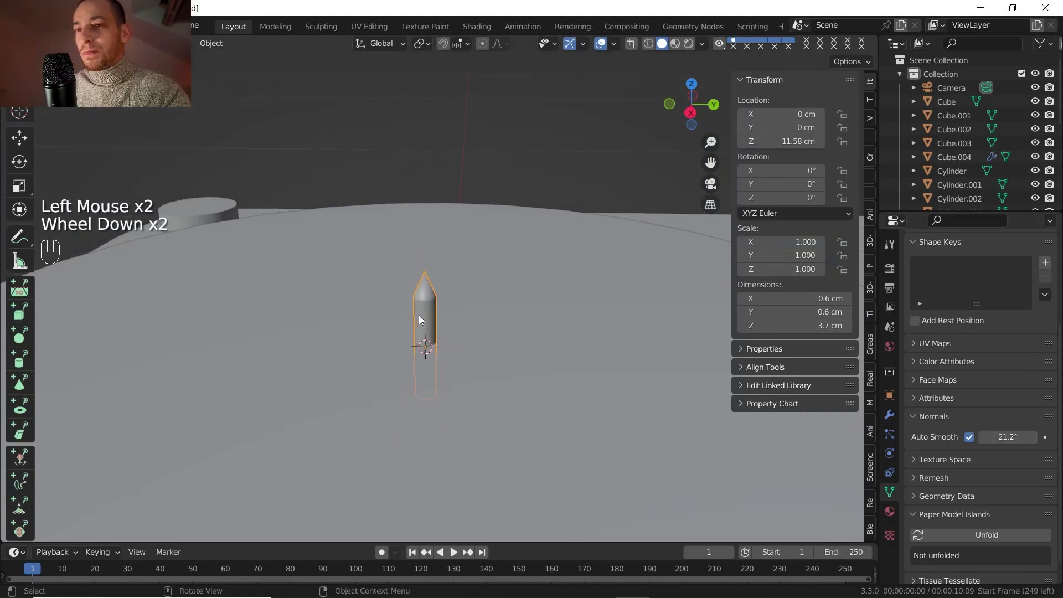
middle_click_drag(419, 304, 418, 355, "shift")
scroll(414, 311, "down", 3)
middle_click_drag(418, 354, 420, 333)
middle_click_drag(420, 332, 423, 358, "shift")
middle_click_drag(423, 357, 357, 361)
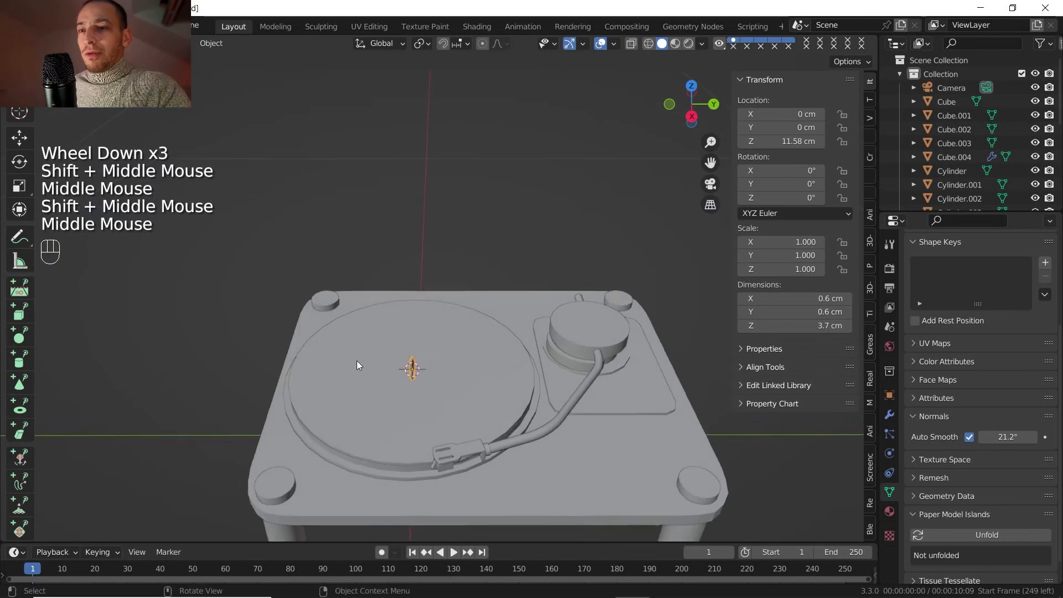
middle_click_drag(354, 404, 406, 345)
scroll(390, 357, "down", 1)
middle_click_drag(395, 355, 383, 360, "shift")
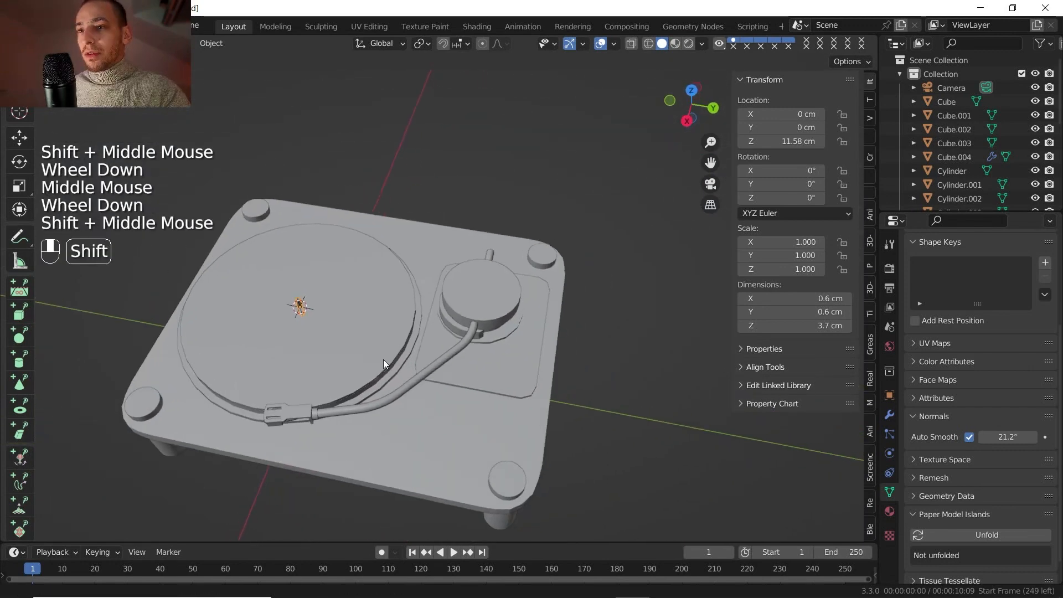
Edit the round tonearm base's mesh and inset its top face by about 0.32 cm.
scroll(423, 328, "up", 2)
left_click(423, 329)
middle_click_drag(424, 329, 371, 290, "shift")
scroll(371, 290, "up", 1)
scroll(382, 326, "up", 1)
key("Tab")
scroll(390, 355, "down", 1)
middle_click_drag(389, 355, 376, 353, "shift")
key("3")
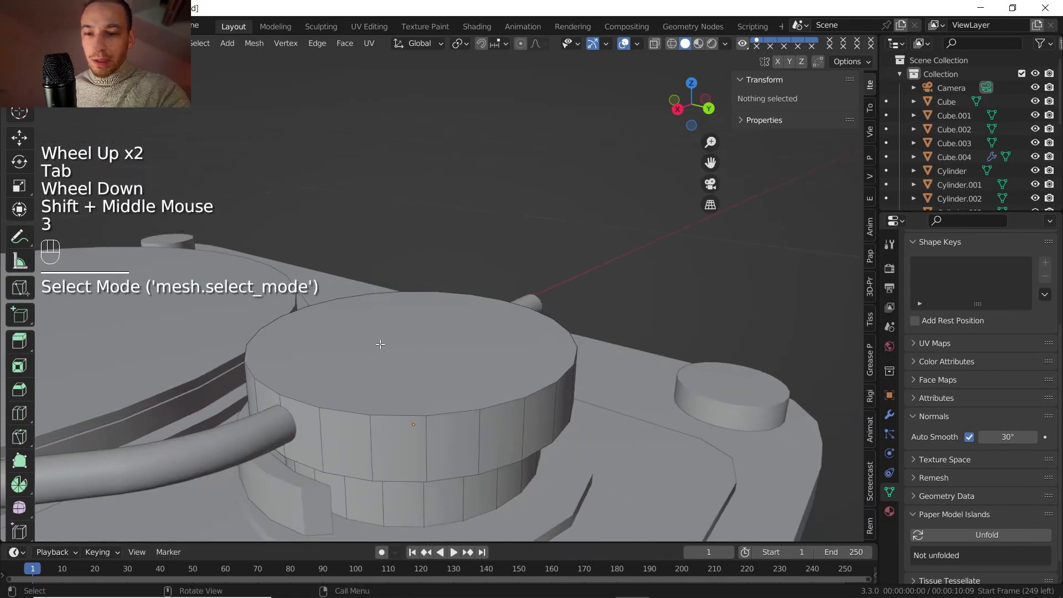
left_click(375, 352)
key("i")
left_click(441, 370)
Raise the tonearm base's inset top face along Z to an overall height of 6.38 cm and finish the mesh edit.
key("g")
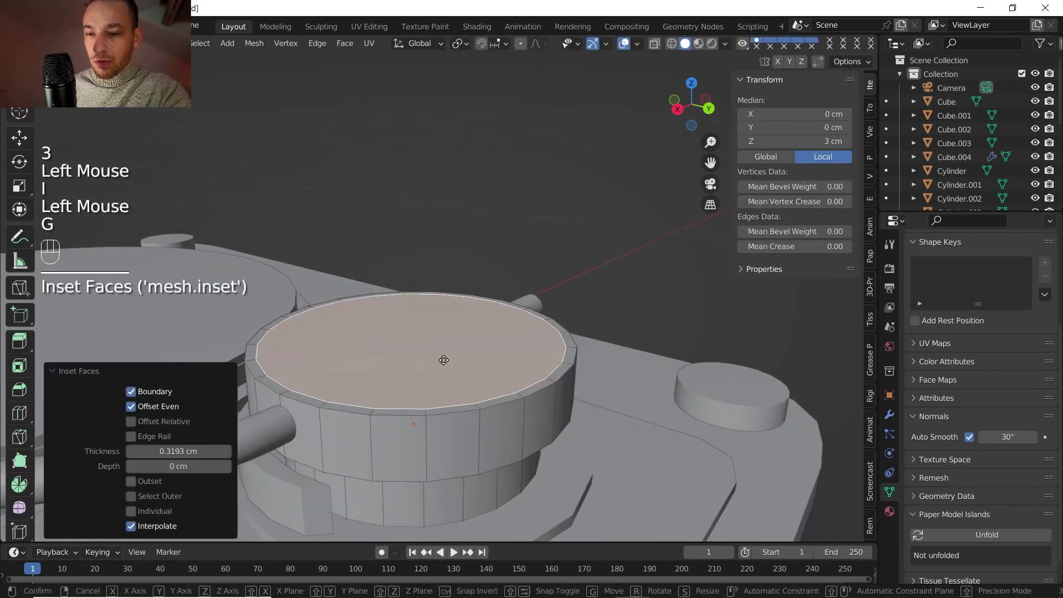
key("z")
left_click(442, 349)
key("Tab")
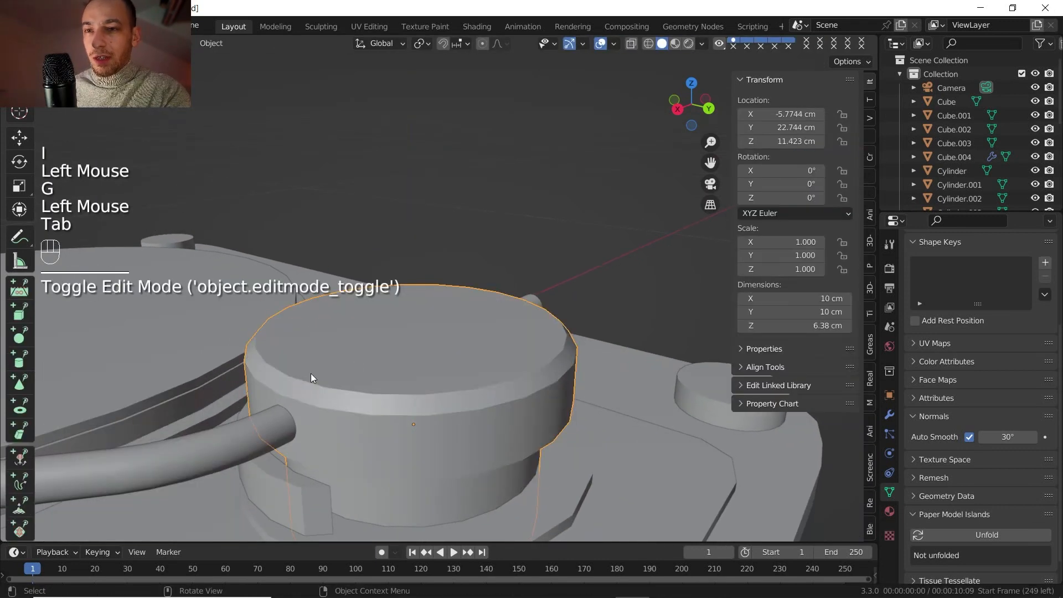
Examine the tonearm base and its mounting plate in relation to the rest of the turntable.
middle_click_drag(311, 373, 498, 315, "shift")
scroll(429, 295, "down", 2)
scroll(494, 300, "down", 1)
middle_click_drag(498, 316, 505, 381, "shift")
middle_click_drag(386, 370, 366, 355, "shift")
middle_click_drag(366, 355, 322, 355)
scroll(288, 355, "down", 1)
middle_click_drag(255, 357, 355, 344, "shift")
middle_click_drag(365, 344, 424, 316)
scroll(324, 347, "up", 3)
scroll(368, 295, "up", 1)
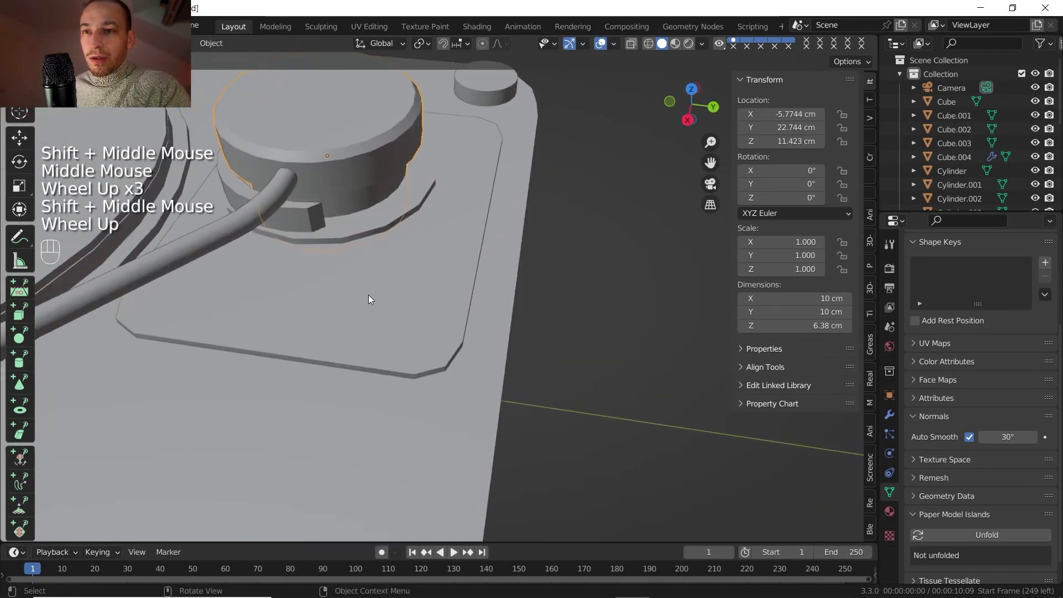
Edit the tonearm mounting plate's mesh and snap the 3D cursor to a top vertex near its front edge.
left_click(365, 303)
key("Tab")
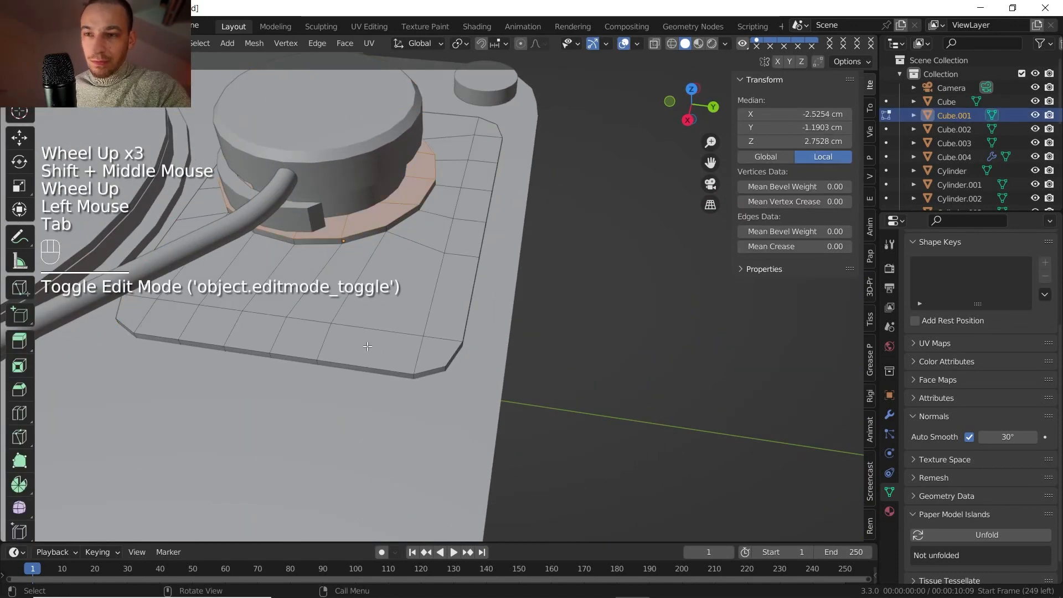
key("1")
left_click(339, 326)
key("shift+s")
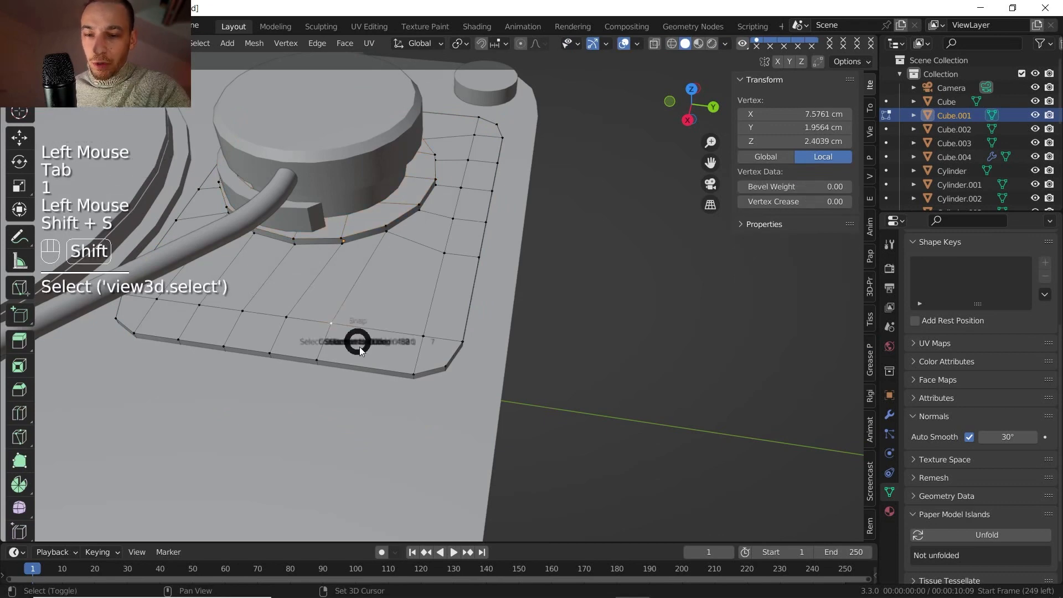
left_click(357, 420)
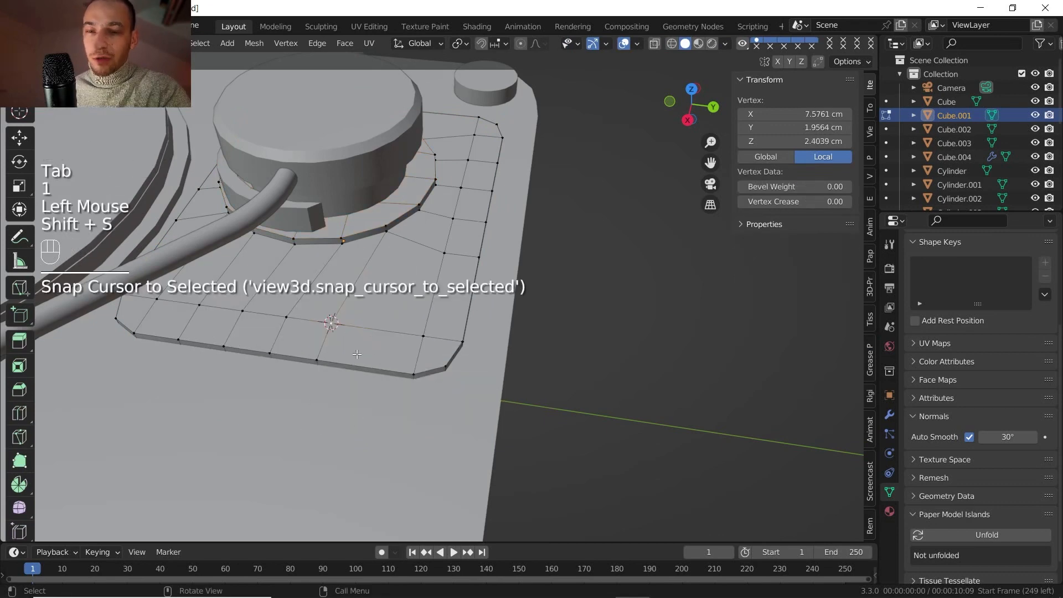
Leave the plate's mesh and add a 20-vertex cylinder of radius 0.3 cm and depth 3 cm at the 3D cursor.
key("Tab")
key("shift+a")
mouse_move(327, 318)
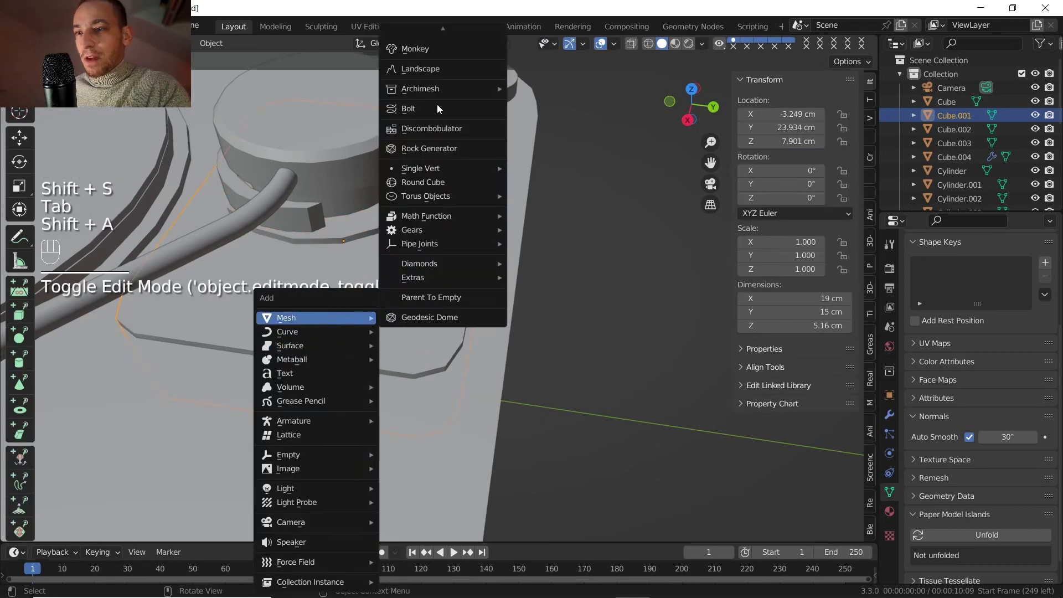
mouse_move(442, 27)
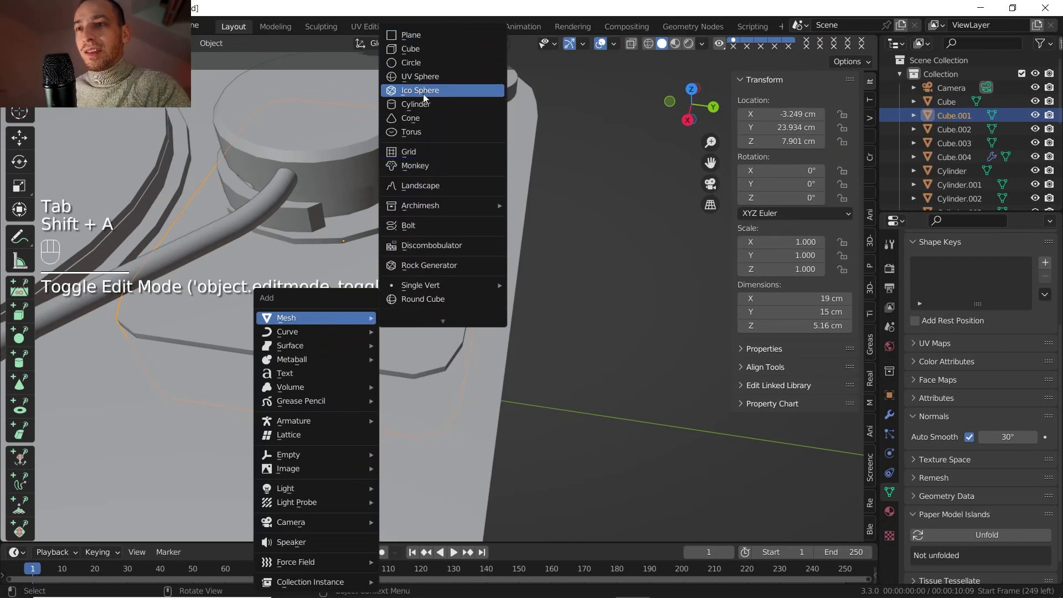
left_click(418, 104)
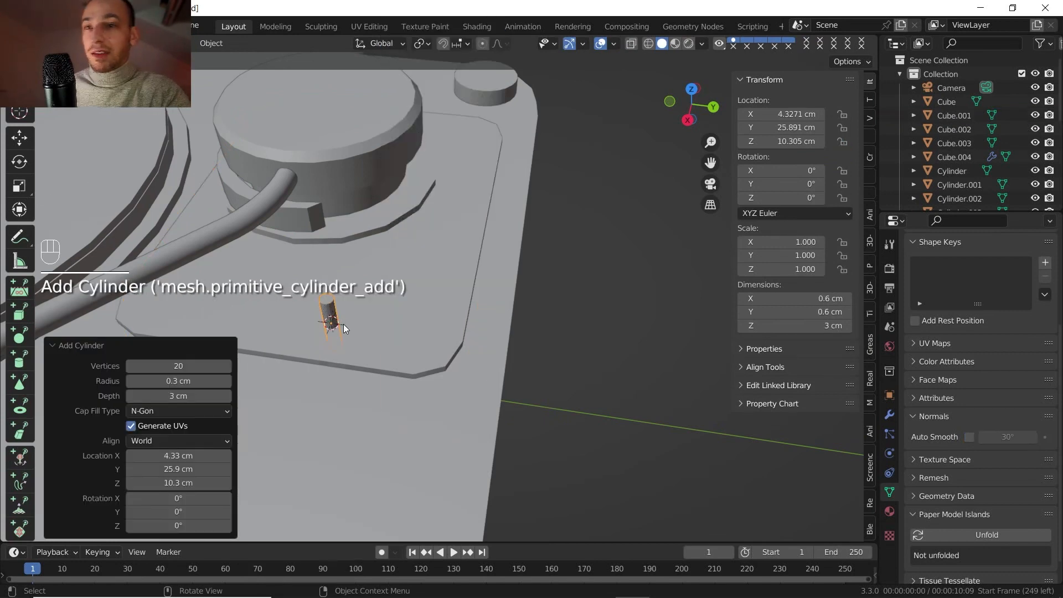
Set the new cylinder's depth to 1.5 cm and its radius to 0.5 cm.
middle_click_drag(343, 324, 347, 315)
middle_click_drag(346, 314, 418, 320, "shift")
scroll(355, 302, "up", 2)
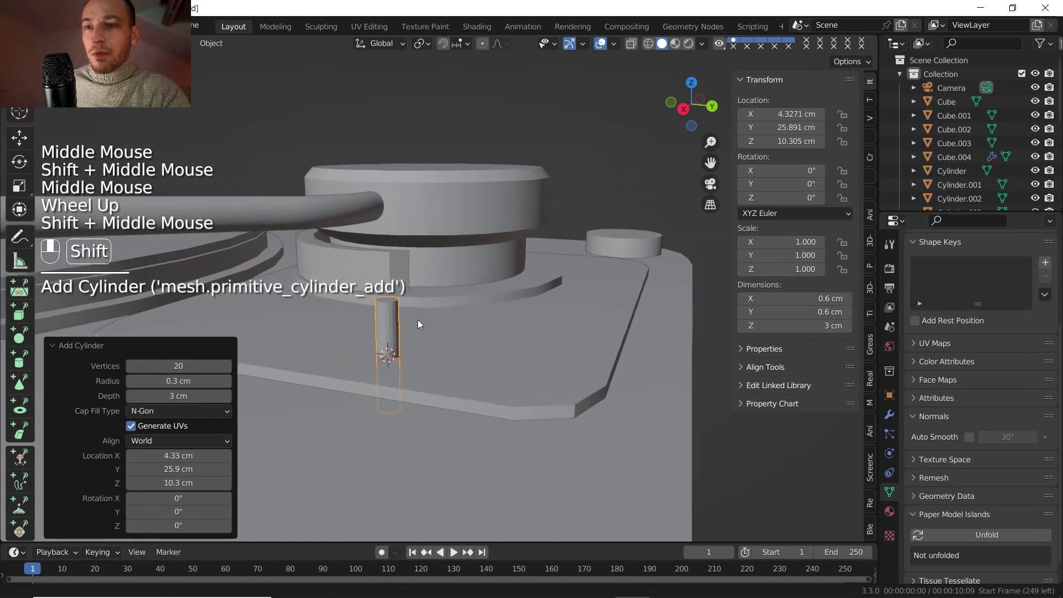
scroll(410, 322, "up", 1)
left_click(173, 396)
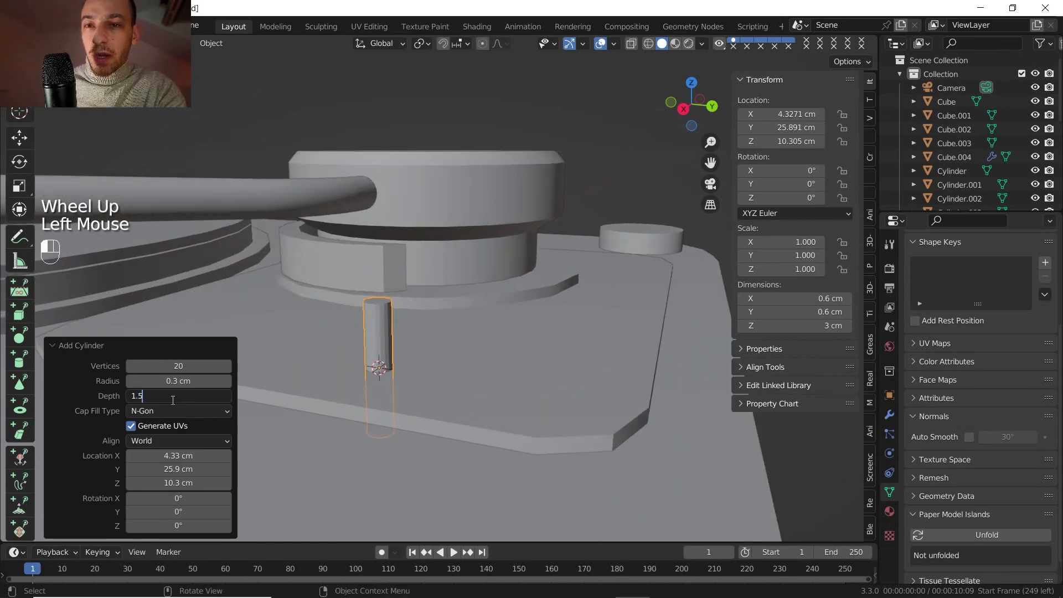
key("Return")
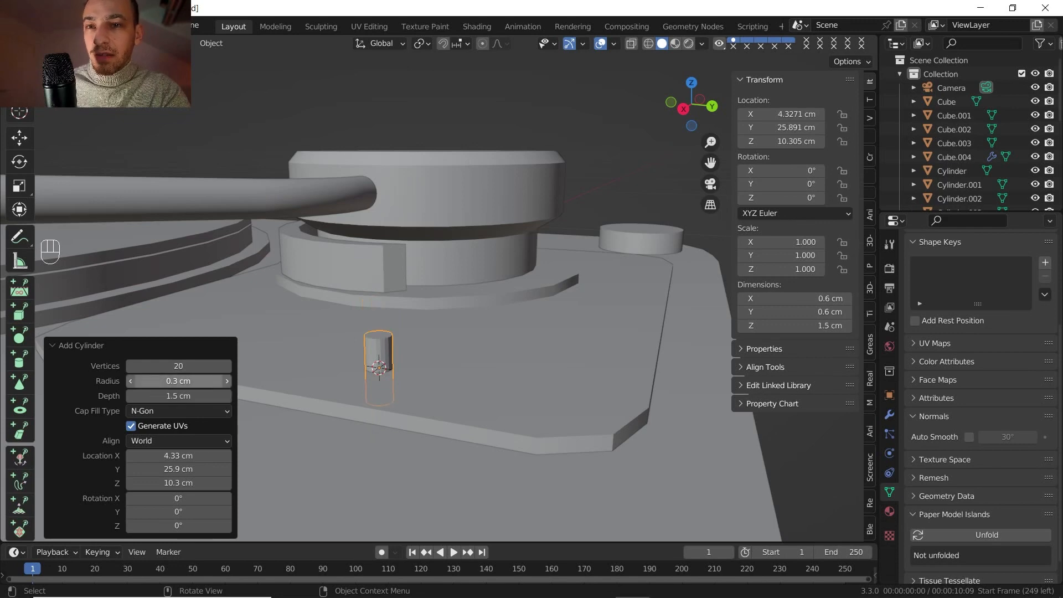
left_click(156, 381)
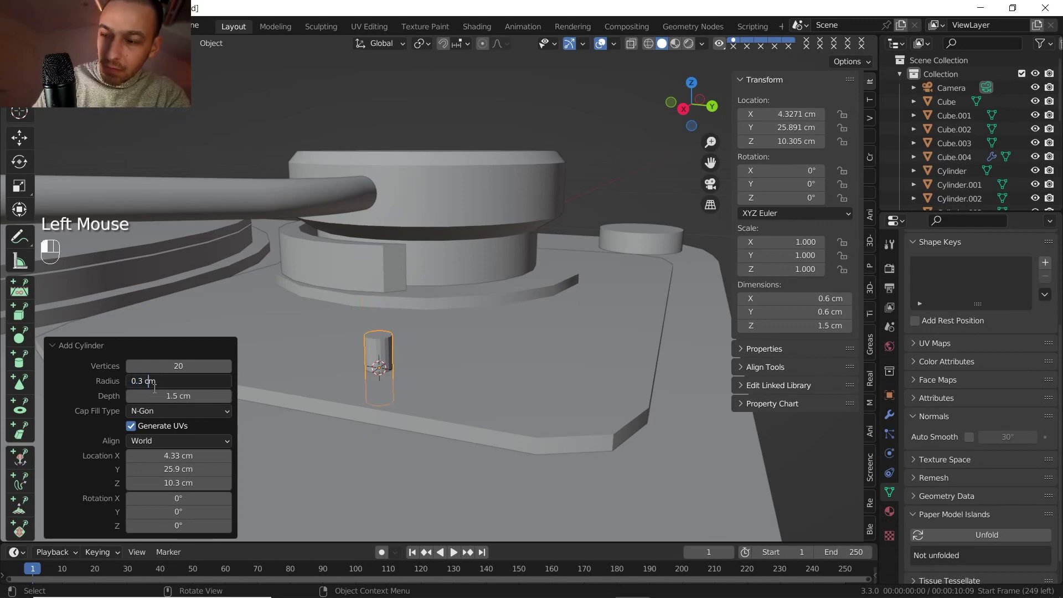
key("Left")
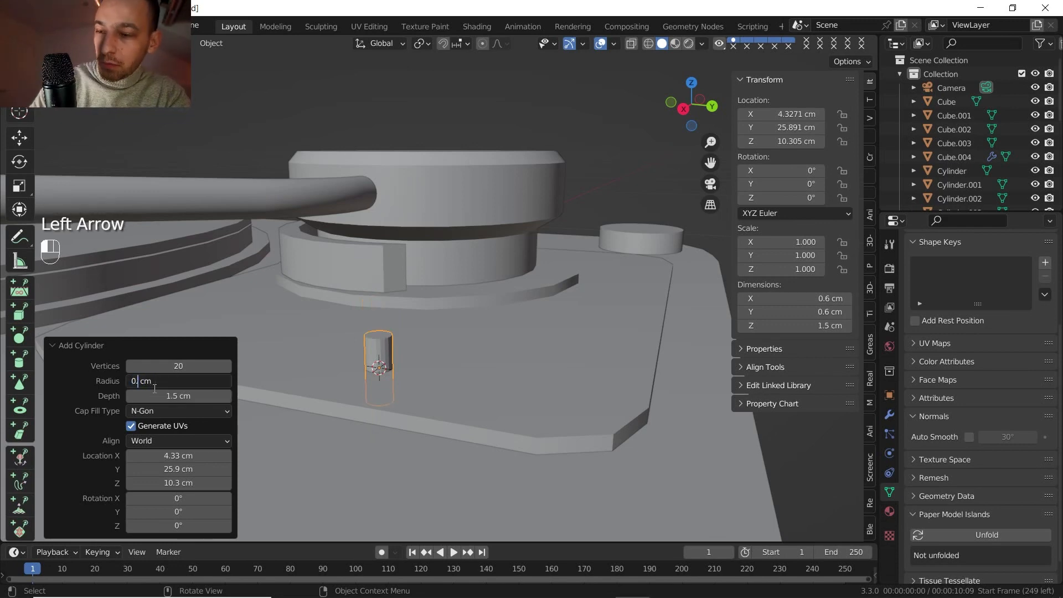
key("shift+Left")
type("5")
key("Return")
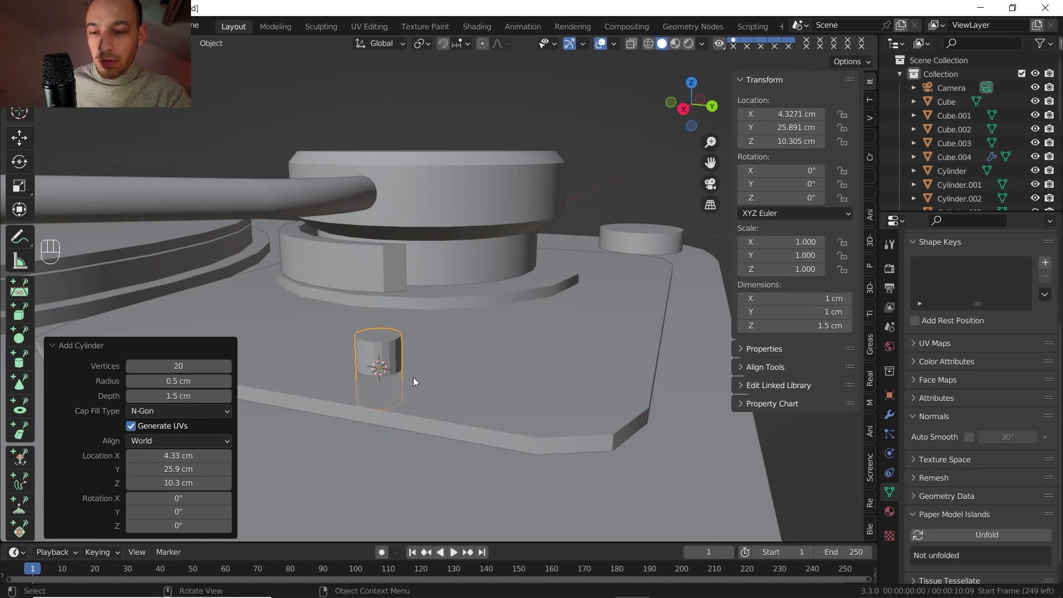
Raise the cylinder along Z by about 0.68 cm so that it stands on the mounting plate.
key("g")
key("z")
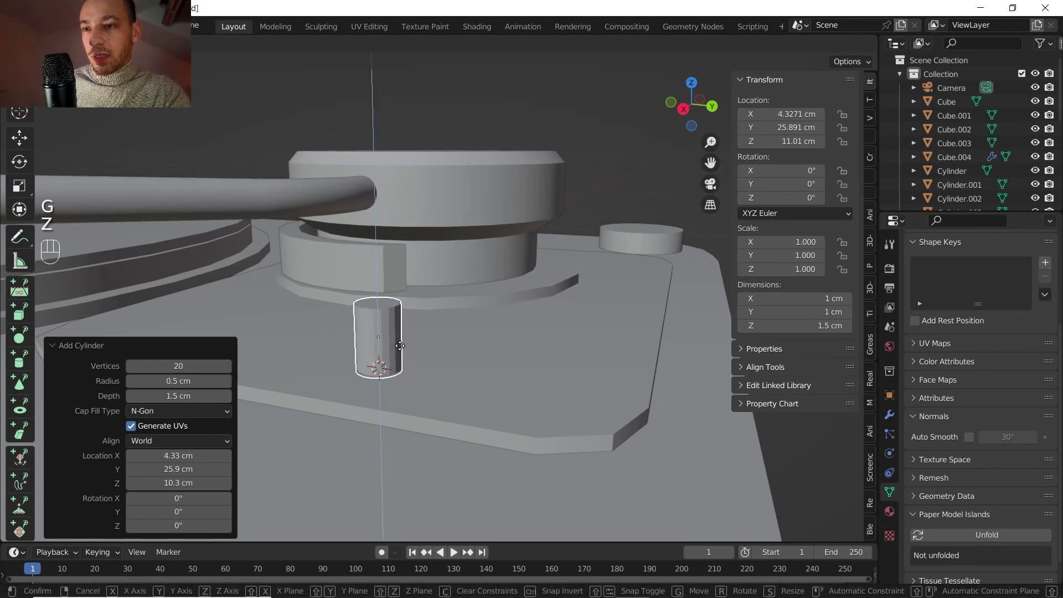
left_click(400, 346)
Apply Shade Auto Smooth to the small cylinder on the mounting plate.
middle_click_drag(400, 347, 444, 357, "shift")
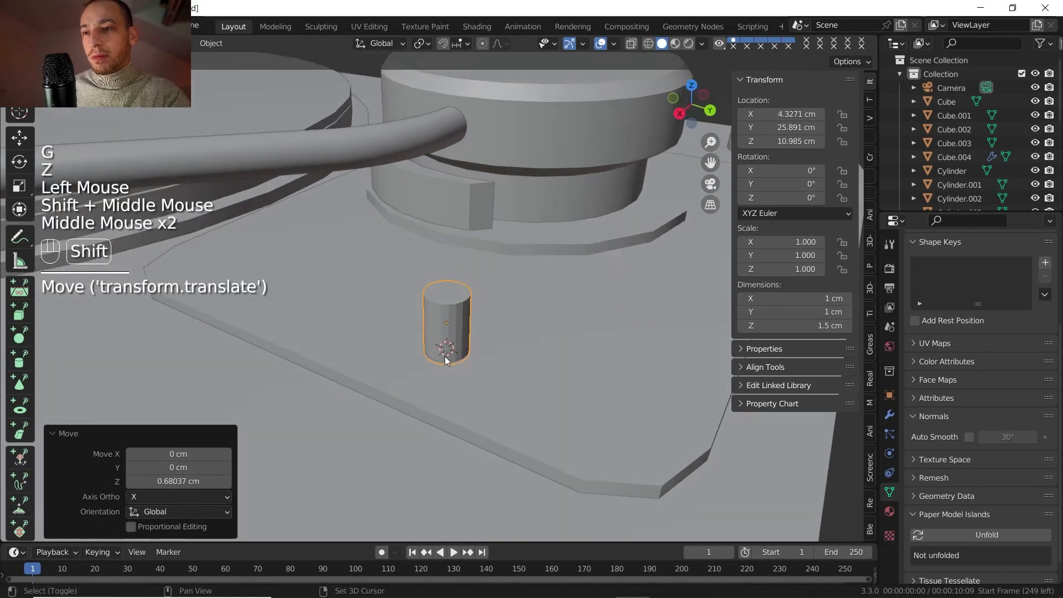
right_click(448, 325)
left_click(410, 274)
right_click(441, 314)
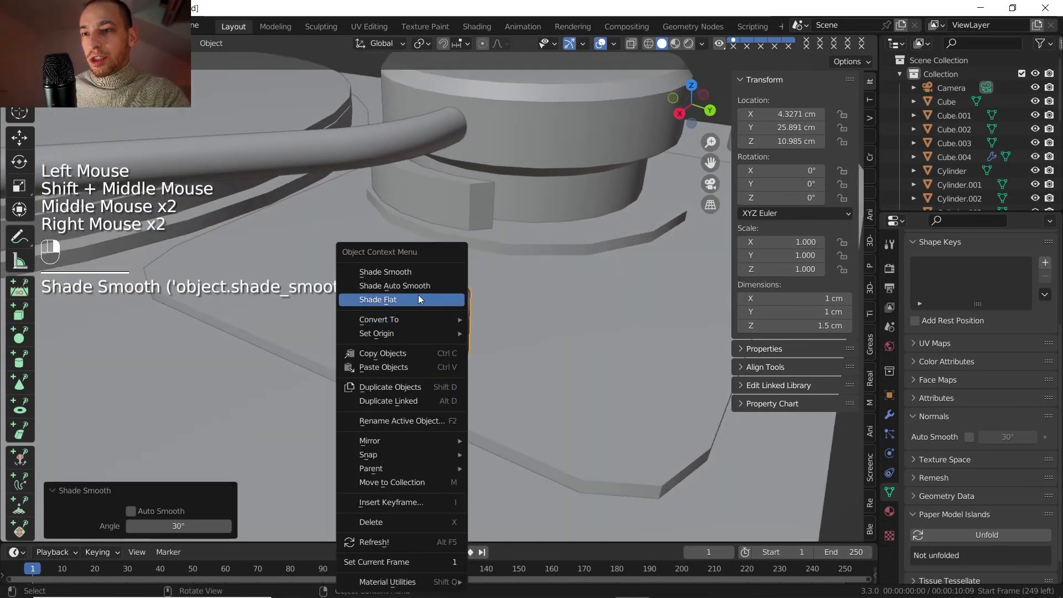
left_click(414, 286)
right_click(413, 288)
Inset the cylinder's top face by about 0.13 cm and raise it about 0.17 cm along Z to form a chamfered top.
middle_click_drag(531, 335, 395, 317, "shift")
scroll(454, 343, "up", 2)
key("Tab")
key("3")
left_click(395, 317)
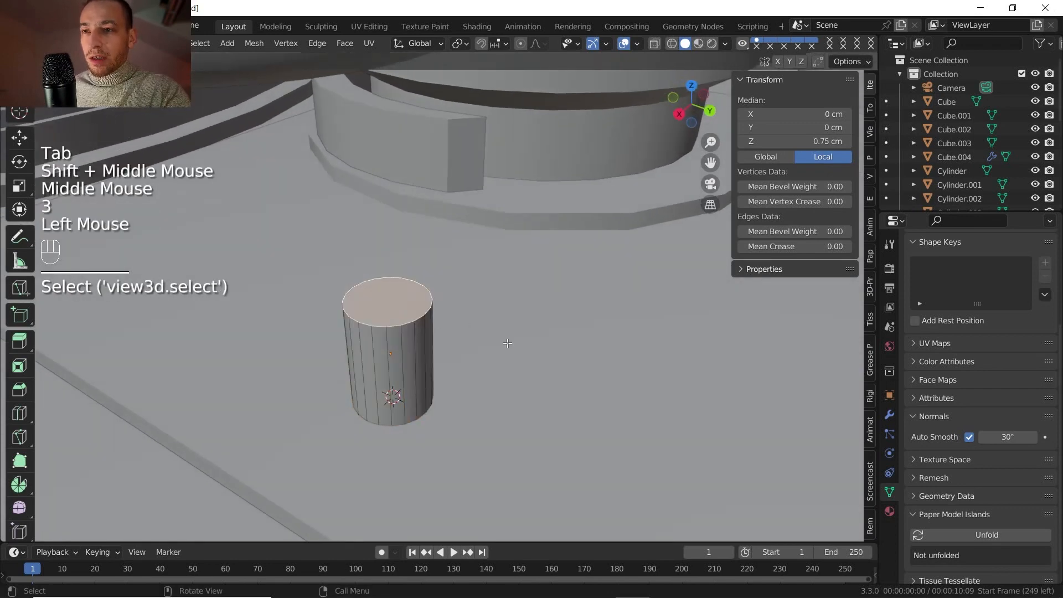
key("i")
left_click(507, 343)
key("g")
key("z")
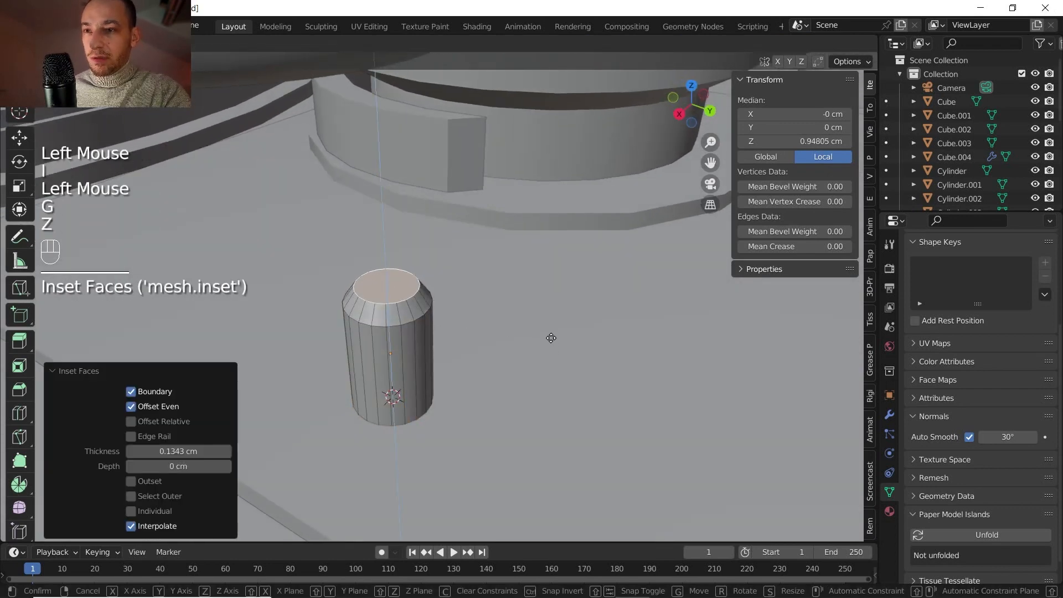
left_click(551, 340)
Add six evenly spaced horizontal loop cuts around the cylinder's side and switch to face selection.
middle_click_drag(551, 340, 408, 279, "shift")
scroll(408, 279, "up", 1)
key("ctrl+r")
scroll(396, 283, "up", 4)
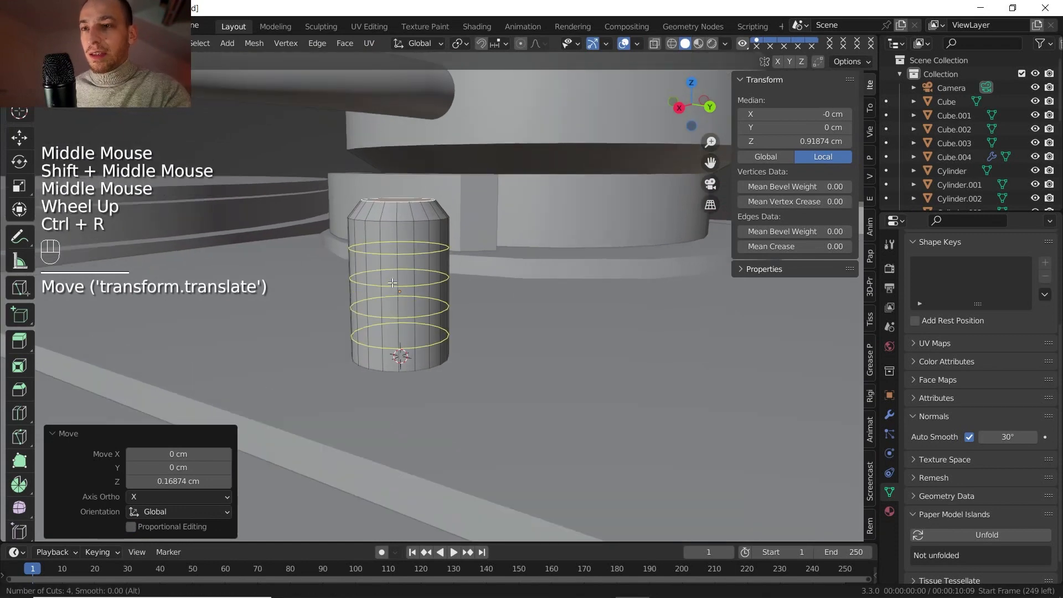
scroll(392, 283, "up", 2)
scroll(392, 281, "down", 2)
scroll(392, 281, "up", 1)
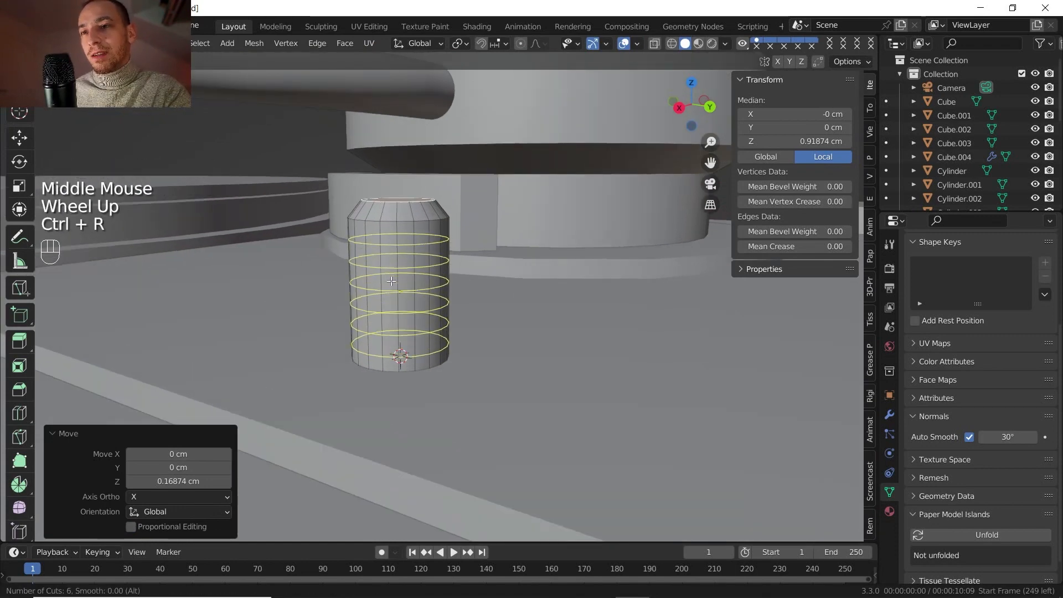
left_click(392, 281)
right_click(390, 274)
key("3")
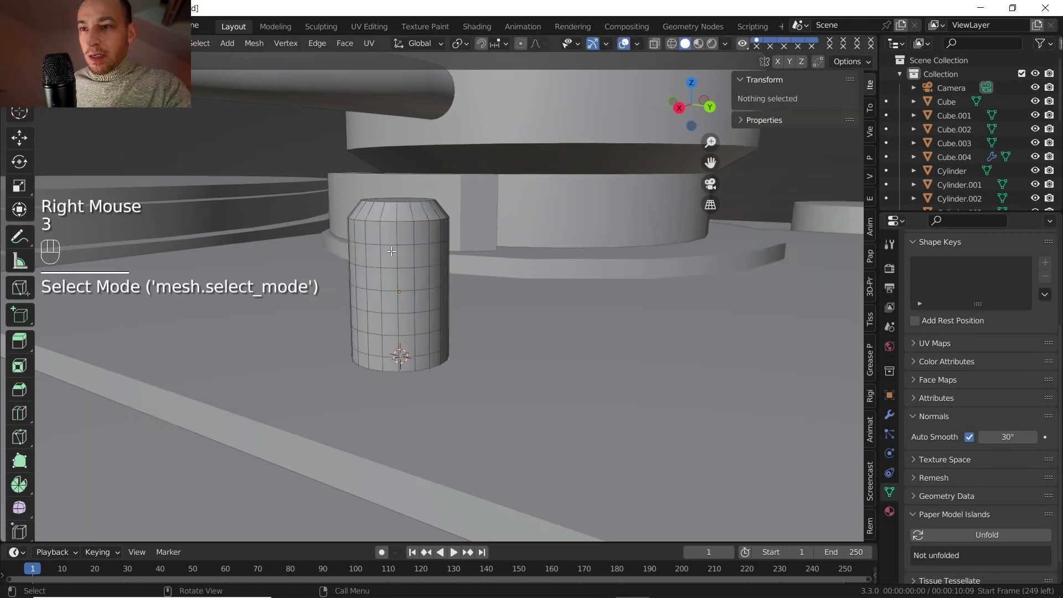
left_click(385, 234, "alt")
left_click(386, 260, "alt+shift")
left_click(385, 281, "alt+shift")
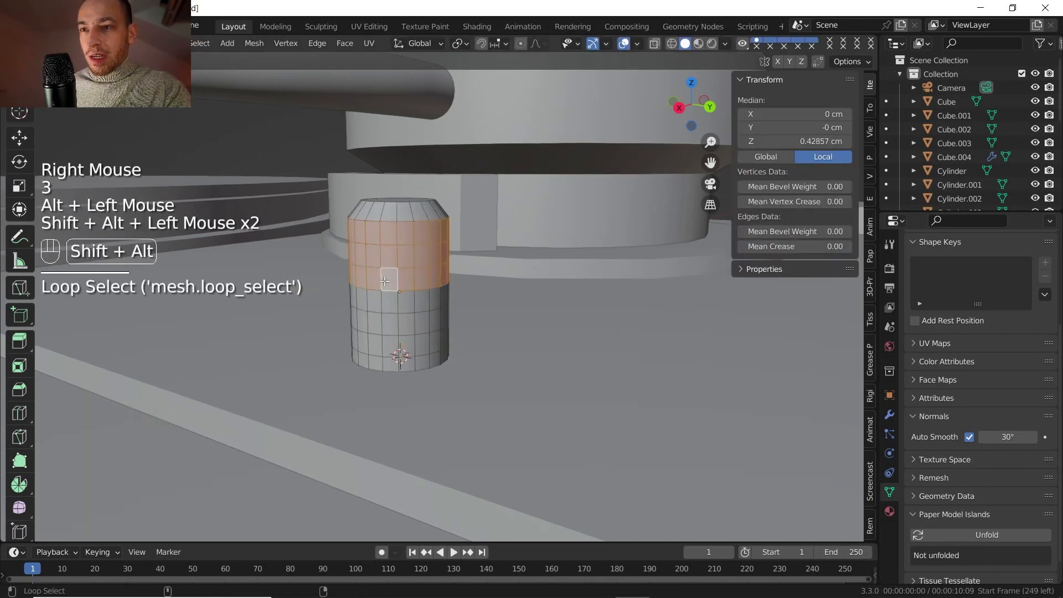
Scale the cylinder's lowest face loop outward in X and Y only, to form a flared foot.
left_click(375, 361, "alt")
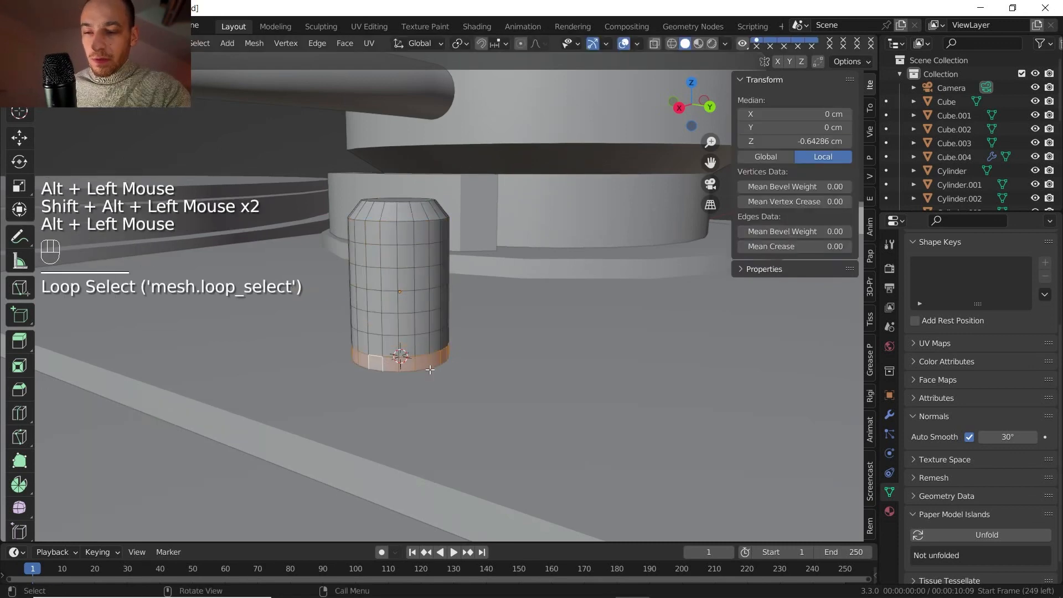
key("s")
key("shift+z")
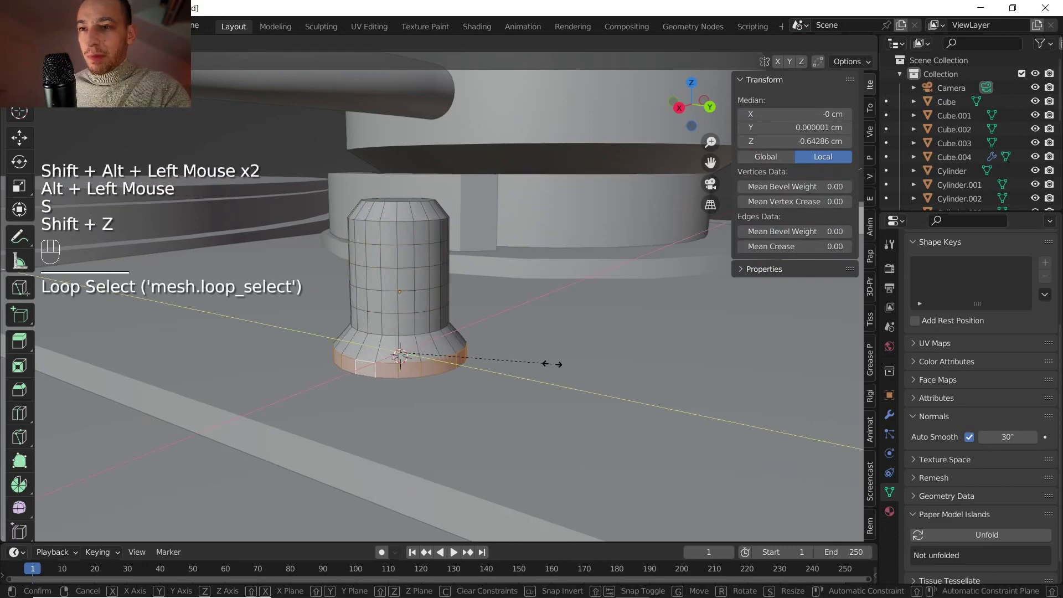
left_click(552, 364)
Select the five face loops between the flared foot and the chamfered top and subdivide them with one cut.
key("3")
left_click(389, 324)
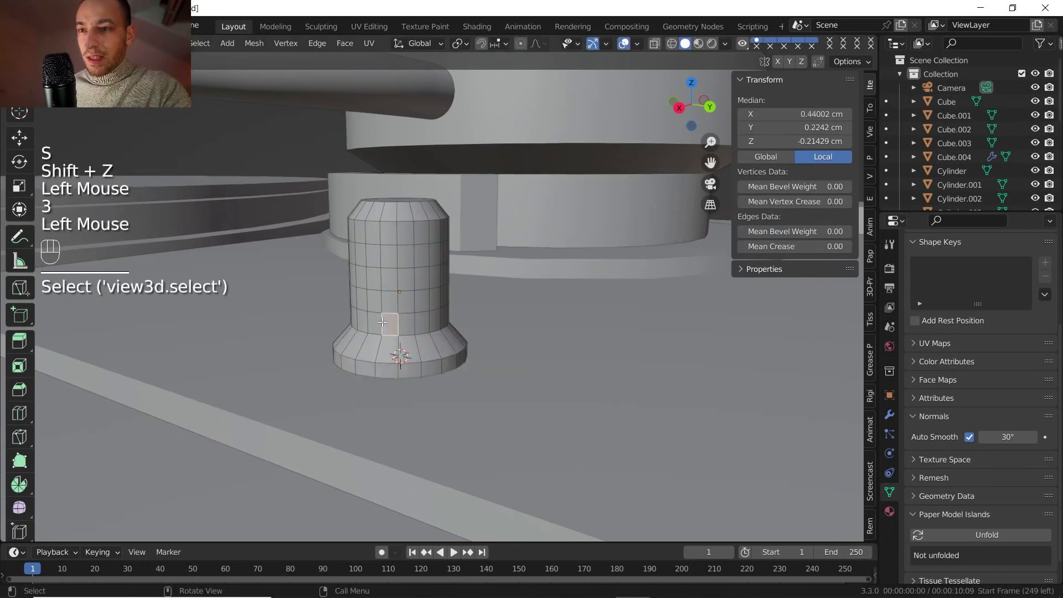
left_click(382, 321, "alt")
left_click(382, 324, "alt+shift")
left_click(381, 285, "alt+shift")
left_click(379, 260, "alt+shift")
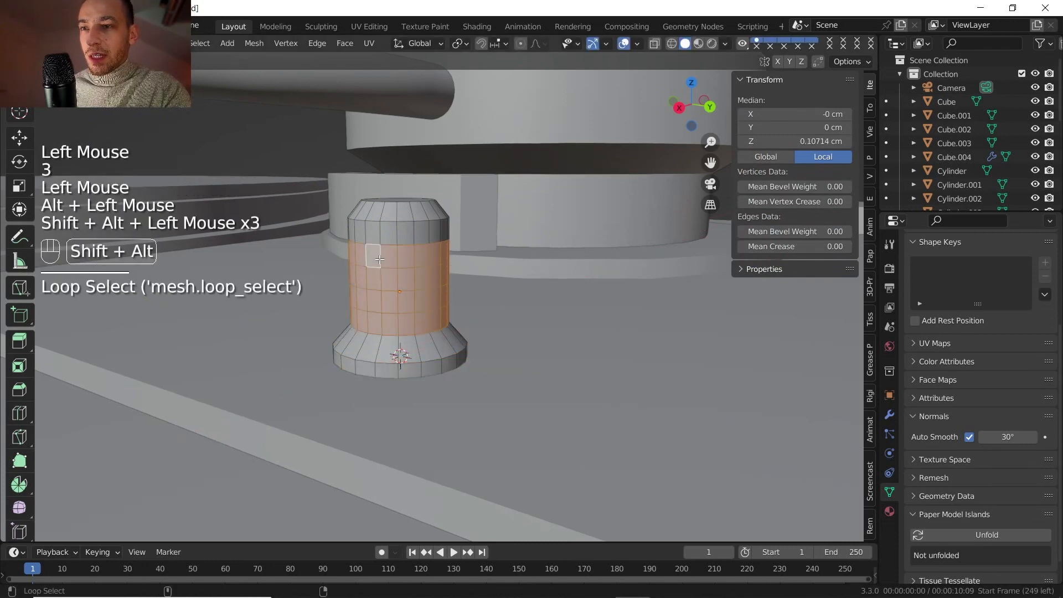
key("ctrl+z")
left_click(404, 232, "alt+shift")
right_click(468, 223)
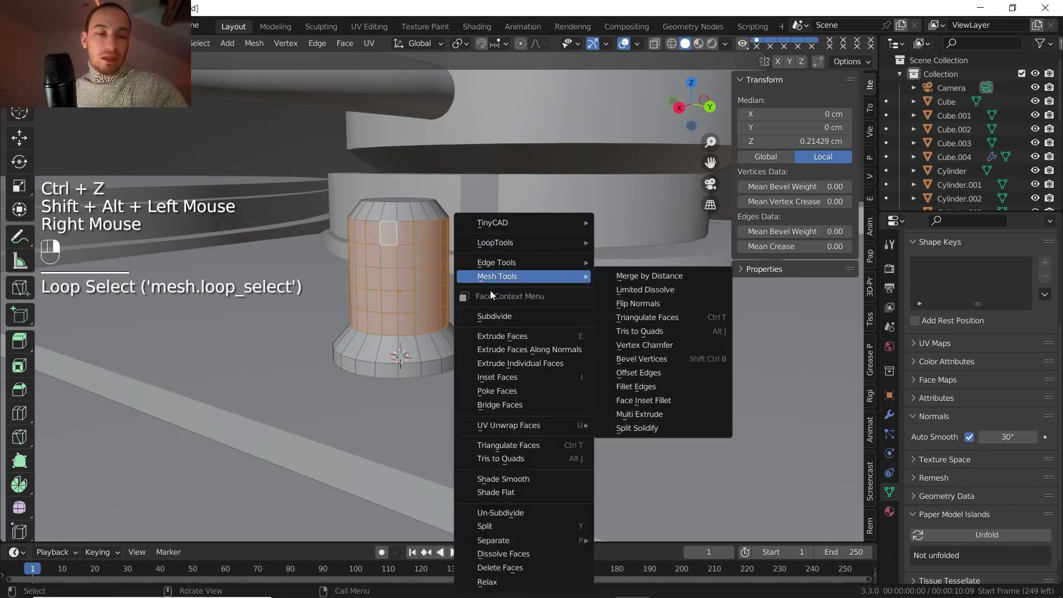
left_click(515, 317)
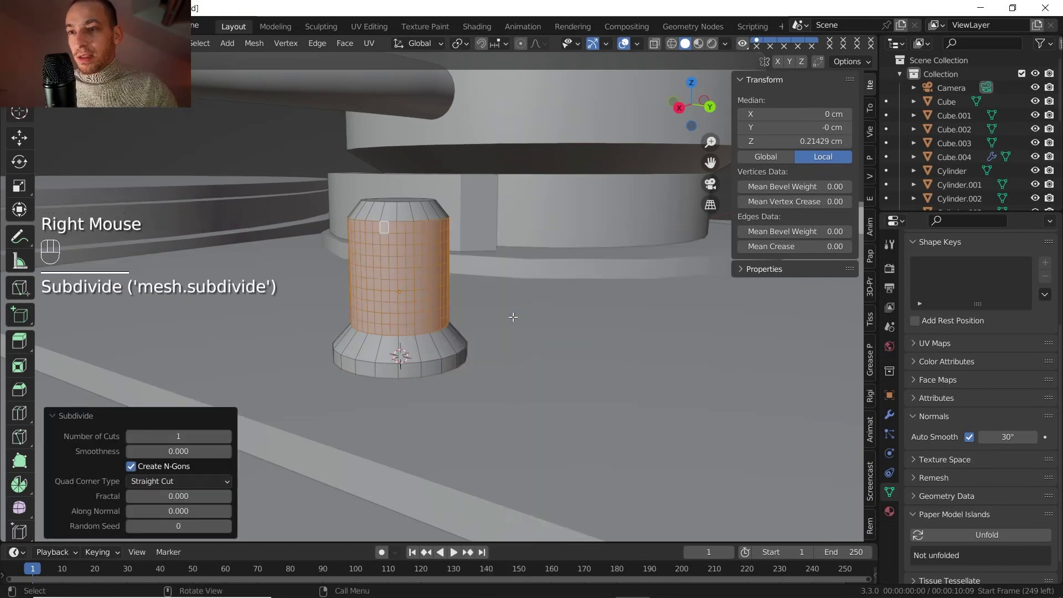
Un-subdivide the selected side faces with 1 iteration to turn them into a diamond pattern.
right_click(506, 295)
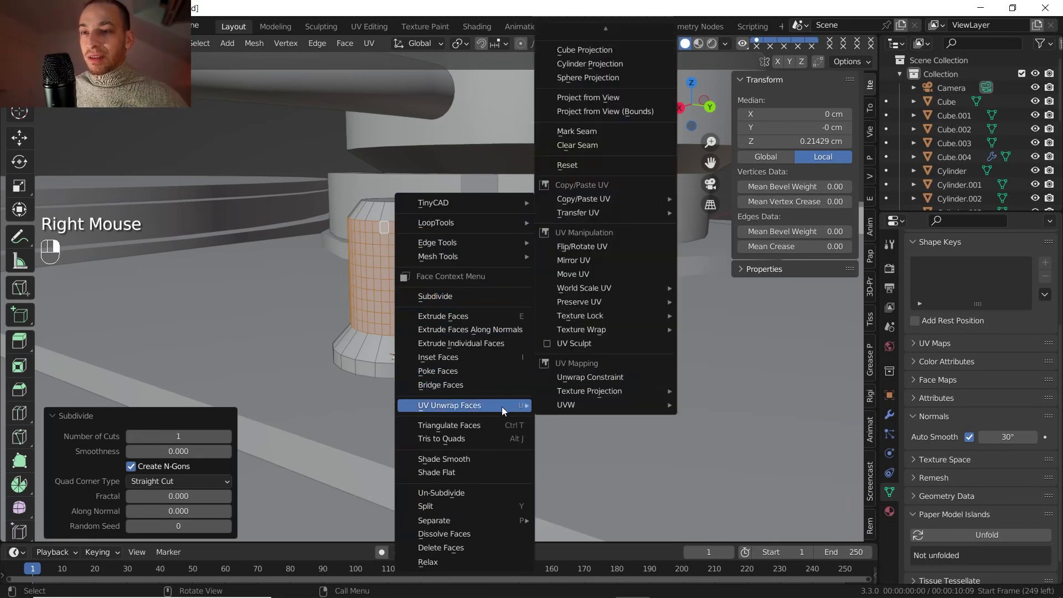
left_click(485, 493)
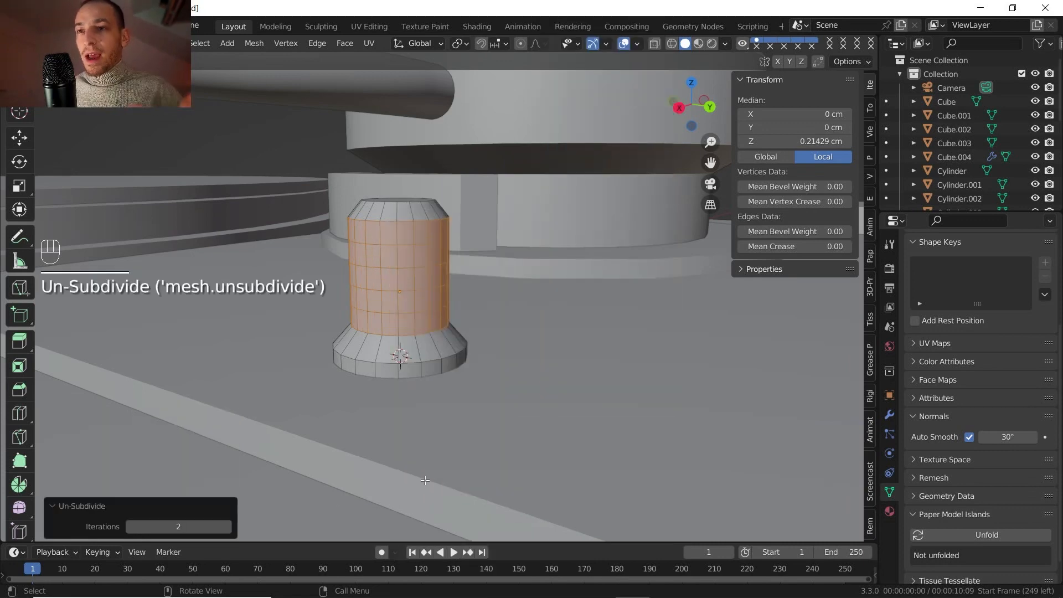
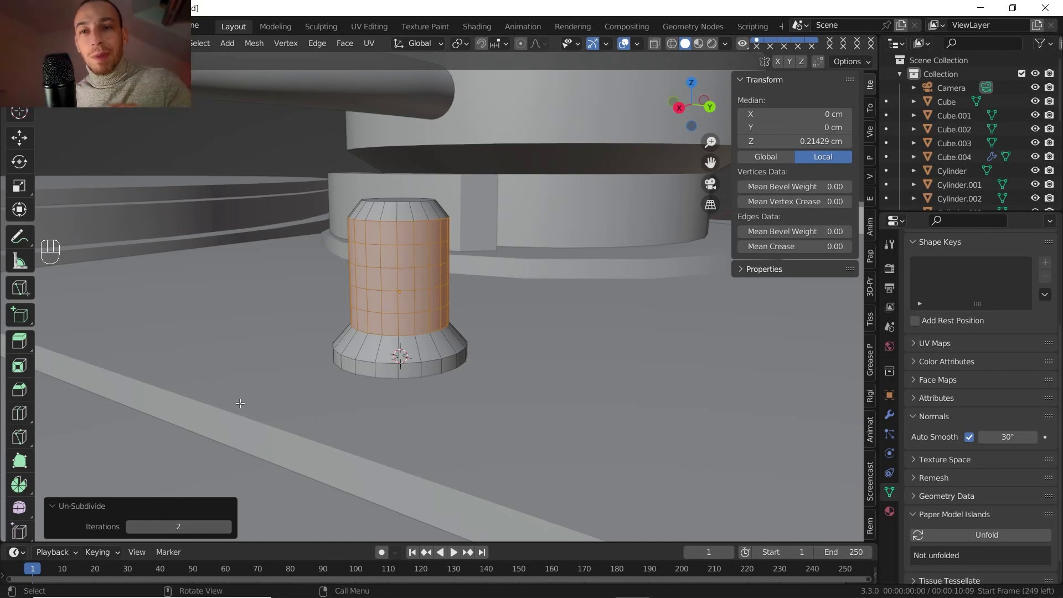
left_click(132, 527)
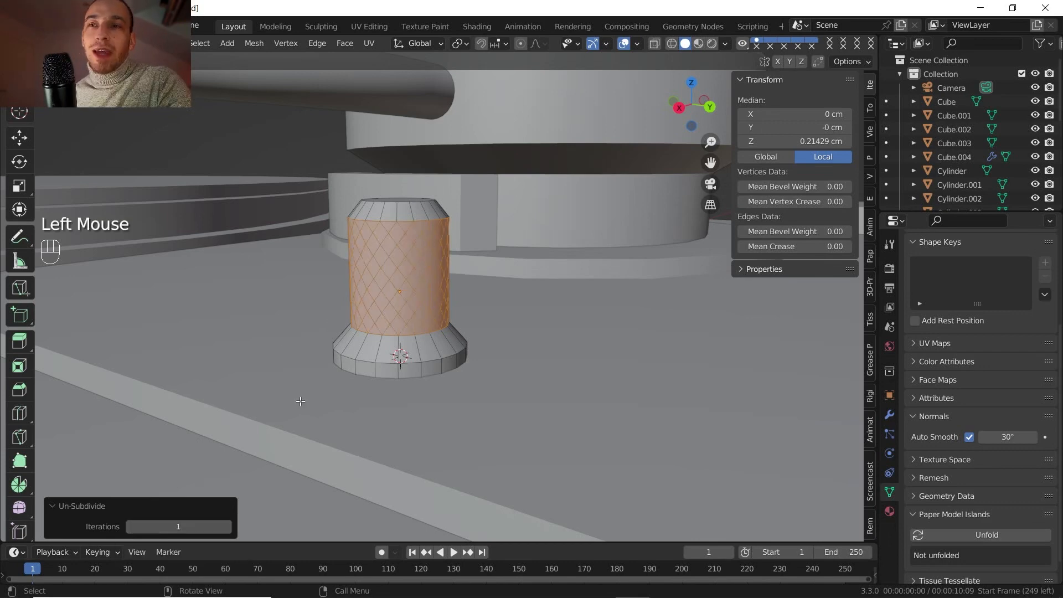
Try higher Un-Subdivide iteration counts up to 6 on the side faces and return to 1 iteration.
double_click(223, 527)
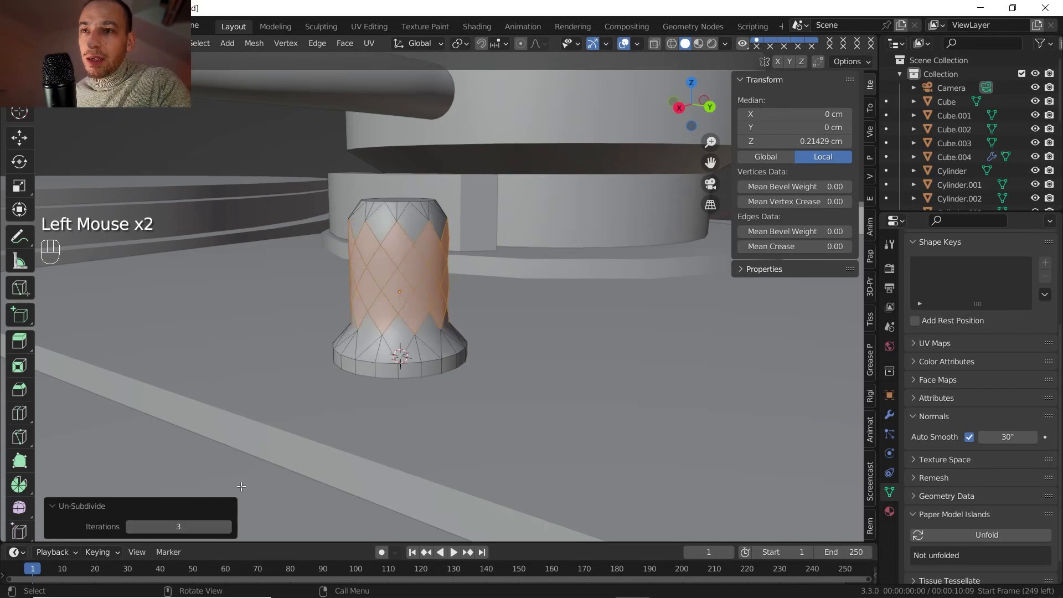
left_click(228, 527)
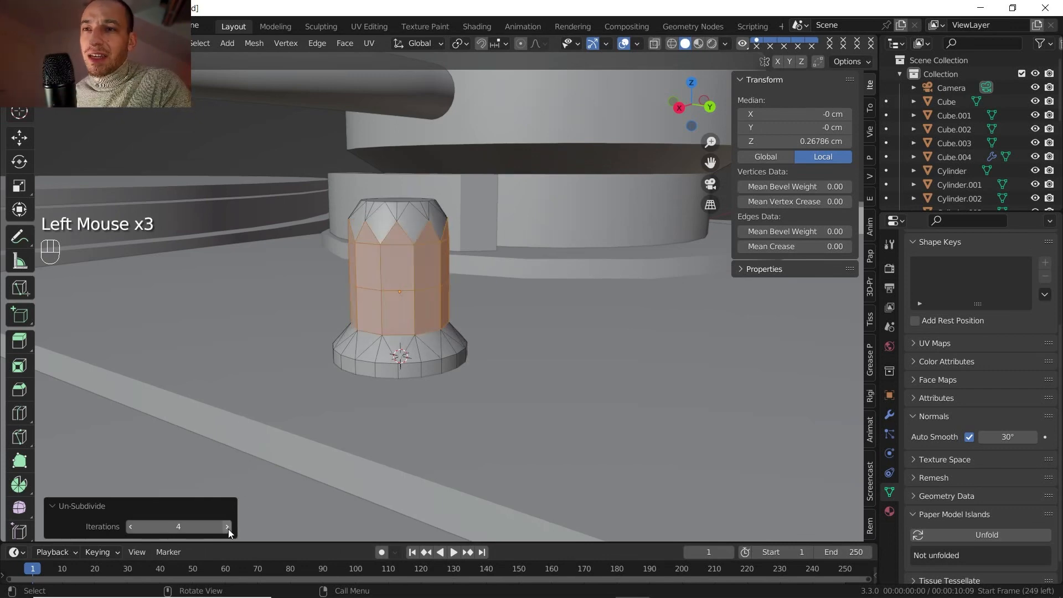
left_click(228, 529)
left_click(229, 528)
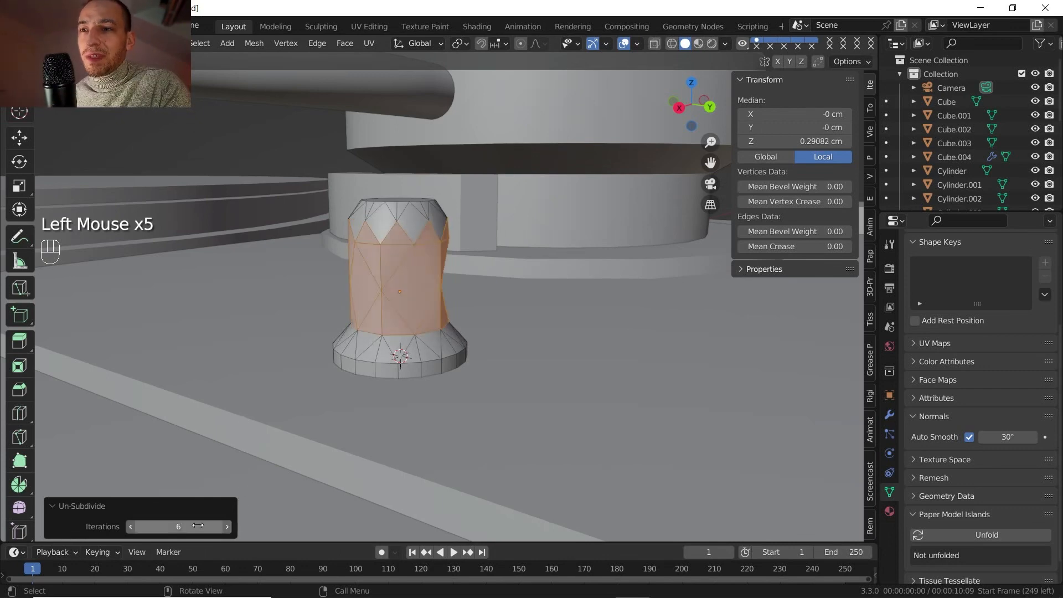
left_click(132, 527)
left_click(132, 527)
left_click(132, 528)
left_click(132, 527)
left_click(132, 527)
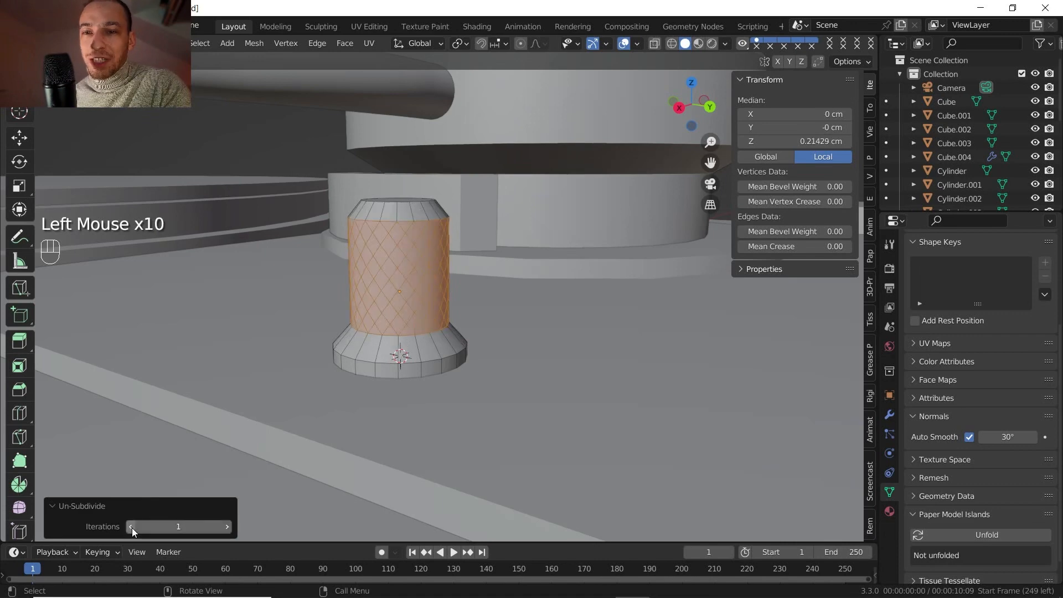
left_click(132, 528)
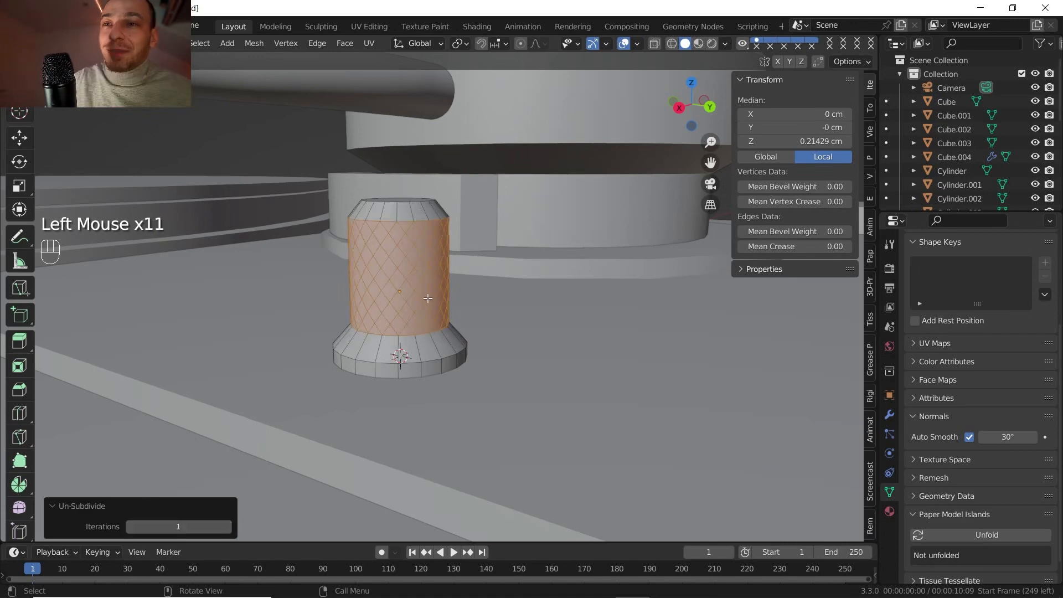
Inset the diamond-shaped side faces individually with a thickness of about 0.02 cm.
scroll(424, 262, "up", 2)
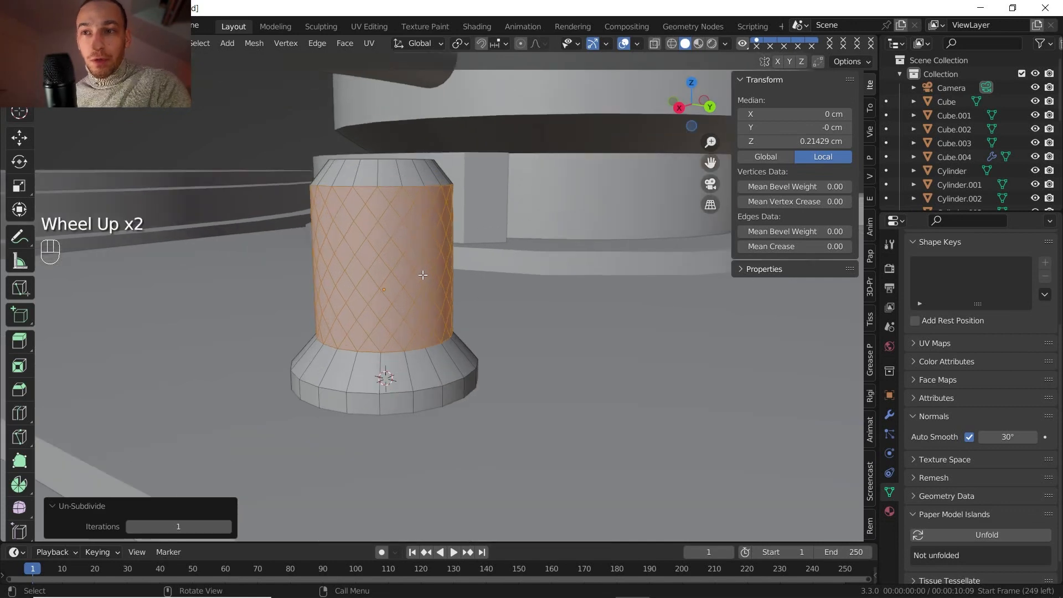
middle_click_drag(424, 262, 473, 287, "shift")
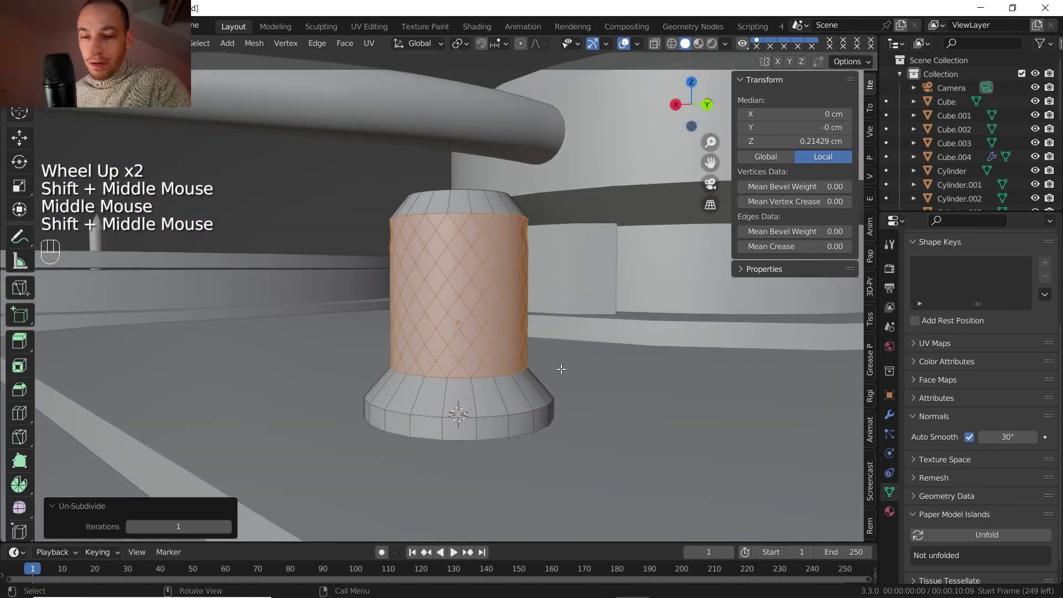
key("i")
left_click(627, 262)
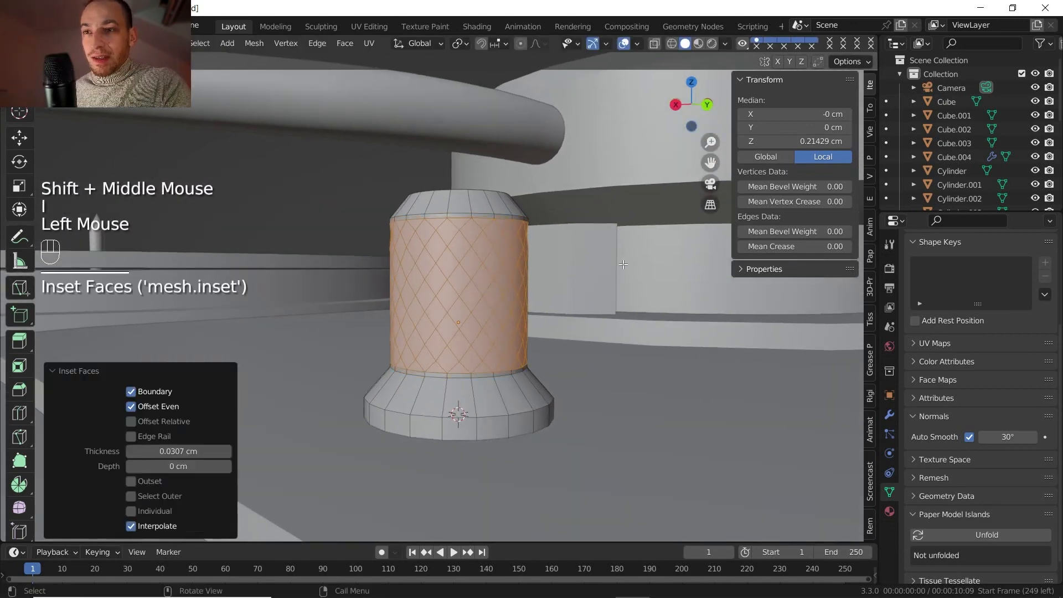
left_click(133, 510)
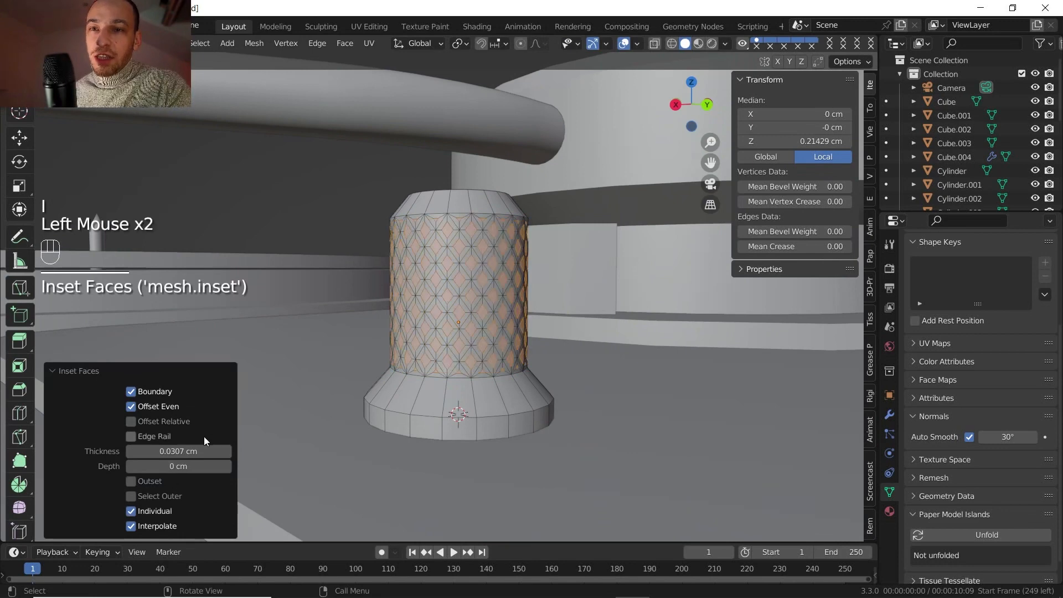
left_click_drag(184, 451, 161, 451, "shift")
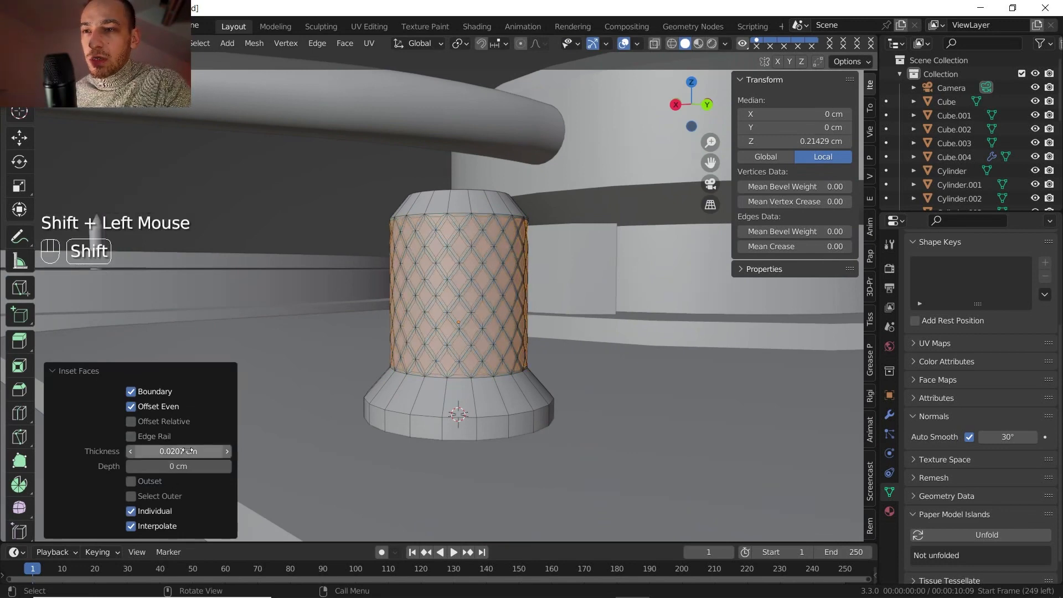
Adjust the inset depth of the knob's diamond-shaped side faces to form the knurling and leave mesh editing.
middle_click_drag(362, 297, 354, 83)
scroll(345, 329, "up", 2)
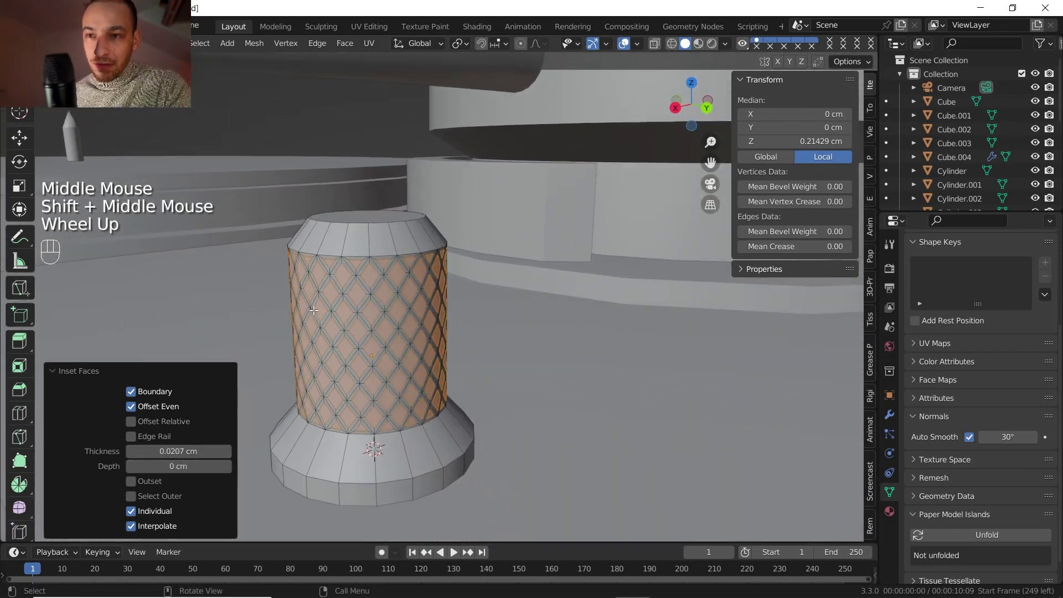
scroll(314, 311, "up", 1)
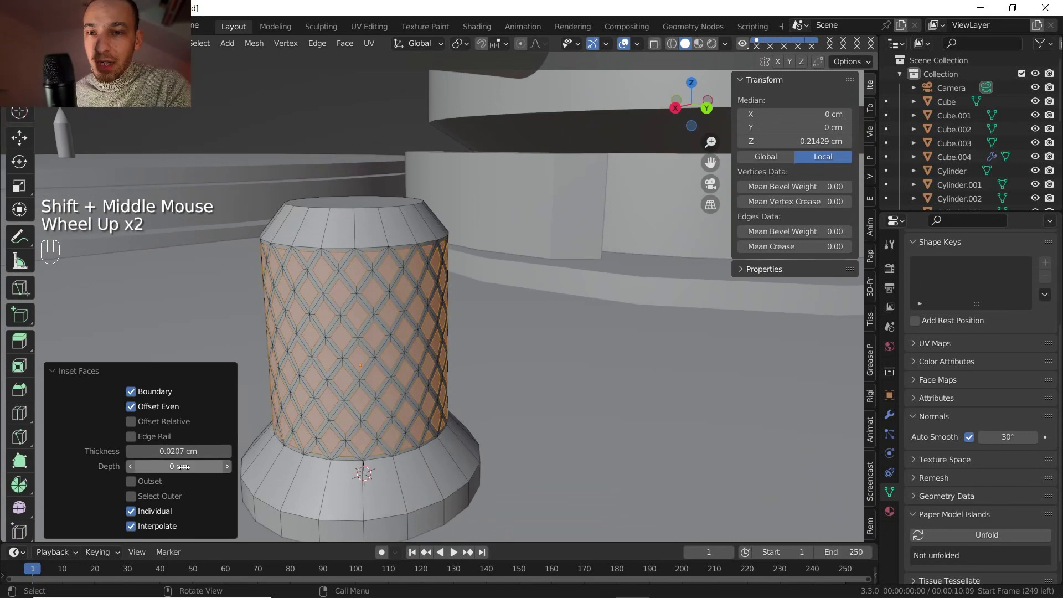
left_click_drag(178, 466, 183, 467, "shift")
key("Tab")
scroll(493, 308, "down", 4)
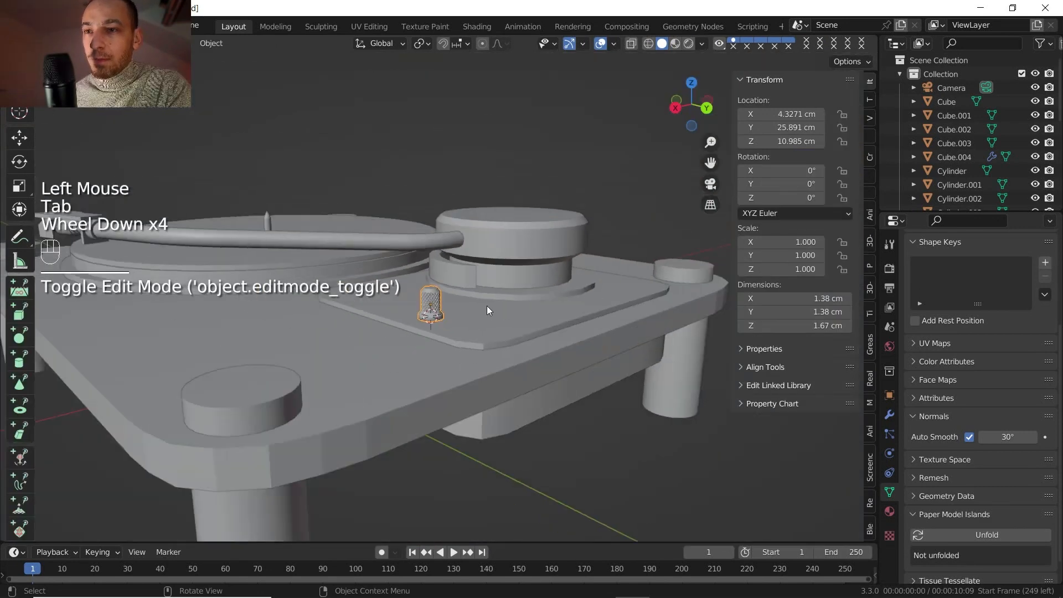
Move the knurled knob about -3.44 cm along the X axis on the tonearm mounting plate.
middle_click_drag(487, 306, 509, 333, "shift")
middle_click_drag(510, 332, 476, 292)
scroll(454, 325, "up", 2)
left_click_drag(475, 296, 462, 328)
scroll(463, 327, "down", 2)
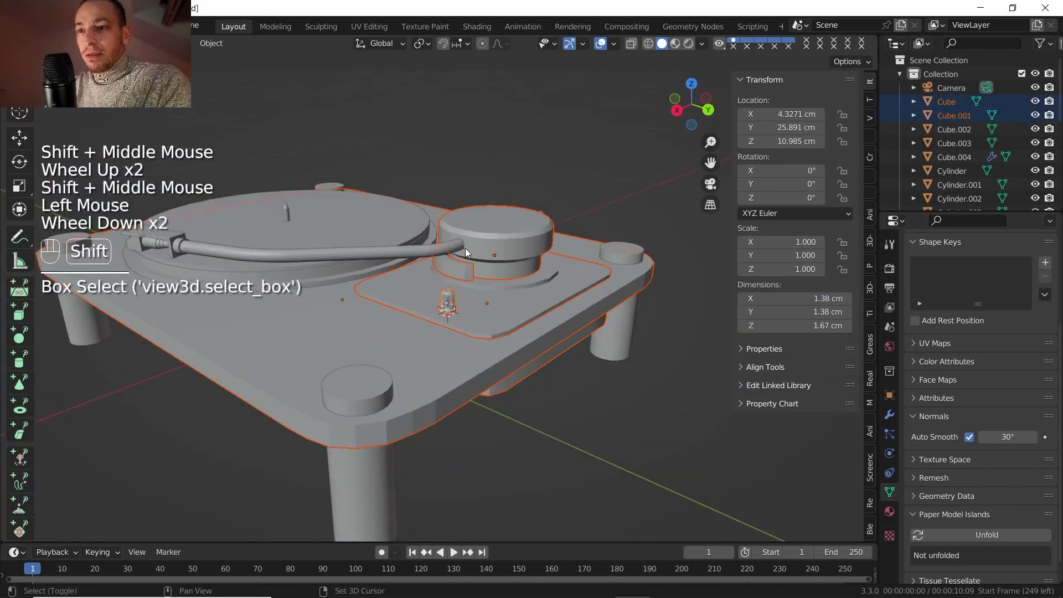
middle_click_drag(467, 250, 478, 264, "shift")
middle_click_drag(477, 263, 485, 308)
left_click(485, 312)
key("g")
key("x")
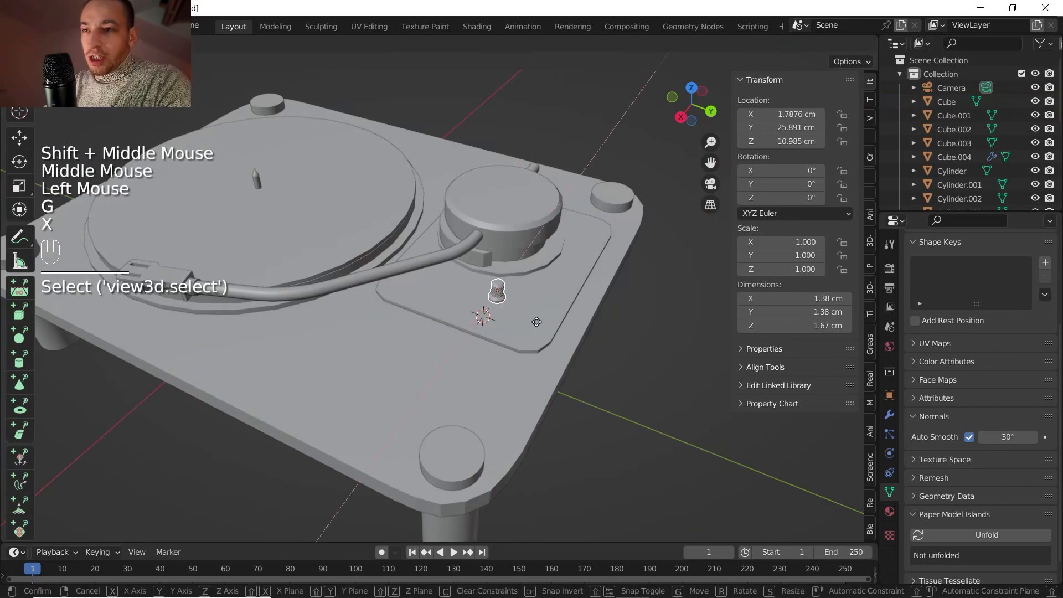
left_click(543, 315)
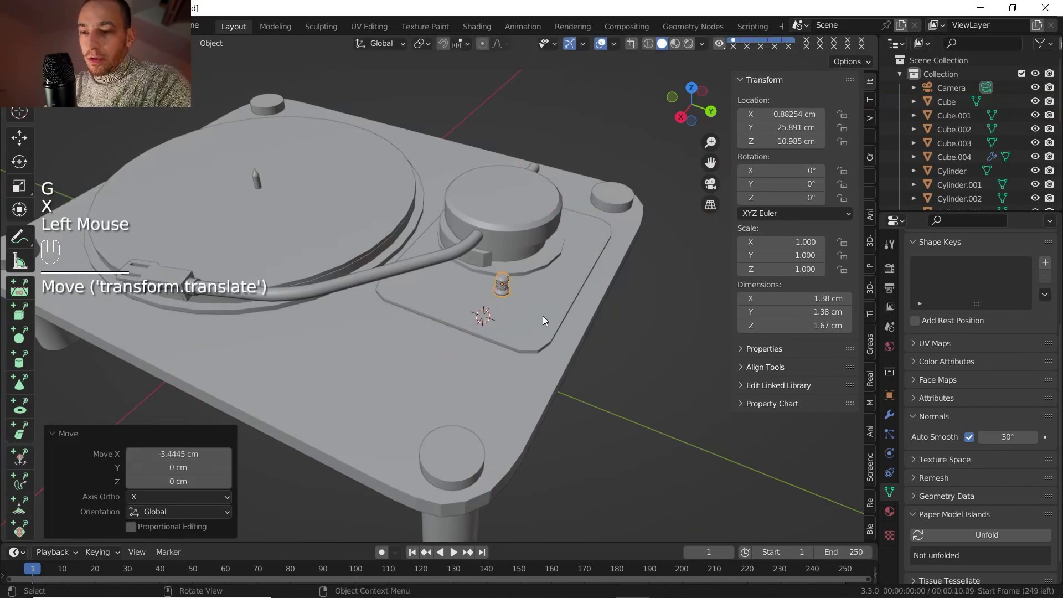
Shift the knurled knob along the Y axis on the tonearm mounting plate.
key("g")
key("x")
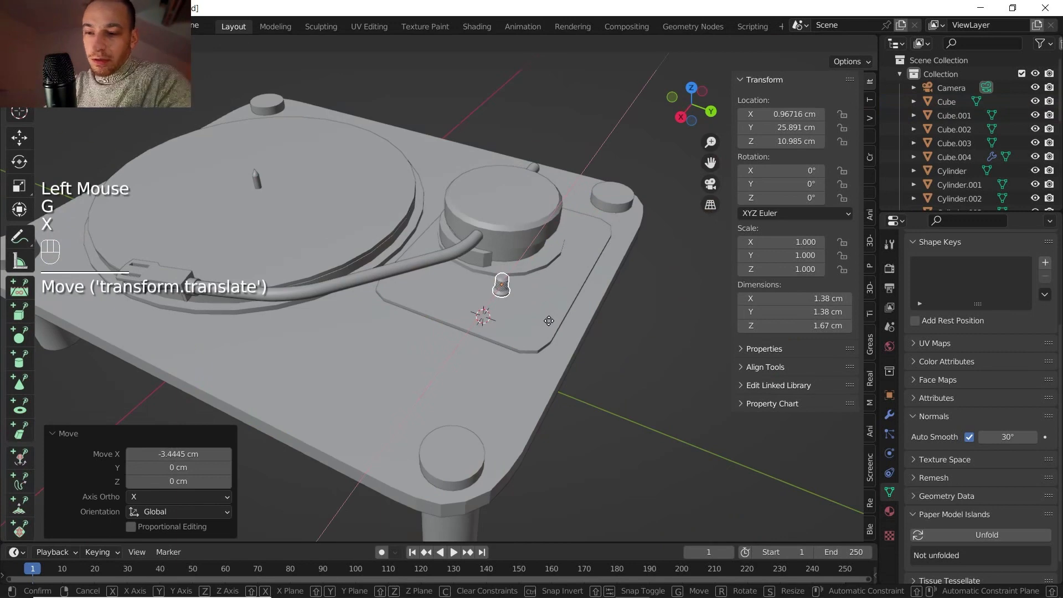
key("y")
left_click(558, 328)
Select the thin disc on top of the platter and raise it about 0.59 cm along Z.
middle_click_drag(558, 328, 406, 240, "shift")
scroll(556, 311, "down", 2)
scroll(451, 284, "up", 2)
left_click(441, 275)
scroll(433, 266, "up", 2)
left_click(465, 260)
scroll(466, 260, "down", 1)
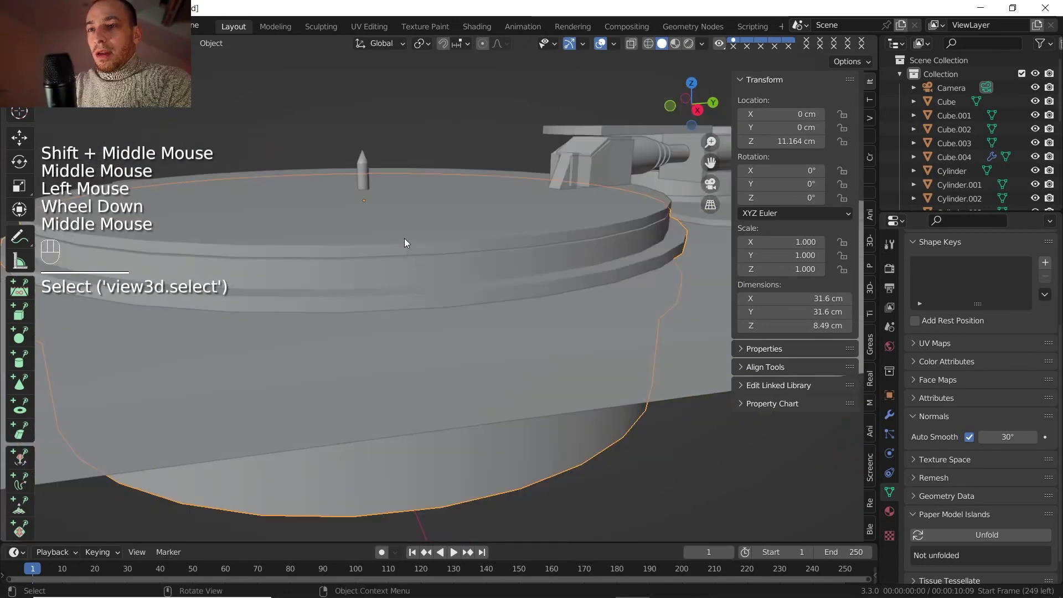
left_click(408, 247)
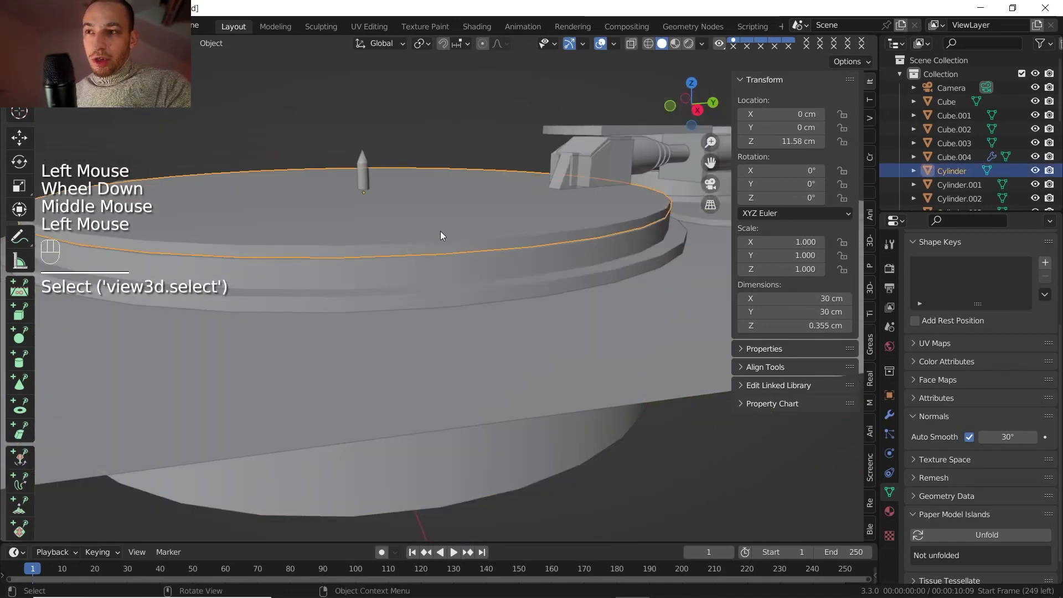
key("g")
key("z")
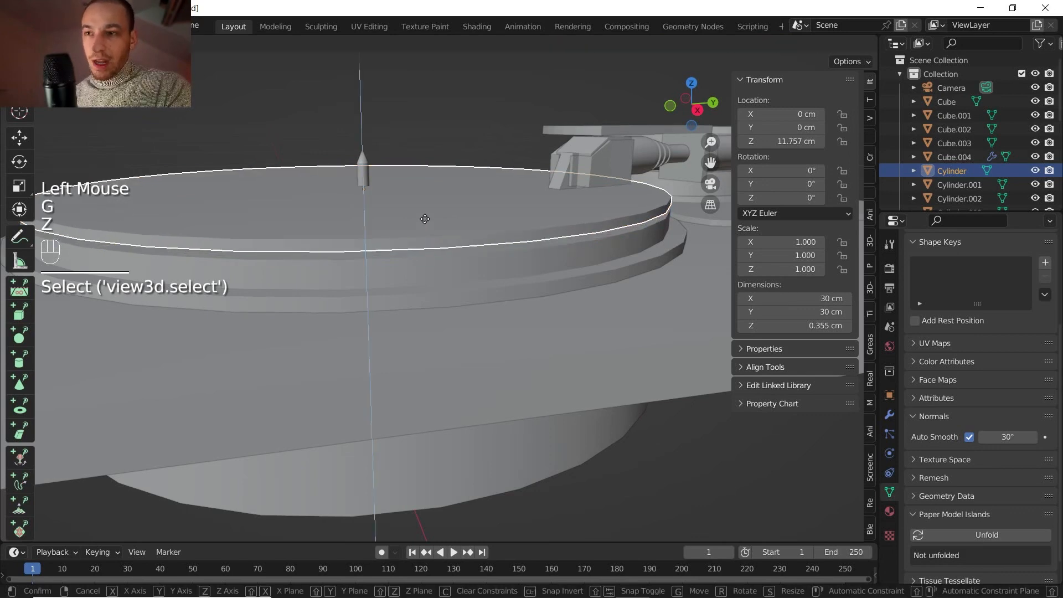
left_click(424, 217)
Raise the top face of the platter base about 0.56 cm along Z to meet the disc above it.
left_click(409, 257)
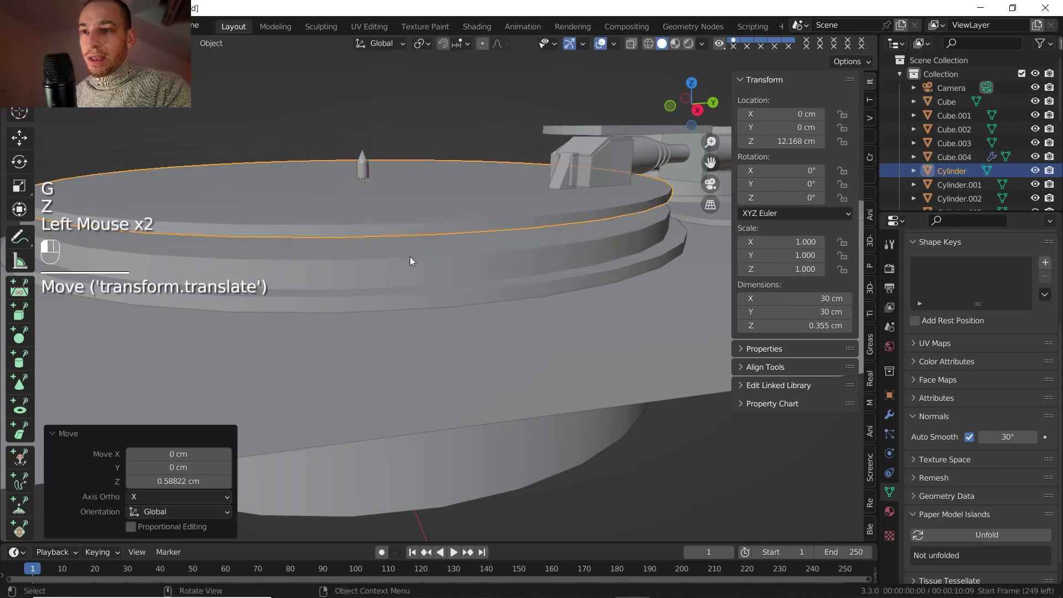
key("Tab")
key("3")
left_click(419, 259)
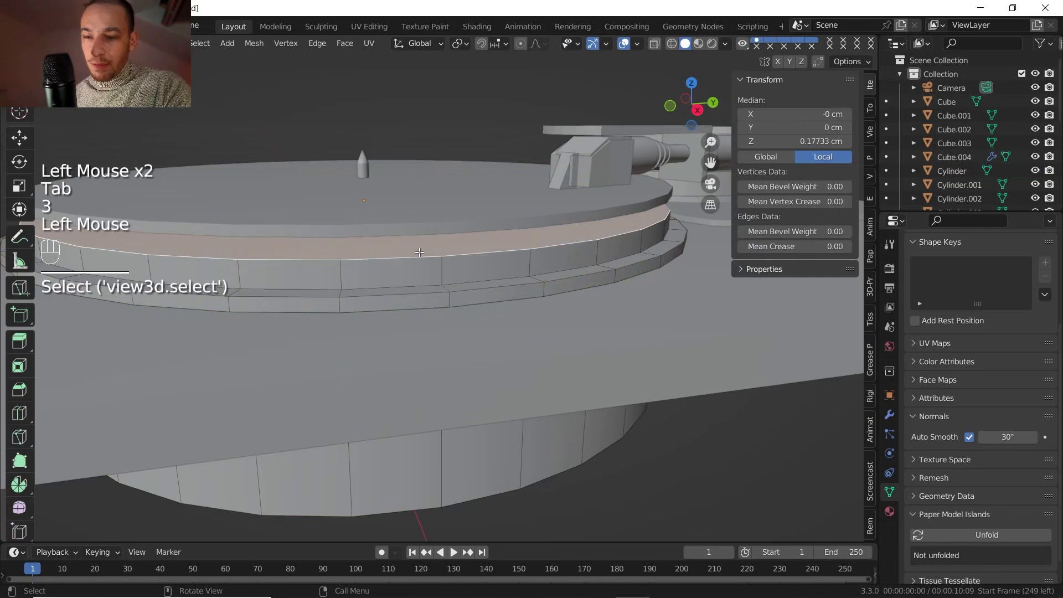
key("g")
key("z")
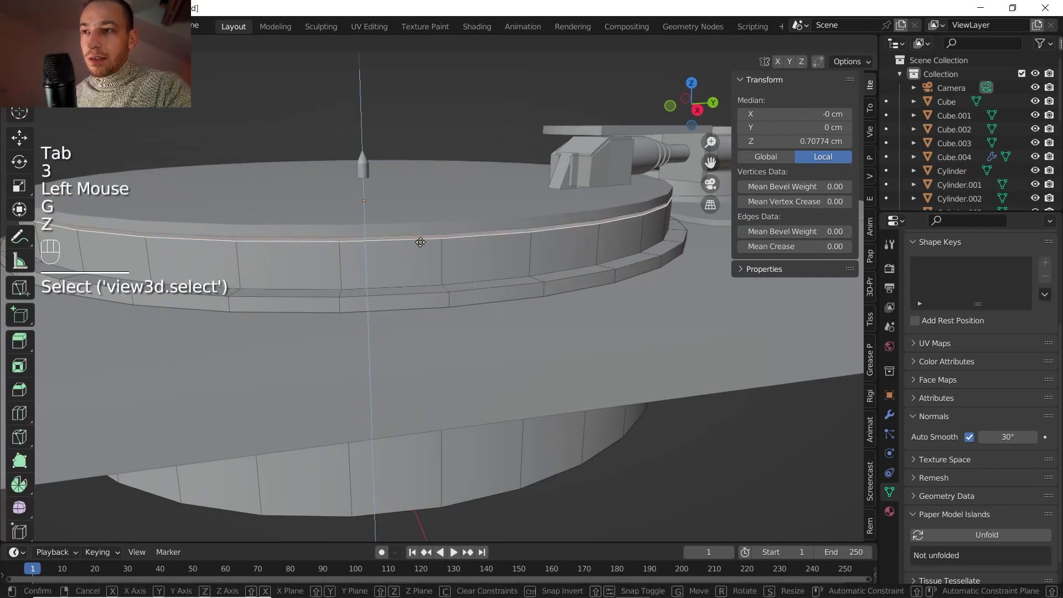
left_click(420, 242)
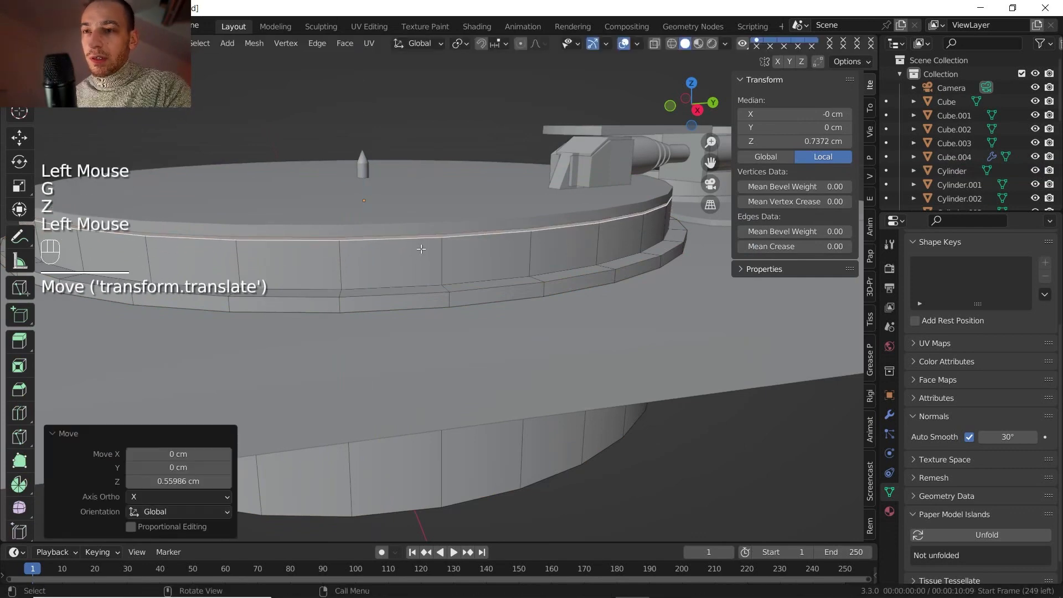
Scale the edge loop at the bottom of the platter's side wall outward to make the wall slope.
key("2")
left_click(438, 287, "alt")
key("s")
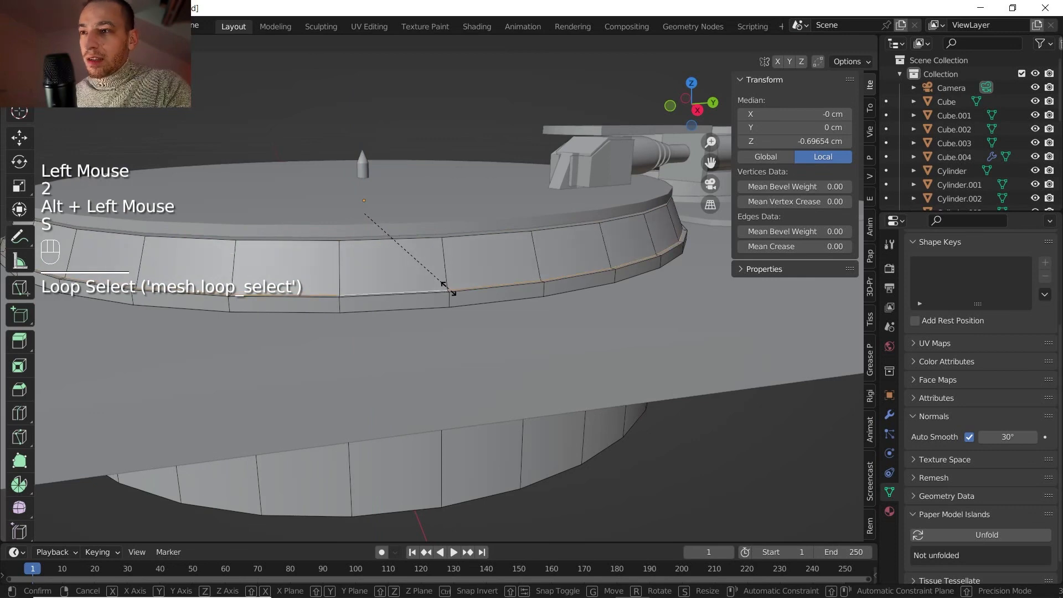
left_click(448, 289)
Inset the platter's sloped side face loop as one continuous band, with Individual off and a thickness of about 0.144 cm.
middle_click_drag(444, 288, 460, 297, "shift")
scroll(460, 296, "up", 2)
key("3")
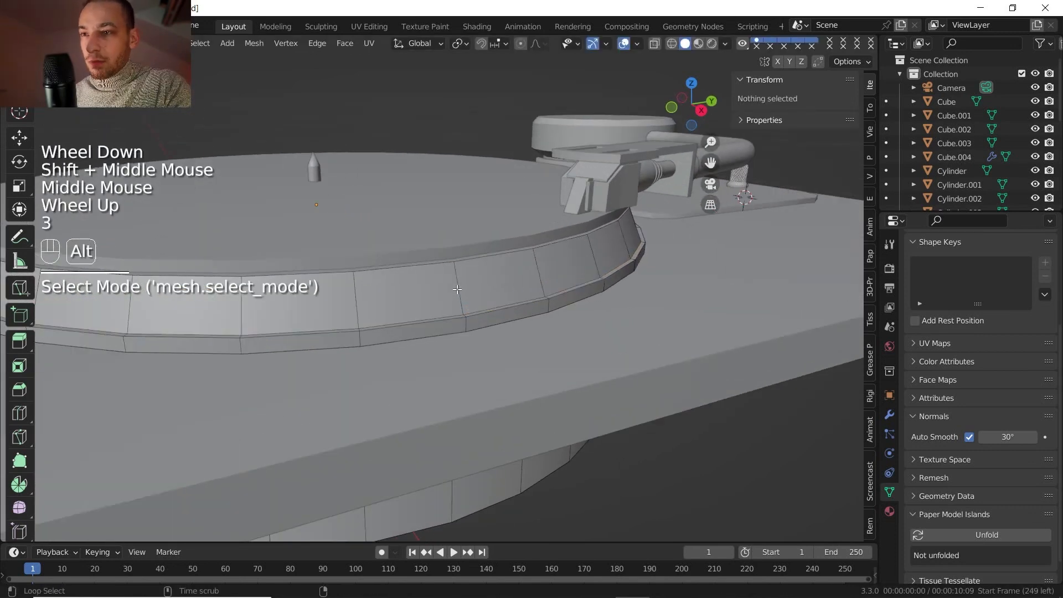
left_click(458, 288, "alt")
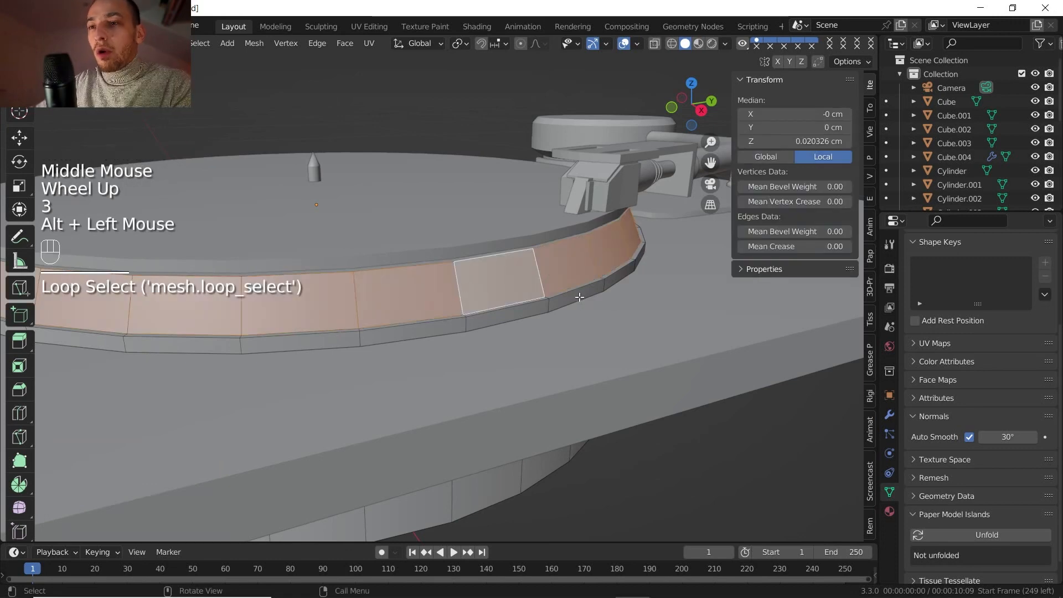
key("i")
left_click(613, 304)
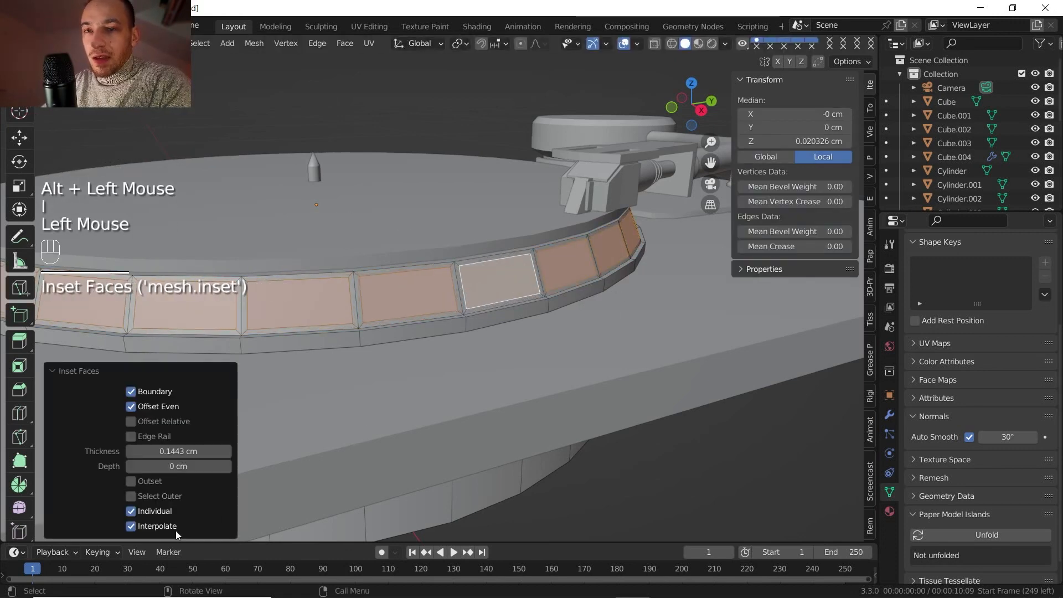
left_click(131, 510)
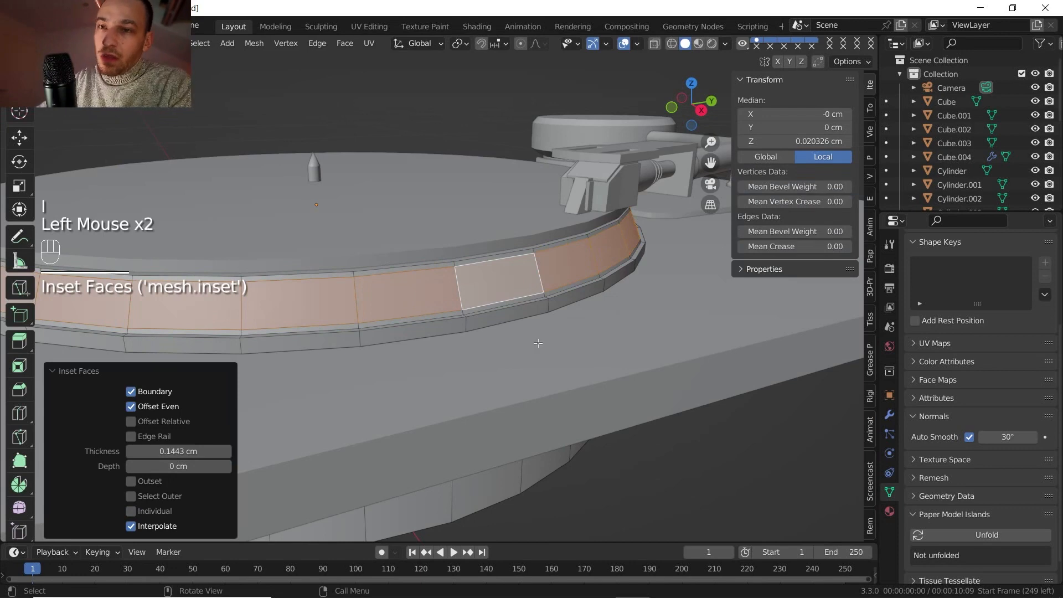
Extrude the inset side band and scale it inward to 0.978 in X and Y, leaving Z unscaled, to form a groove.
middle_click_drag(568, 352, 579, 340, "shift")
middle_click_drag(578, 340, 593, 327)
key("e")
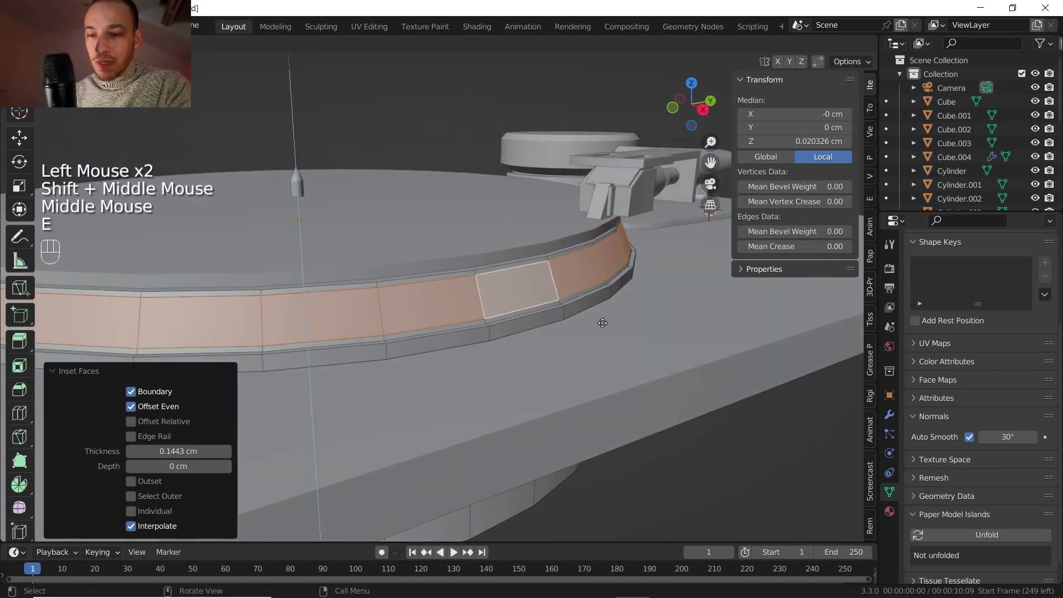
key("s")
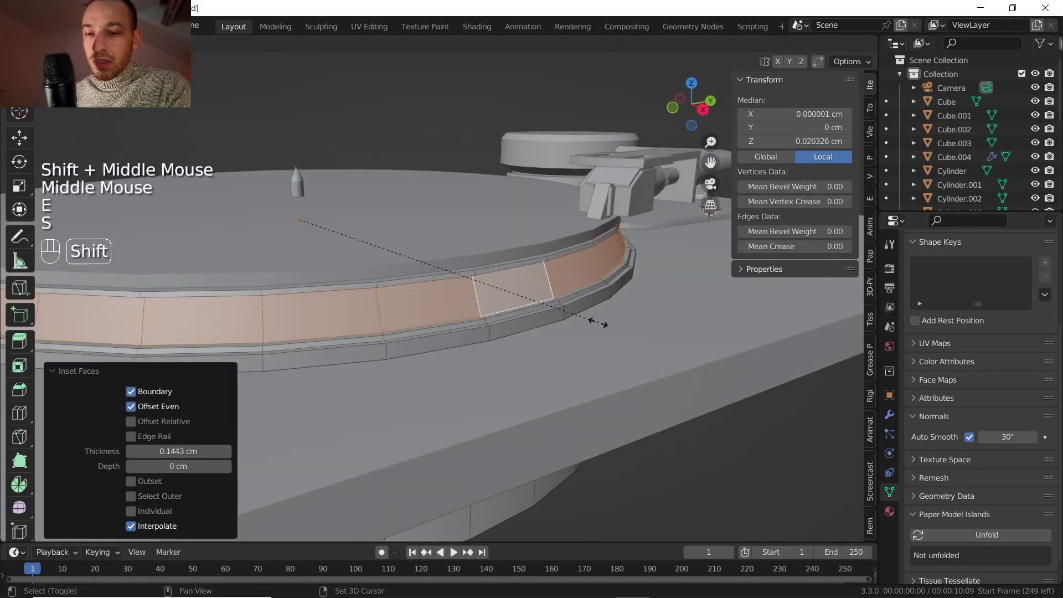
key("shift+z")
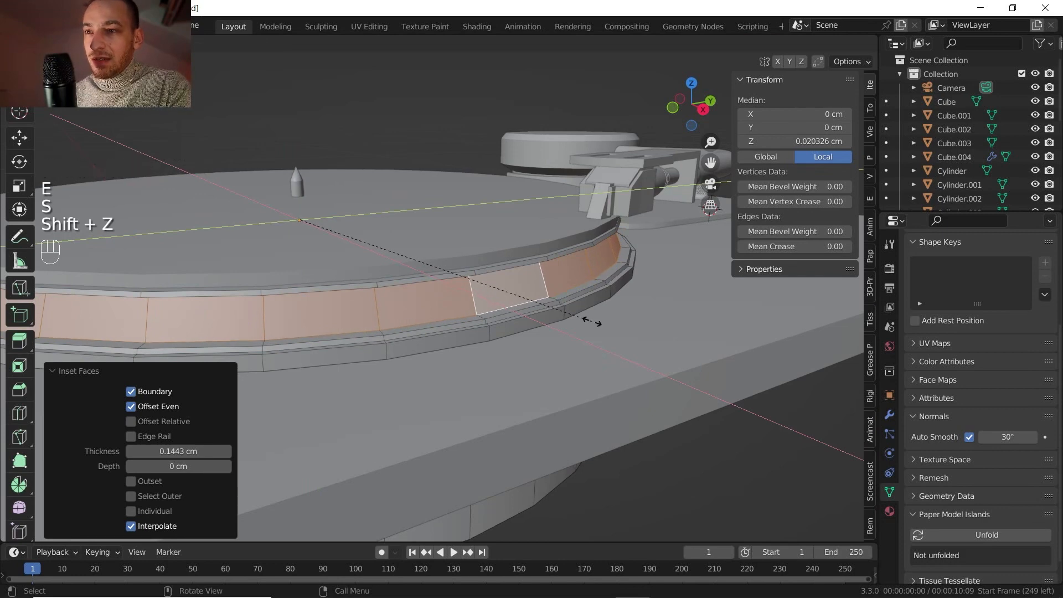
left_click(592, 321)
Duplicate the recessed side faces in place and separate the copy into its own object.
key("shift+d")
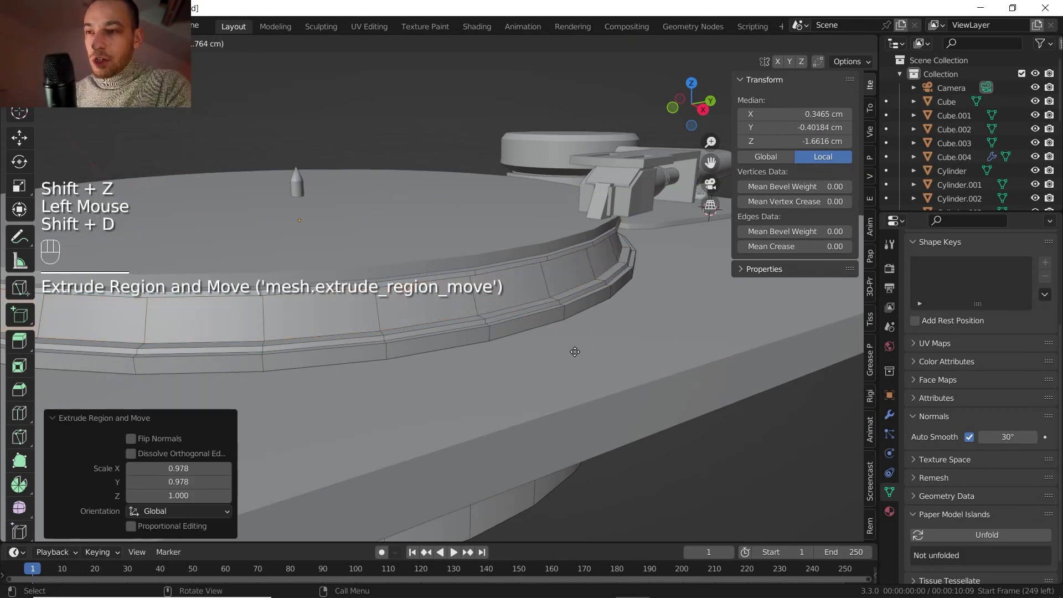
right_click(597, 306)
key("p")
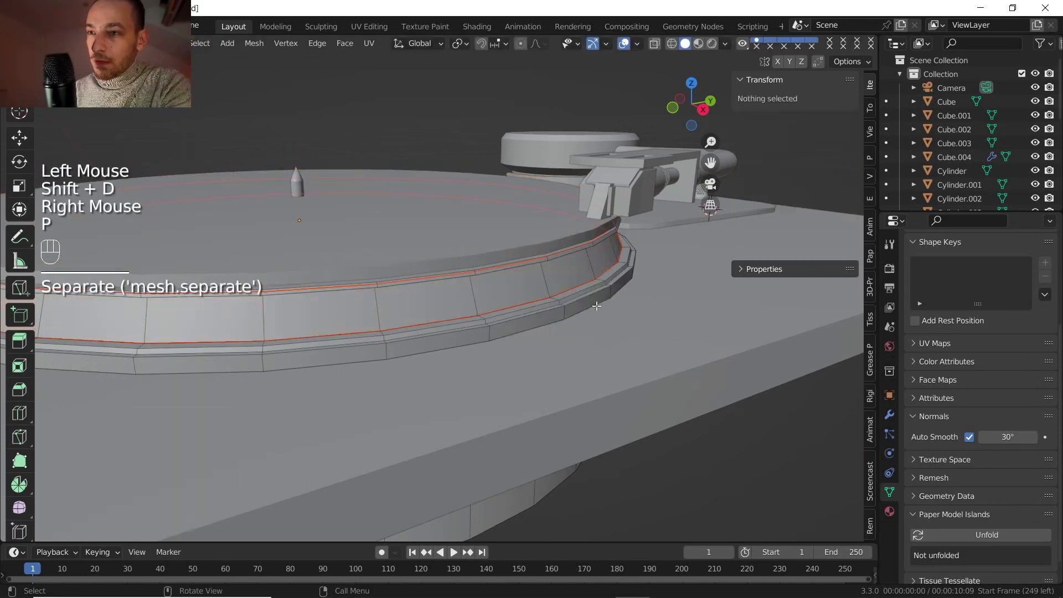
key("Tab")
left_click(540, 281)
Add one centred horizontal loop cut around the separated side band.
middle_click_drag(540, 282, 537, 275)
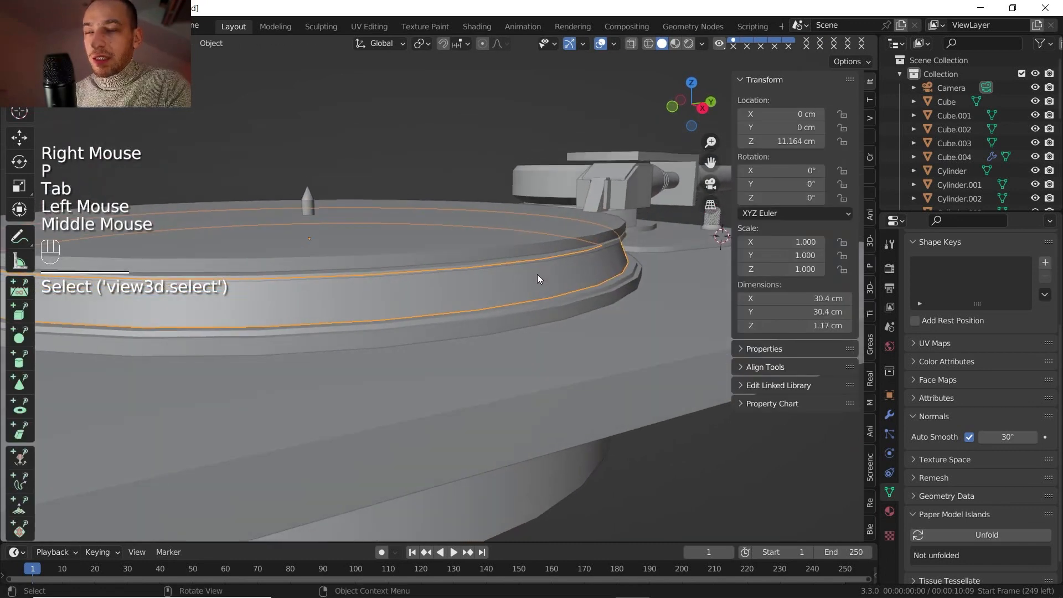
scroll(537, 274, "up", 1)
key("Tab")
middle_click_drag(399, 288, 227, 364)
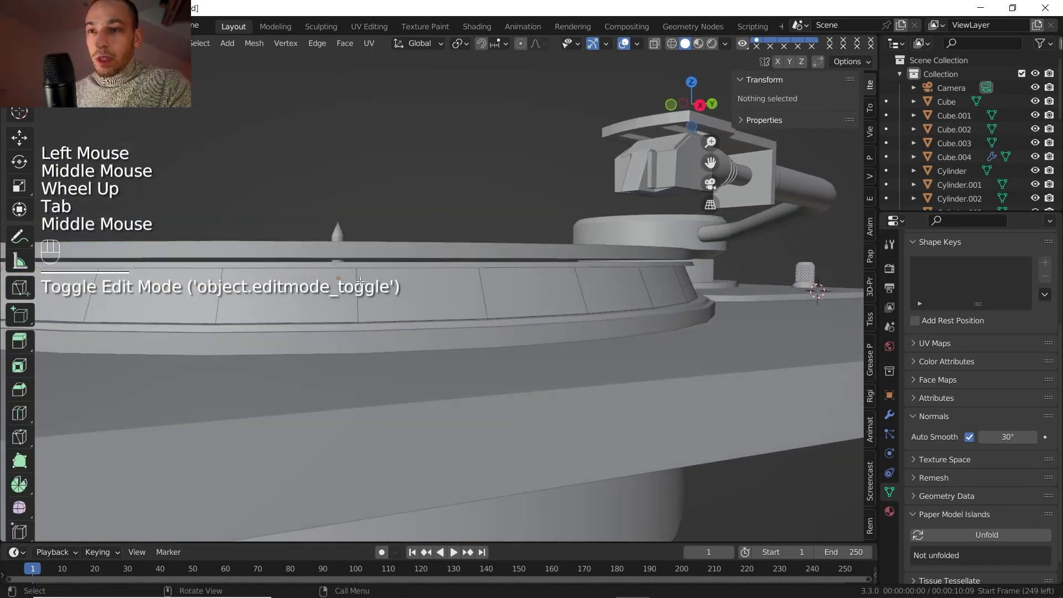
scroll(227, 364, "down", 1)
scroll(359, 304, "up", 1)
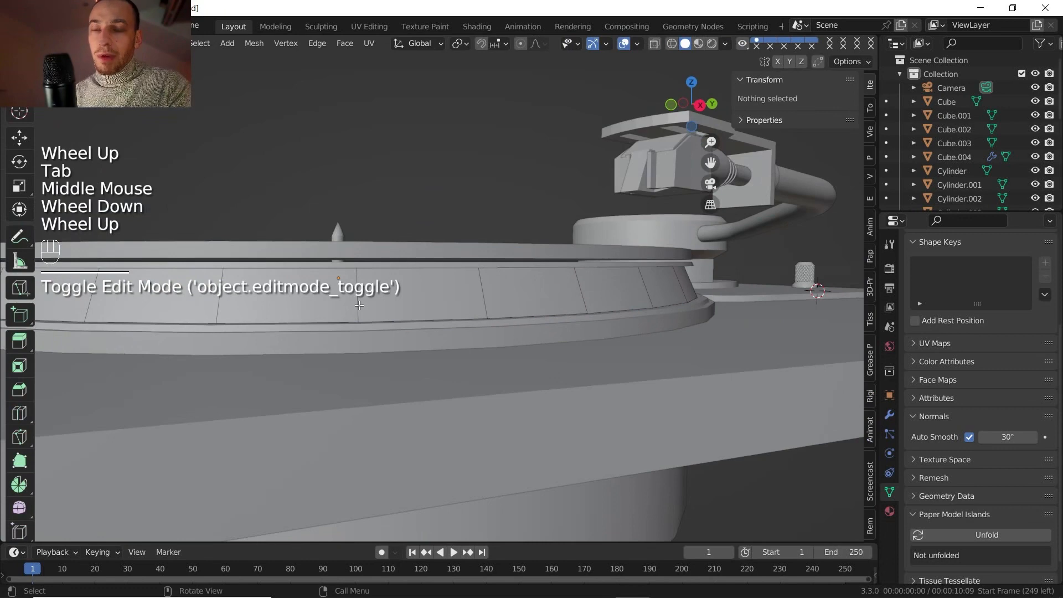
key("ctrl+r")
left_click(367, 289)
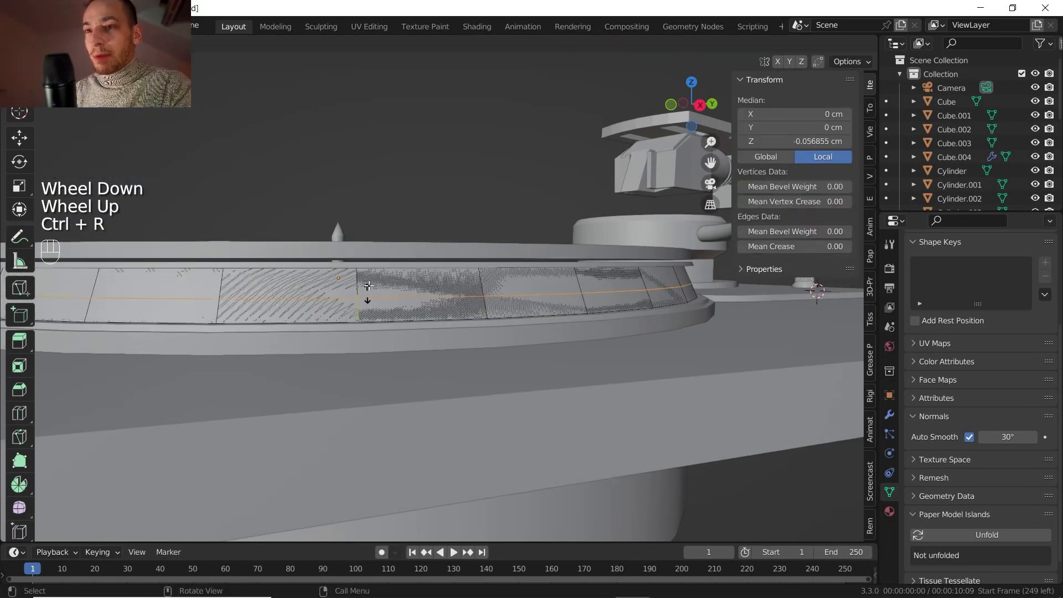
right_click(368, 286)
Select the whole side band mesh and subdivide it with one cut.
middle_click_drag(369, 285, 499, 284, "shift")
key("a")
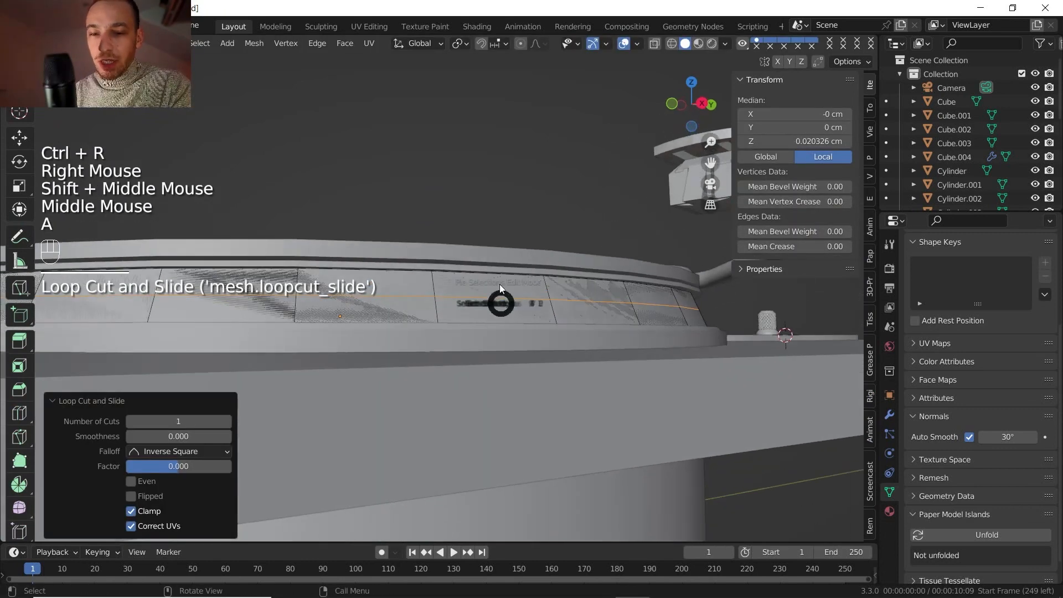
key("a")
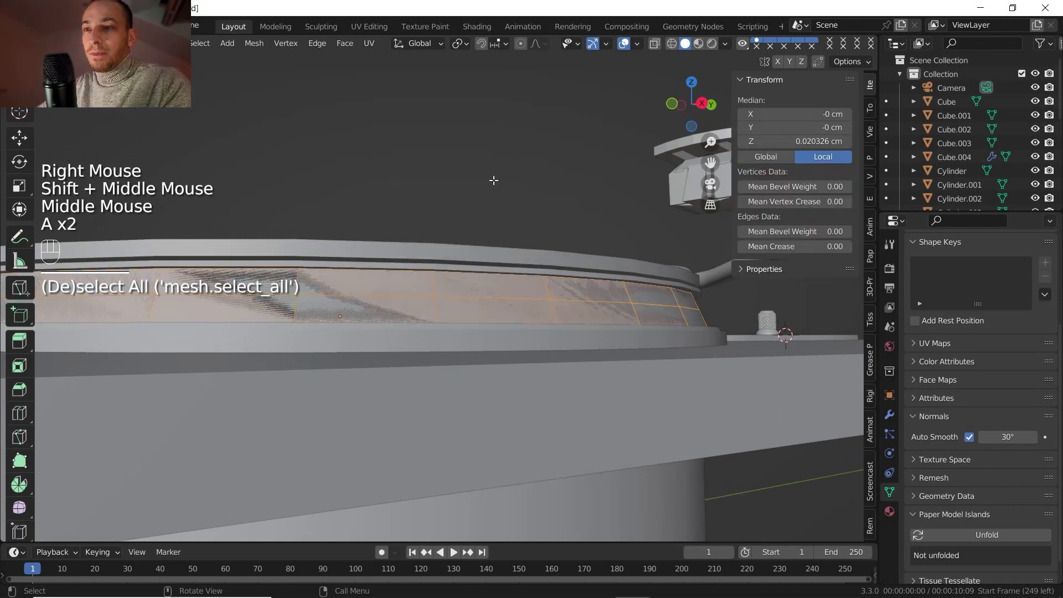
right_click(494, 148)
left_click(480, 133)
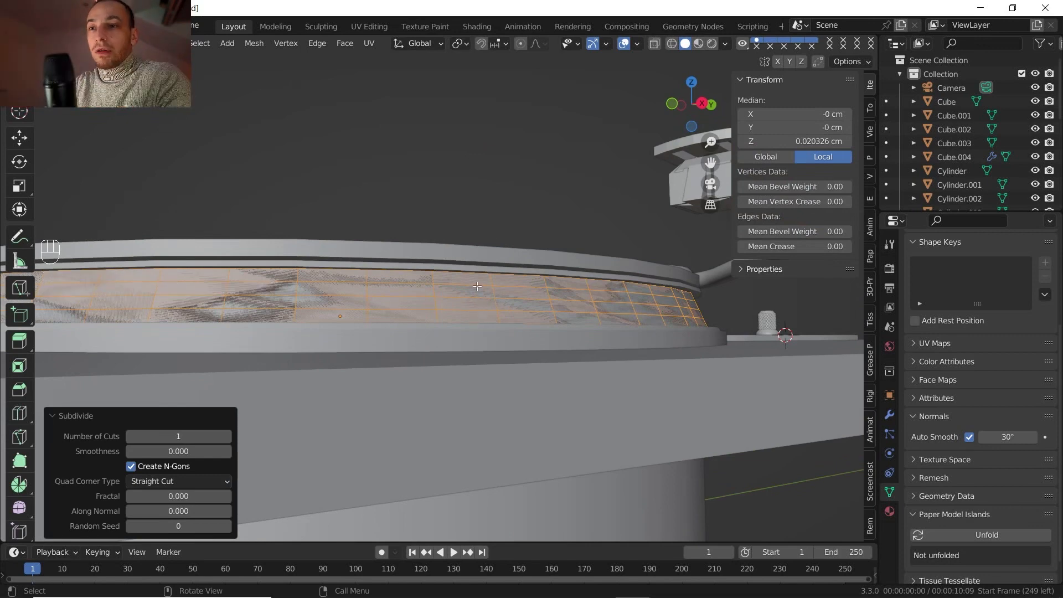
Un-subdivide the side band with 1 iteration to turn its grid into a diamond pattern.
right_click(430, 281)
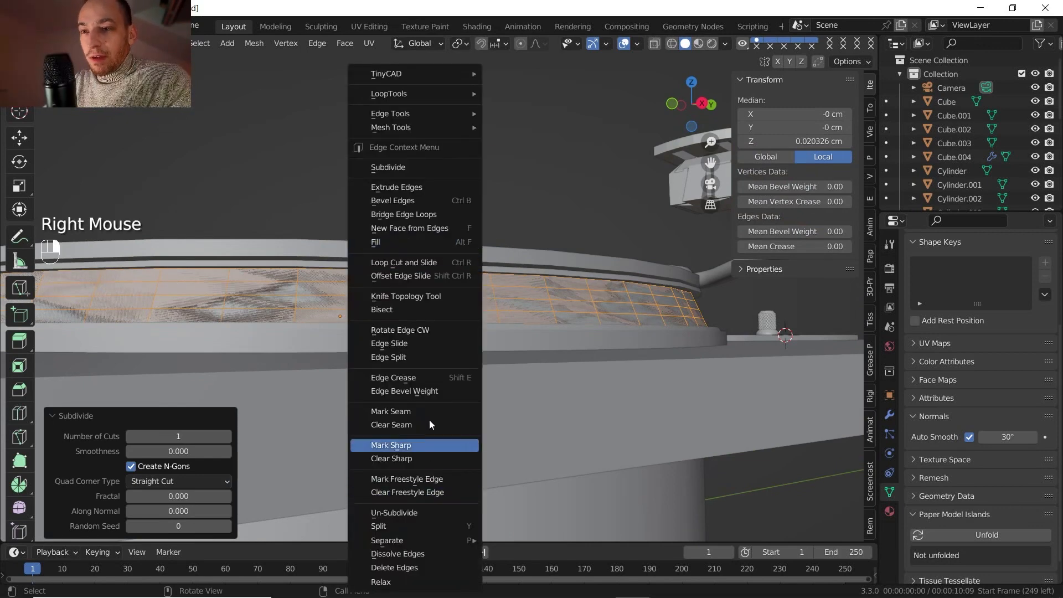
right_click(325, 272)
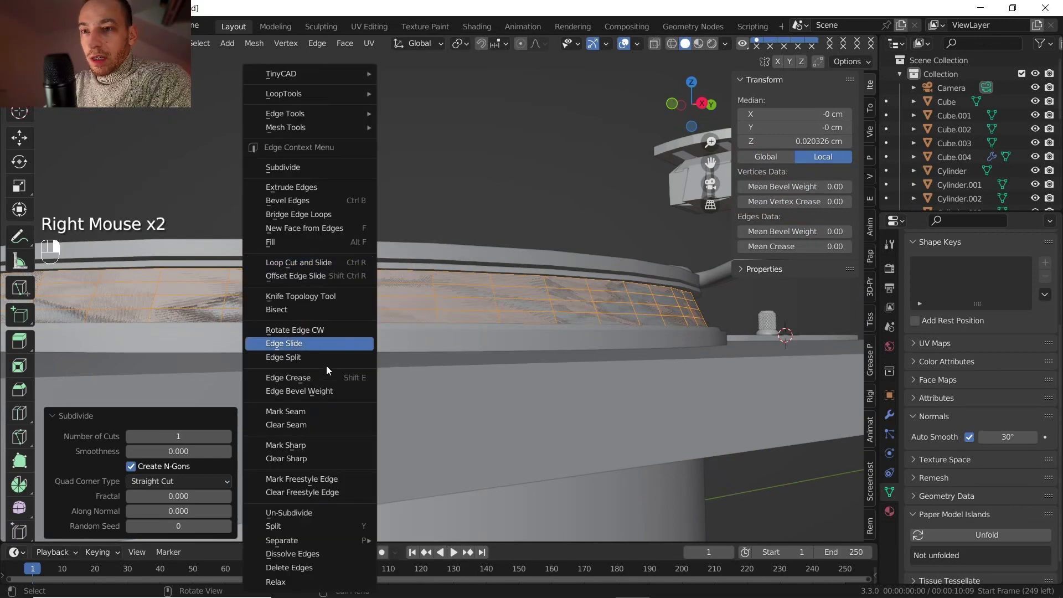
left_click(293, 513)
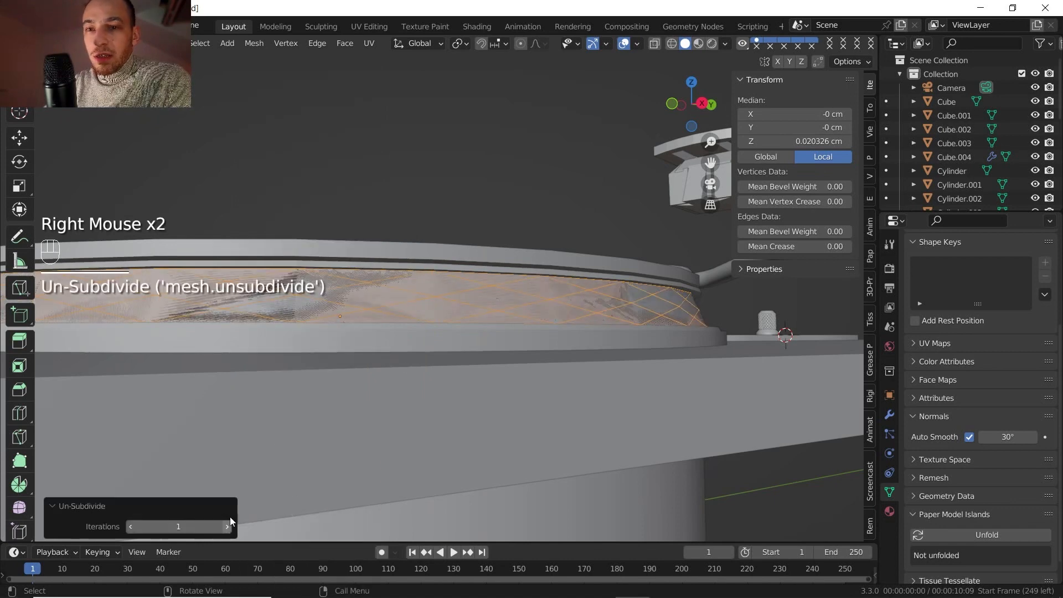
middle_click_drag(513, 233, 437, 306)
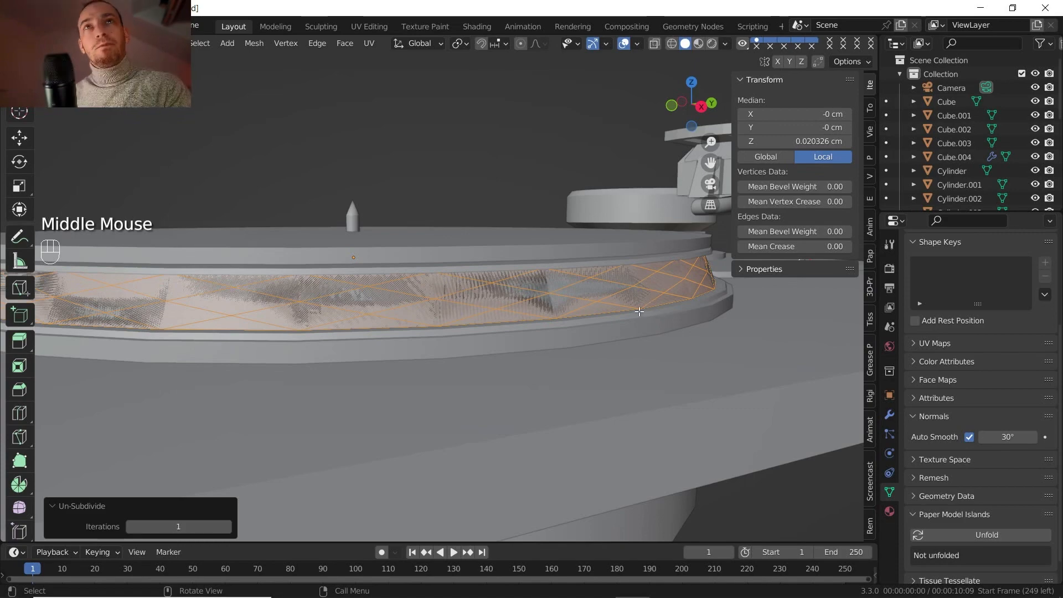
Undo the un-subdivide and the single-cut subdivision of the side band.
scroll(550, 317, "down", 2)
middle_click_drag(551, 317, 490, 324)
scroll(513, 316, "up", 3)
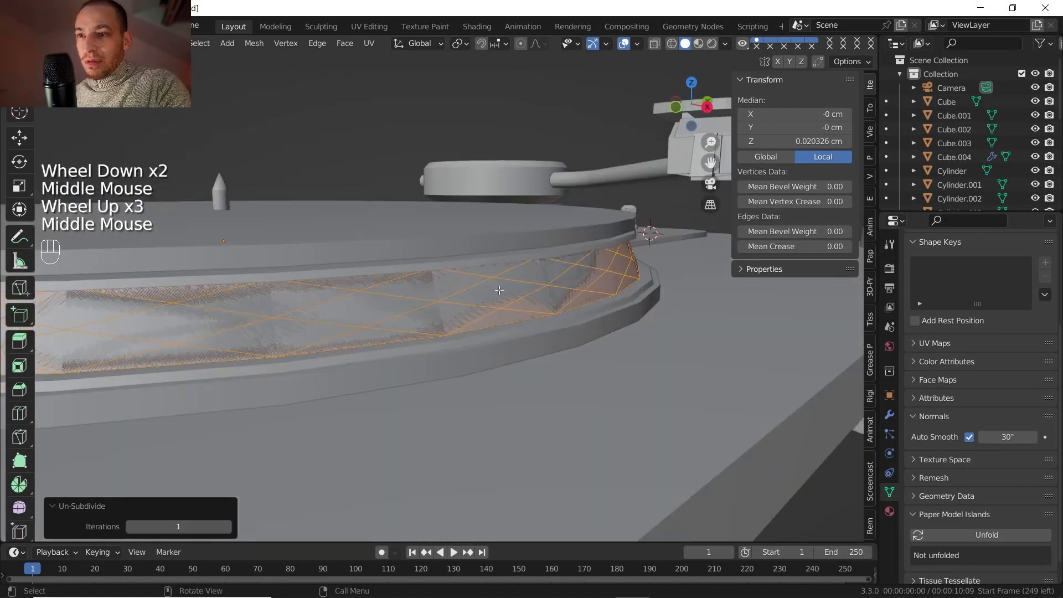
key("ctrl+z")
key("ctrl+z")
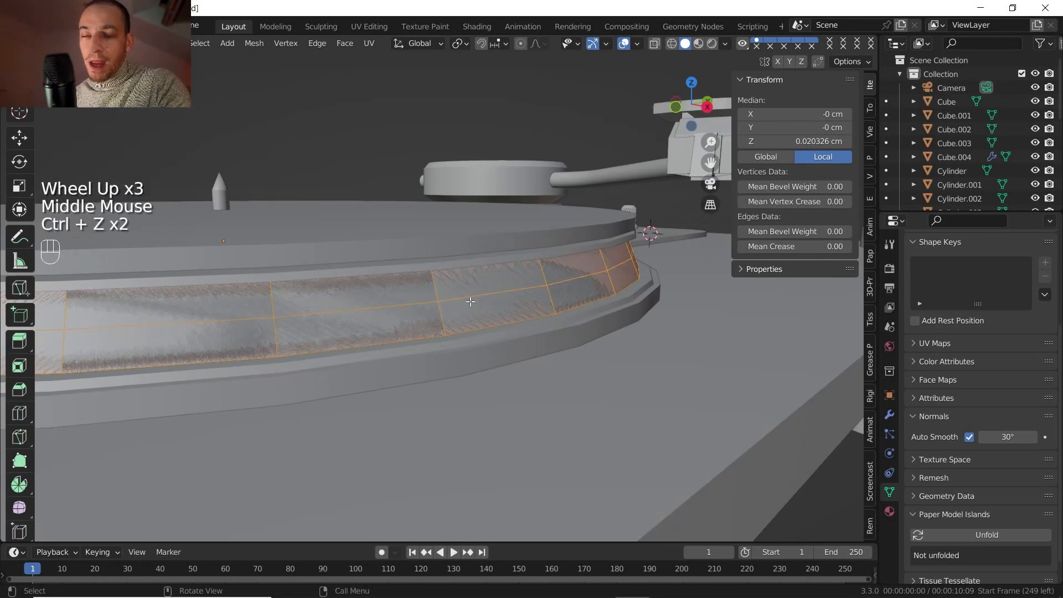
Subdivide the side band with 2 cuts and un-subdivide it with 1 iteration into a denser diamond pattern.
right_click(469, 306)
left_click(413, 125)
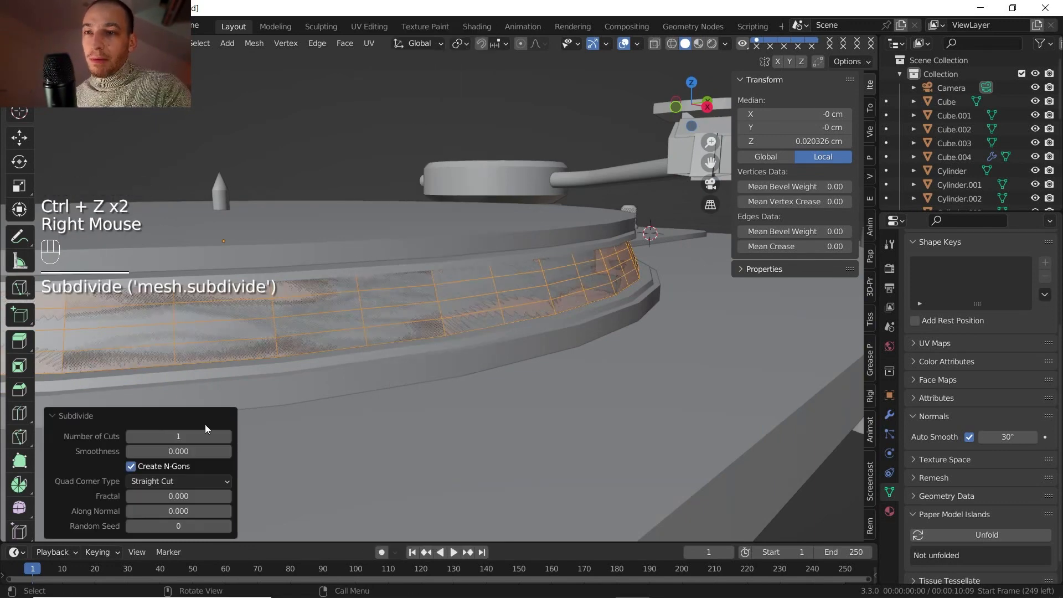
left_click(228, 438)
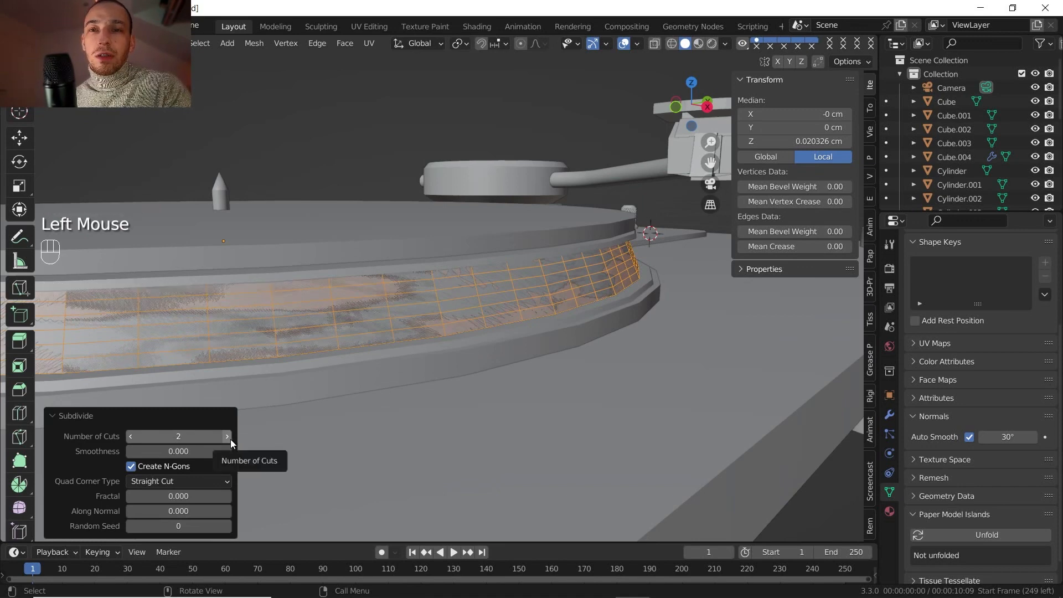
right_click(562, 314)
left_click(484, 514)
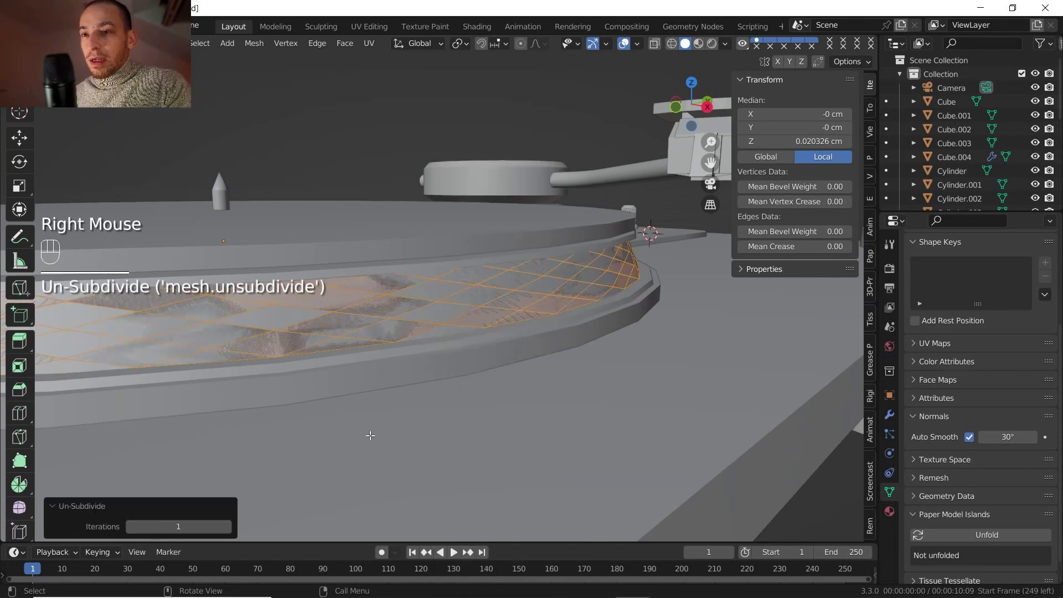
Inset all the diamond faces of the side band individually.
scroll(366, 431, "down", 2)
middle_click_drag(366, 431, 454, 311)
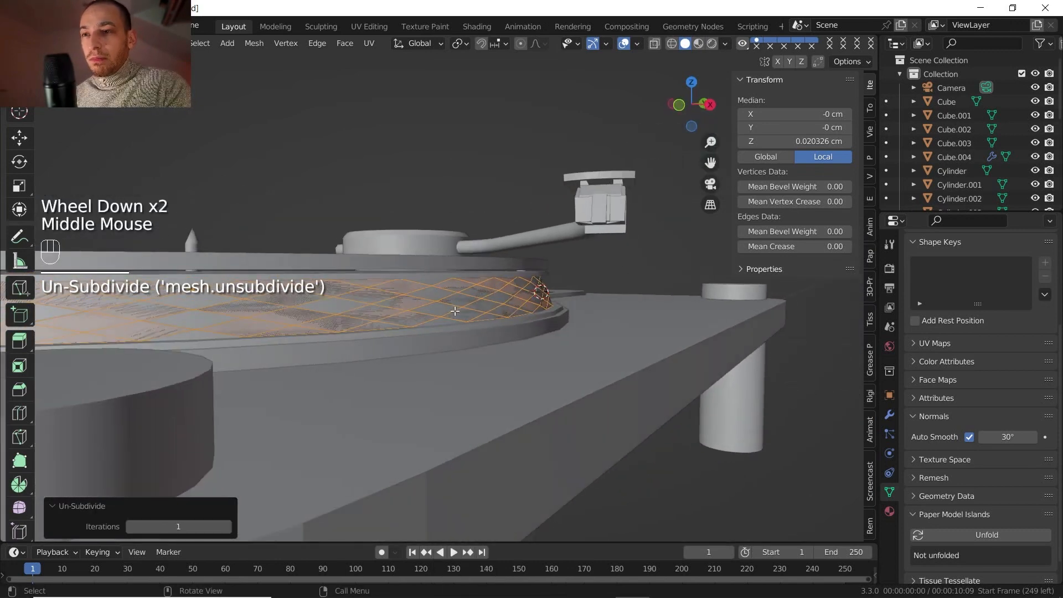
middle_click_drag(370, 362, 455, 349)
key("i")
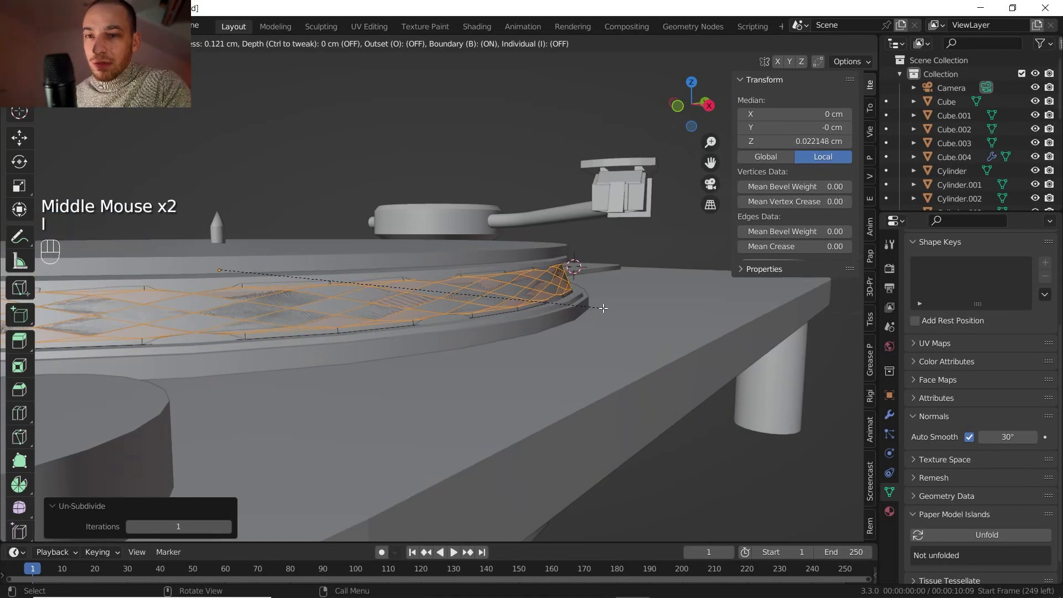
left_click(603, 308)
left_click(131, 511)
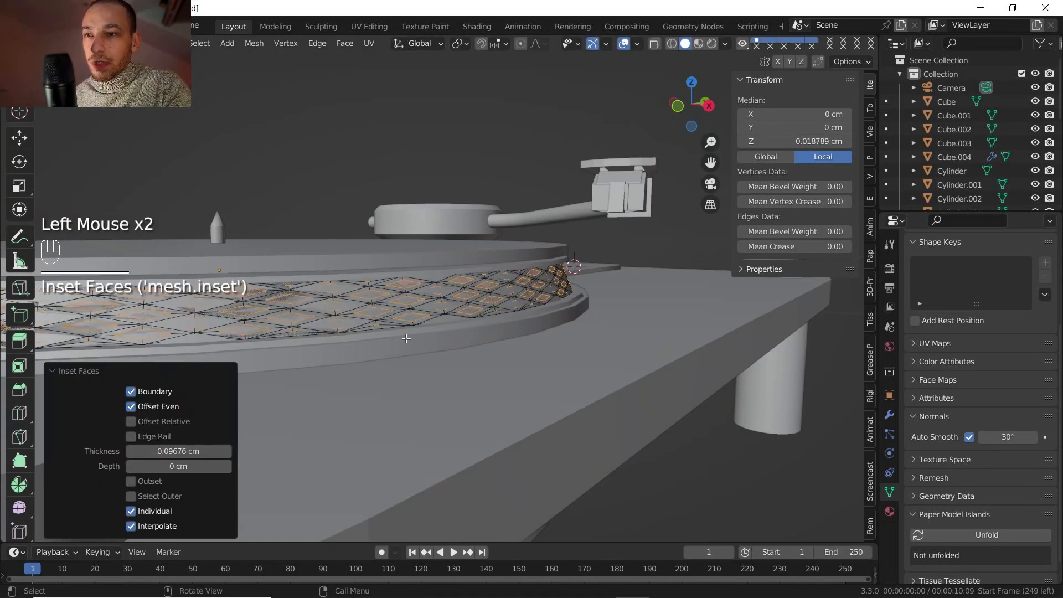
Set the diamond inset's thickness to about 0.077 cm and its depth to 0.1 cm.
middle_click_drag(406, 338, 341, 282, "shift")
scroll(438, 332, "up", 2)
left_click(655, 43)
left_click_drag(179, 452, 166, 451, "shift")
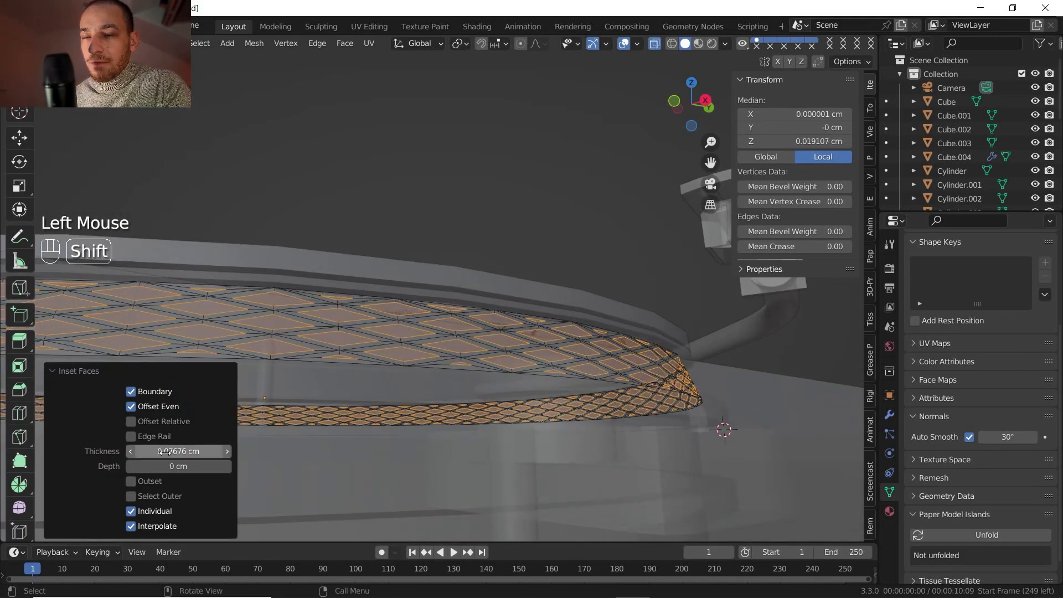
middle_click_drag(460, 260, 470, 307)
left_click_drag(178, 466, 199, 466, "shift")
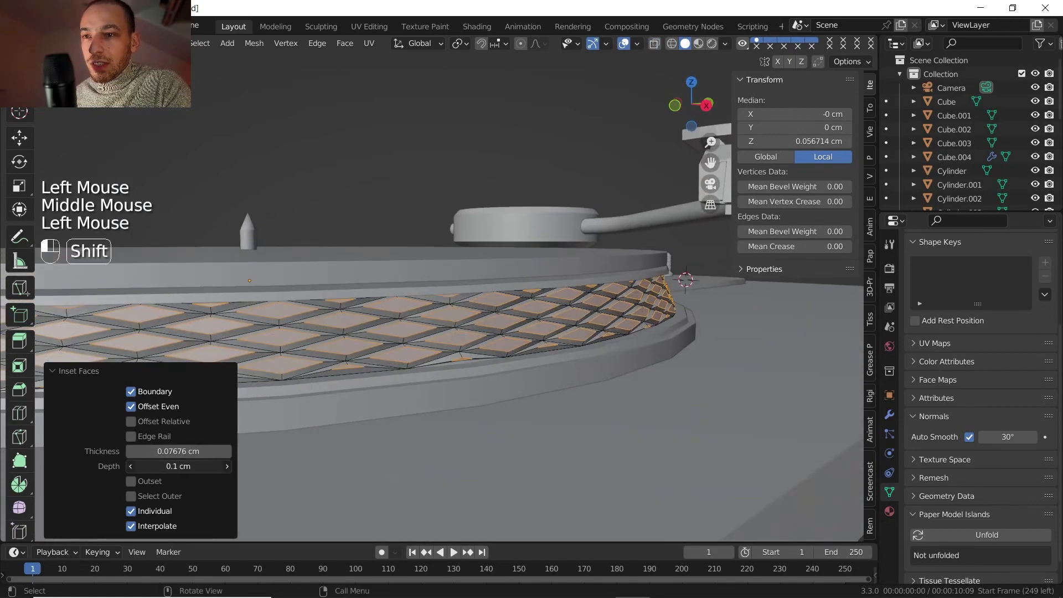
Scale the diamond band object outward horizontally to 1.003 in X and Y, leaving Z out.
key("Tab")
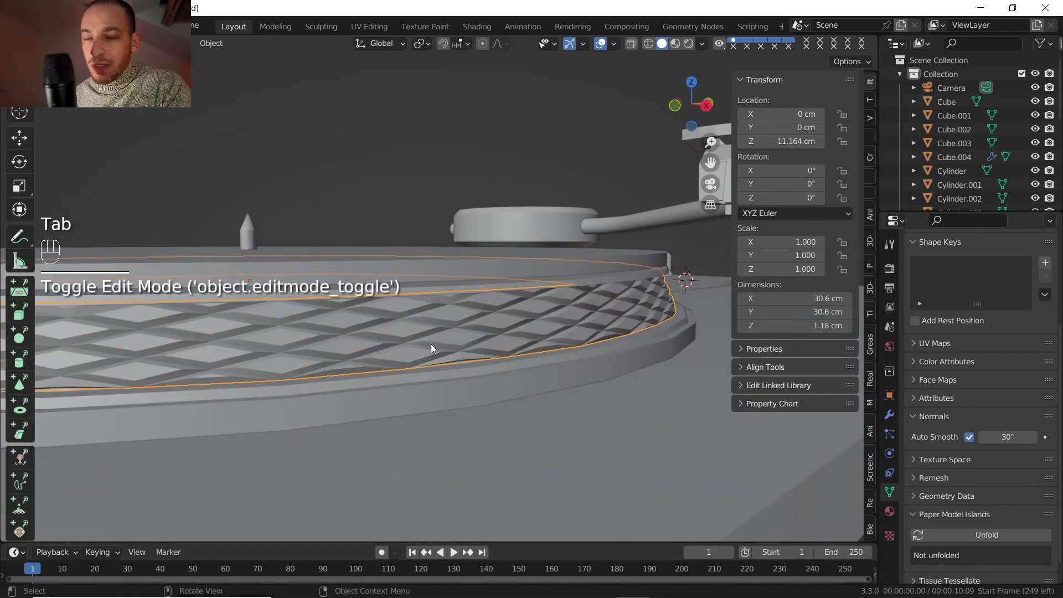
key("s")
key("shift+z")
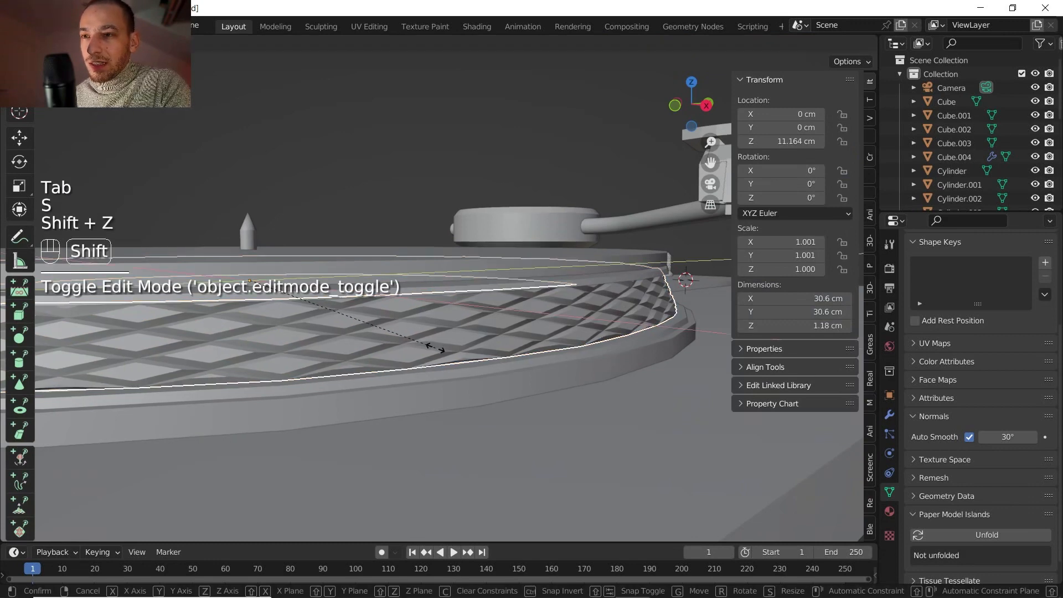
left_click(435, 345, "shift")
Thin the disc on top of the platter by lowering its top face about 0.278 cm along Z.
scroll(491, 318, "down", 1)
middle_click_drag(491, 318, 482, 288, "shift")
middle_click_drag(244, 294, 245, 308, "shift")
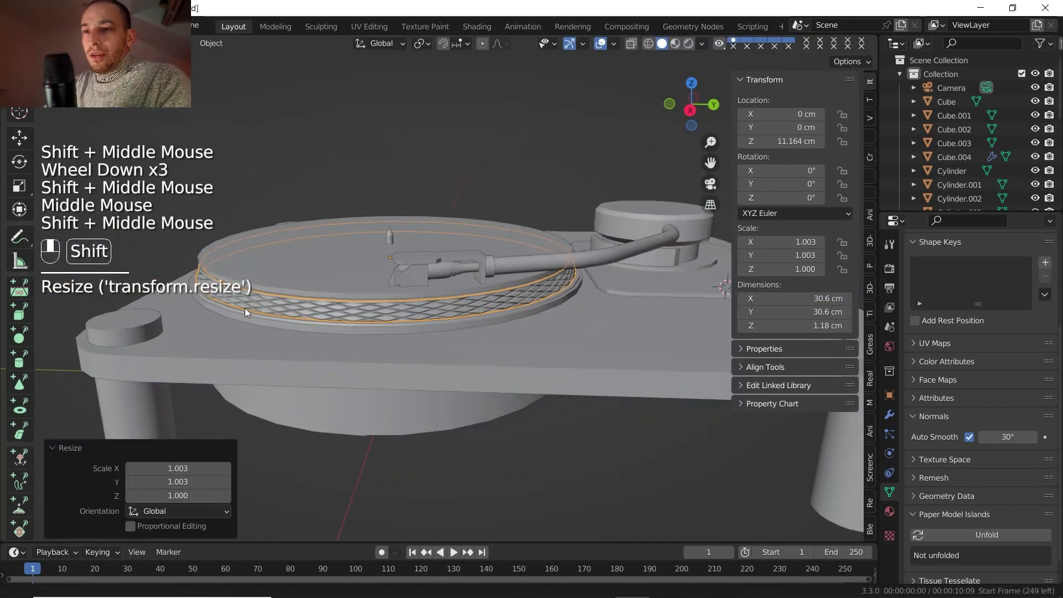
middle_click_drag(343, 285, 368, 254)
middle_click_drag(378, 294, 468, 221)
scroll(391, 357, "up", 2)
left_click(464, 235)
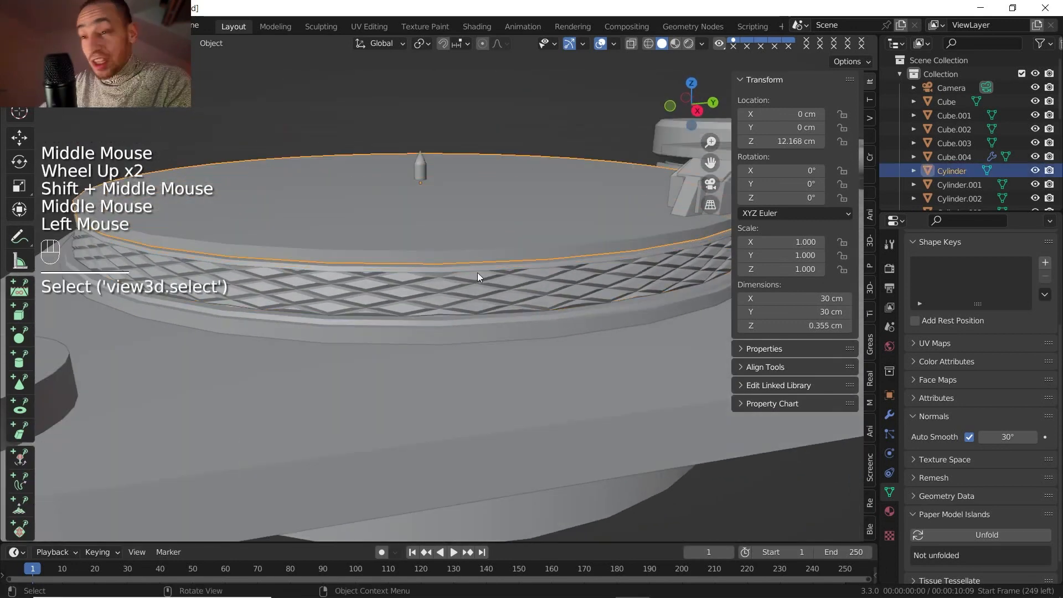
key("Tab")
key("3")
left_click(438, 221)
key("g")
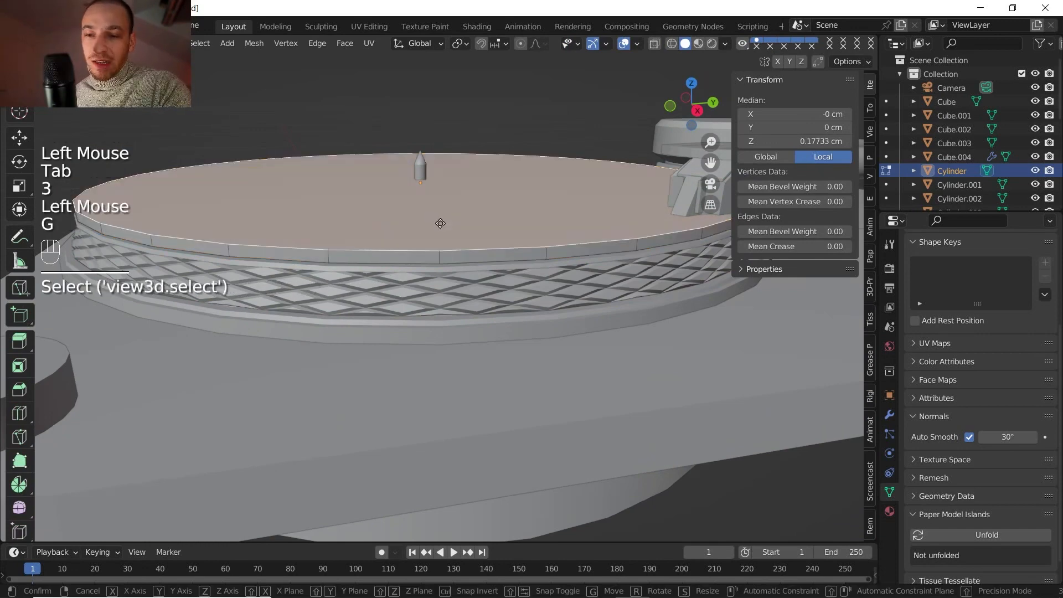
key("z")
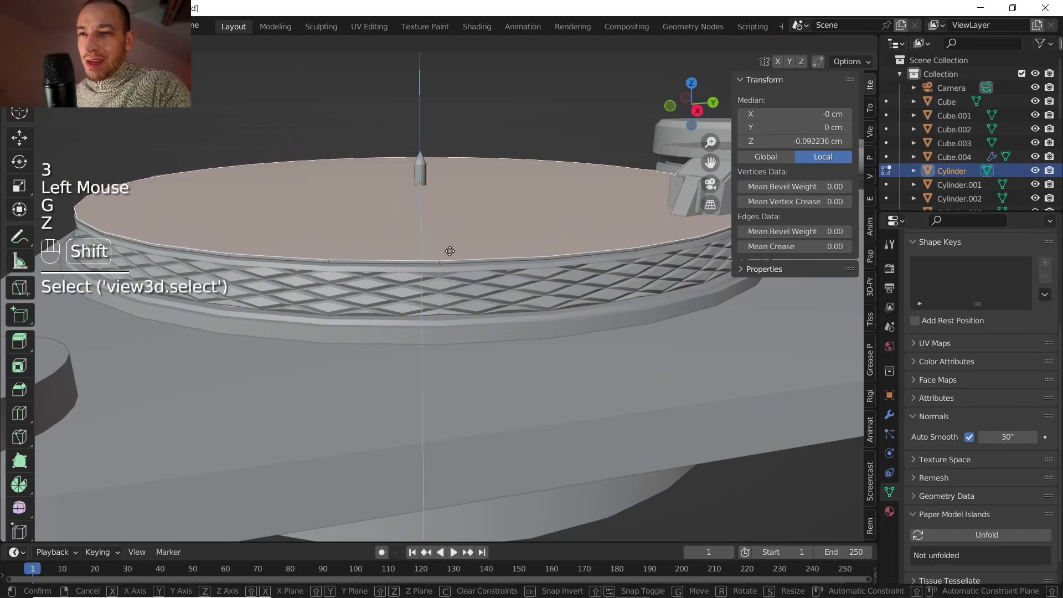
left_click(450, 253, "shift")
scroll(450, 253, "down", 2)
middle_click_drag(450, 252, 414, 272)
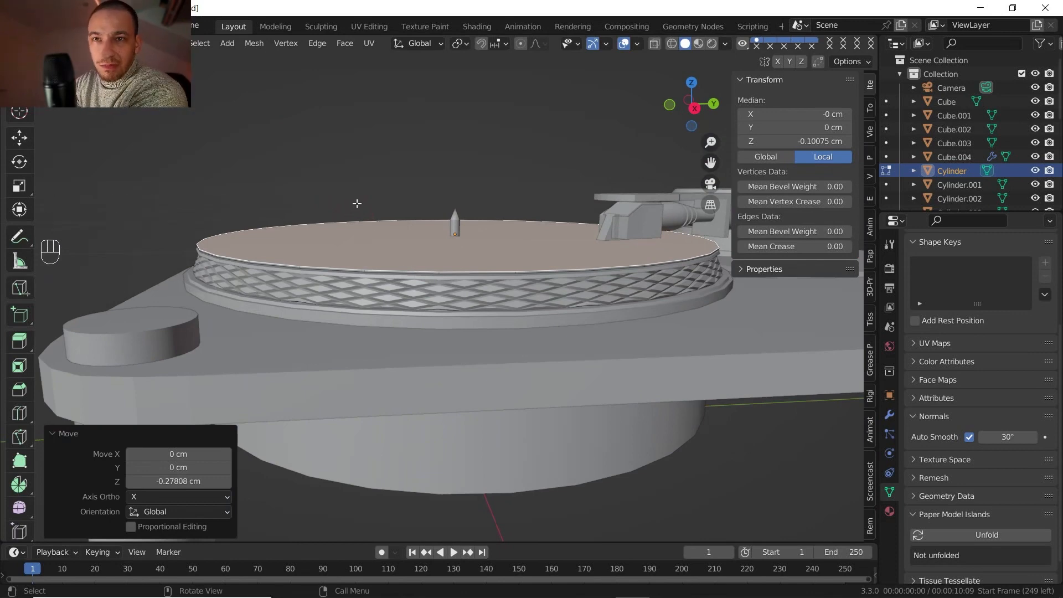
key("Tab")
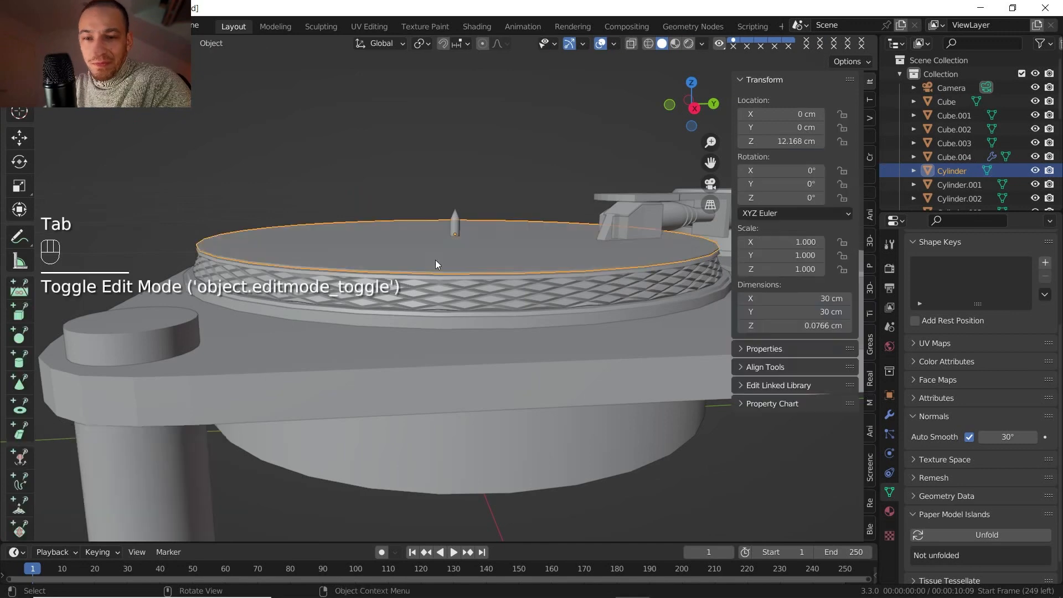
Lower the thin platter disc slightly along Z so it sits closer to the diamond band.
middle_click_drag(529, 248, 499, 235, "shift")
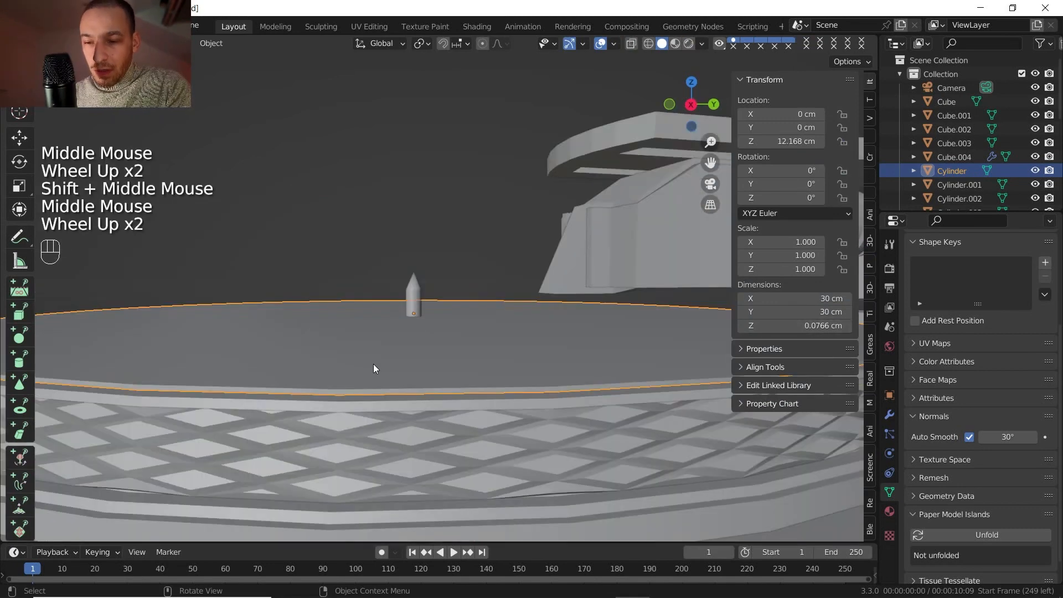
key("g")
key("z")
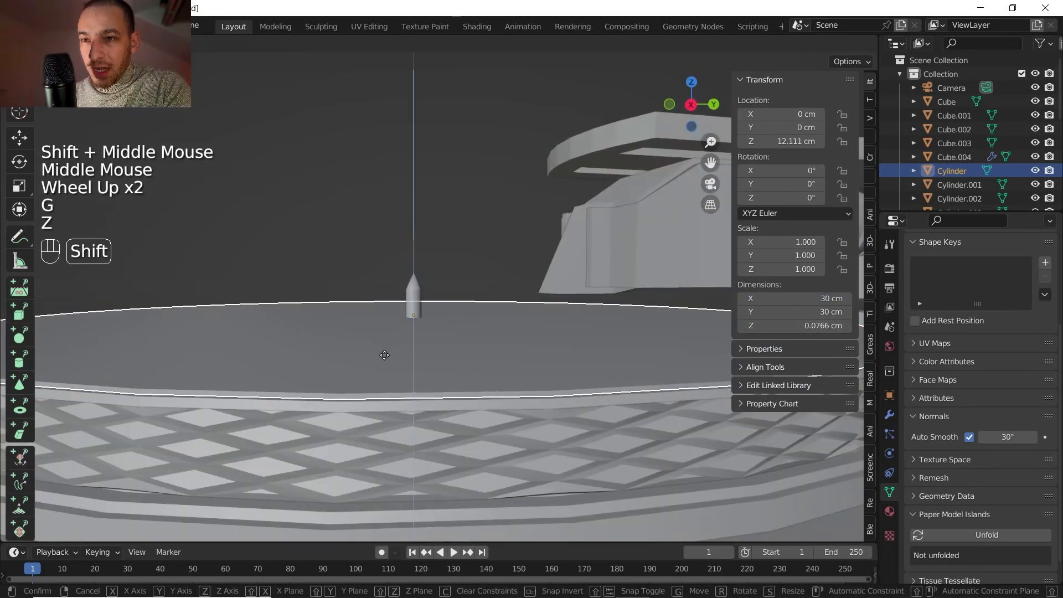
left_click(387, 352, "shift")
Lower the pointed centre spindle about 0.571 cm along Z.
left_click(417, 301)
key("g")
key("z")
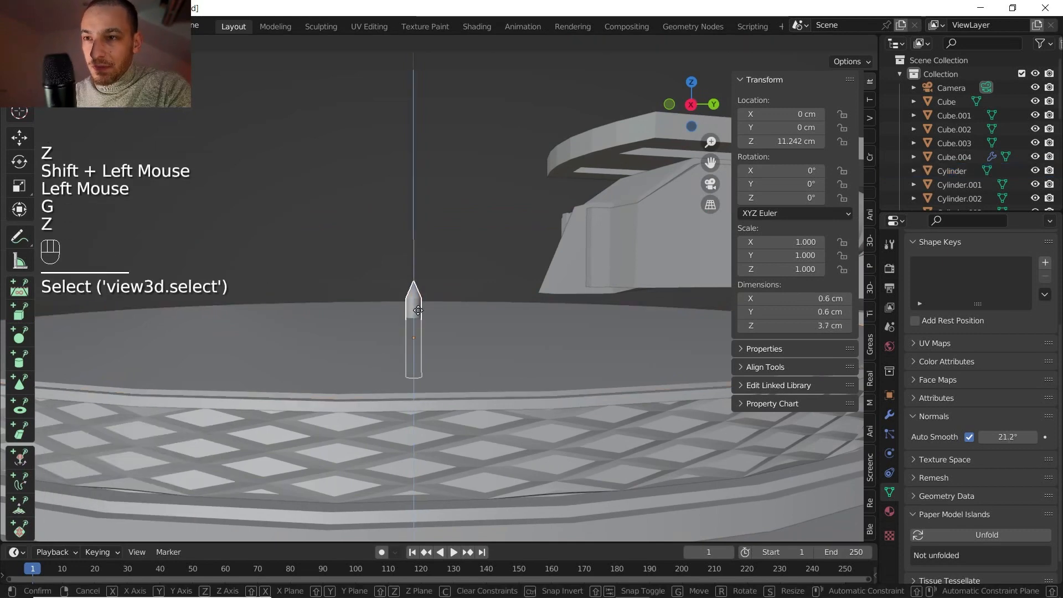
left_click(424, 315)
Add a lengthwise loop cut to the tonearm base plate, slid close to the existing edge loop at a factor of about -0.738.
scroll(410, 324, "down", 2)
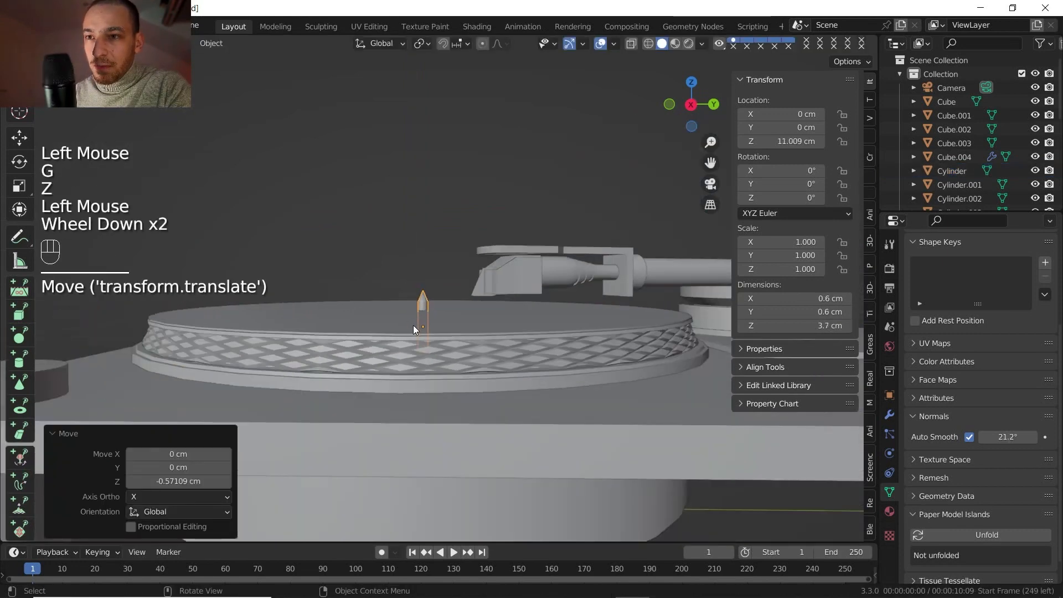
scroll(487, 366, "down", 2)
middle_click_drag(437, 354, 388, 371)
middle_click_drag(387, 372, 404, 351, "shift")
scroll(405, 352, "up", 1)
mouse_move(405, 352)
middle_mouse_down("shift")
mouse_move(417, 323)
mouse_move(404, 351)
middle_mouse_up("shift")
middle_click_drag(405, 352, 424, 332, "shift")
scroll(370, 371, "up", 4)
middle_click_drag(423, 333, 449, 357)
left_click(441, 332)
key("Tab")
middle_click_drag(450, 357, 464, 389)
scroll(473, 356, "up", 1)
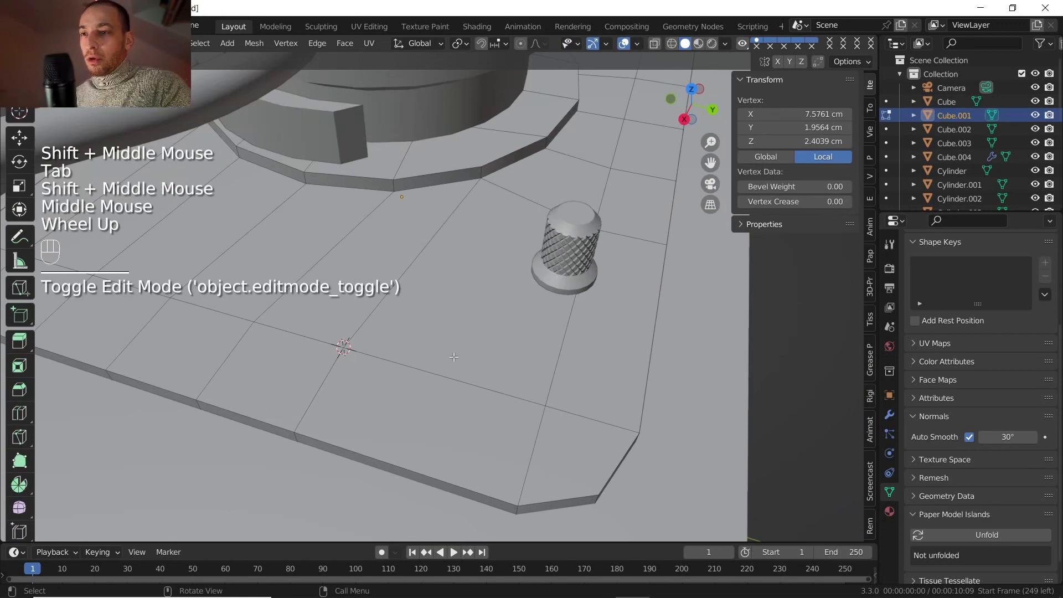
key("ctrl+r")
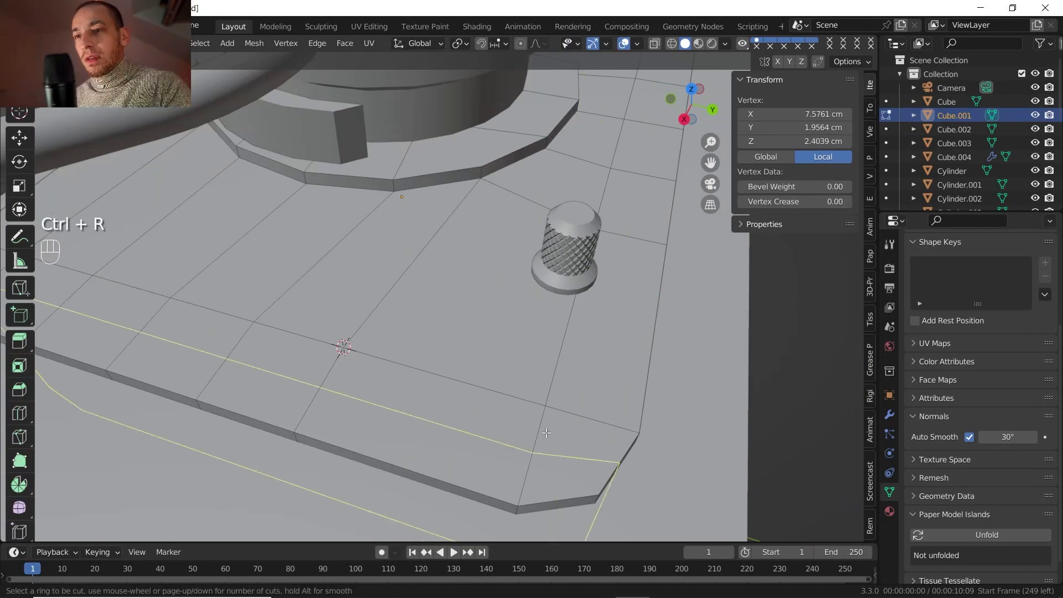
left_click(539, 390)
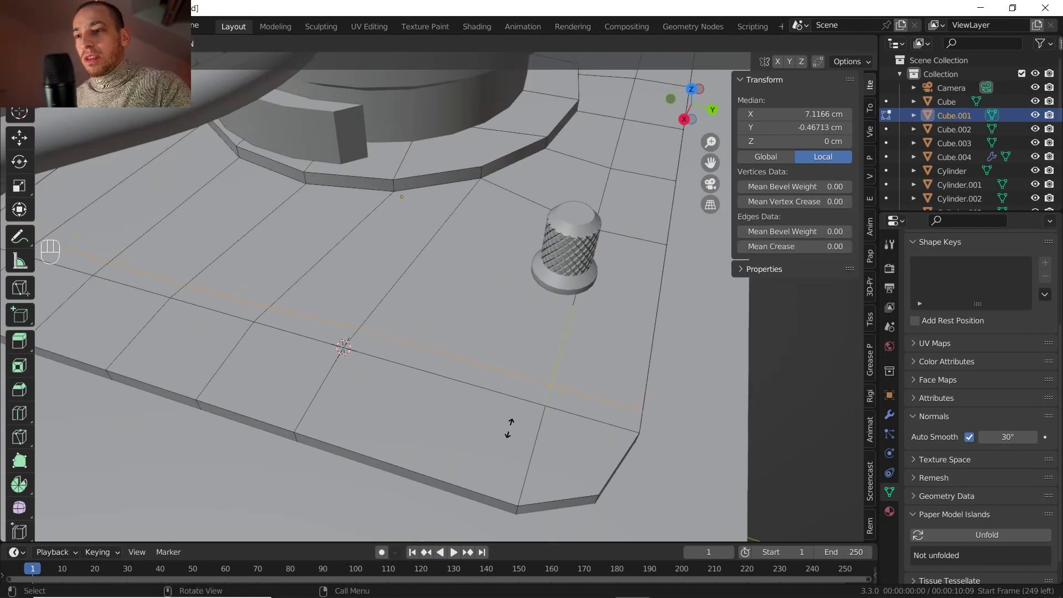
left_click(513, 421)
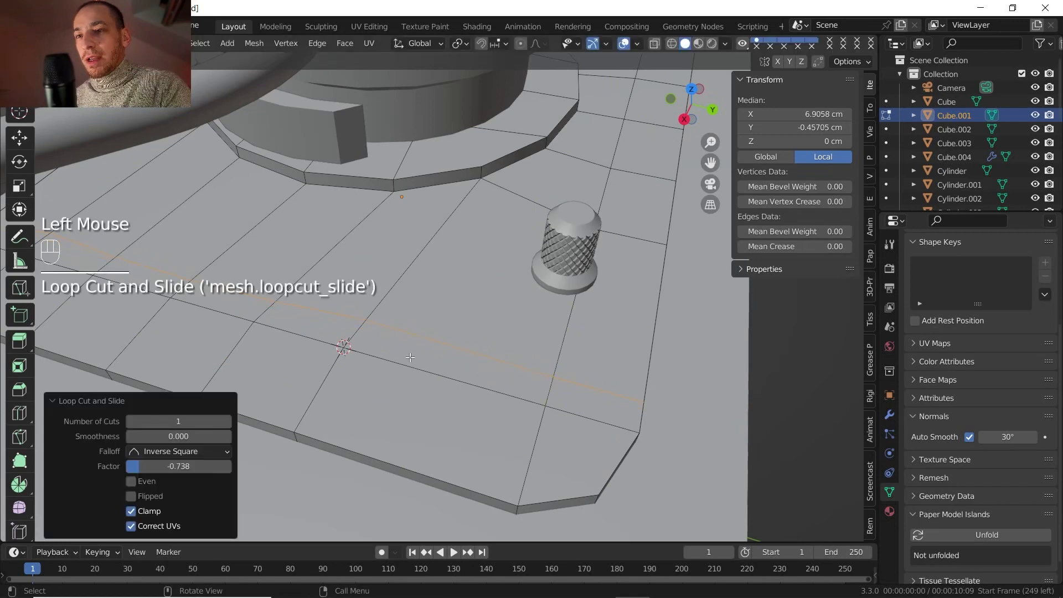
Slide the misaligned vertices of the new loop along their edges in top view to straighten the loop.
key("1")
middle_click_drag(376, 326, 334, 355)
left_click(366, 313)
left_click(695, 102)
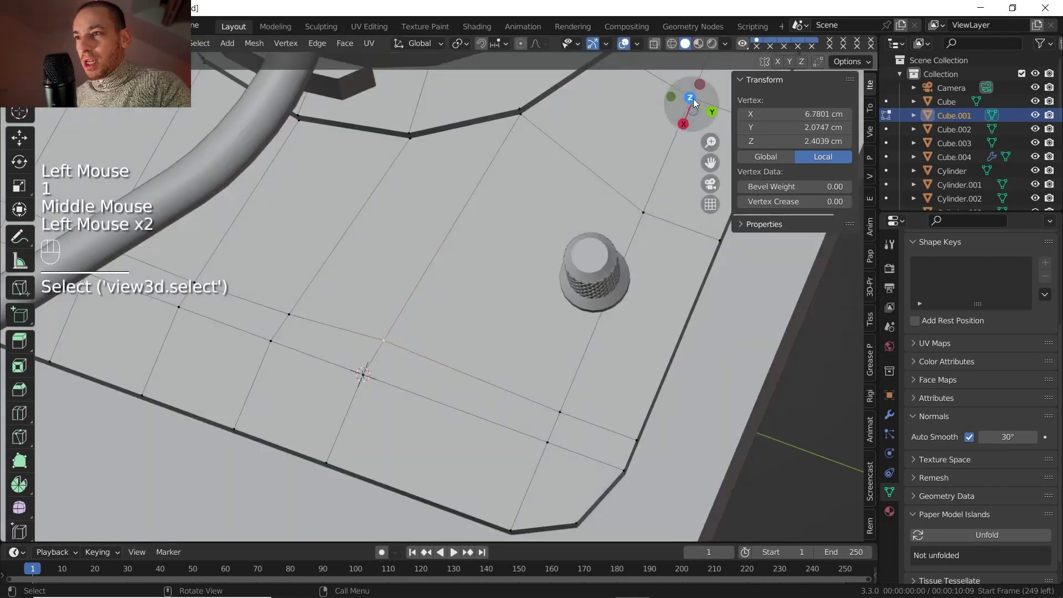
middle_click_drag(556, 302, 458, 354, "shift")
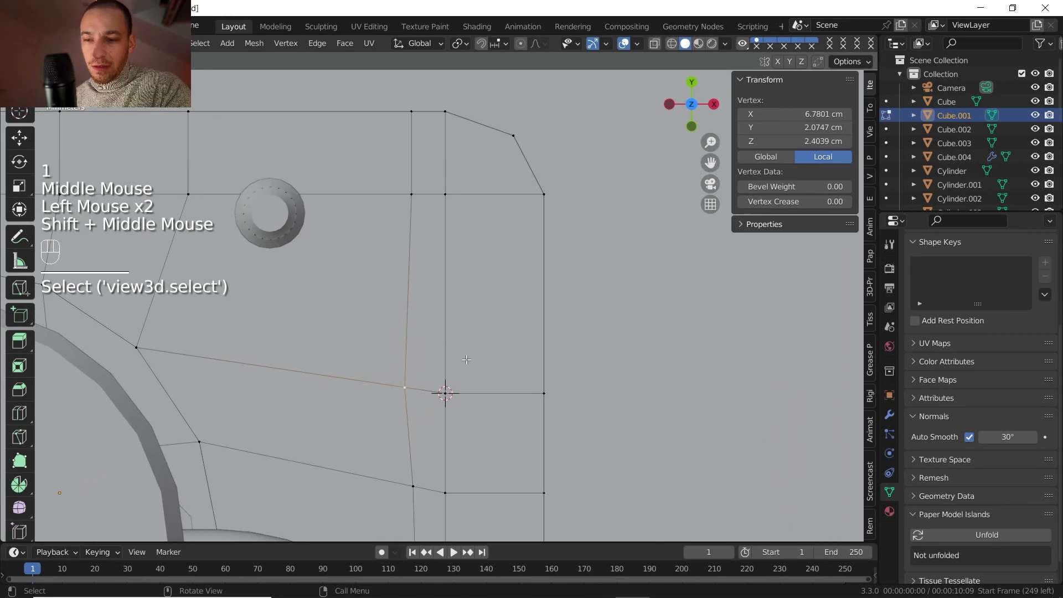
key("g")
key("g")
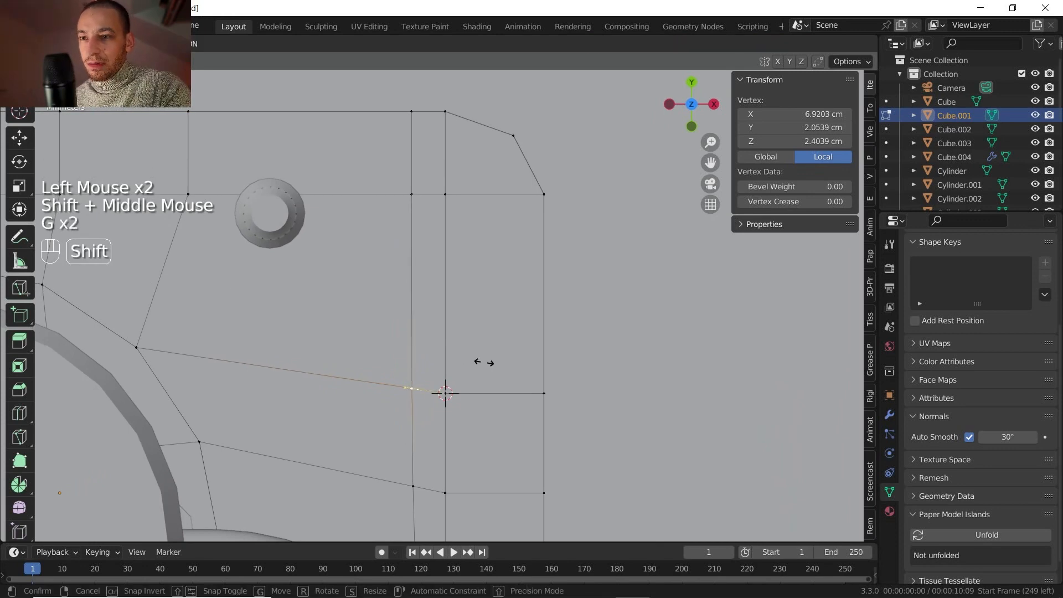
left_click(485, 363, "shift")
key("g")
key("g")
Split the wide plate section into three with two loop cuts and extrude the narrow strip's two outer faces about 0.258 cm downward.
key("ctrl+r")
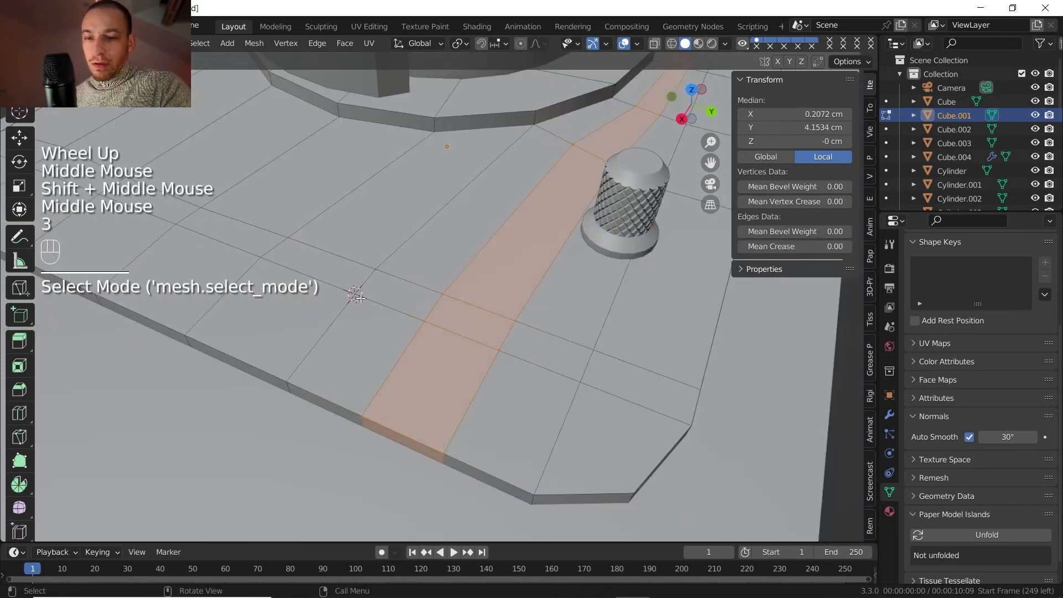
left_click(402, 293)
left_click(558, 350, "shift")
key("e")
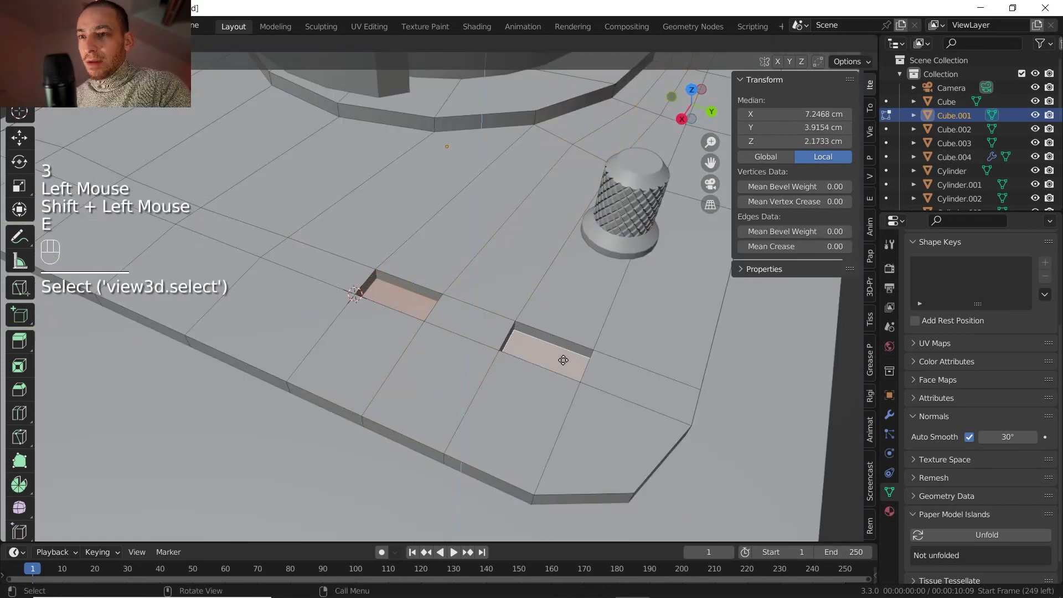
left_click(564, 361)
Duplicate the two recess floor faces in place and separate the copies into their own object.
middle_click_drag(563, 361, 542, 360, "shift")
middle_click_drag(543, 360, 451, 364)
key("shift+d")
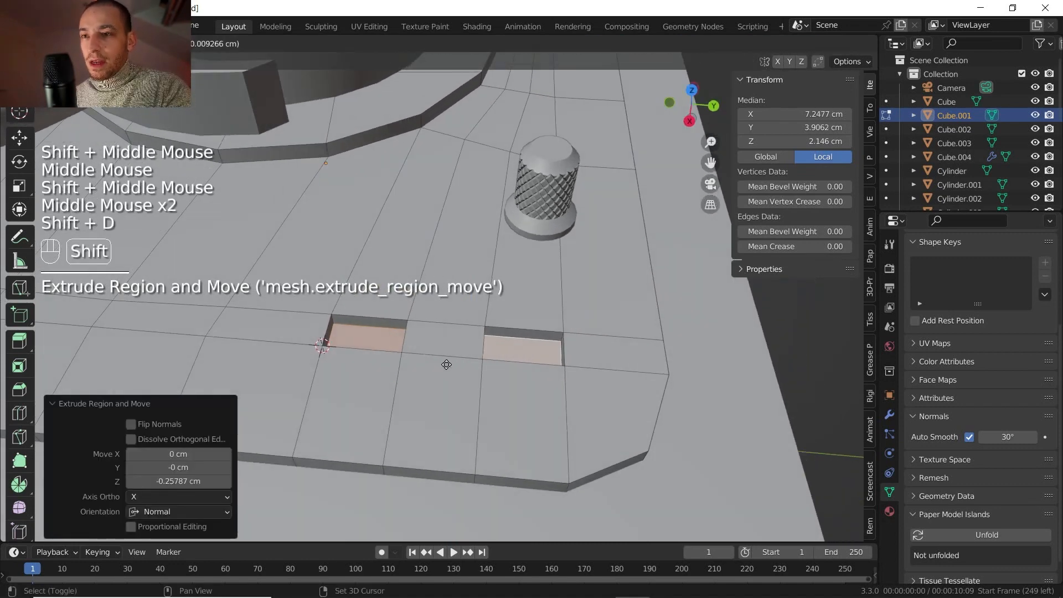
right_click(443, 348)
key("p")
left_click(442, 350)
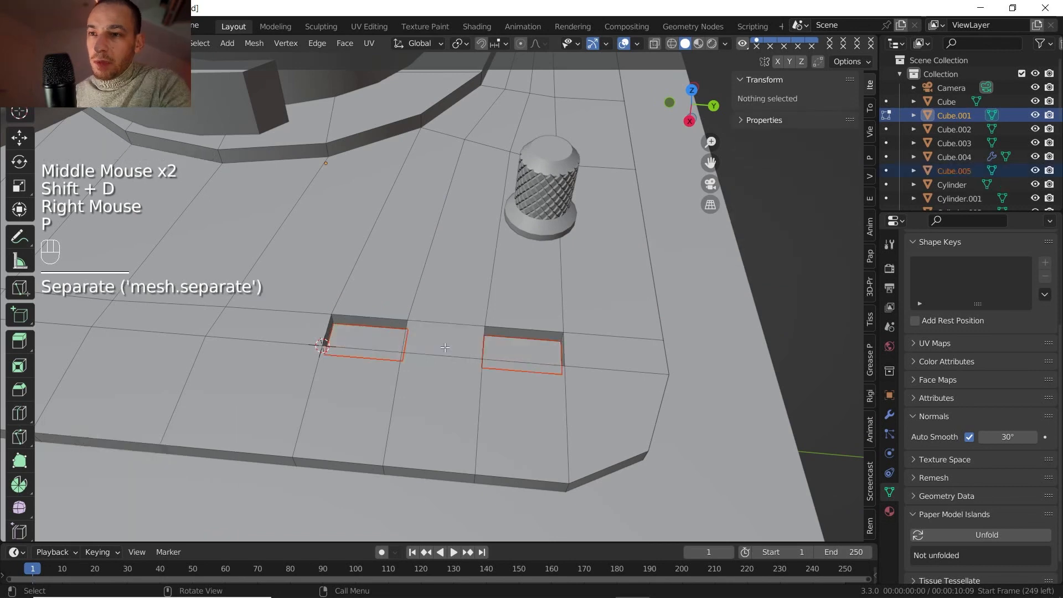
key("Tab")
Select the separated button faces as an object and raise them about 0.12 cm along Z within the recesses.
left_click(371, 339)
left_click(374, 343)
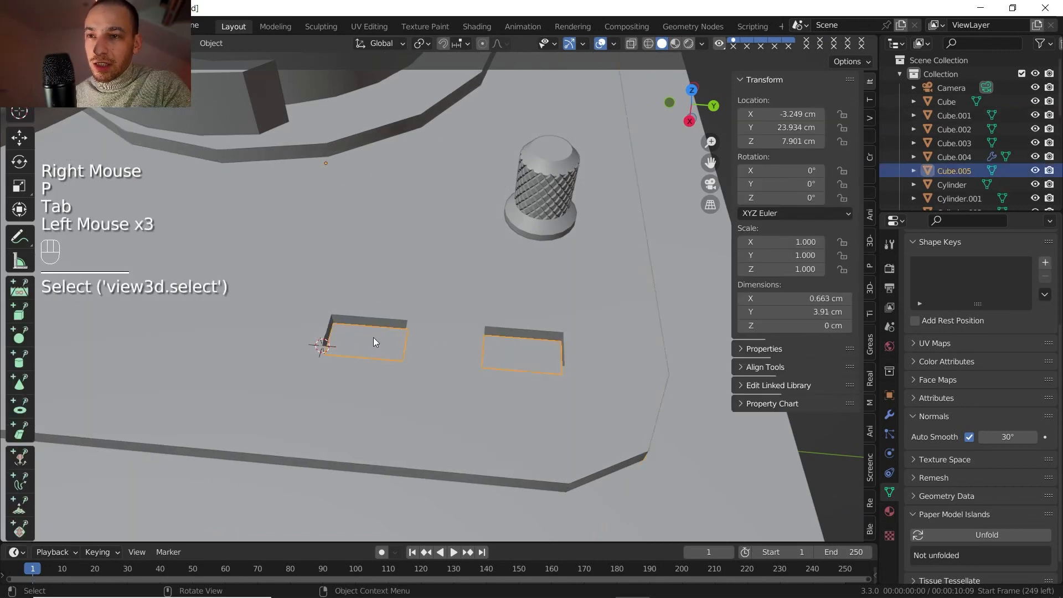
key("g")
key("z")
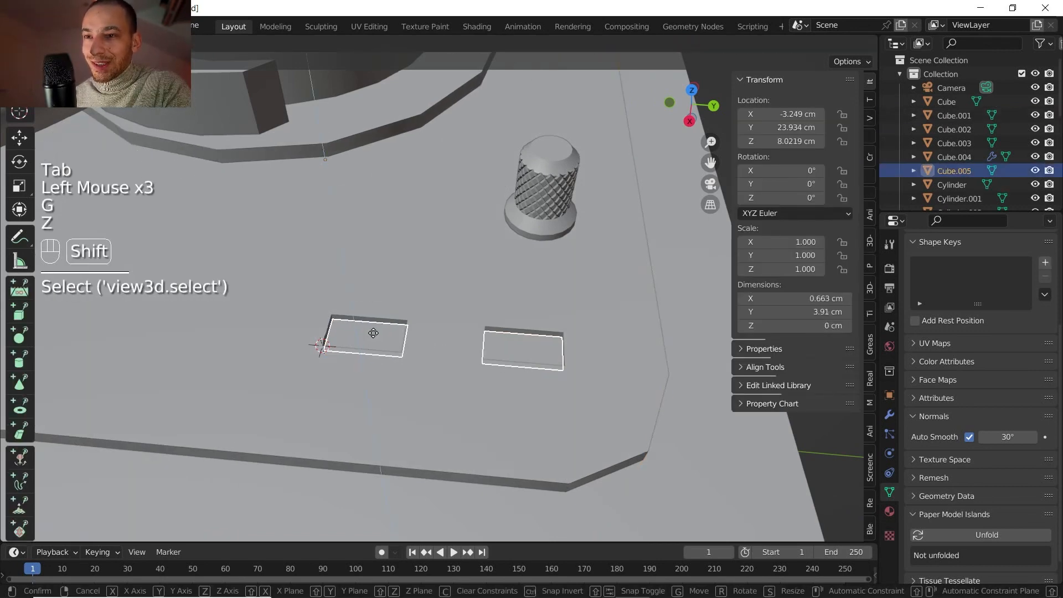
left_click(485, 343, "shift")
Slide the matching short edge of both button faces inward along Y so each face covers only part of its recess.
key("Tab")
key("2")
left_click(486, 342)
left_click(515, 351, "shift")
key("g")
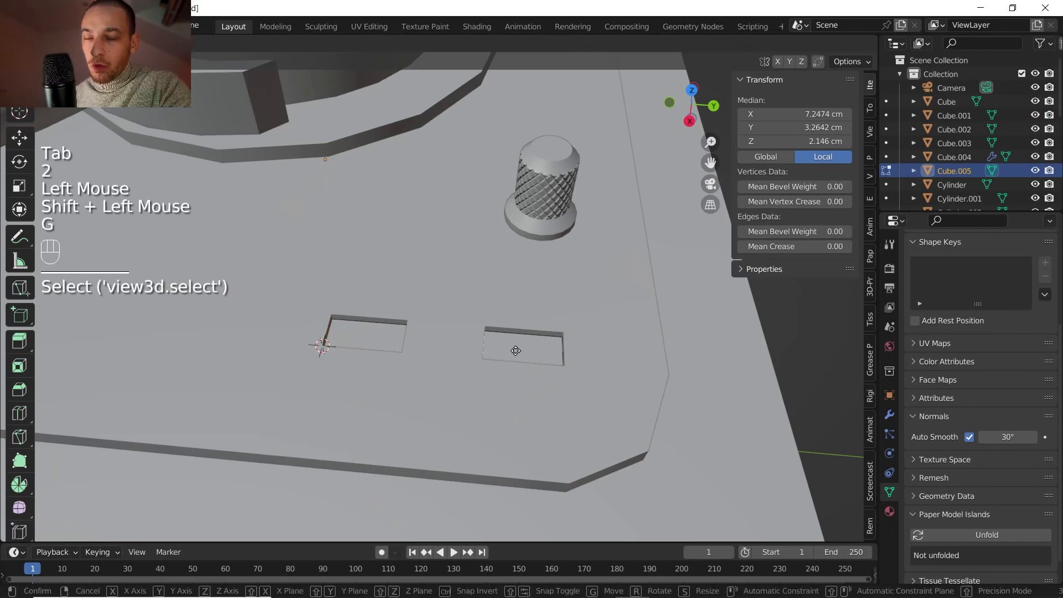
key("g")
left_click(533, 351)
Select the long edges of both button faces in see-through display and scale them to about 0.957 along X.
middle_click_drag(533, 351, 389, 315)
left_click(390, 315)
left_click(529, 321, "shift")
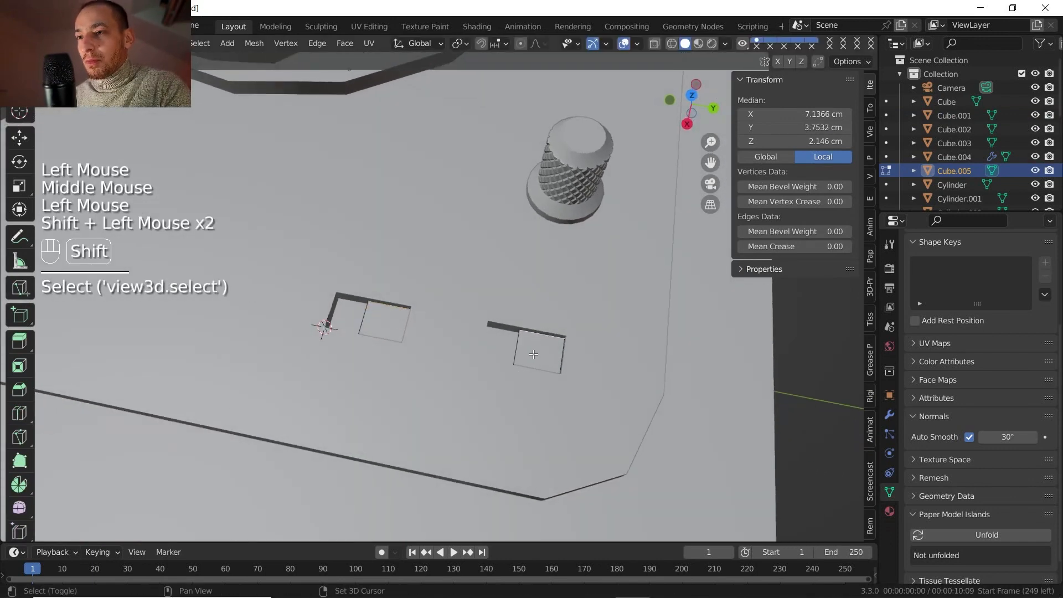
left_click(655, 43)
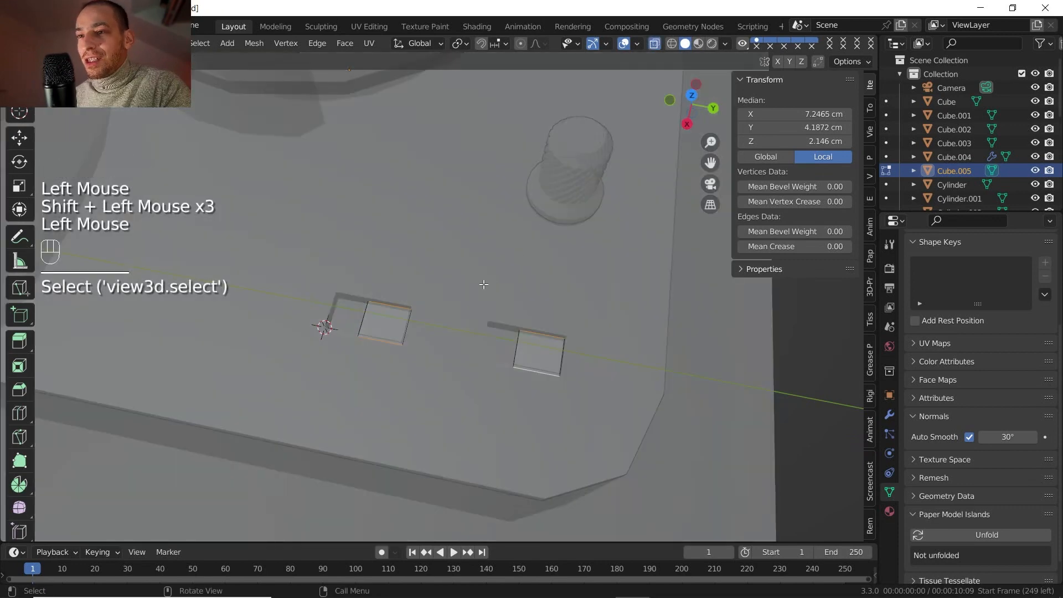
key("s")
key("y")
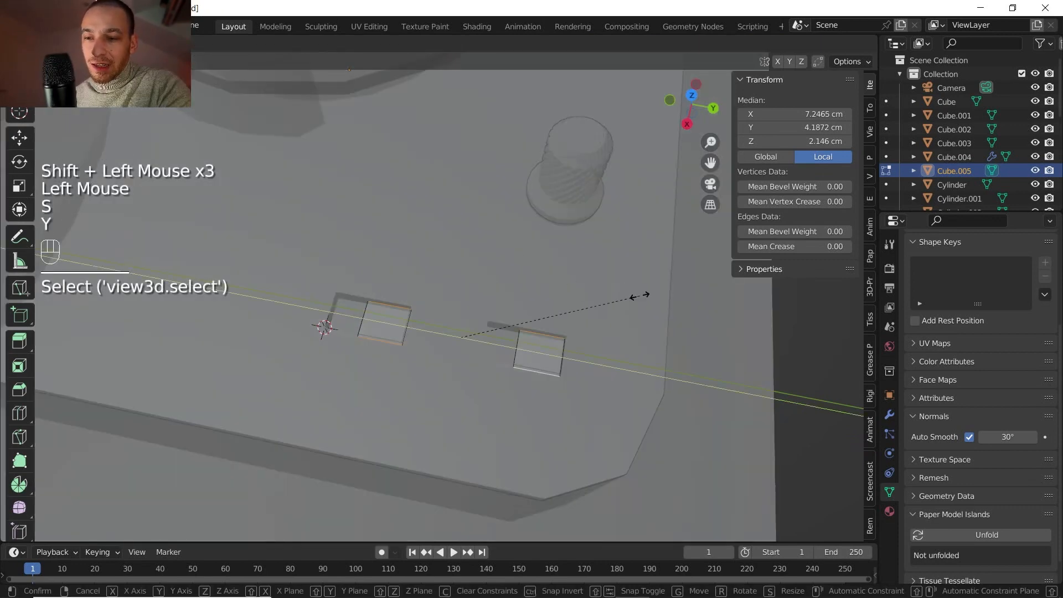
key("x")
key("shift")
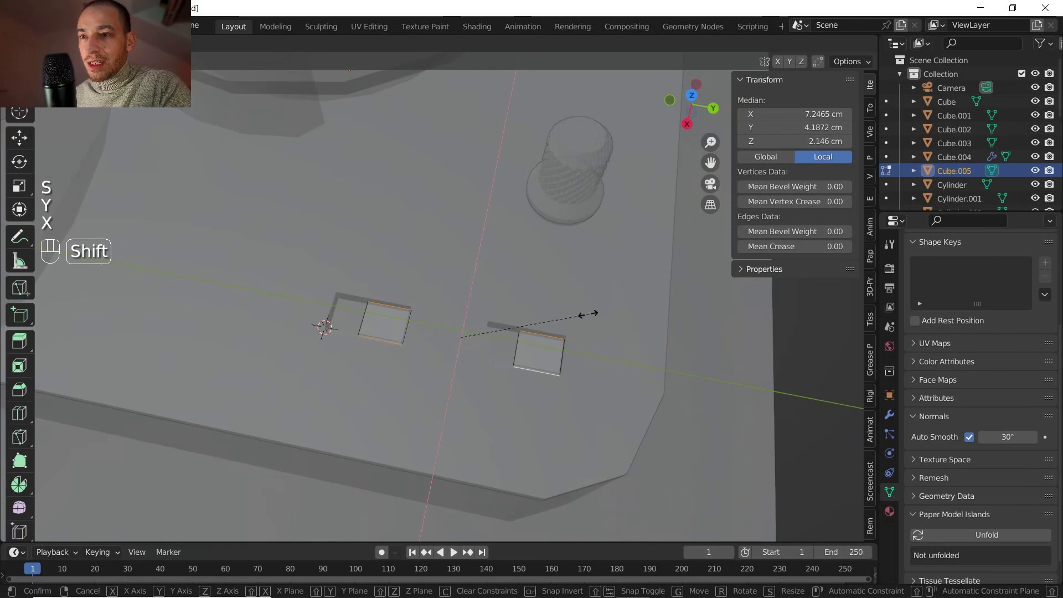
left_click(567, 314, "shift")
left_click(660, 48)
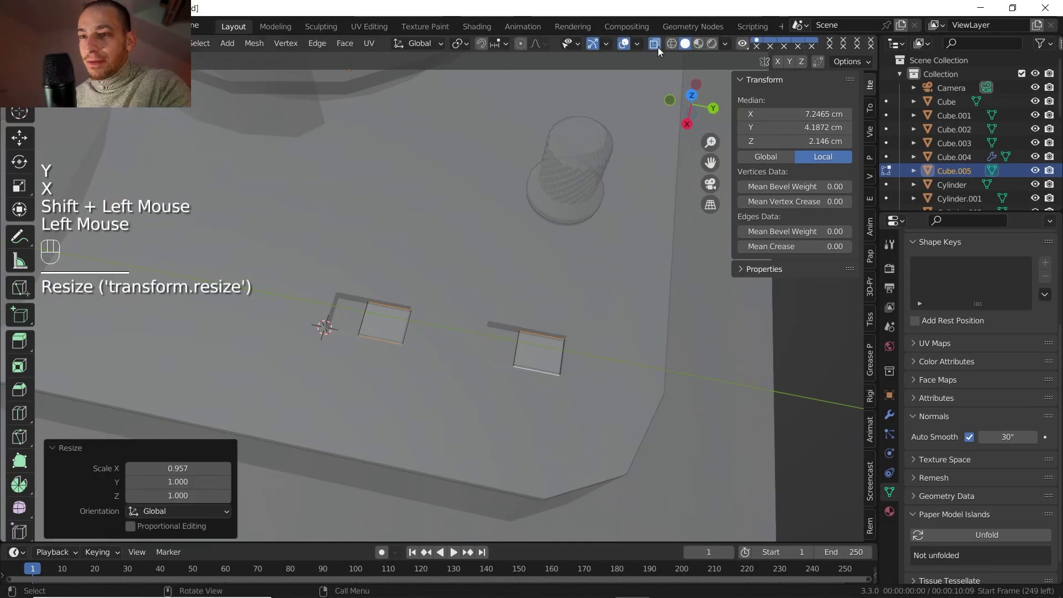
left_click(657, 45)
Select both button faces and extrude them about 0.25 cm upward.
scroll(423, 293, "down", 1)
middle_click_drag(423, 294, 396, 310)
scroll(438, 307, "up", 1)
scroll(397, 311, "up", 2)
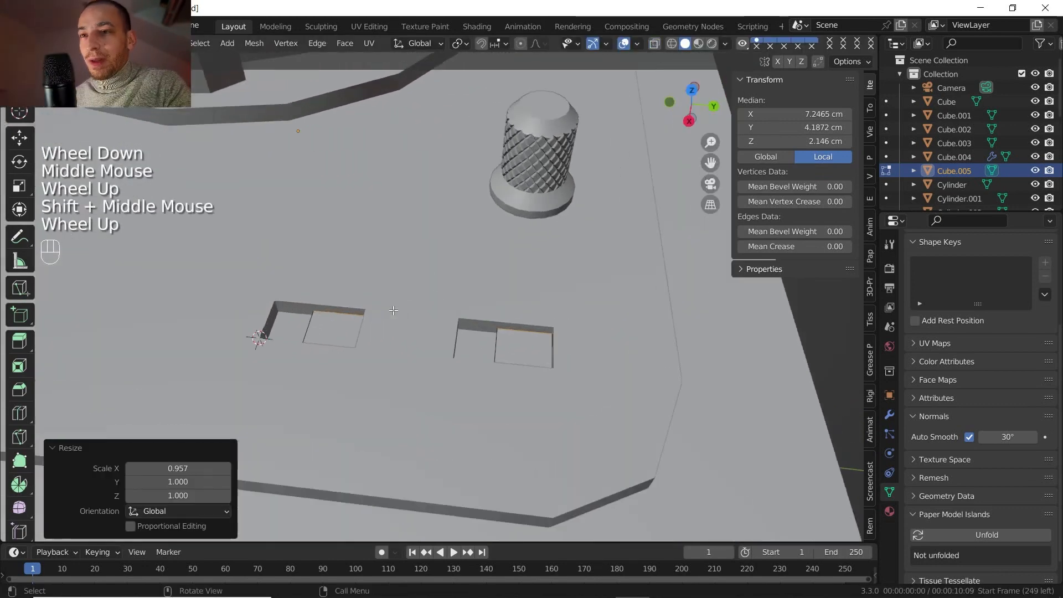
left_click(309, 335)
key("3")
left_click(310, 334)
left_click(534, 353, "shift")
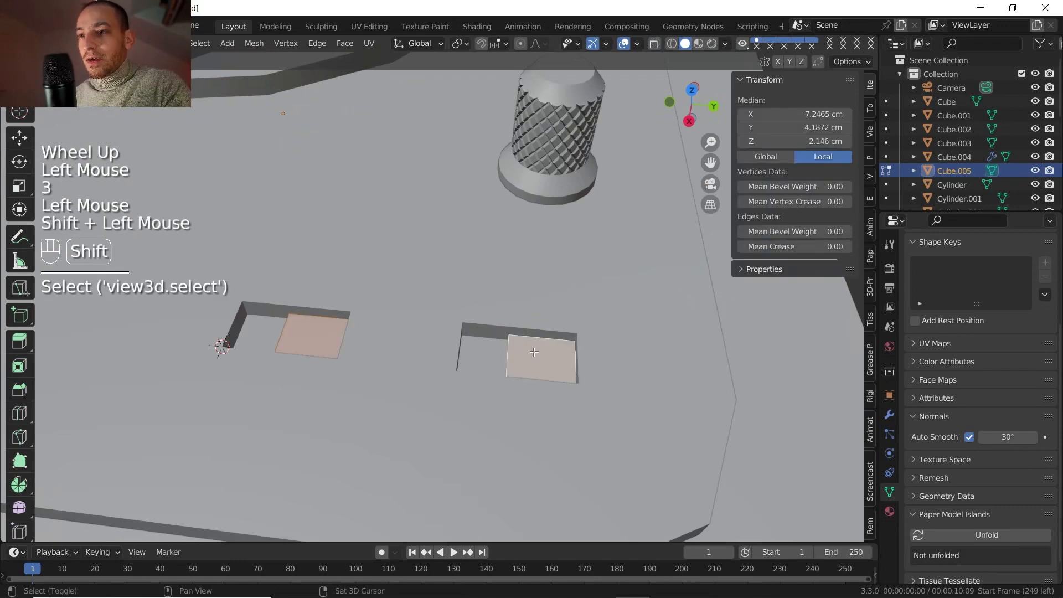
key("e")
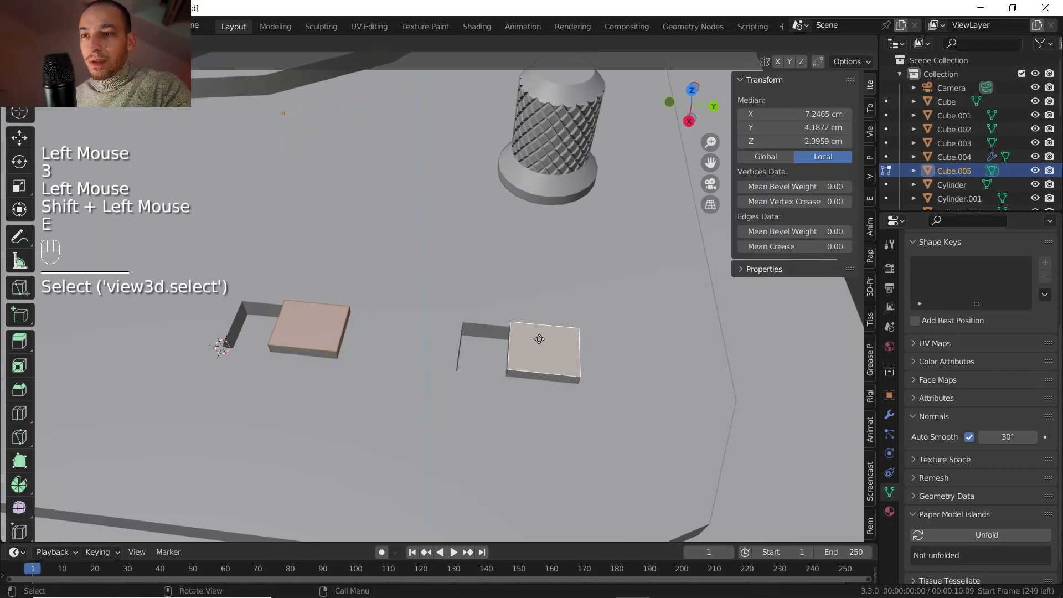
left_click(539, 339)
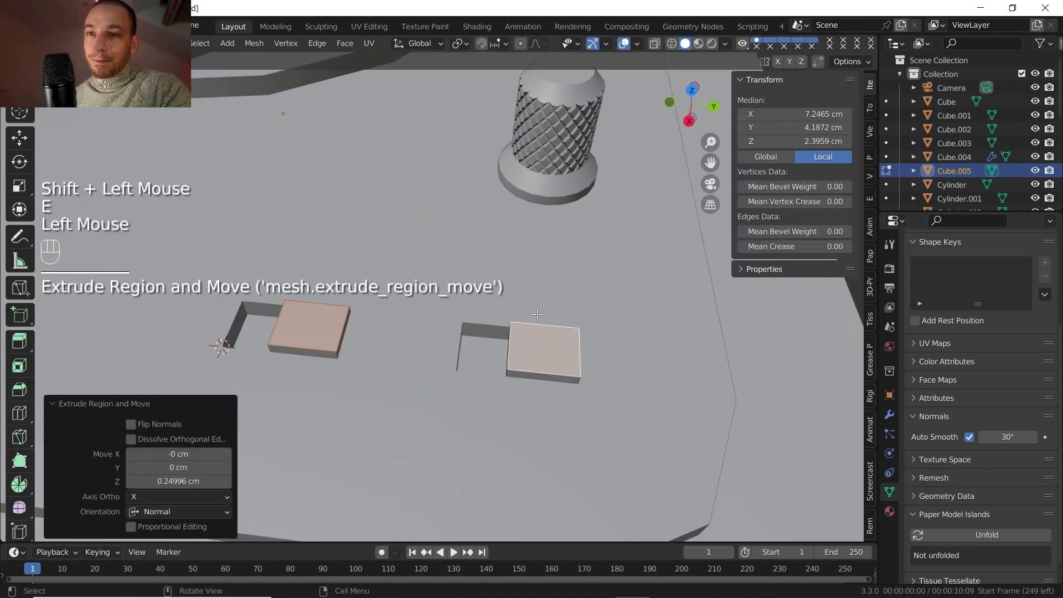
Subdivide the top faces of both buttons with 3 cuts.
right_click(553, 293)
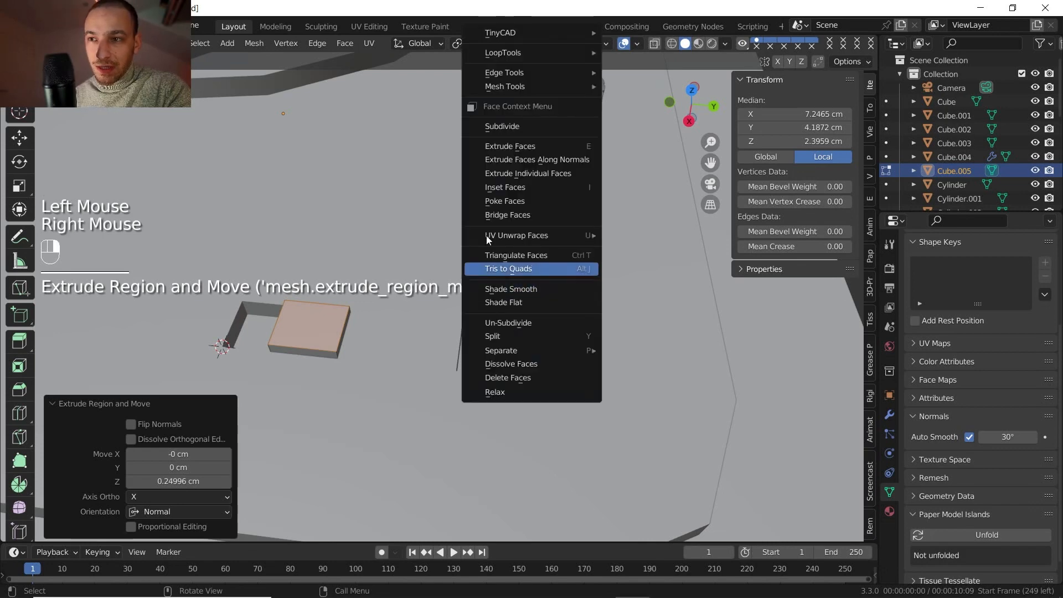
left_click(511, 138)
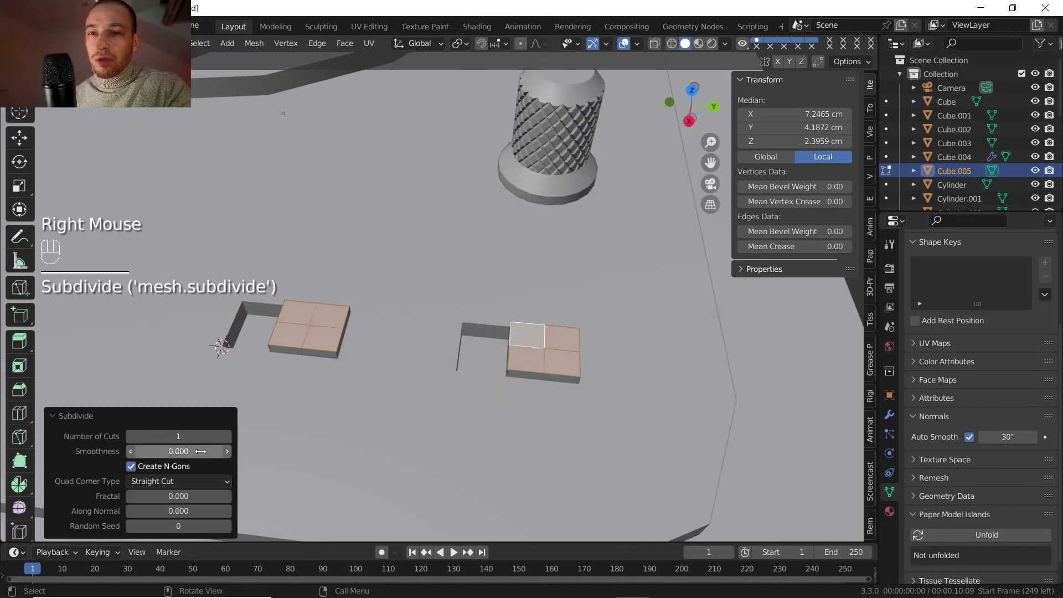
left_click(228, 437)
scroll(363, 324, "up", 1)
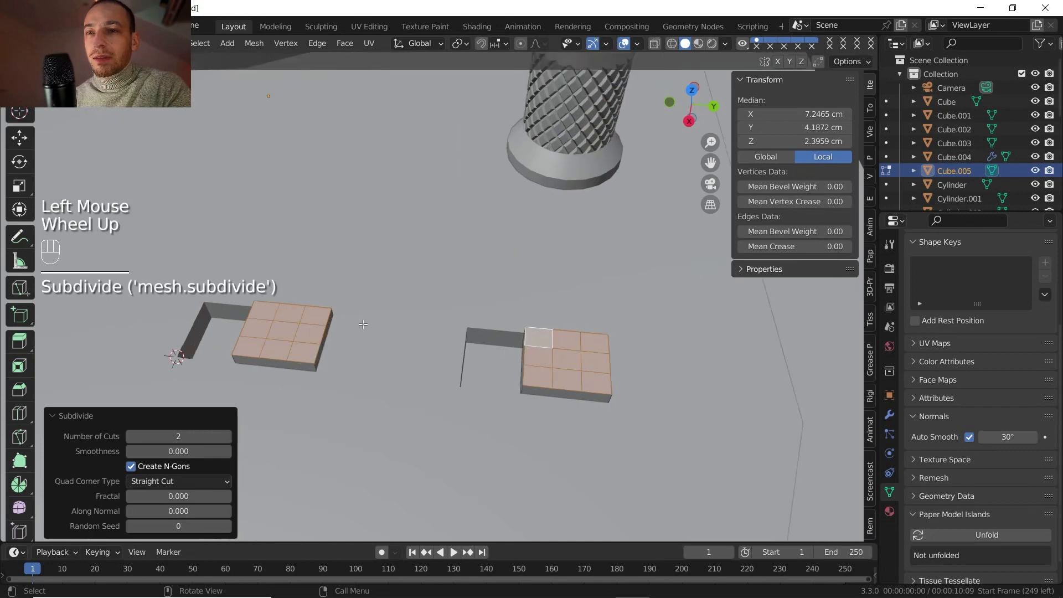
left_click(227, 436)
Un-subdivide the buttons' gridded top faces into a diagonal pattern.
middle_click_drag(308, 375, 340, 369)
right_click(341, 368)
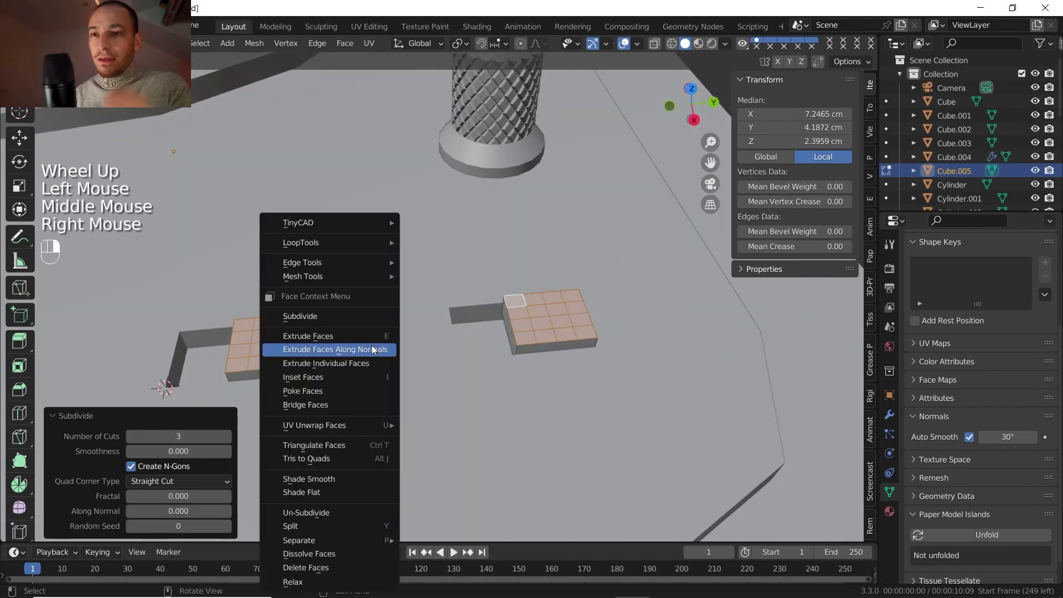
left_click(317, 514)
middle_click_drag(359, 336, 398, 327)
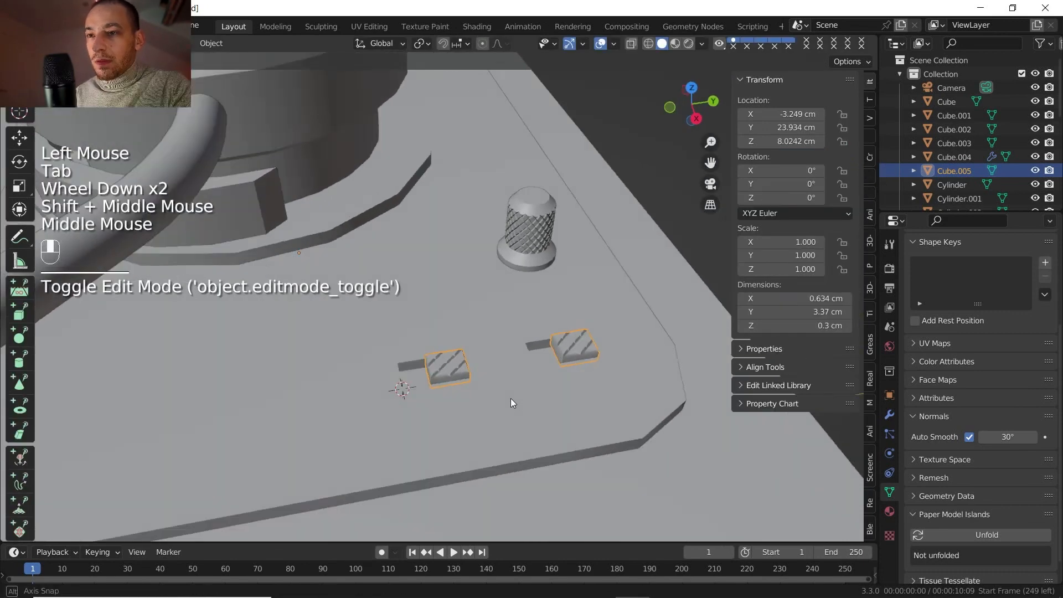
Examine the whole tonearm plate and the turntable's underside, especially the gap between the round platter housing and the tonearm base block.
scroll(473, 384, "down", 2)
scroll(451, 417, "down", 1, "shift")
middle_click_drag(473, 383, 450, 357, "shift")
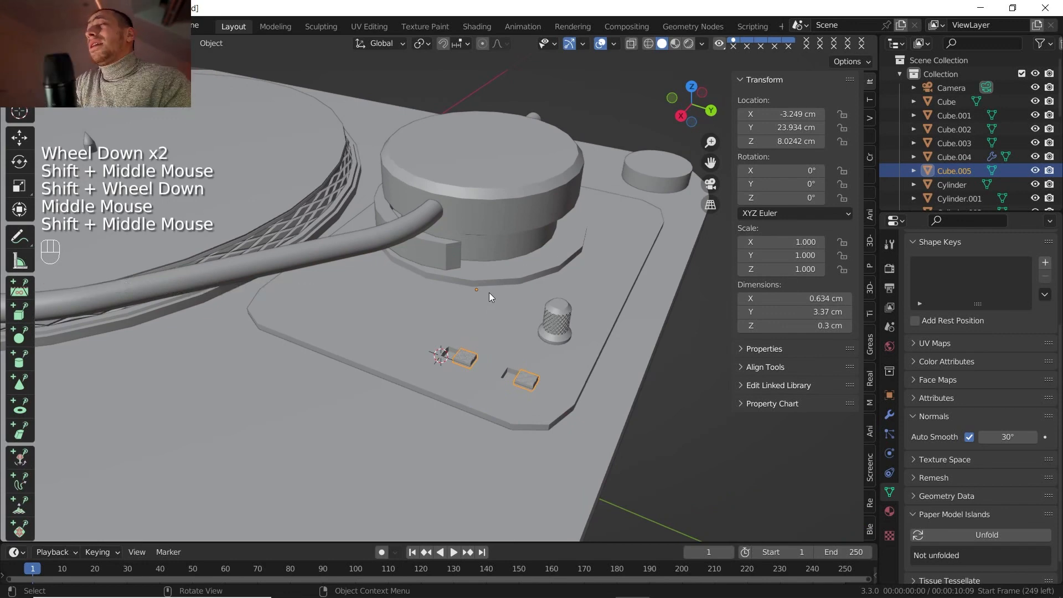
middle_click_drag(491, 290, 449, 225)
scroll(566, 253, "up", 2)
middle_click_drag(404, 204, 401, 304)
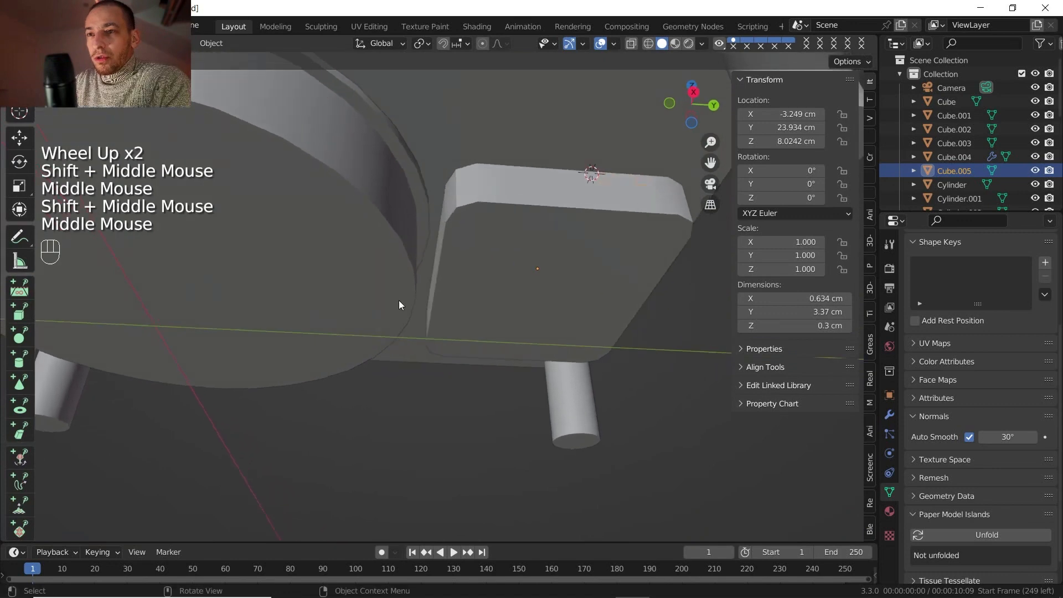
middle_click_drag(487, 247, 439, 302)
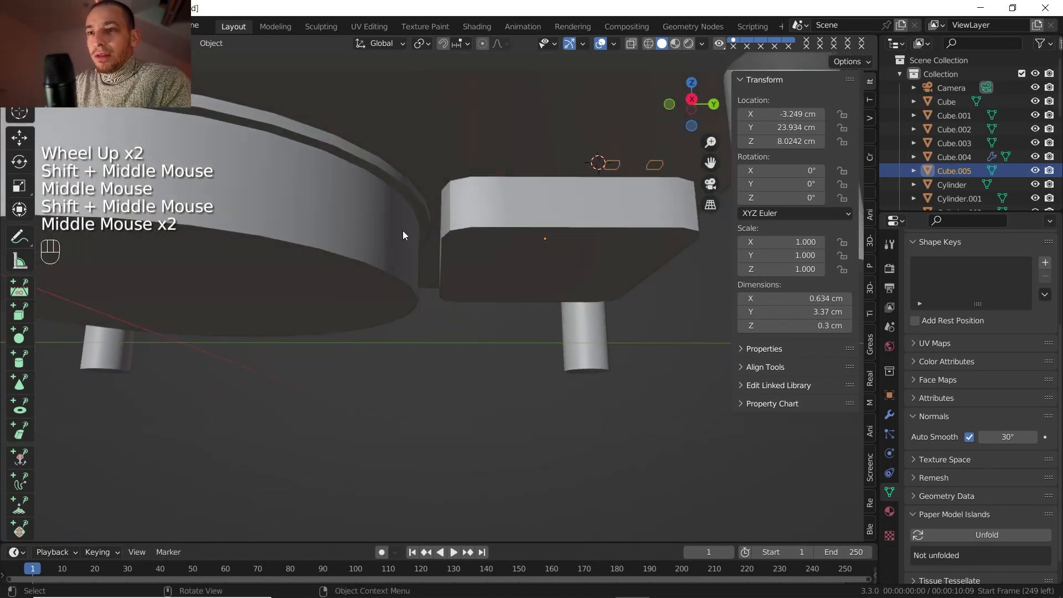
middle_click_drag(404, 231, 413, 180)
scroll(424, 194, "up", 2)
middle_click_drag(437, 210, 455, 359, "shift")
middle_click_drag(454, 359, 399, 290)
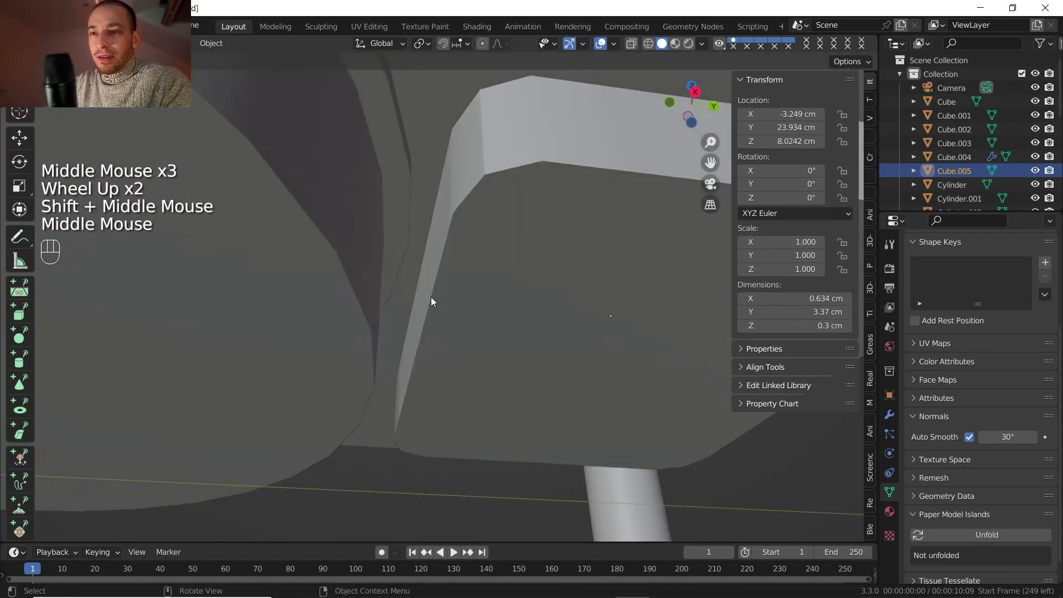
left_click(435, 313)
key("Tab")
key("Tab")
scroll(474, 282, "down", 2)
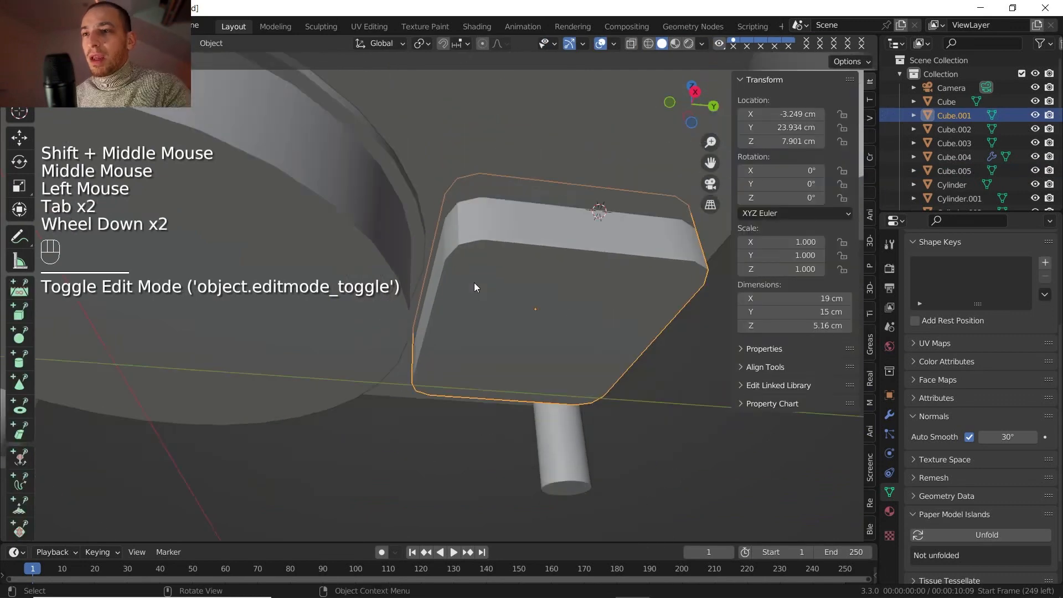
Add a 20-vertex cylinder in side view with a radius of 1.5 cm and a depth of 3.5 cm.
left_click(683, 98)
key("shift+a")
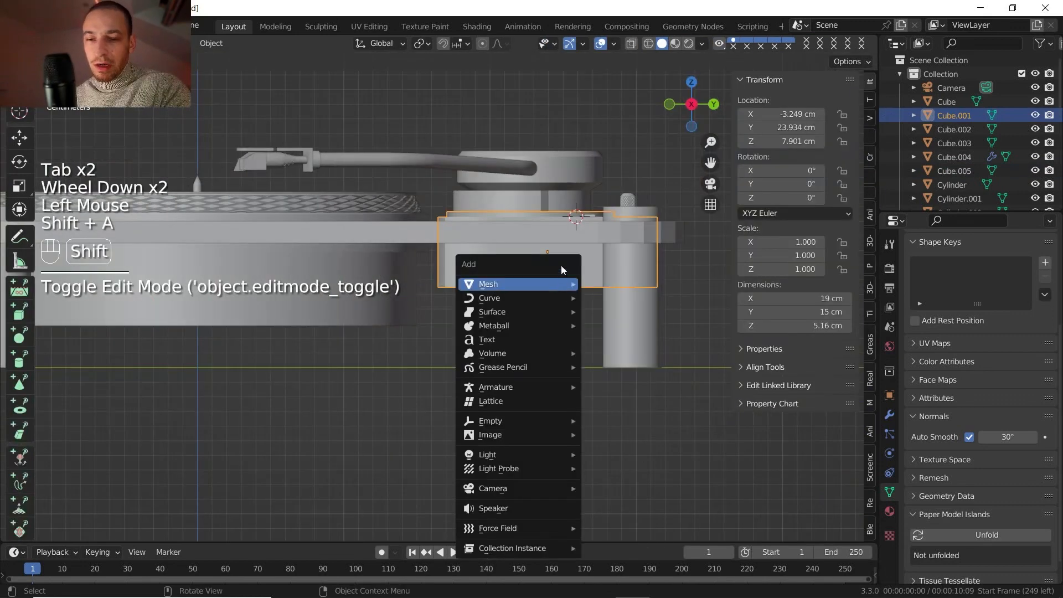
mouse_move(541, 291)
left_click(630, 353)
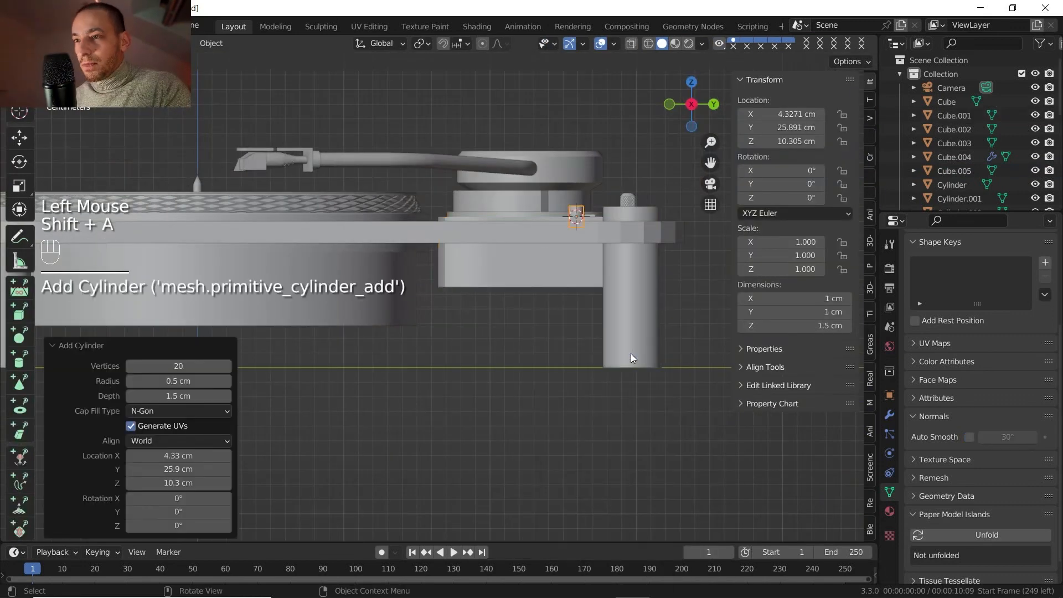
left_click(162, 381)
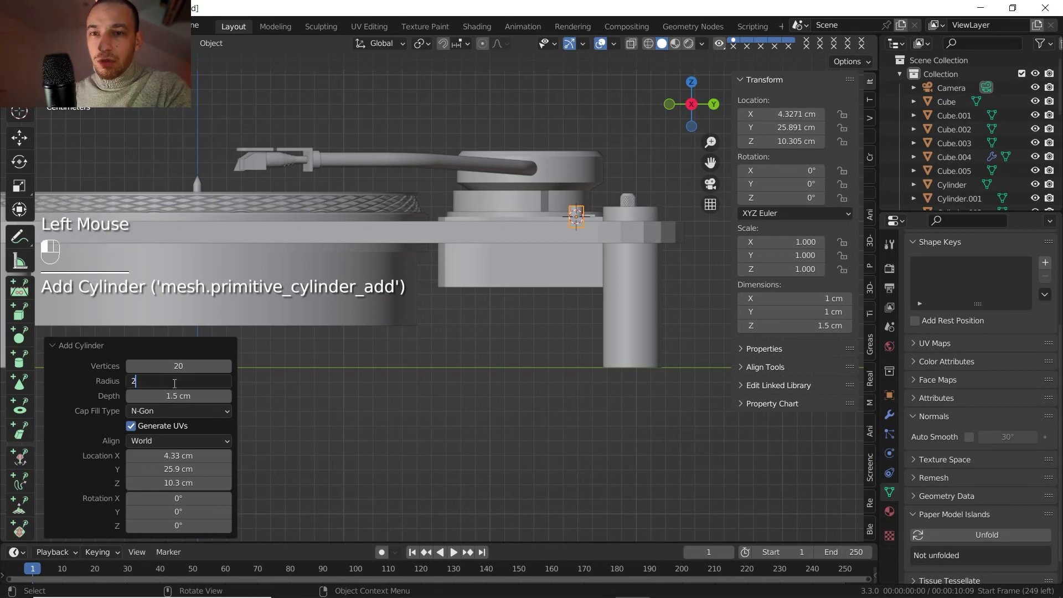
key("BackSpace")
type("3")
key("Return")
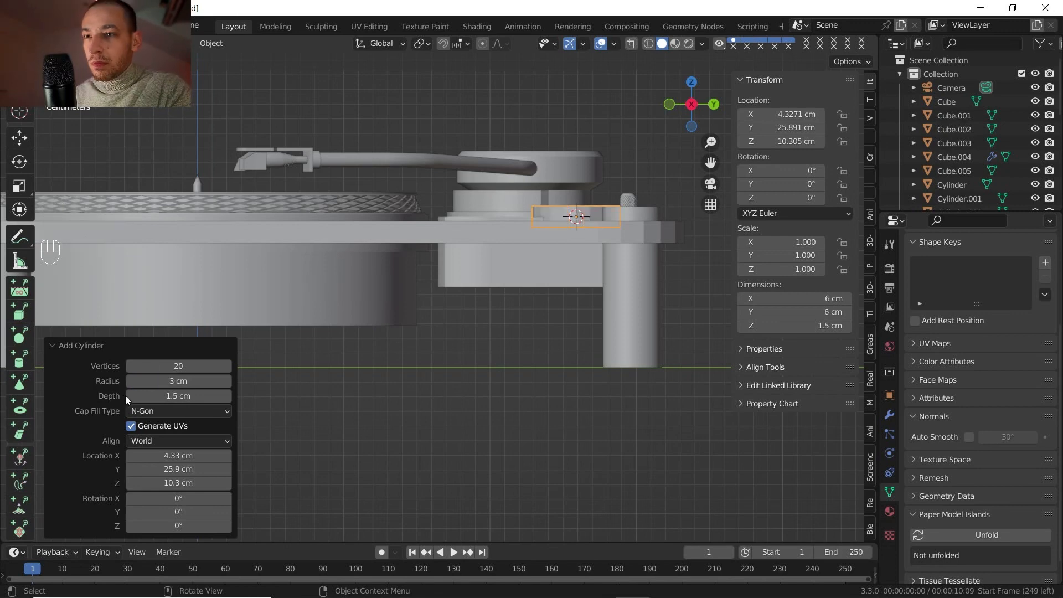
double_click(159, 382)
type("1.5")
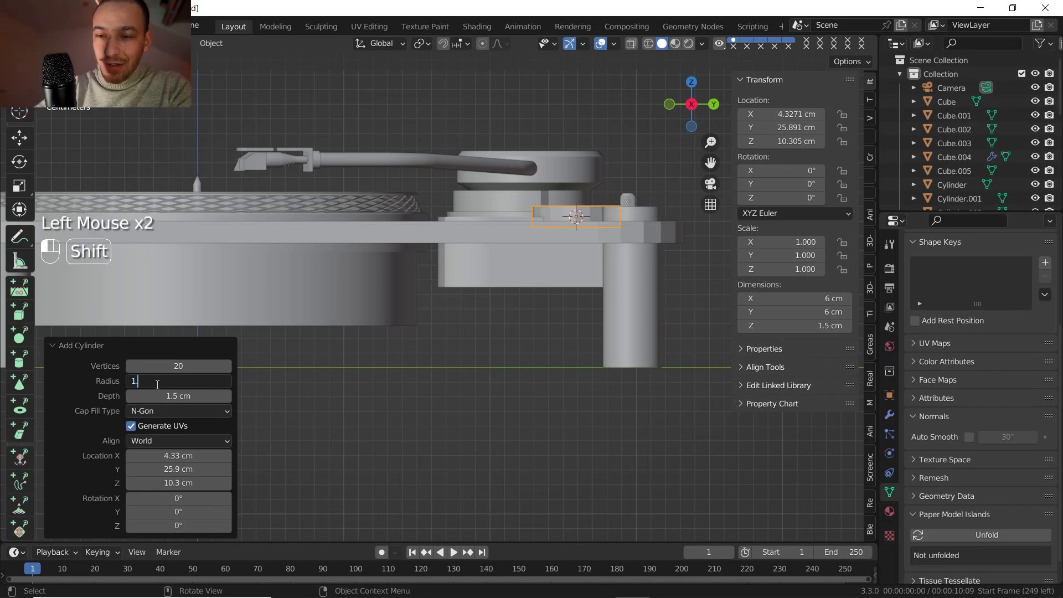
left_click(114, 384)
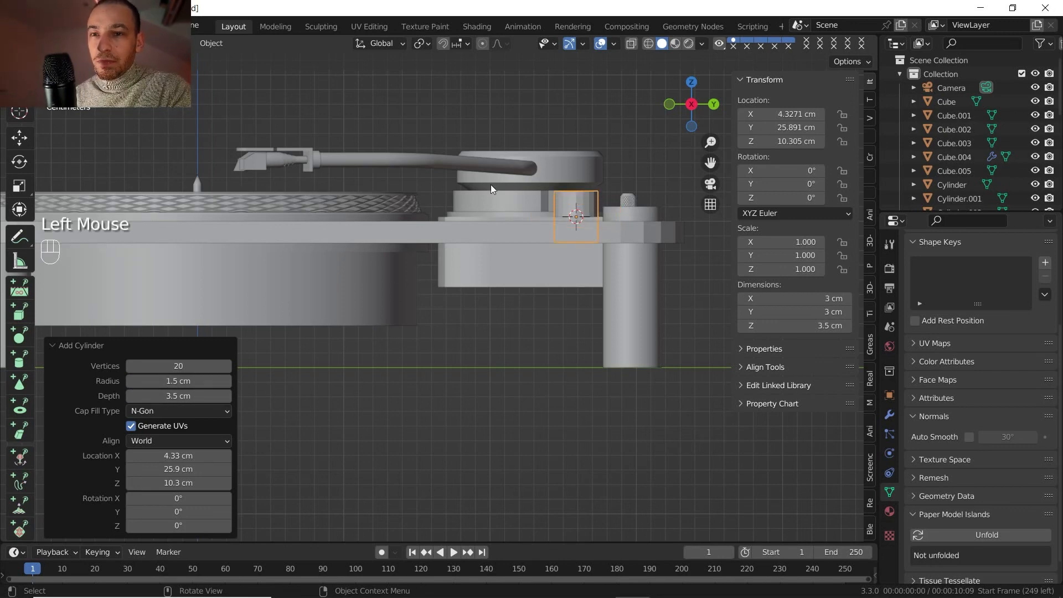
Rotate the cylinder 90° about X and move it into the gap between the platter housing and the tonearm base block.
key("r")
key("x")
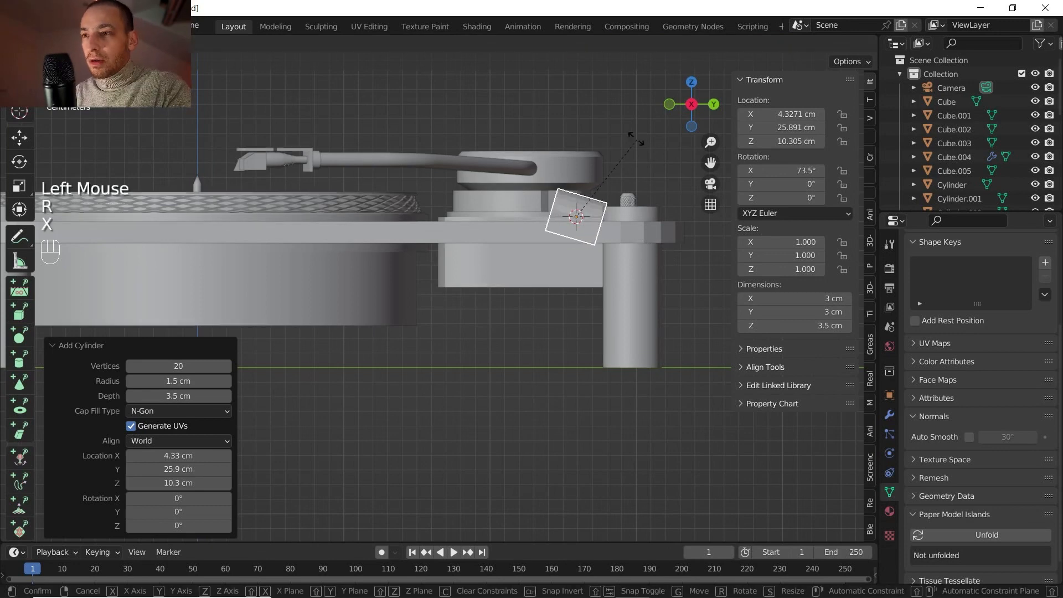
left_click(604, 142, "ctrl")
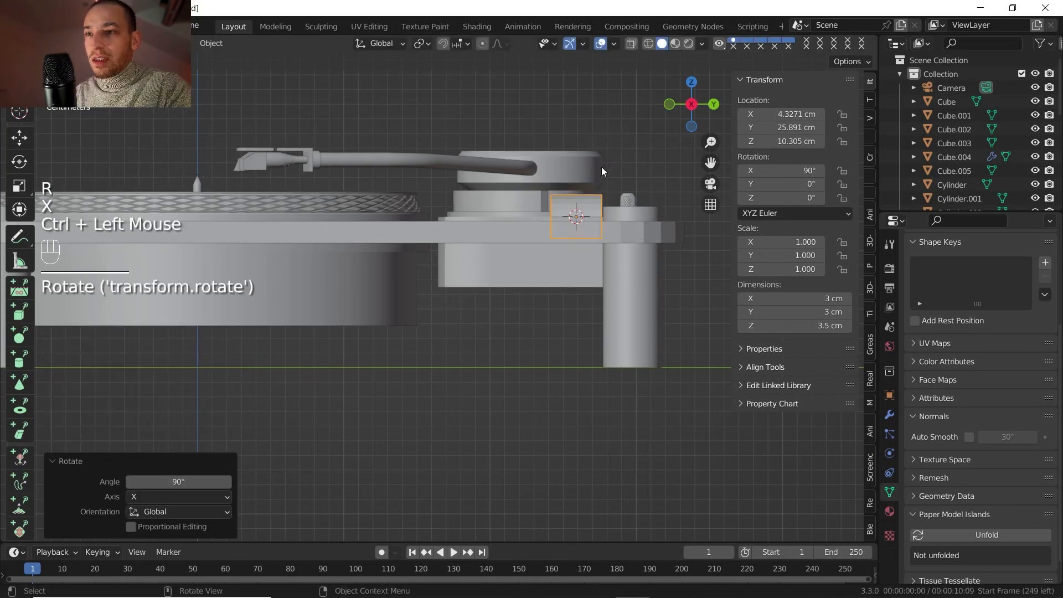
key("g")
left_click(435, 265)
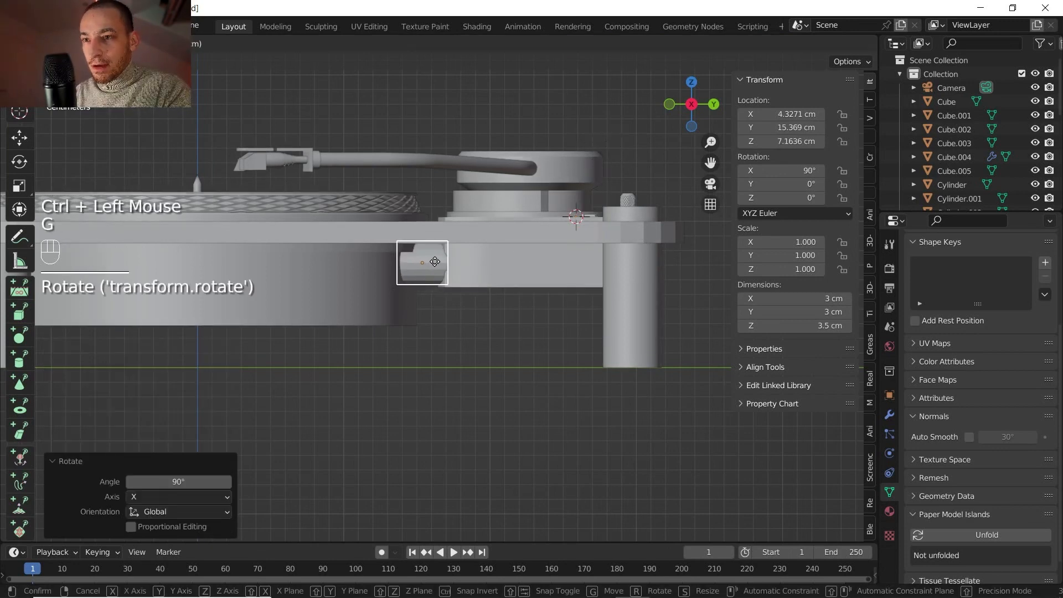
Move the cylinder about -4.35 cm along X in bottom view to centre it between the platter housing and the base block.
middle_click_drag(658, 213, 529, 226)
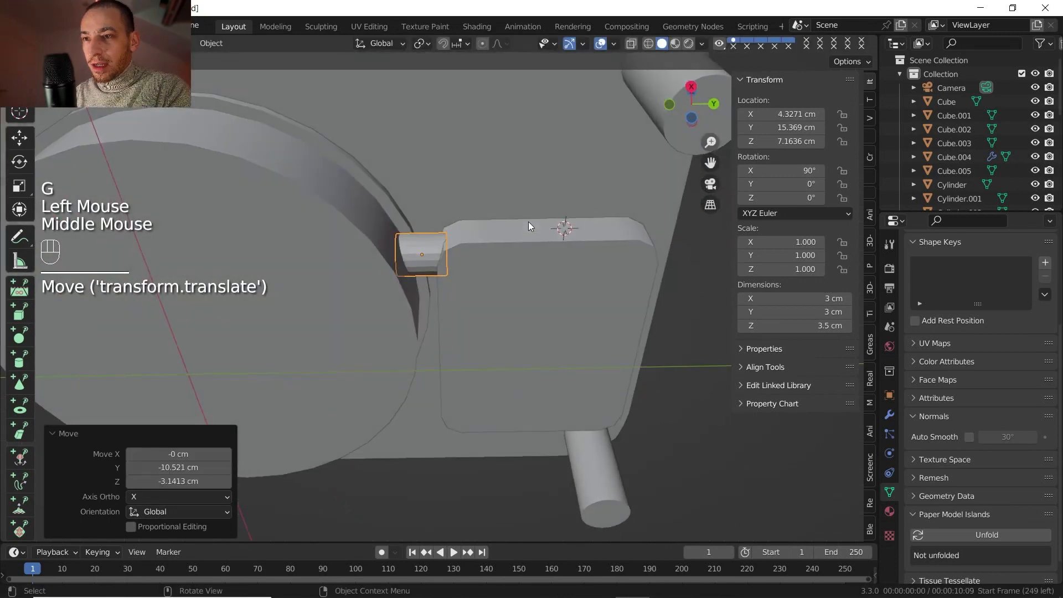
left_click(691, 118)
key("g")
key("x")
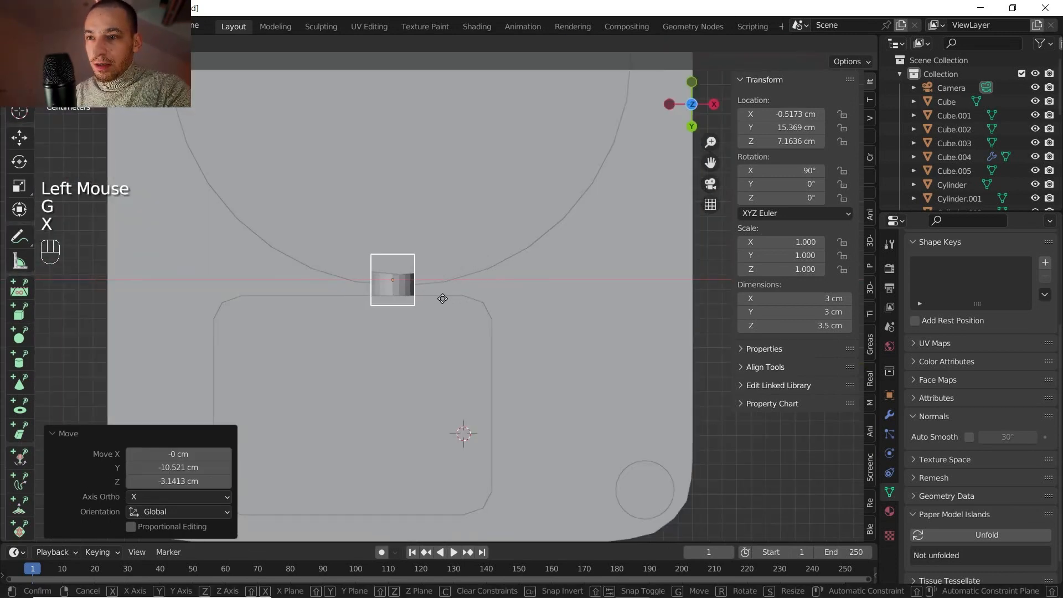
left_click(448, 299)
middle_click_drag(448, 299, 279, 405)
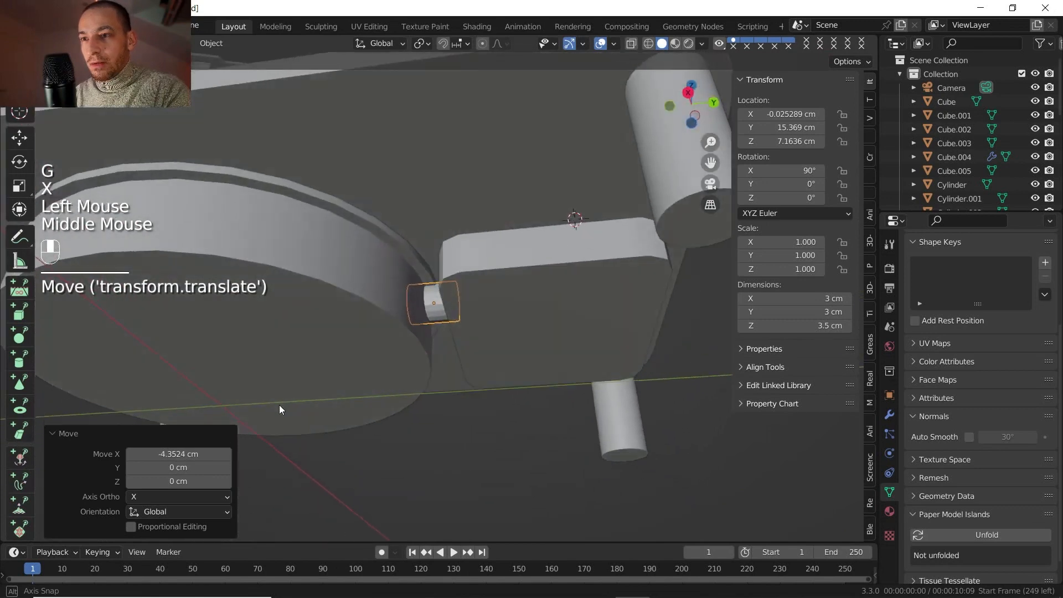
Lower the connecting cylinder slightly along Z and scale its diameter to about 0.597, keeping its length.
scroll(279, 404, "up", 3)
key("g")
key("z")
left_click(476, 306)
key("s")
key("shift+x")
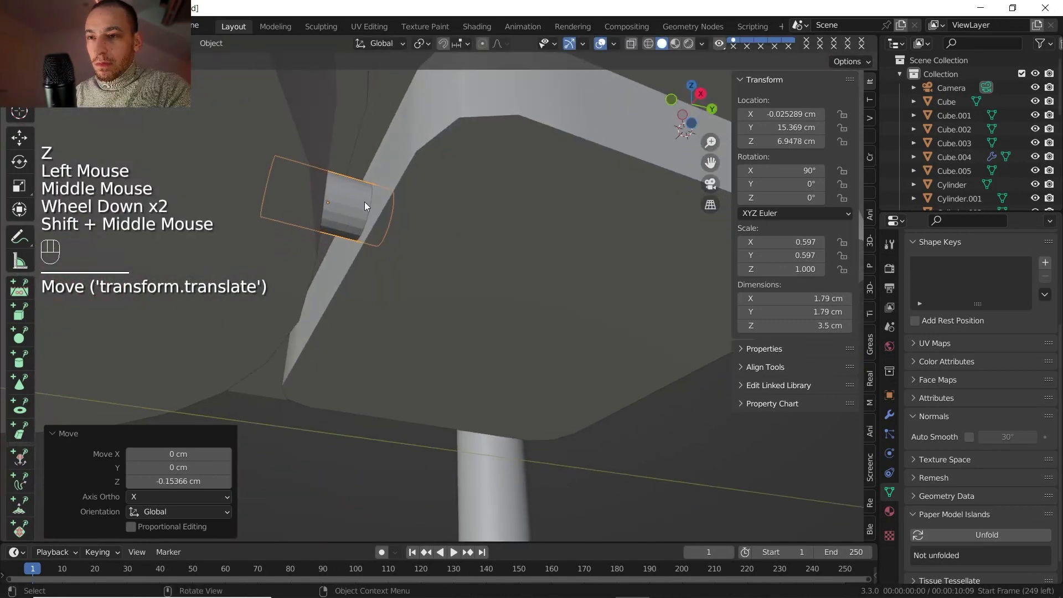
Move the connecting cylinder about 2.73 cm along X in bottom view, towards one side of the tonearm base block.
middle_click_drag(364, 202, 352, 137)
scroll(355, 211, "down", 2)
left_click(697, 123)
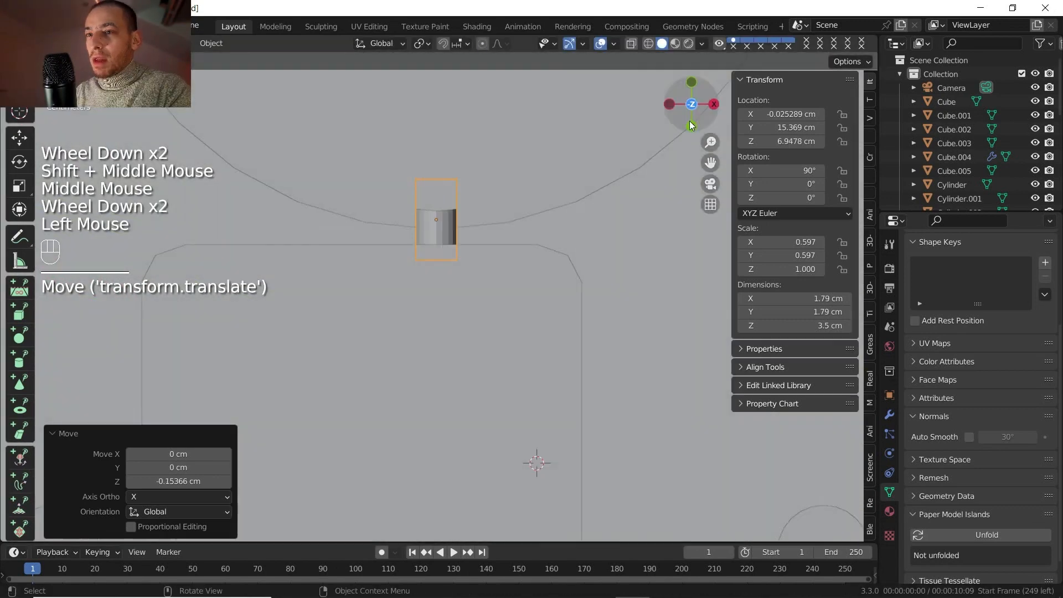
key("g")
key("x")
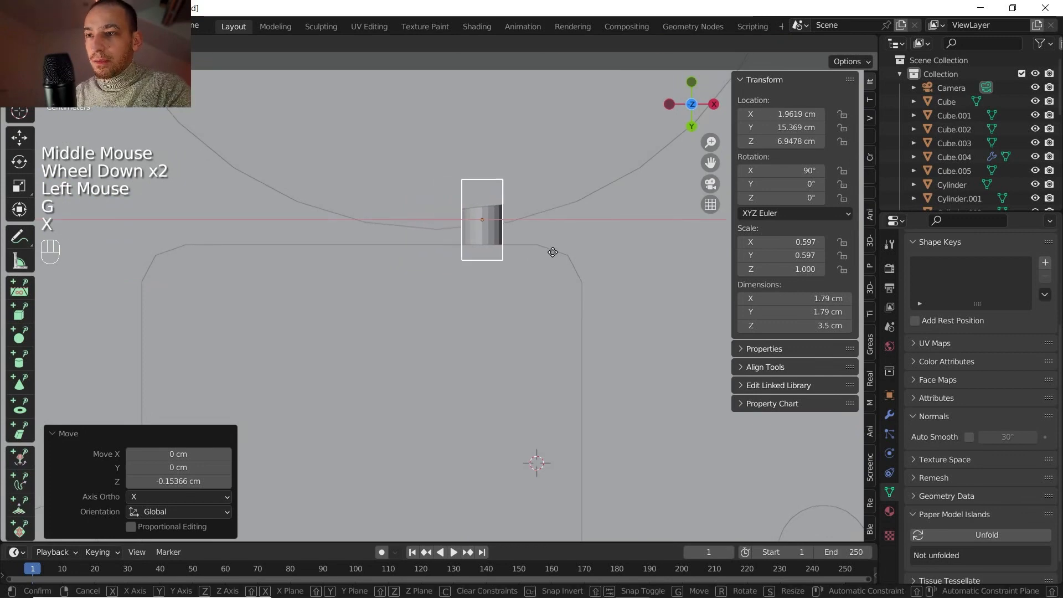
left_click(568, 251)
Duplicate the connecting cylinder about -6.18 cm along X to make a second connector on the opposite side.
key("shift+d")
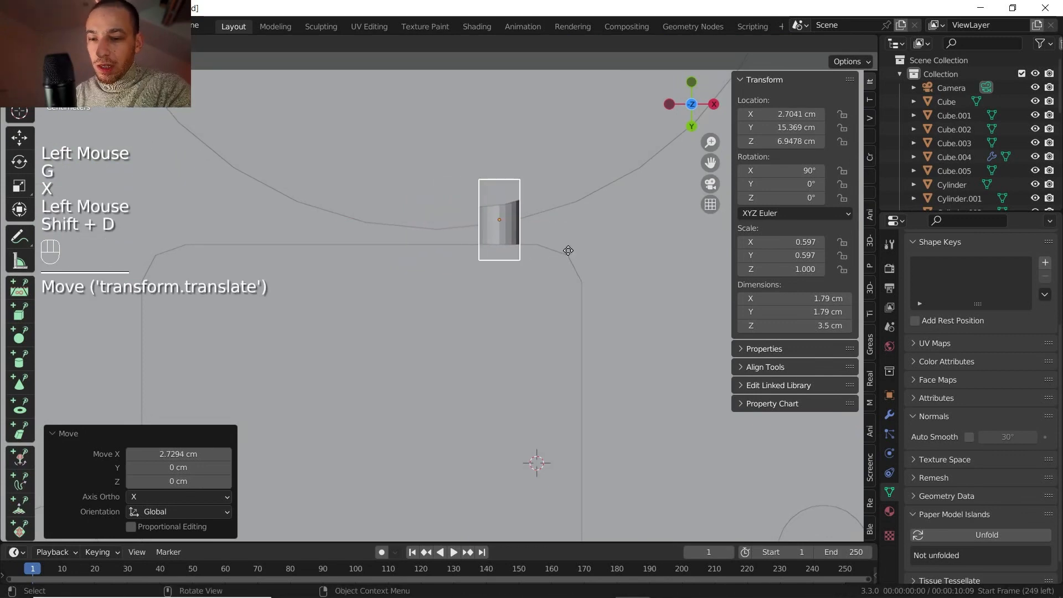
key("x")
left_click(427, 253)
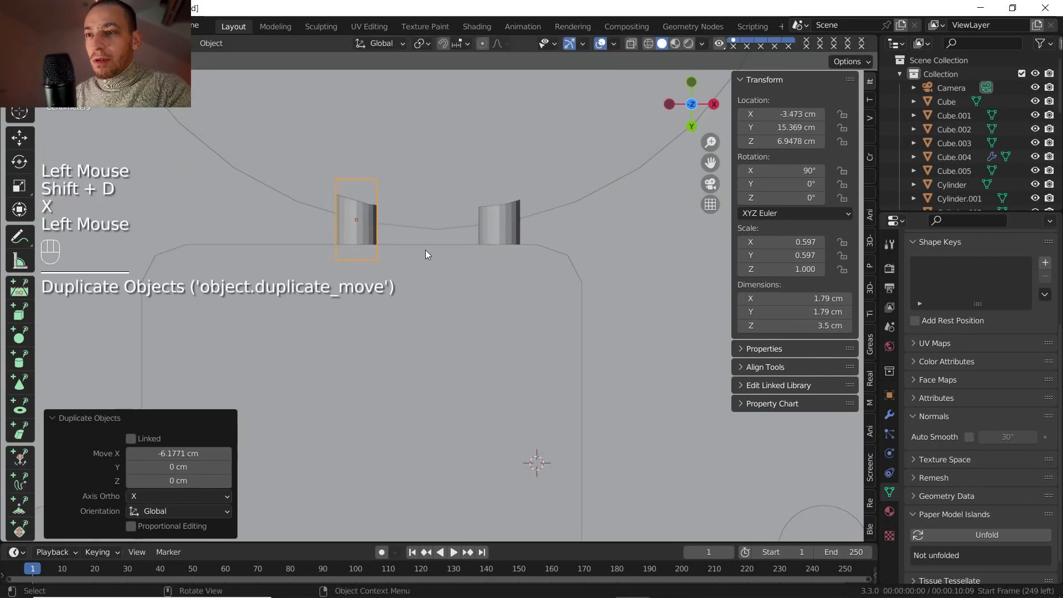
Shade both connecting cylinders smooth with 30° auto smooth and apply their scale.
right_click(372, 227)
left_click(358, 225)
key("ctrl+a")
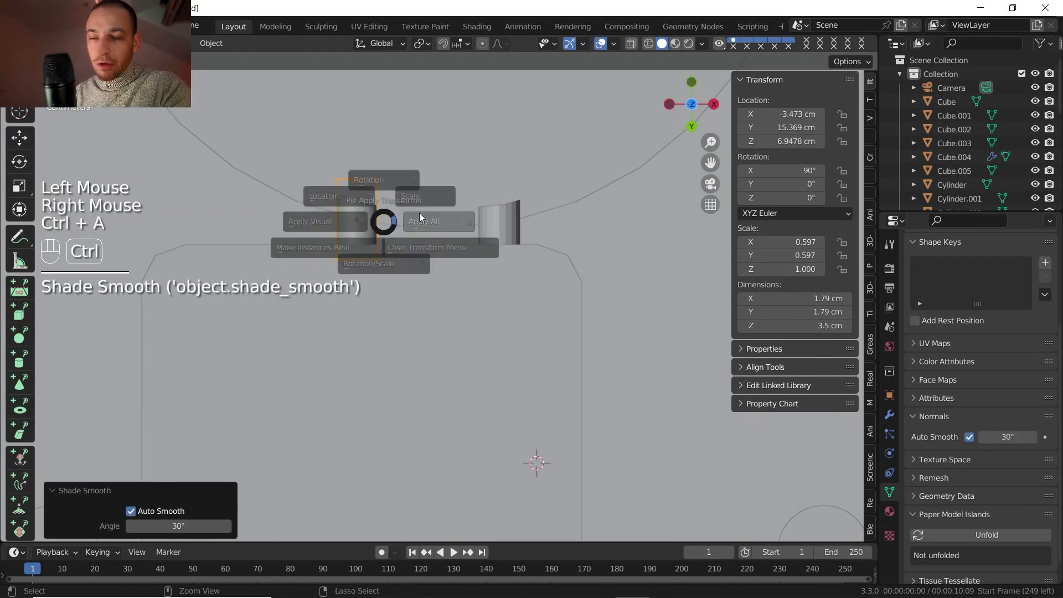
left_click(455, 176)
left_click(491, 215)
right_click(482, 209)
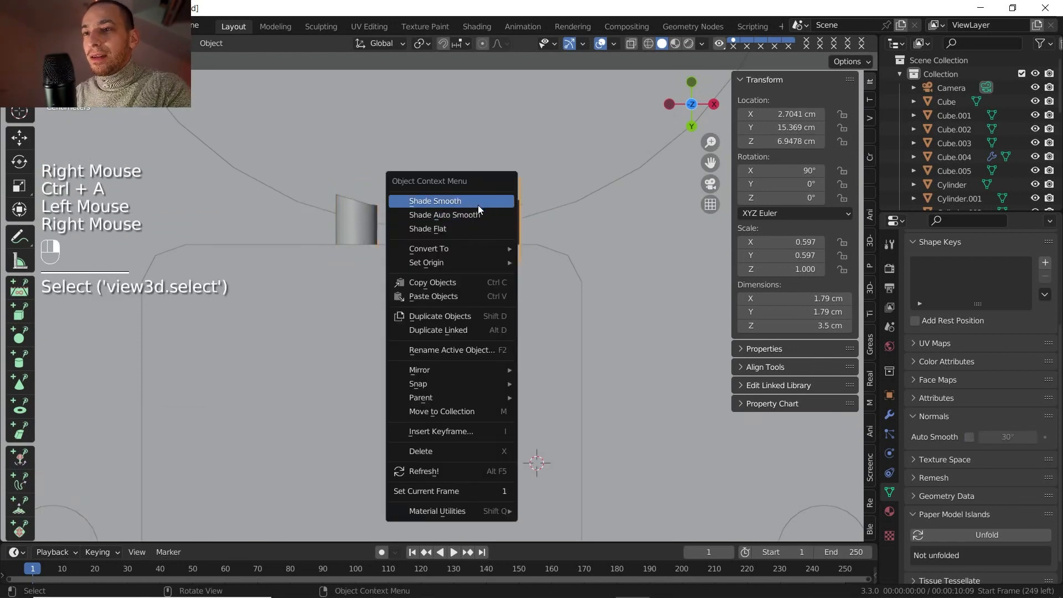
left_click(477, 204)
key("ctrl+a")
left_click(559, 172)
Join the four corner legs of the turntable into one object.
scroll(512, 175, "down", 4)
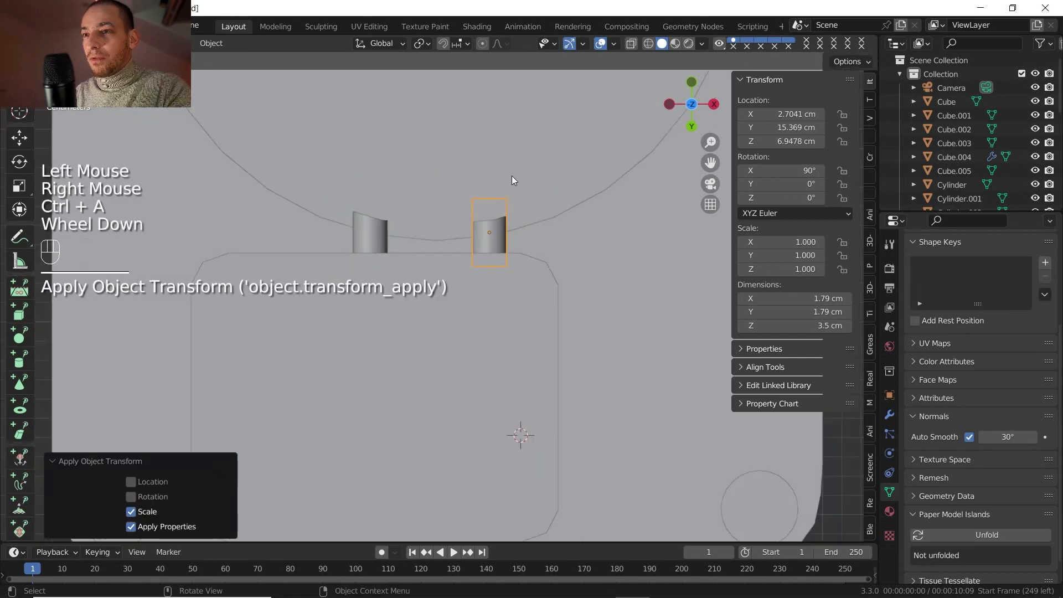
middle_click_drag(450, 204, 407, 274)
middle_click_drag(407, 274, 429, 310)
scroll(429, 311, "up", 2)
middle_click_drag(429, 310, 423, 324, "shift")
middle_click_drag(424, 324, 341, 366)
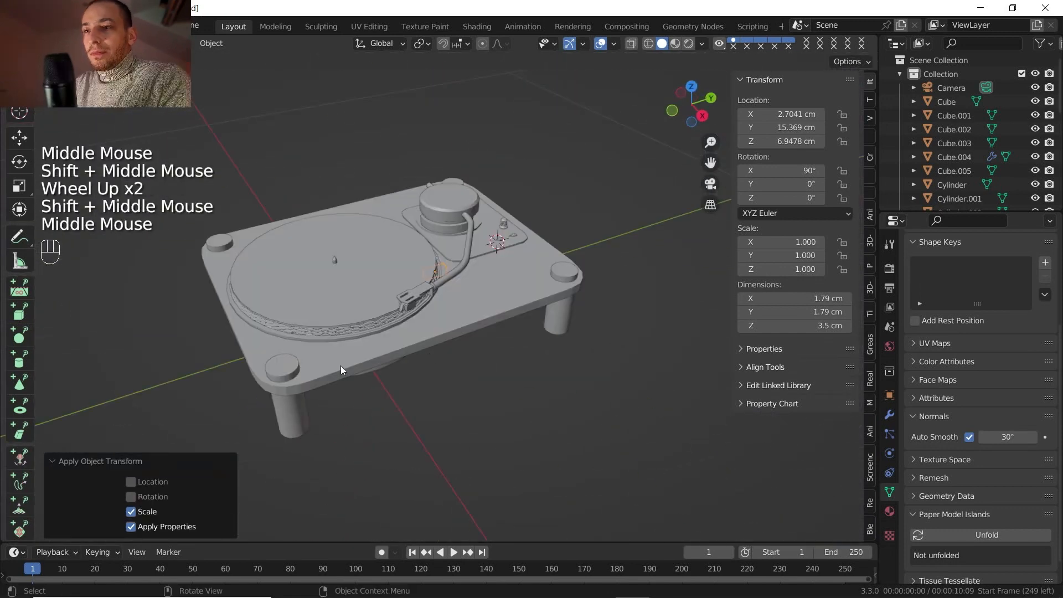
left_click(281, 401)
left_click(564, 313, "shift")
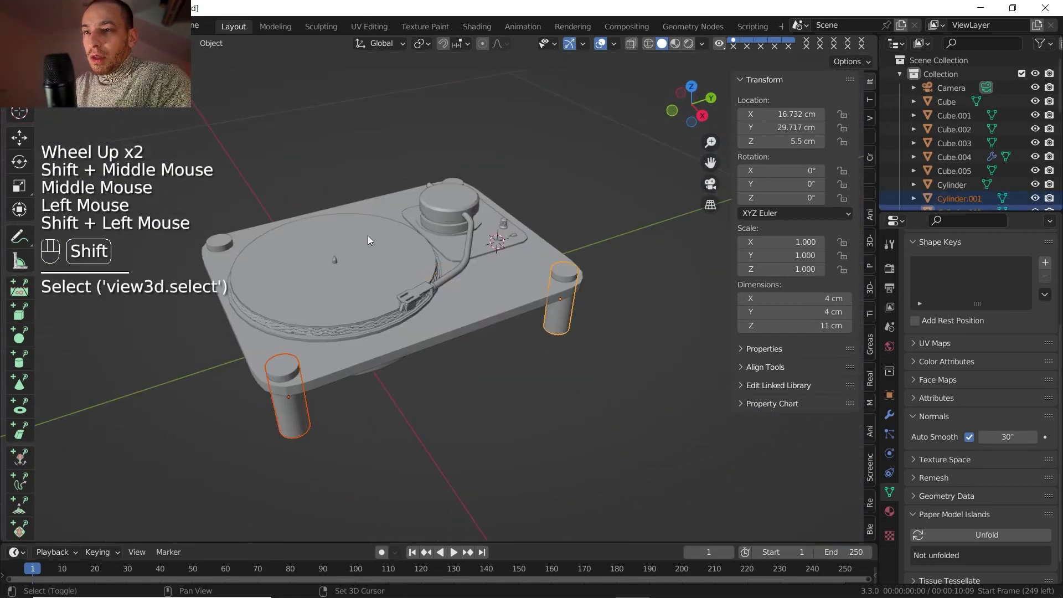
left_click(215, 238, "shift")
middle_click_drag(387, 189, 453, 154)
left_click(453, 156, "shift")
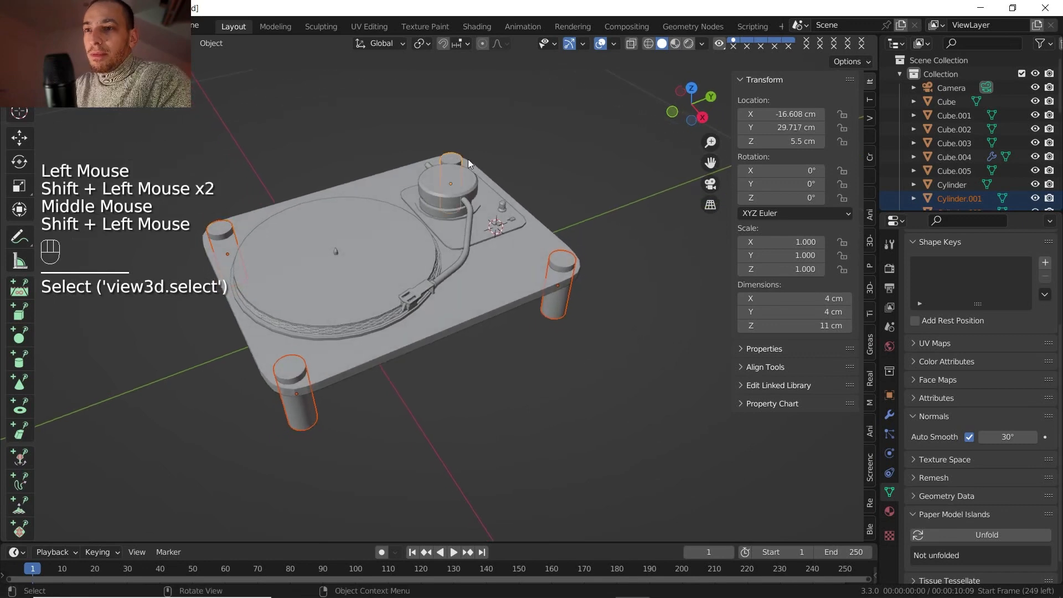
key("ctrl+j")
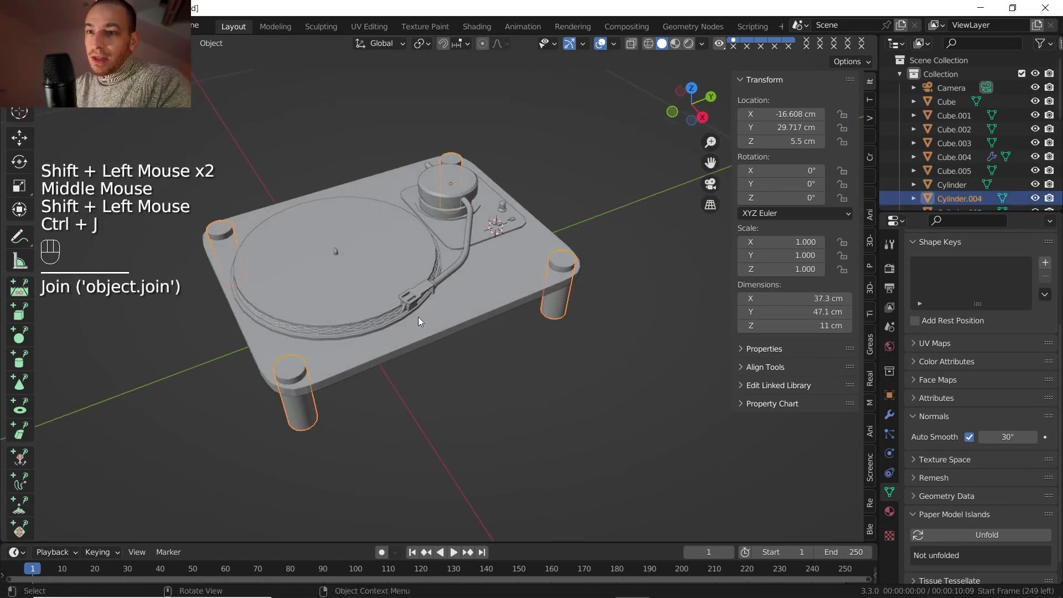
Inset the top faces of all four legs individually by about 0.505 cm.
mouse_move(418, 316)
middle_mouse_down()
mouse_move(320, 344)
mouse_move(397, 318)
middle_mouse_up()
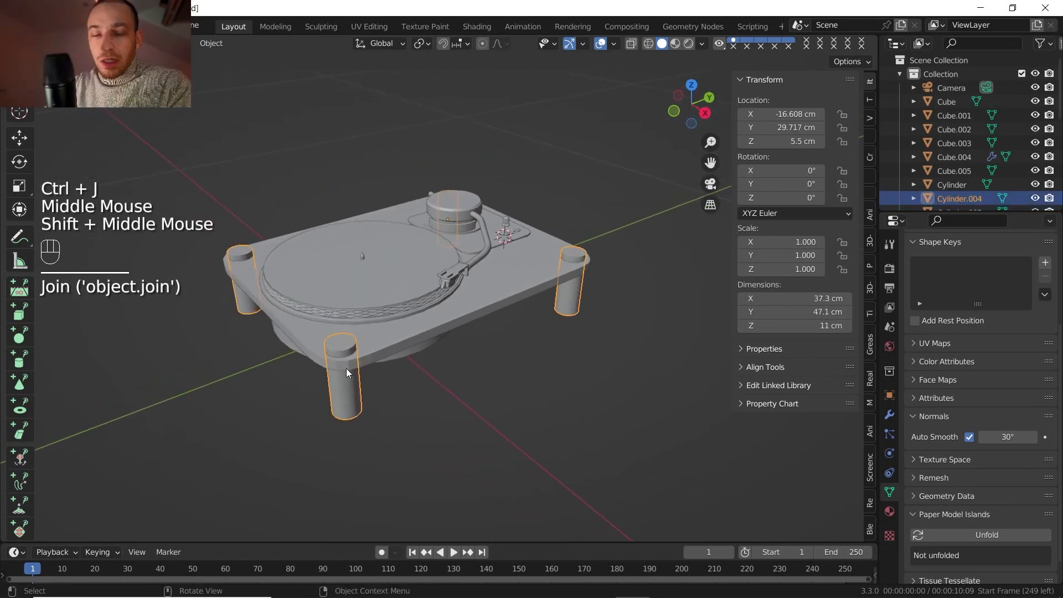
key("Tab")
middle_click_drag(356, 370, 361, 382)
scroll(361, 383, "up", 2)
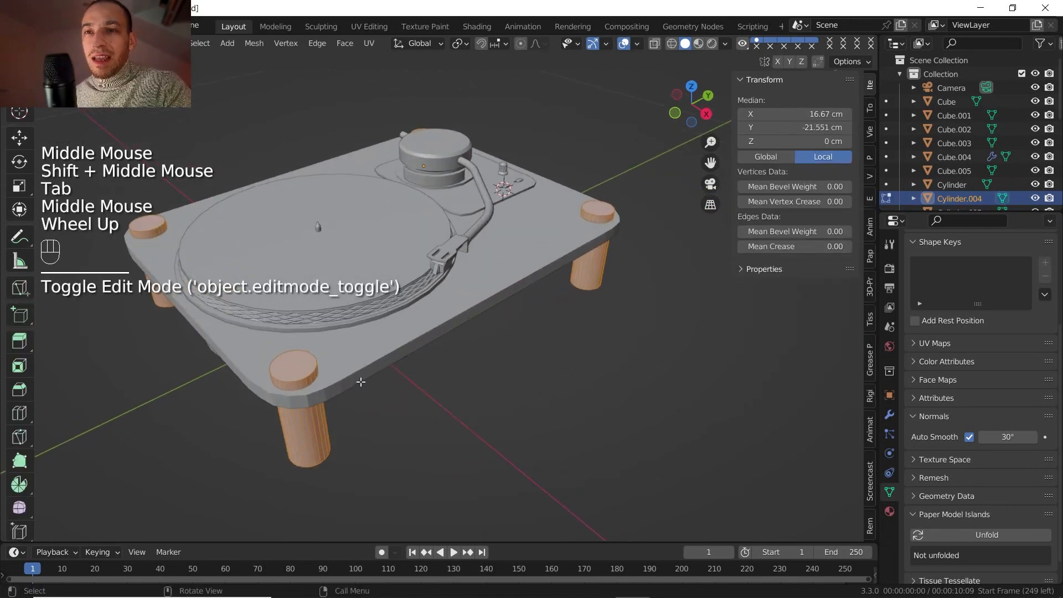
key("3")
left_click(298, 366)
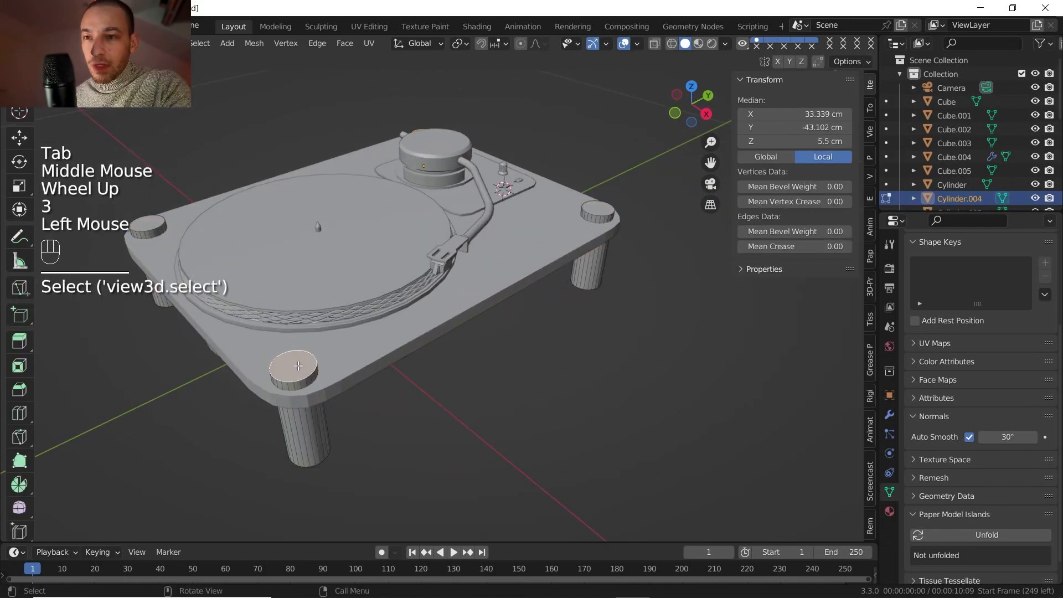
left_click(162, 228, "shift")
middle_click_drag(162, 228, 419, 239)
left_click(377, 97, "shift")
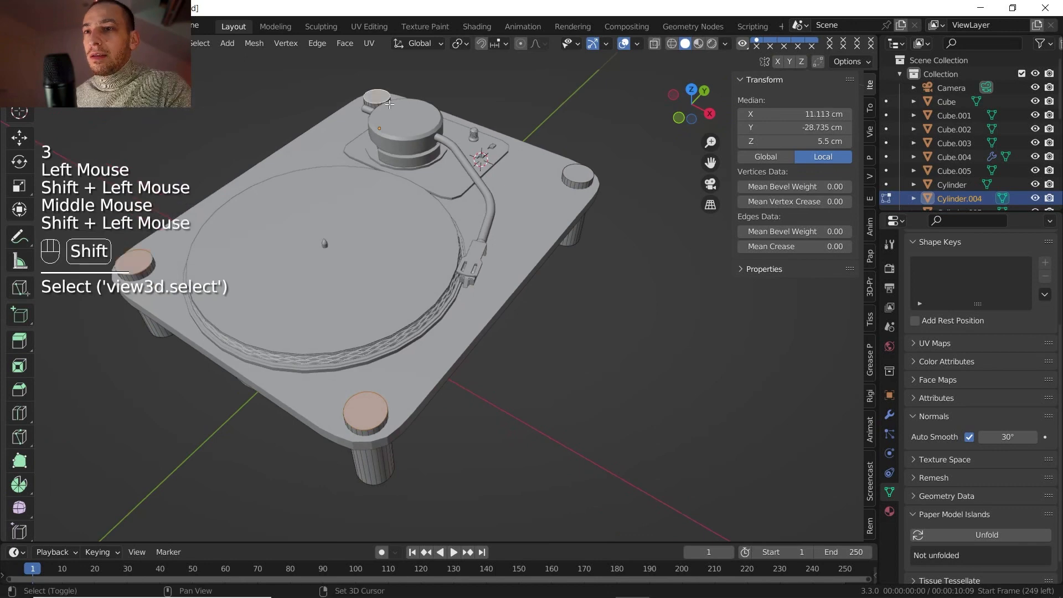
left_click(590, 177, "shift")
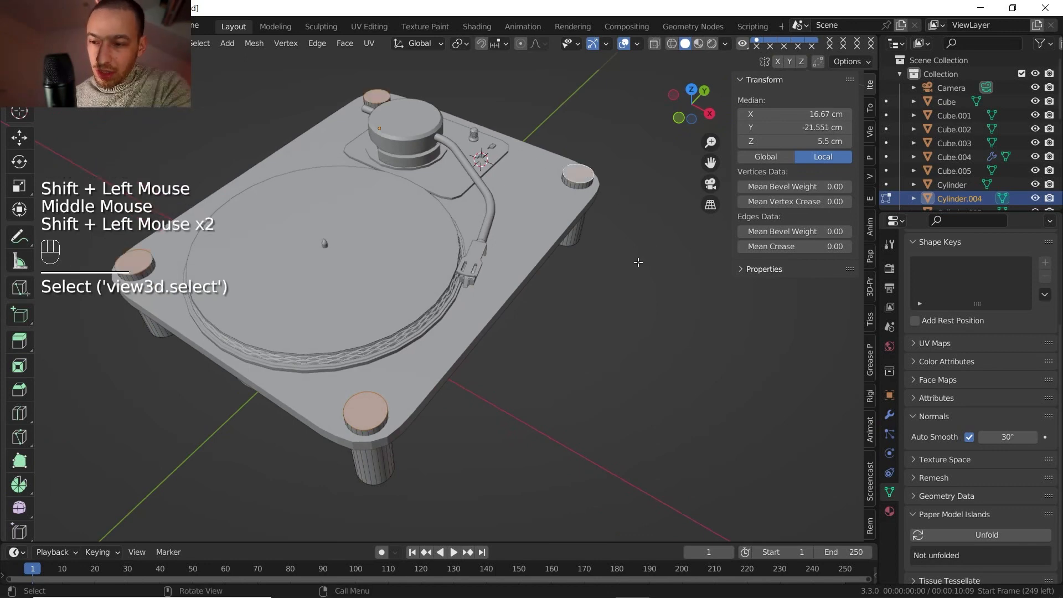
key("i")
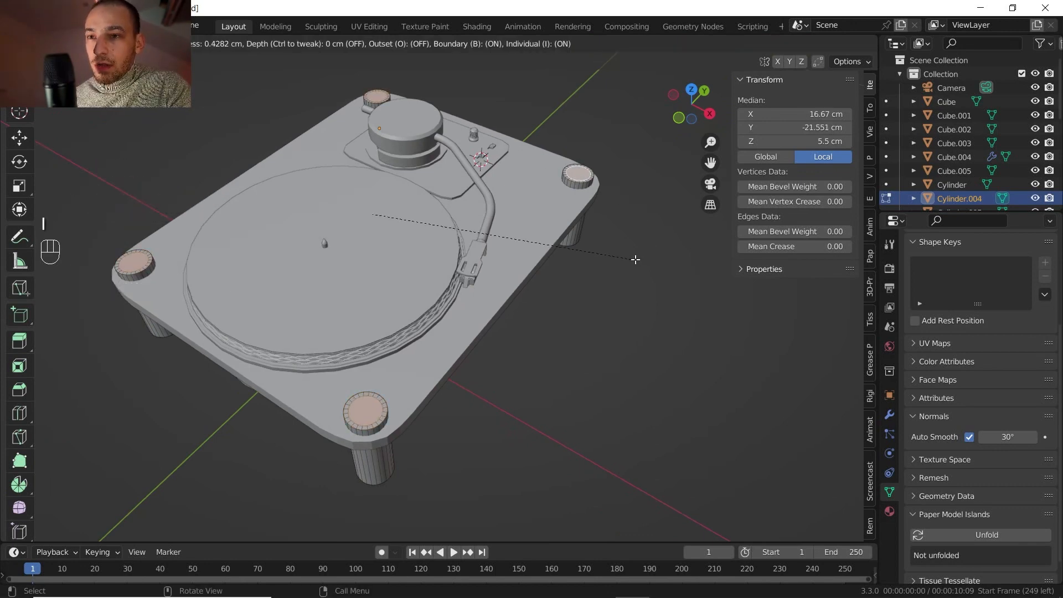
left_click(635, 259)
Extrude the inset top faces of the four legs down about 0.594 cm to form recesses.
middle_click_drag(634, 257, 615, 225)
scroll(598, 270, "up", 2)
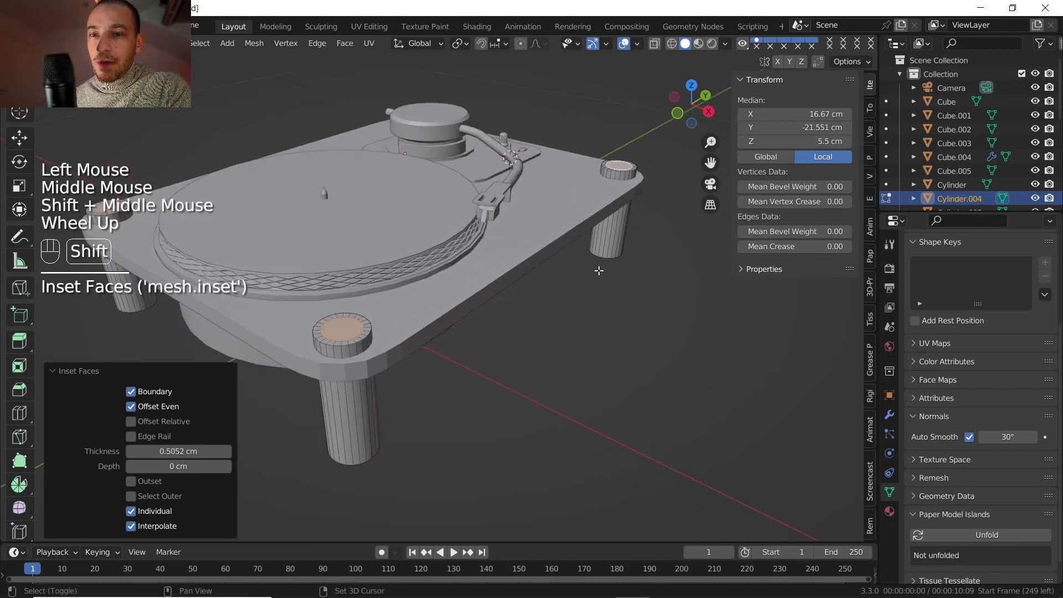
middle_click_drag(599, 270, 609, 273, "shift")
key("e")
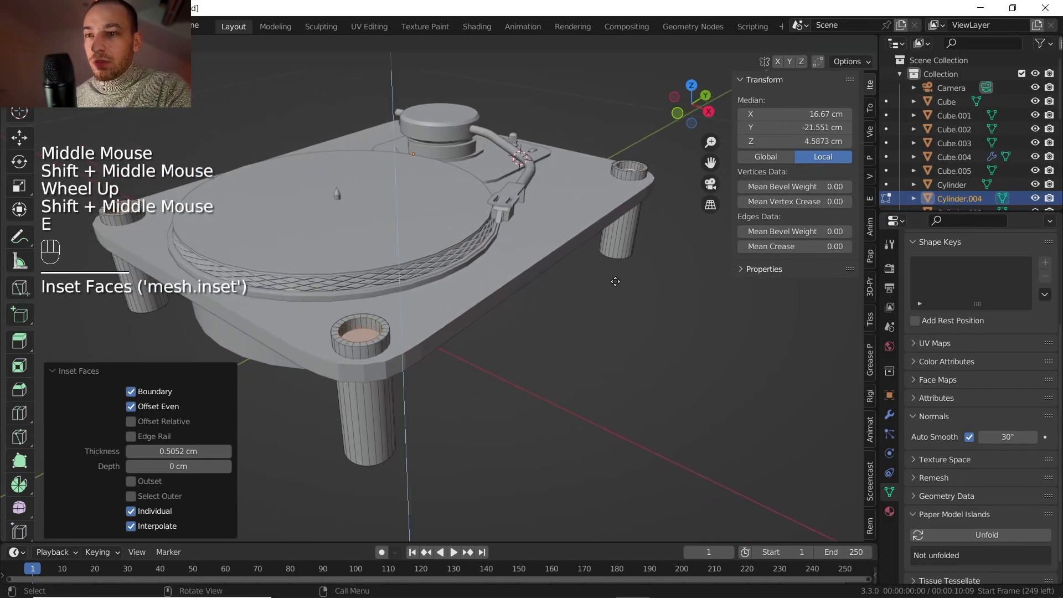
left_click(619, 279)
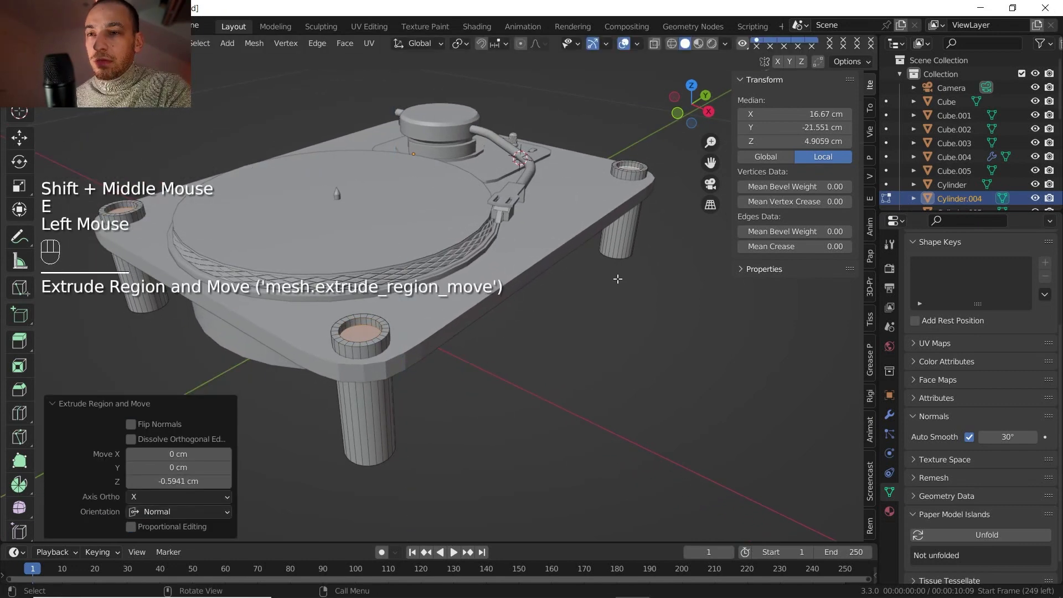
Duplicate the four recessed faces in place and separate the copies into their own object.
key("shift+d")
right_click(612, 267)
key("p")
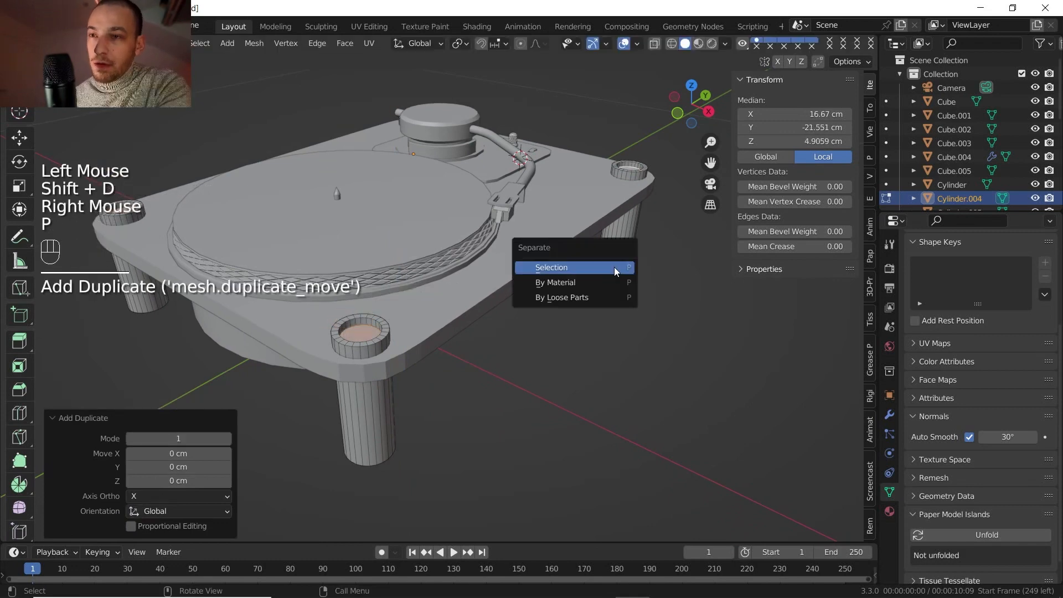
left_click(613, 267)
key("Tab")
Raise the separated disc faces about 0.44 cm along Z inside the leg recesses.
left_click(359, 333)
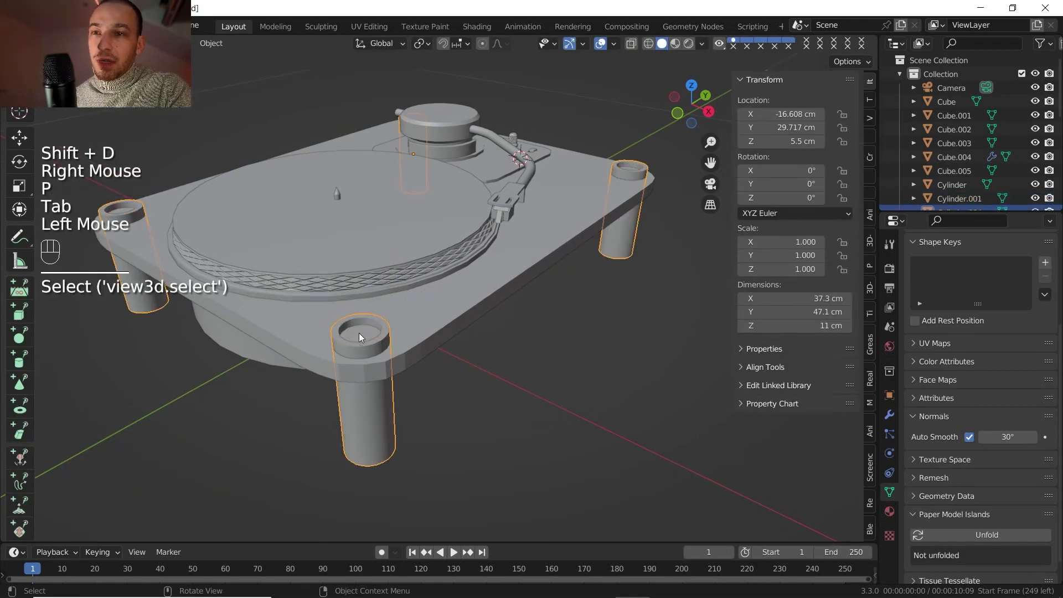
left_click(360, 333)
left_click(361, 333)
double_click(361, 333)
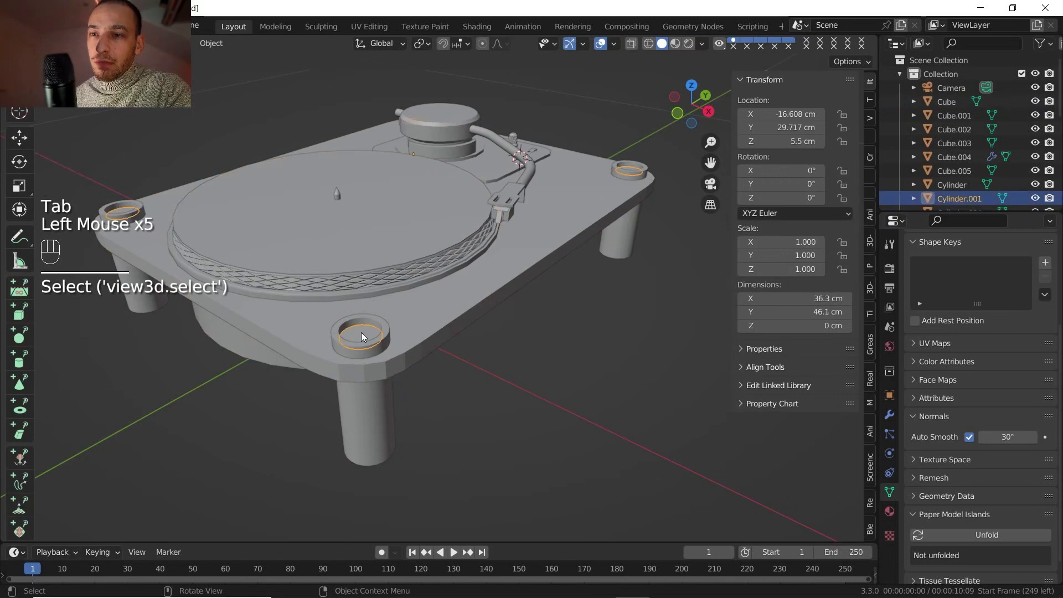
key("g")
key("z")
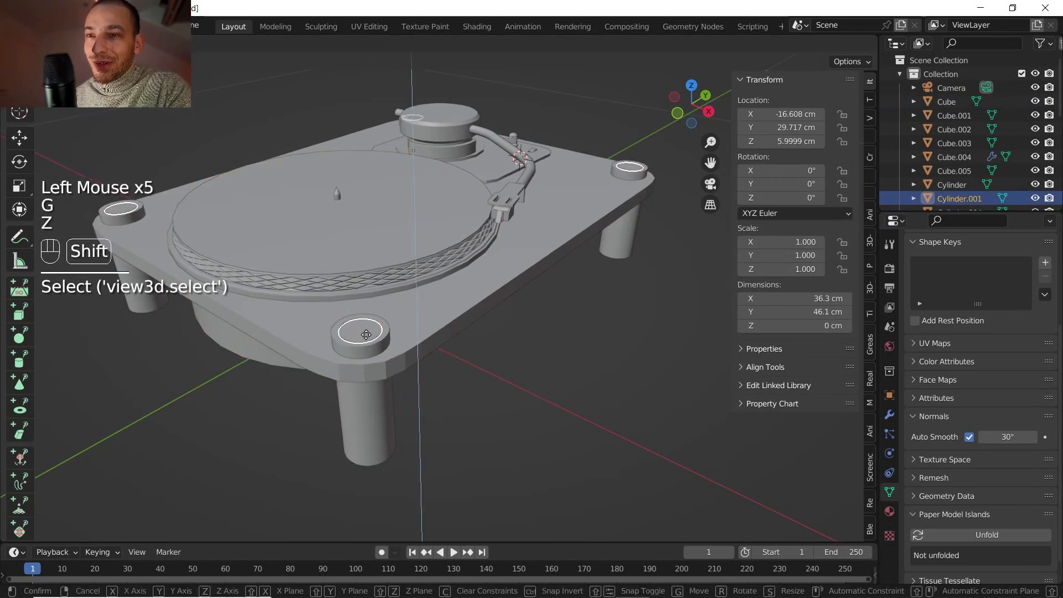
left_click(368, 342, "shift")
Set the pivot to Individual Origins and scale all four disc faces to about 0.959.
key("Tab")
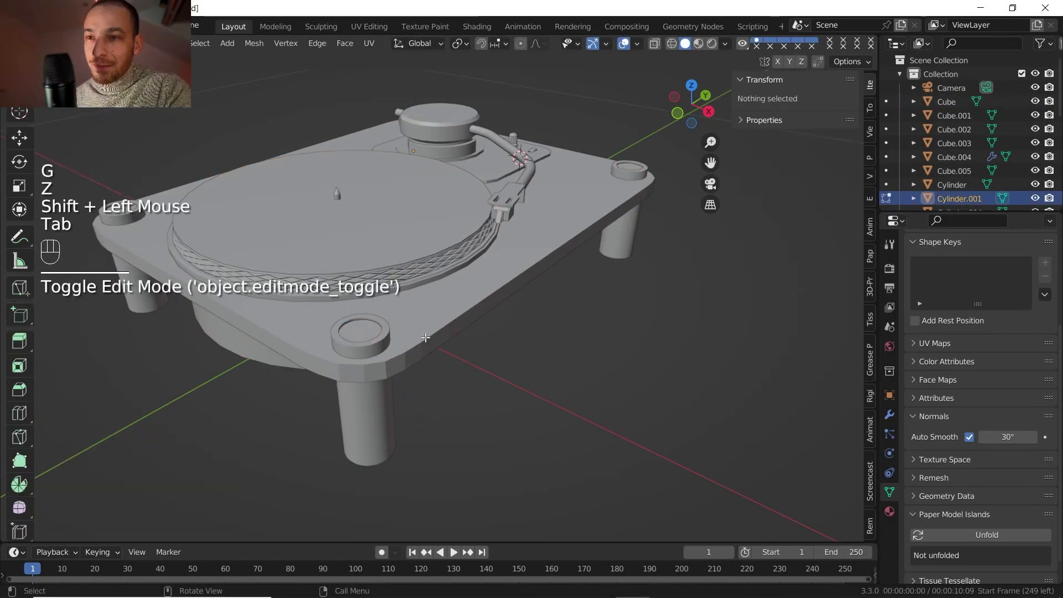
key("a")
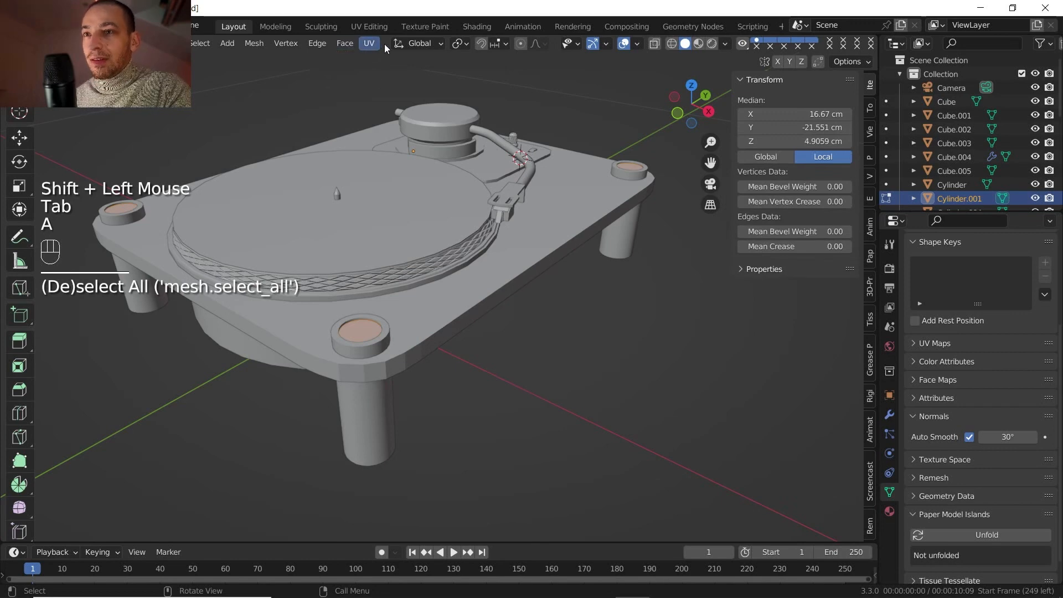
left_click(458, 43)
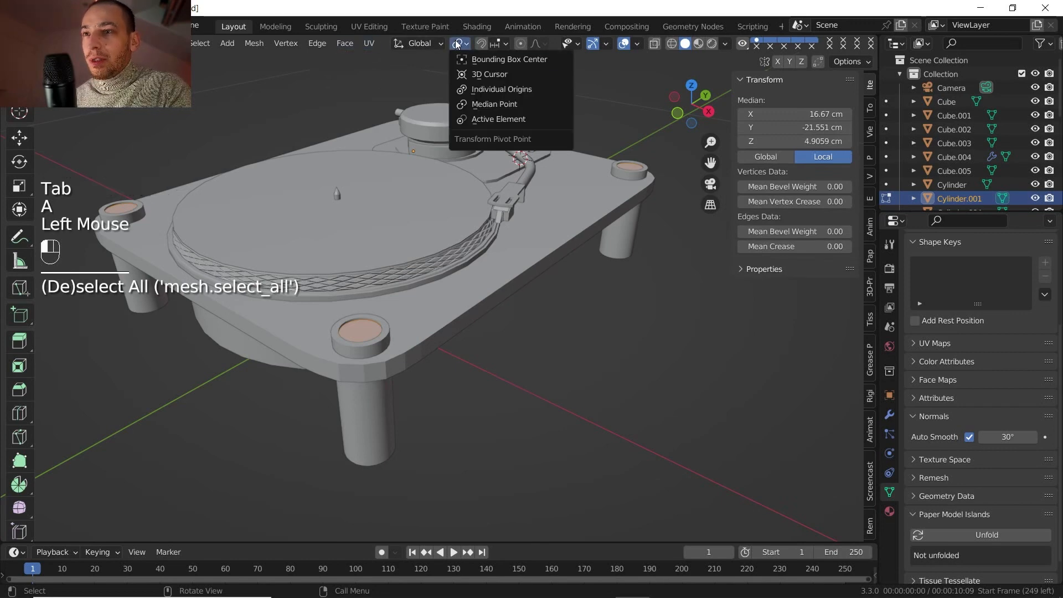
left_click(504, 90)
scroll(543, 289, "up", 2)
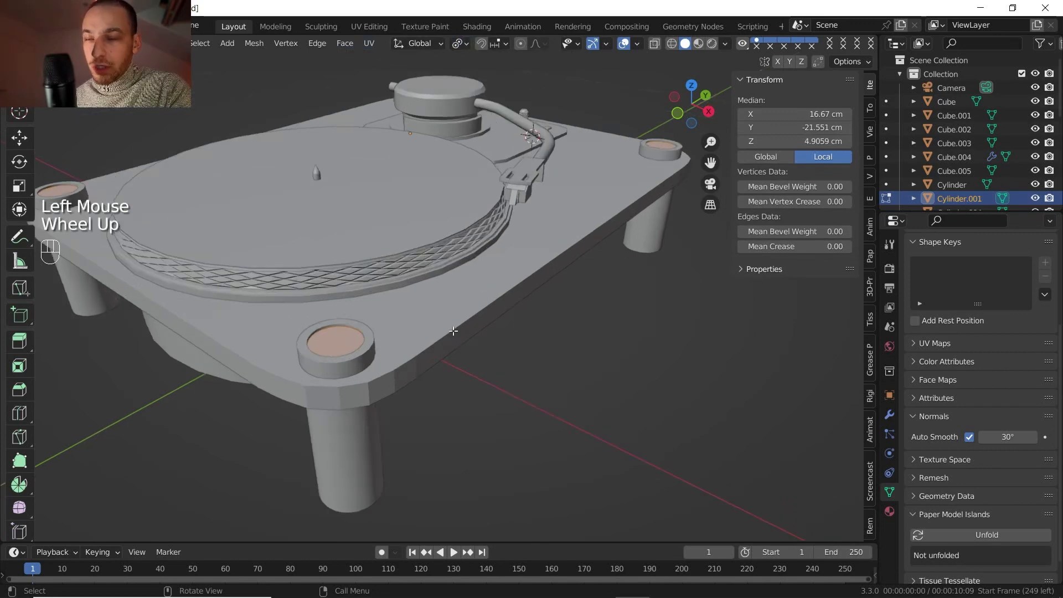
middle_click_drag(543, 289, 514, 314, "shift")
key("s")
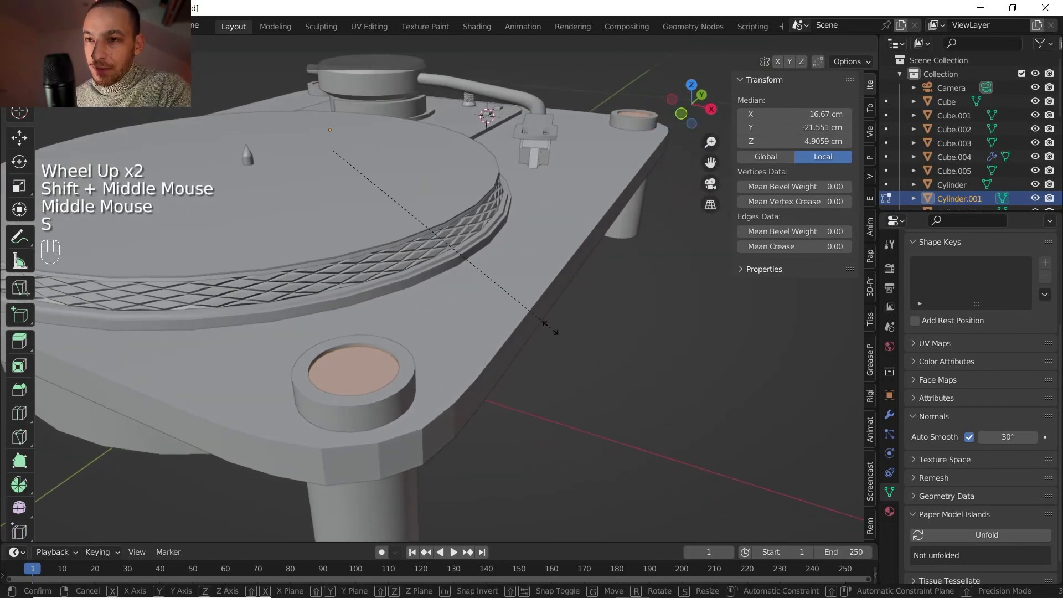
left_click(437, 321, "shift")
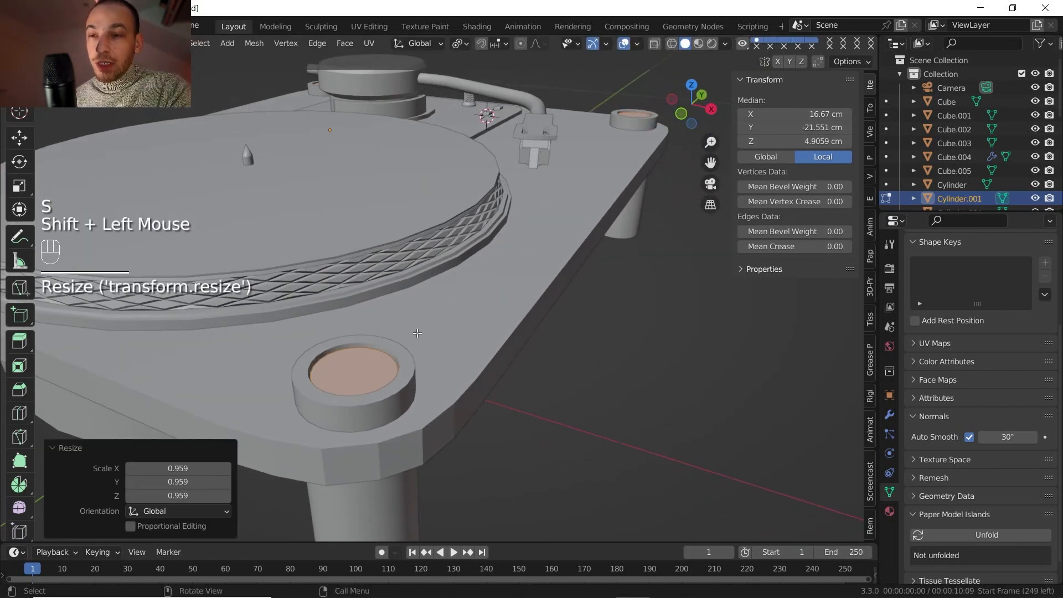
Extrude the four disc faces upward about 0.29 cm to form raised caps in the legs.
key("e")
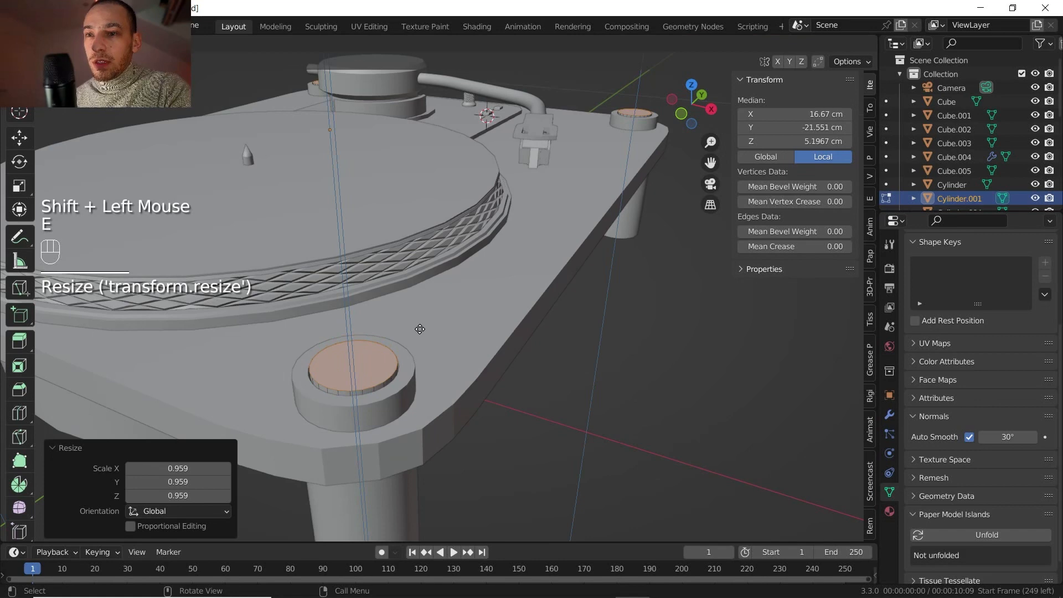
left_click(420, 329)
key("Tab")
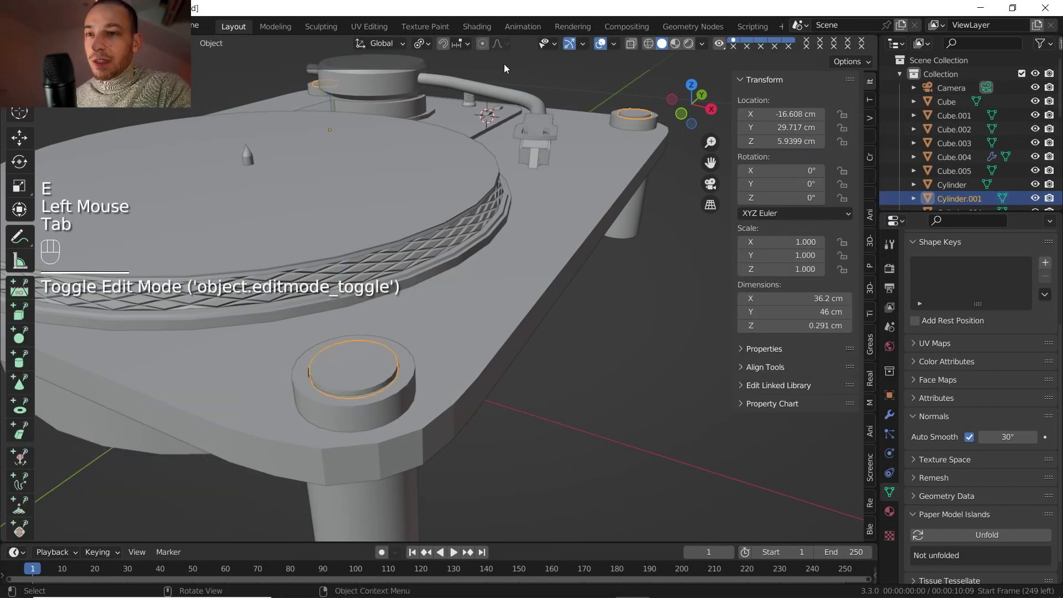
left_click(422, 44)
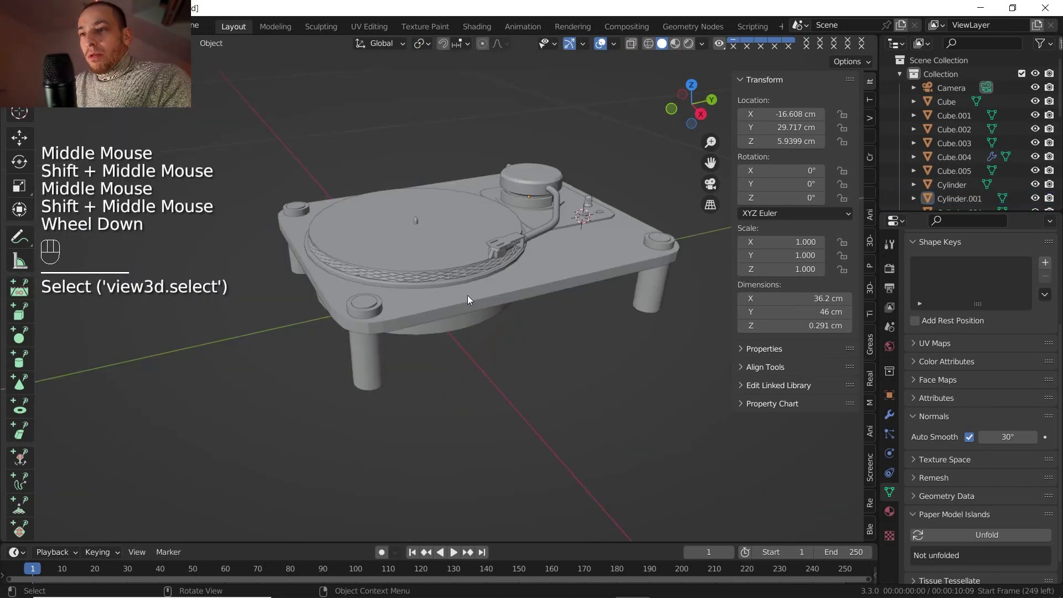
middle_click_drag(468, 294, 471, 298)
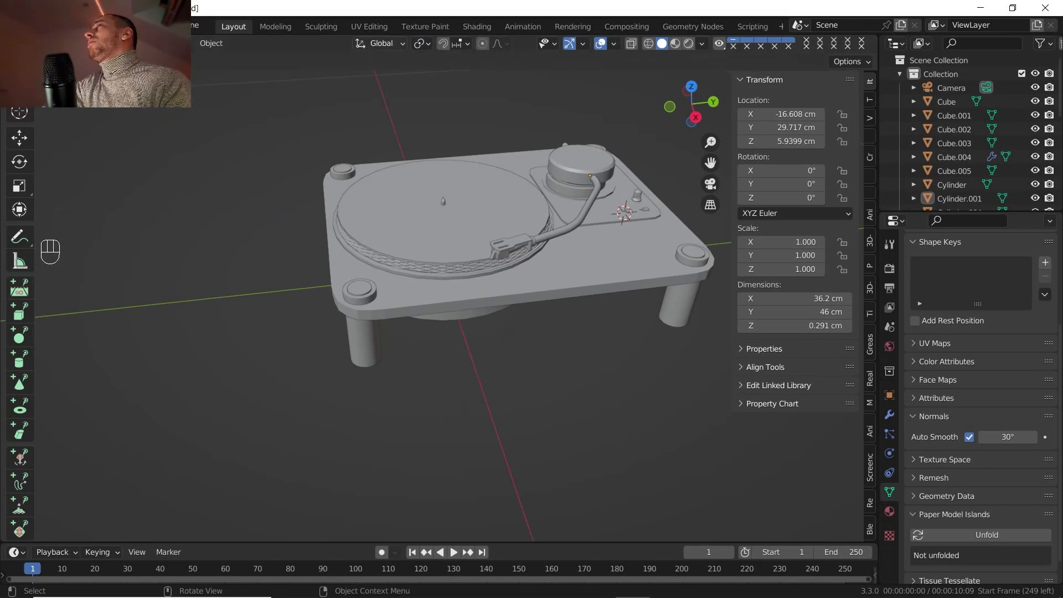
middle_click_drag(506, 288, 513, 288)
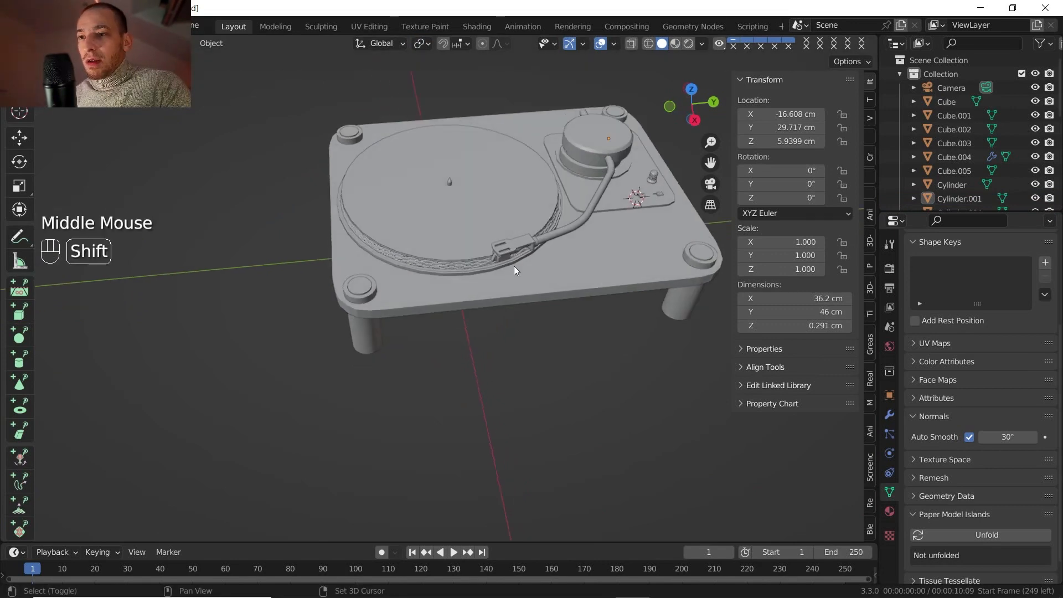
Snap the 3D cursor to the central lengthwise edge between the two slots on top of the tonearm headshell.
middle_click_drag(508, 246, 457, 344)
middle_click_drag(457, 344, 479, 307)
scroll(464, 304, "up", 3)
middle_click_drag(478, 308, 446, 340)
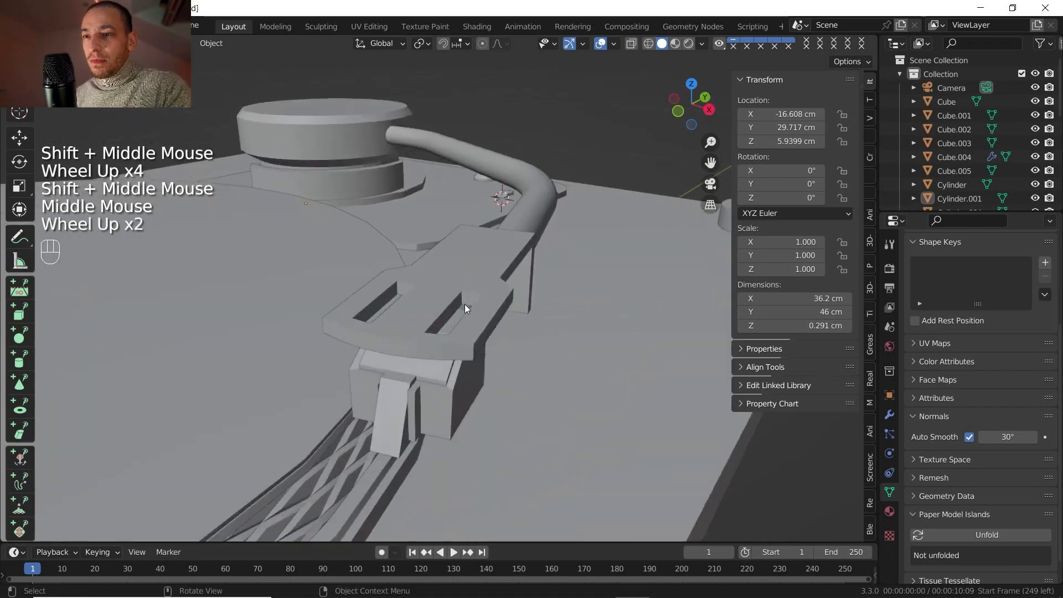
left_click(436, 304)
key("Tab")
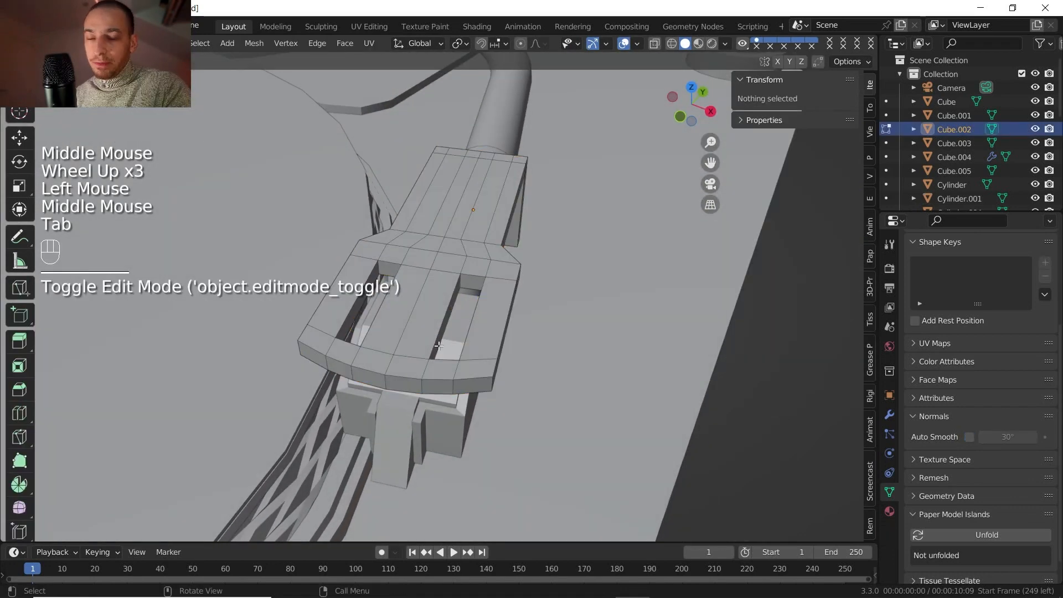
left_click(417, 313)
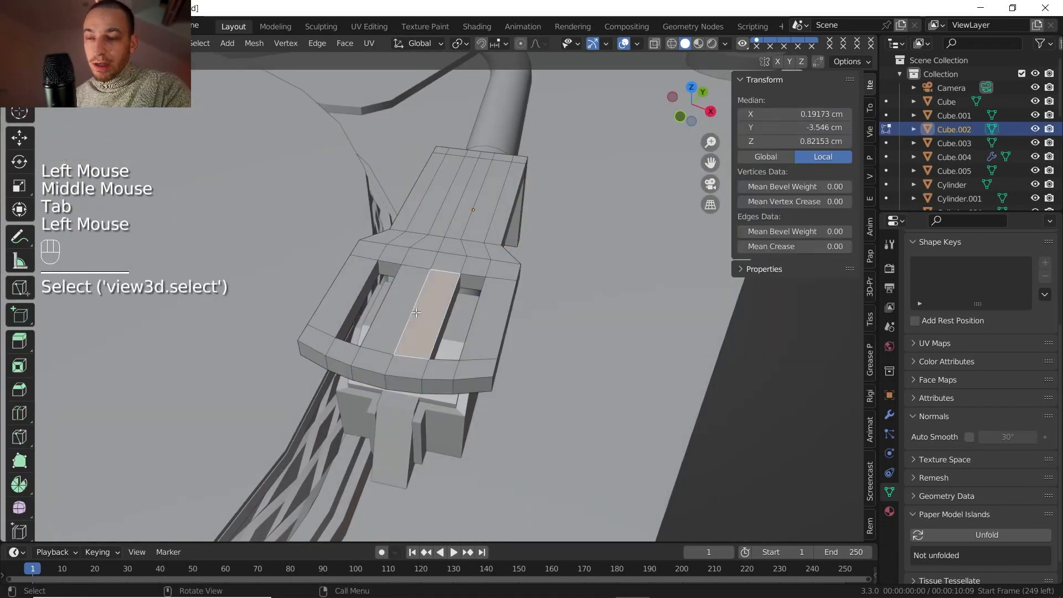
key("2")
left_click(440, 326)
key("shift+s")
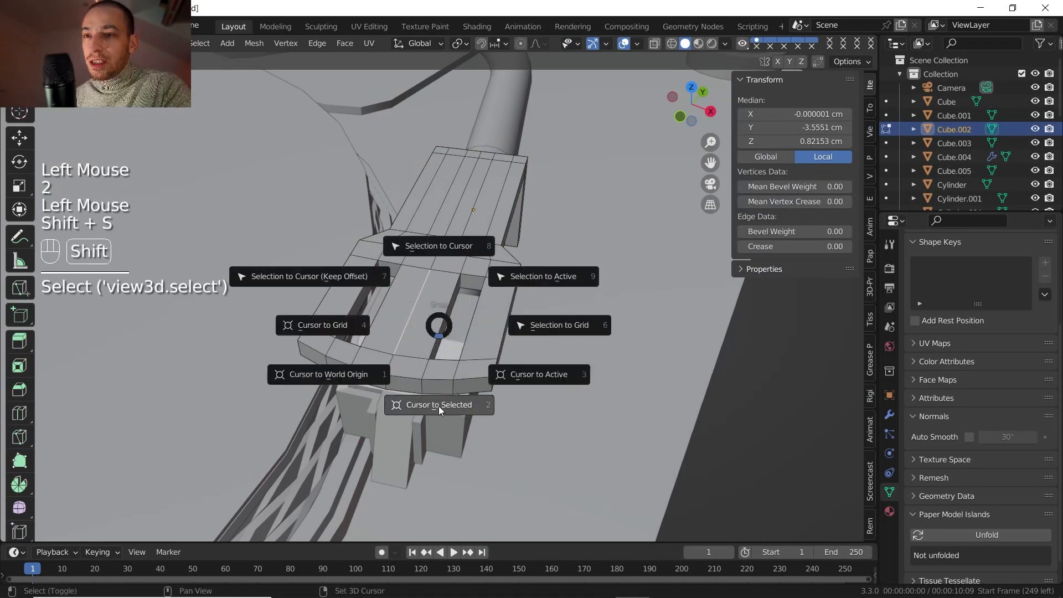
left_click(438, 407)
key("Tab")
Add a mesh cylinder at the 3D cursor on the headshell and enable the scene statistics overlay.
key("shift+a")
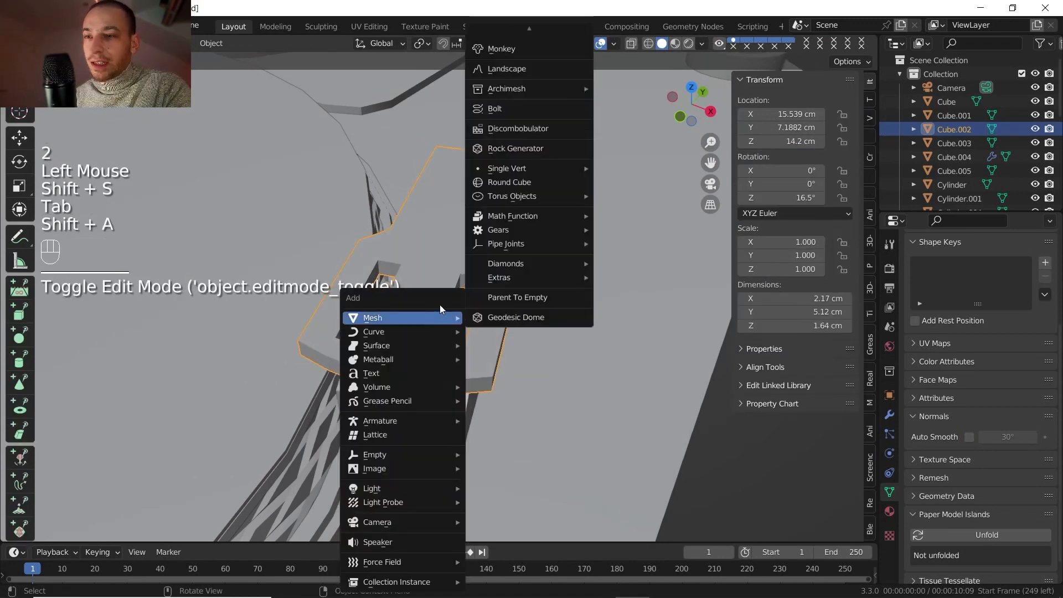
key("shift+a")
mouse_move(427, 321)
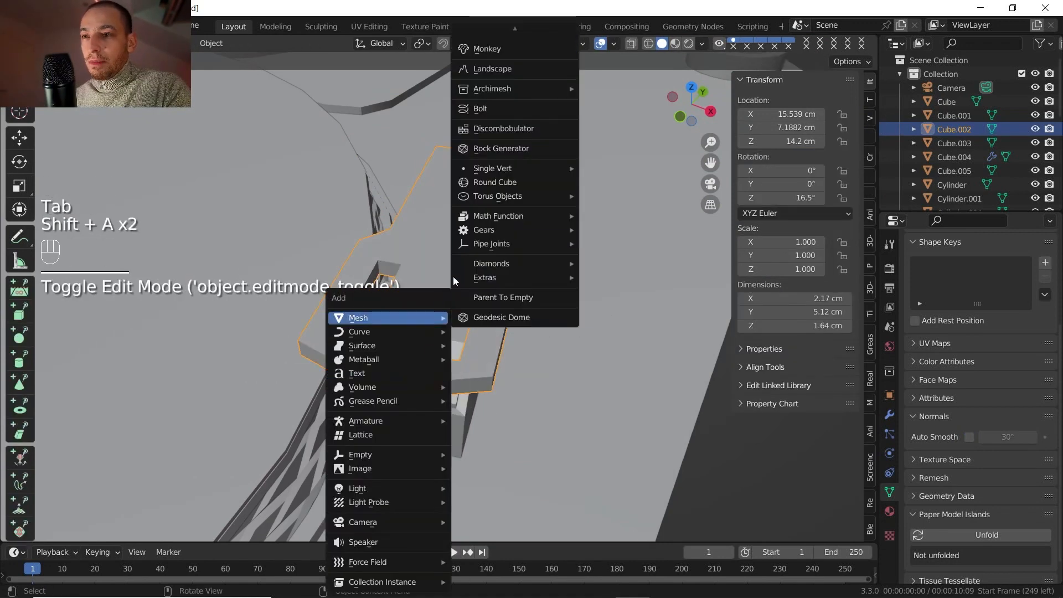
left_click(487, 70)
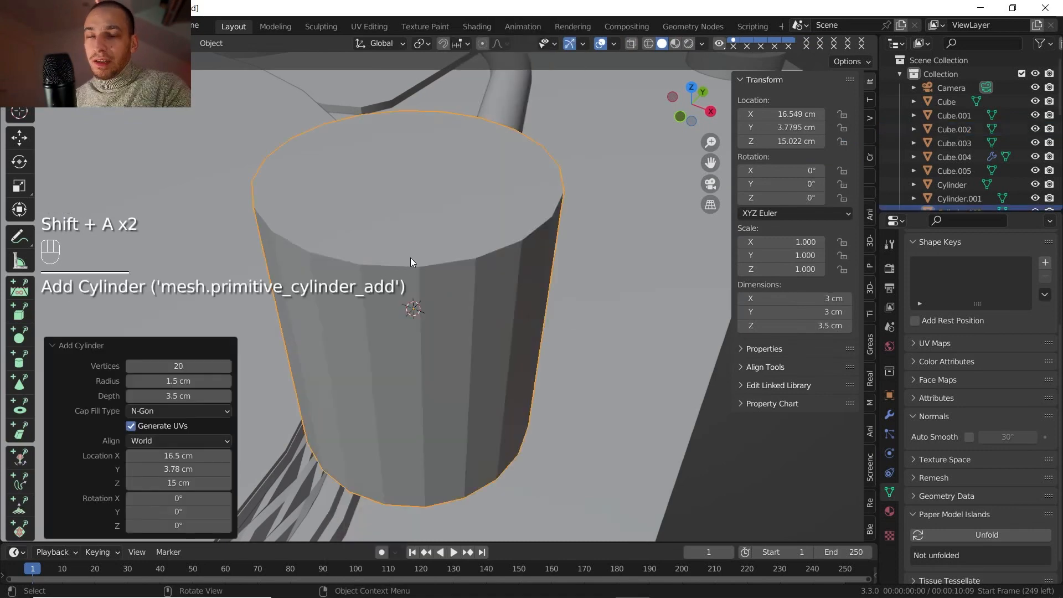
left_click(614, 44)
left_click(537, 156)
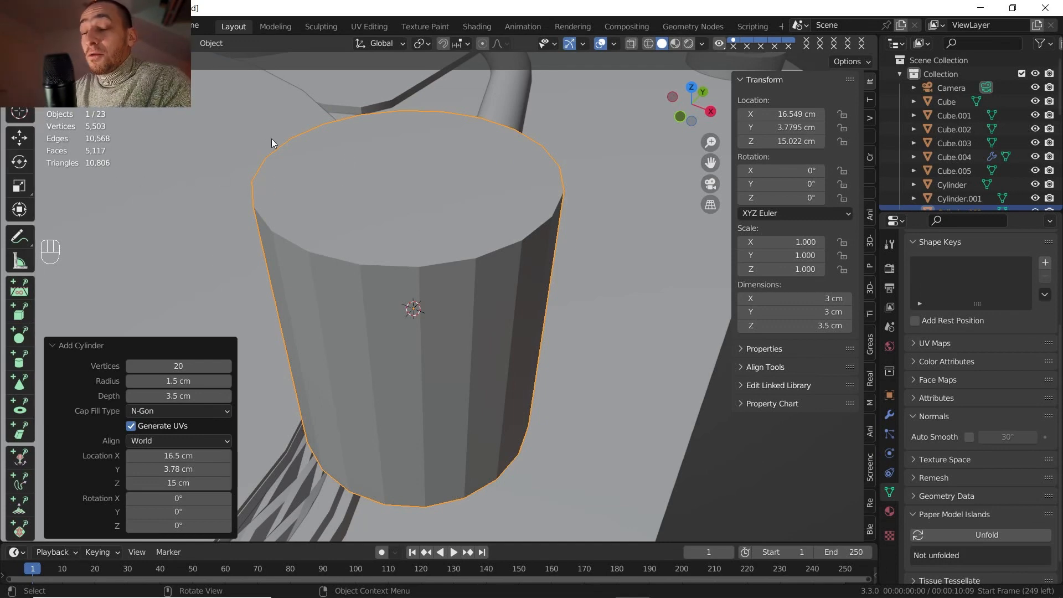
Set the new cylinder's radius to .1 cm.
left_click(169, 381)
type(".1")
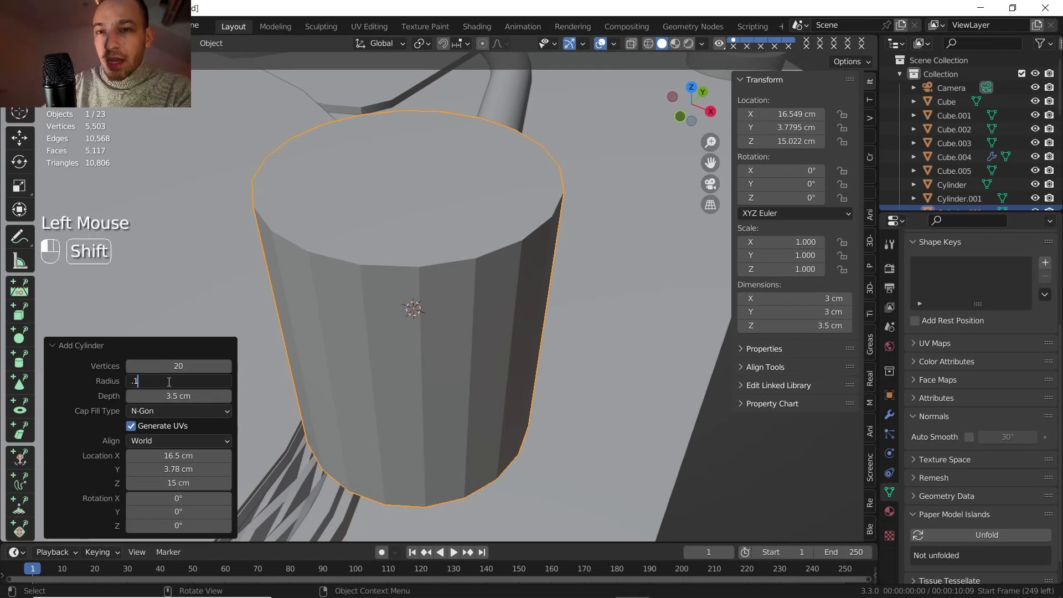
Set the new cylinder's radius to 0.1 cm and depth to 2 cm, and shade it smooth with Auto Smooth.
key("Return")
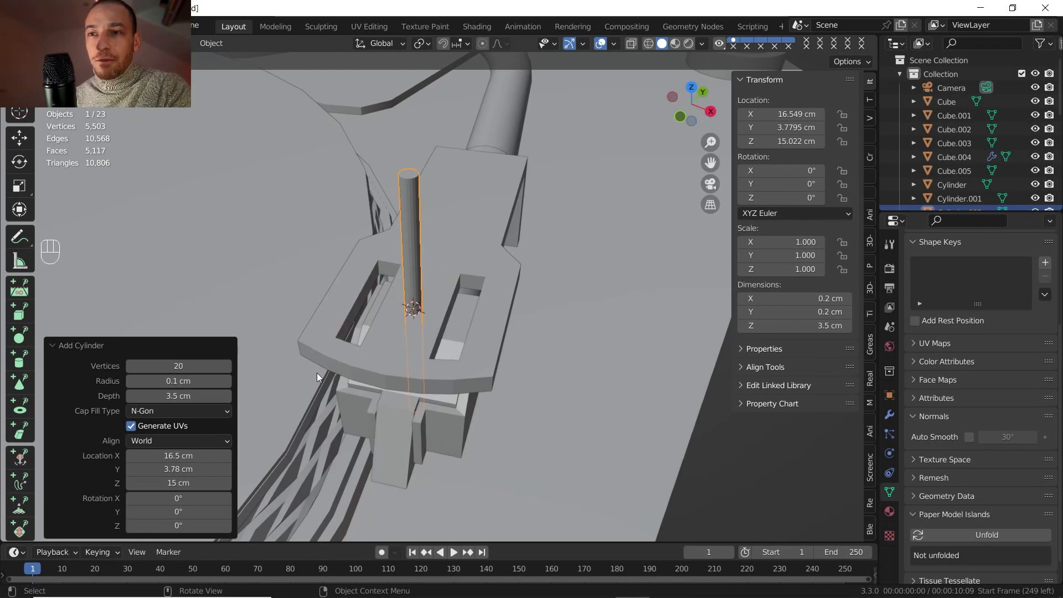
left_click(149, 395)
type("2")
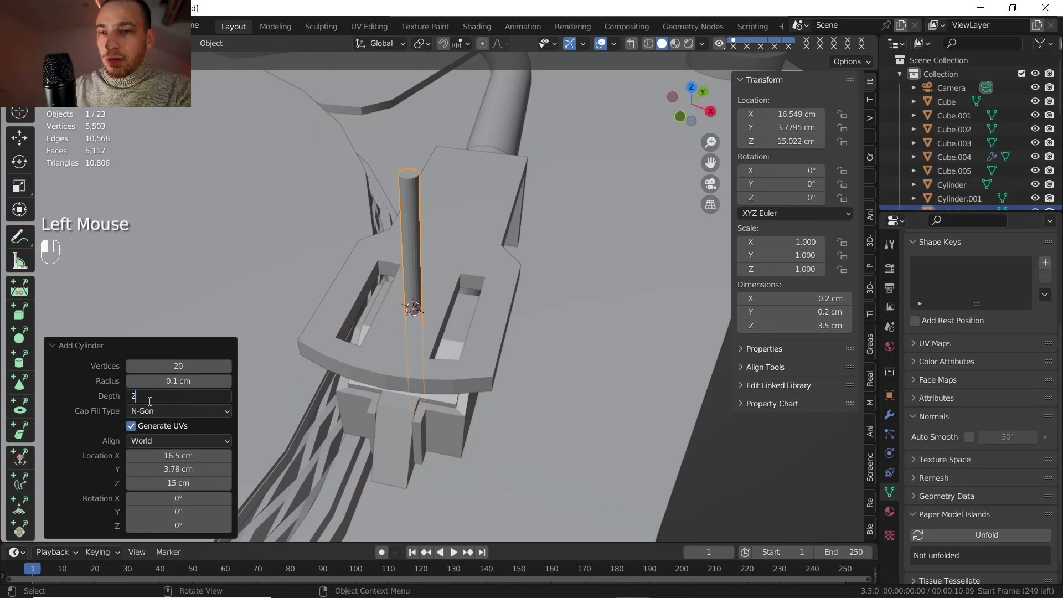
key("Return")
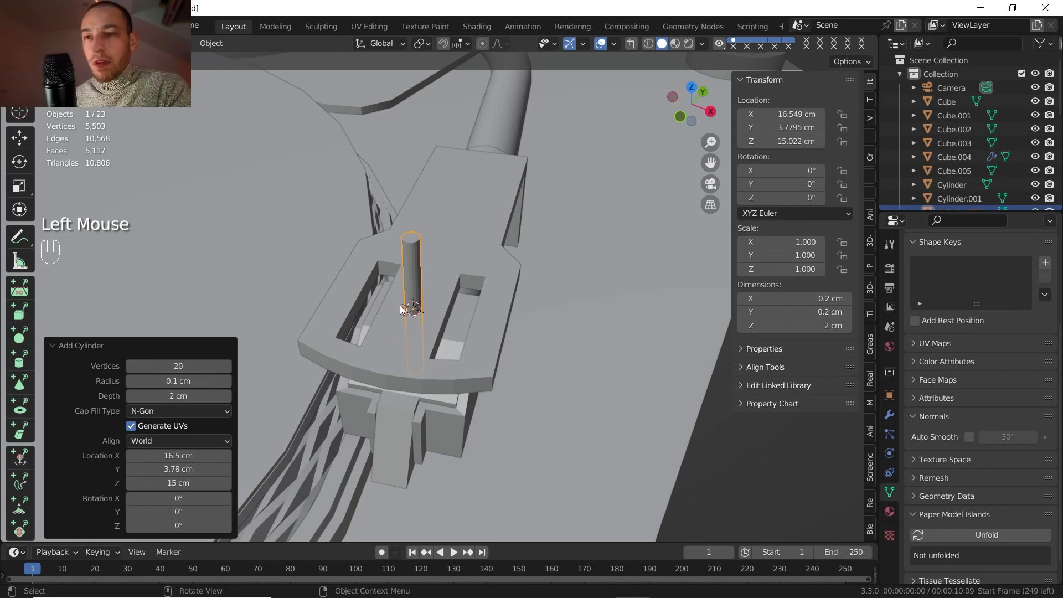
right_click(416, 285)
left_click(415, 285)
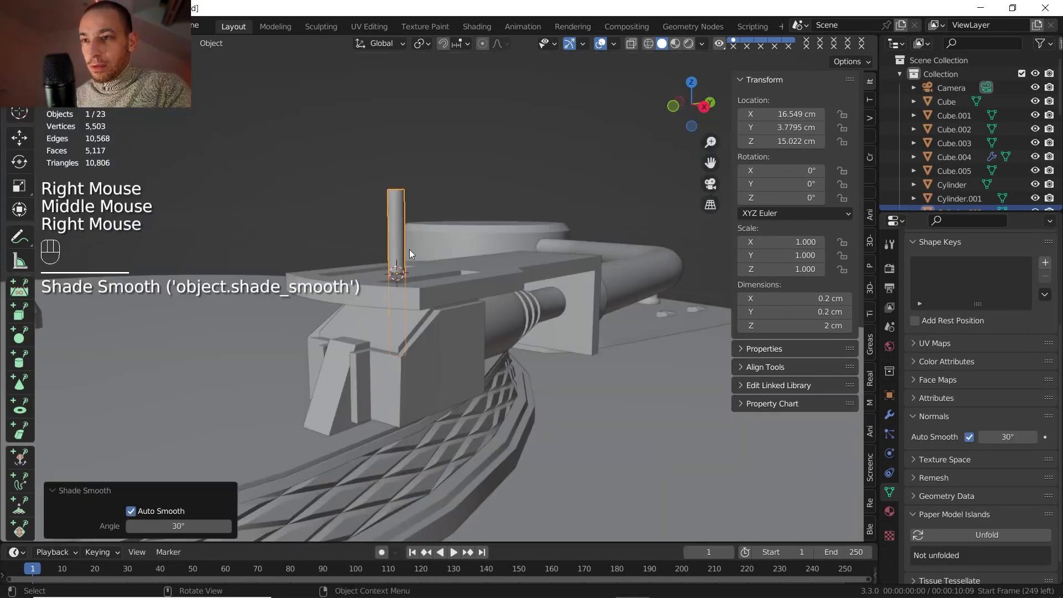
Move the cylinder in top view into the slot of the headshell plate with larger X.
middle_click_drag(410, 249, 363, 237)
left_click(693, 82)
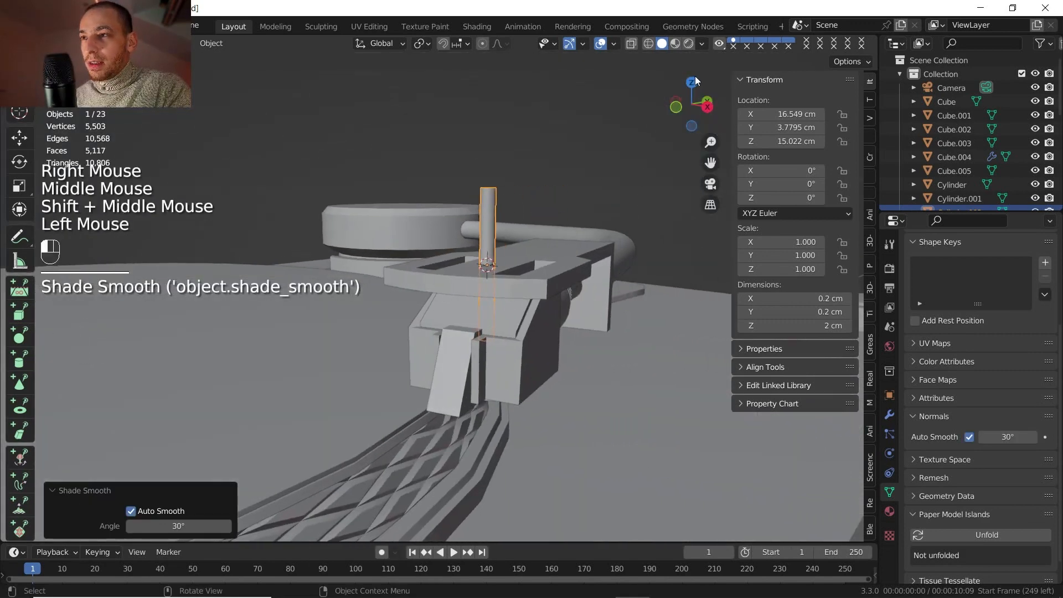
left_click(695, 82)
middle_click_drag(583, 288, 434, 179, "shift")
scroll(403, 394, "up", 3)
scroll(404, 394, "up", 3)
scroll(410, 277, "up", 1)
left_click(402, 344)
key("g")
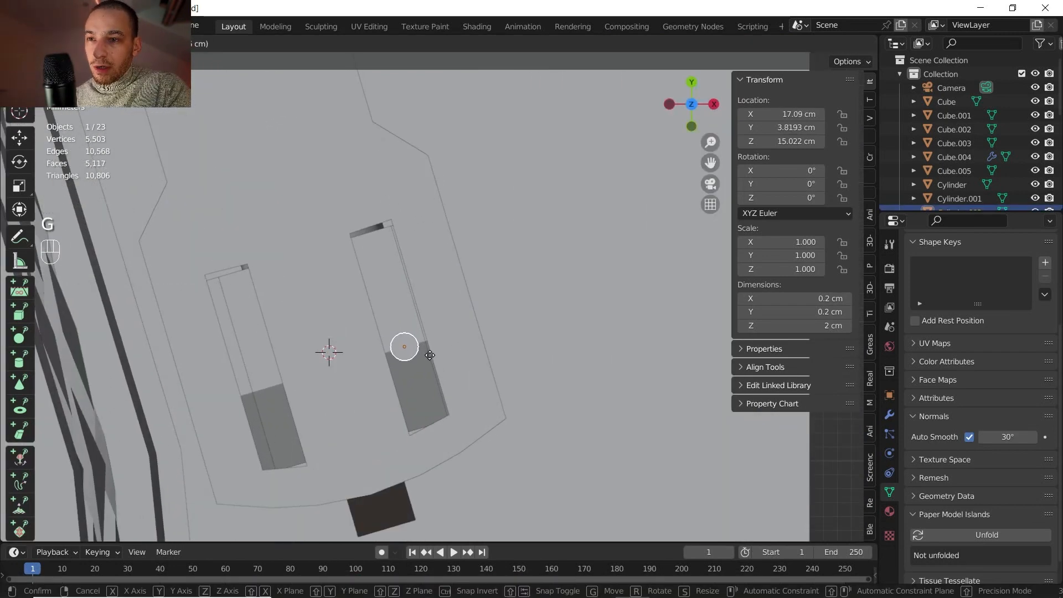
left_click(430, 354)
Lower the cylinder's top face about 0.99 cm along Z to the level of the plate's upper surface.
middle_click_drag(463, 368, 447, 242)
key("Tab")
key("3")
left_click(447, 243)
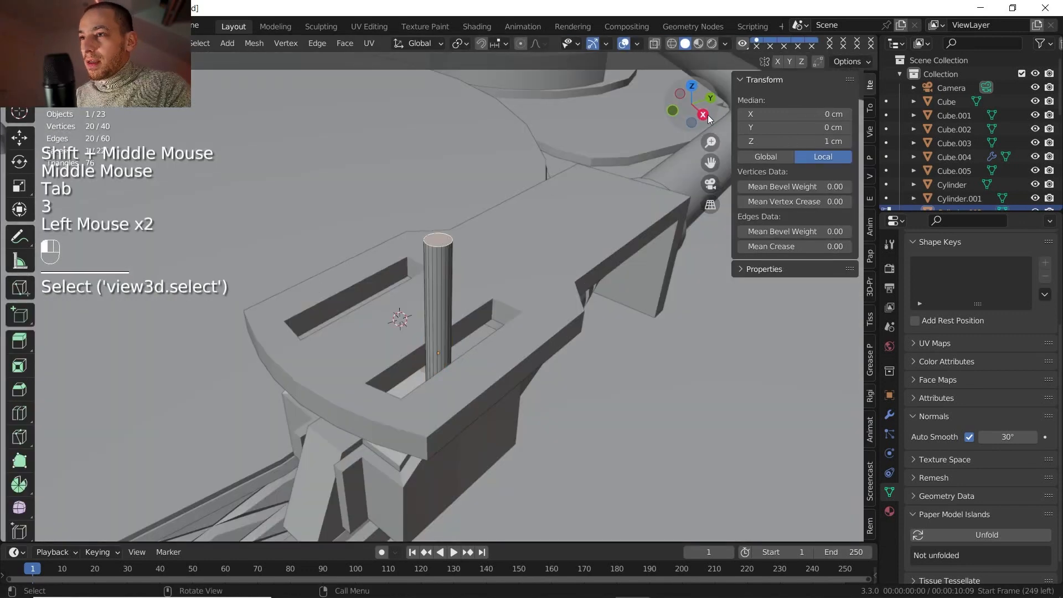
left_click(705, 116)
key("g")
key("z")
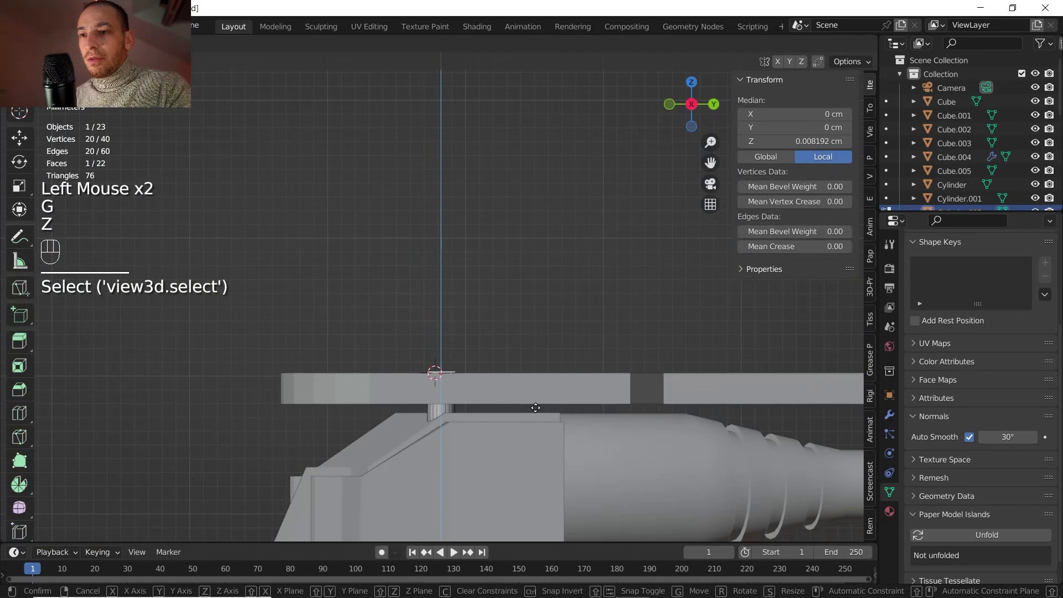
left_click(536, 407)
Extrude the cylinder's top face upward about 0.14 cm.
middle_click_drag(536, 408, 536, 394)
key("e")
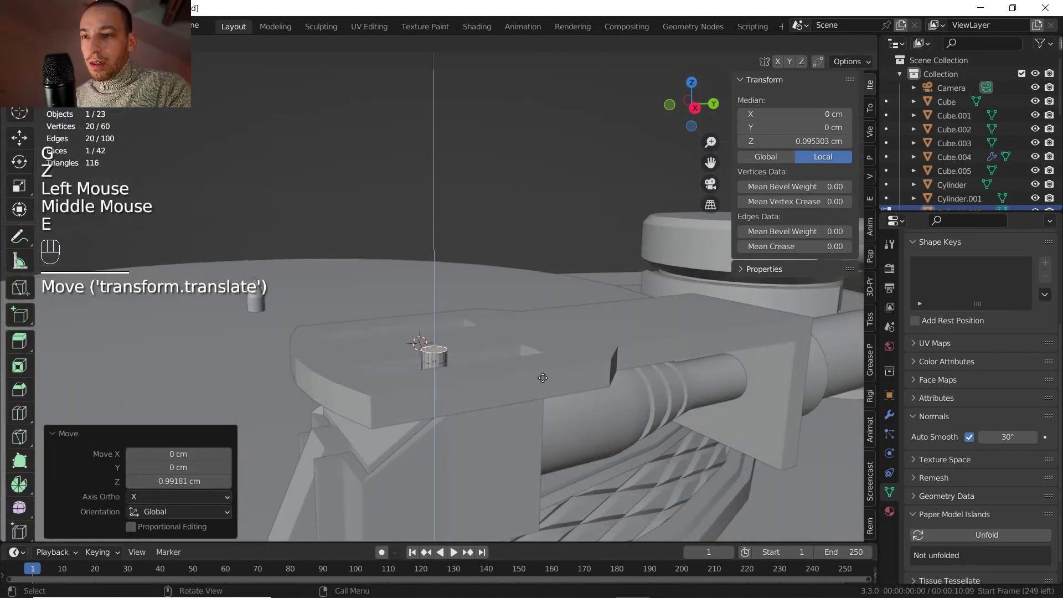
left_click(543, 372)
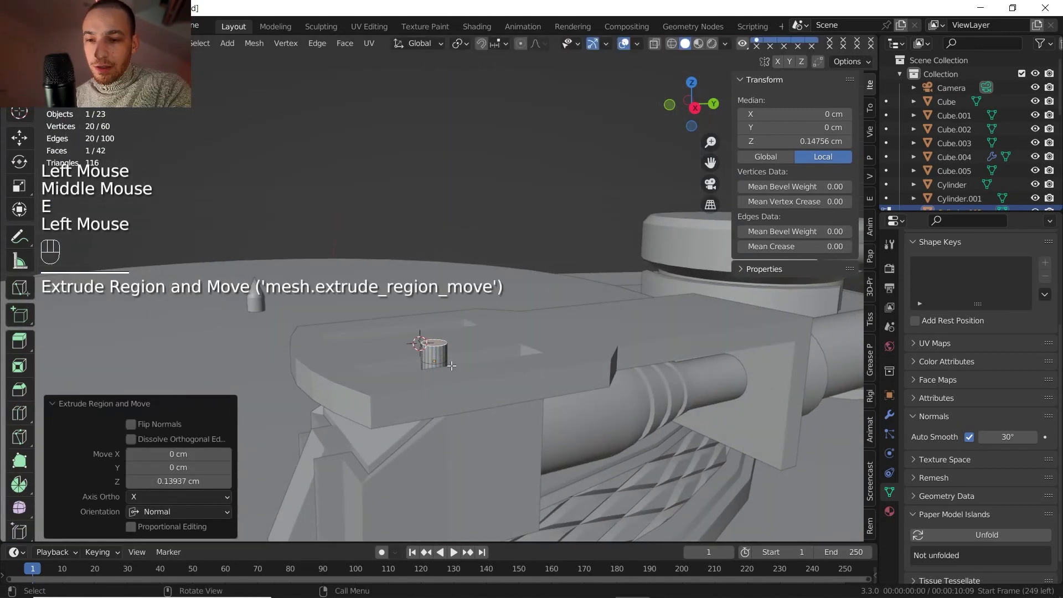
key("ctrl+z")
Extrude the ring of side faces on the raised section and scale it outward in X and Y to form a screw head.
left_click(451, 366, "alt")
key("e")
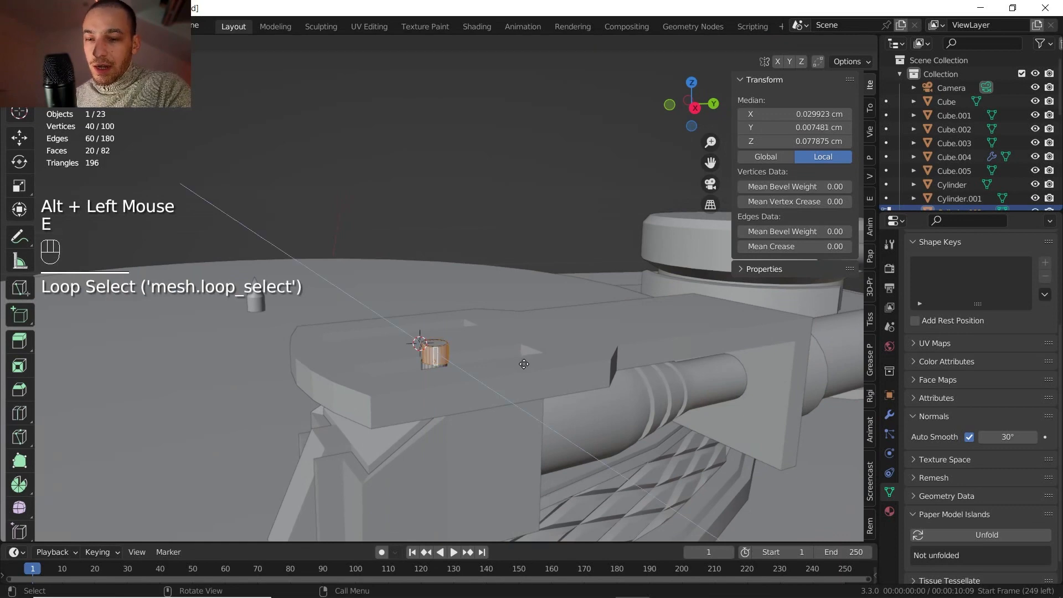
key("s")
key("shift+z")
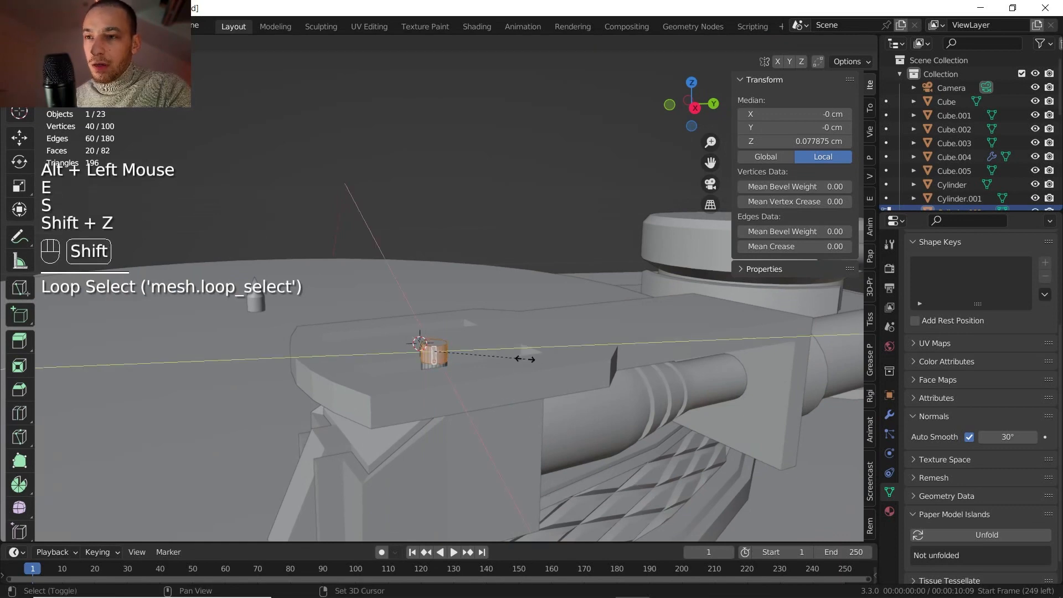
left_click(713, 381)
Scale the upper outer edge loop of the screw head inward so that its side tapers toward the top.
scroll(498, 355, "up", 3)
middle_click_drag(714, 381, 477, 344, "shift")
scroll(476, 343, "up", 2)
key("2")
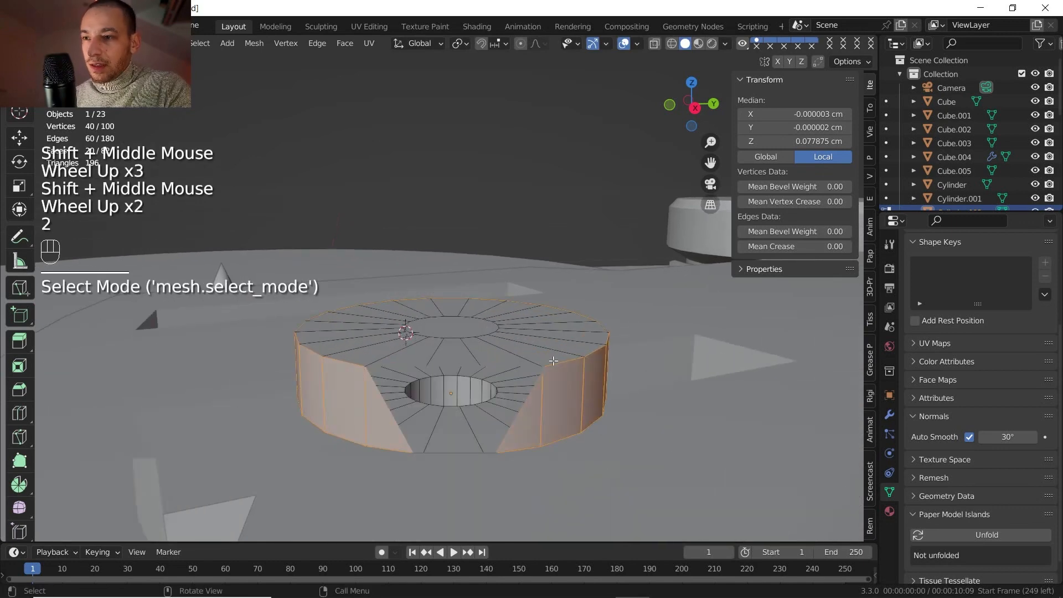
left_click(553, 360, "alt")
scroll(554, 361, "down", 2)
middle_click_drag(556, 365, 559, 370)
key("s")
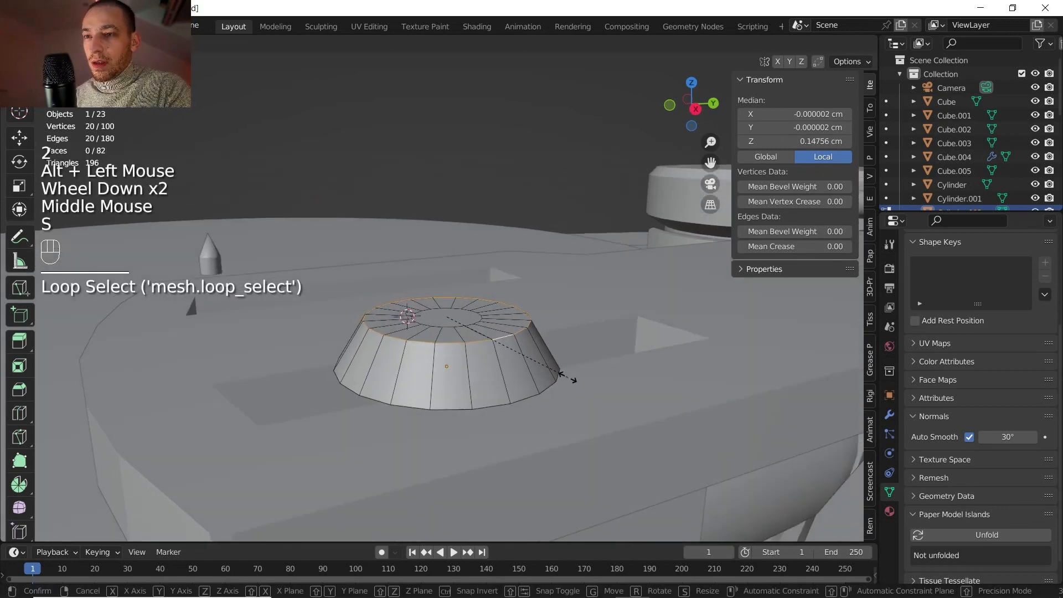
left_click(560, 372)
Scale the circular face in the middle of the screw head's top up by about 2.
key("3")
left_click(452, 319)
middle_click_drag(451, 319, 636, 328)
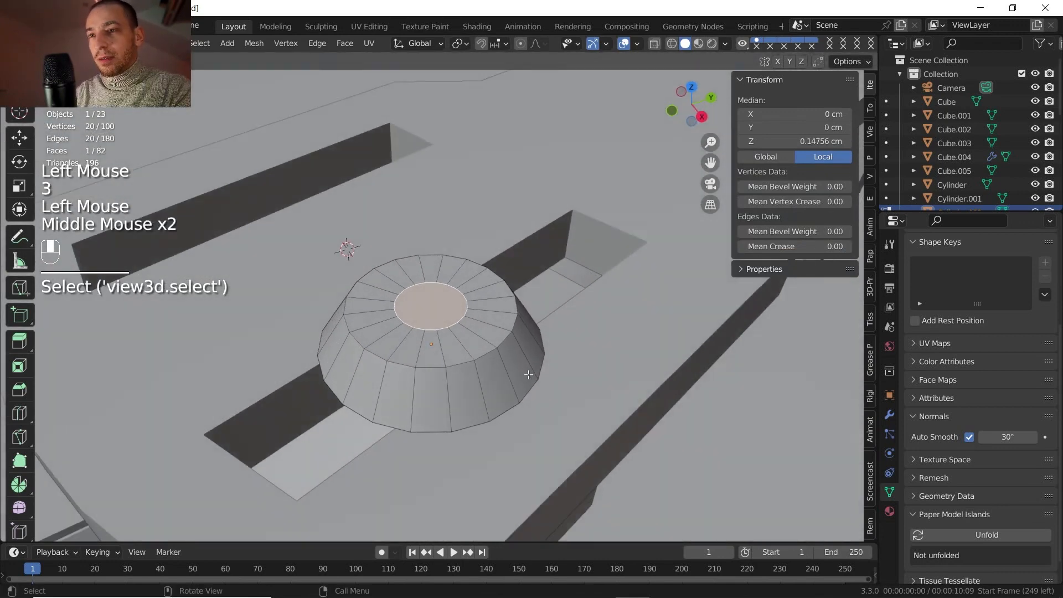
scroll(636, 328, "up", 2)
key("s")
left_click(755, 332)
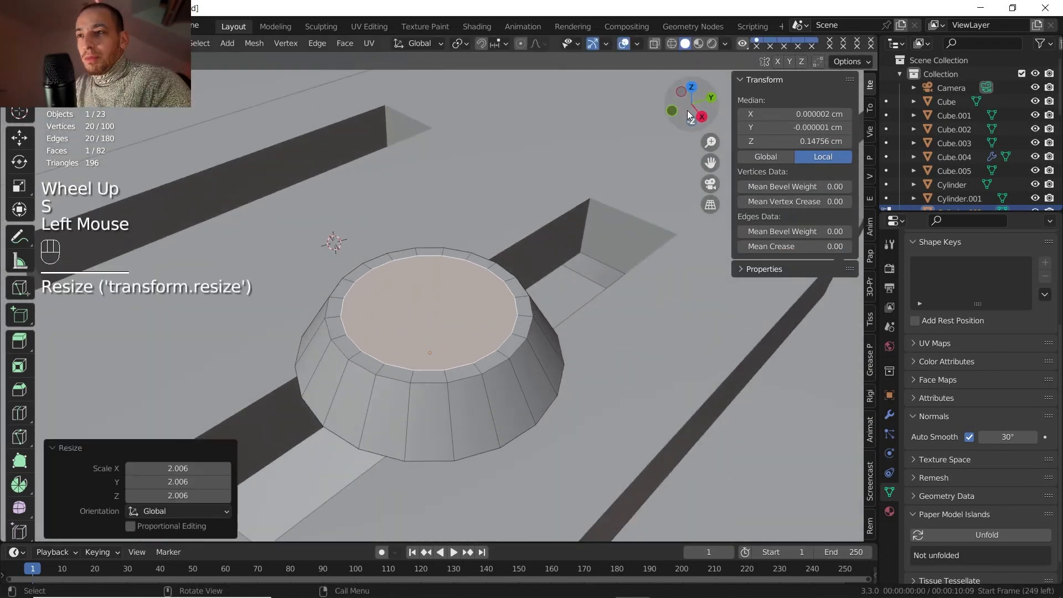
Straighten a five-vertex path on the upper-left of the head's inner loop with LoopTools Gstretch in top view.
left_click(692, 87)
scroll(451, 259, "down", 1)
key("1")
left_click(350, 275)
left_click(351, 275)
left_click(469, 237, "ctrl")
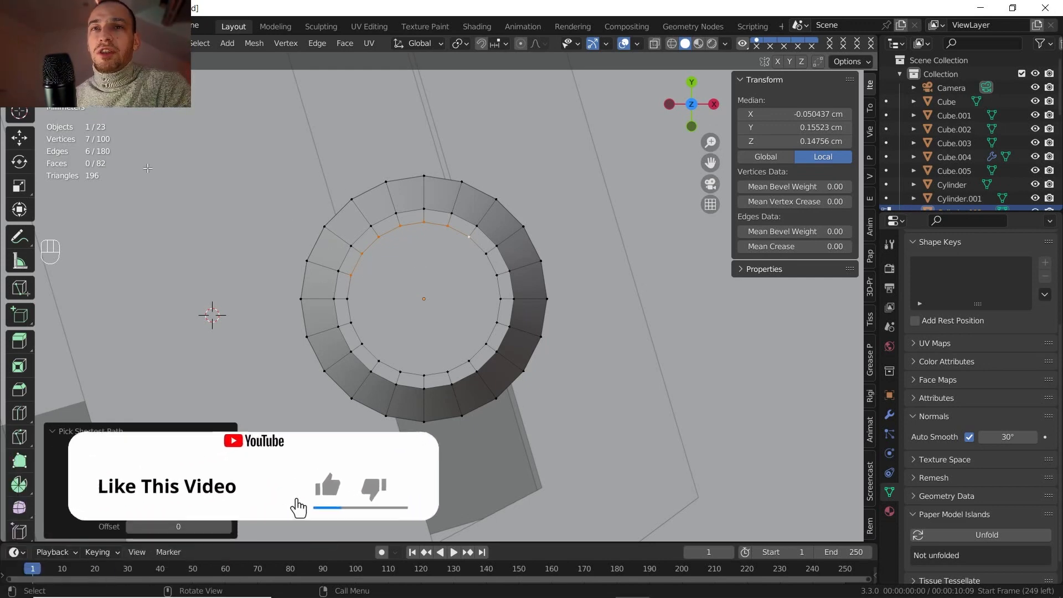
left_click(359, 255)
left_click(447, 227, "ctrl")
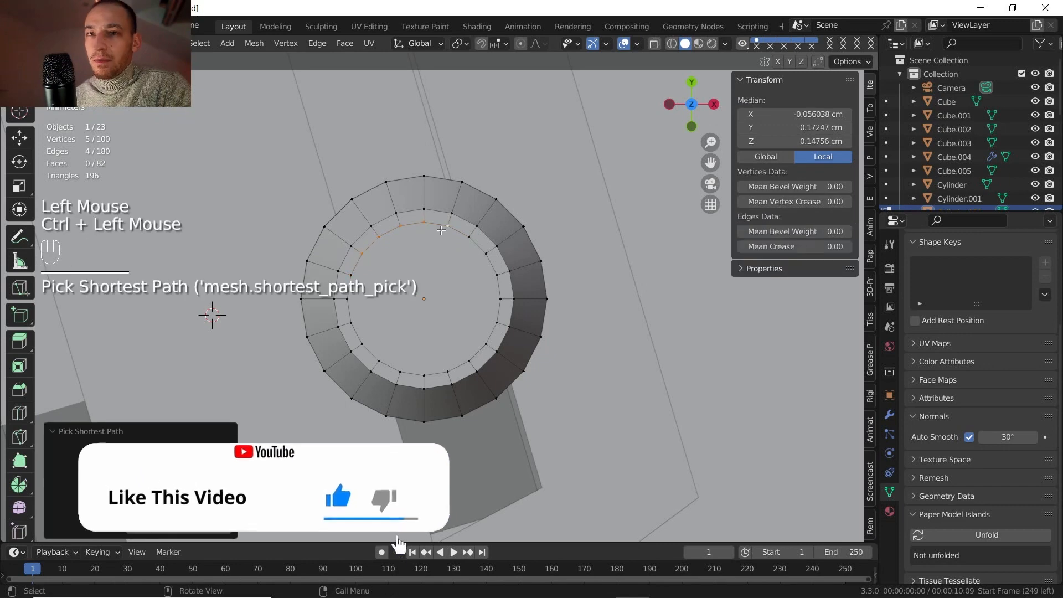
right_click(450, 259)
mouse_move(477, 197)
left_click(526, 254)
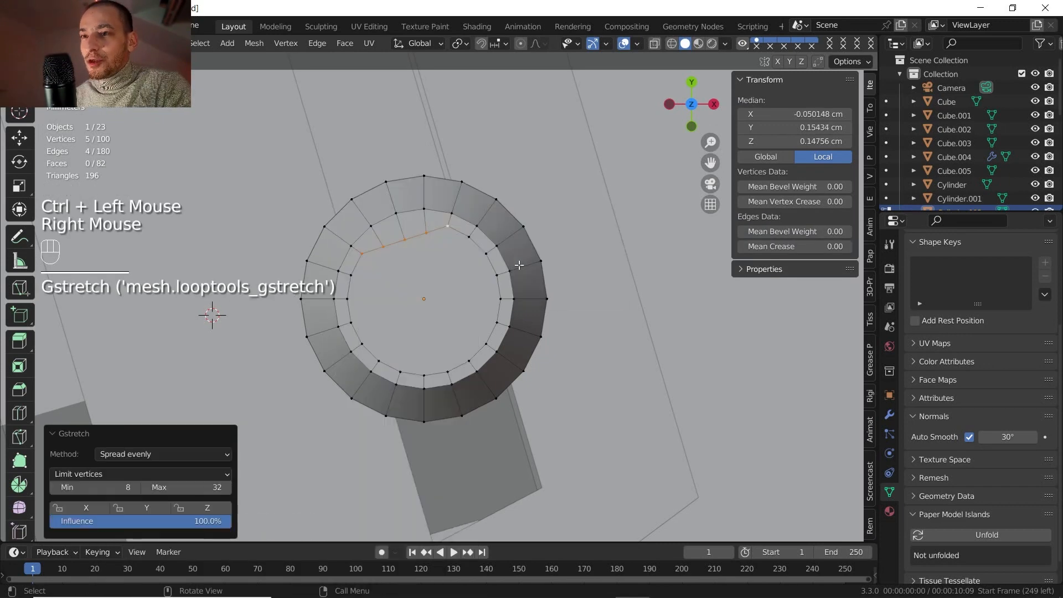
Straighten the adjoining five-vertex path on the upper-right of the inner loop with LoopTools Gstretch.
left_click(448, 225)
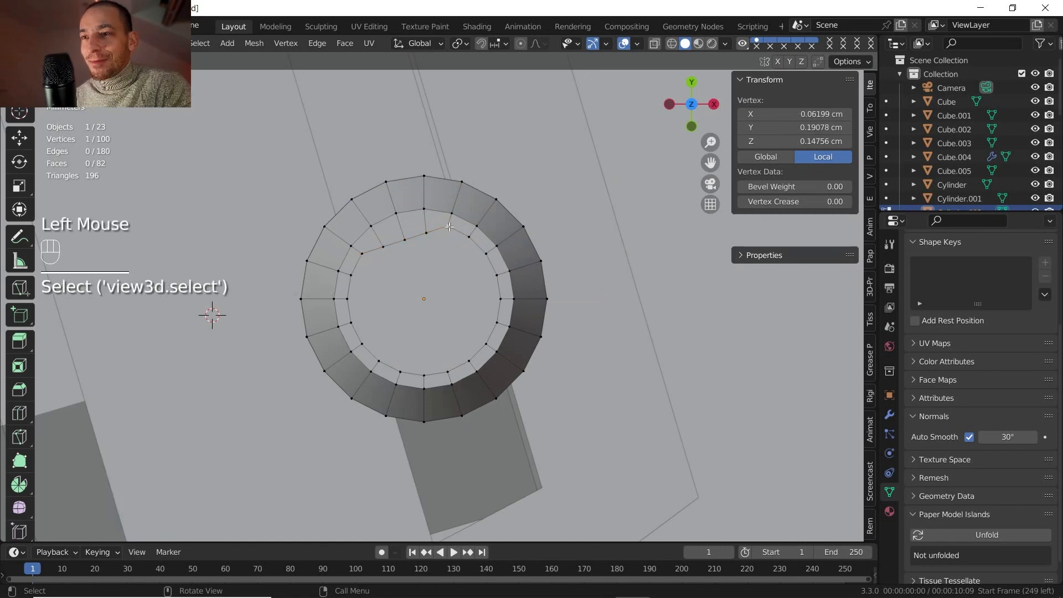
left_click(499, 318, "shift")
right_click(469, 297)
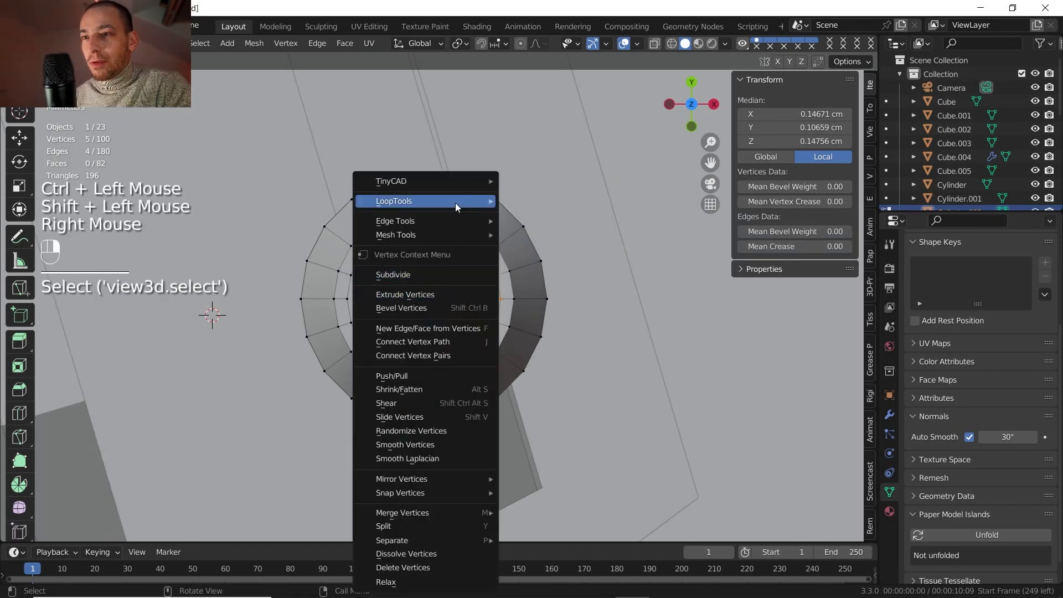
mouse_move(456, 203)
left_click(566, 258)
Straighten the five-vertex path on the lower-right of the inner loop with LoopTools Gstretch.
left_click(505, 302)
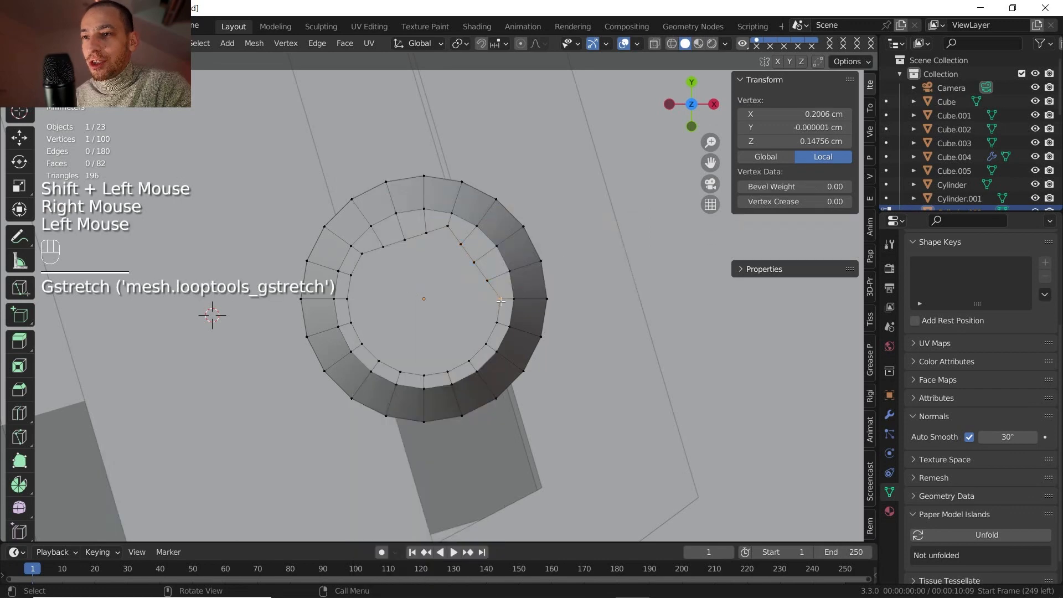
left_click(427, 374, "ctrl")
left_click(426, 375, "shift")
right_click(475, 327)
mouse_move(455, 203)
left_click(554, 257)
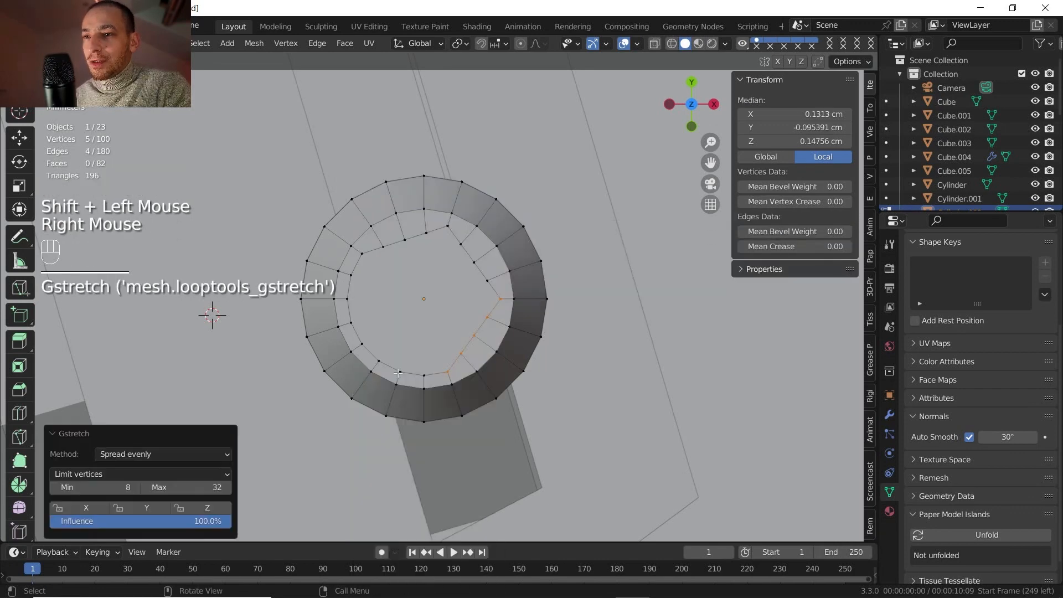
Straighten the remaining lower-left and left five-vertex paths with LoopTools Gstretch to complete the pentagon outline.
left_click(447, 371)
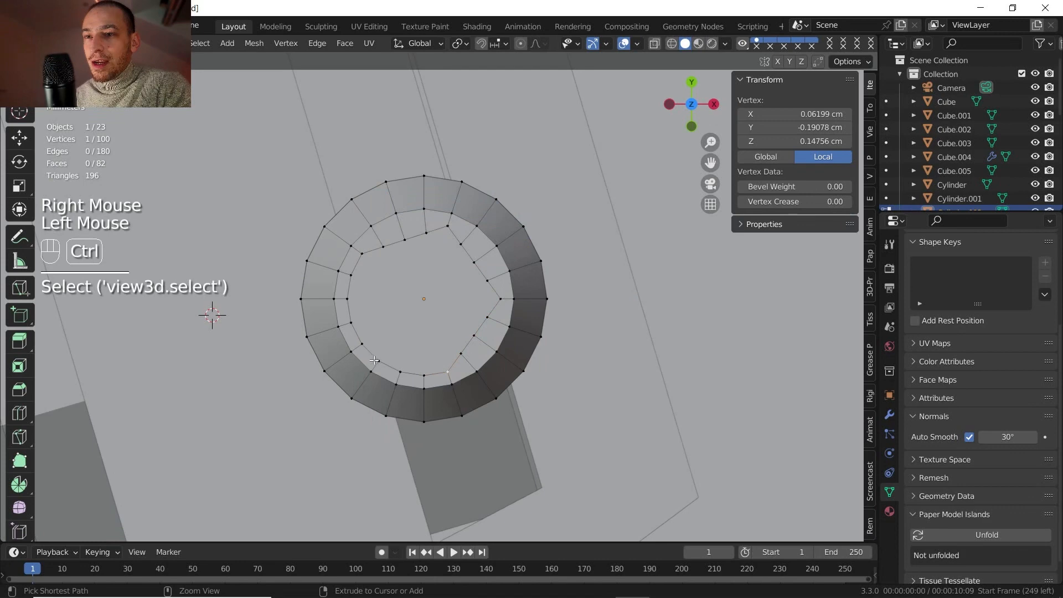
left_click(358, 259, "ctrl")
right_click(382, 206)
mouse_move(411, 205)
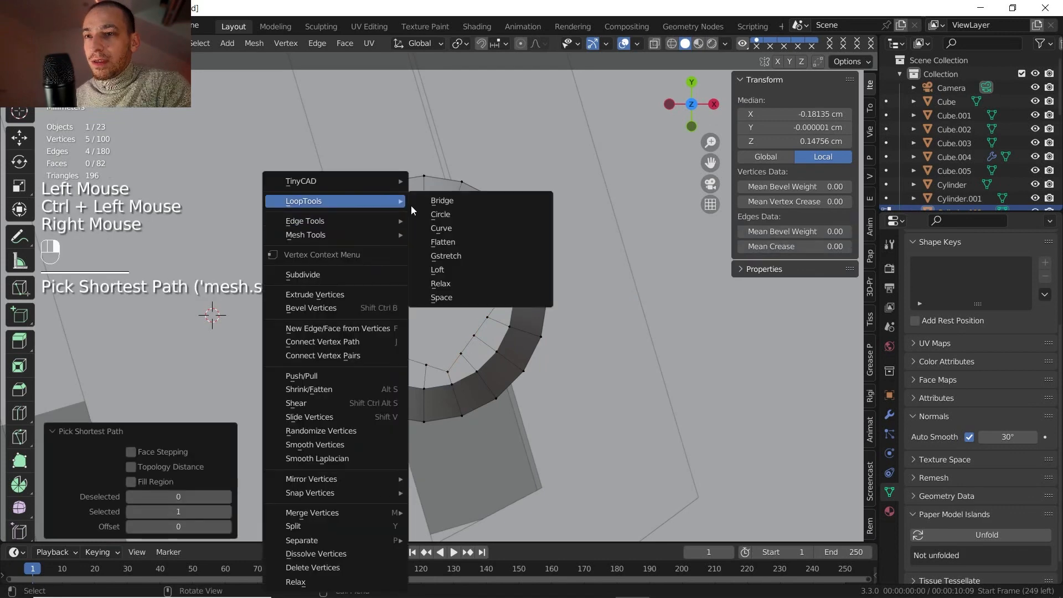
left_click(453, 257)
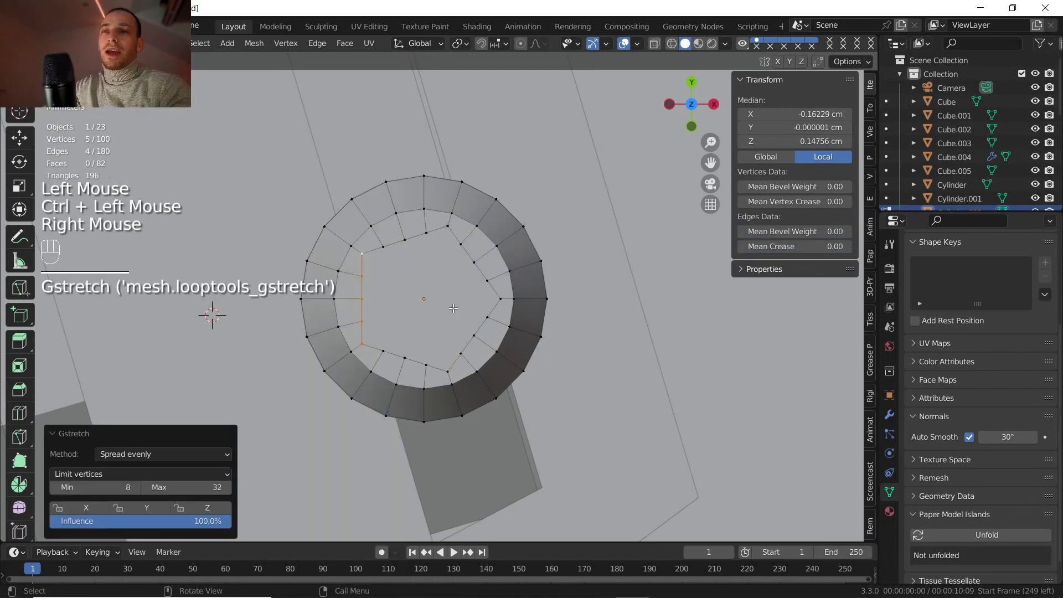
Extrude the pentagonal face down into the screw head to form a socket, and return to Object Mode.
middle_click_drag(415, 314, 452, 325)
key("3")
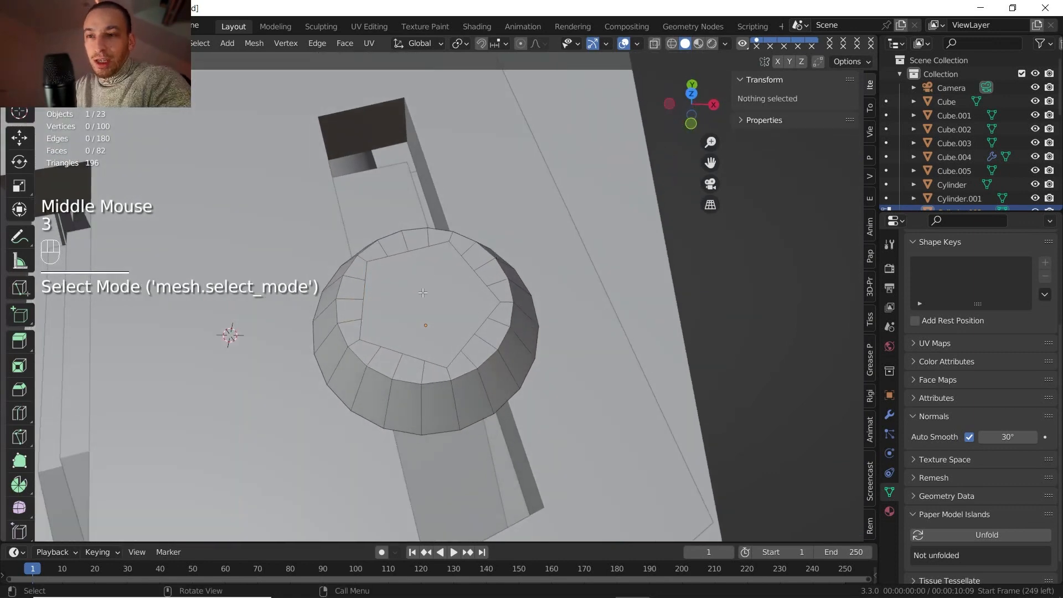
left_click(451, 325)
key("e")
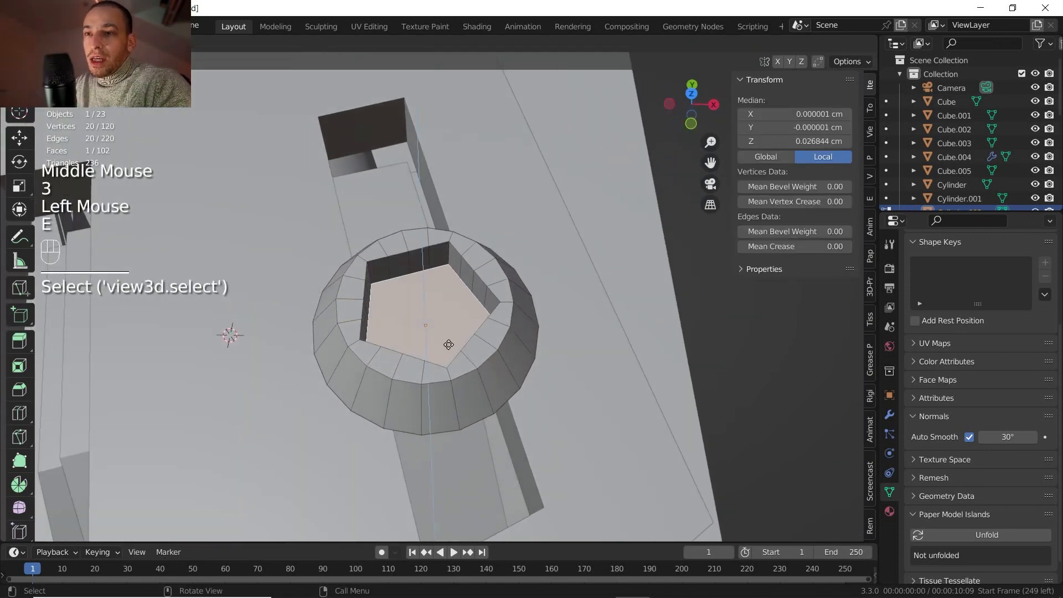
left_click(447, 339)
middle_click_drag(448, 338, 377, 265)
key("Tab")
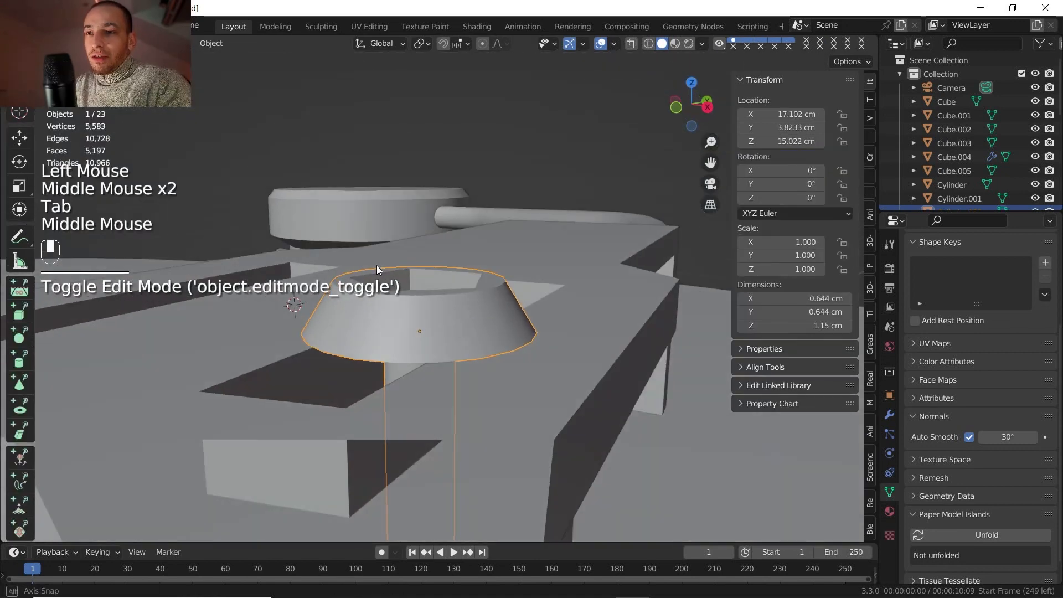
Duplicate the screw in top view and place the copy over the plate's other slot, about -1.05 cm in X and -0.32 cm in Y.
scroll(400, 305, "down", 3)
middle_click_drag(400, 304, 451, 341)
scroll(410, 347, "down", 2)
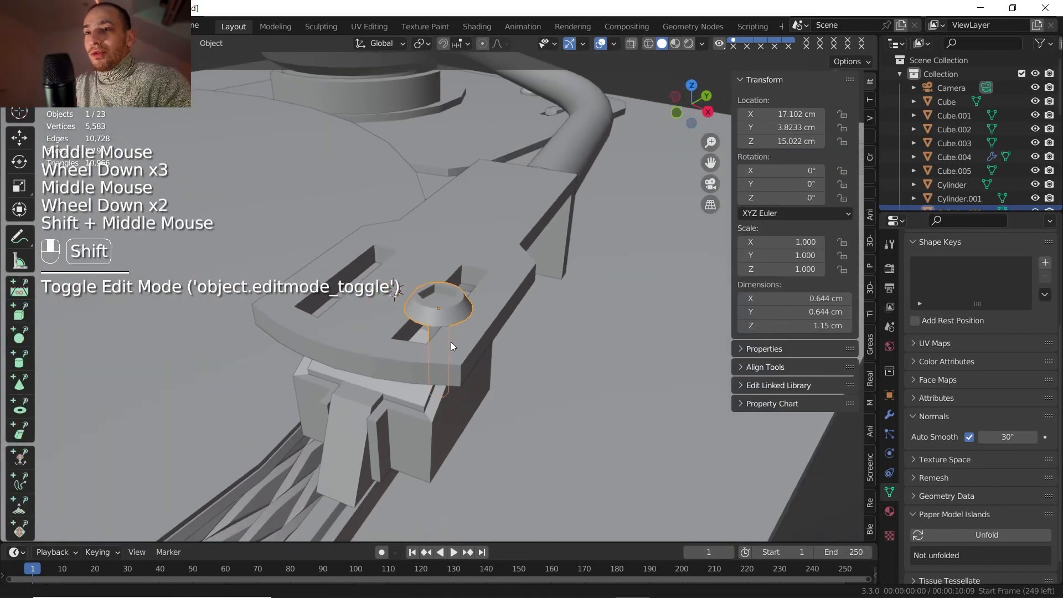
left_click(691, 83)
scroll(513, 265, "up", 2)
key("shift+d")
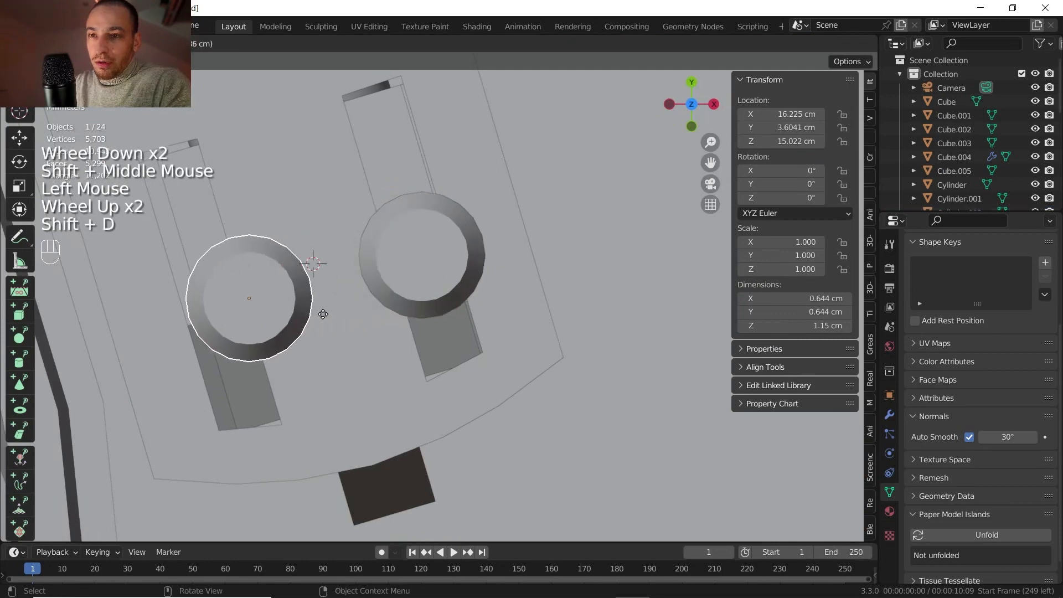
left_click(301, 333)
Shift the duplicated screw about 0.055 cm along X to line it up with its slot.
scroll(300, 334, "down", 2)
middle_click_drag(301, 334, 521, 242)
scroll(465, 349, "down", 1)
scroll(465, 349, "down", 2)
scroll(526, 286, "up", 5)
middle_click_drag(506, 292, 529, 295, "shift")
middle_click_drag(529, 295, 547, 295)
key("g")
key("x")
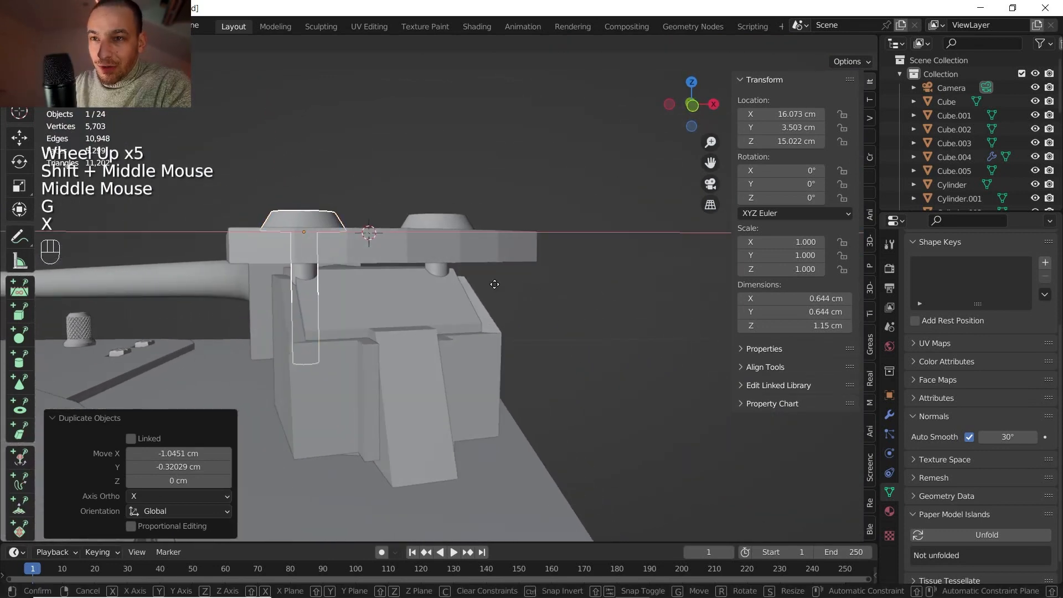
left_click(499, 284)
middle_click_drag(500, 284, 480, 332)
scroll(417, 301, "down", 1)
middle_click_drag(480, 332, 367, 304)
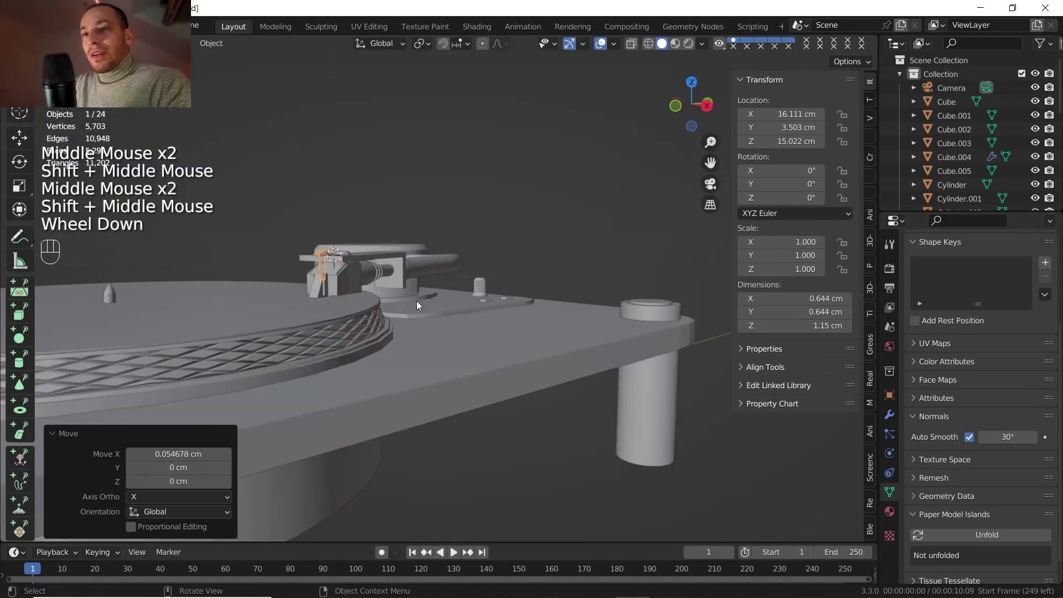
scroll(364, 304, "down", 1, "shift")
middle_click_drag(360, 305, 453, 299, "shift")
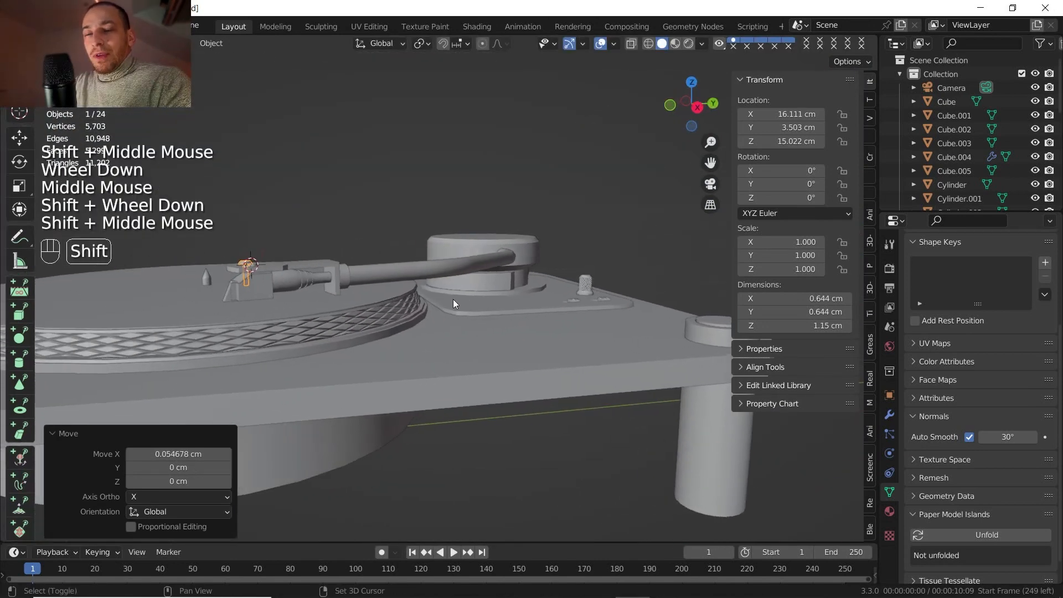
scroll(459, 302, "up", 2)
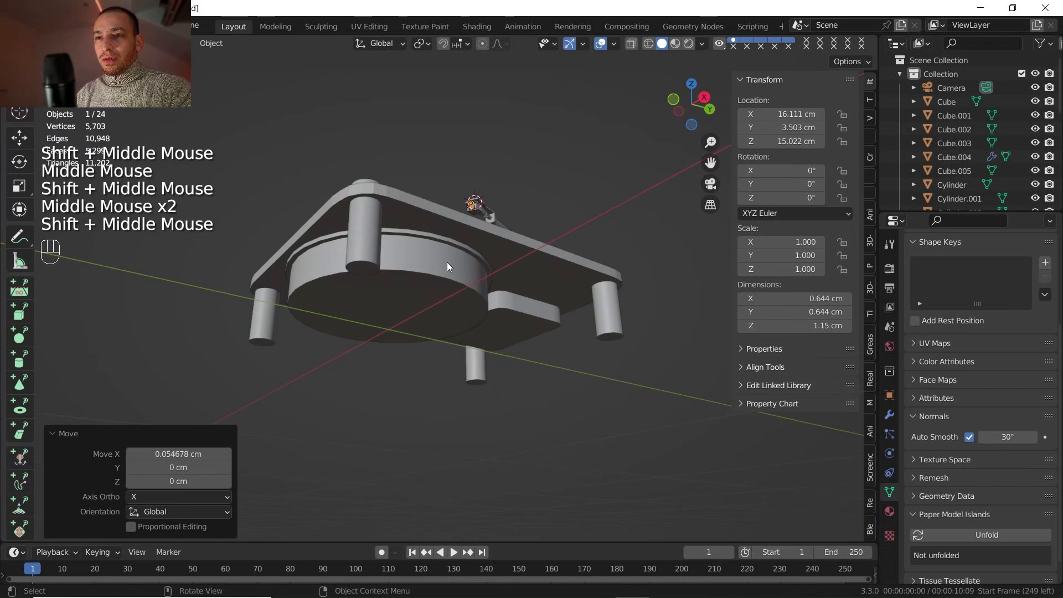
Add one loop cut around the side wall of the platter's lower drum, slid toward the bottom edge with factor about 0.562.
scroll(411, 238, "up", 2)
middle_click_drag(447, 261, 340, 266)
scroll(373, 248, "up", 1)
left_click(382, 247)
key("Tab")
scroll(335, 259, "up", 1)
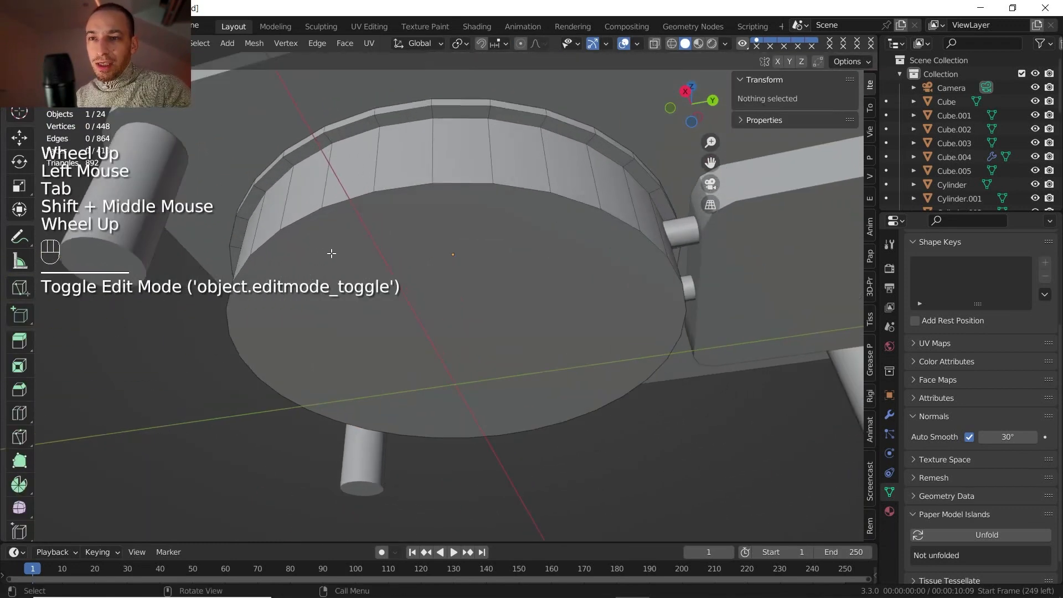
left_click(303, 219)
key("ctrl+r")
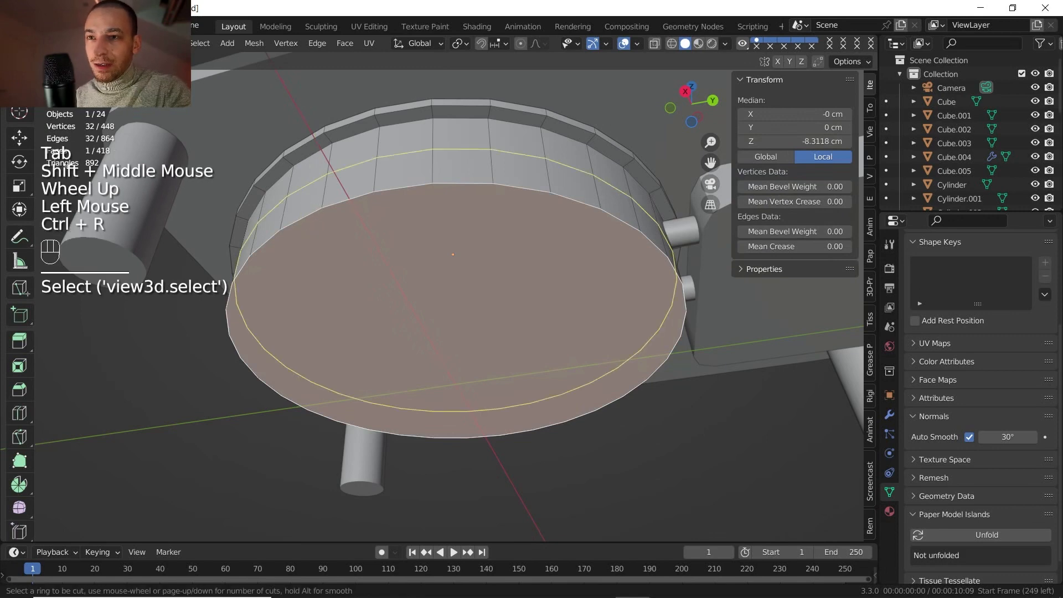
left_click(325, 215)
left_click(326, 217)
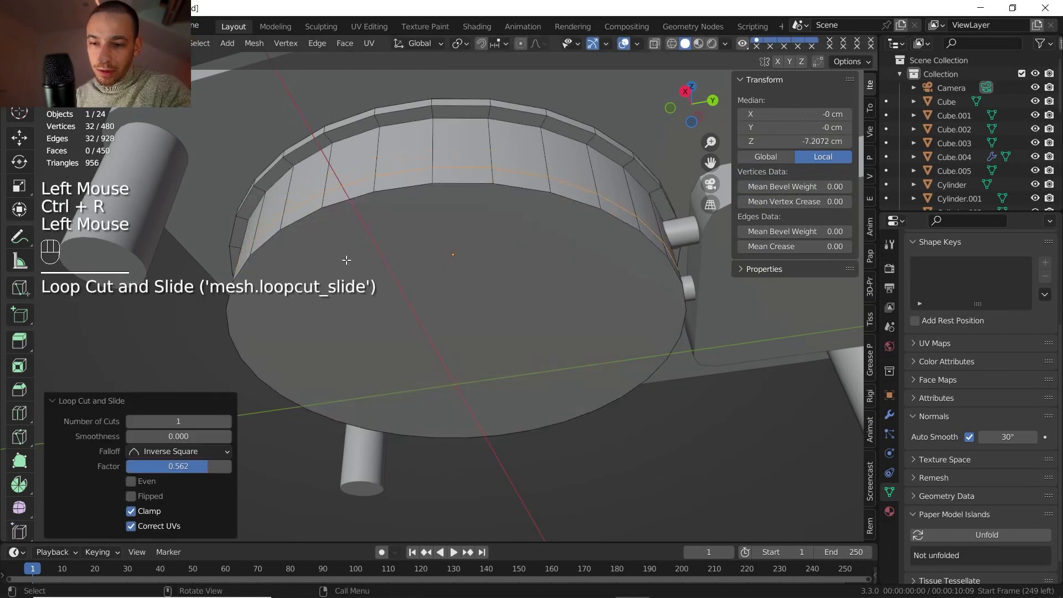
Inset the drum's bottom face by about 0.859 cm.
key("3")
left_click(410, 279)
key("i")
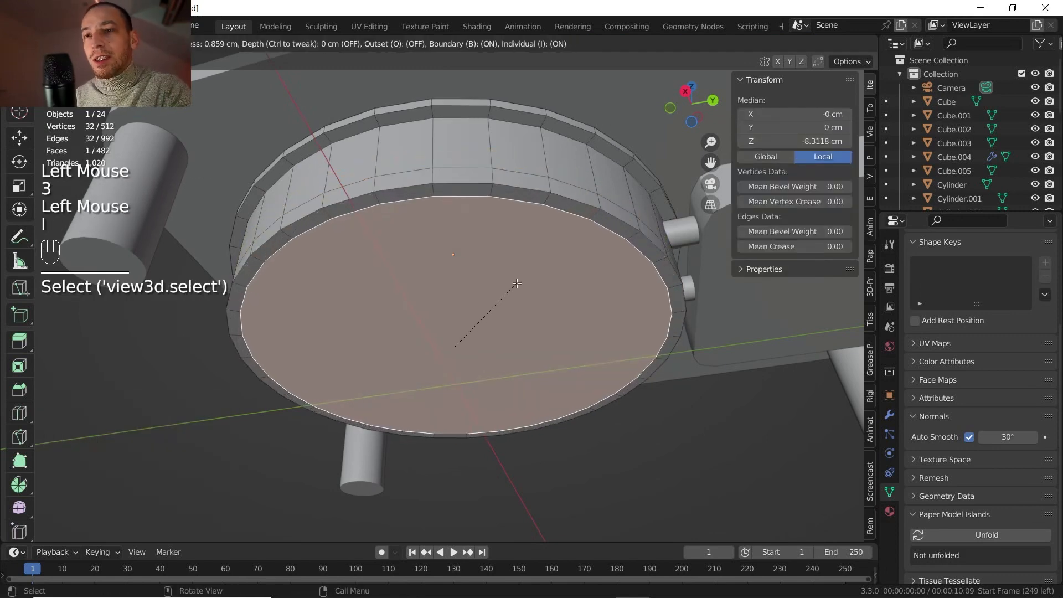
left_click(517, 283)
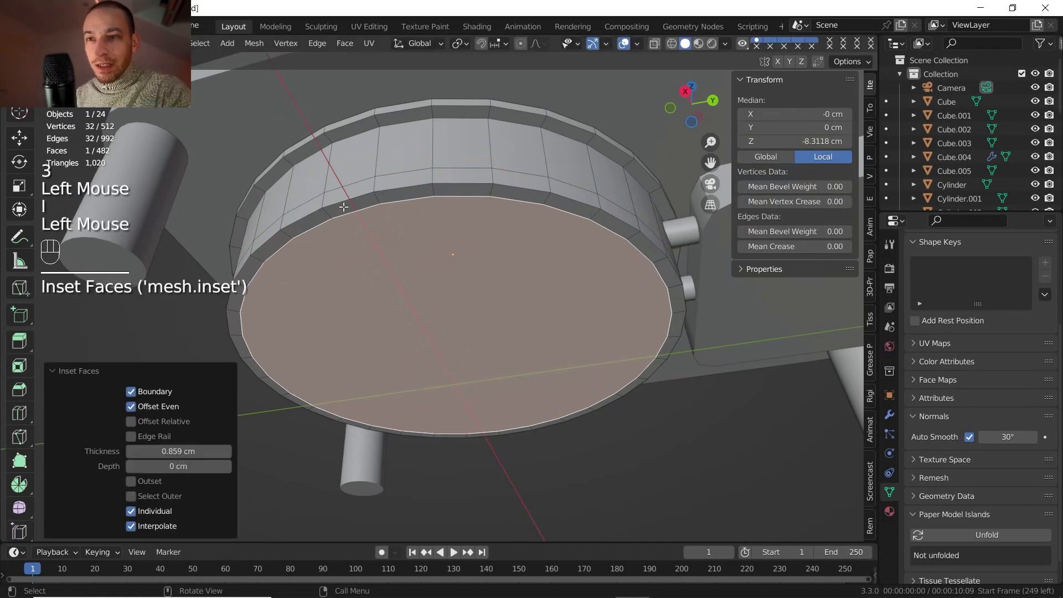
Move the outer bottom edge loop of the drum up about 1.06 cm along Z.
key("2")
left_click(360, 232, "alt")
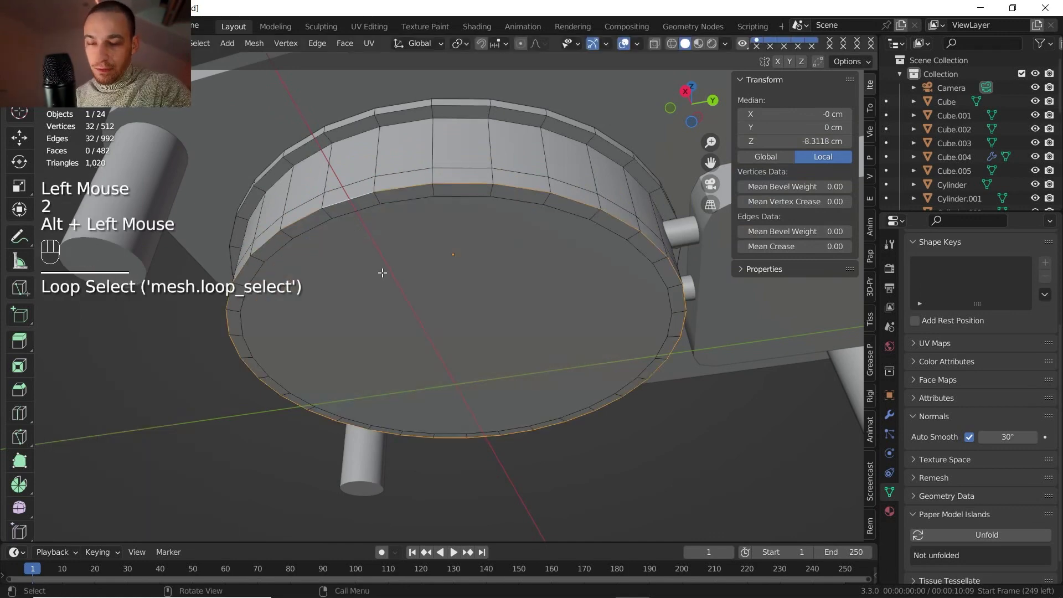
key("g")
key("z")
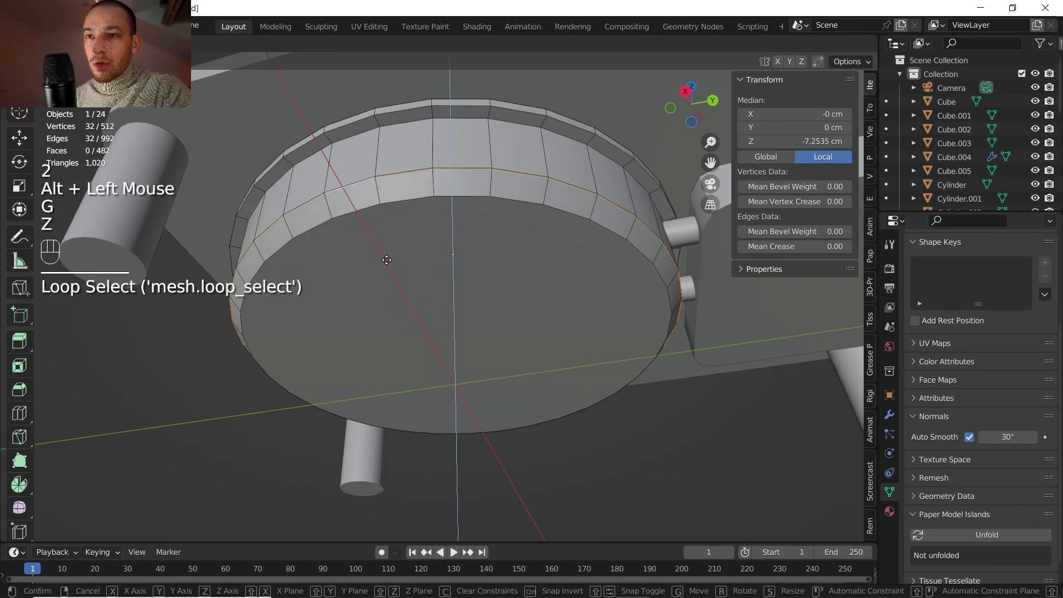
left_click(386, 260)
Scale the raised edge loop inward by about 0.955 and again by 0.986 in bottom view, and return to Object Mode.
key("s")
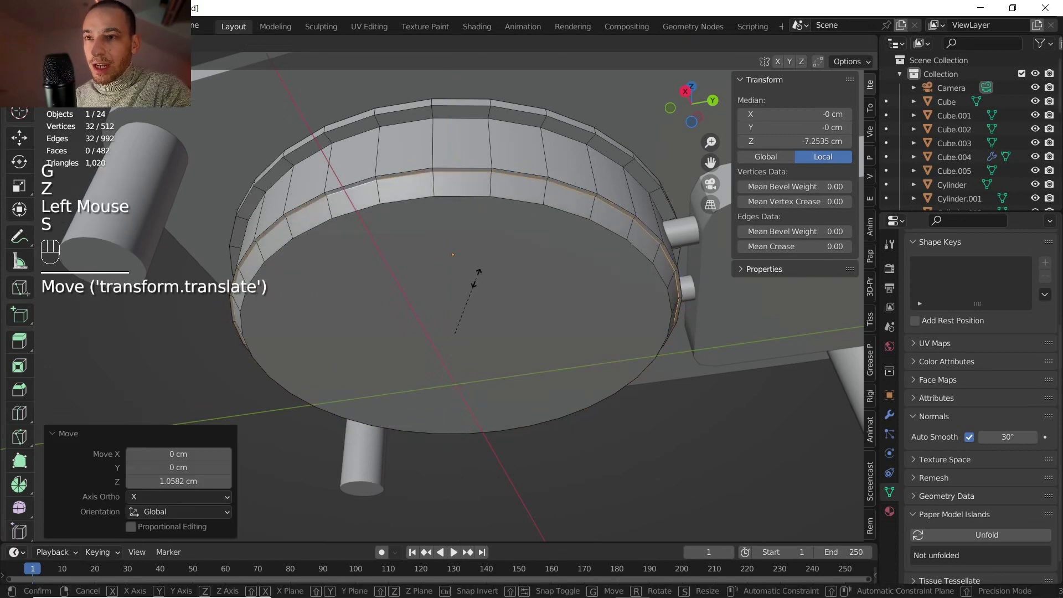
left_click(465, 277, "shift")
left_click(692, 123)
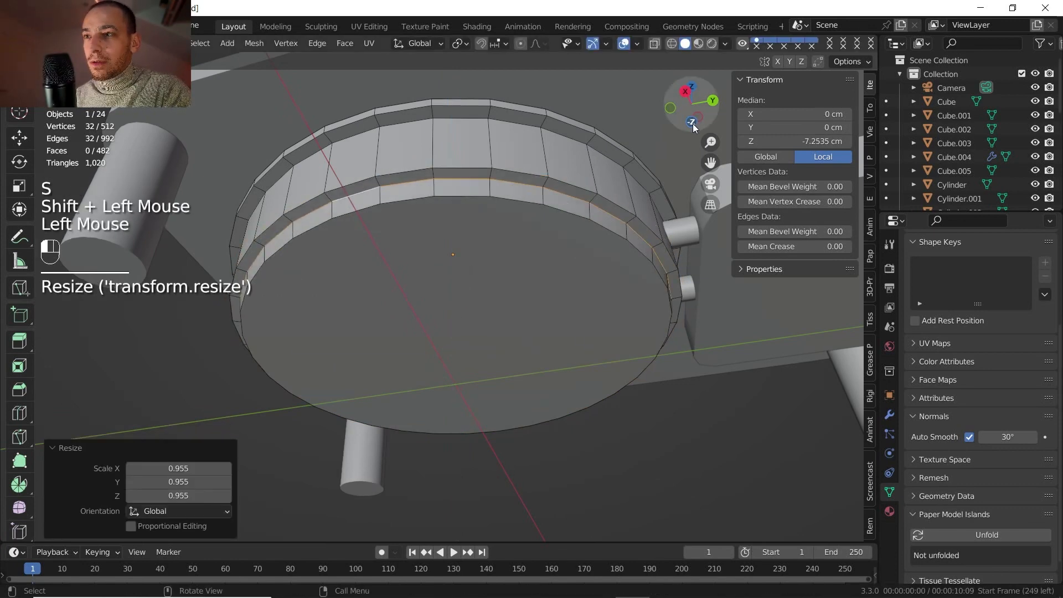
middle_click_drag(520, 224, 557, 336, "shift")
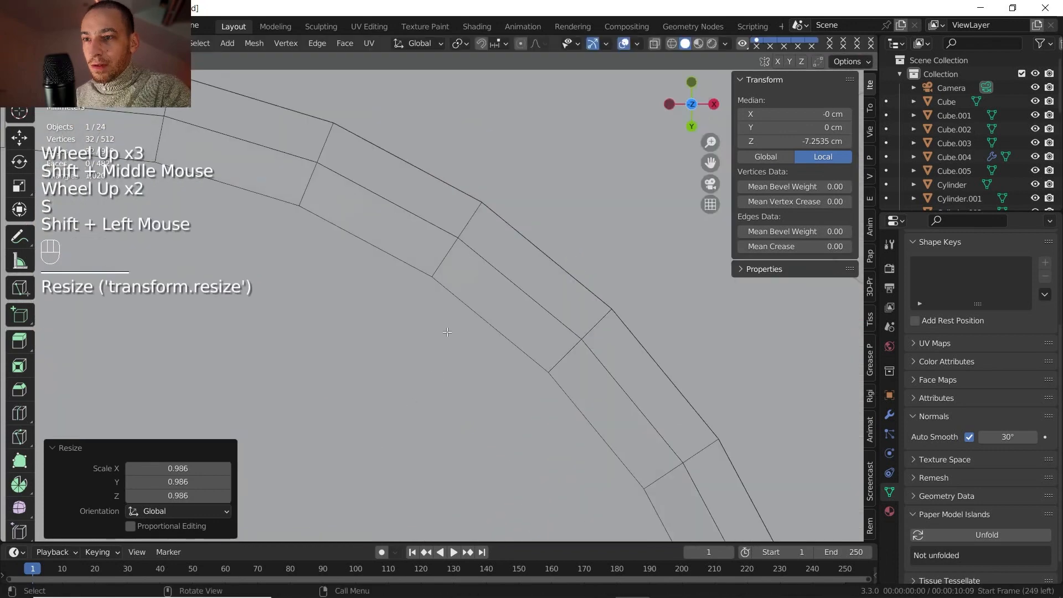
scroll(387, 487, "down", 4)
middle_click_drag(387, 487, 393, 337)
key("Tab")
scroll(421, 316, "down", 2)
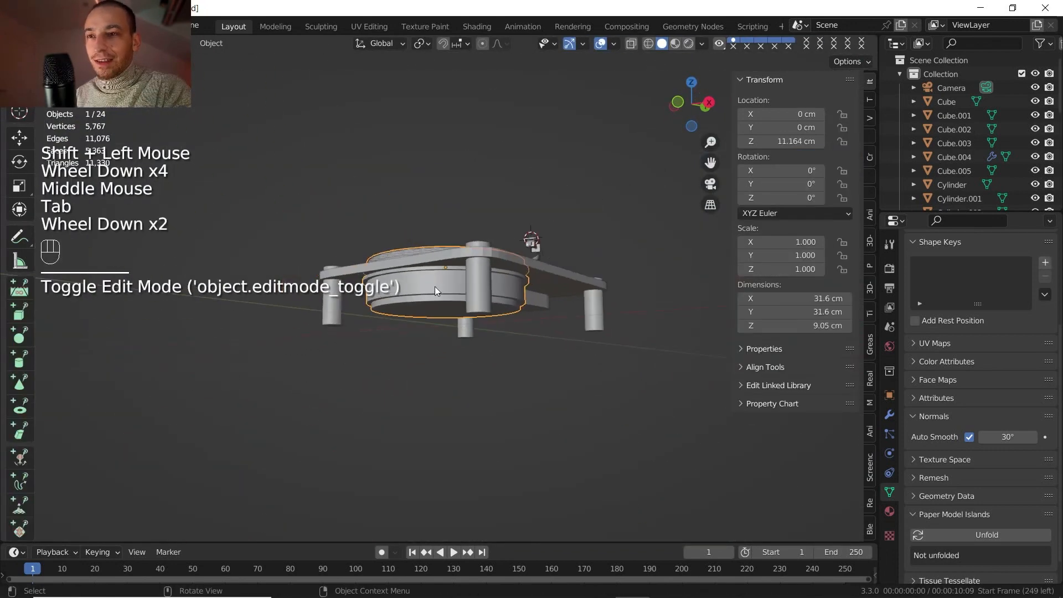
middle_click_drag(434, 287, 450, 297)
scroll(449, 297, "up", 1)
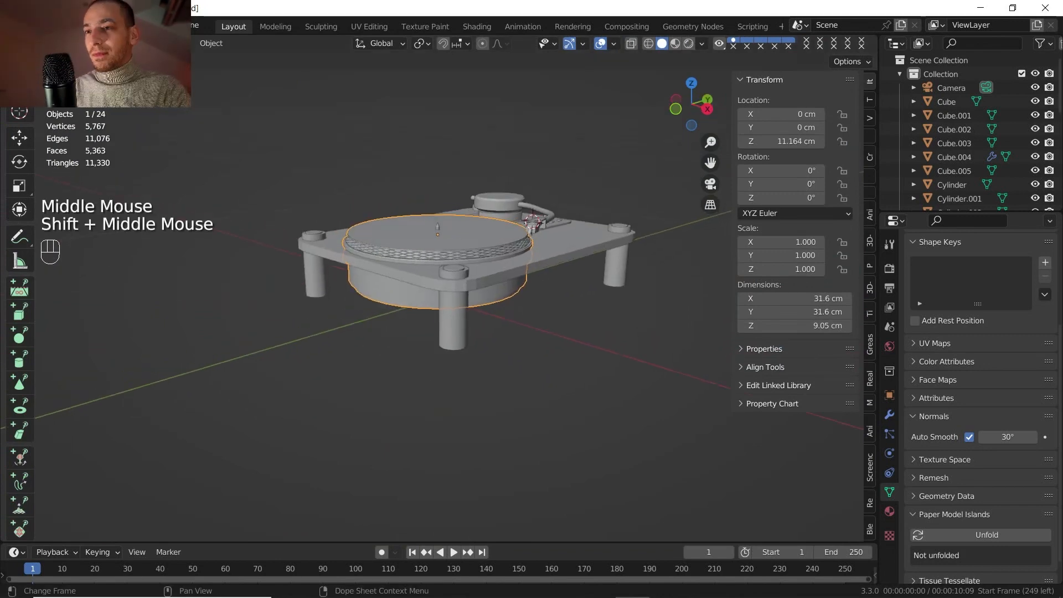
mouse_move(630, 595)
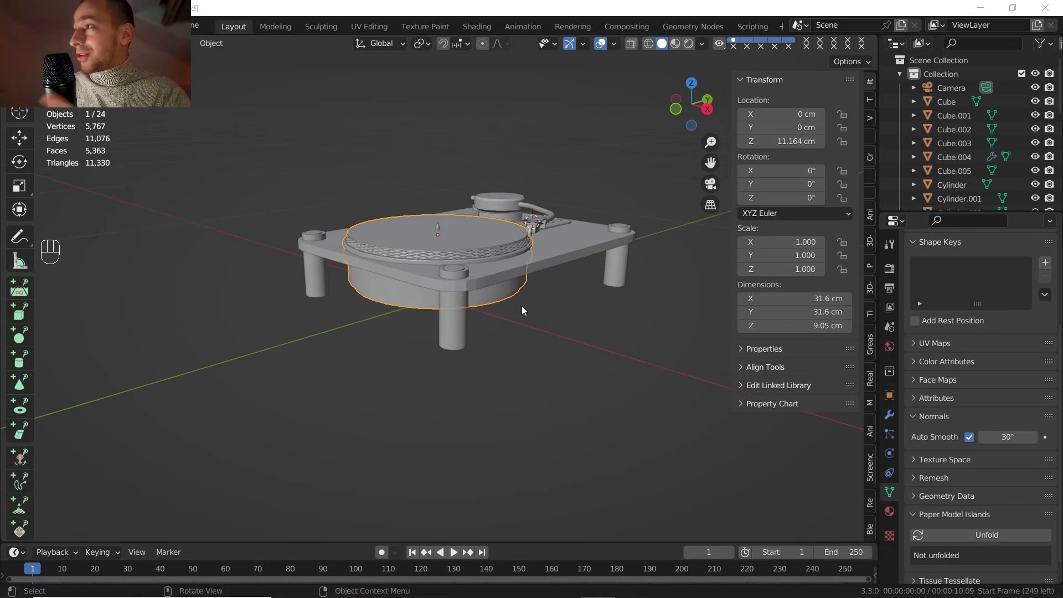
mouse_move(532, 594)
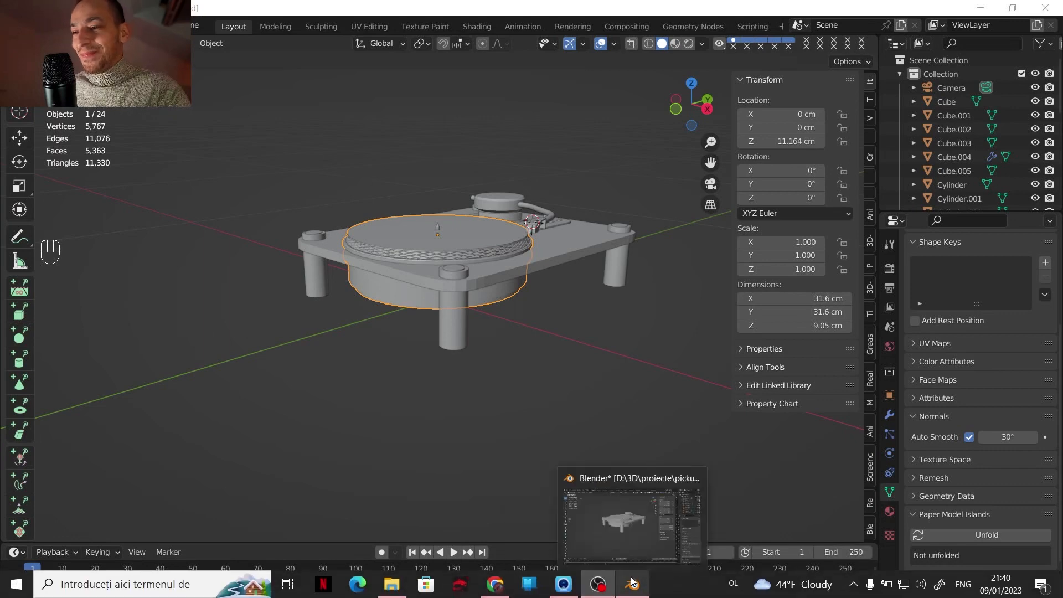
Edit the cylindrical collar behind the headshell block and inset its end face around the tonearm tube by about 0.065 cm.
middle_click_drag(367, 271, 391, 284, "shift")
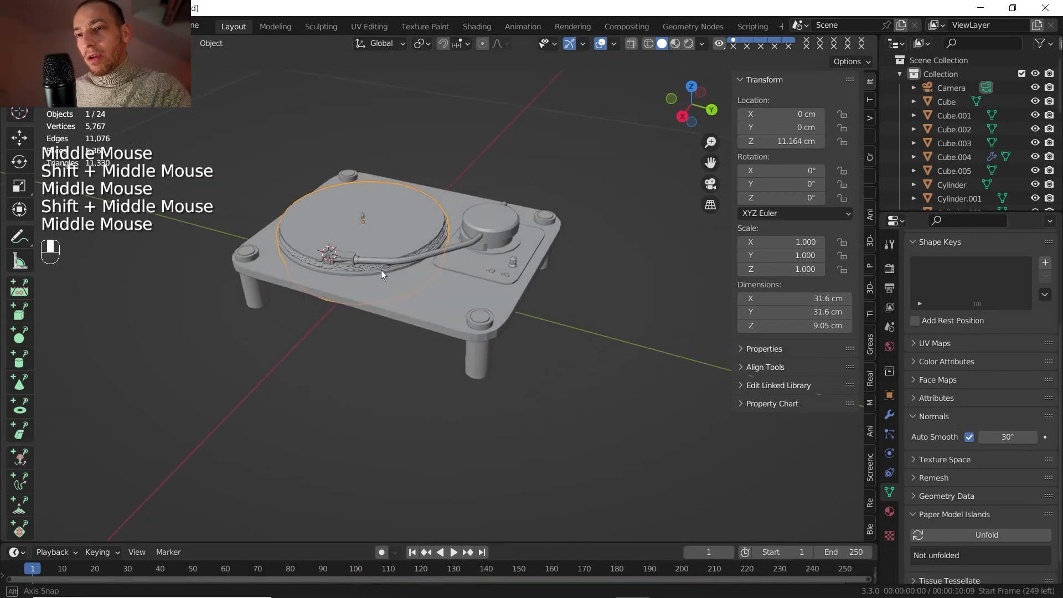
scroll(473, 271, "up", 2)
scroll(473, 270, "up", 2)
middle_click_drag(473, 270, 486, 232, "shift")
left_click(150, 151)
middle_click_drag(149, 151, 316, 206)
scroll(340, 235, "up", 3)
middle_click_drag(315, 206, 377, 256, "shift")
left_click(317, 217)
middle_click_drag(317, 217, 343, 237, "shift")
scroll(373, 274, "up", 3)
key("Tab")
left_click(343, 236)
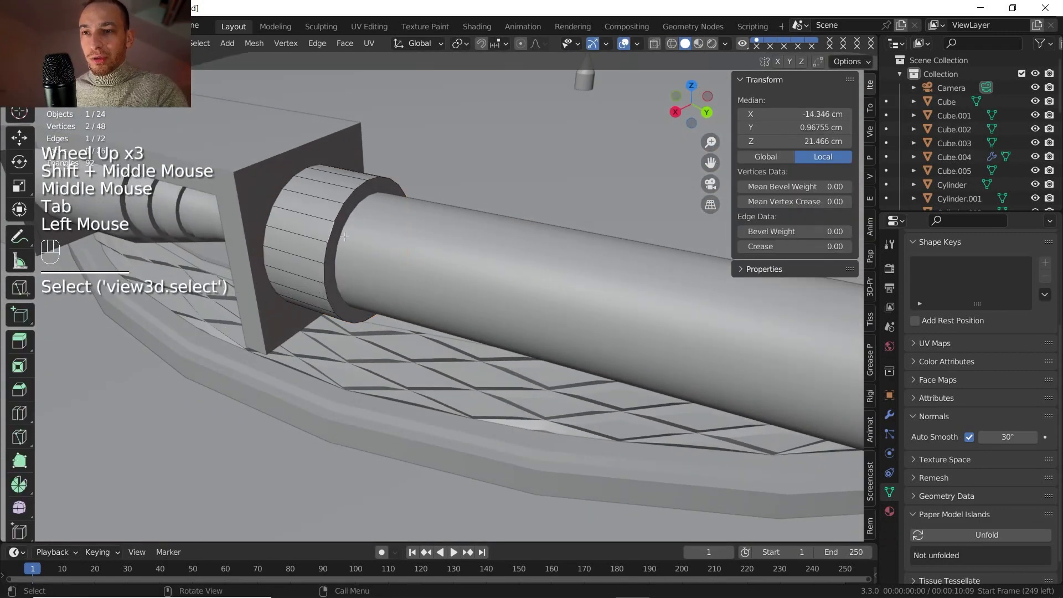
key("3")
left_click(345, 238)
key("i")
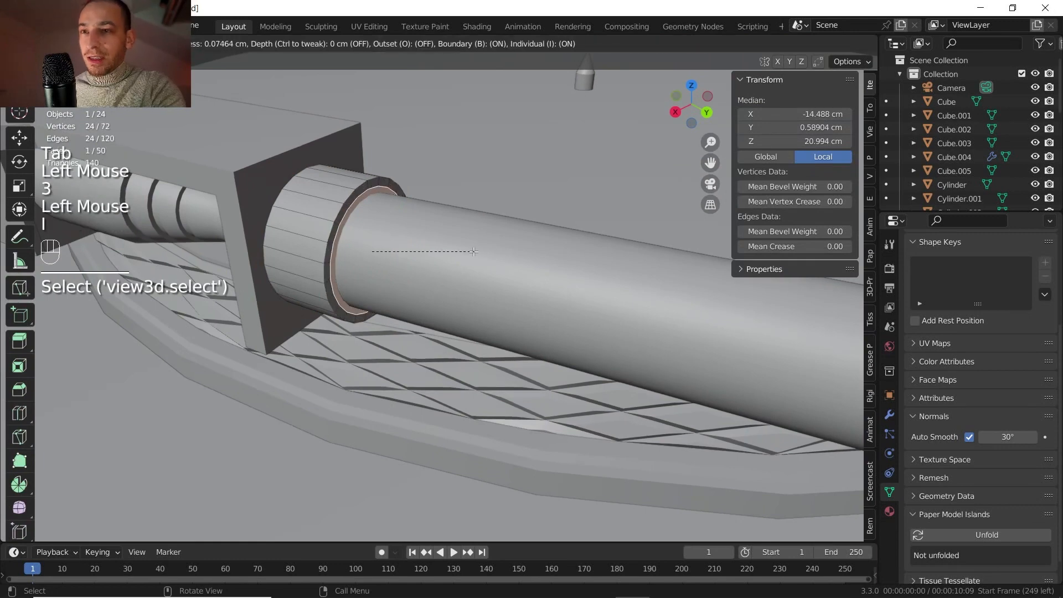
left_click(486, 254)
Extrude the inset collar face about 1.05 cm along the tonearm tube.
key("e")
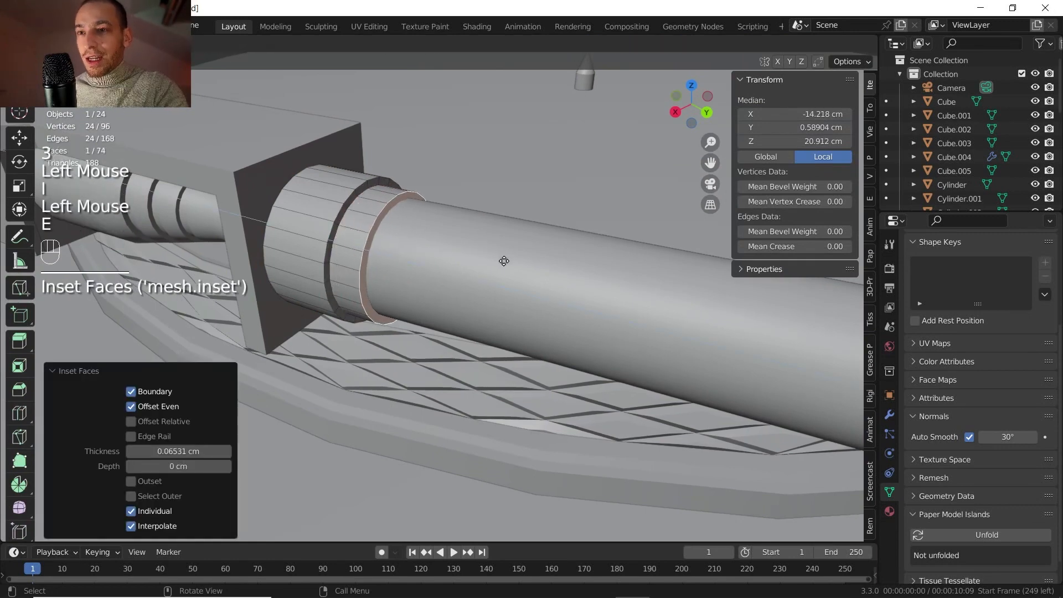
left_click(587, 274)
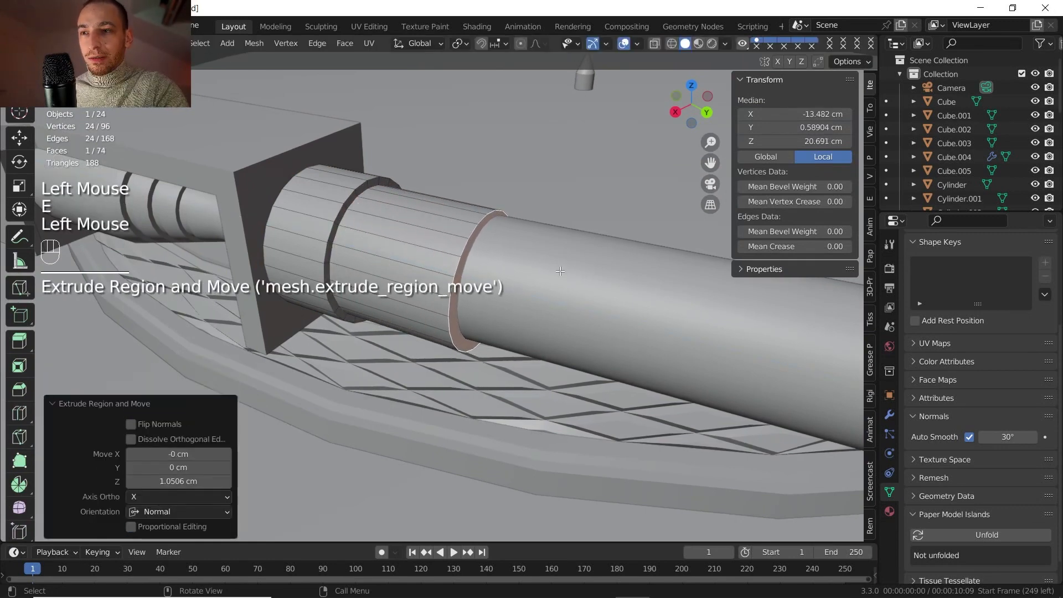
middle_click_drag(586, 273, 517, 279)
middle_click_drag(531, 253, 375, 307, "shift")
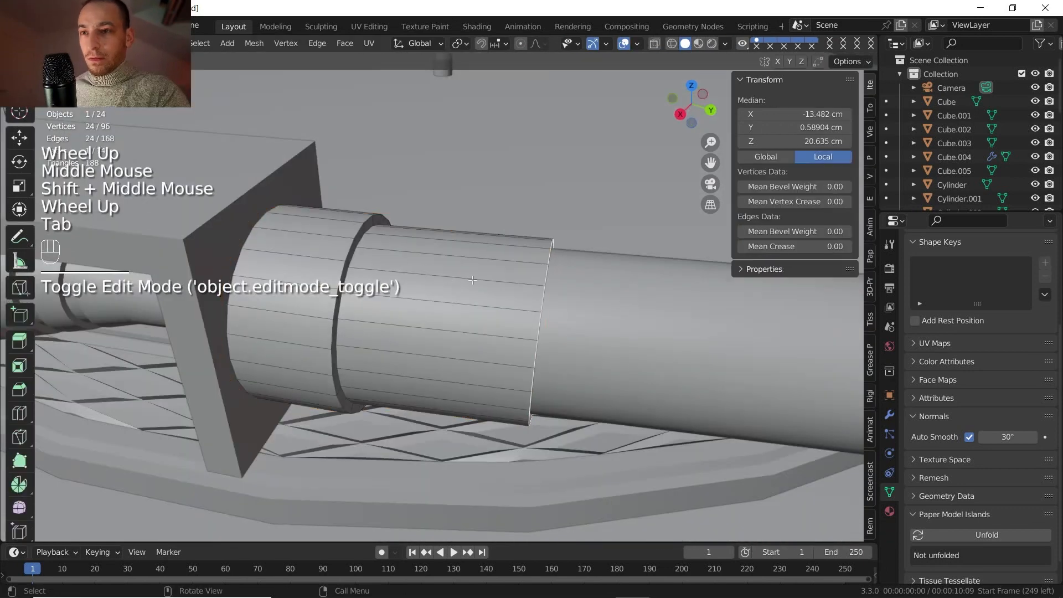
Add a centred loop cut to the collar's wider section and bevel it to a width of about 0.22 cm.
scroll(410, 278, "down", 1)
middle_click_drag(410, 278, 361, 286)
key("ctrl+r")
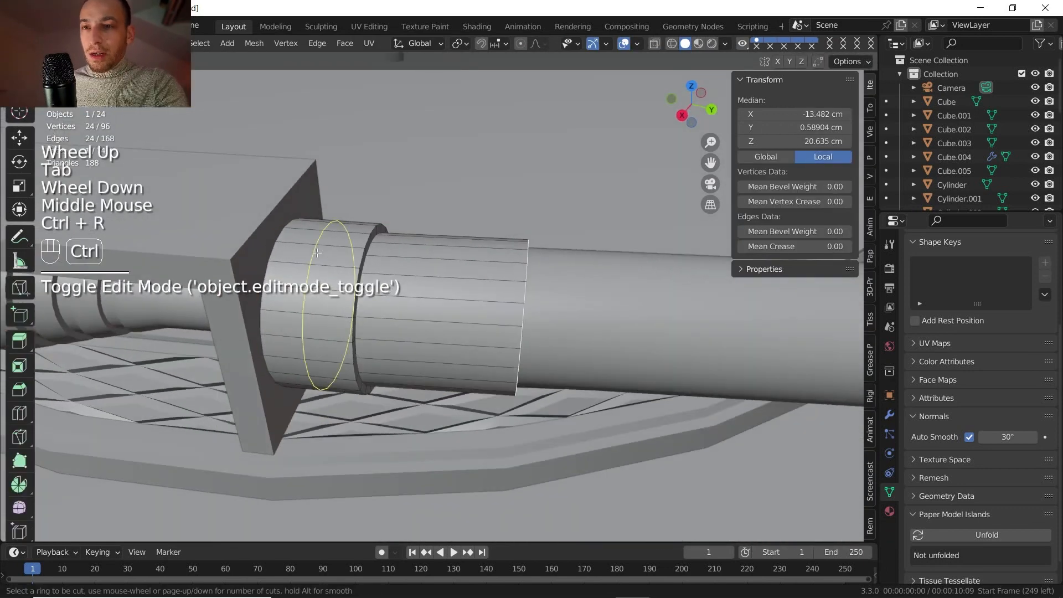
right_click(312, 256)
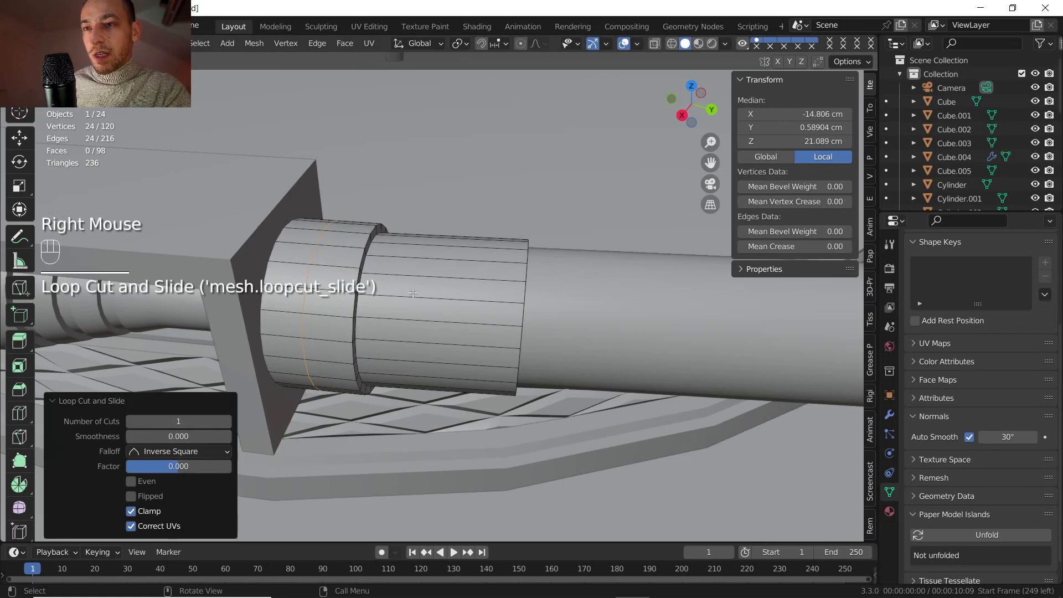
key("ctrl+b")
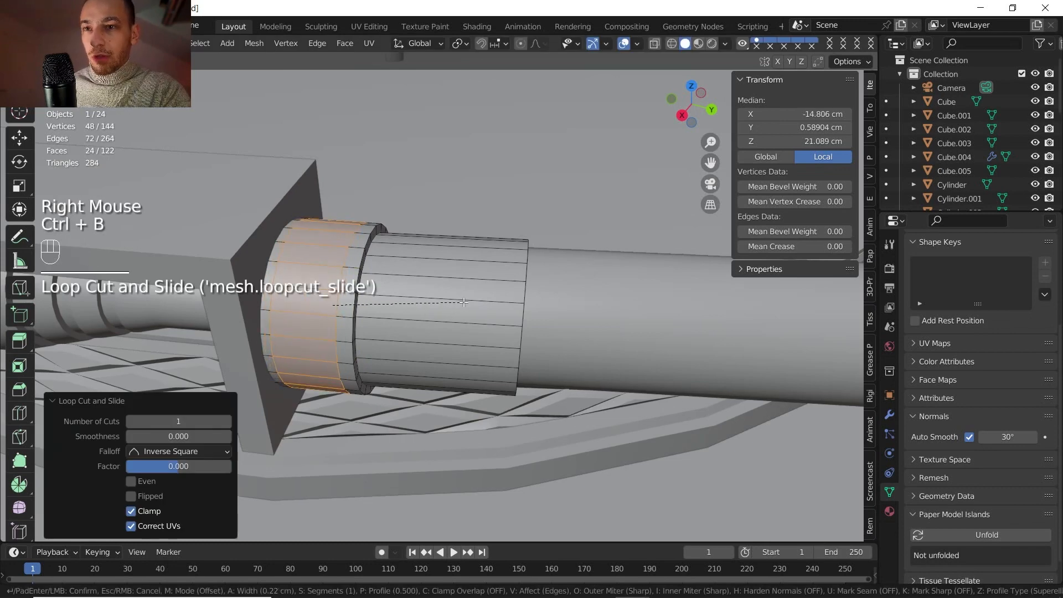
left_click(454, 302)
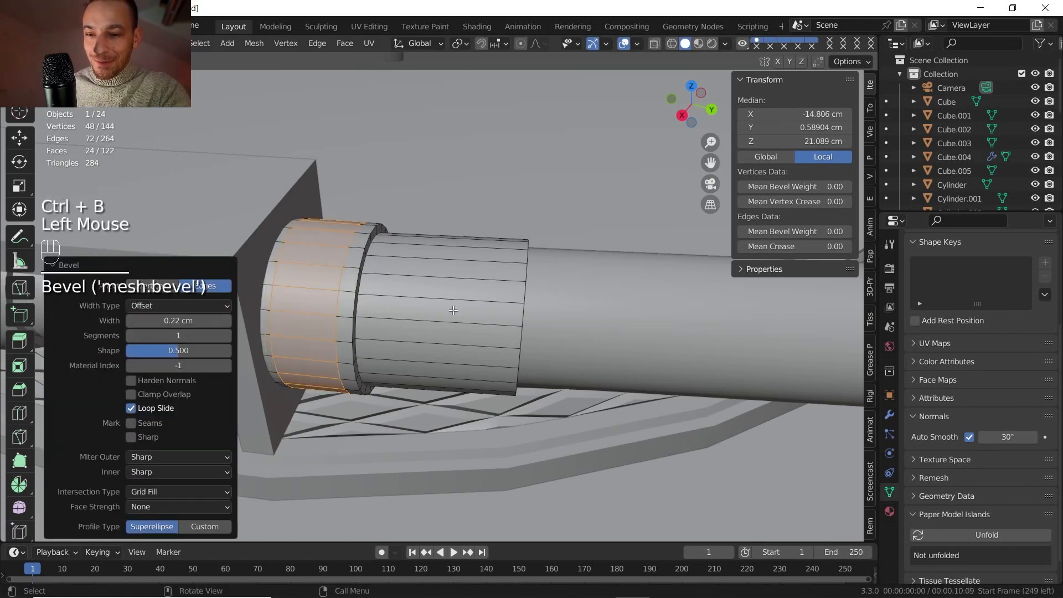
Add a centred loop cut to the collar's longer, narrower section and bevel it to a width of about 0.436 cm.
key("ctrl+r")
left_click(452, 285)
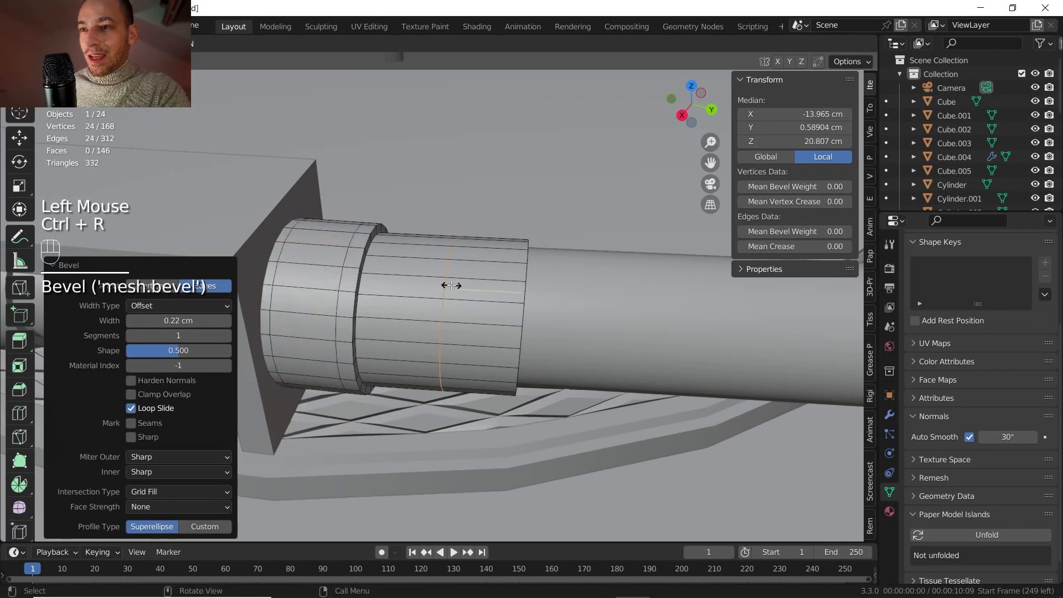
right_click(451, 285)
key("ctrl+b")
left_click(545, 293)
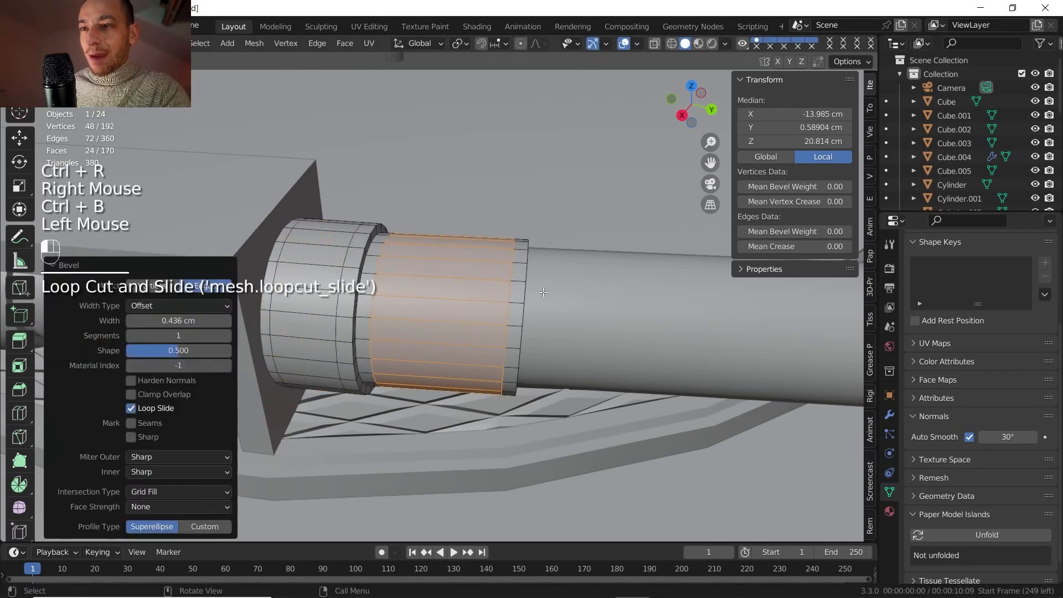
Try subdividing the central face bands of both collar sections with one cut.
middle_click_drag(545, 294, 460, 282, "shift")
key("3")
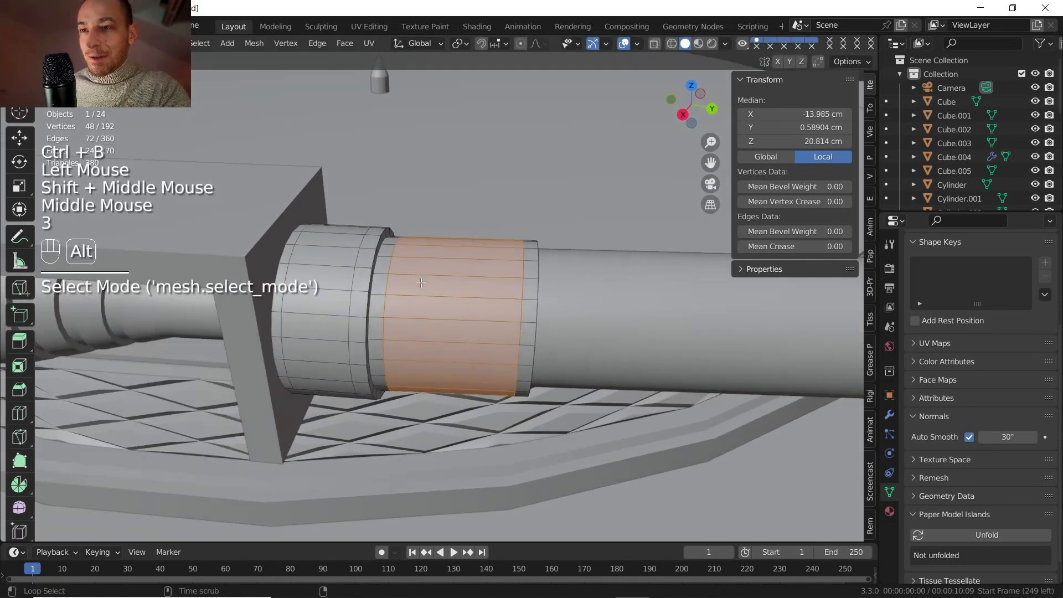
left_click(328, 282, "alt+shift")
right_click(557, 224)
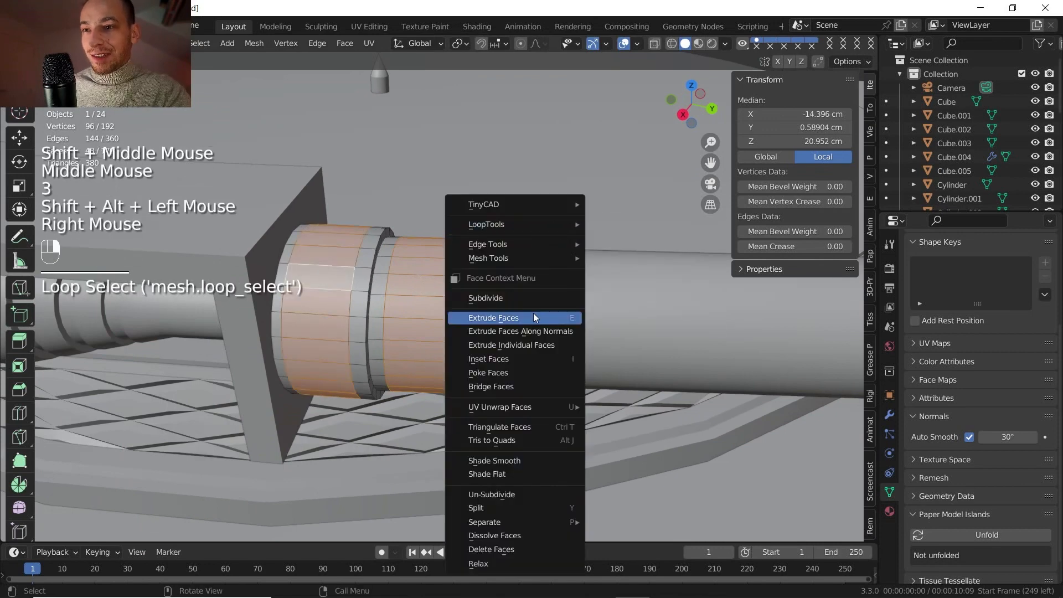
left_click(524, 298)
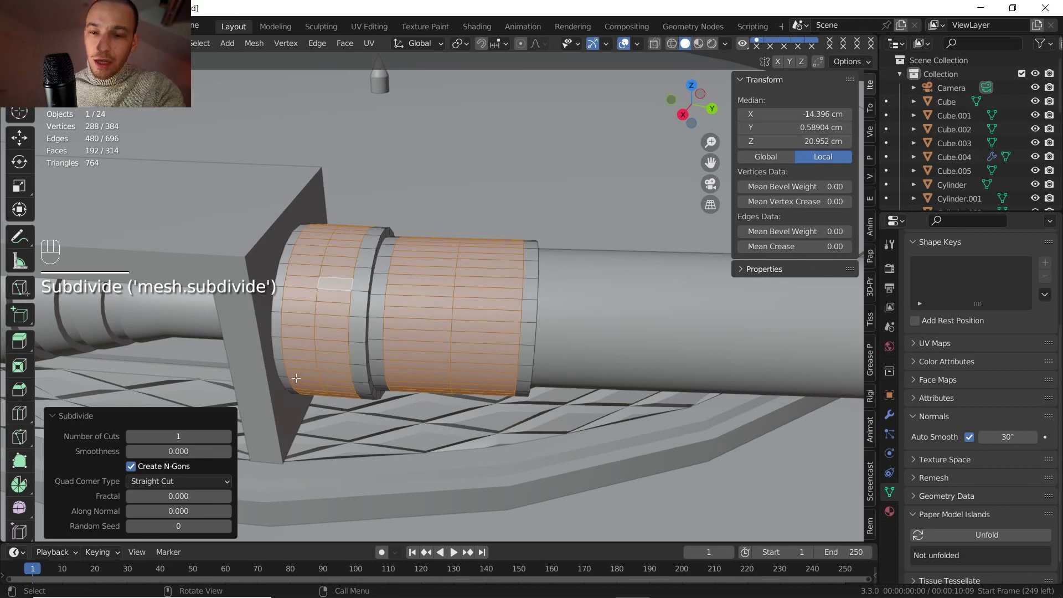
key("ctrl+z")
Add two centred loop cuts to the wider section's central band and six to the longer section's central band.
key("ctrl+r")
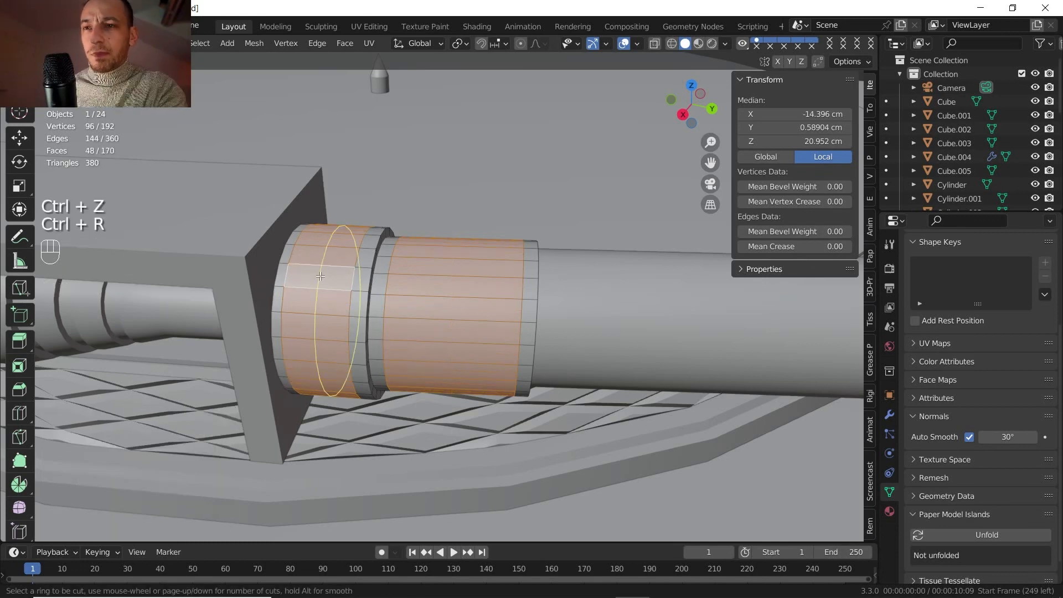
scroll(320, 276, "up", 1)
right_click(321, 276)
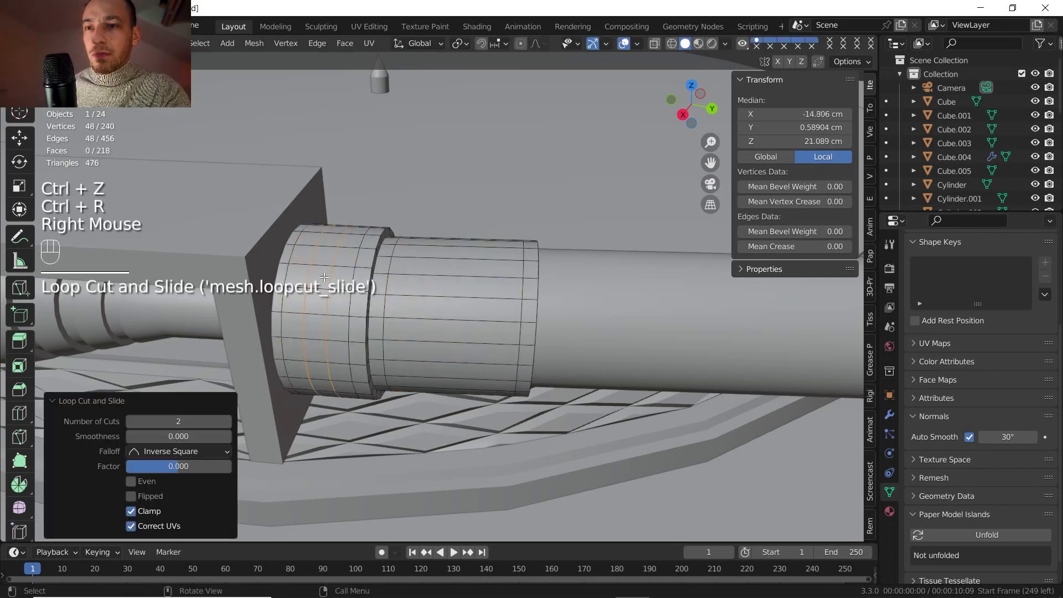
key("ctrl+r")
scroll(465, 299, "up", 5)
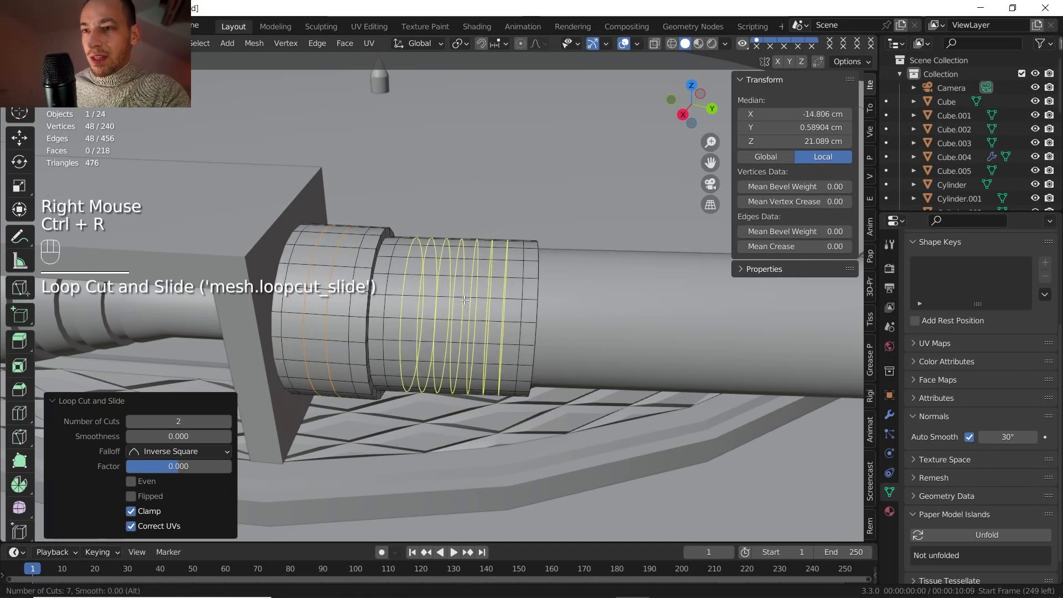
right_click(401, 295)
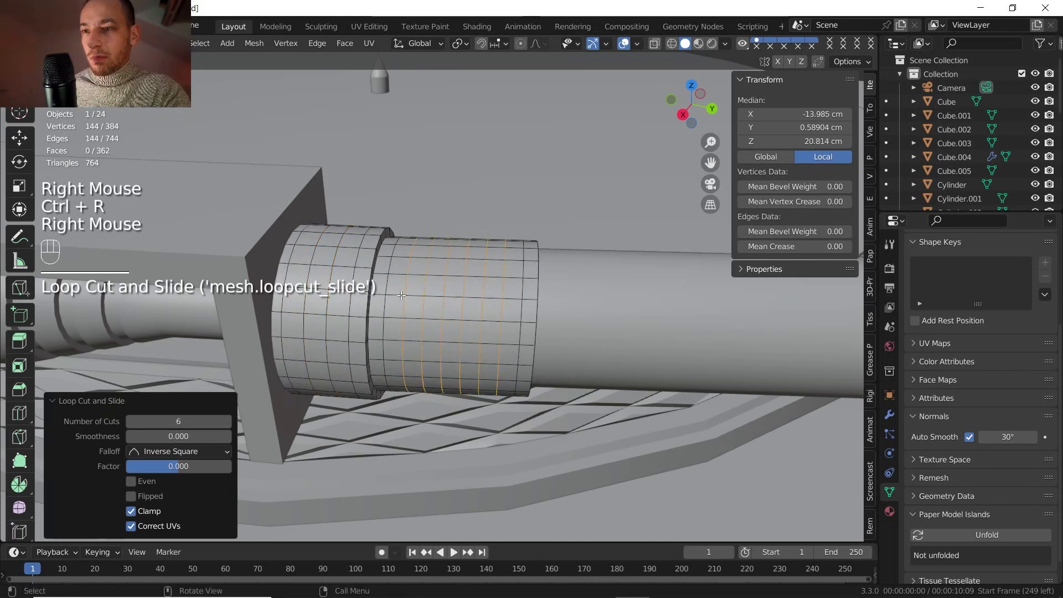
Subdivide the central face bands of both collar sections with one cut and un-subdivide them by one iteration into a diamond grid.
key("3")
left_click(316, 291, "alt")
left_click(314, 290, "alt+shift")
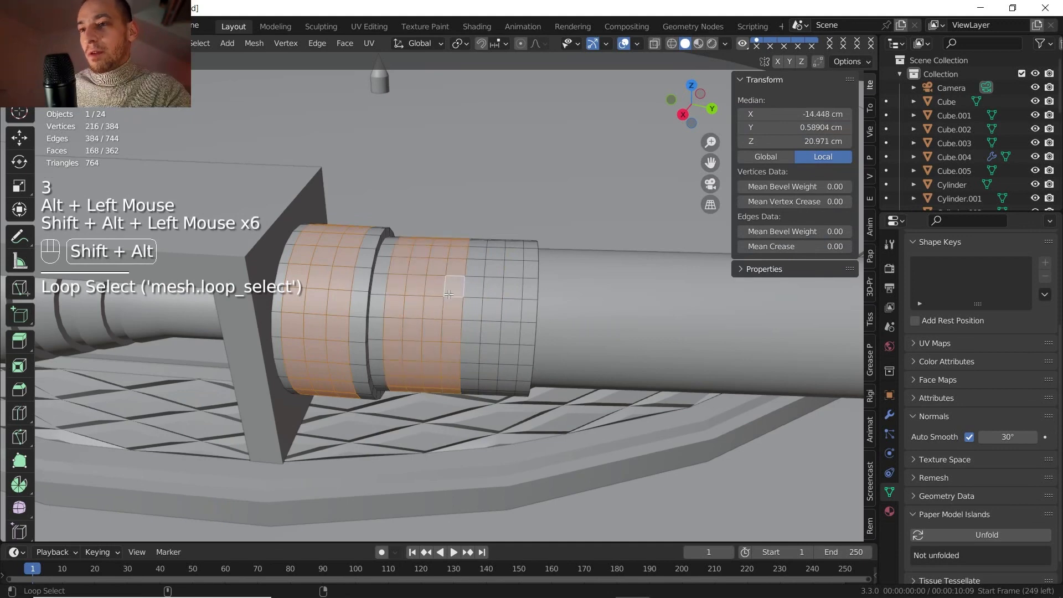
left_click(513, 301, "alt+shift")
right_click(440, 265)
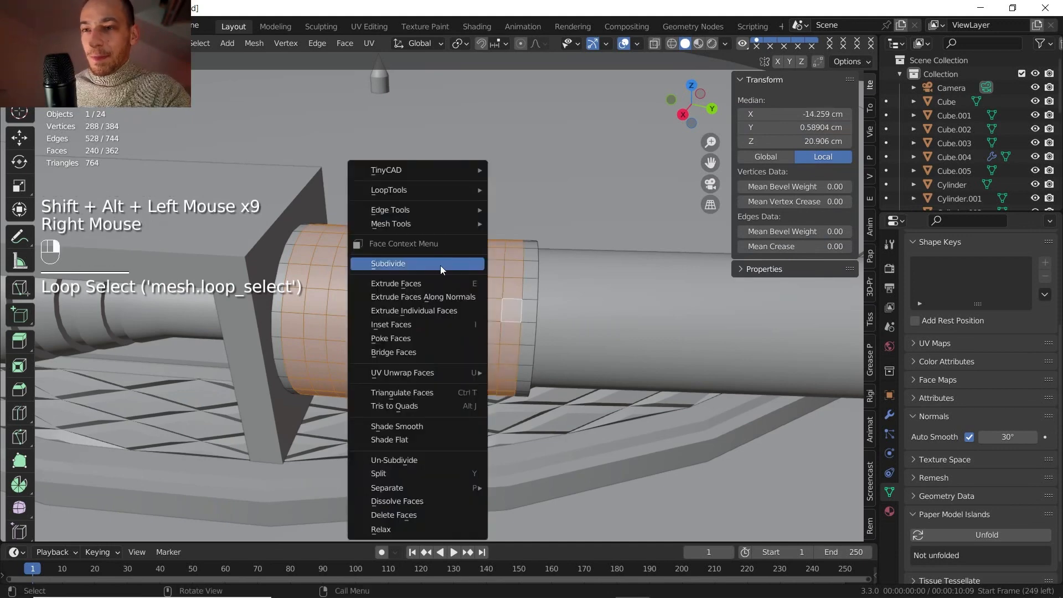
left_click(437, 265)
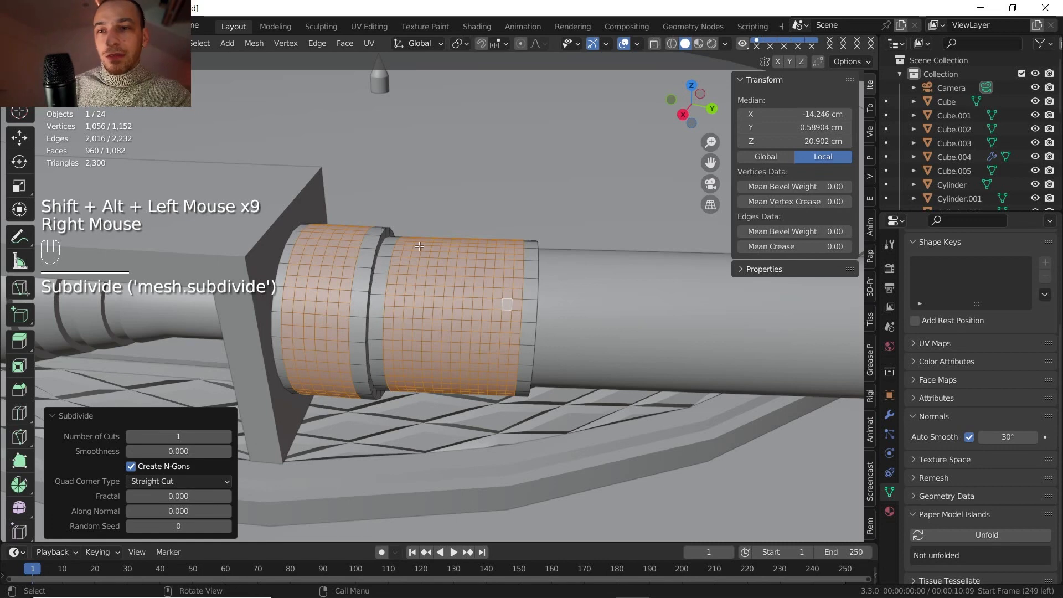
right_click(420, 246)
left_click(369, 447)
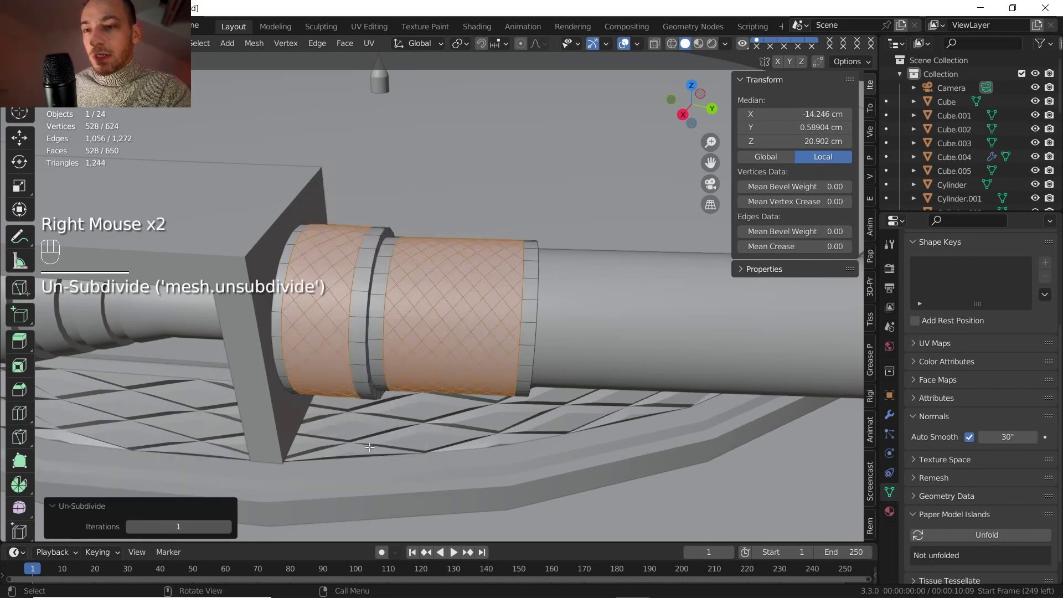
Inset the collar's diamond faces individually with a thickness of about 0.012 cm and adjust the inset depth.
key("i")
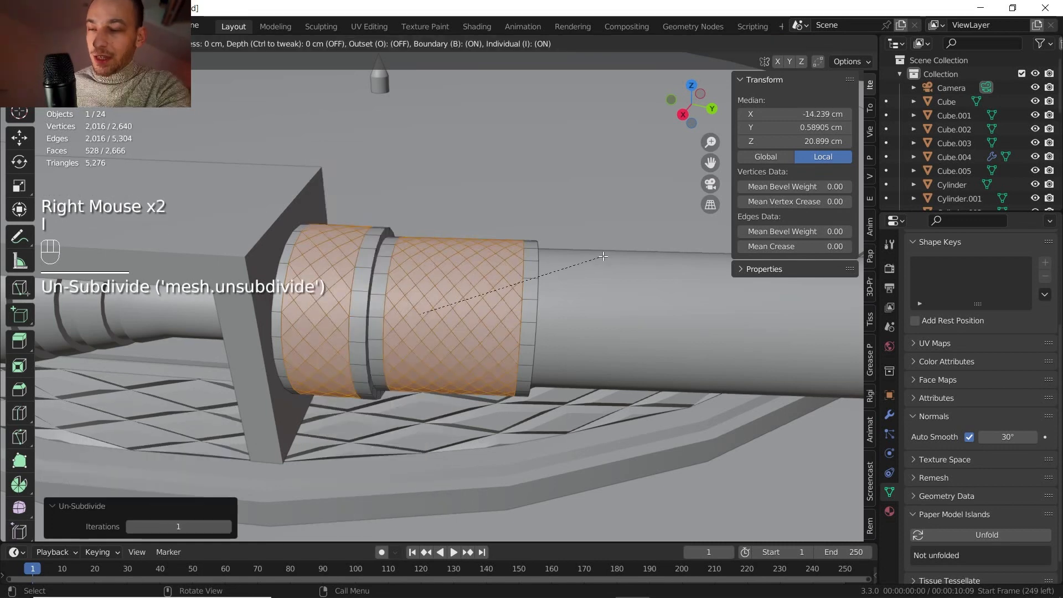
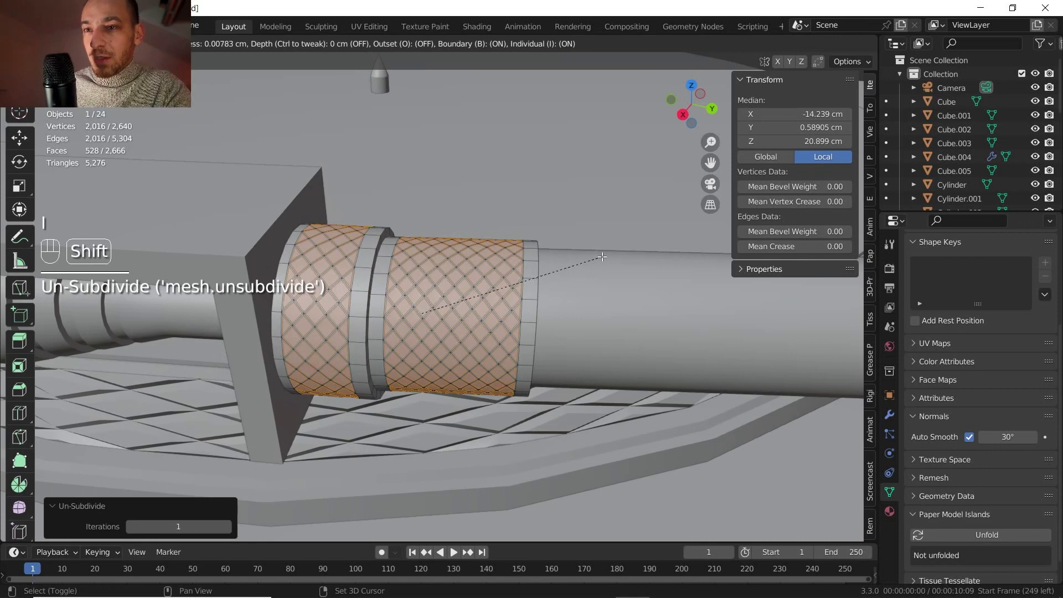
left_click(597, 259, "shift")
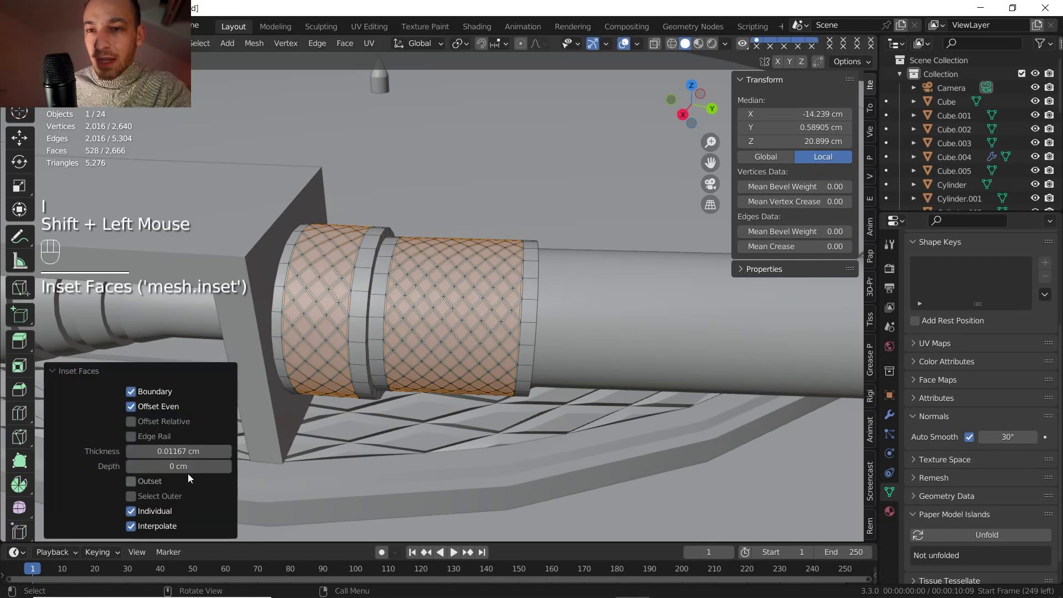
left_click_drag(188, 473, 192, 467, "shift")
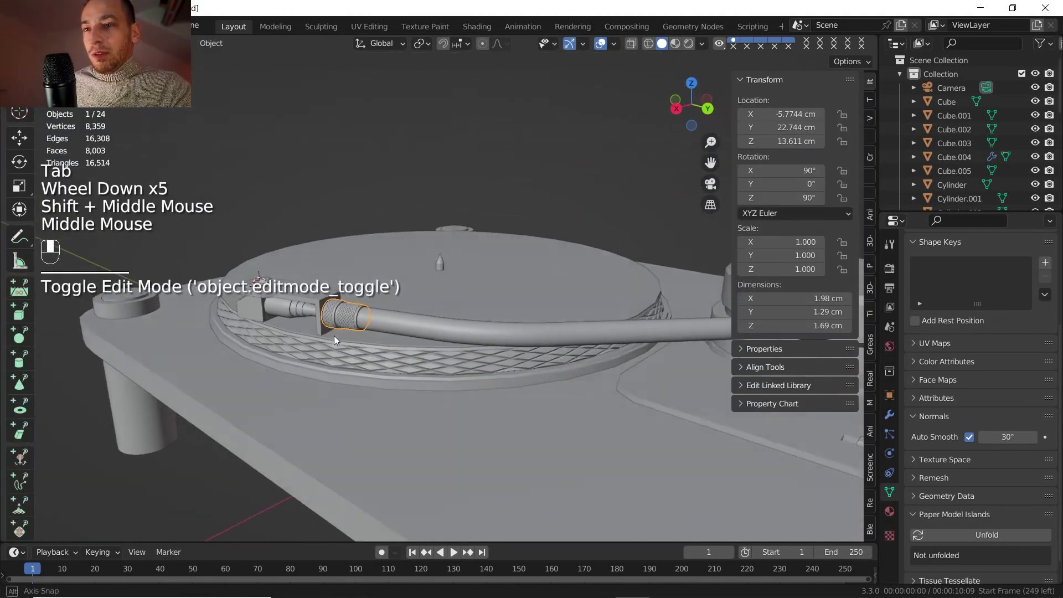
Snap the 3D cursor to a base plate vertex near the slider slots, in front of the round tonearm base.
middle_click_drag(334, 336, 282, 316)
middle_click_drag(282, 316, 346, 331, "shift")
scroll(279, 312, "up", 2)
scroll(279, 312, "up", 1)
scroll(418, 275, "down", 1)
scroll(374, 275, "up", 2)
left_click(345, 330)
key("Tab")
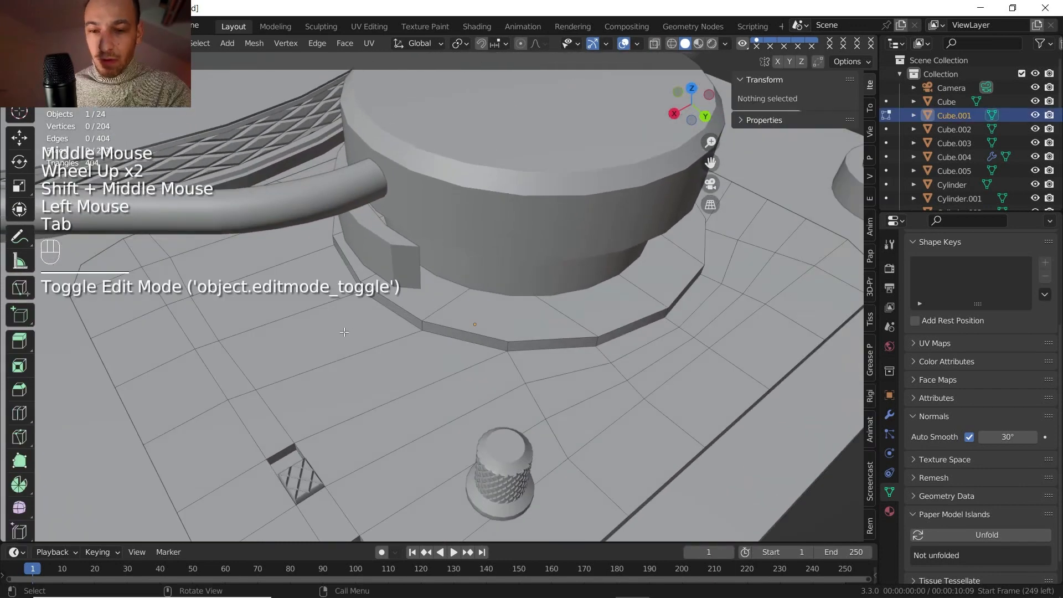
key("1")
left_click(266, 402)
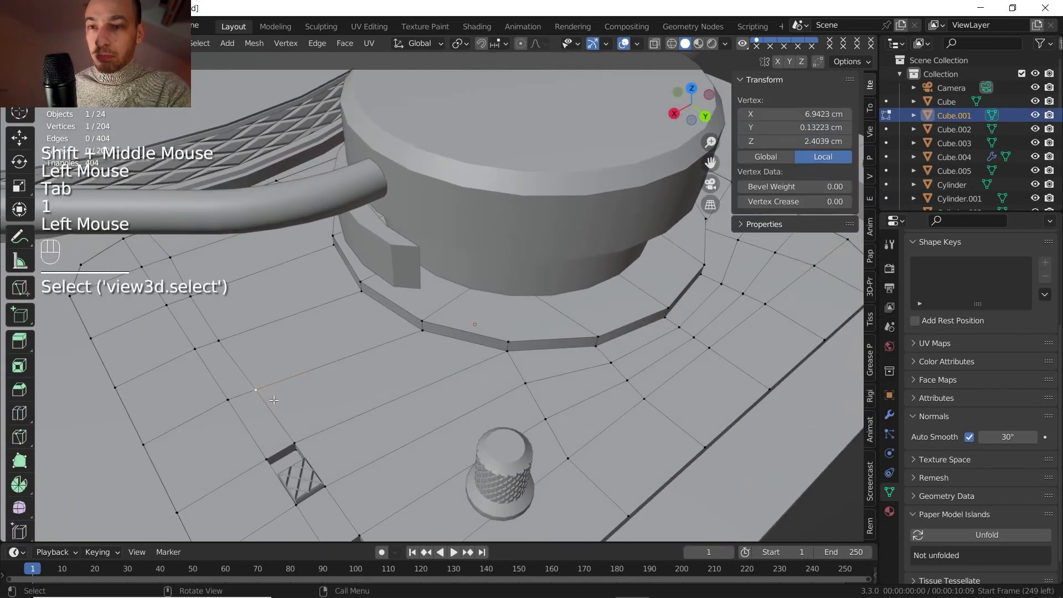
key("shift+s")
left_click(262, 480)
key("Tab")
Add a 1 cm cube at the 3D cursor and move it about 0.7 cm in X and -2.25 cm in Y beside the tonearm.
middle_click_drag(299, 417, 324, 388, "shift")
middle_click_drag(324, 387, 343, 378)
key("shift+a")
mouse_move(311, 317)
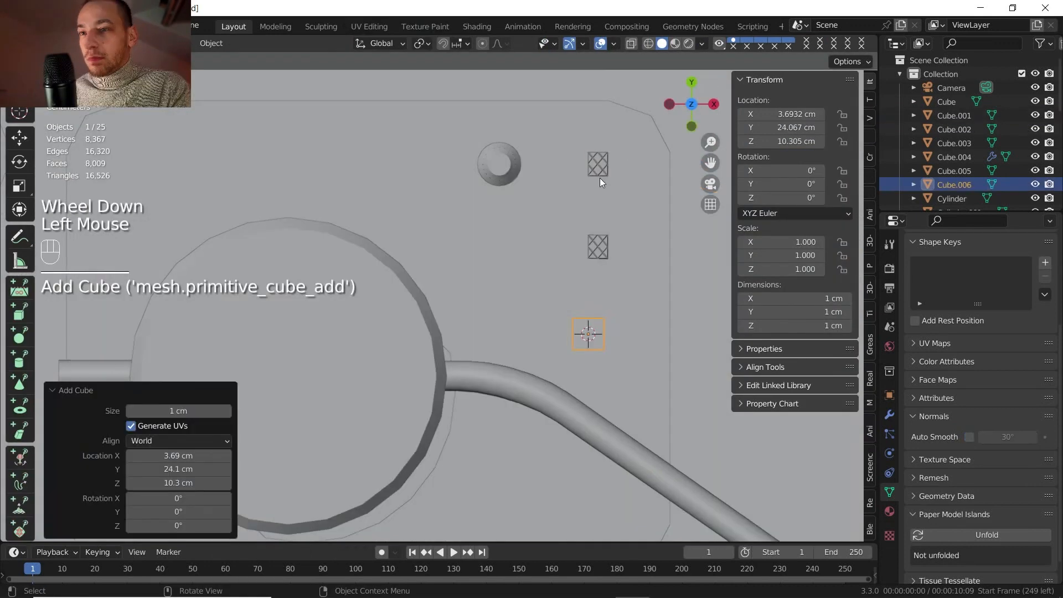
key("g")
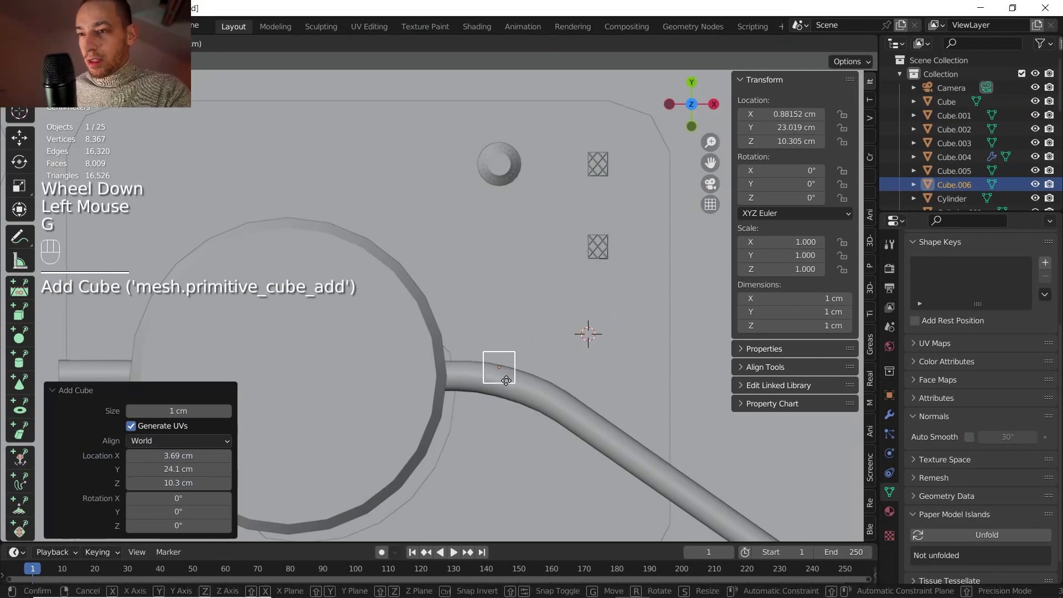
left_click(615, 421)
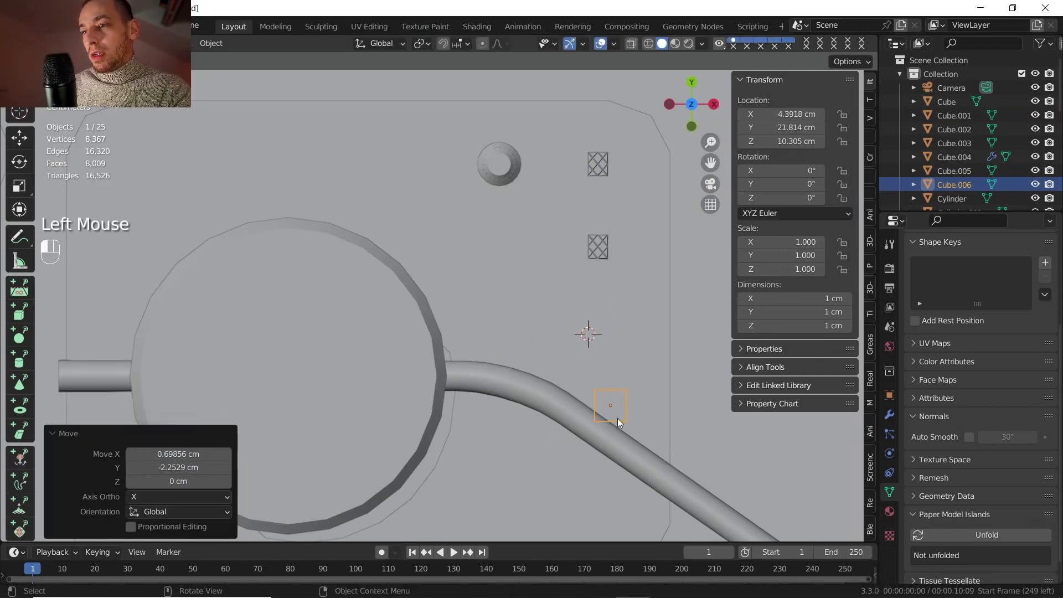
Rotate the cube about -34.1° around Z to align it with the tonearm.
key("r")
key("z")
left_click(567, 475, "shift")
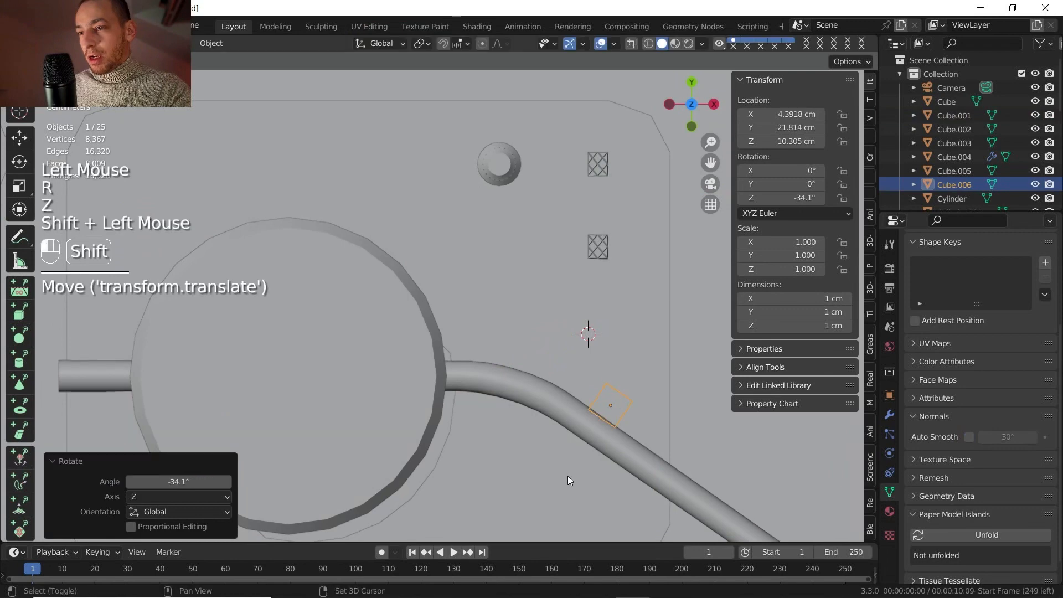
Thin the cube along its local X axis to a scale of about 0.291.
middle_click_drag(567, 476, 413, 308, "shift")
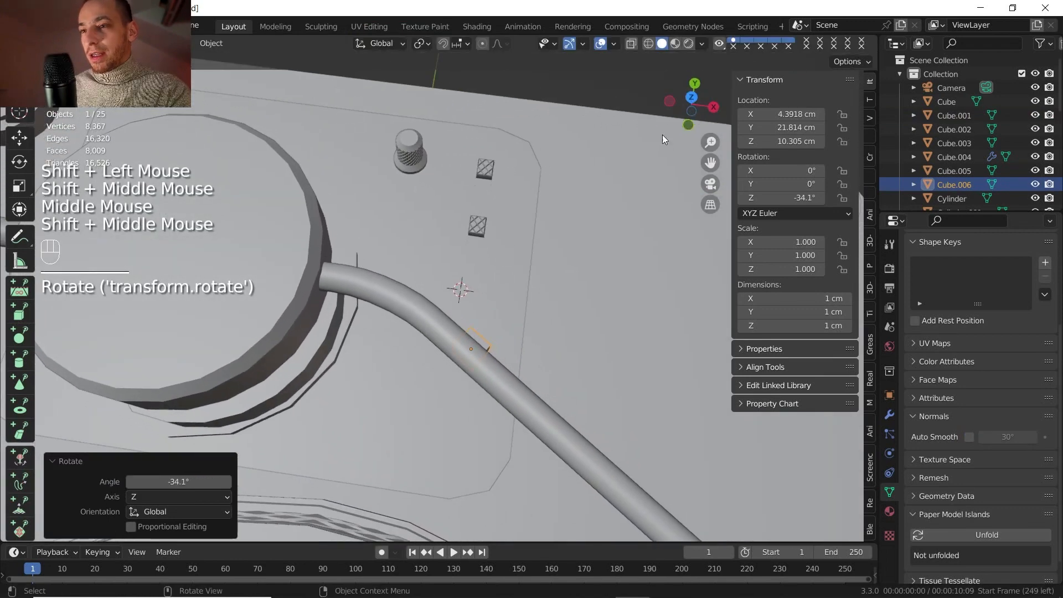
left_click(691, 98)
middle_click_drag(526, 277, 472, 334, "shift")
scroll(472, 334, "up", 2)
key("s")
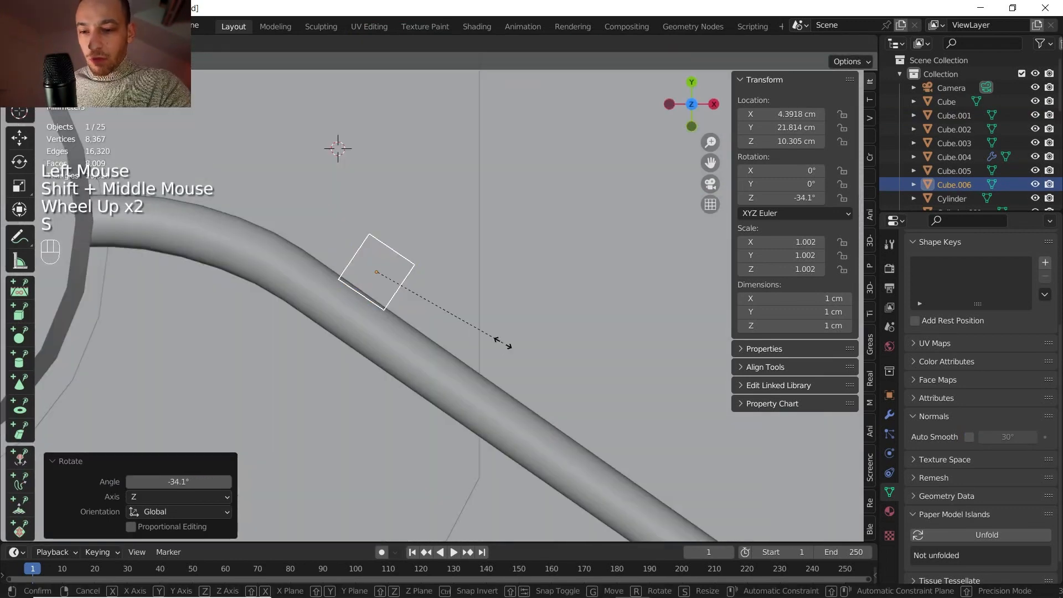
key("x")
key("x")
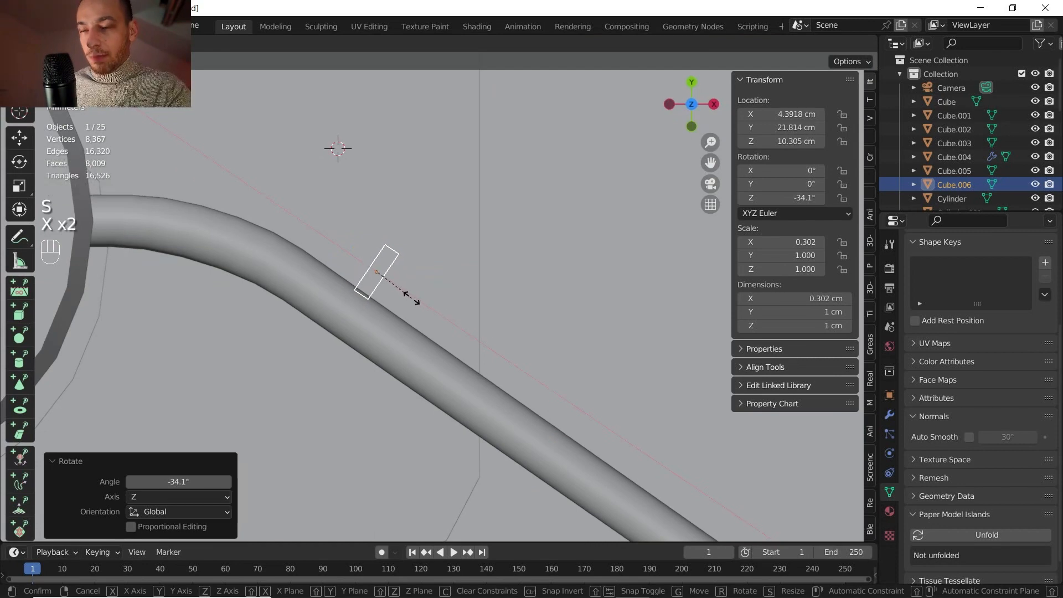
left_click(410, 299)
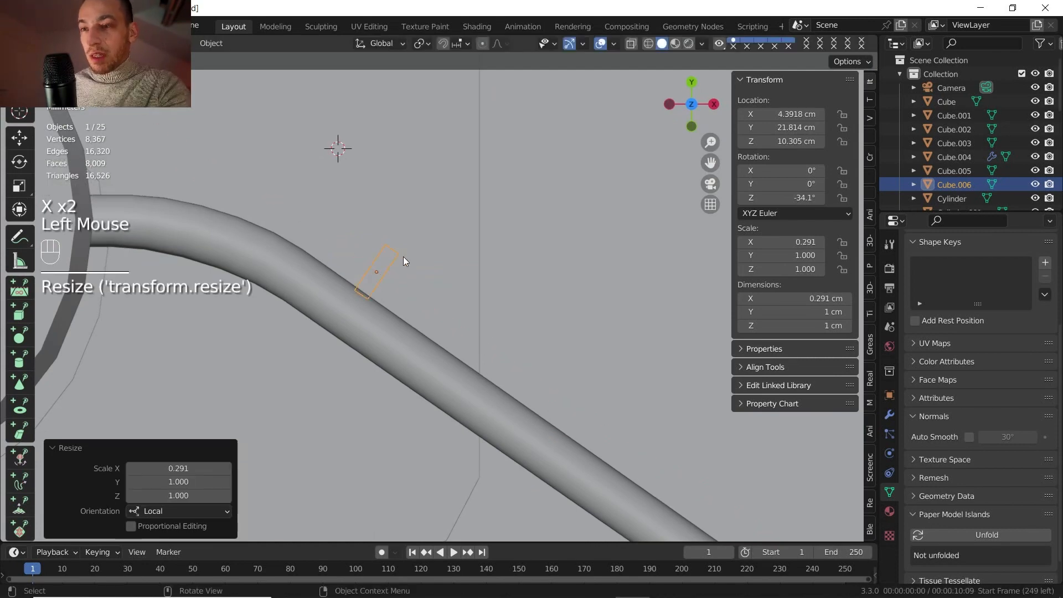
Raise the thin block about 0.39 cm along Z to sit on the base plate.
middle_click_drag(473, 273, 534, 249)
key("g")
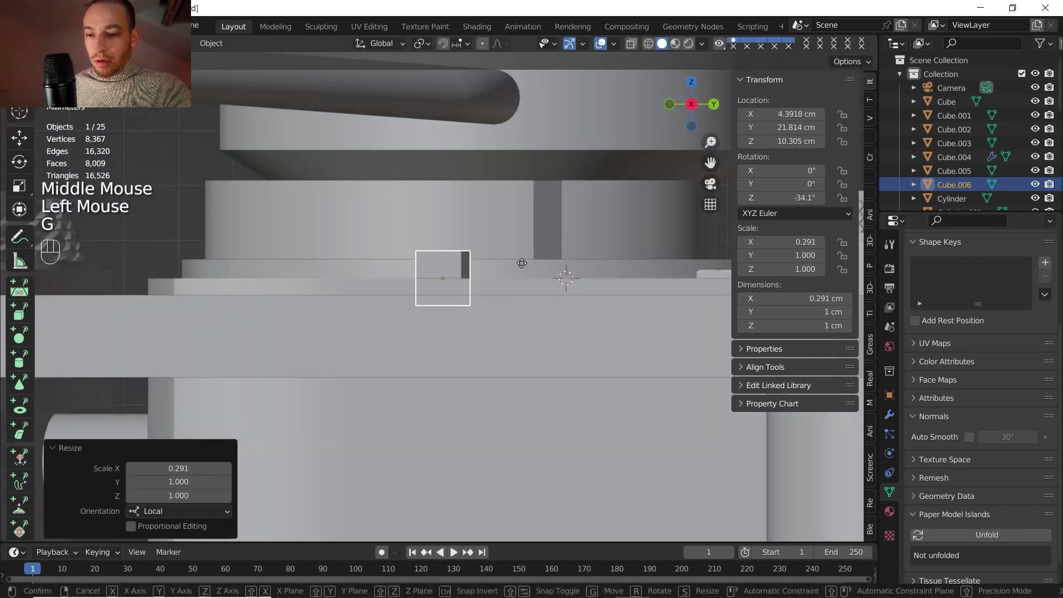
key("z")
left_click(477, 274)
middle_click_drag(476, 274, 485, 351, "shift")
scroll(510, 305, "down", 3)
scroll(469, 369, "up", 1)
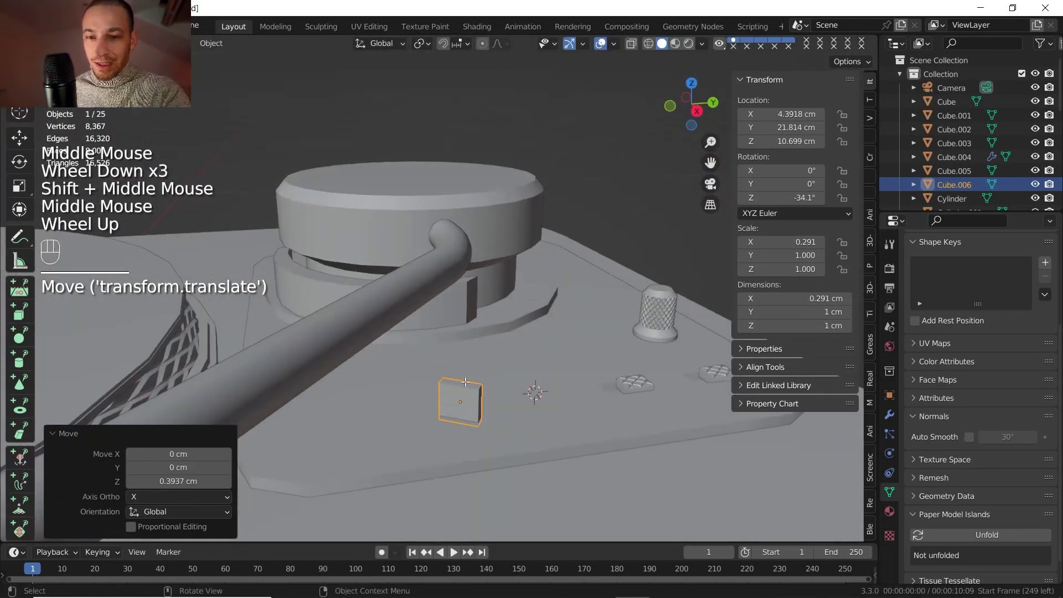
Raise the block's top face about 3.85 cm along Z to form a tall post.
key("Tab")
key("3")
left_click(475, 391)
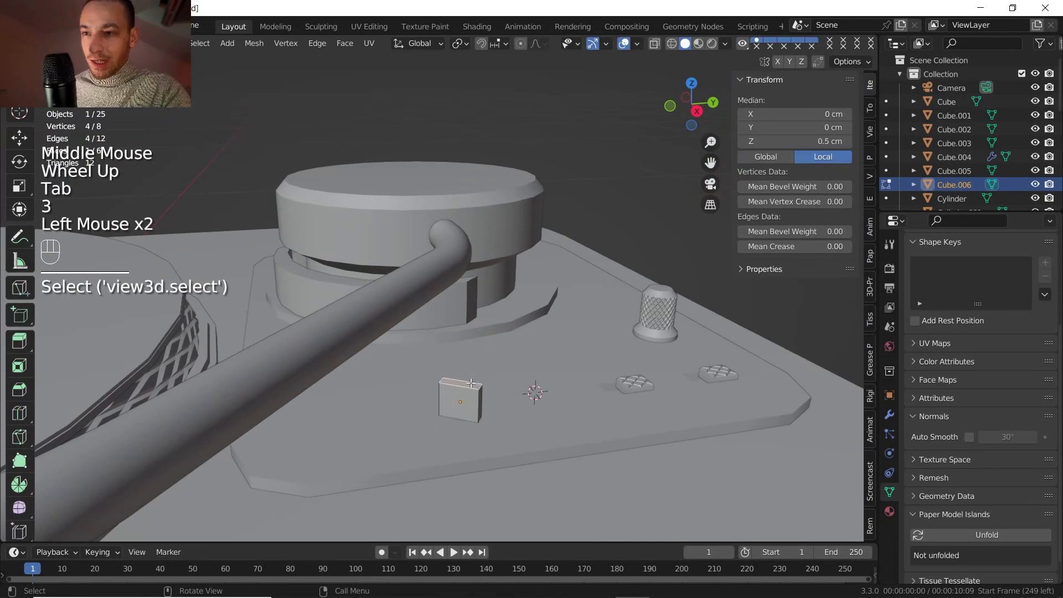
key("g")
key("z")
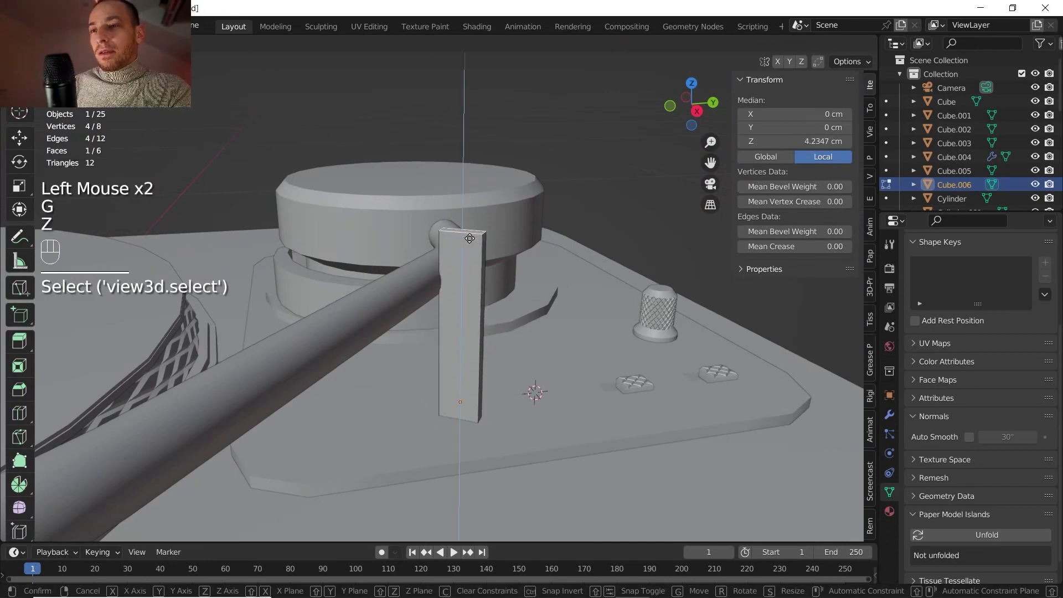
left_click(469, 235)
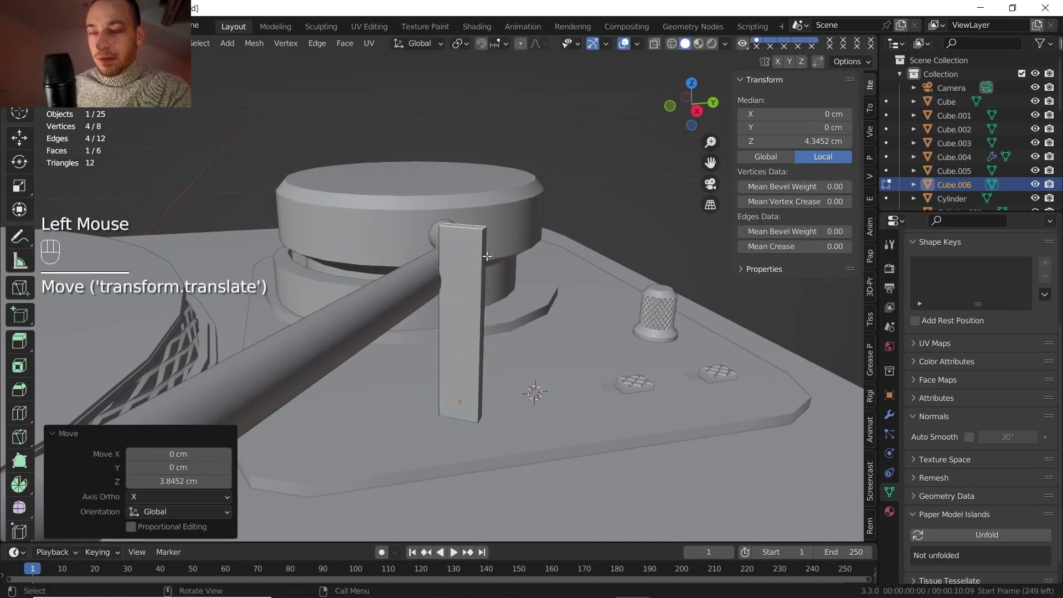
Lower the post's top edge on the tonearm side to a local Z of about 3.07 cm, giving the top a slope.
key("2")
left_click(470, 281)
key("g")
key("z")
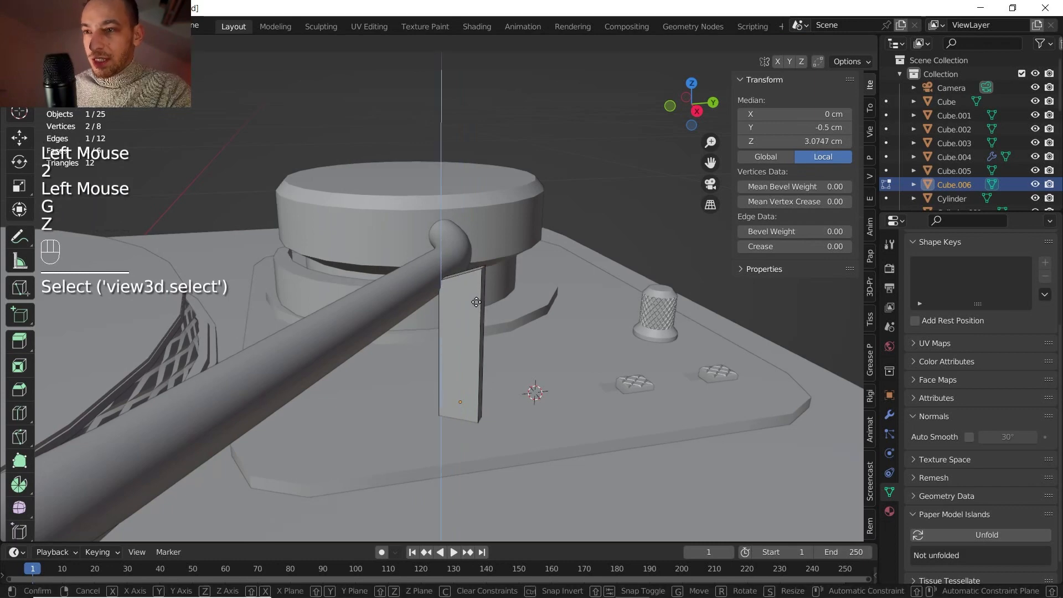
left_click(476, 301)
Add two evenly spaced horizontal loop cuts across the post.
key("3")
left_click(464, 275)
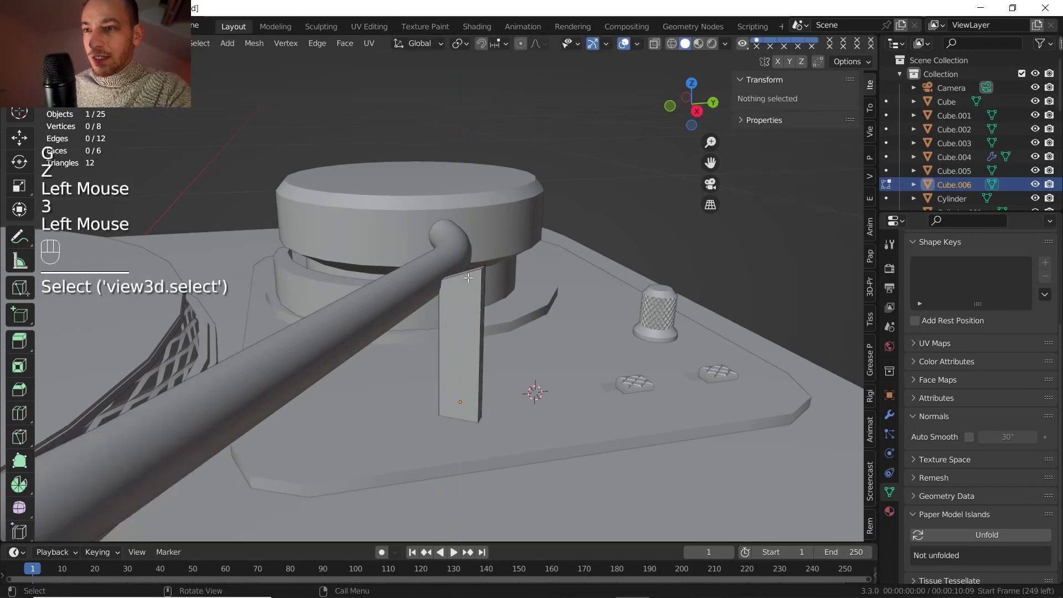
left_click(468, 275)
middle_click_drag(468, 275, 431, 310, "shift")
middle_click_drag(431, 310, 428, 312)
key("ctrl+r")
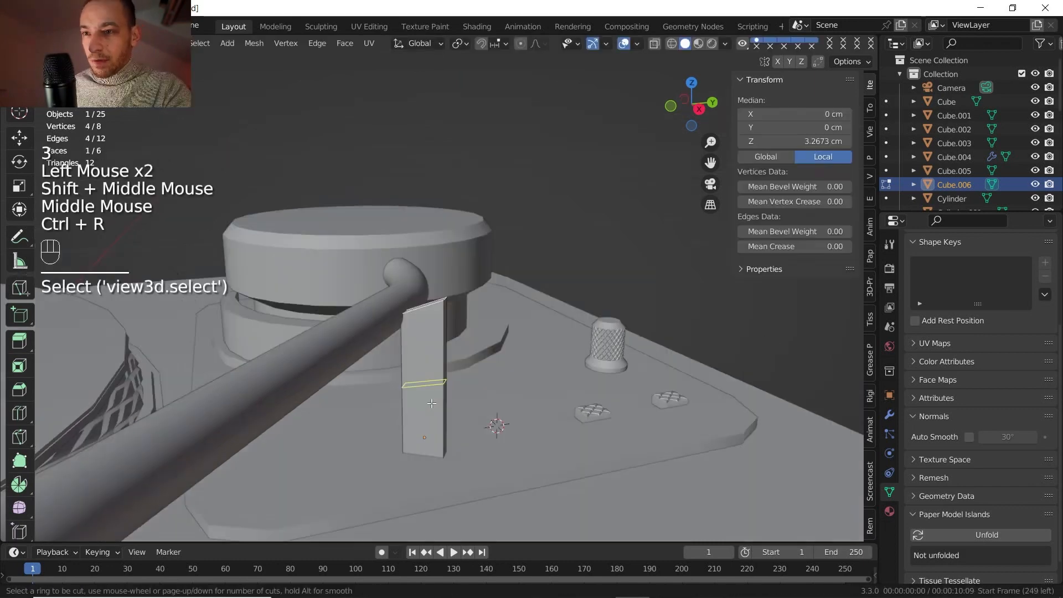
scroll(432, 404, "up", 1)
right_click(431, 404)
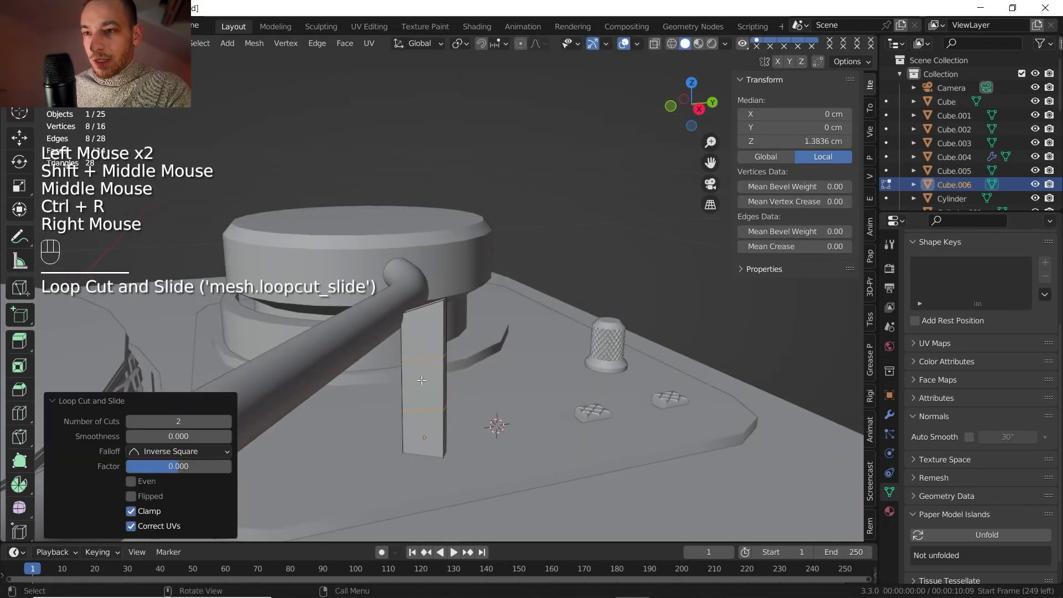
Move the post's uppermost side face on the tonearm side inward along its local Y axis.
middle_click_drag(431, 404, 389, 350)
key("3")
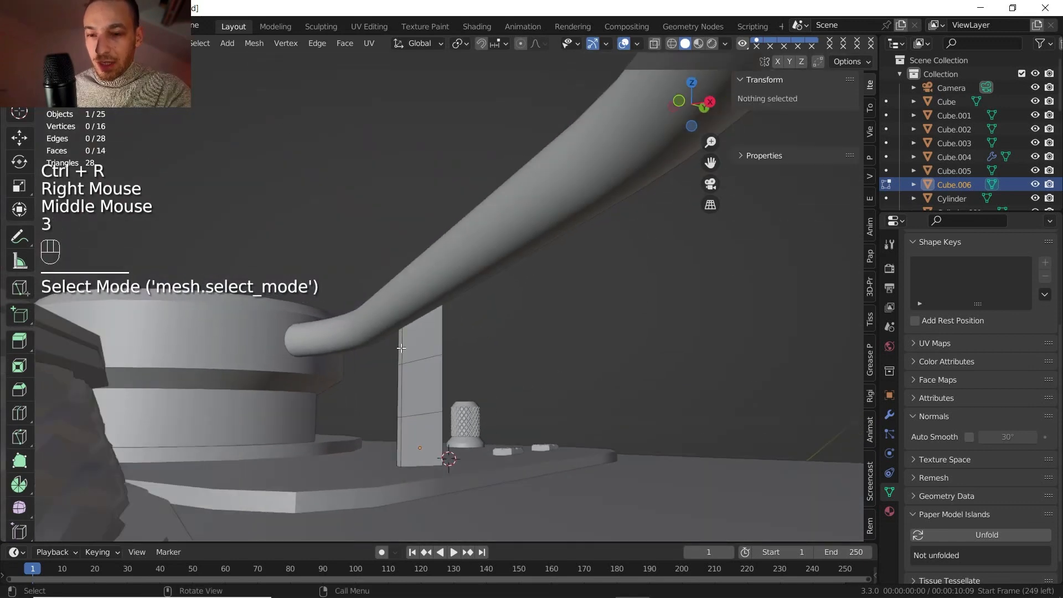
left_click(401, 348)
key("g")
key("x")
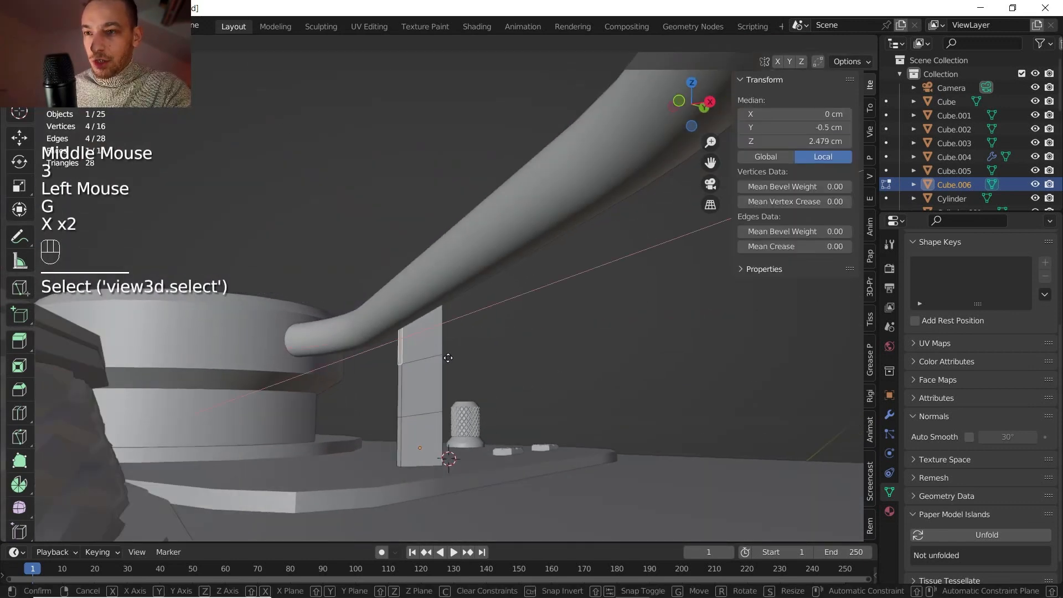
key("y")
key("y")
left_click(453, 357)
Extrude the post's sloped top face about 1.99 cm along its normal, up towards the tonearm.
middle_click_drag(454, 356, 460, 332)
key("3")
left_click(402, 350)
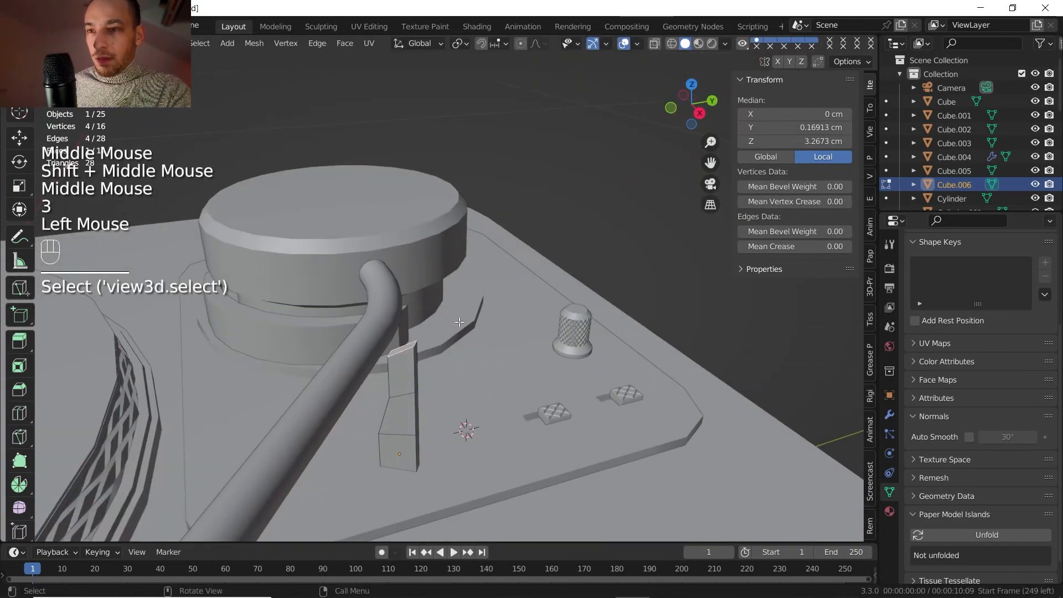
key("e")
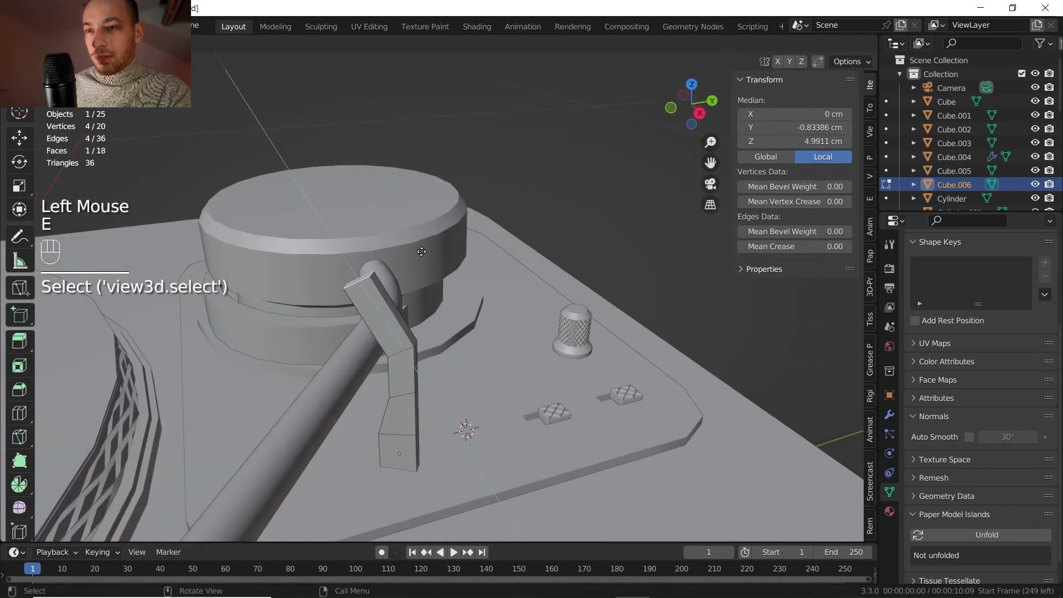
left_click(422, 251)
Slide the upper end edge of the slanted extrusion along its side to reshape the tip.
middle_click_drag(421, 252, 405, 278)
middle_click_drag(405, 278, 399, 288)
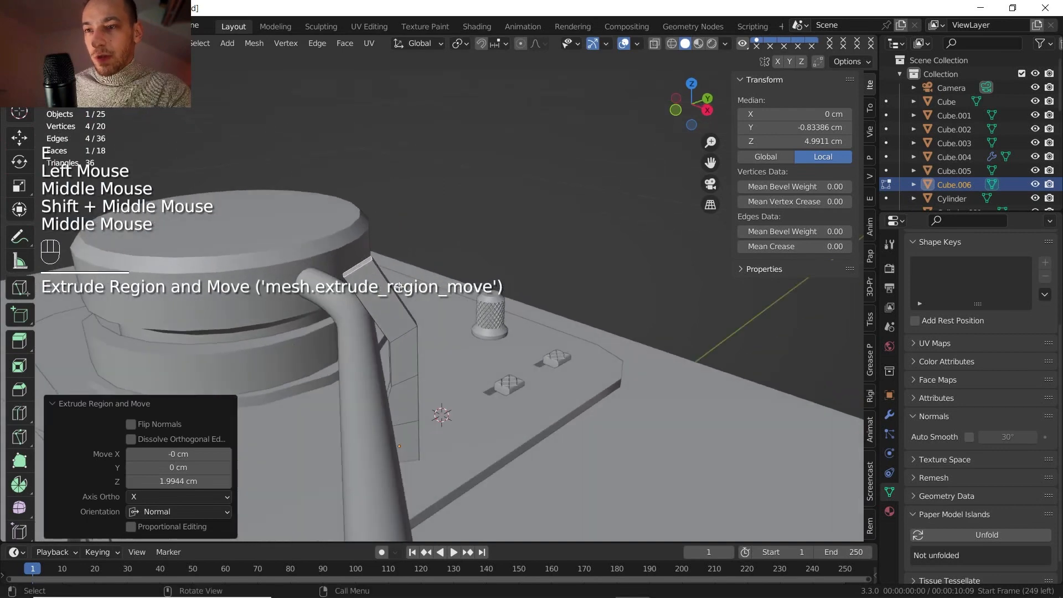
scroll(399, 288, "up", 2)
key("2")
left_click(268, 198)
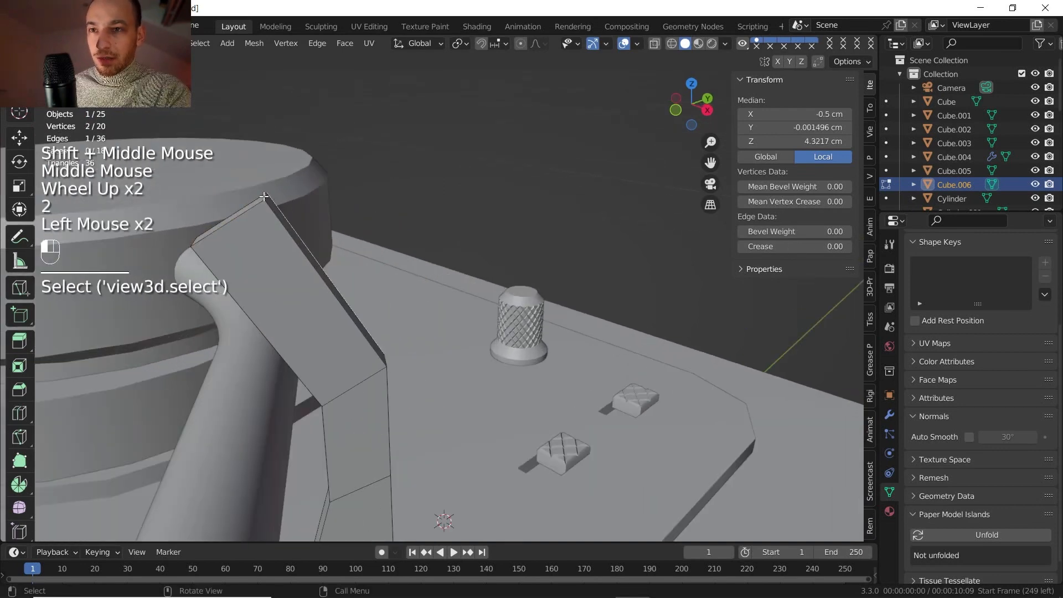
middle_click_drag(267, 198, 286, 215)
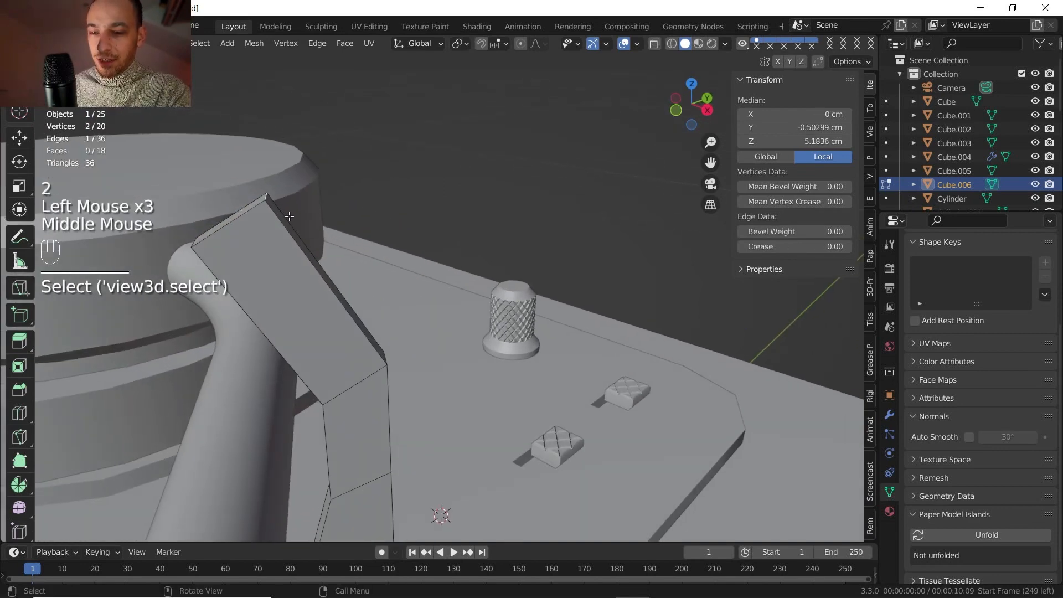
key("g")
key("g")
left_click(326, 267)
Extrude the post's upper side face on the tonearm side into an arm passing beneath the tonearm.
mouse_move(327, 267)
middle_mouse_down("shift")
mouse_move(311, 245)
mouse_move(338, 264)
middle_mouse_up("shift")
scroll(319, 257, "down", 2)
scroll(314, 251, "down", 2, "shift")
scroll(321, 252, "down", 2)
middle_click_drag(338, 264, 355, 274)
middle_click_drag(354, 274, 371, 285, "shift")
middle_click_drag(371, 285, 396, 338)
scroll(391, 298, "up", 1)
key("3")
left_click(389, 284)
key("e")
left_click(388, 332)
Adjust the height of the new lower arm's free end along Z.
middle_click_drag(396, 338, 351, 267)
scroll(408, 341, "down", 2)
left_click(332, 332)
left_click(333, 327, "shift")
key("g")
key("z")
left_click(392, 272)
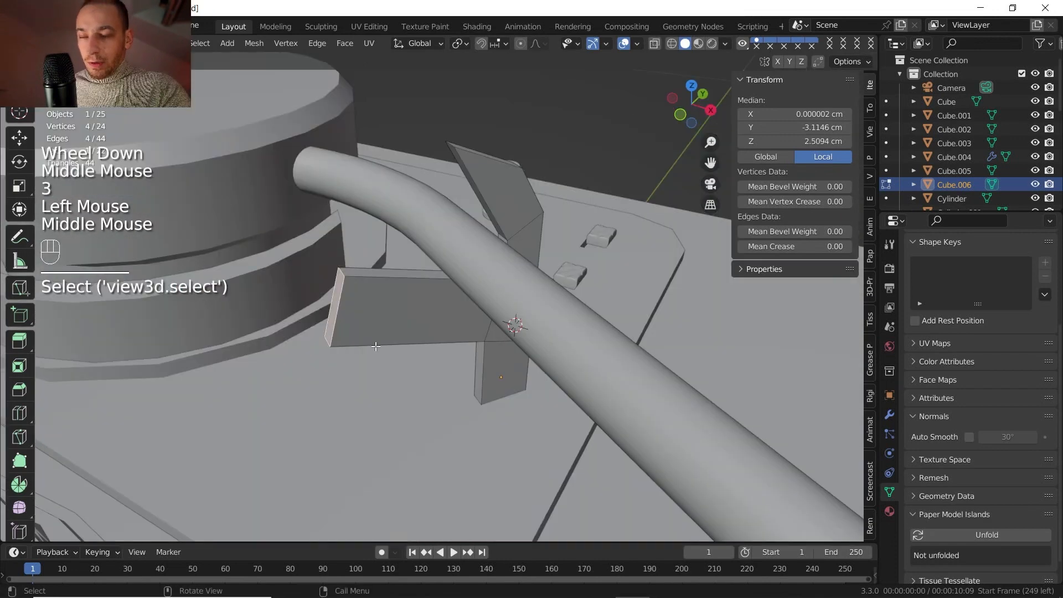
Slide the end face of the arm beneath the tonearm along its adjoining edges to adjust the arm's length.
key("g")
key("g")
left_click(411, 336)
middle_click_drag(411, 336, 405, 308)
middle_click_drag(405, 308, 411, 303)
Slide the lower edge of the arm's free end along the underside towards the post.
key("2")
left_click(372, 336)
key("g")
key("g")
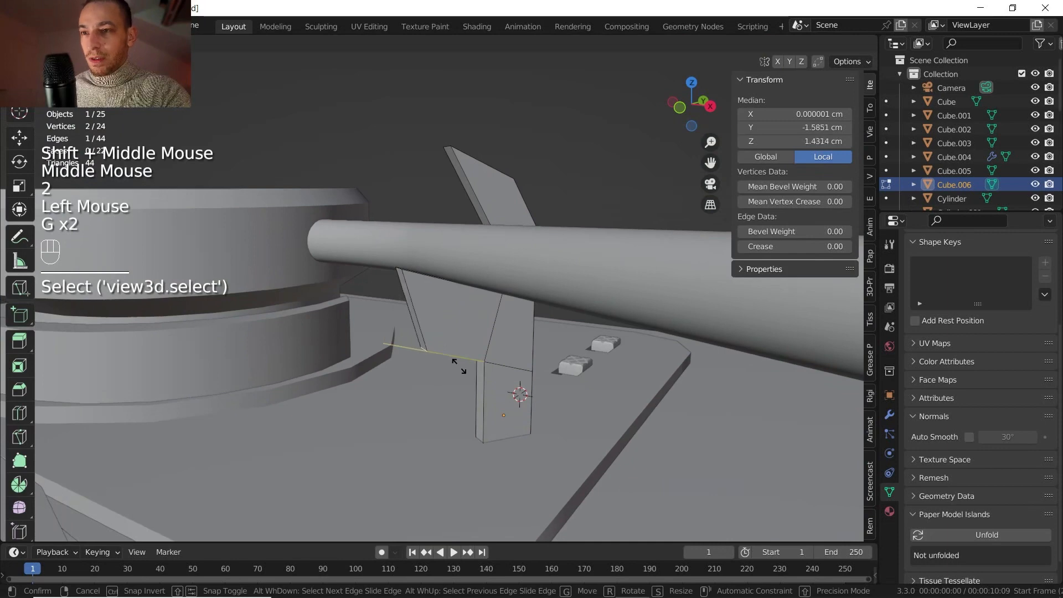
left_click(459, 366)
Divide the lower arm crosswise with two evenly spaced loop cuts between its free end and the post.
middle_click_drag(459, 365, 429, 327)
key("ctrl+r")
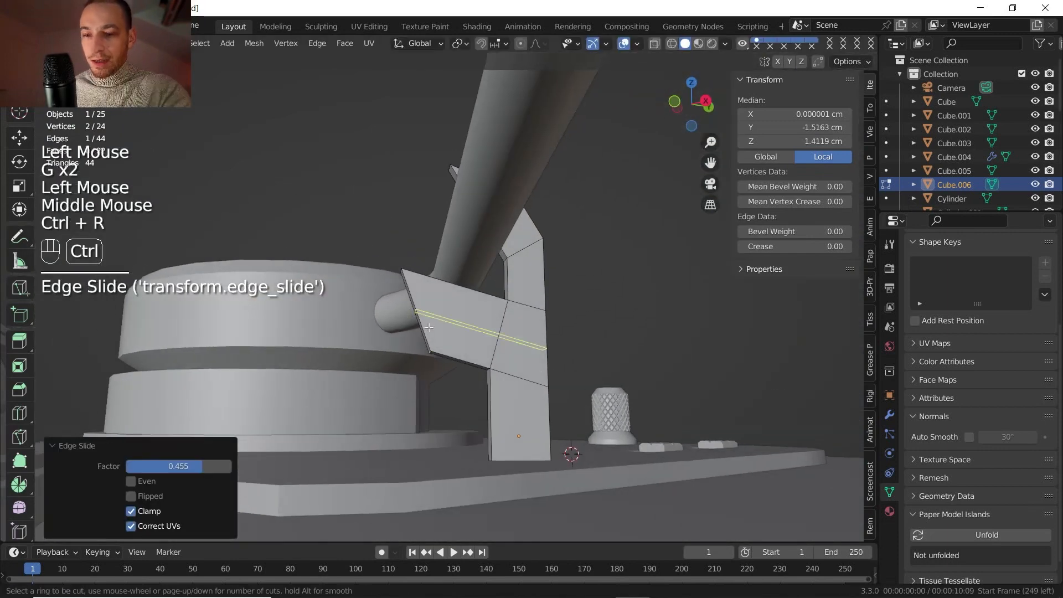
right_click(470, 289)
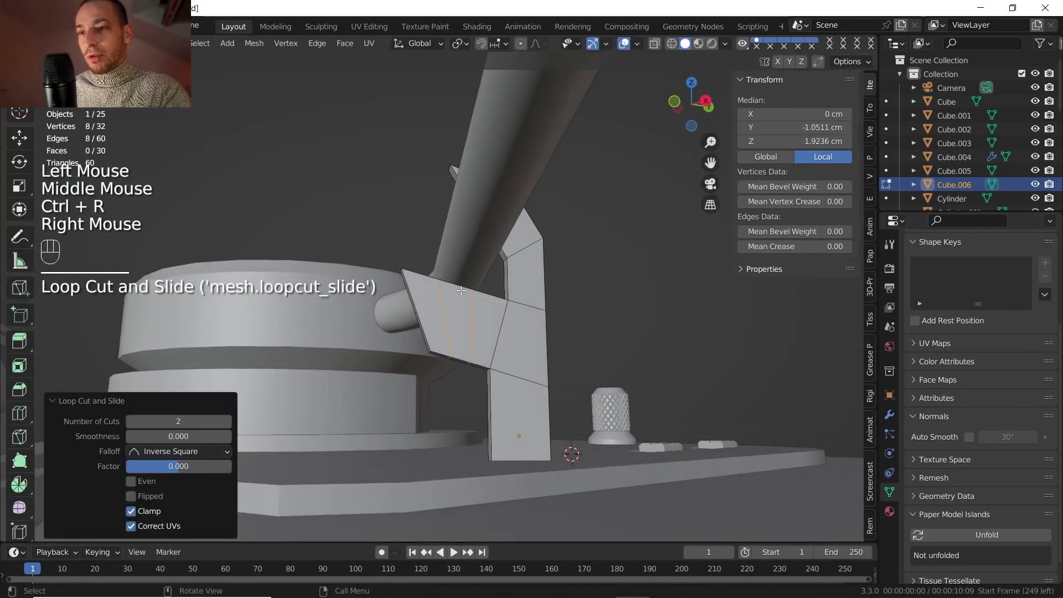
Raise the arm's two underside faces nearest the post along Z, leaving a downward-pointing prong at the free end.
middle_click_drag(470, 290, 410, 316)
middle_click_drag(410, 316, 360, 382)
scroll(351, 341, "up", 1)
key("3")
left_click(362, 384)
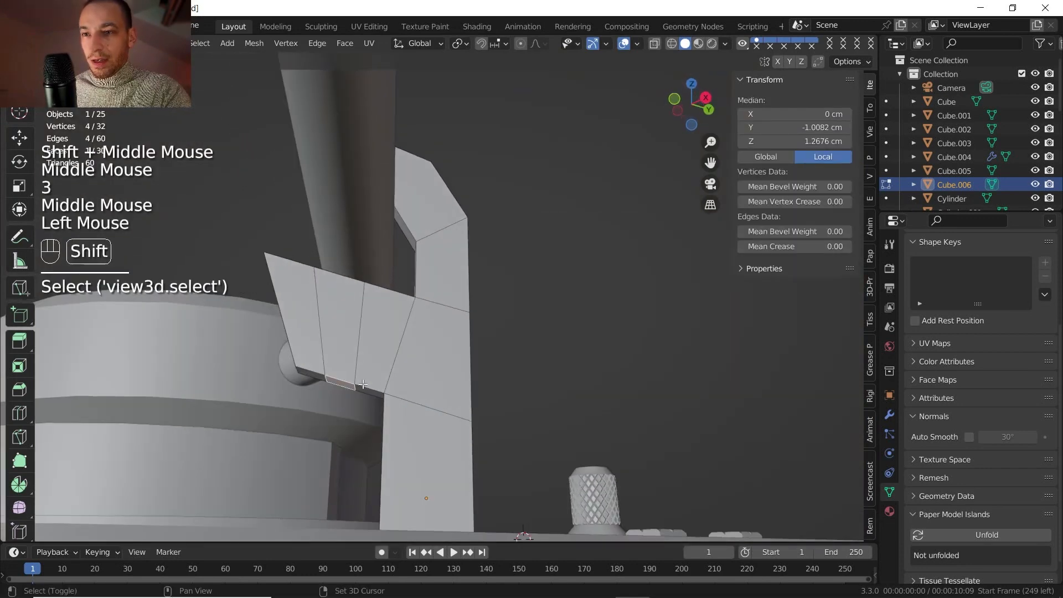
left_click(368, 387, "shift")
left_click(340, 383)
left_click(368, 389, "shift")
key("g")
key("z")
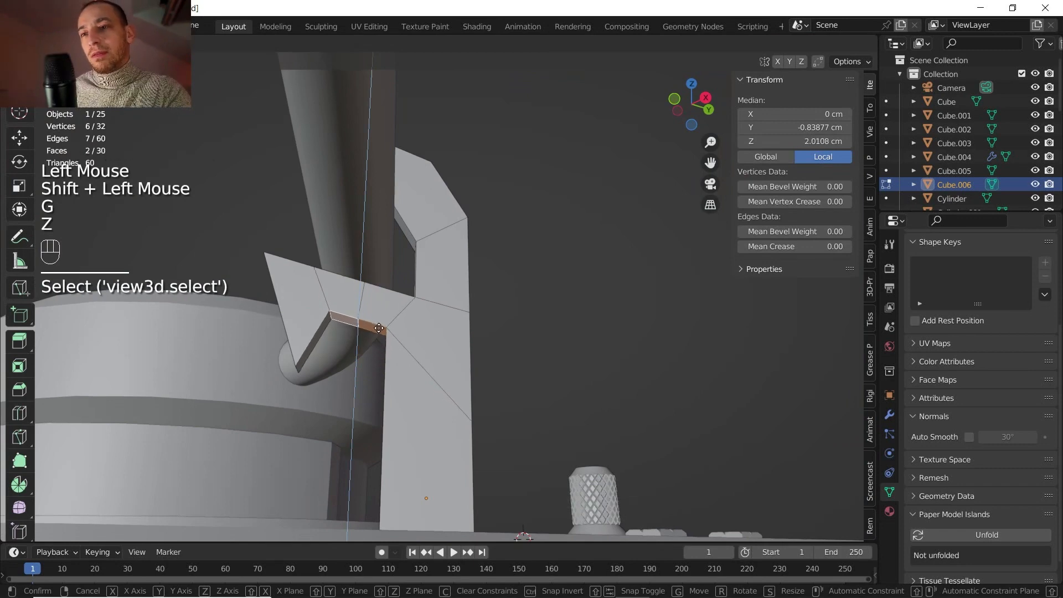
left_click(379, 327)
Add two lengthwise loop cuts along the arm, one near its upper edge and one near its lower edge.
middle_click_drag(378, 328, 382, 333, "shift")
left_click(337, 269)
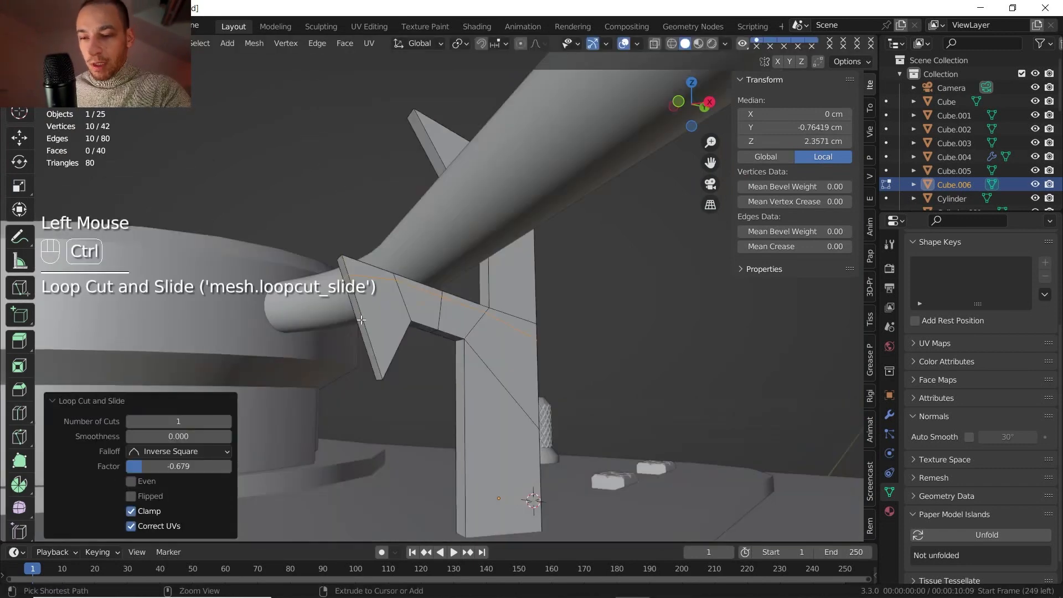
key("ctrl+r")
left_click(364, 360)
left_click(366, 364)
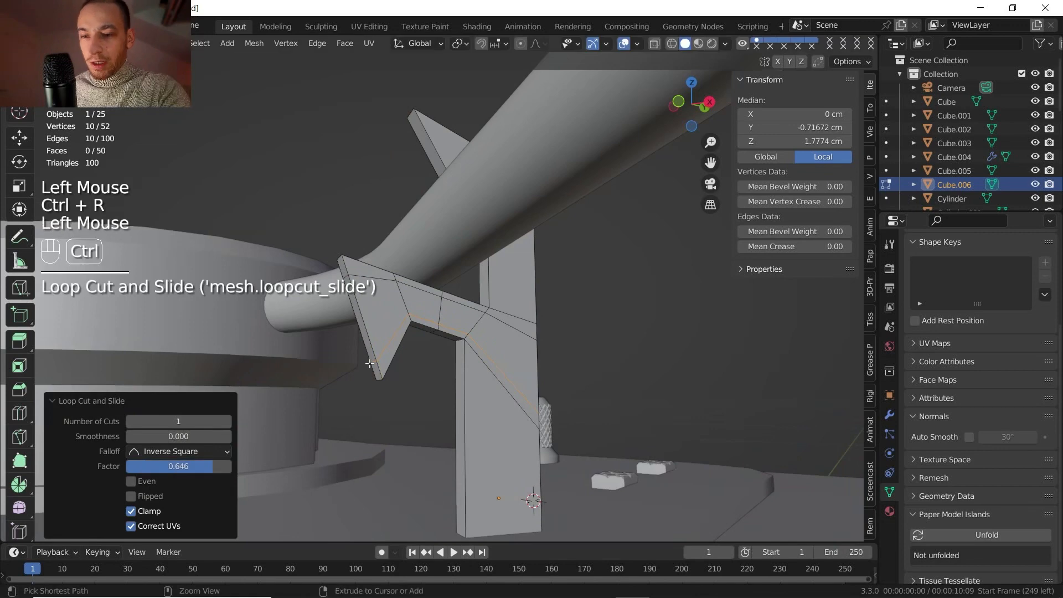
Add two evenly spaced lengthwise loop cuts between the arm's upper and lower edge loops.
key("ctrl+r")
scroll(365, 338, "up", 1)
right_click(365, 334)
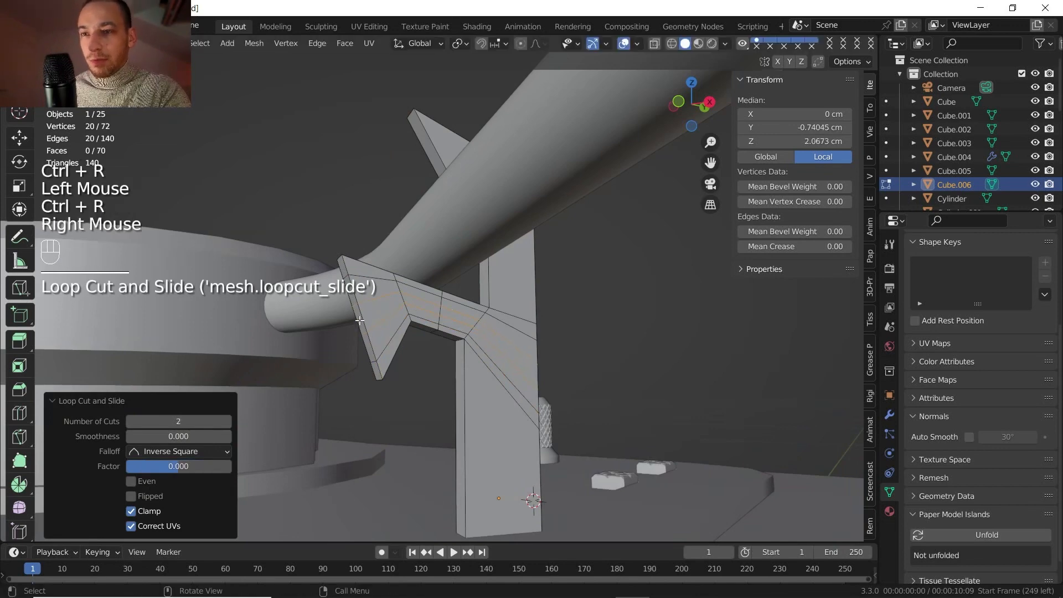
Push the middle face of the arm's end about 0.27 cm inward along local Y to form a notch.
key("3")
left_click(360, 320)
middle_click_drag(386, 329, 375, 324)
key("g")
key("x")
key("x")
key("y")
key("y")
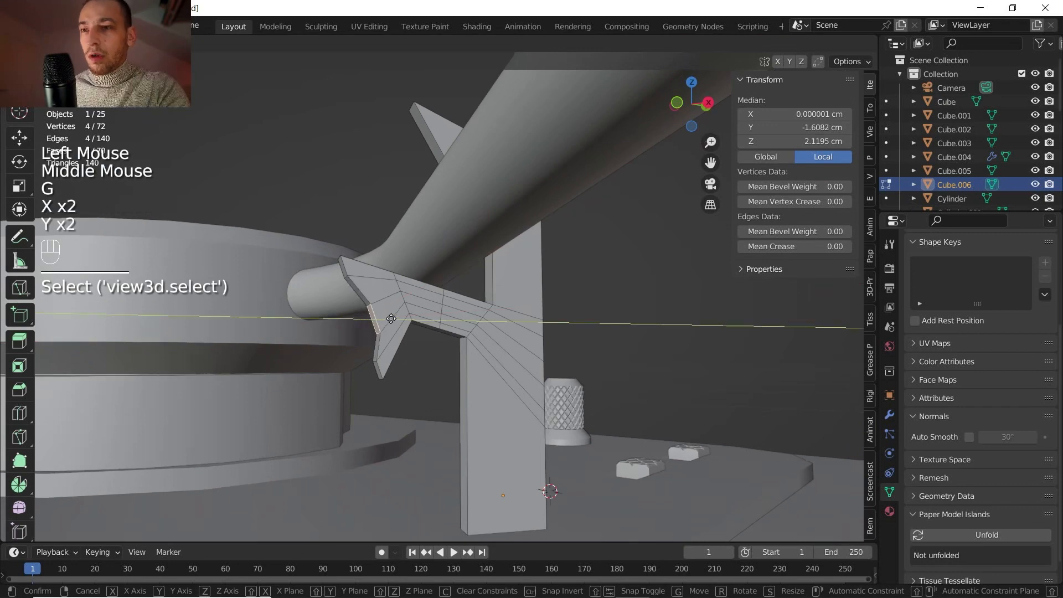
left_click(394, 310)
Raise the notch face about 0.16 cm along Z and return to Object Mode.
key("g")
key("z")
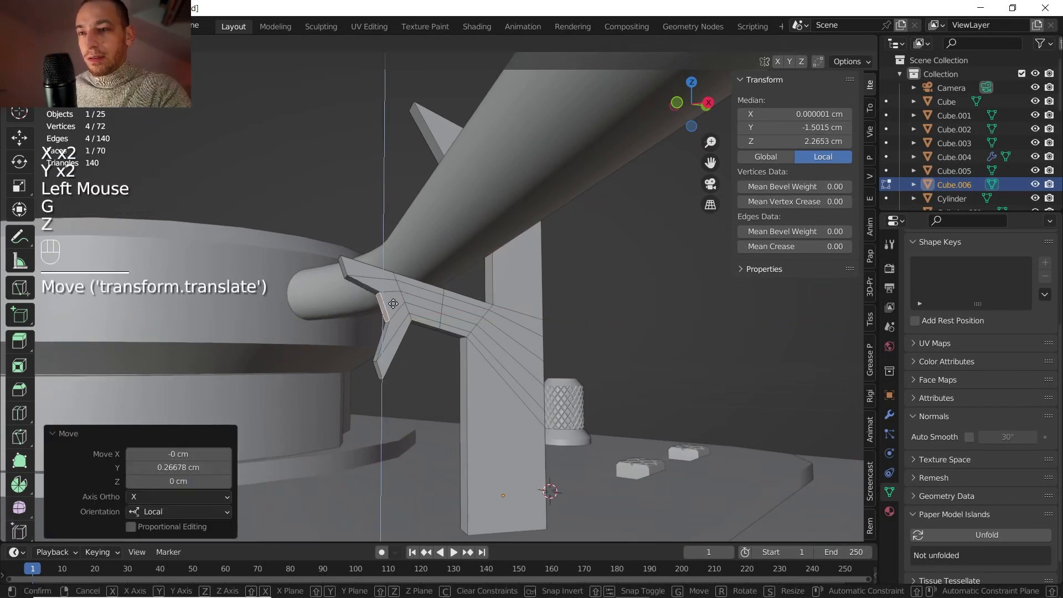
middle_click_drag(396, 338, 371, 344)
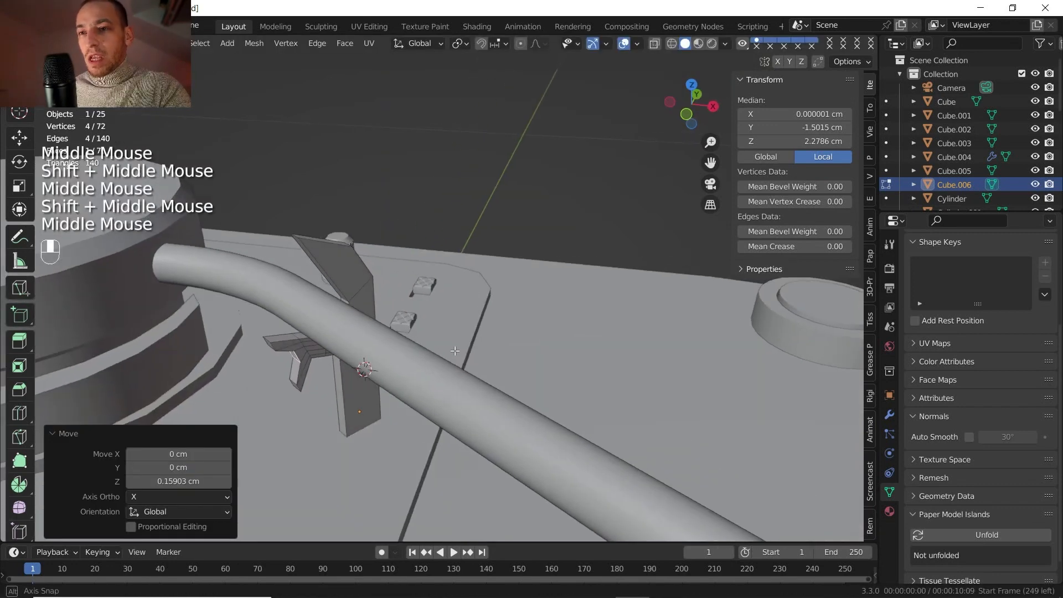
key("Tab")
Duplicate the tonearm rest and offset the copy about 0.75 cm in the negative local X direction, along the tonearm.
middle_click_drag(371, 344, 440, 324)
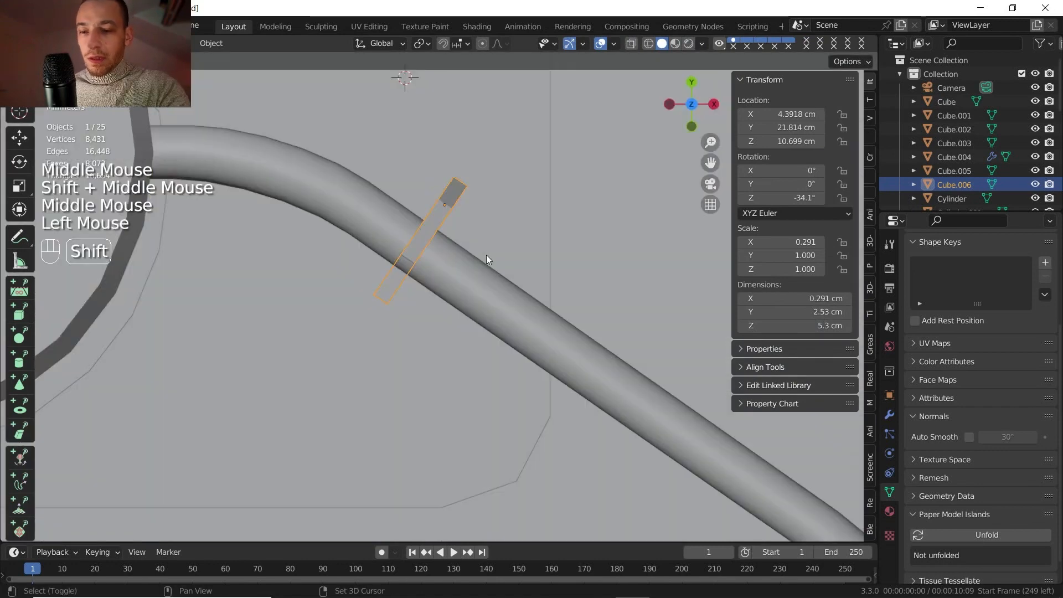
key("shift+d")
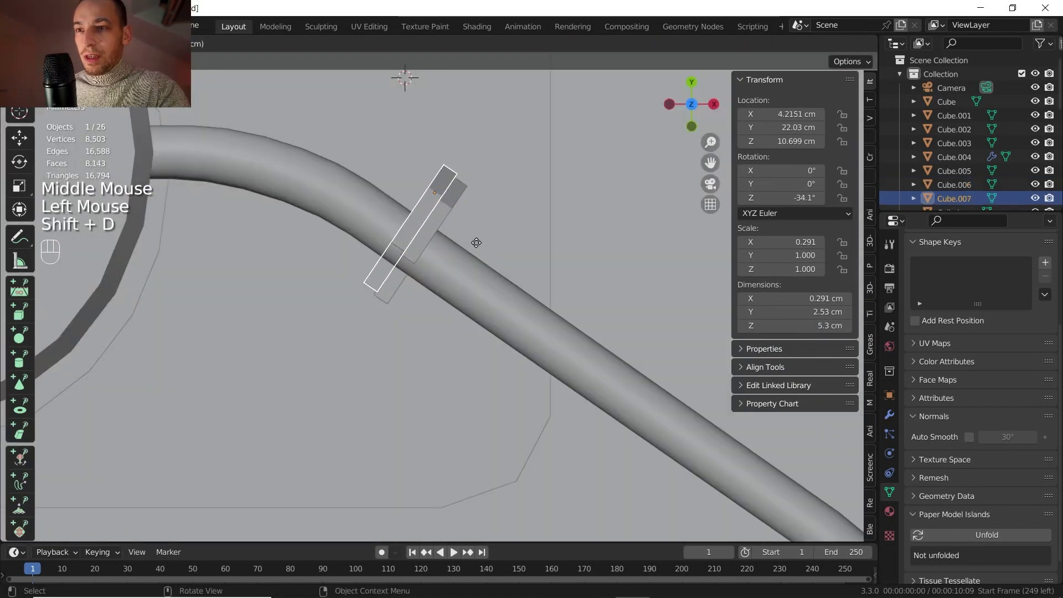
key("x")
key("x")
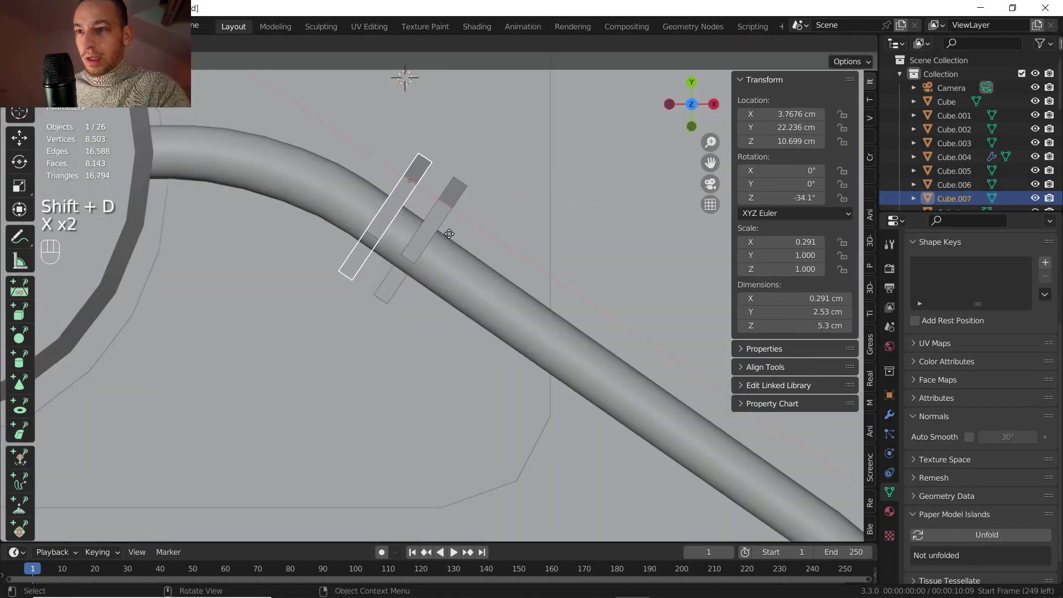
left_click(451, 234)
Examine the two parallel rest plates from several angles and their fit around the tonearm.
middle_click_drag(449, 234, 388, 249)
middle_click_drag(388, 249, 343, 260, "shift")
scroll(301, 272, "down", 4)
middle_click_drag(343, 261, 283, 258)
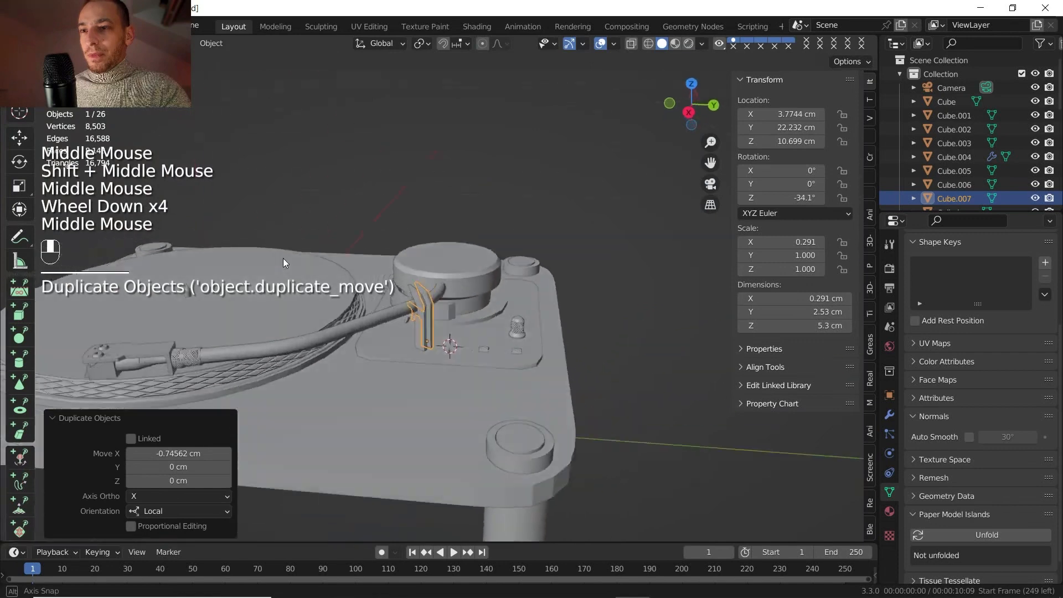
scroll(394, 298, "up", 1)
scroll(393, 298, "up", 1)
middle_click_drag(393, 298, 355, 291, "shift")
middle_click_drag(355, 291, 316, 284)
middle_click_drag(242, 307, 304, 262, "shift")
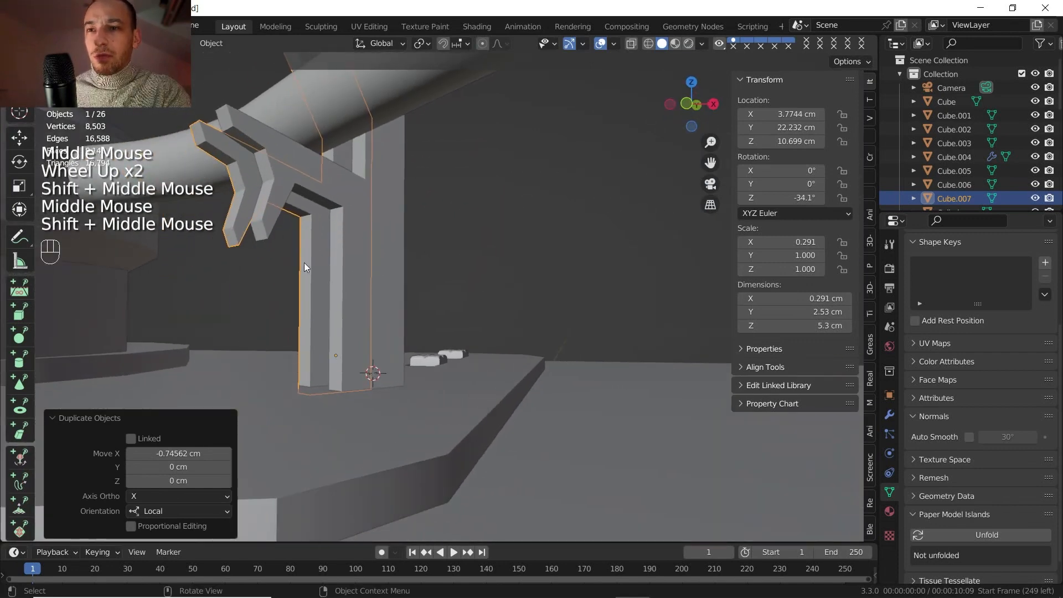
Edit both rest plates together and add two evenly spaced loop cuts around the lower post of each.
left_click(352, 295, "shift")
key("Tab")
key("ctrl+r")
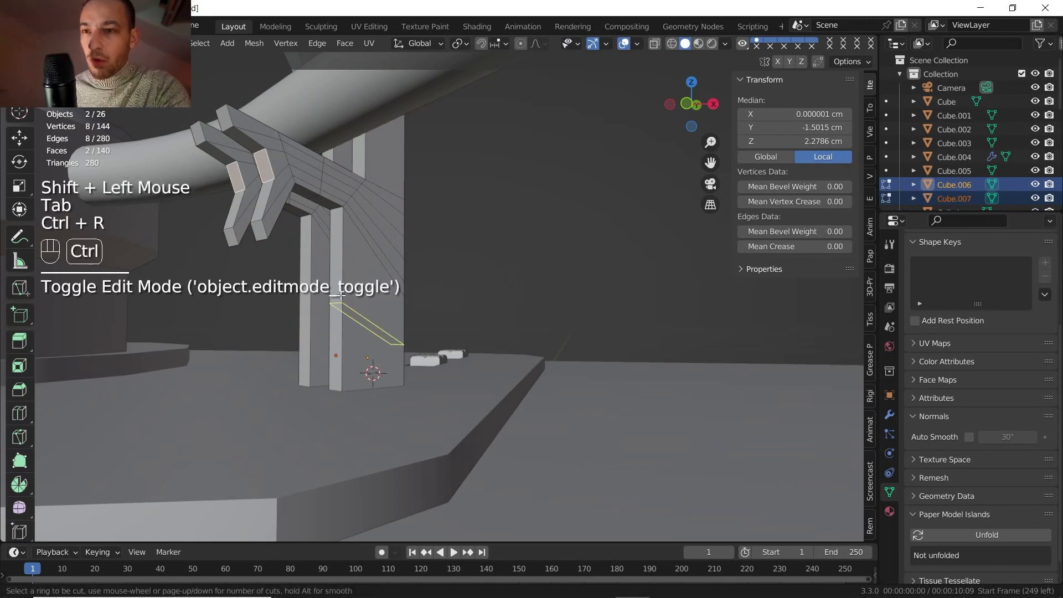
right_click(340, 297)
key("ctrl+r")
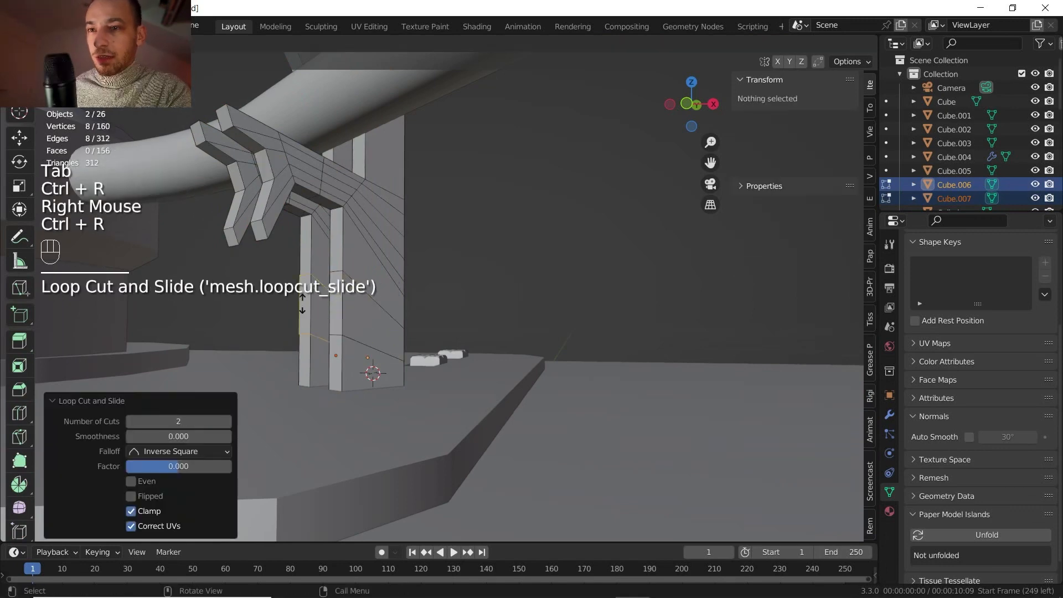
right_click(302, 303)
Move the upper loop's front edge on both posts about 0.43 cm inward along local Y to narrow them.
scroll(312, 301, "up", 1)
scroll(308, 279, "up", 1)
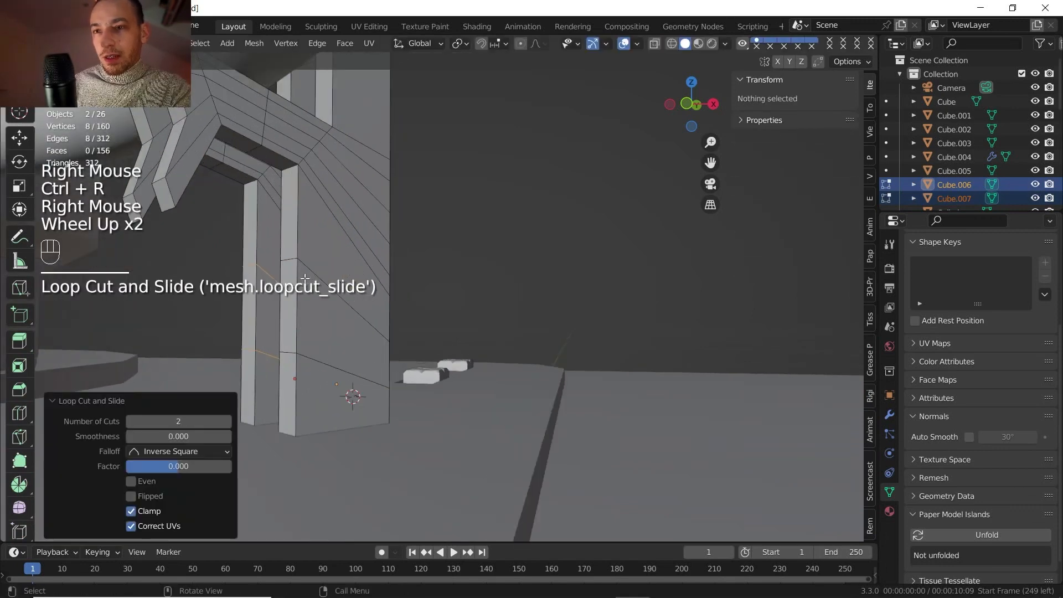
key("2")
left_click(288, 259)
left_click(249, 266, "shift")
key("g")
key("g")
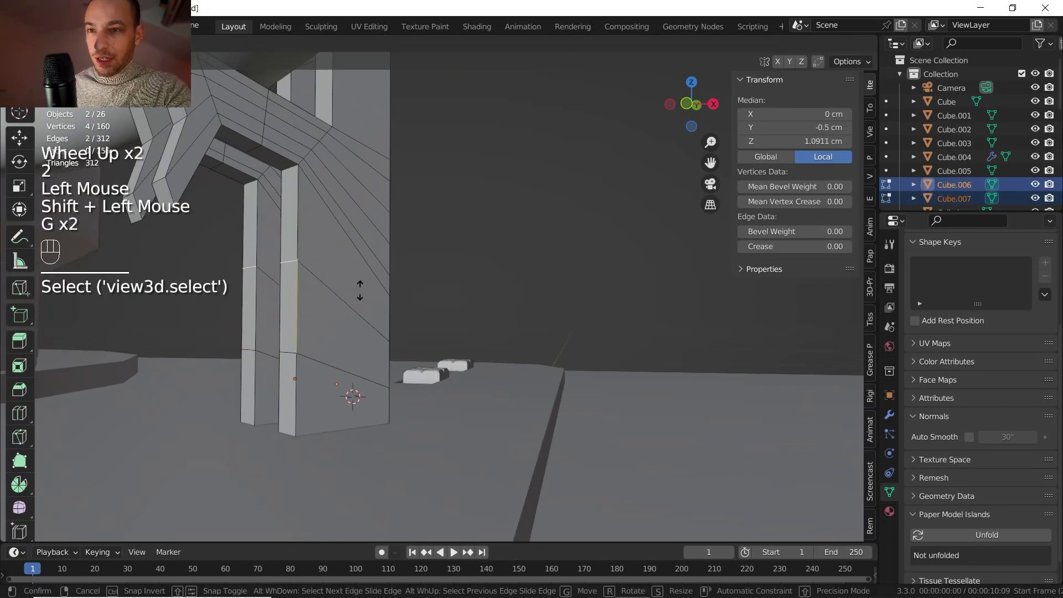
right_click(377, 274)
middle_click_drag(377, 274, 300, 304)
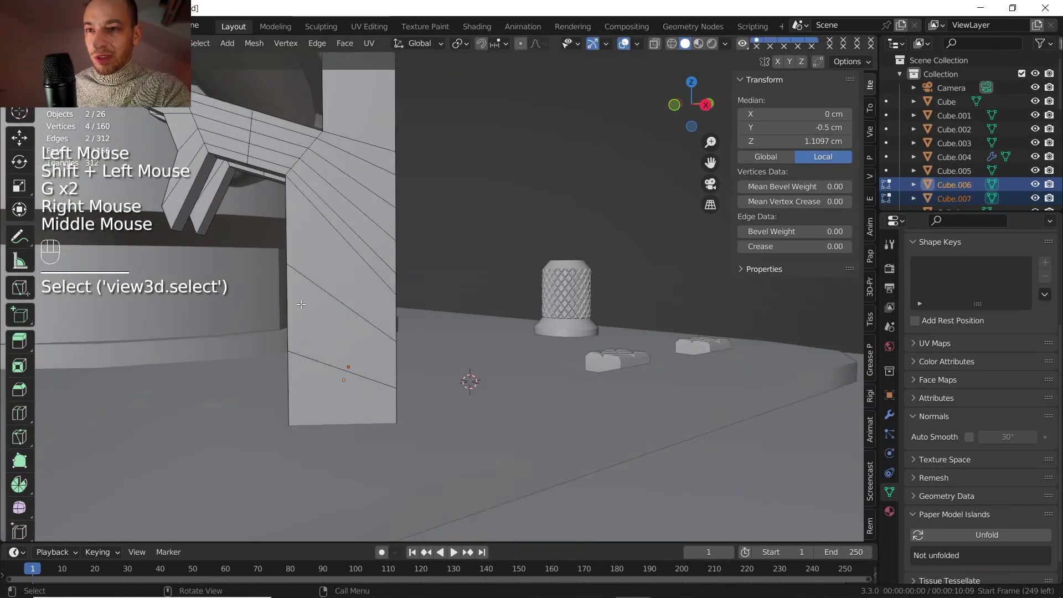
key("g")
key("y")
key("y")
left_click(361, 321)
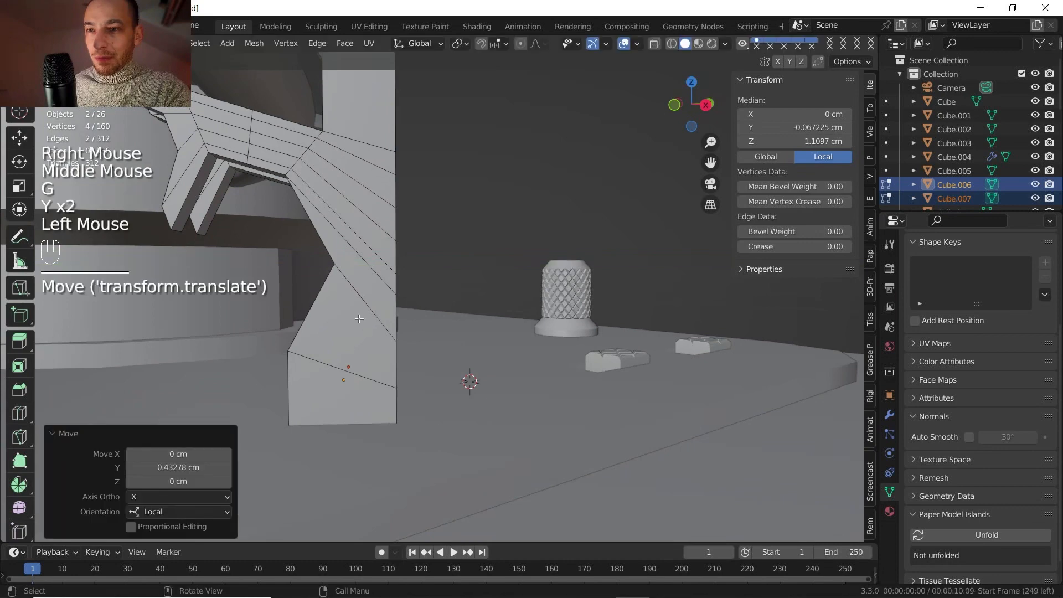
Join the two rest plates into one object and apply its scale.
middle_click_drag(361, 320, 458, 320)
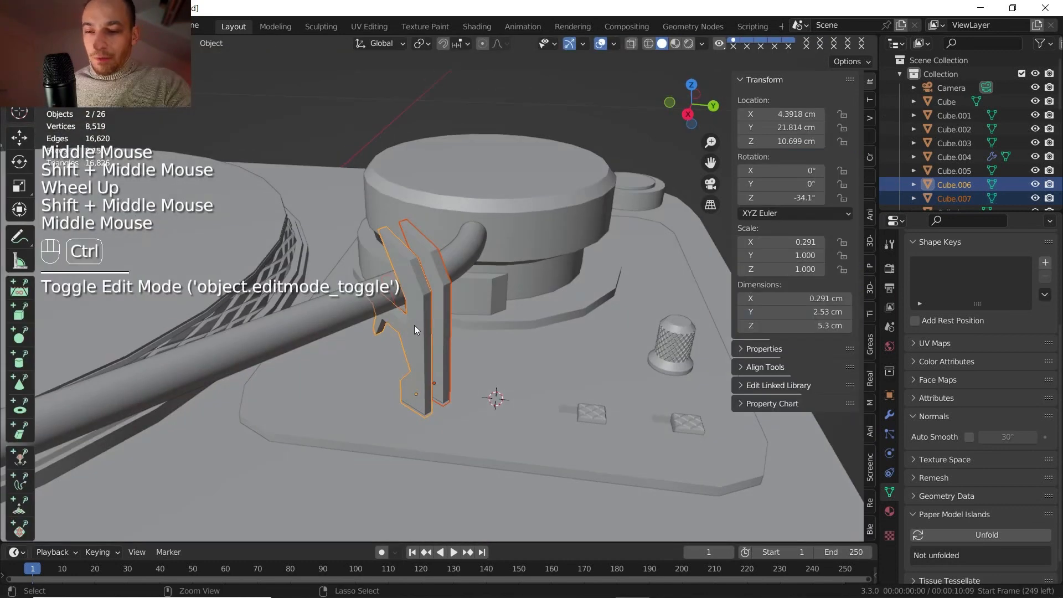
key("ctrl+j")
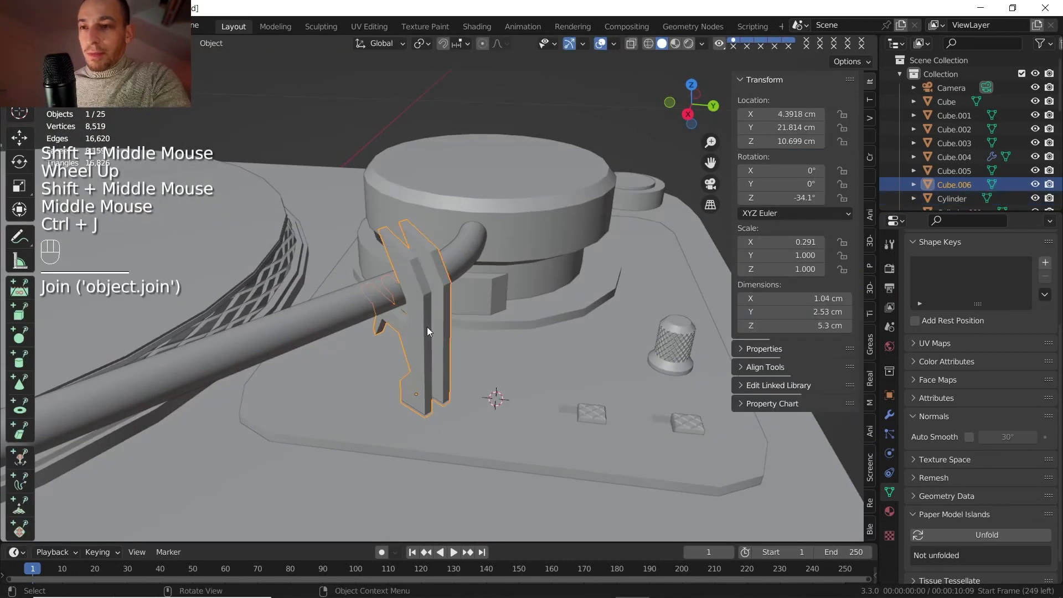
key("ctrl+a")
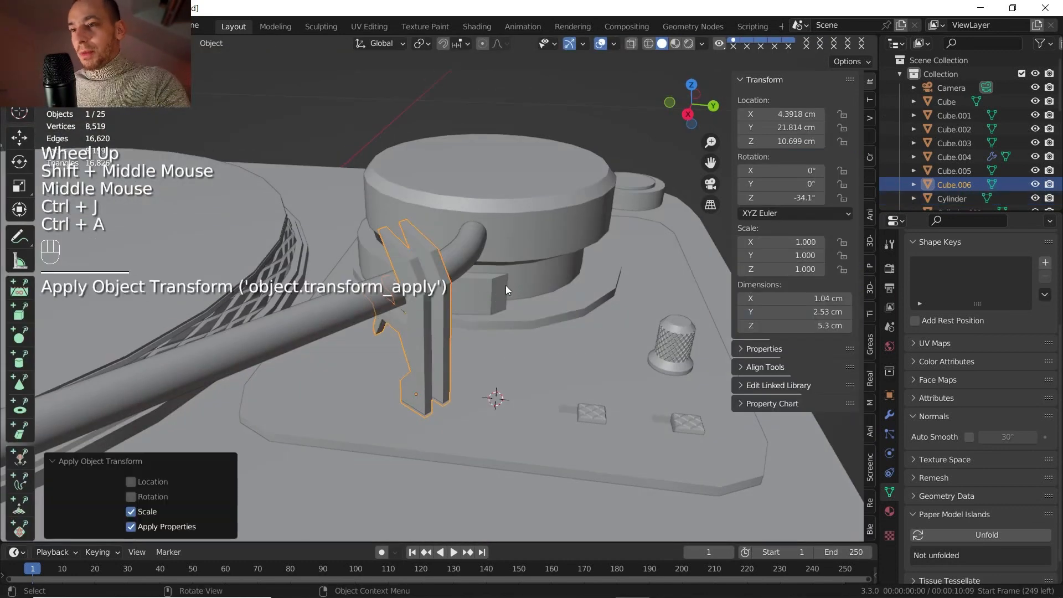
Inspect the whole turntable from several angles, checking the rest's proportions beside the tonearm base.
scroll(476, 304, "down", 2)
middle_click_drag(477, 305, 518, 296, "shift")
scroll(518, 296, "down", 2)
middle_click_drag(518, 297, 565, 310, "shift")
middle_click_drag(565, 310, 566, 266)
mouse_move(566, 266)
middle_mouse_down("shift")
mouse_move(556, 257)
mouse_move(568, 267)
middle_mouse_up("shift")
middle_click_drag(565, 307, 349, 305)
middle_click_drag(349, 305, 343, 308)
scroll(343, 308, "up", 2)
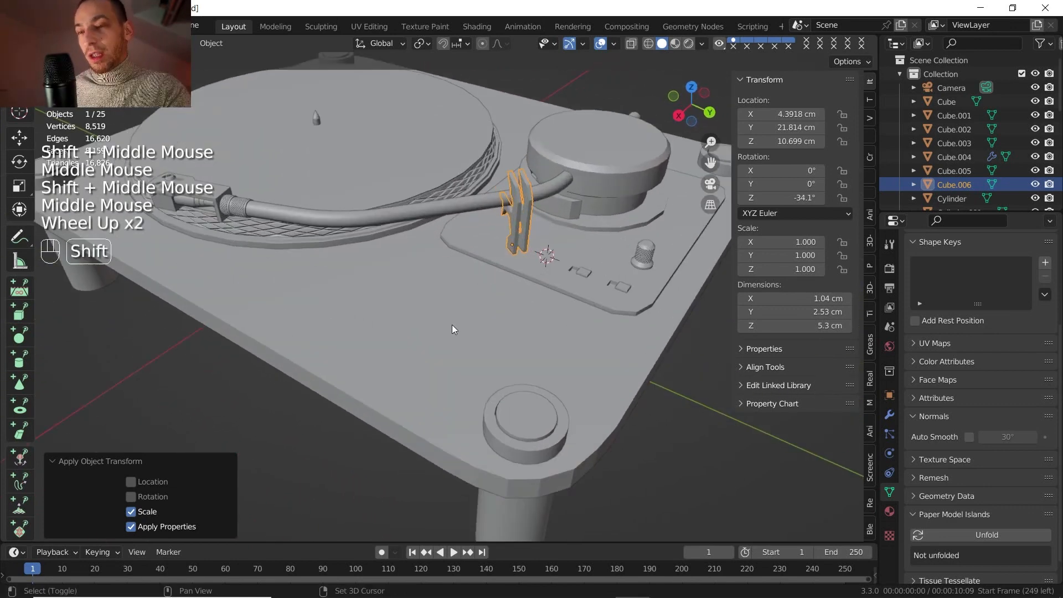
middle_click_drag(452, 324, 370, 341, "shift")
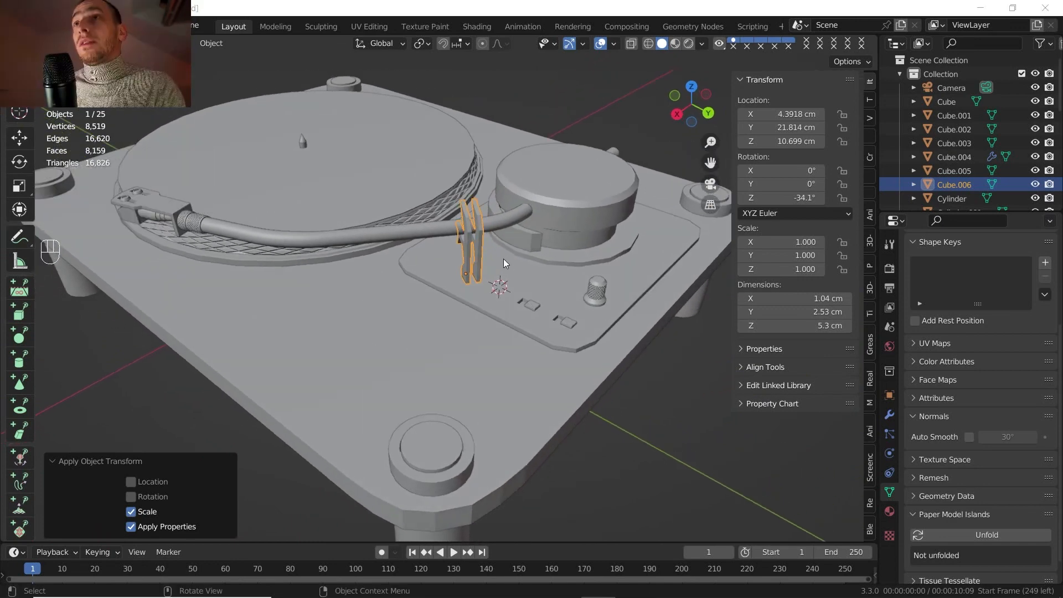
middle_click_drag(503, 258, 497, 342)
scroll(535, 273, "up", 2)
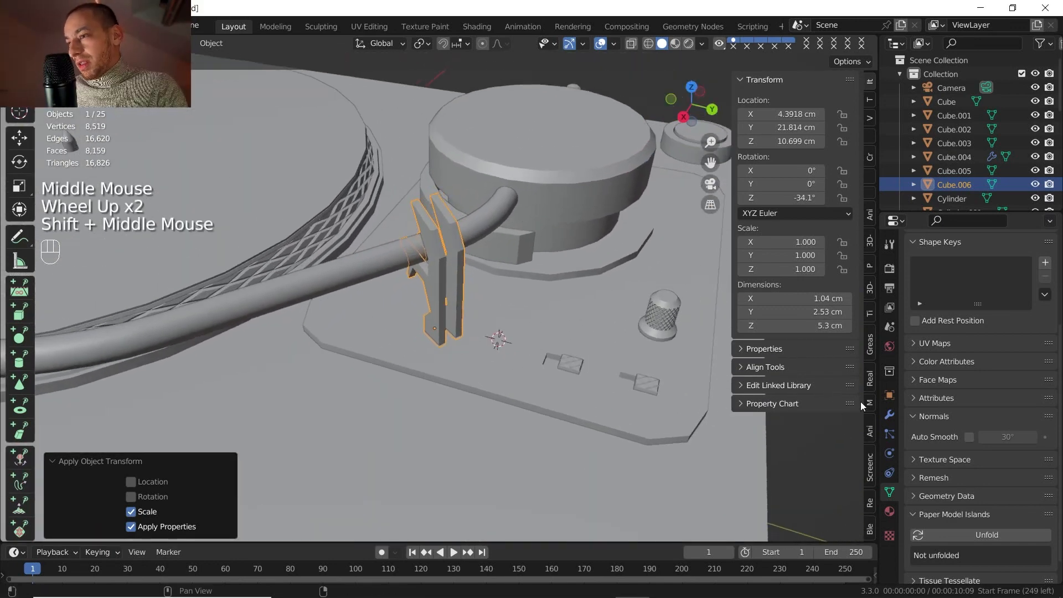
Add a Bevel modifier to the joined tonearm rest.
left_click(889, 414)
left_click(946, 268)
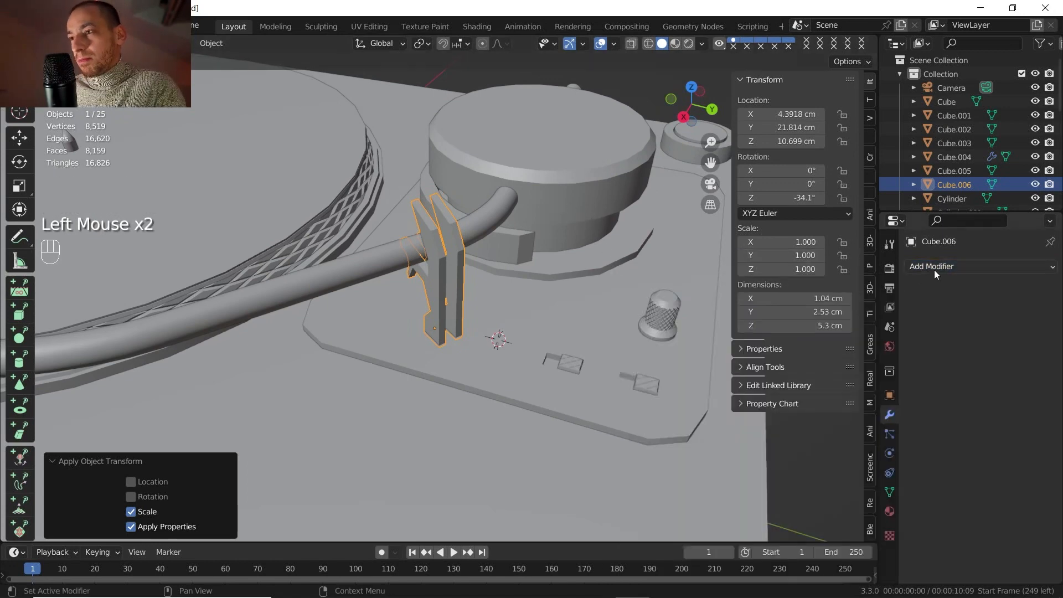
left_click(935, 270)
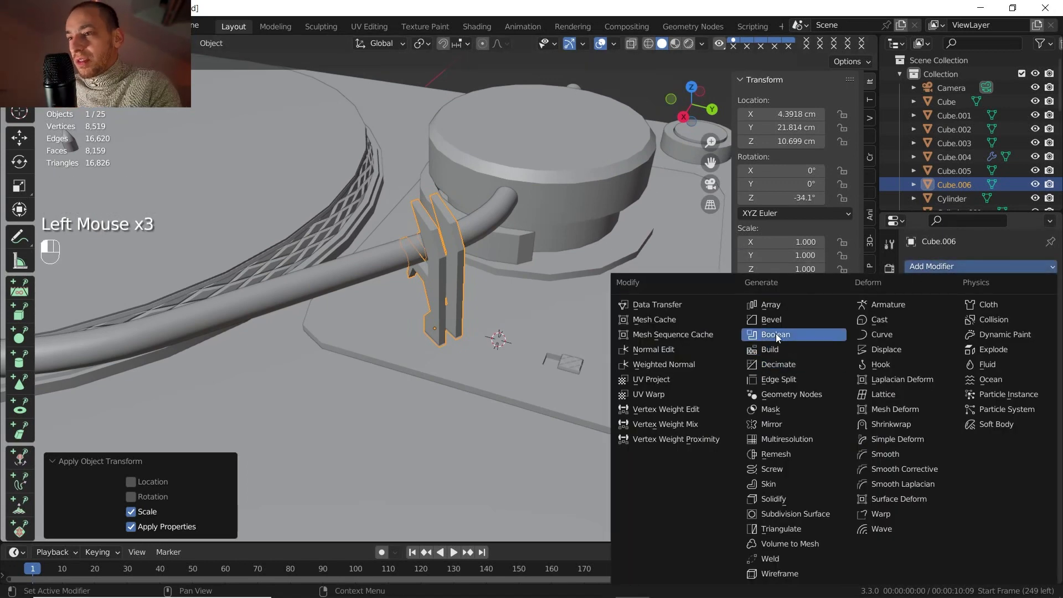
left_click(786, 320)
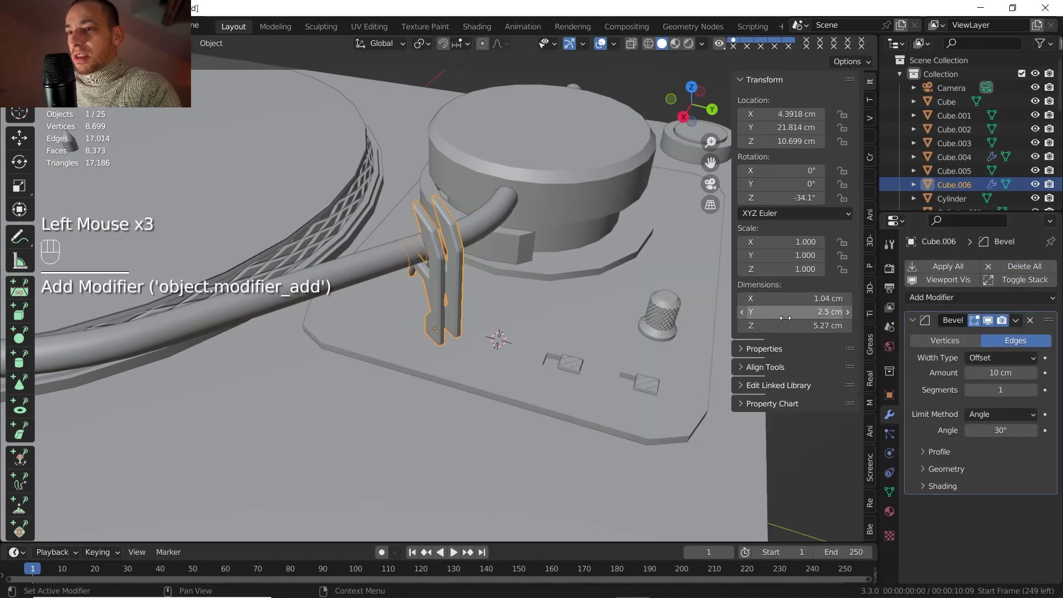
Try a bevel amount of 1 cm on the tonearm rest and settle on 0.5 cm.
middle_click_drag(616, 311, 437, 307, "shift")
scroll(459, 289, "up", 3)
middle_click_drag(438, 307, 427, 302)
left_click(1001, 372)
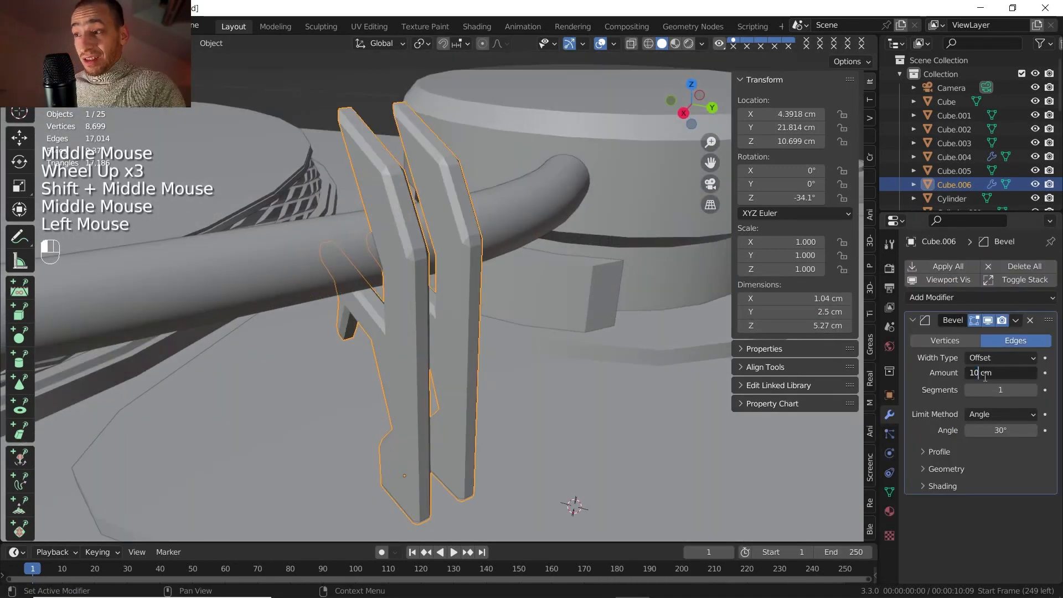
key("BackSpace")
key("Return")
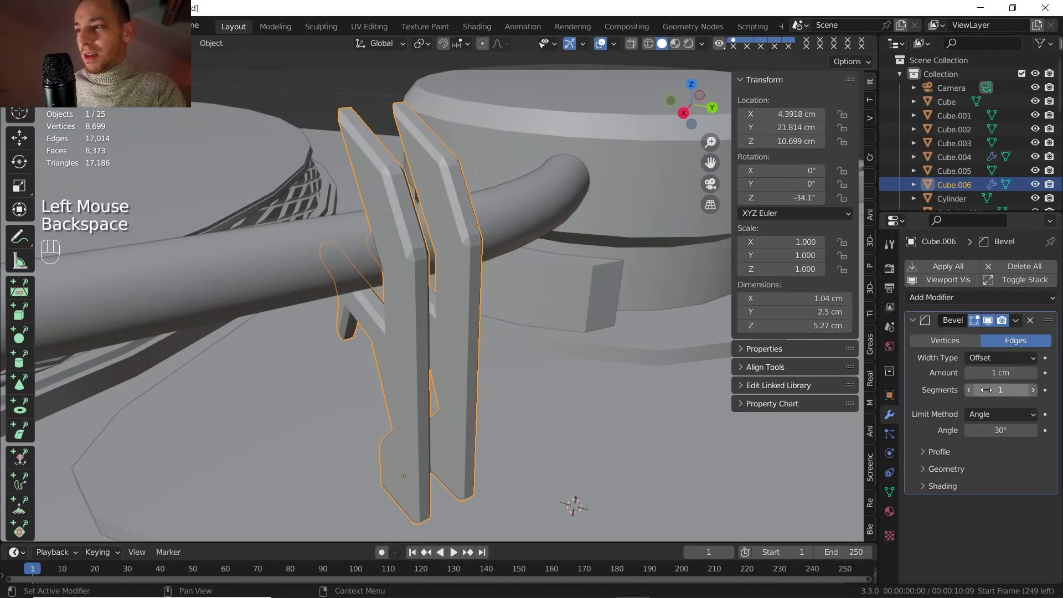
left_click(989, 372)
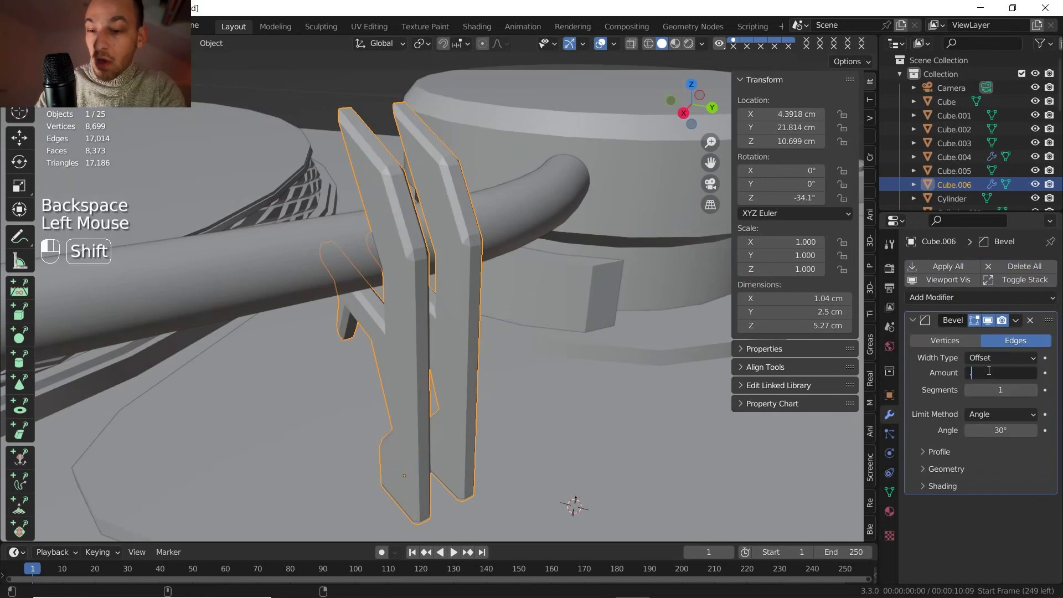
key("Return")
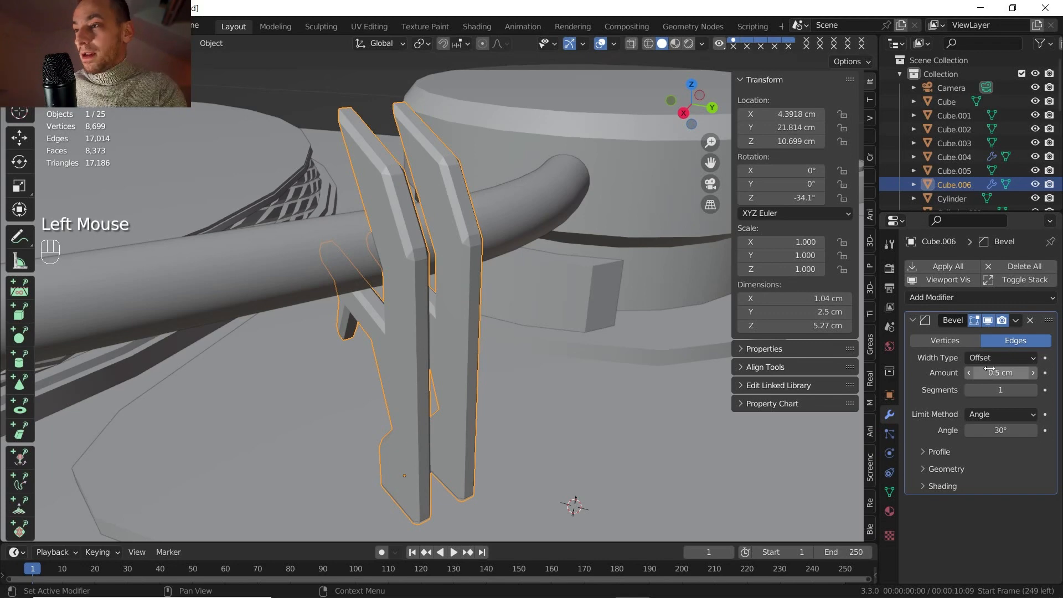
Set the tonearm rest's bevel amount to 0.05 cm with three segments.
left_click_drag(989, 373, 979, 373, "shift")
type("01")
key("Return")
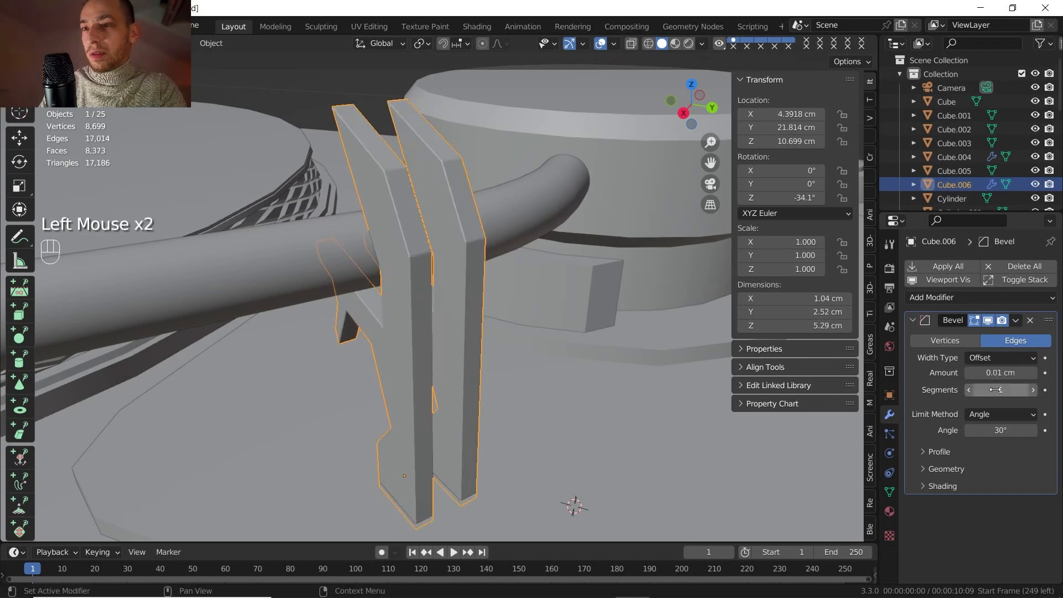
Shade the tonearm rest auto smooth at 30° and enable Harden Normals on its Bevel modifier.
right_click(458, 289)
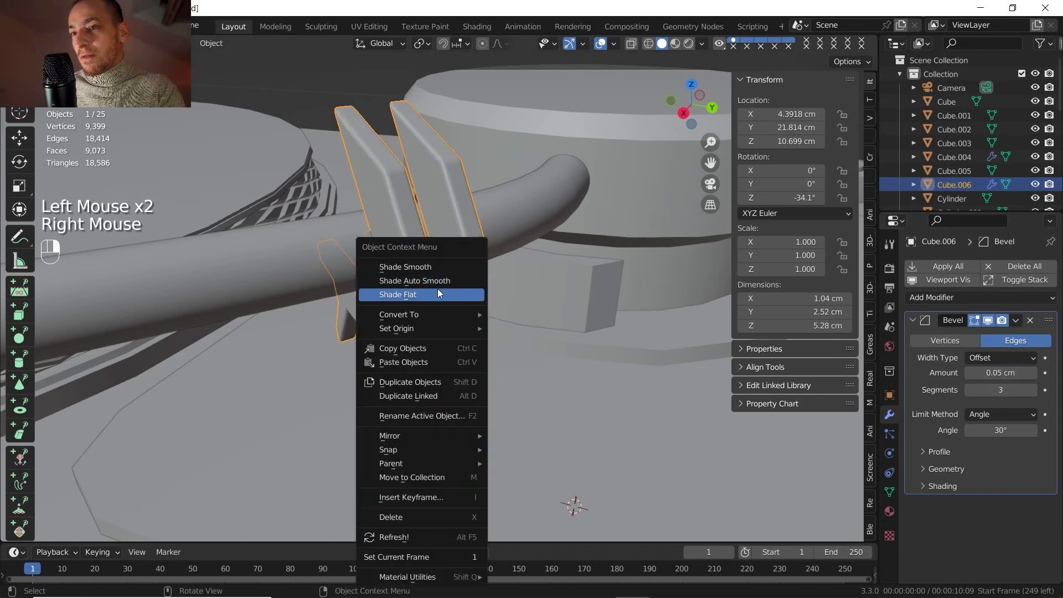
left_click(434, 280)
left_click(922, 486)
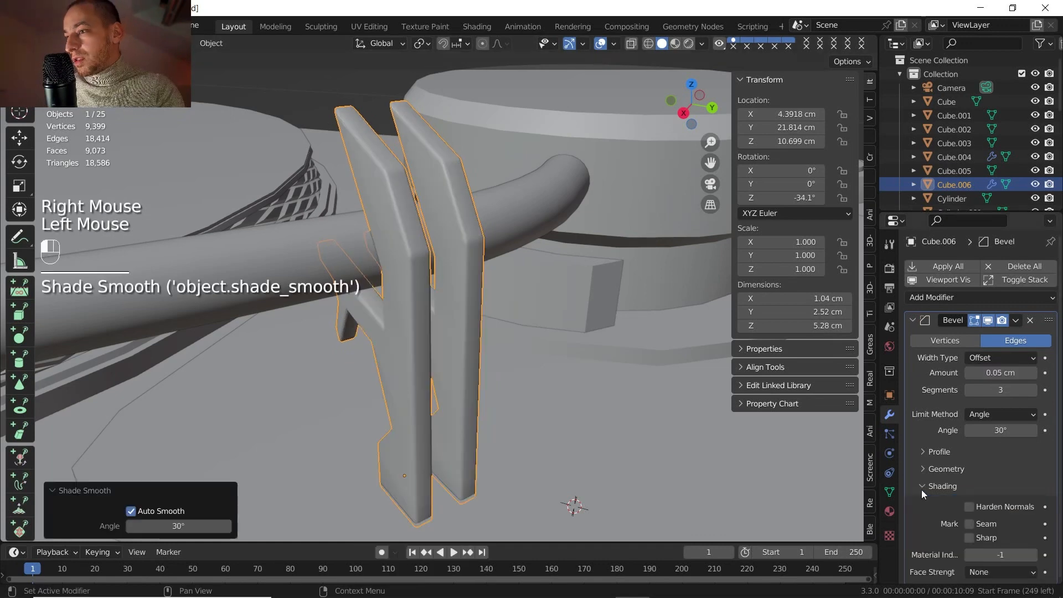
left_click(970, 508)
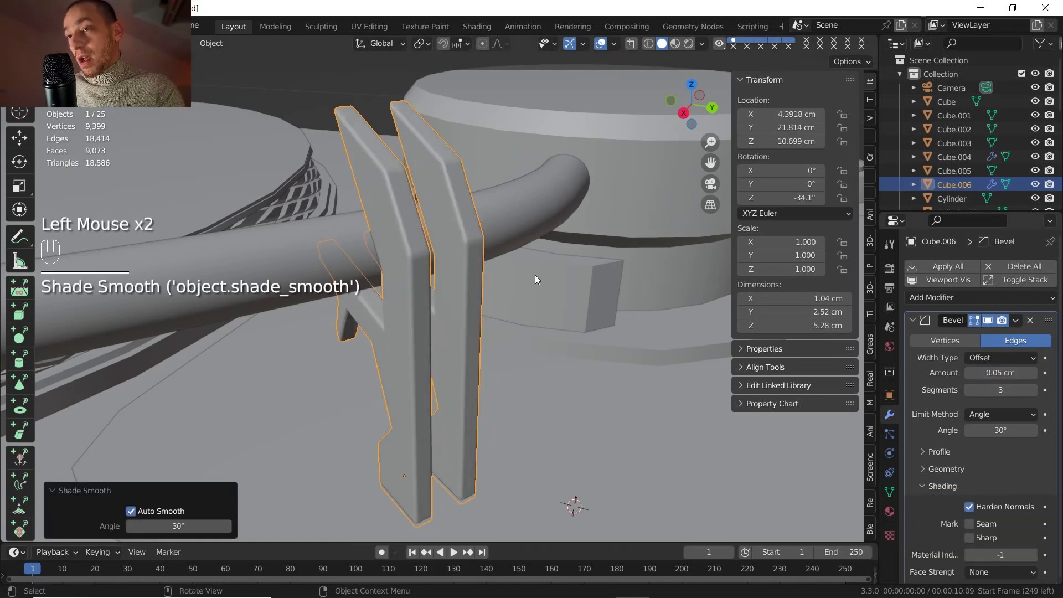
Select the tonearm base's upper and lower cylinders, the control box, the corner feet and their caps.
scroll(535, 274, "down", 4)
middle_click_drag(521, 266, 463, 298, "shift")
scroll(462, 300, "down", 2)
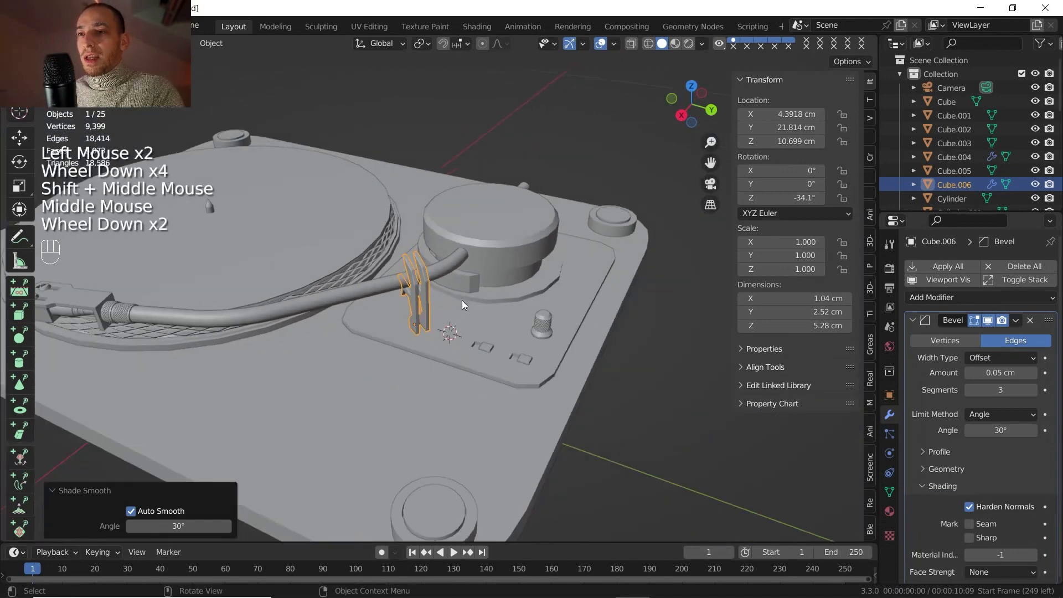
left_click(466, 227)
middle_click_drag(471, 224, 539, 234, "shift")
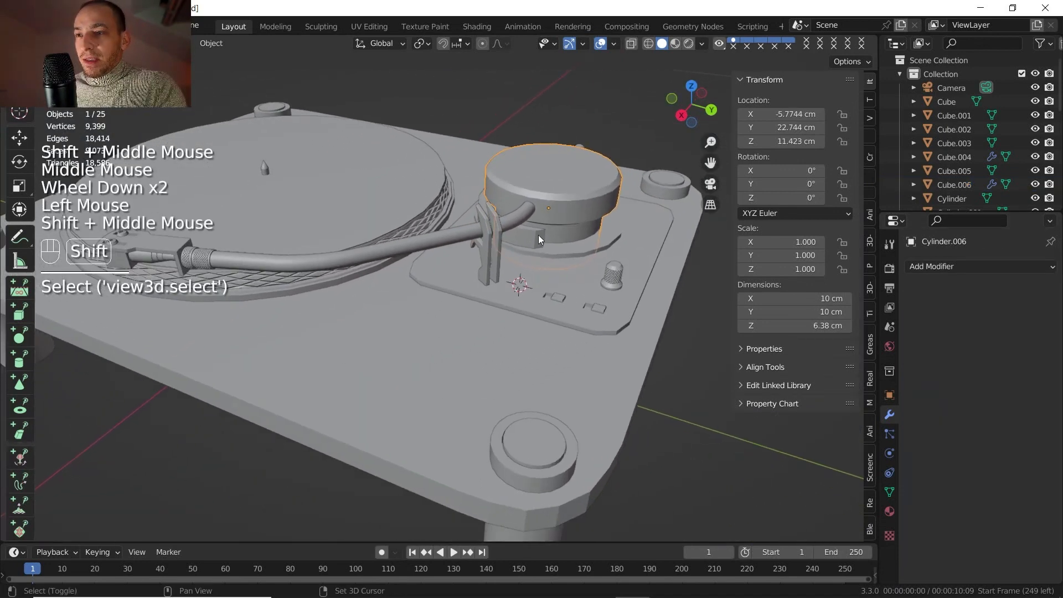
left_click(536, 251, "shift")
left_click(540, 268, "shift")
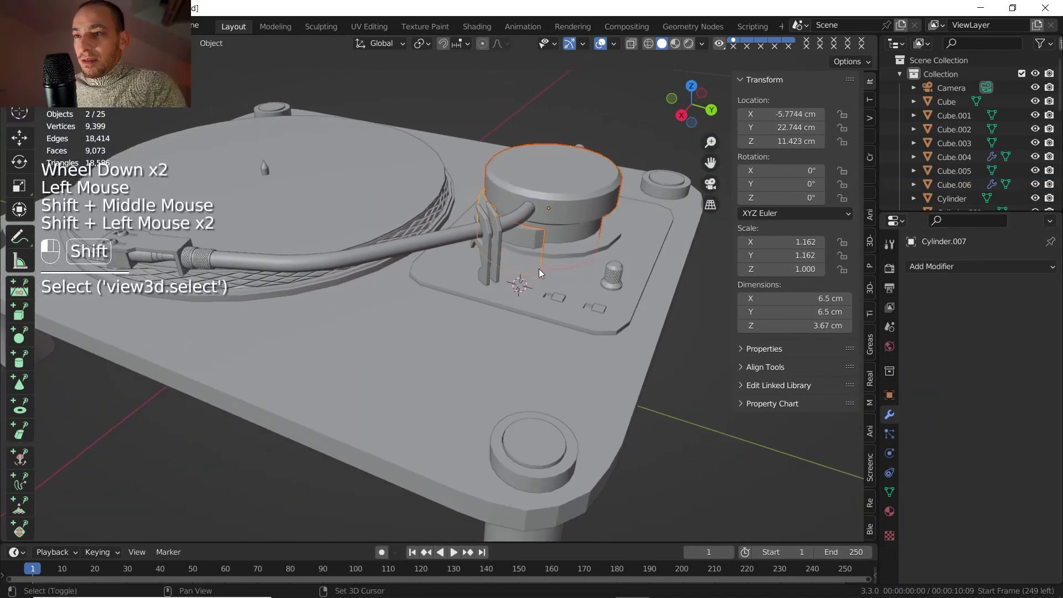
left_click(648, 187, "shift")
left_click(664, 175, "shift")
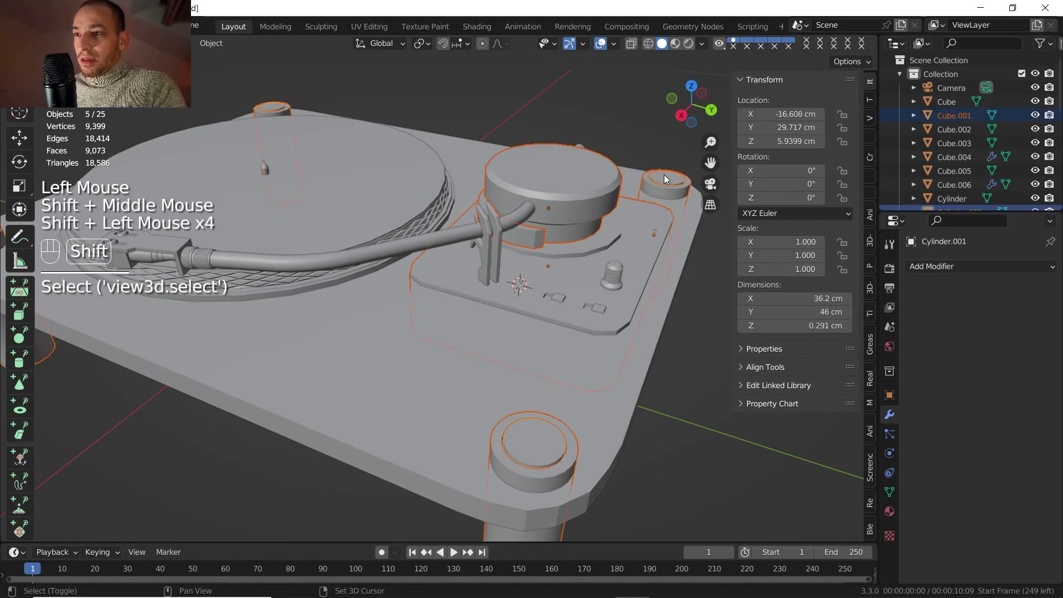
Add the headshell and cartridge body to the selection and apply the cartridge body's Solidify modifier.
left_click(166, 248, "shift")
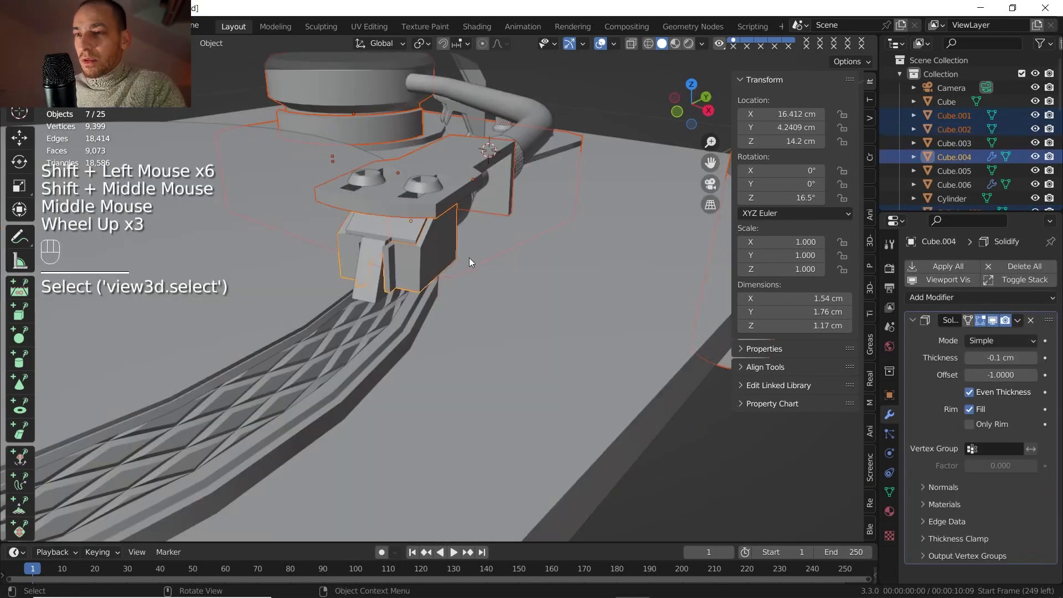
left_click(1018, 320)
left_click(990, 333)
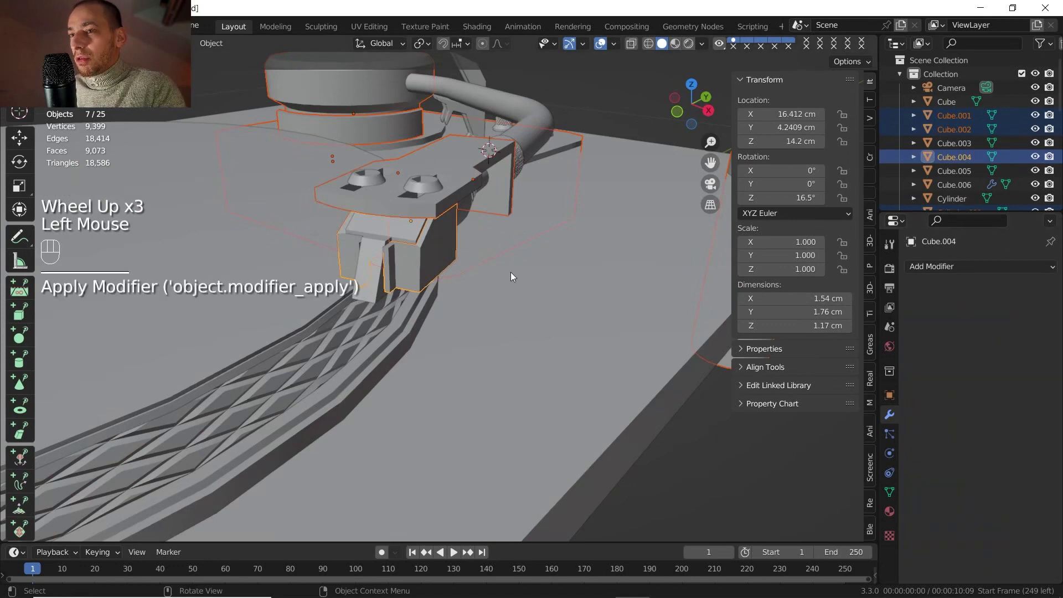
Extend the selection with the cartridge's front piece, both headshell screws, the headshell connector cylinder, the platter and the base plate.
left_click(371, 243, "shift")
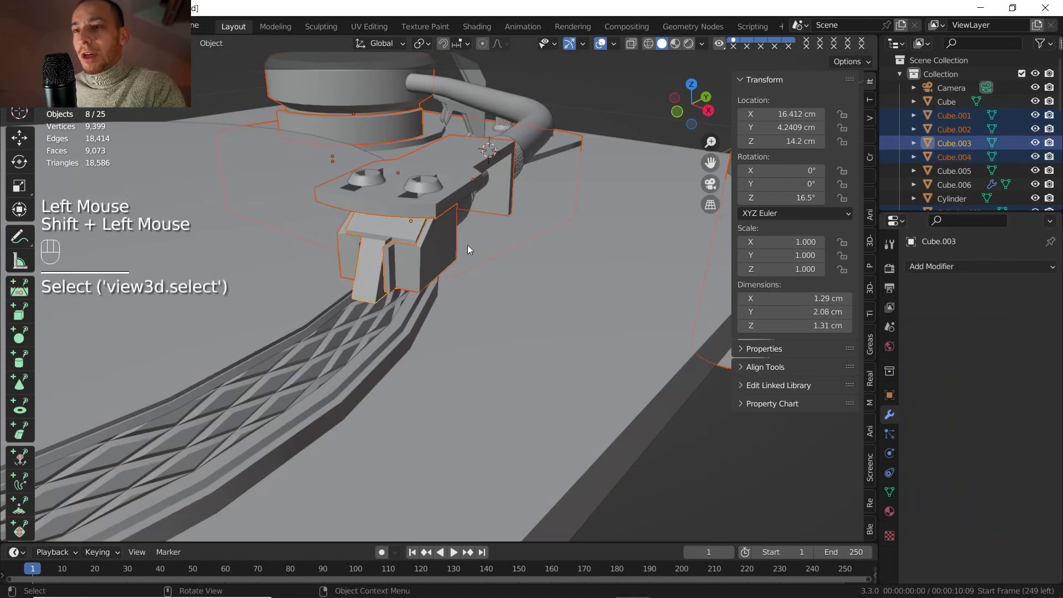
middle_click_drag(468, 245, 451, 234)
left_click(327, 165, "shift")
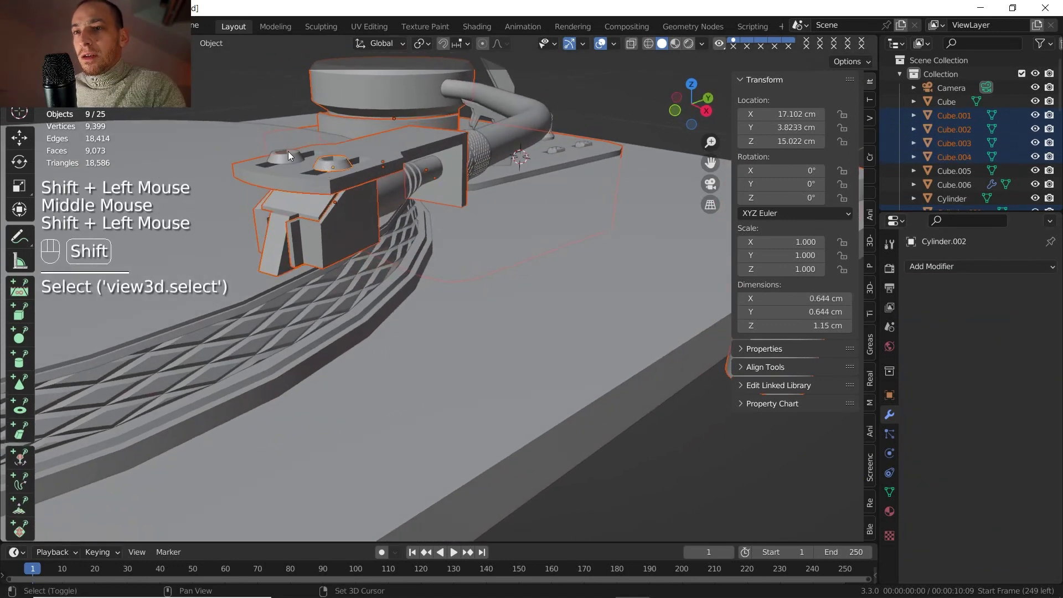
left_click(284, 155, "shift")
middle_click_drag(284, 154, 372, 201)
left_click(387, 199, "shift")
scroll(406, 194, "down", 4)
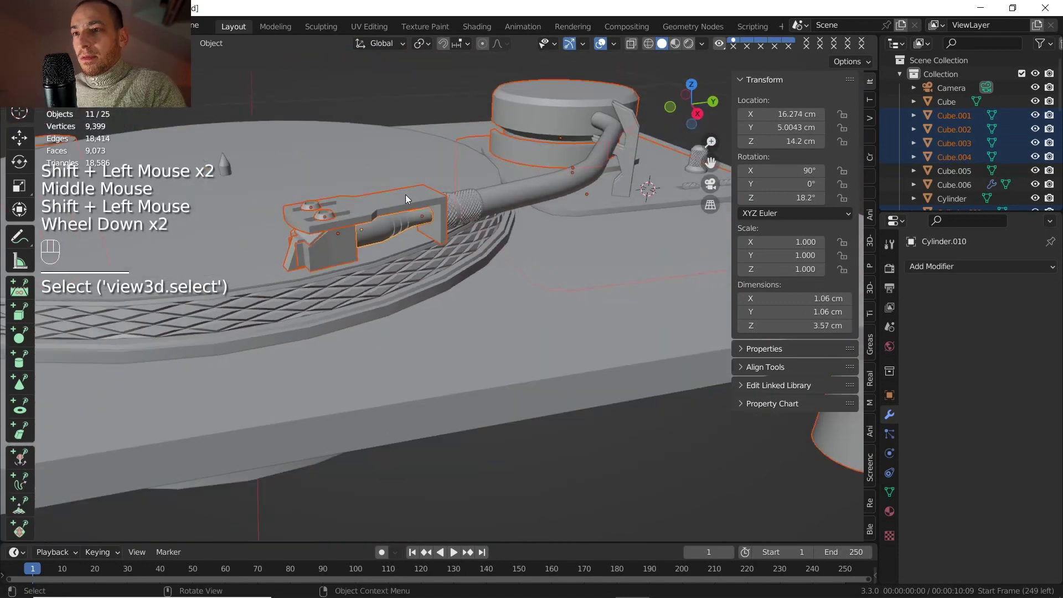
middle_click_drag(414, 244, 313, 234, "shift")
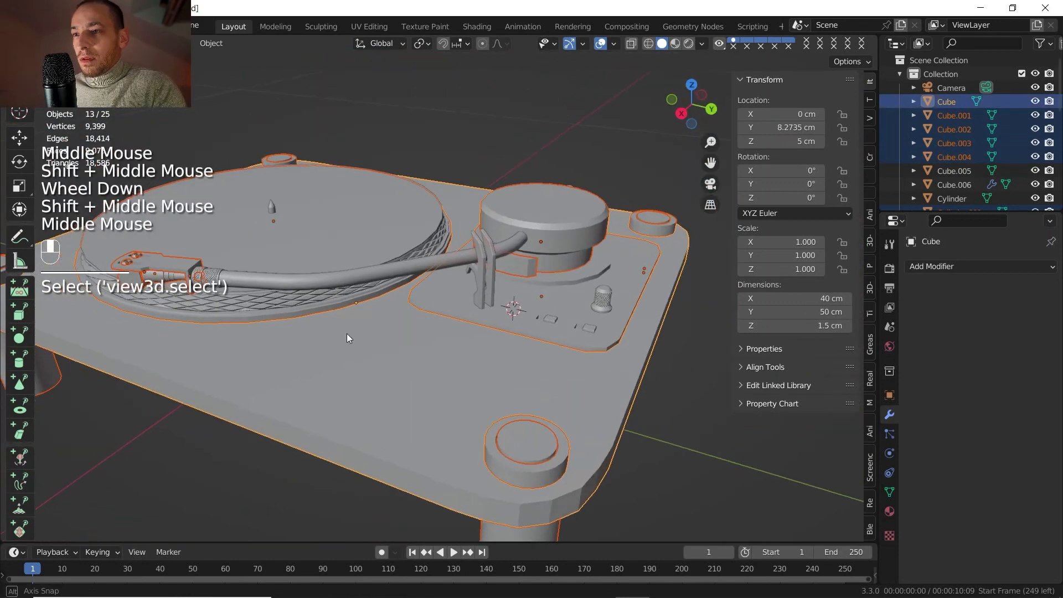
middle_click_drag(347, 333, 487, 296)
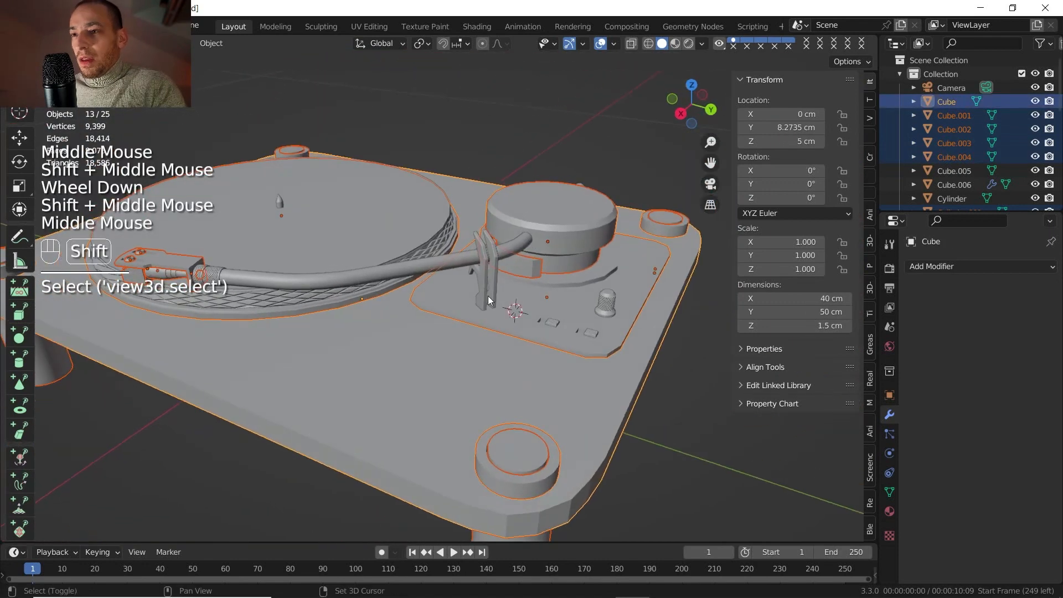
Add the tonearm rest as the active object and copy its Bevel modifier to all selected parts.
left_click(484, 288, "shift")
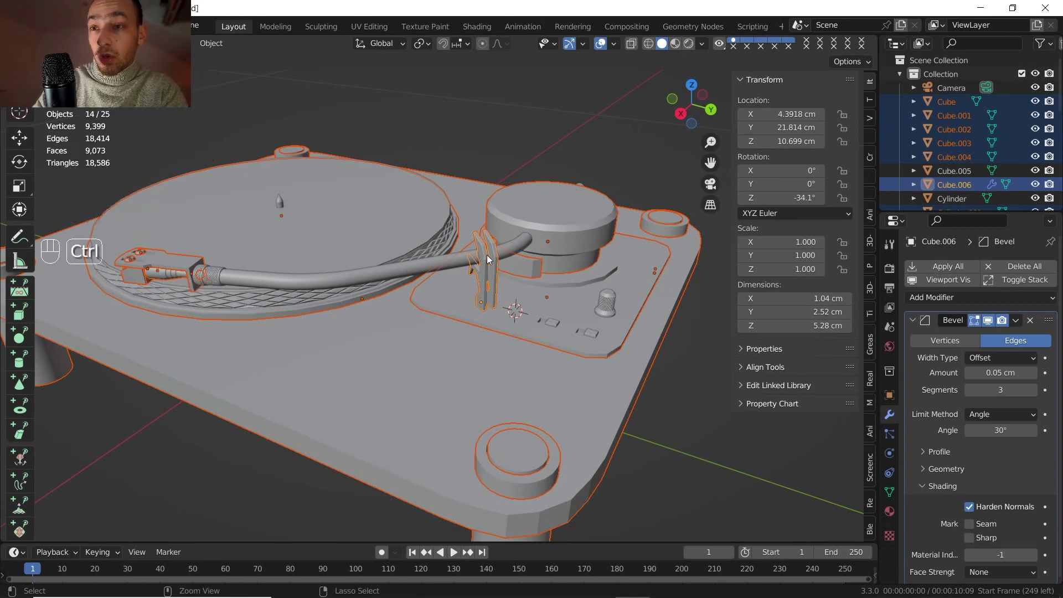
key("ctrl+l")
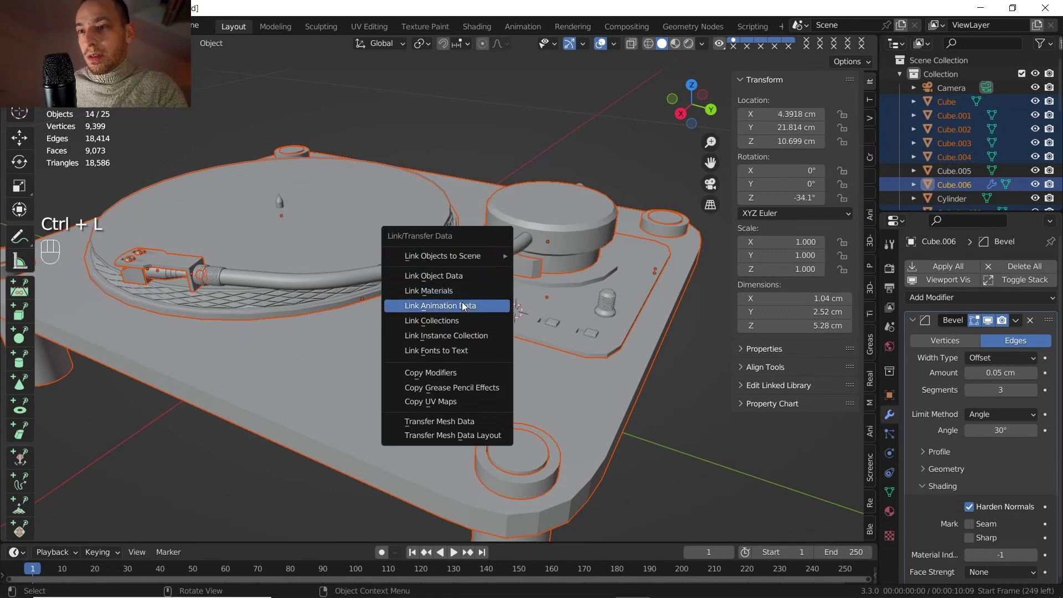
left_click(461, 374)
scroll(512, 287, "up", 1)
middle_click_drag(512, 286, 419, 326, "shift")
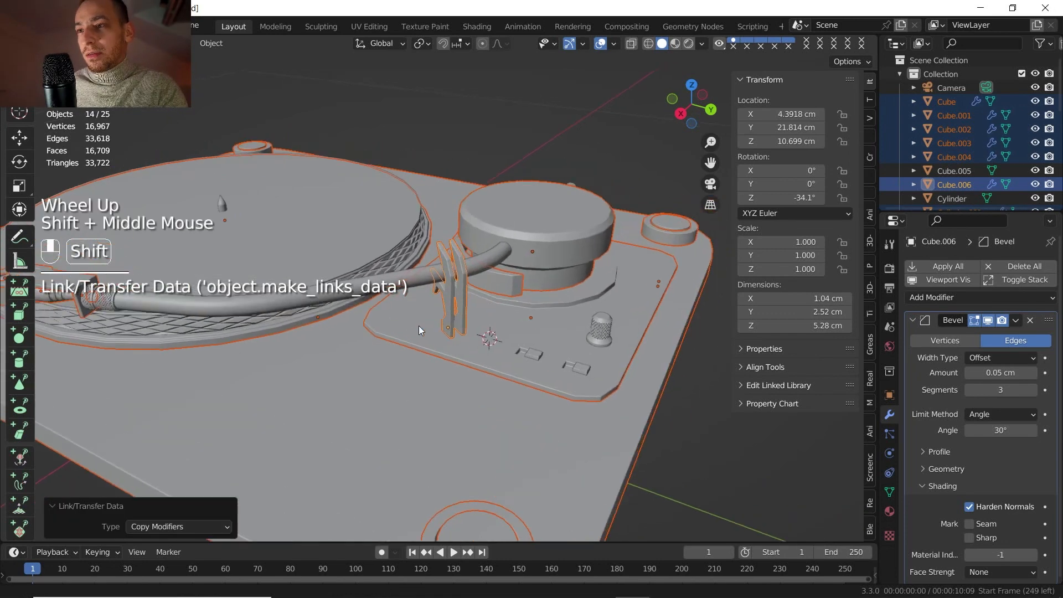
Select the control box beneath the base plate and set its Auto Smooth angle to 30°.
scroll(419, 325, "up", 4)
mouse_move(444, 365)
middle_mouse_down()
mouse_move(418, 352)
mouse_move(410, 294)
mouse_move(438, 354)
middle_mouse_up()
scroll(417, 298, "down", 6)
scroll(437, 355, "down", 1)
middle_click_drag(437, 354, 410, 310)
middle_click_drag(410, 310, 573, 406, "shift")
left_click(374, 343)
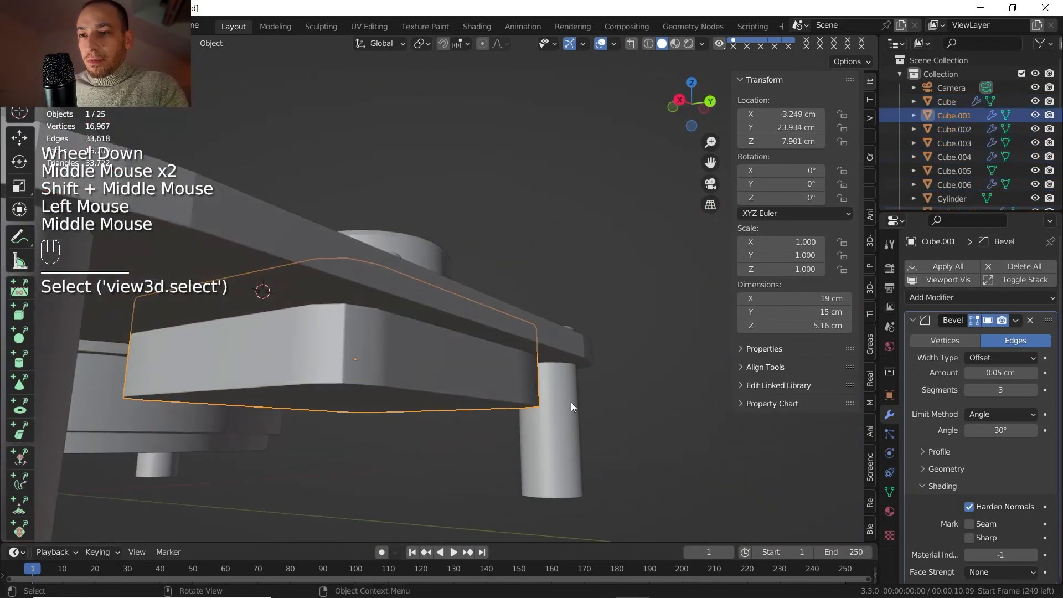
left_click(889, 492)
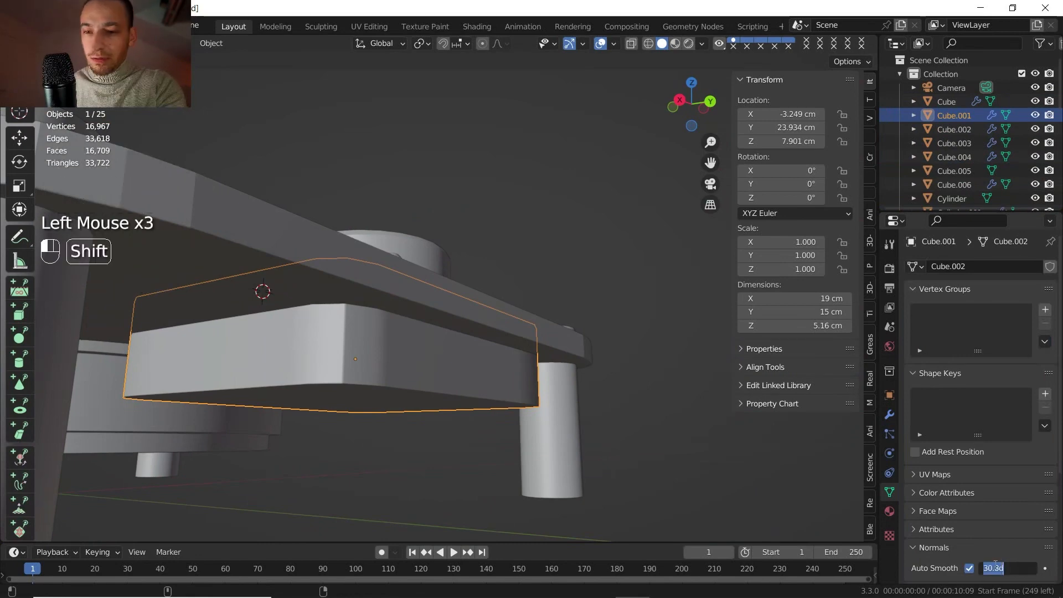
type("30")
key("Return")
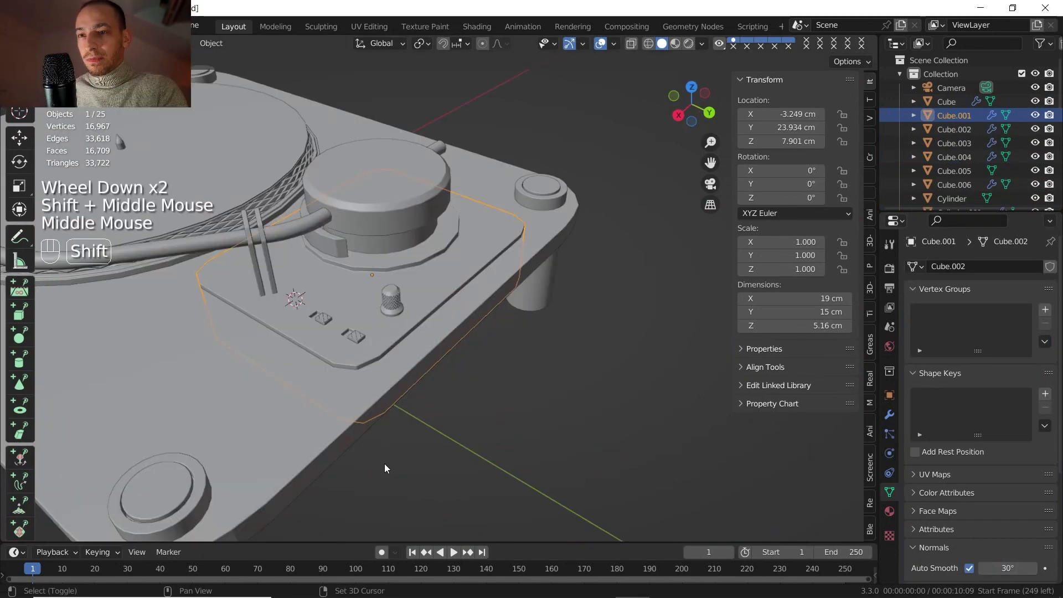
Show the whole turntable in rendered viewport shading and save the file.
middle_click_drag(384, 464, 403, 461, "shift")
middle_click_drag(370, 354, 377, 285)
middle_click_drag(368, 294, 360, 311)
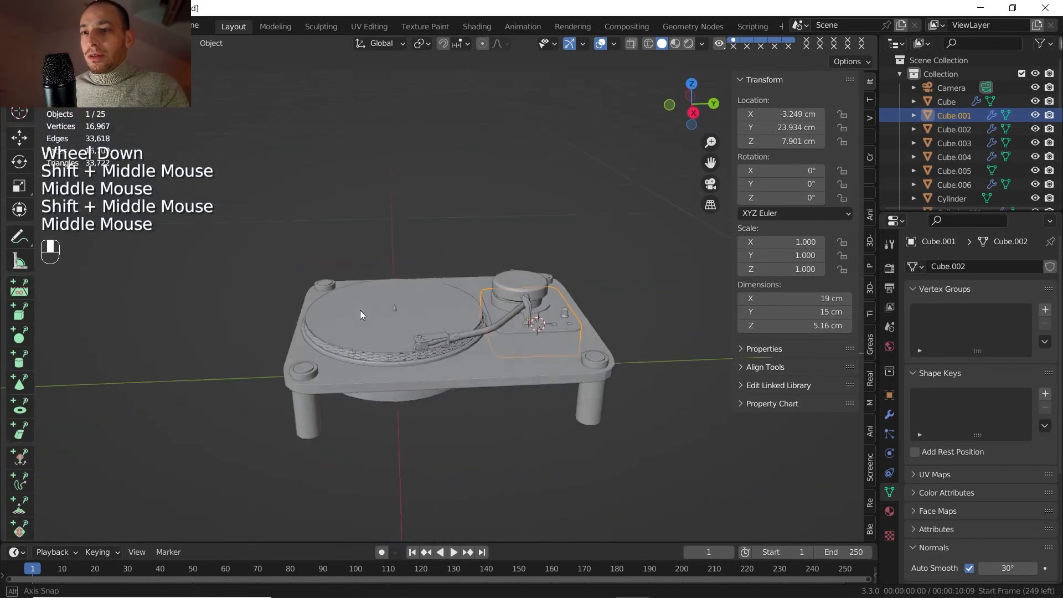
scroll(440, 379, "up", 2)
middle_click_drag(440, 379, 414, 328, "shift")
middle_click_drag(399, 322, 361, 303)
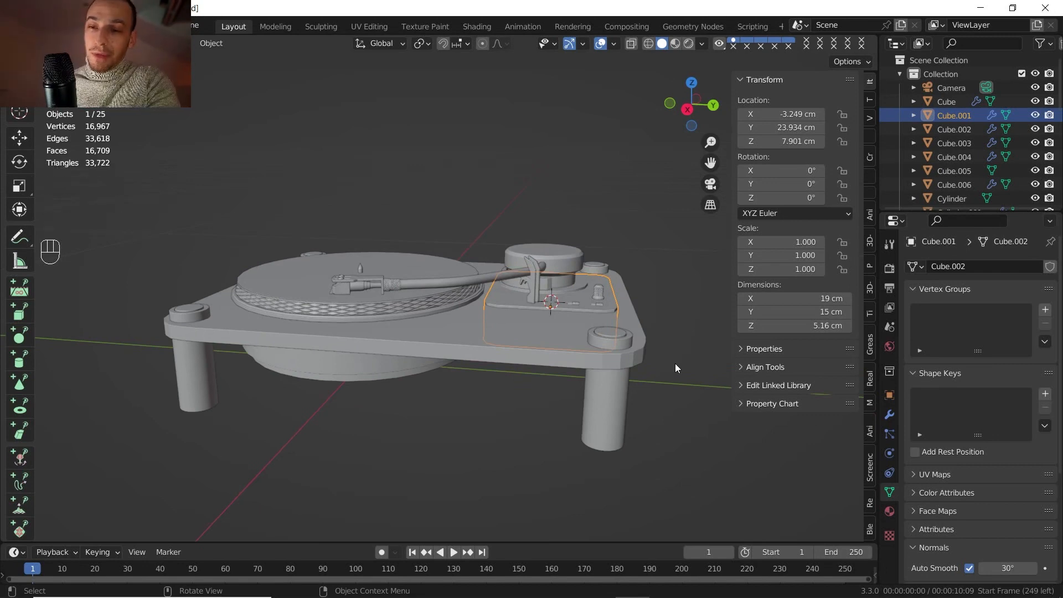
key("F5")
left_click(688, 43)
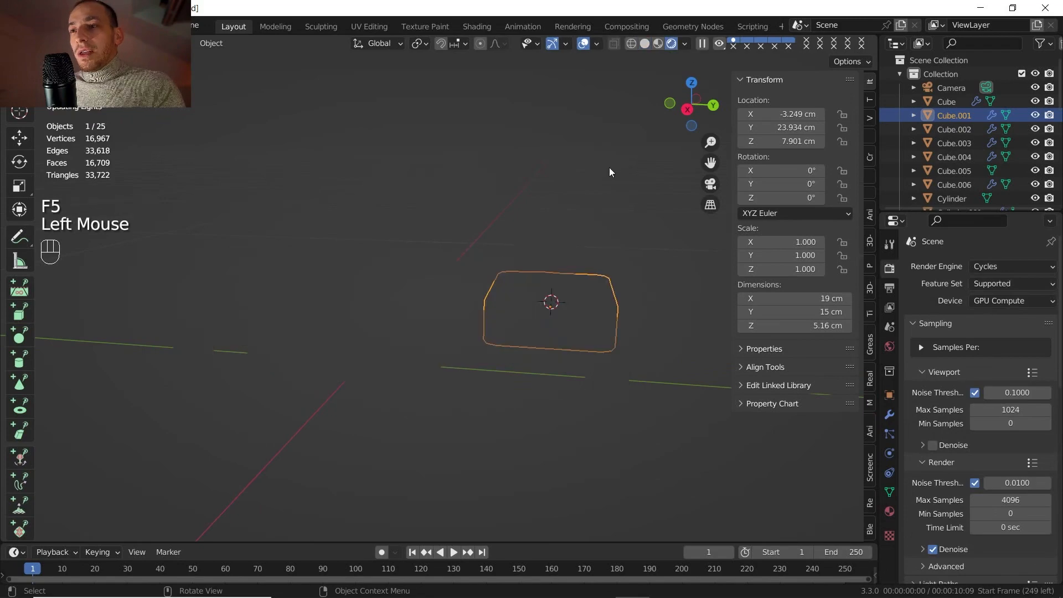
key("F4")
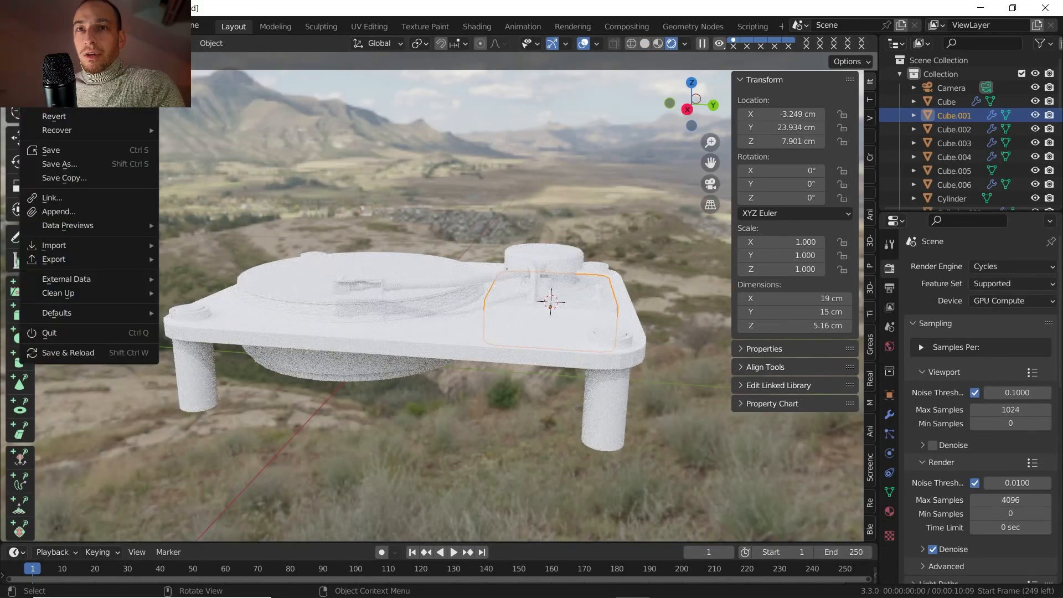
left_click(68, 147)
Enable the Transparent film option in the render settings to hide the landscape background.
middle_click_drag(166, 191, 455, 299)
scroll(427, 290, "up", 2)
left_click(946, 407)
scroll(934, 411, "down", 6)
scroll(925, 318, "up", 2)
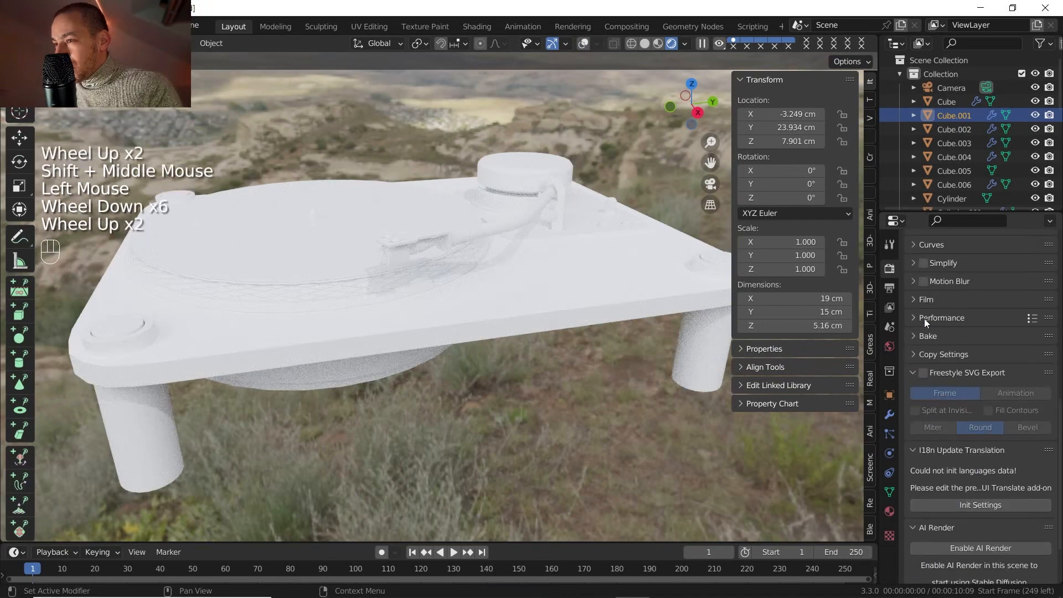
left_click(919, 302)
left_click(933, 398)
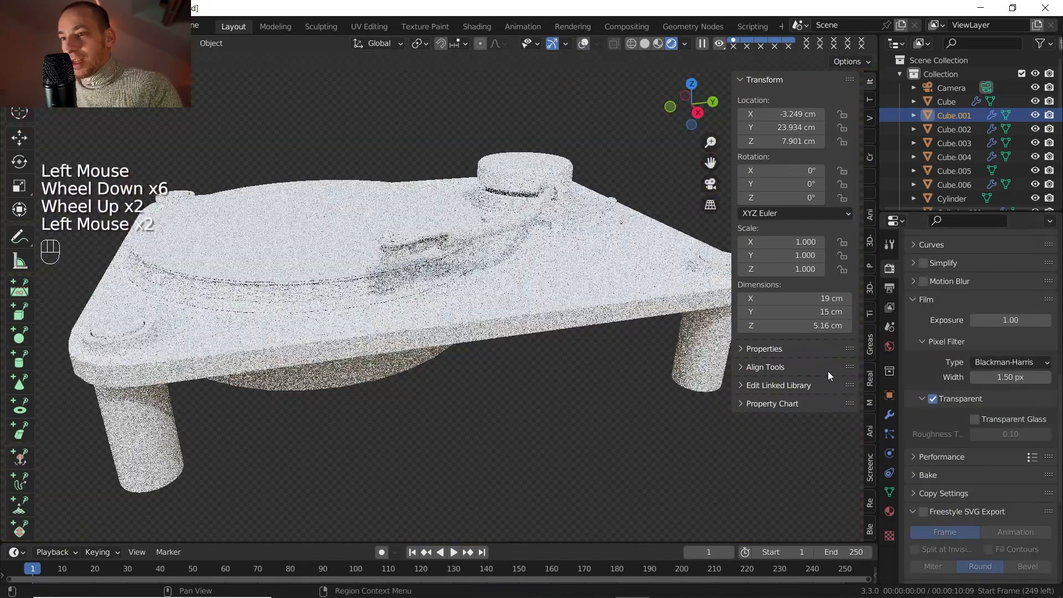
middle_click_drag(498, 288, 549, 240)
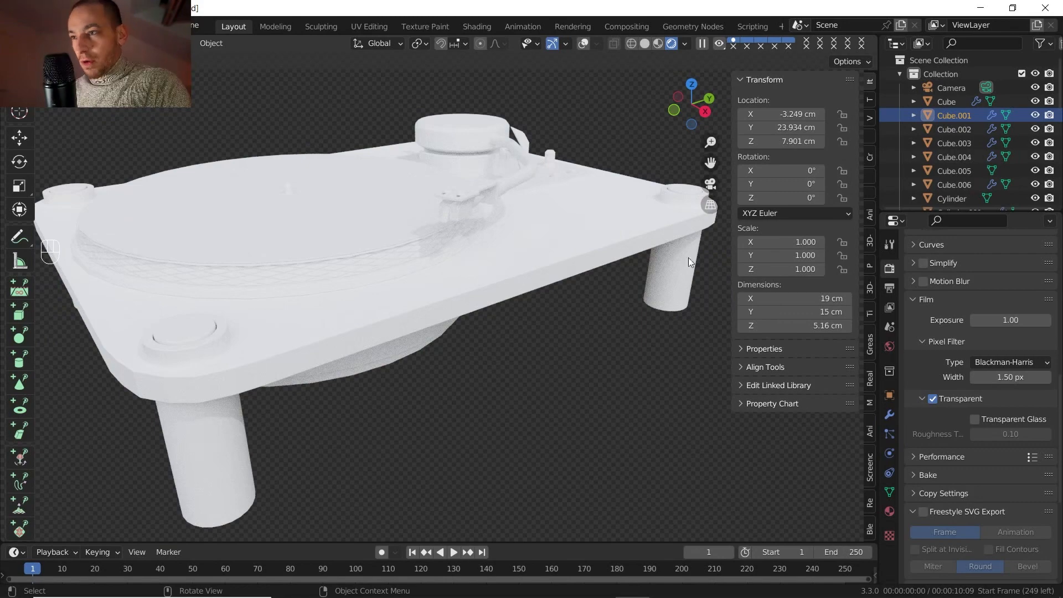
Collapse the transform sidebar and return the viewport to solid shading with overlays shown.
left_click_drag(731, 280, 853, 280)
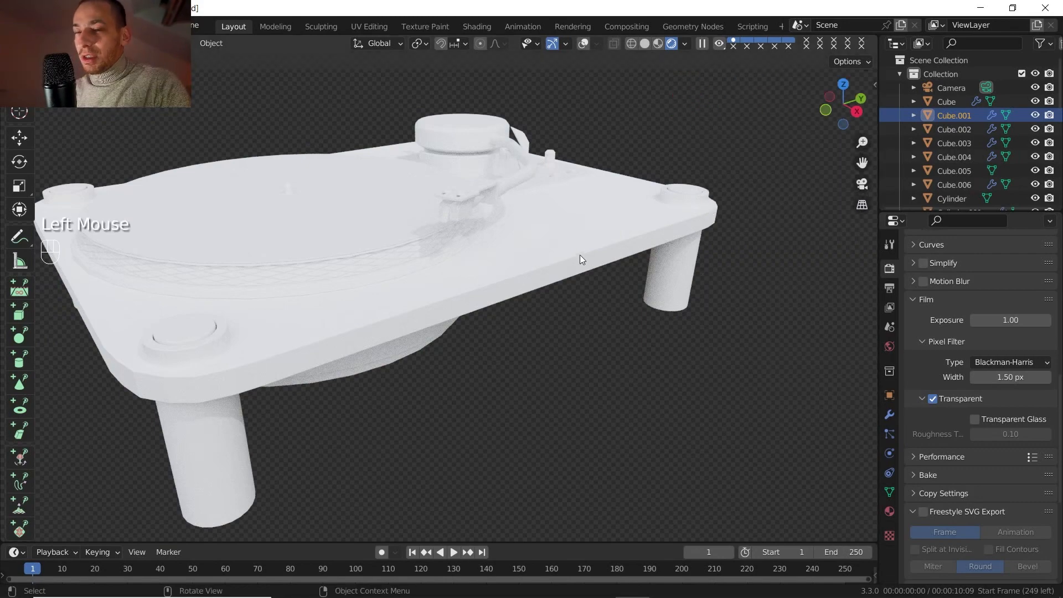
middle_click_drag(580, 255, 517, 268)
left_click(584, 43)
left_click(657, 44)
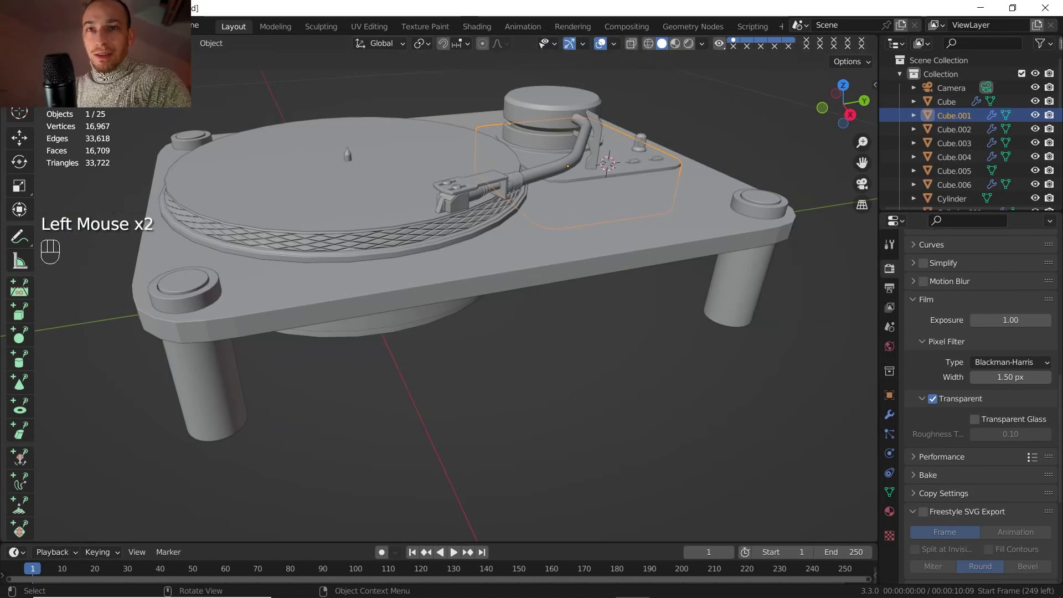
Switch to the Shading workspace, frame the turntable and select its base plate.
left_click(476, 27)
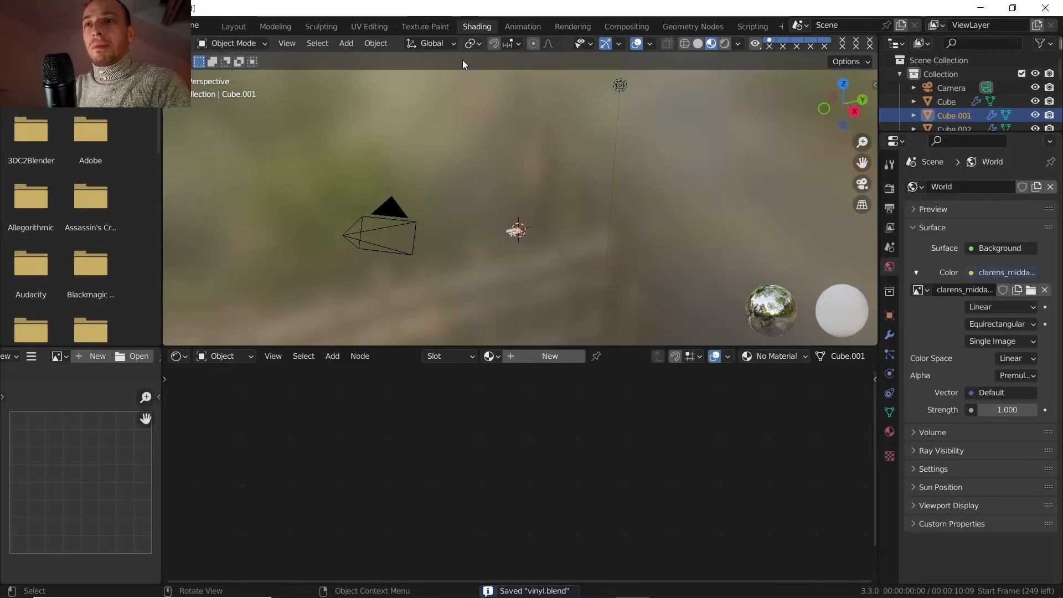
middle_click_drag(526, 213, 576, 165)
scroll(509, 211, "up", 7)
middle_click_drag(576, 165, 575, 175)
scroll(575, 177, "up", 2)
left_click(579, 225)
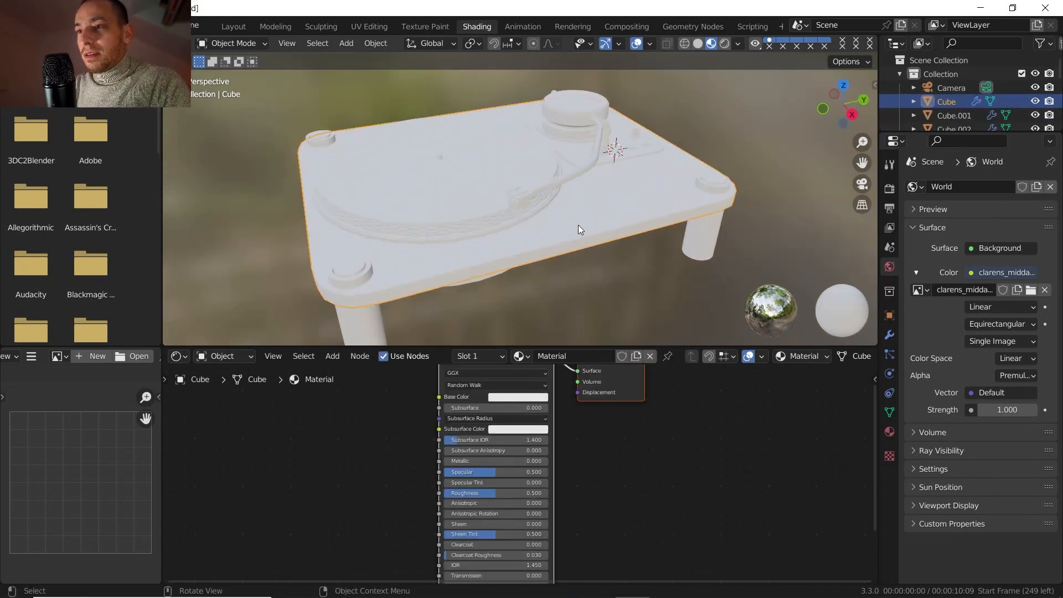
Set the Shading workspace's viewport to rendered shading with a close view of the turntable.
left_click(721, 44)
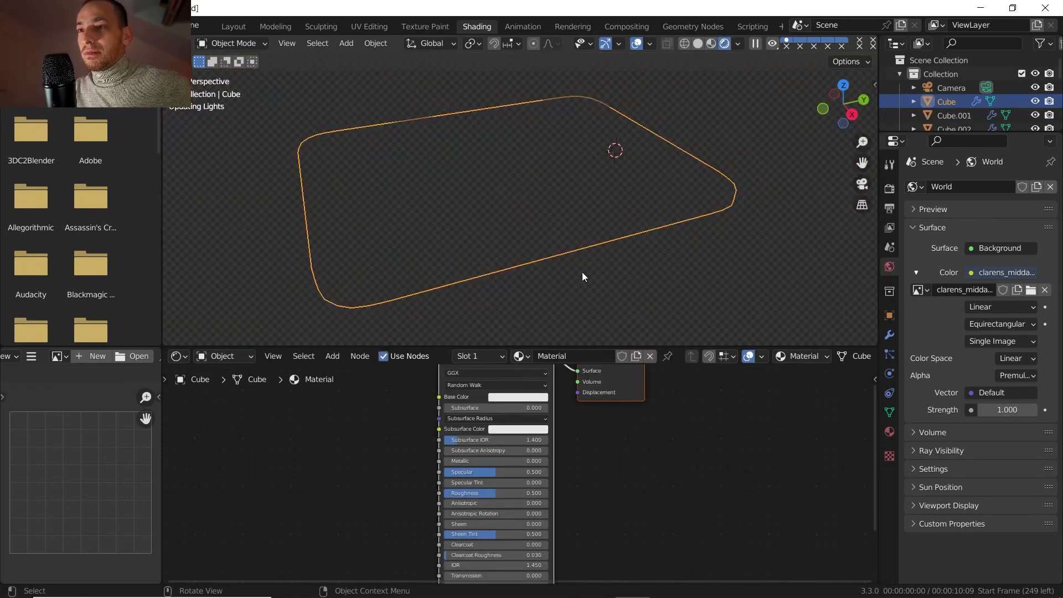
scroll(586, 211, "up", 4)
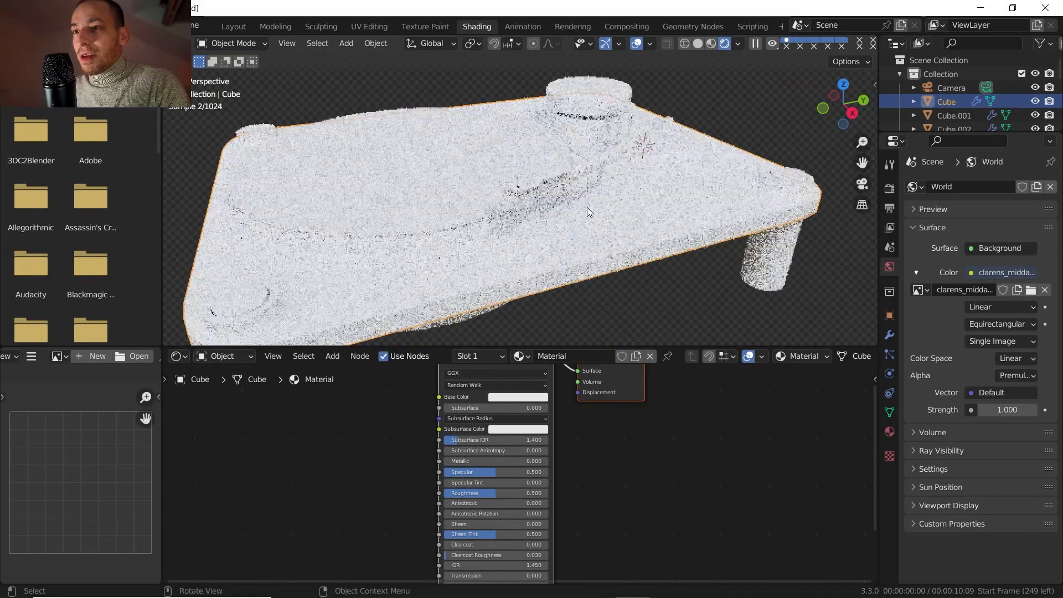
scroll(593, 222, "up", 2)
middle_click_drag(608, 198, 610, 193)
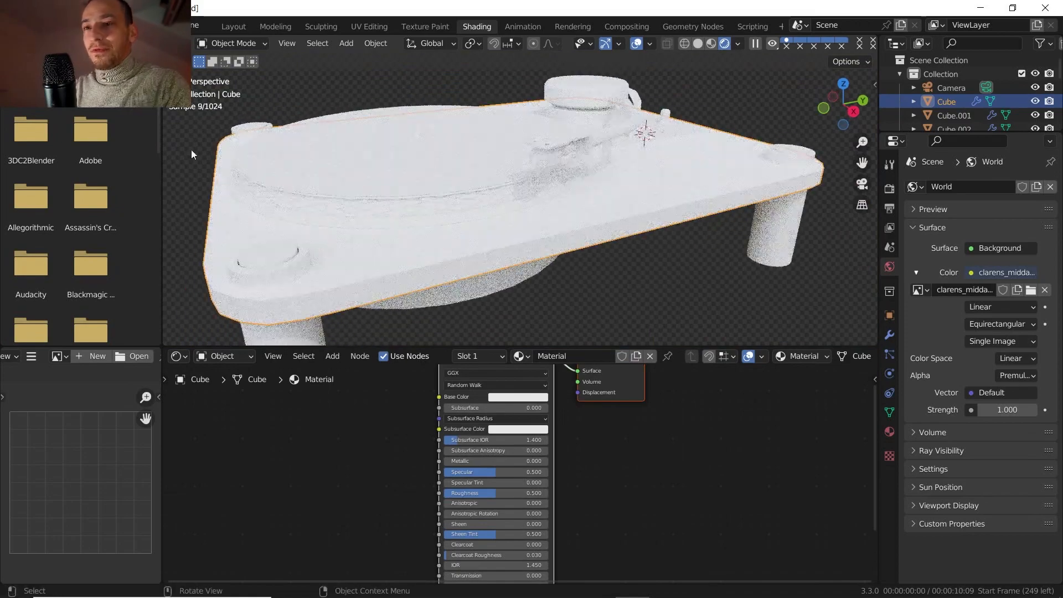
Name the base plate's material "glass" and replace its Principled BSDF node with a Glass BSDF.
key("ctrl+s")
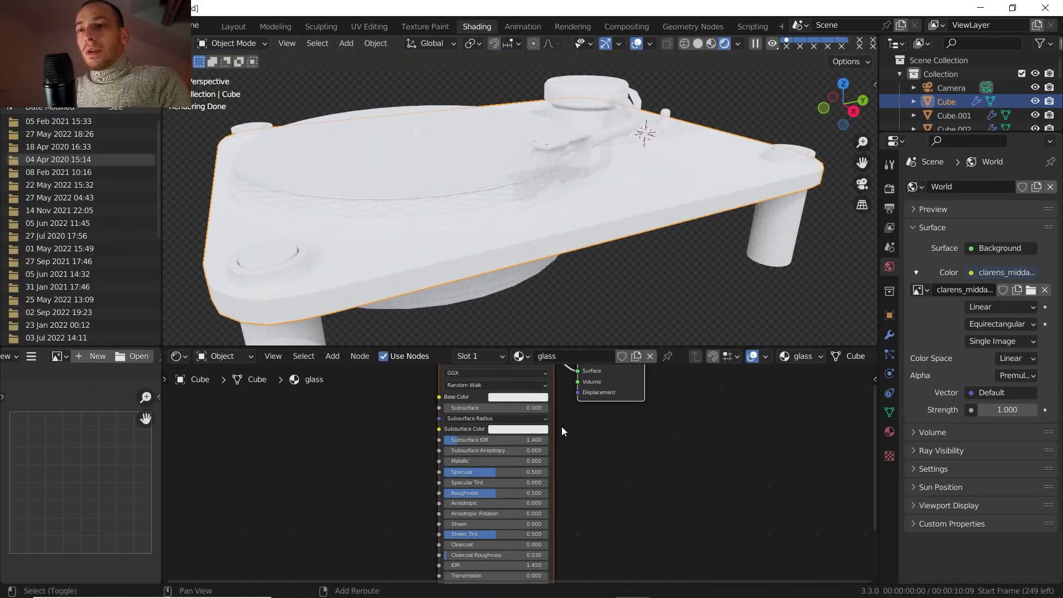
middle_click_drag(561, 427, 624, 435)
scroll(624, 437, "down", 2)
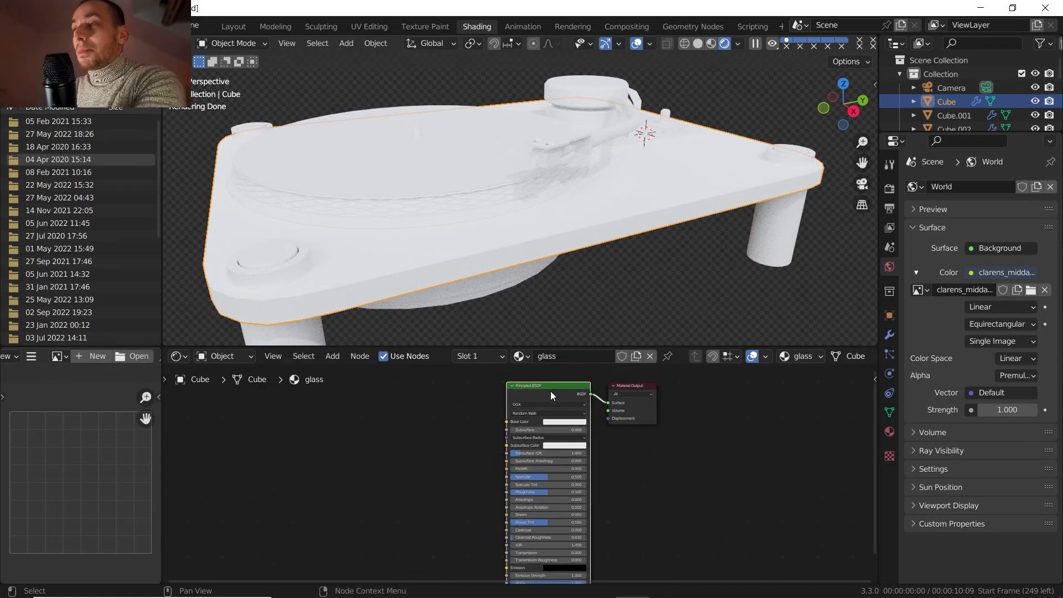
key("x")
key("shift+a")
mouse_move(528, 437)
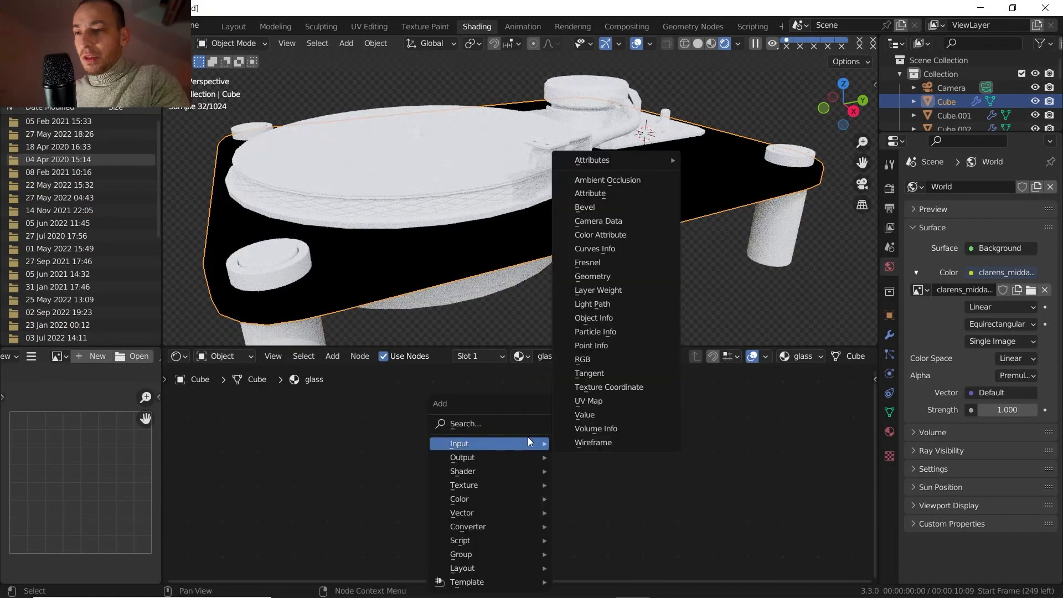
mouse_move(519, 470)
left_click(621, 273)
left_click(526, 410)
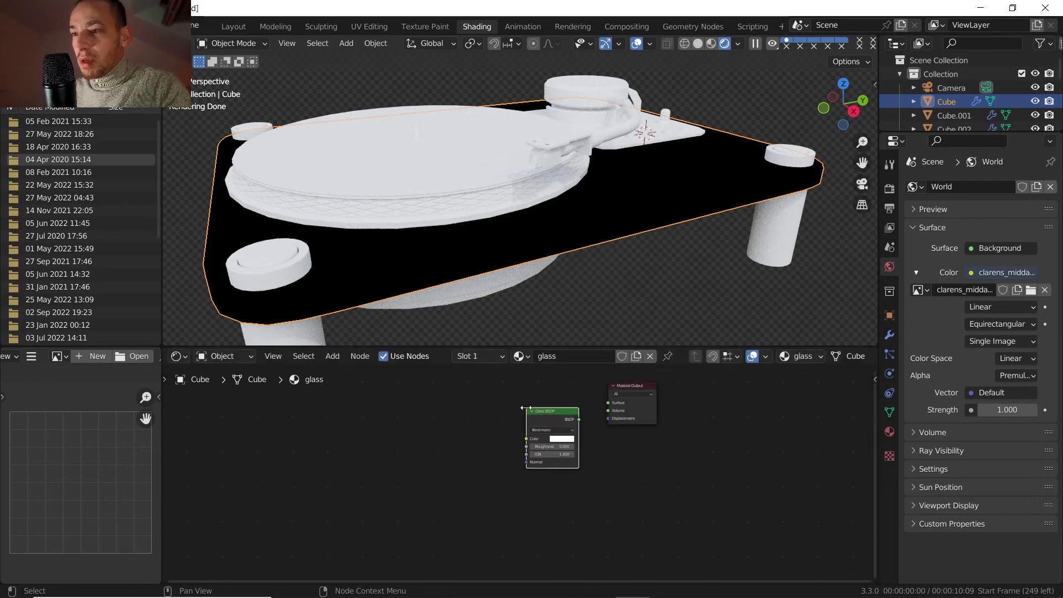
Connect the Glass BSDF to the material output's Surface input and set its IOR to 1.5.
scroll(518, 405, "up", 2)
left_click_drag(514, 403, 551, 446)
left_click_drag(558, 488, 557, 480)
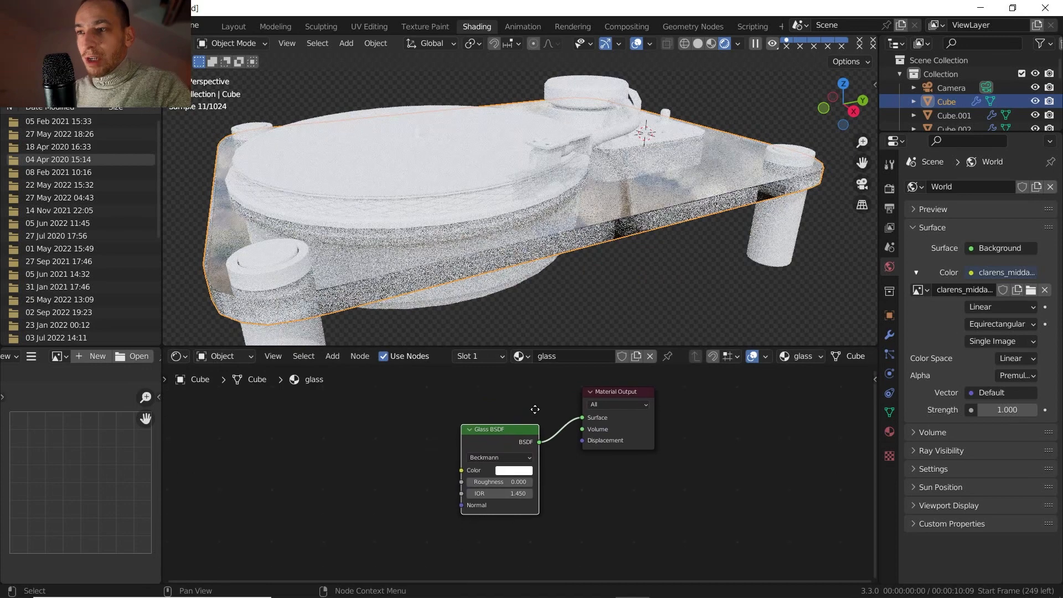
scroll(542, 429, "up", 3)
middle_click_drag(542, 429, 536, 434)
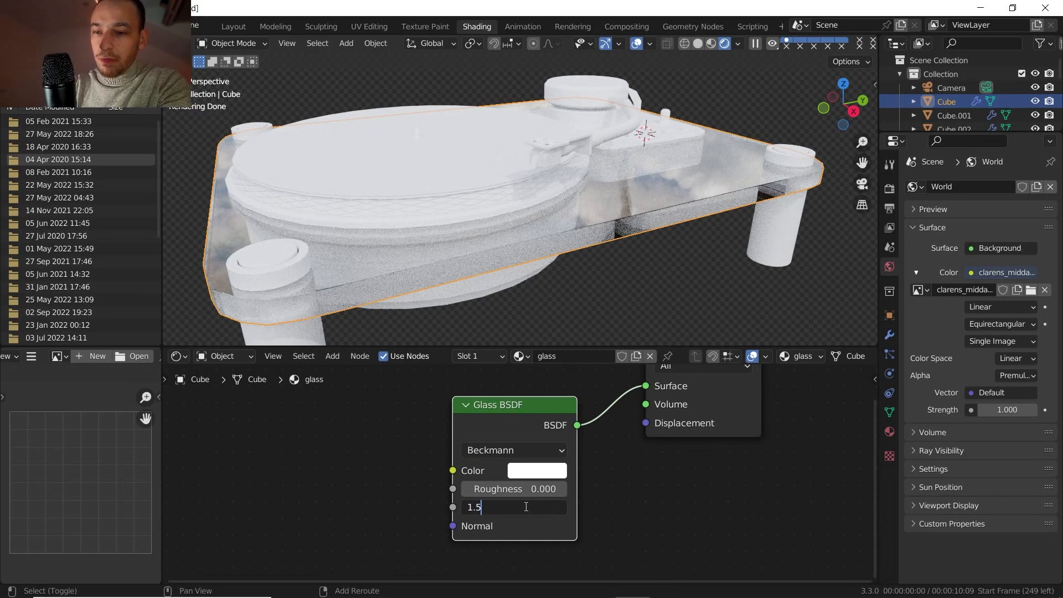
key("BackSpace")
key("Return")
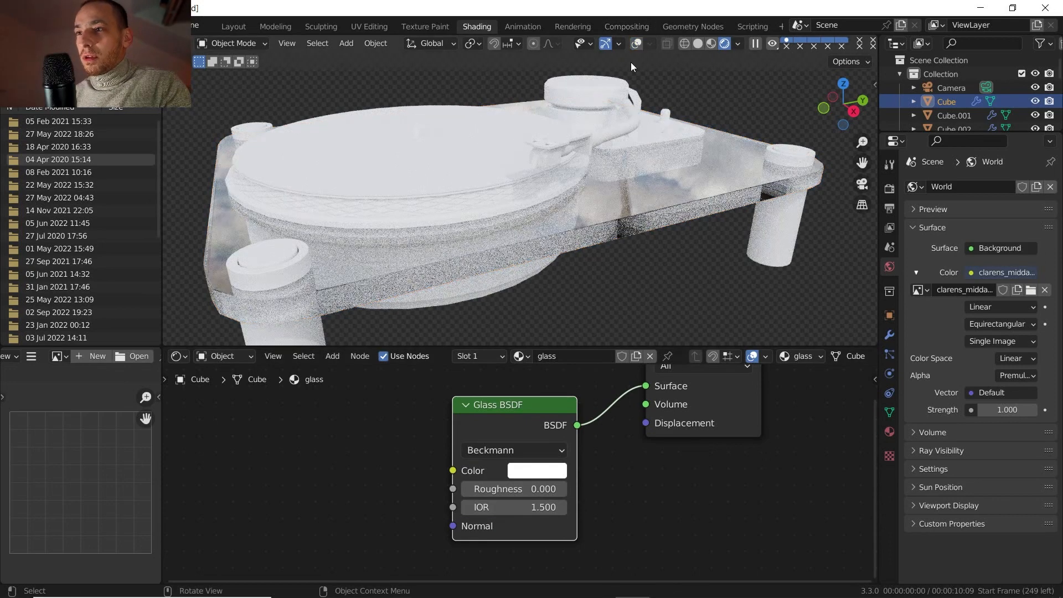
Add a Noise Texture node before the Glass BSDF and preview it on the base plate.
mouse_move(606, 186)
middle_mouse_down()
mouse_move(573, 200)
mouse_move(595, 191)
mouse_move(599, 159)
mouse_move(603, 191)
middle_mouse_up()
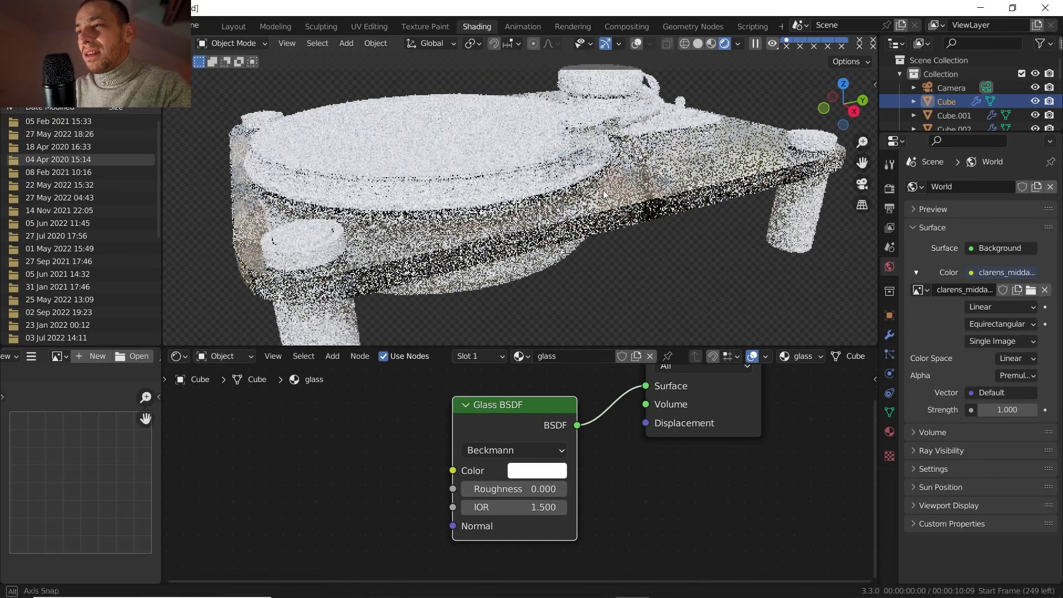
scroll(404, 445, "down", 3)
middle_click_drag(411, 441, 433, 431)
key("shift+a")
mouse_move(388, 472)
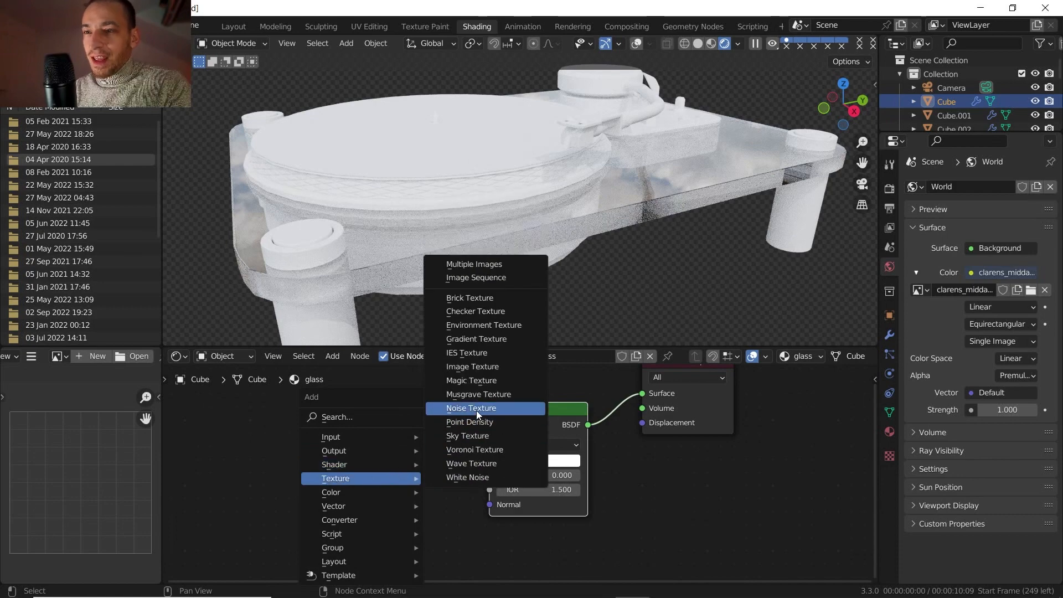
left_click(477, 411)
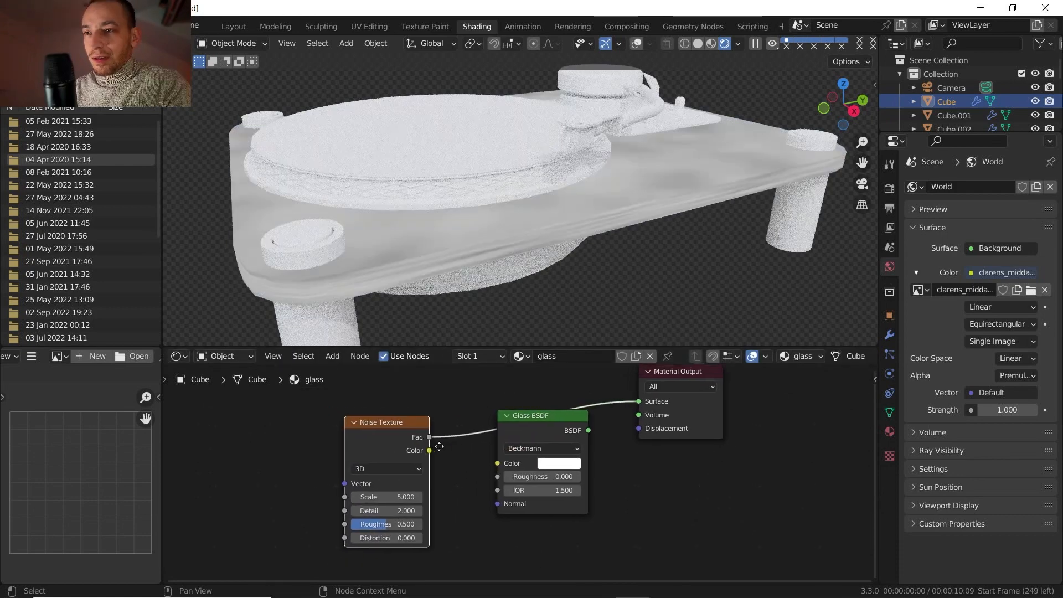
left_click(481, 433)
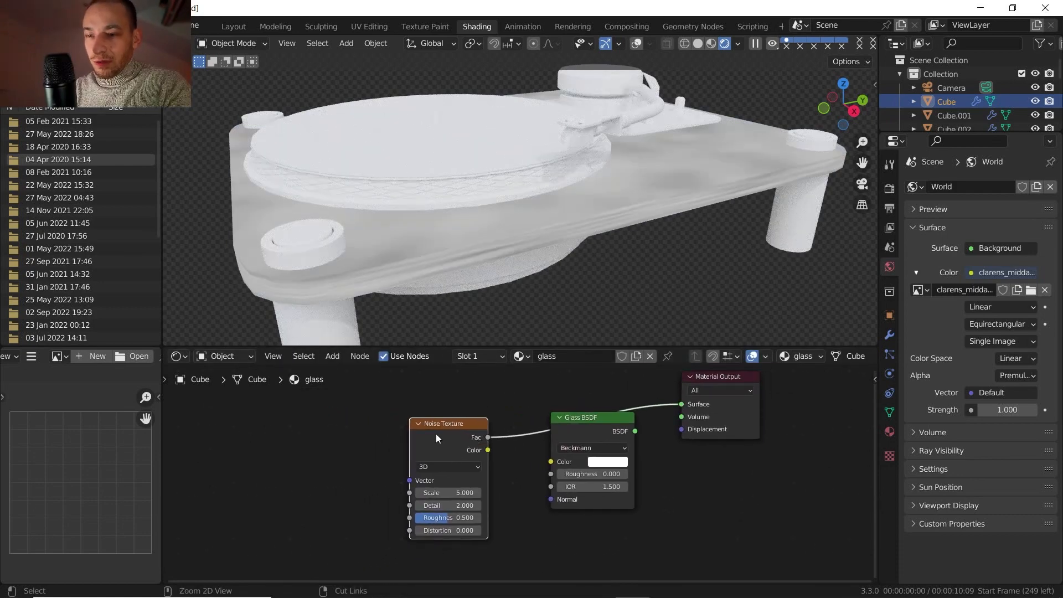
Add Texture Coordinate and Mapping nodes to the Noise Texture and set the noise scale to 20.5.
key("ctrl+t")
middle_click_drag(444, 428, 458, 425)
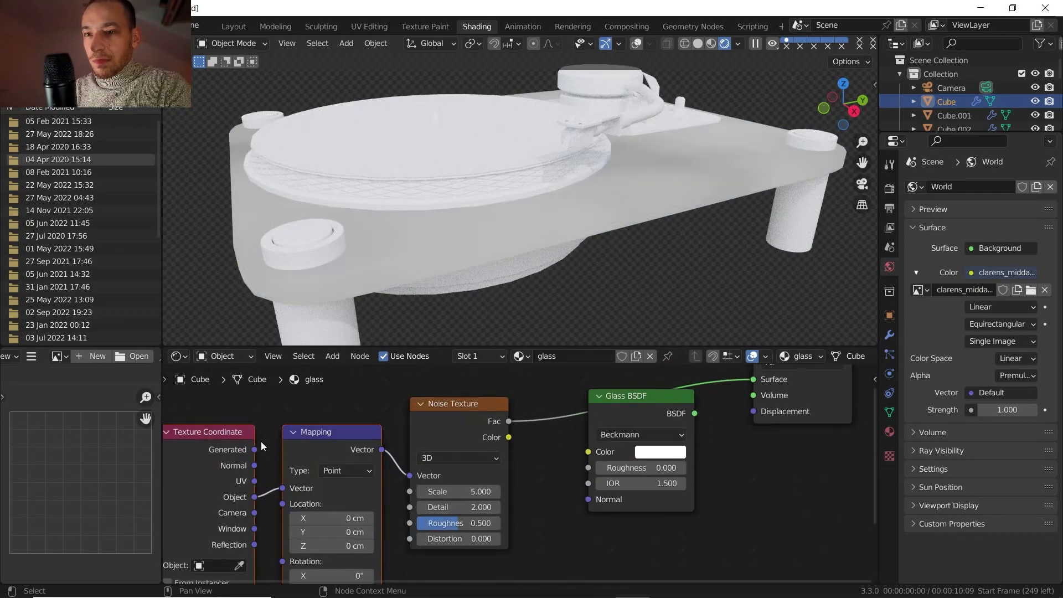
middle_click_drag(261, 442, 331, 441)
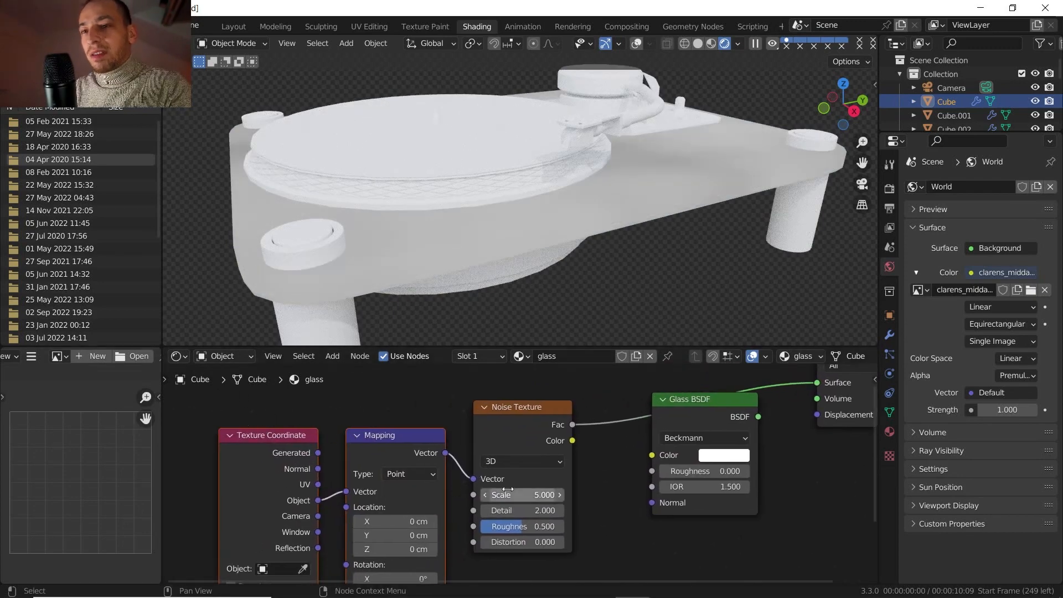
left_click_drag(507, 495, 554, 495)
Insert a ColorRamp after the Noise Texture, with the black stop at 0.269 and the white stop at 0.436.
scroll(504, 481, "down", 2)
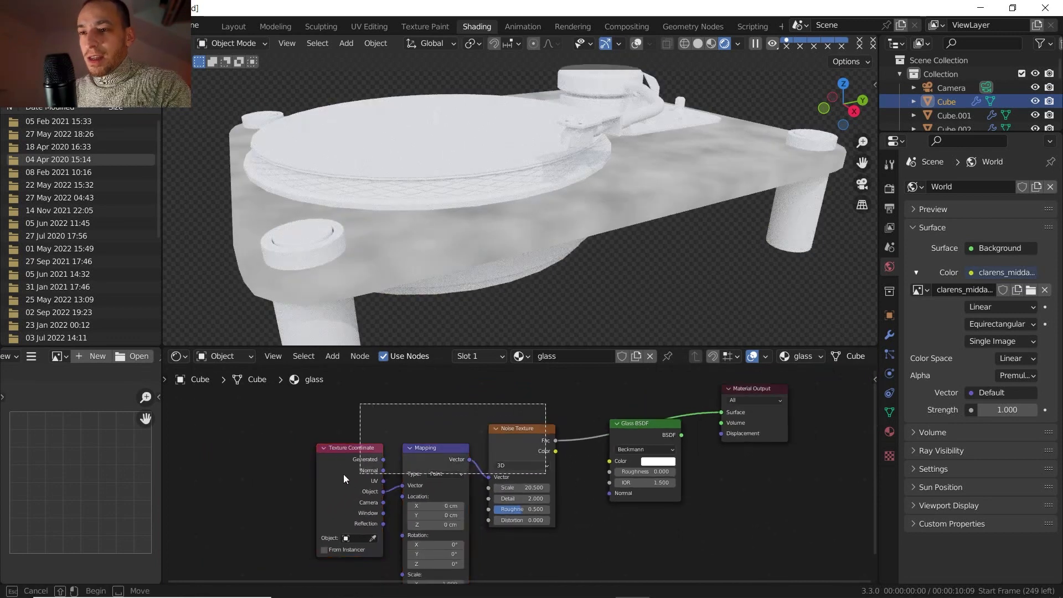
middle_click_drag(343, 474, 181, 485)
key("shift+a")
mouse_move(512, 499)
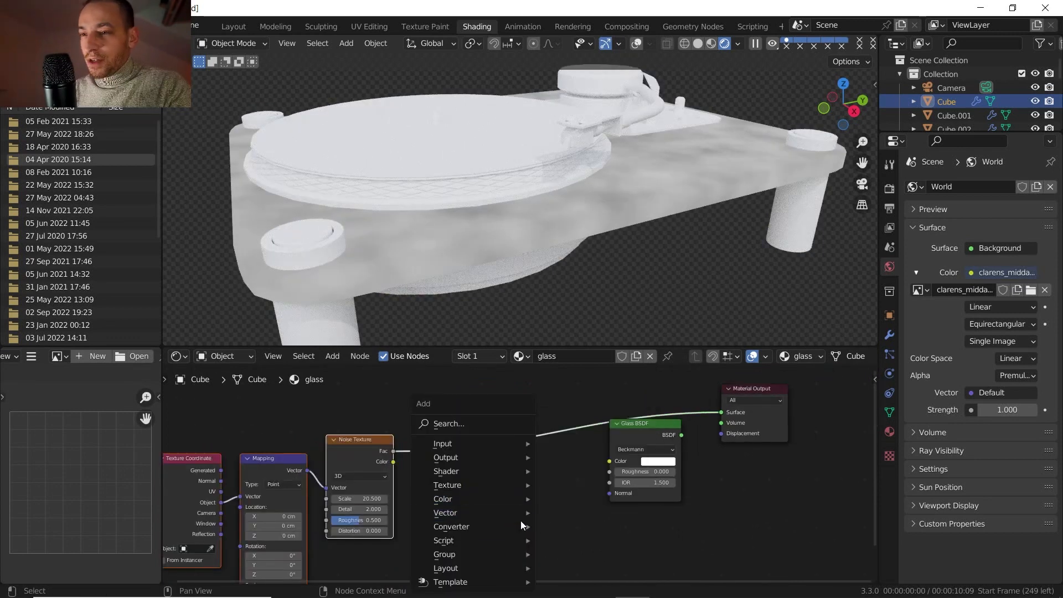
mouse_move(520, 526)
left_click(571, 391)
left_click(447, 446)
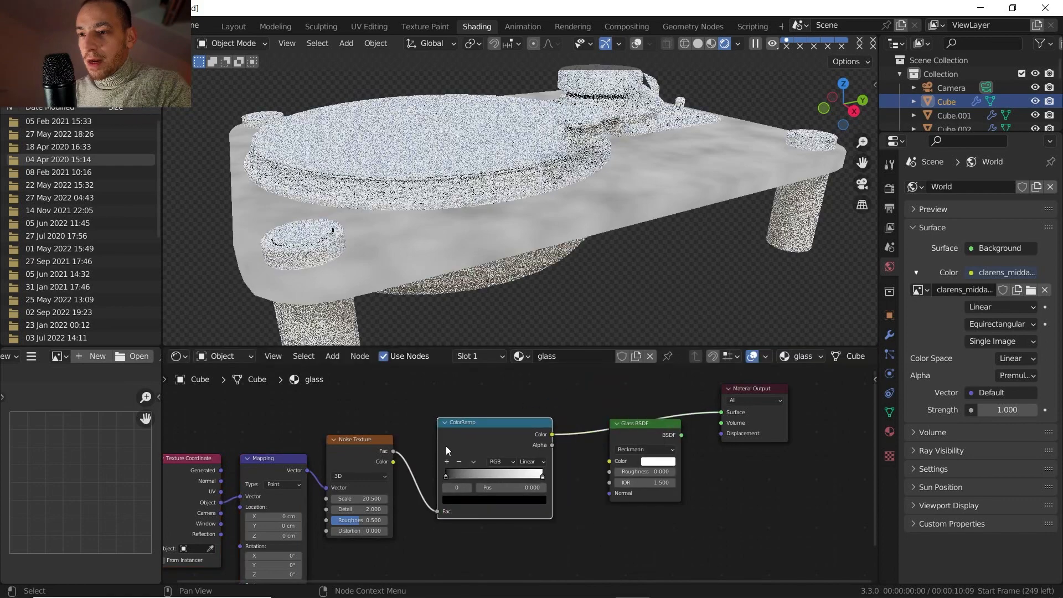
scroll(529, 400, "up", 3)
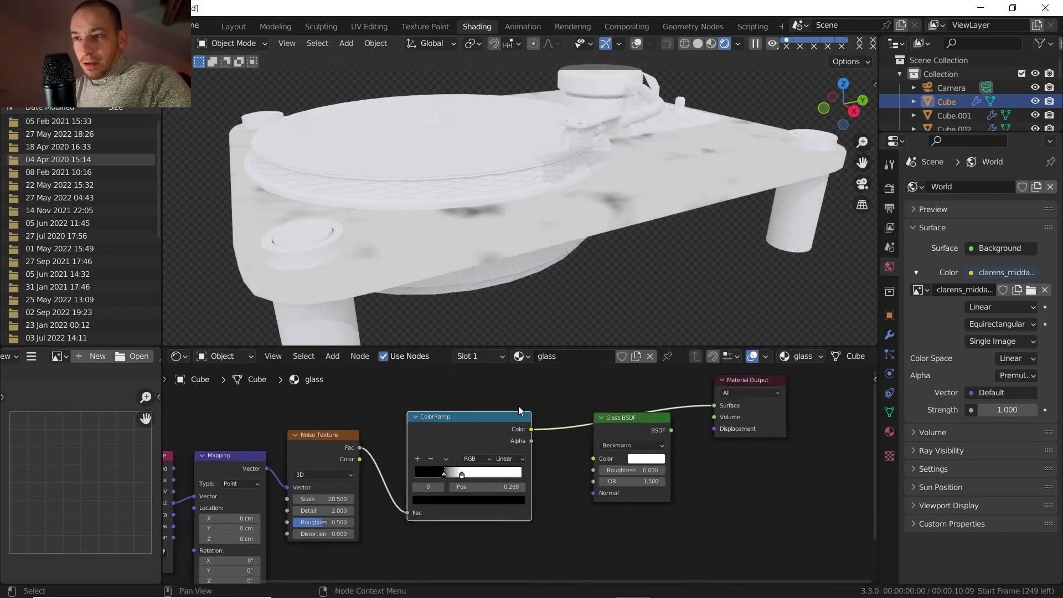
Connect the ColorRamp's color to the Glass BSDF's roughness, previewing the glass and the ramp on the base plate.
left_click_drag(532, 418, 613, 469)
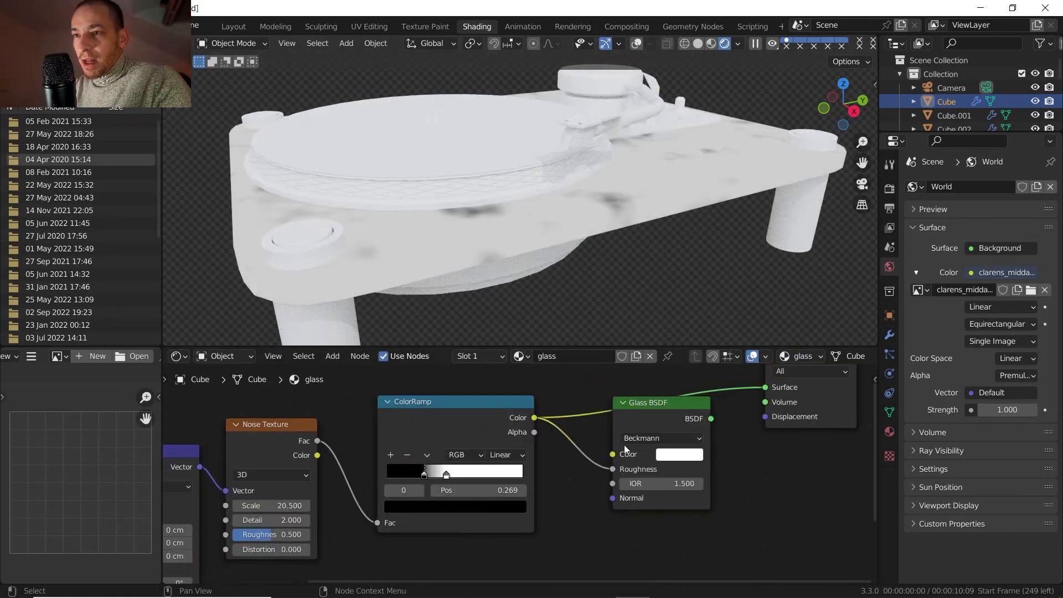
left_click(655, 414, "ctrl+shift")
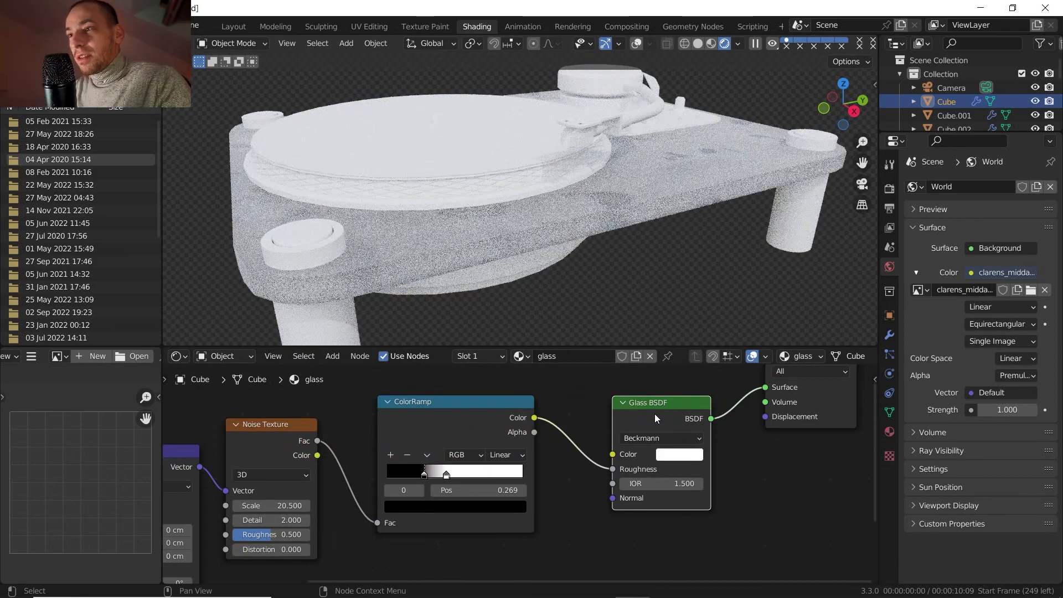
left_click(485, 417, "ctrl+shift")
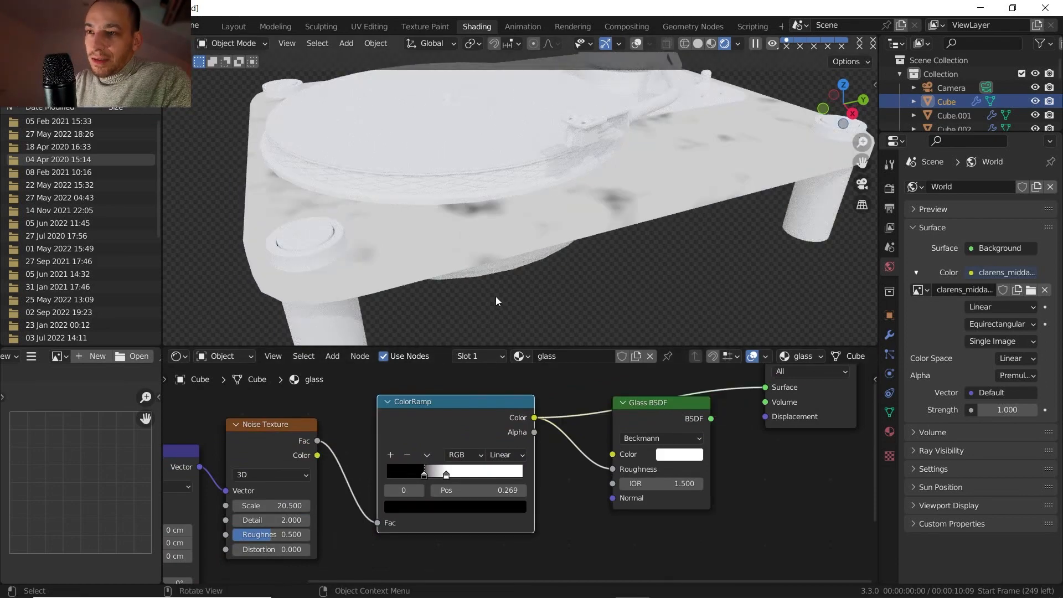
Space the noise and ColorRamp nodes away from the Glass BSDF and insert an Invert node on the roughness link.
scroll(471, 413, "down", 2)
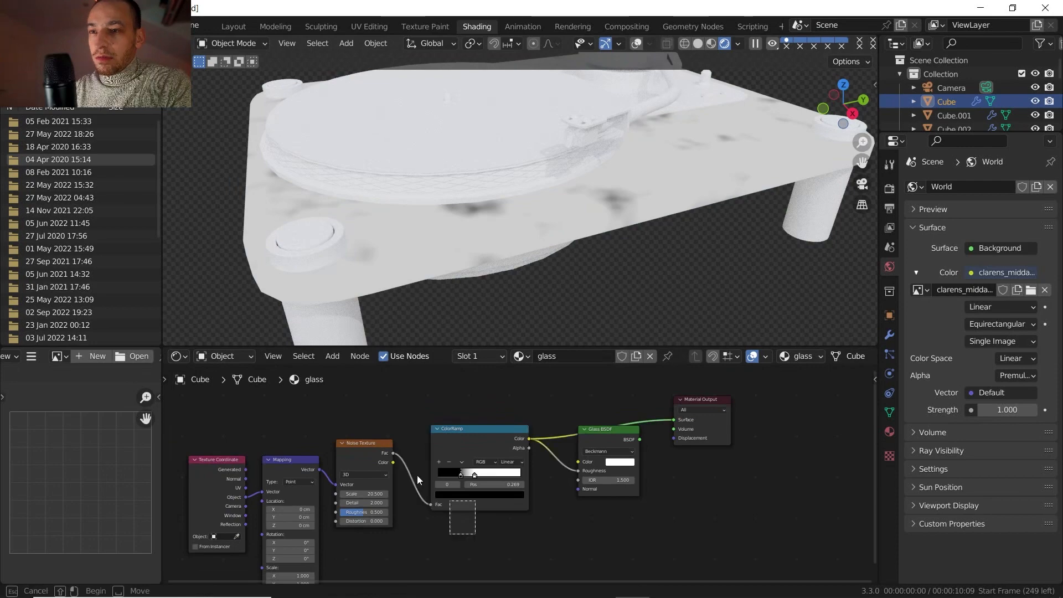
left_click_drag(418, 477, 227, 442)
left_click_drag(447, 439, 368, 443)
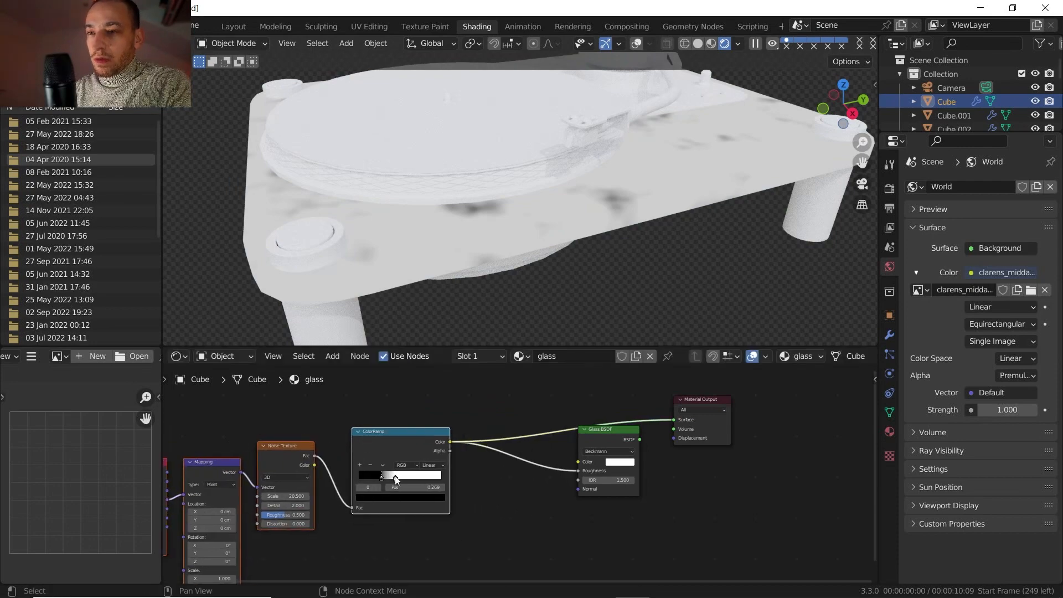
left_click(395, 476)
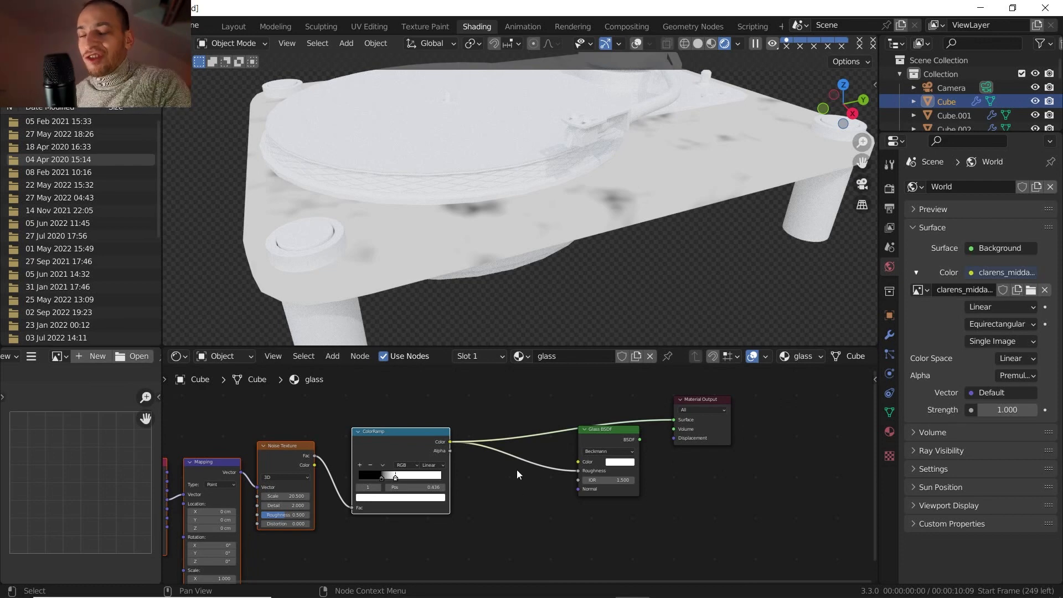
key("shift+a")
mouse_move(494, 461)
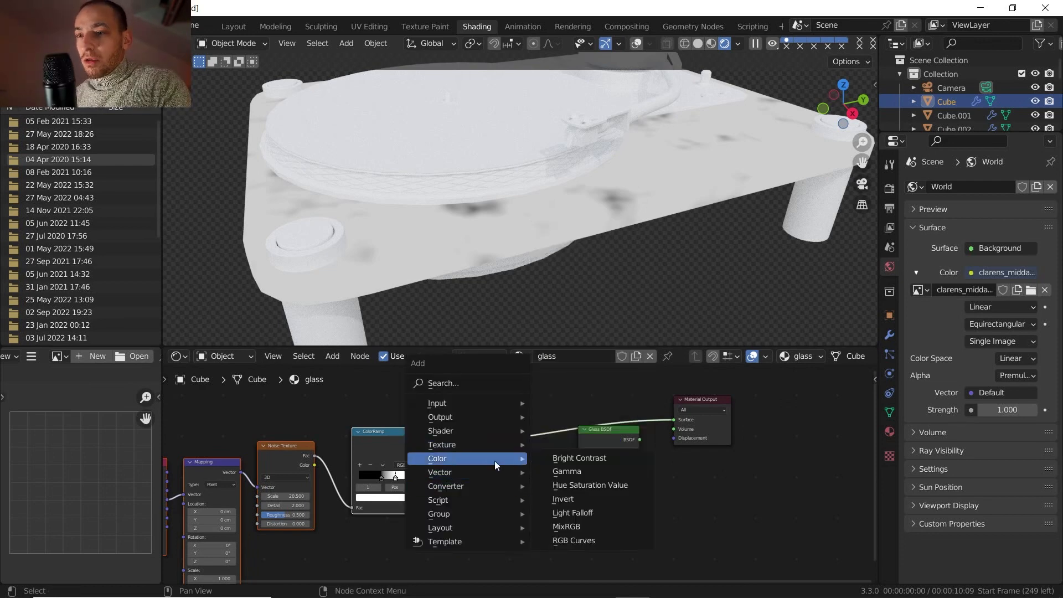
left_click(578, 500)
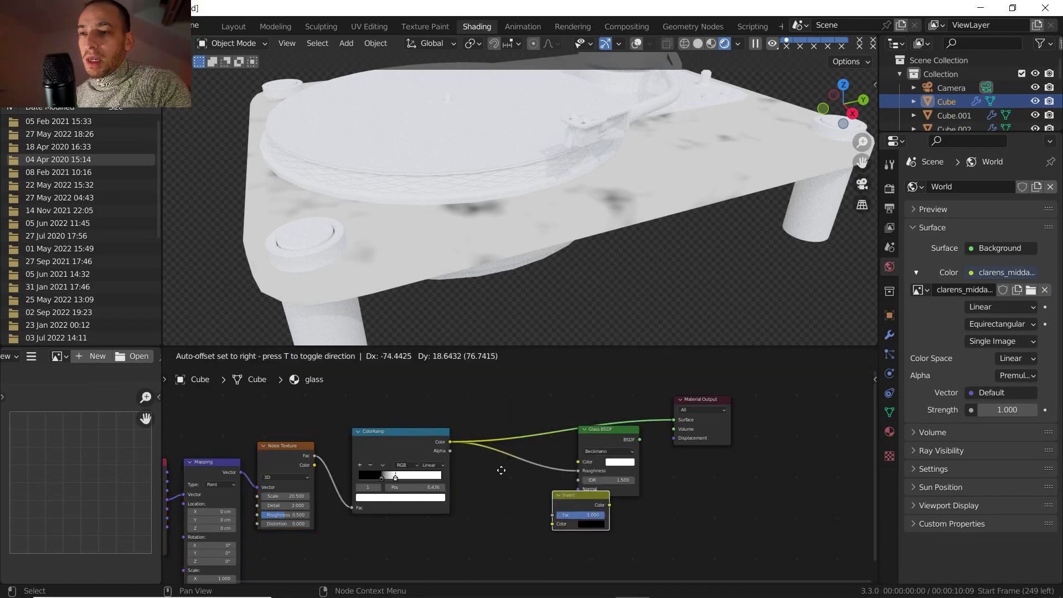
left_click(493, 454)
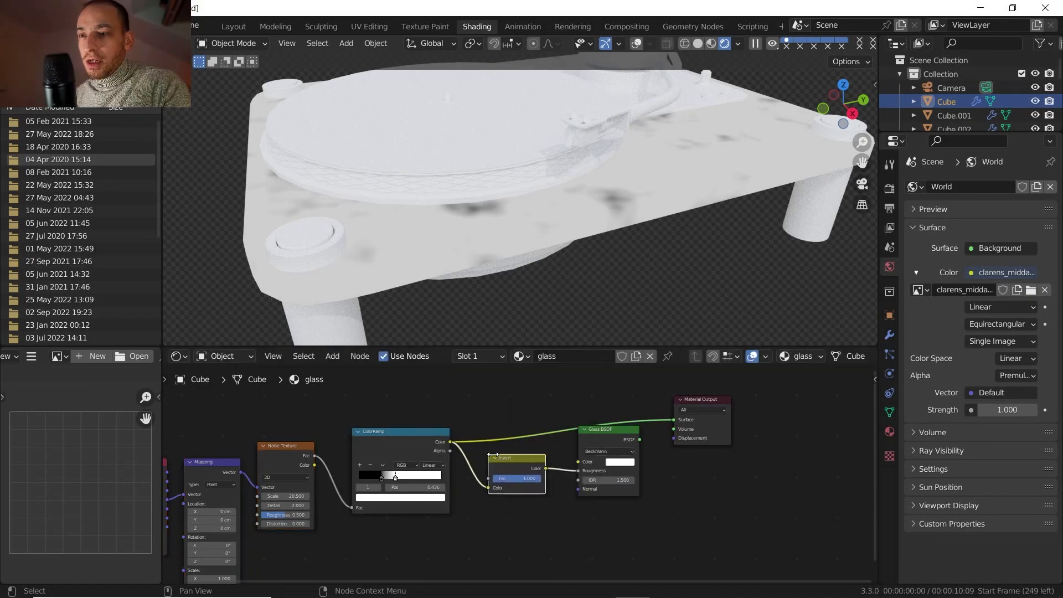
Preview the Glass BSDF on the base plate and examine the inverted roughness up close.
left_click(607, 432, "ctrl+shift")
middle_click_drag(570, 218, 706, 148)
scroll(606, 205, "up", 3)
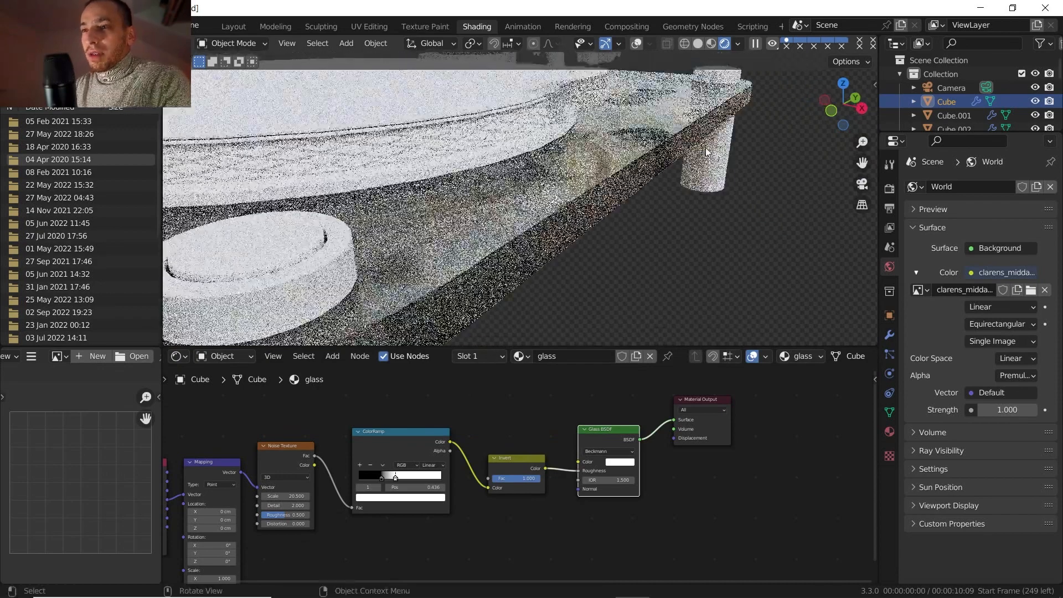
key("Home")
Preview the ColorRamp on the base plate and set the Noise Texture's scale to 38.1.
left_click(407, 434, "ctrl+shift")
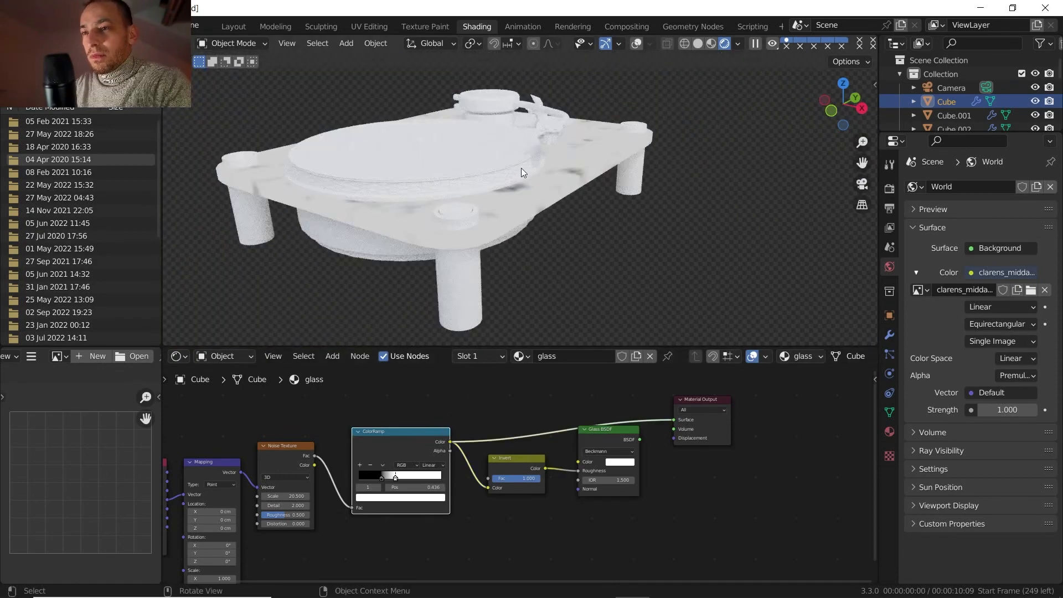
left_click_drag(293, 497, 333, 496)
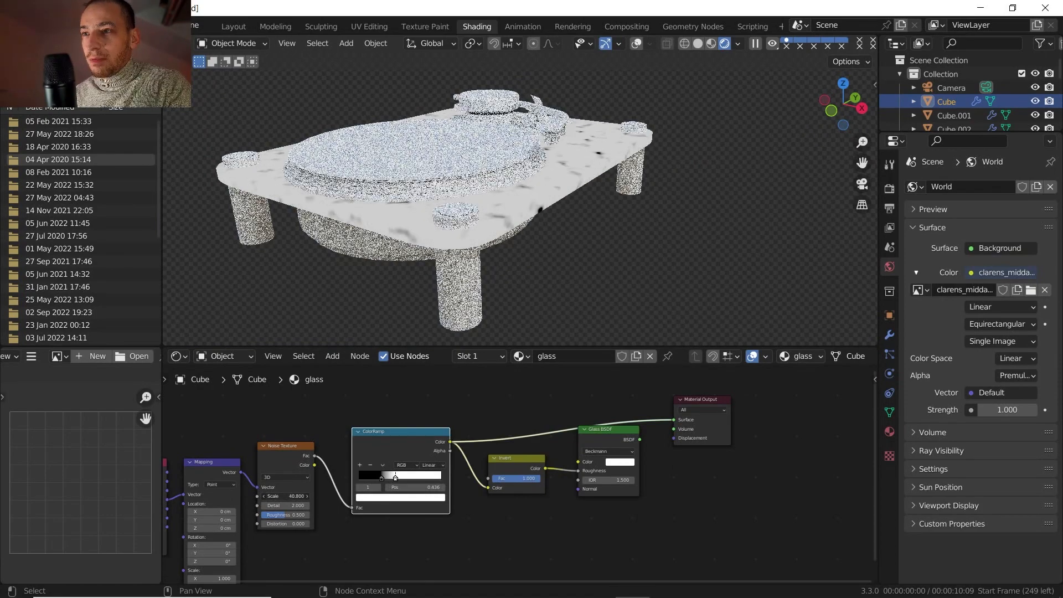
left_click_drag(293, 496, 277, 496)
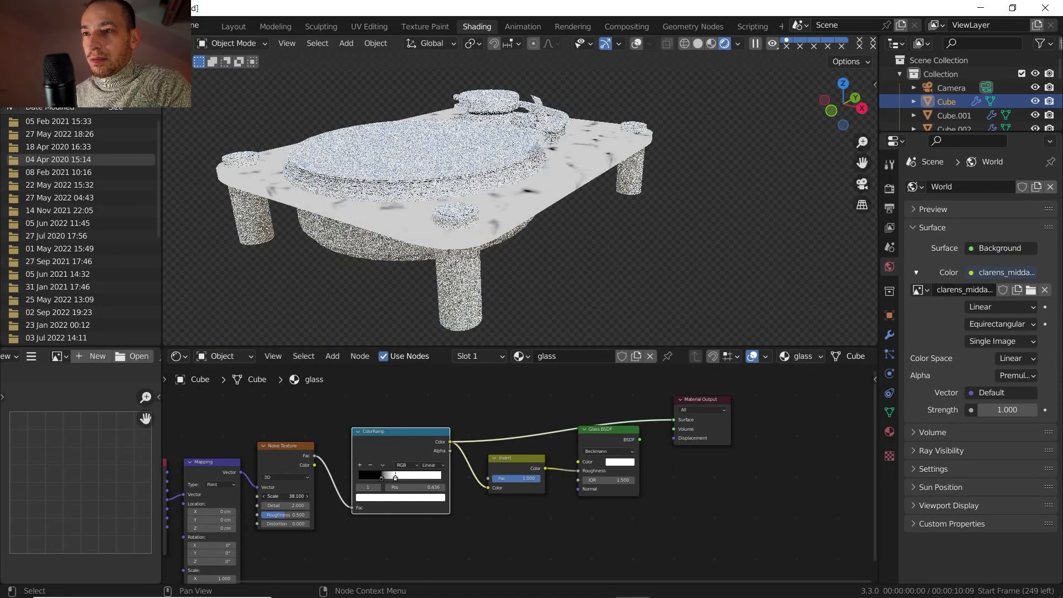
Lighten the ColorRamp's black stop to a gray with a value of about 0.36.
scroll(385, 484, "up", 2)
left_click(332, 479)
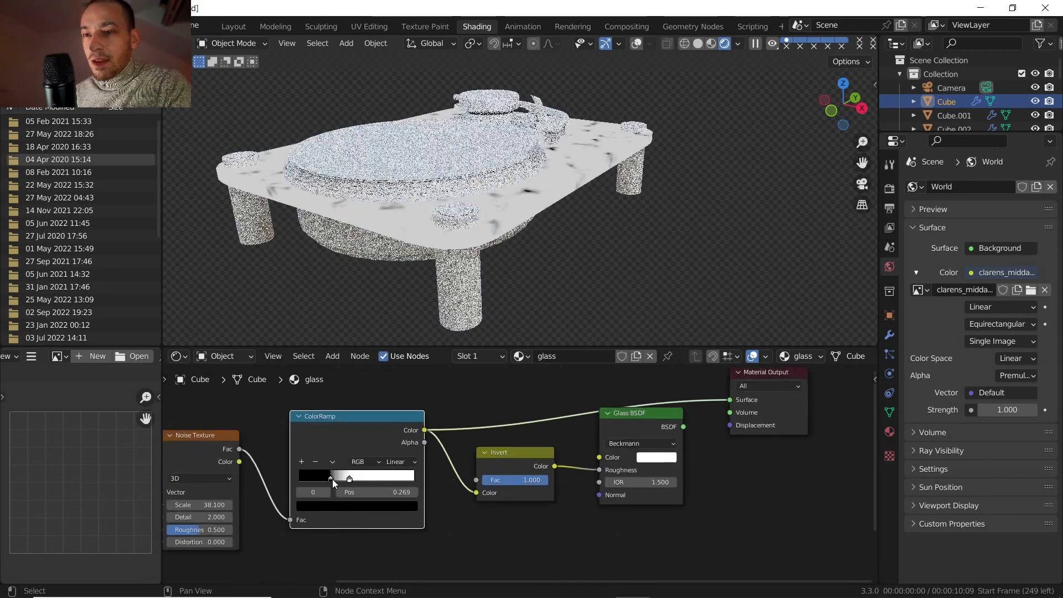
left_click(343, 508)
left_click_drag(392, 424, 392, 408)
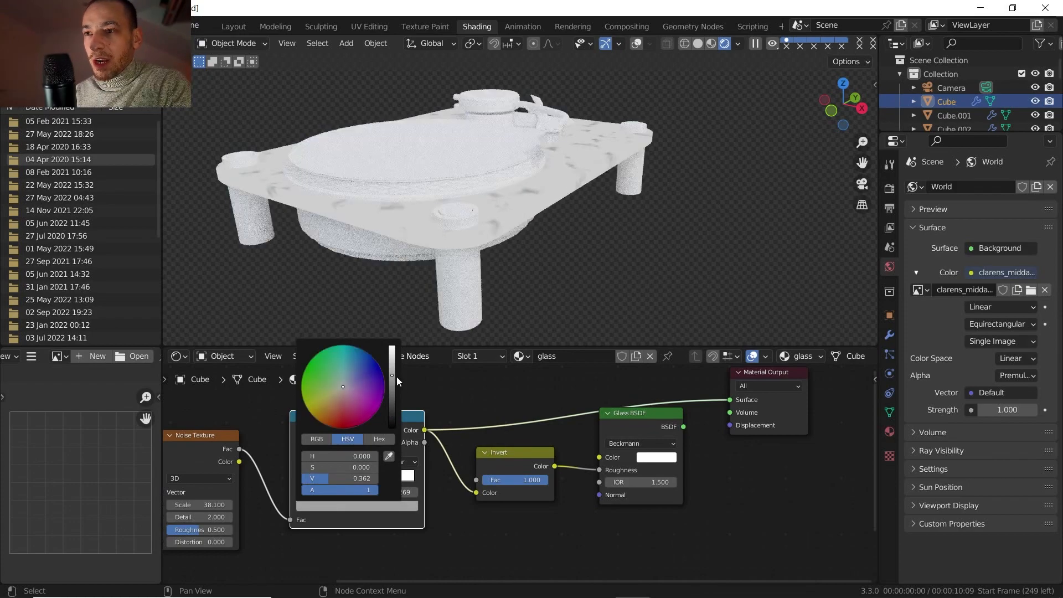
Set the Noise Texture's detail to 4.5 and its roughness to 0.827.
scroll(526, 254, "up", 10)
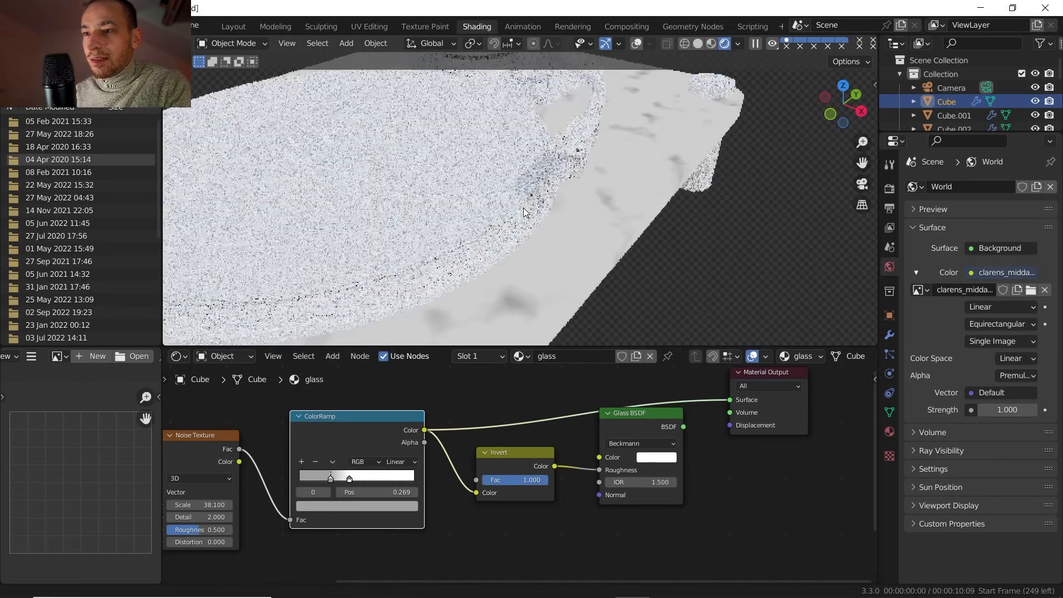
middle_click_drag(268, 486, 384, 438)
scroll(384, 440, "up", 3)
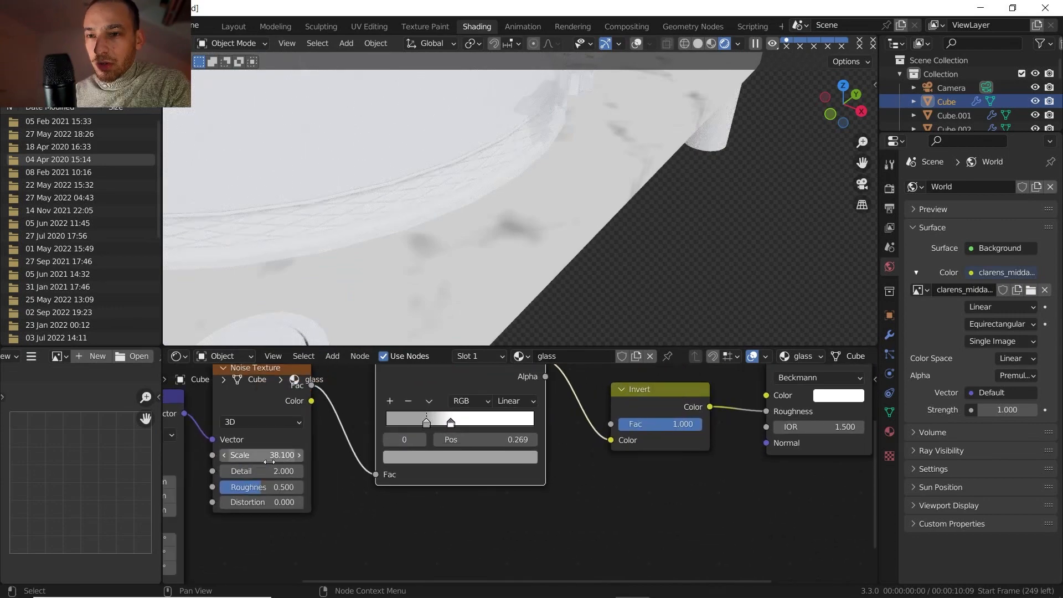
mouse_move(267, 471)
left_mouse_down()
mouse_move(287, 471)
mouse_move(265, 471)
mouse_move(288, 486)
left_mouse_up()
scroll(359, 514, "down", 3)
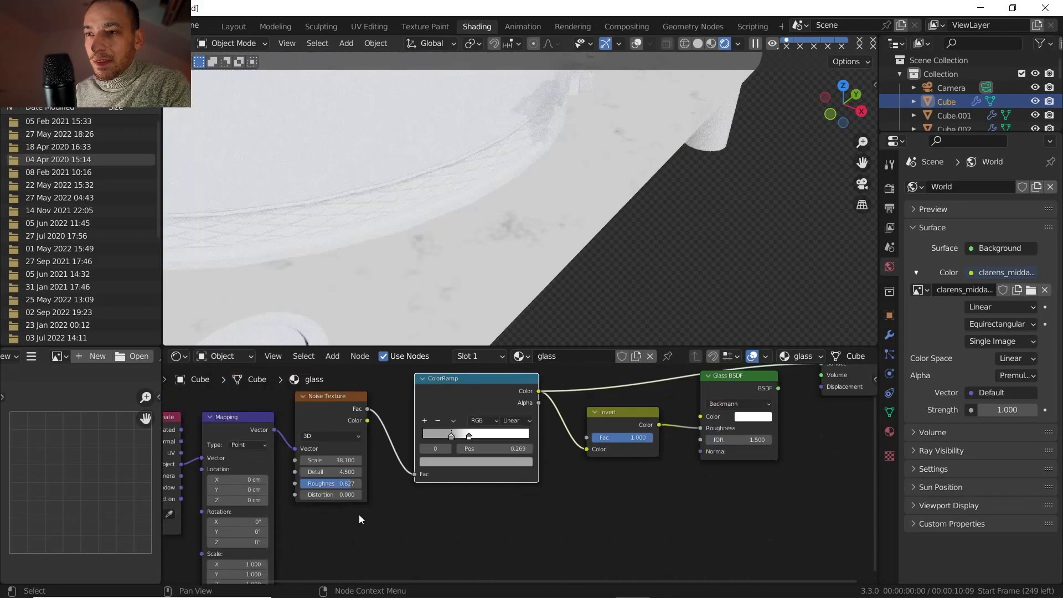
Set the ColorRamp's gray stop to position 0.255 and preview the Glass BSDF on the base plate again.
scroll(514, 214, "down", 5)
scroll(514, 215, "up", 6)
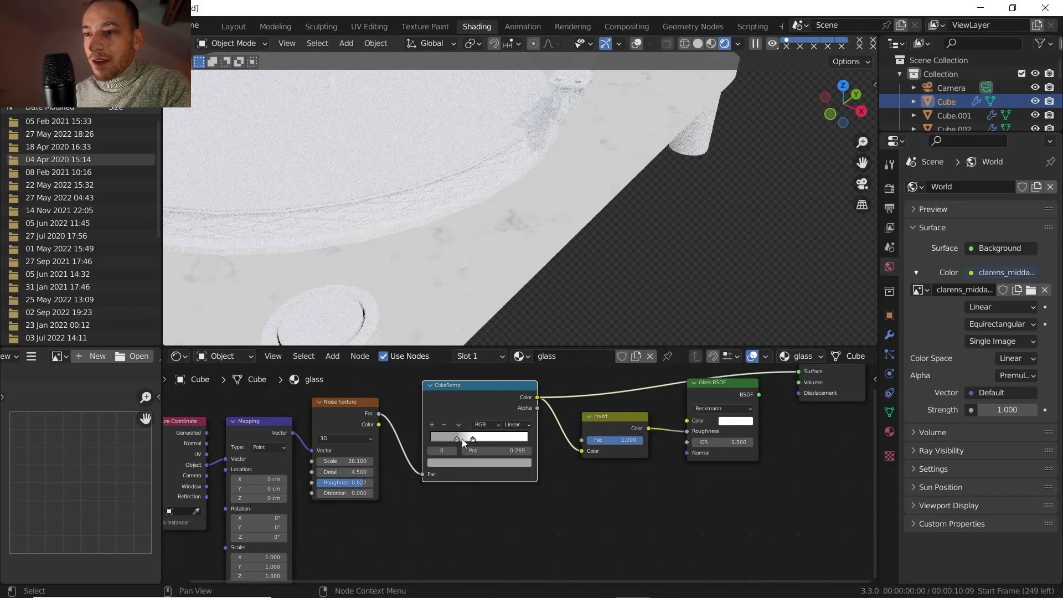
left_click(711, 386, "ctrl+shift")
scroll(563, 217, "down", 4)
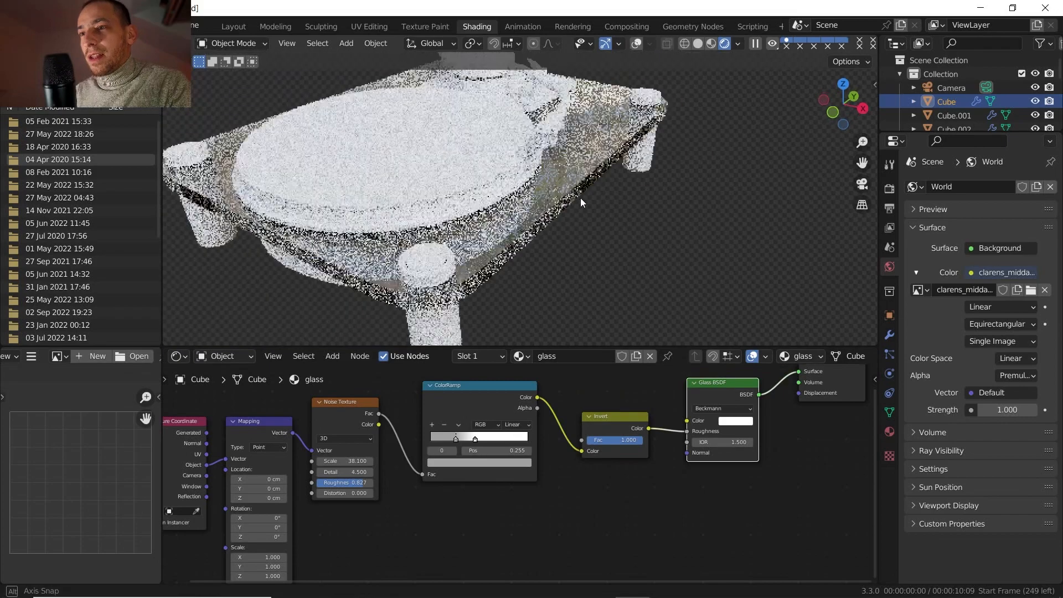
scroll(586, 171, "up", 4)
scroll(586, 170, "down", 5)
middle_click_drag(581, 177, 441, 271)
Create a new material named "leg" on the turntable's legs.
left_click(441, 271)
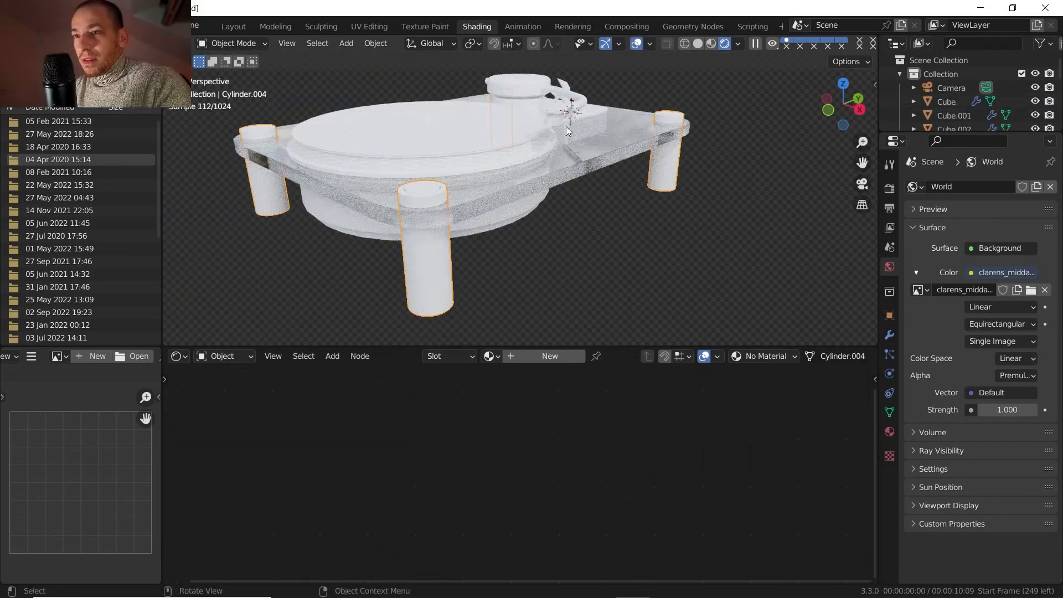
scroll(486, 198, "up", 3)
scroll(533, 221, "up", 2)
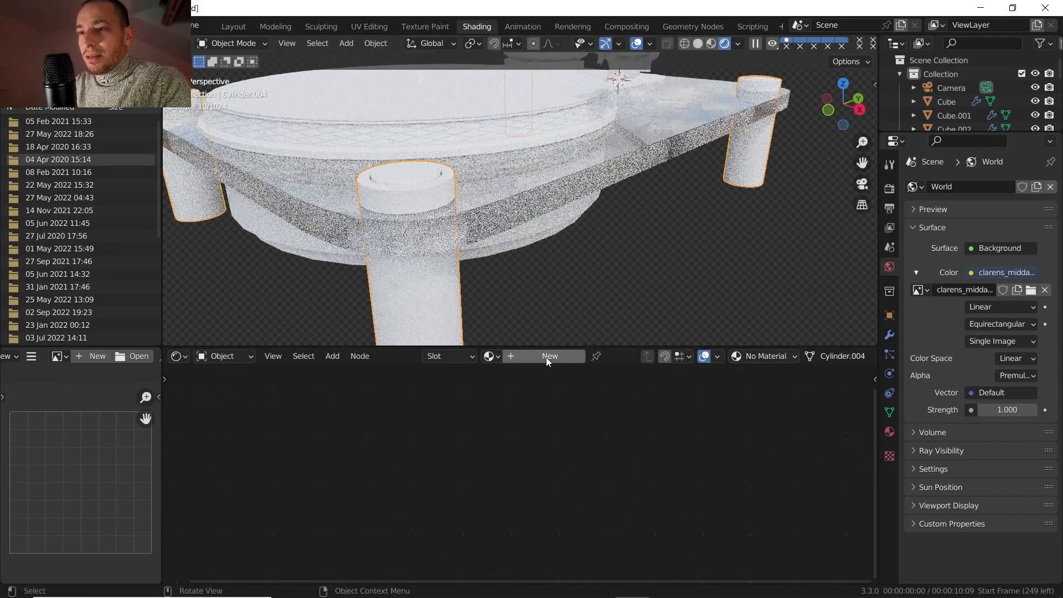
double_click(546, 356)
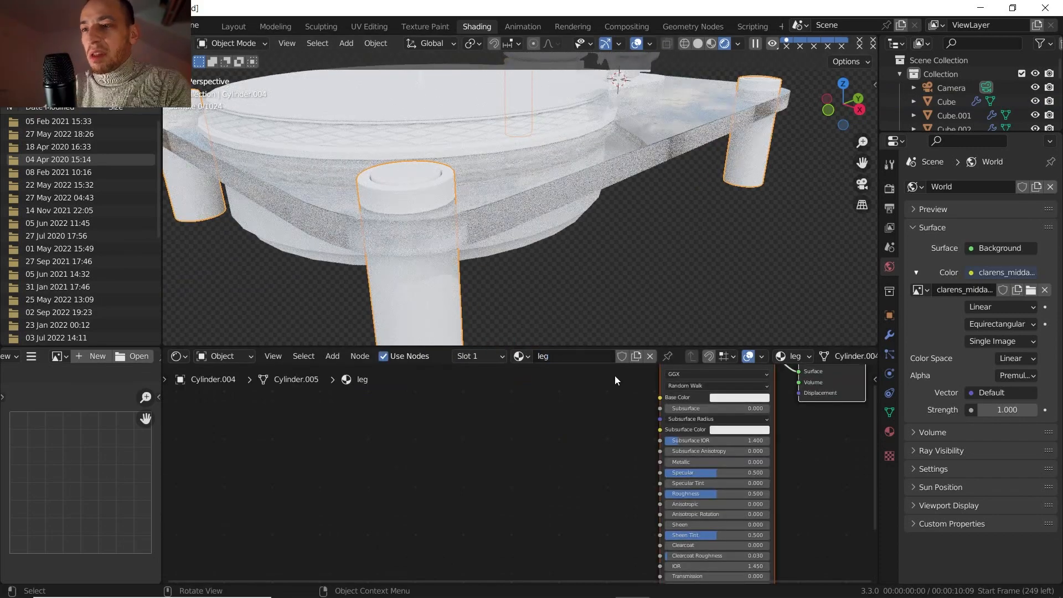
middle_click_drag(634, 426, 507, 467)
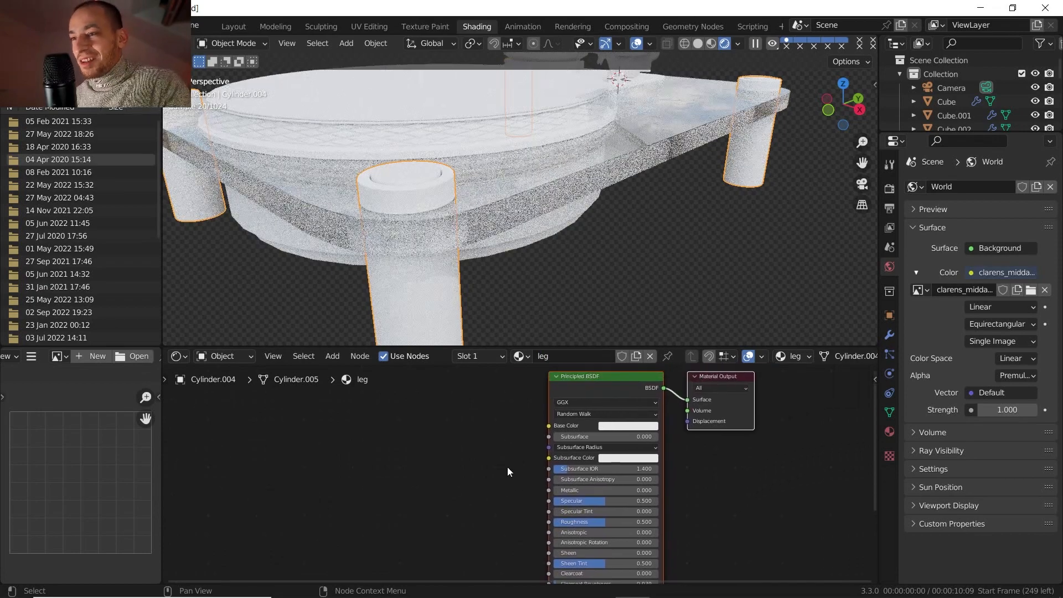
Darken the leg material's base color to near-black.
scroll(520, 460, "up", 1)
left_click(637, 420)
left_click_drag(707, 312, 706, 328)
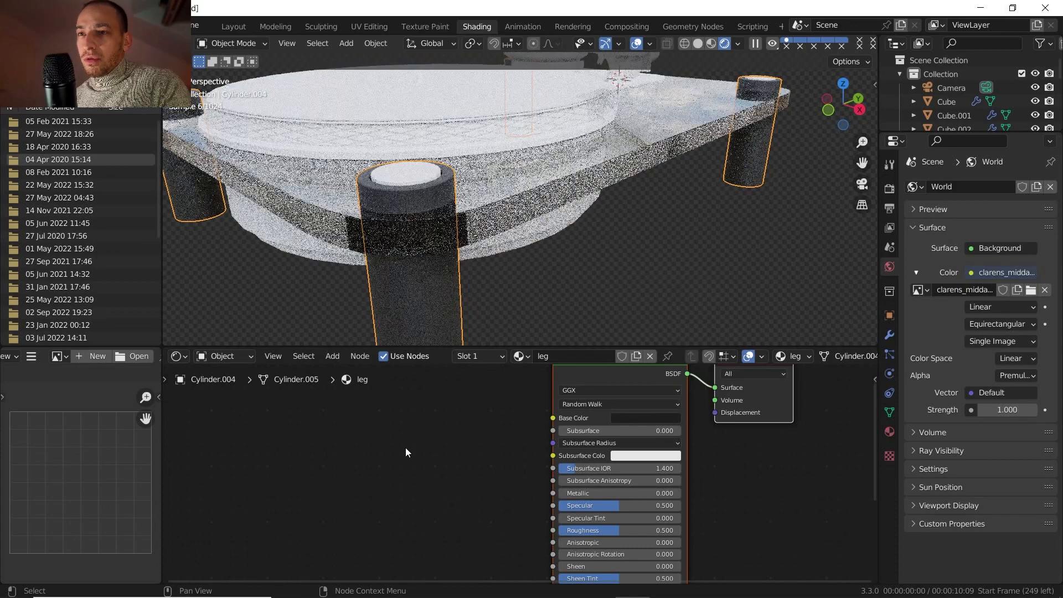
scroll(440, 464, "down", 1)
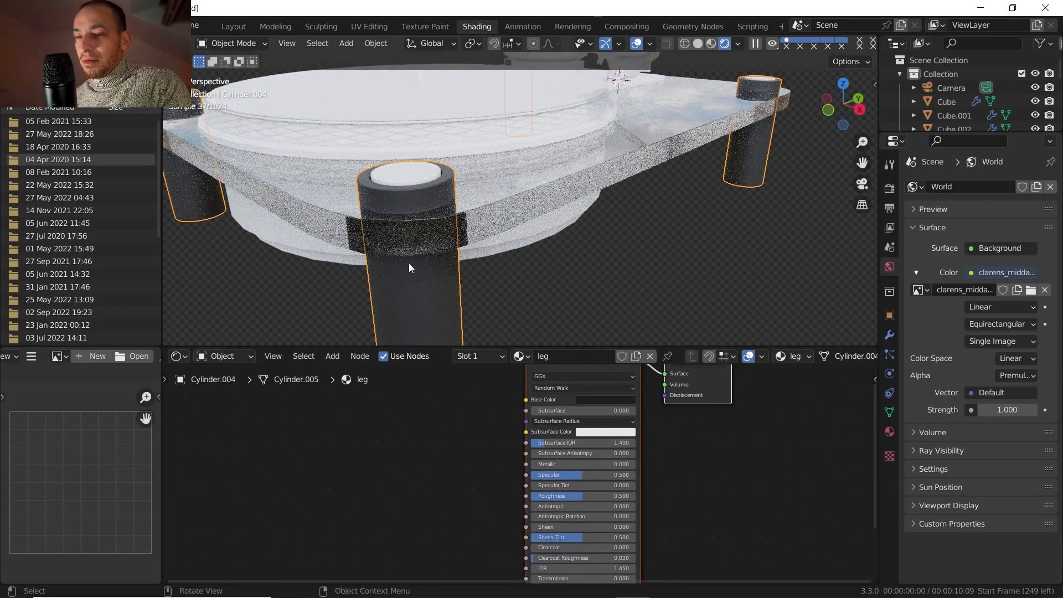
Create a new material named "dark metal" on the round caps on top of the legs.
scroll(409, 264, "down", 3)
middle_click_drag(409, 264, 455, 199)
scroll(452, 221, "up", 4)
left_click(443, 183)
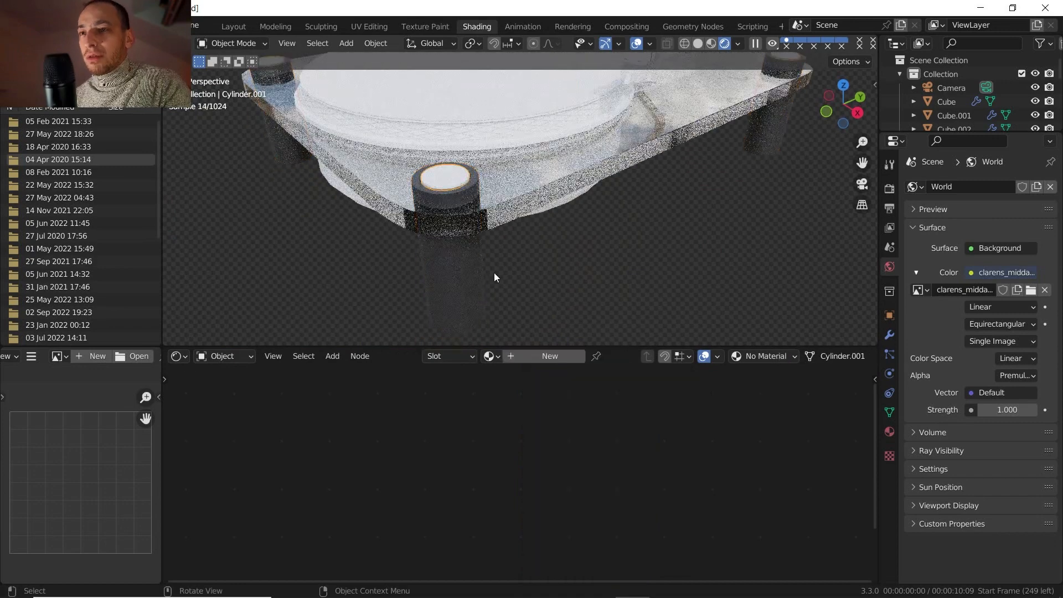
left_click(549, 356)
double_click(552, 356)
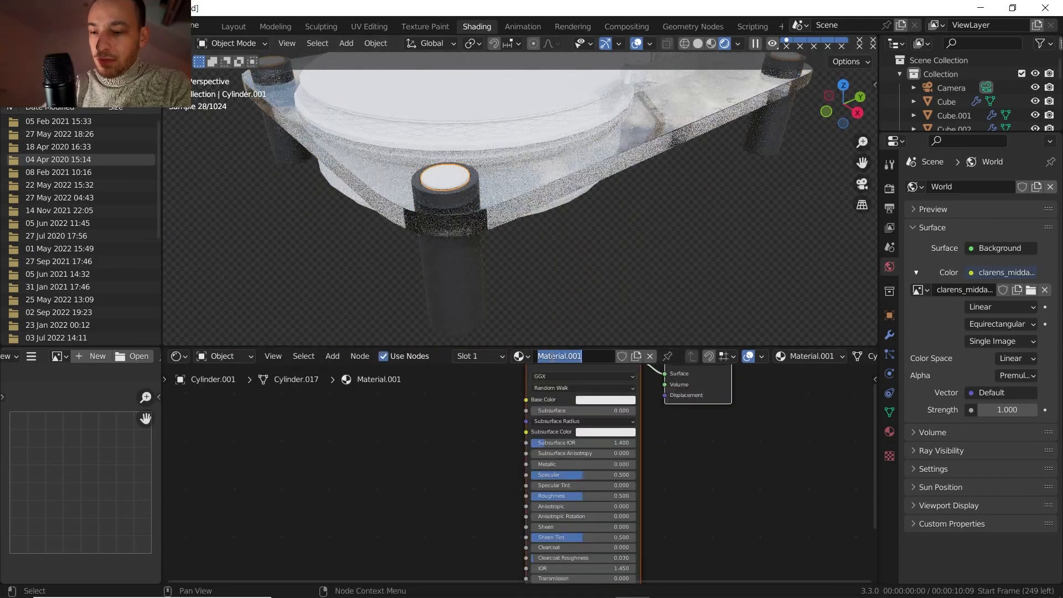
type("dark metal")
key("Return")
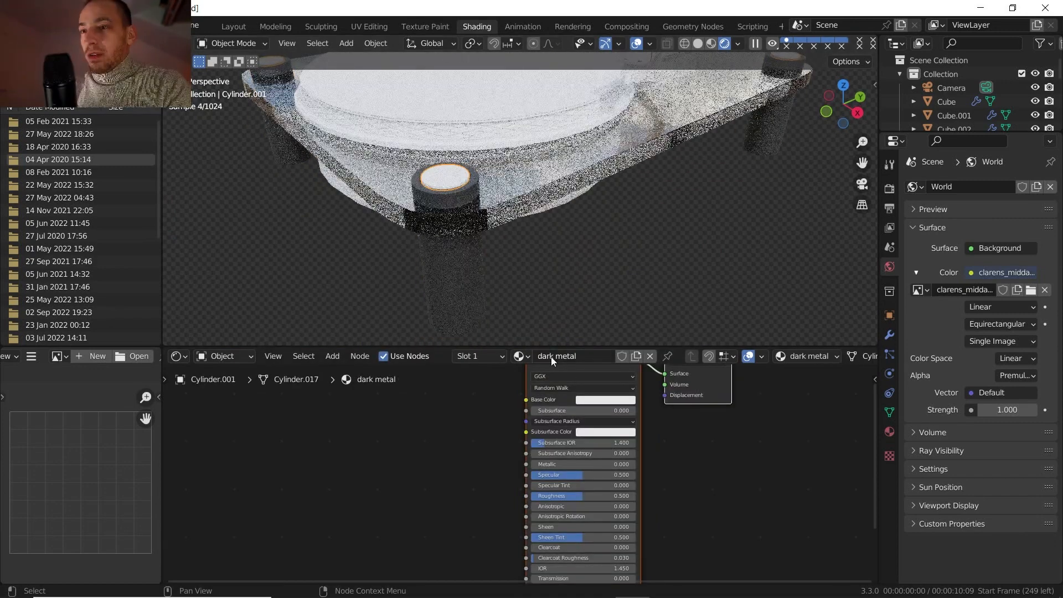
Set the dark metal's metallic to 1.0 and its base color to a dark gray with a value of about 0.037.
middle_click_drag(544, 212, 557, 236)
scroll(557, 236, "up", 4)
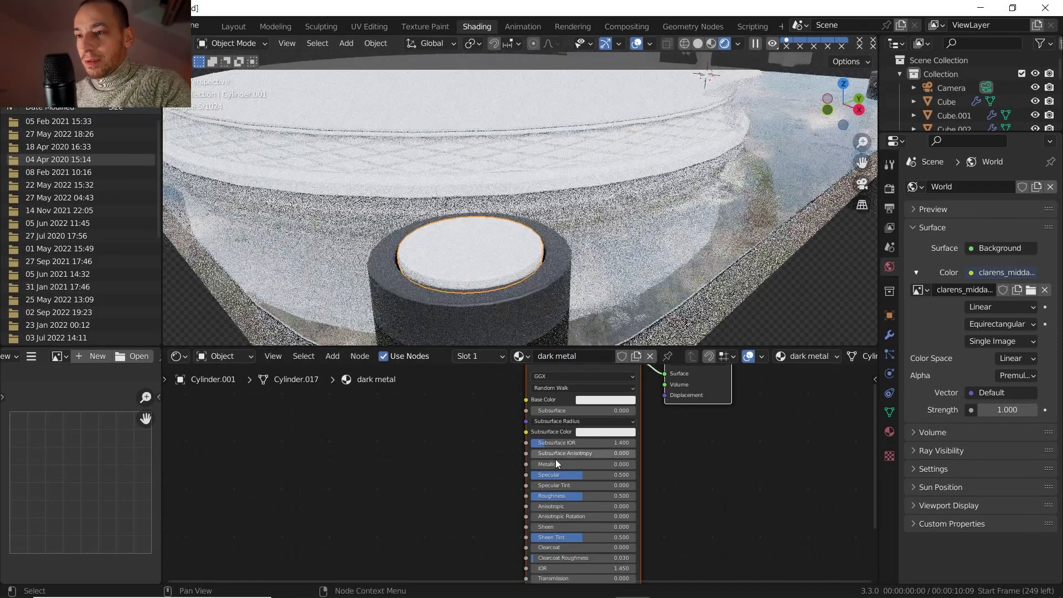
left_click_drag(555, 464, 635, 467)
middle_click_drag(641, 462, 645, 449)
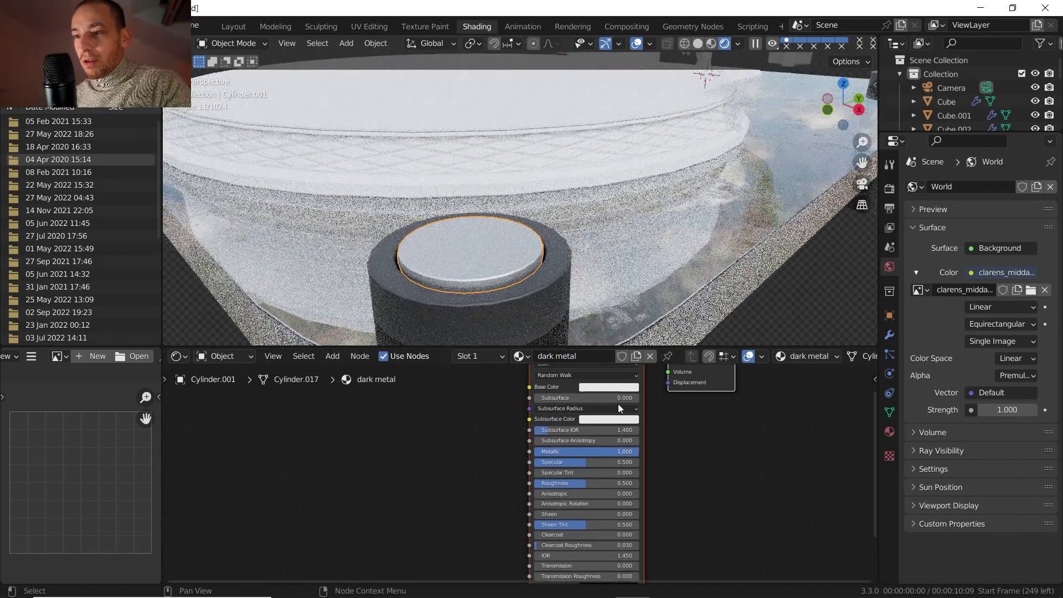
left_click(608, 387)
left_click_drag(659, 298, 661, 313)
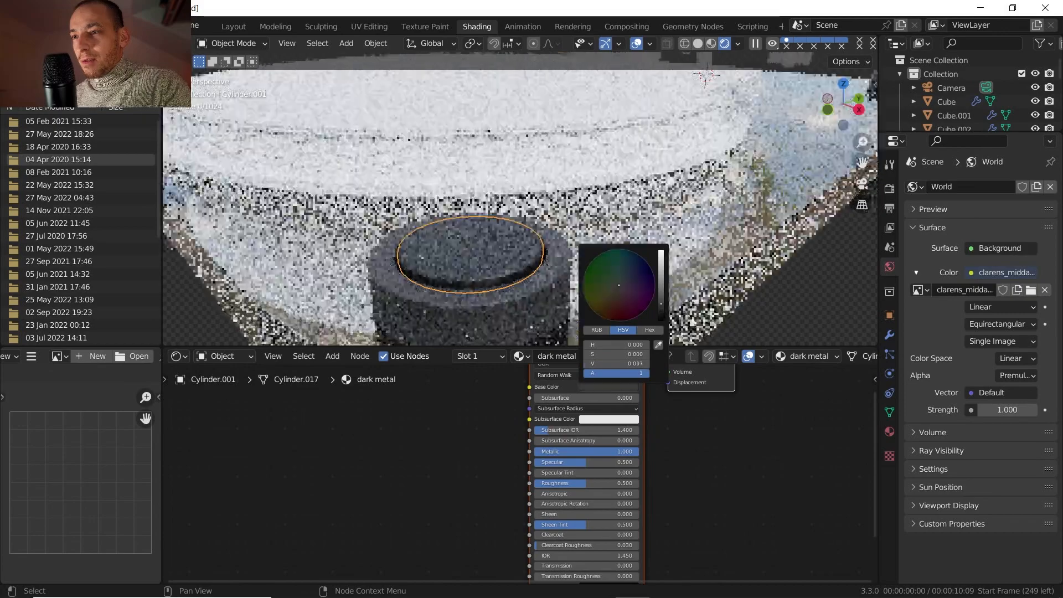
Set the dark metal's anisotropic to 1.0, anisotropic rotation to 0.316 and roughness to 0.431, comparing the look without anisotropy.
middle_click_drag(681, 472, 678, 452)
scroll(577, 475, "up", 1)
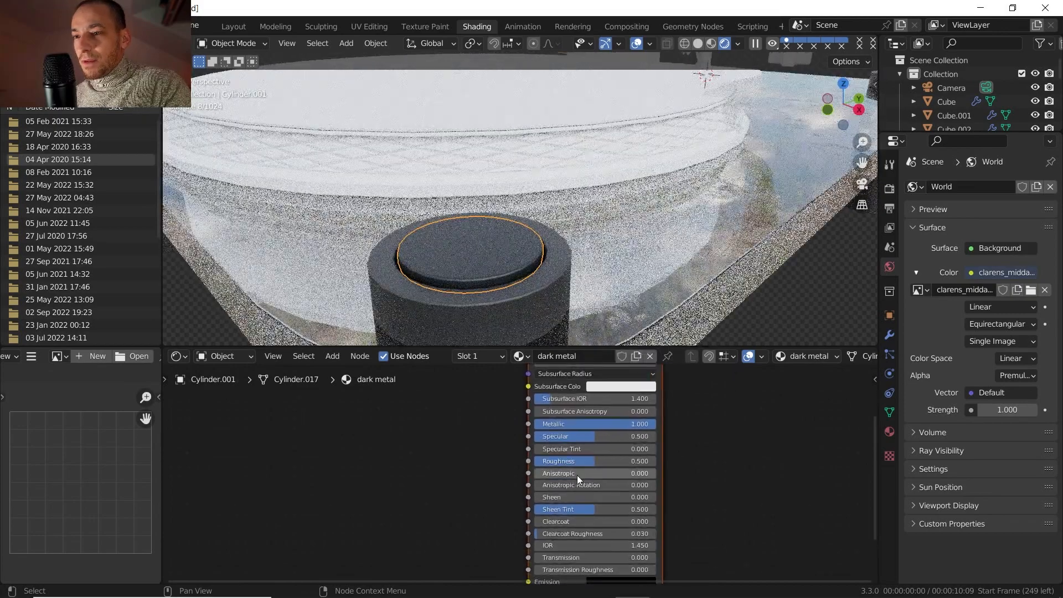
left_click_drag(577, 474, 657, 473)
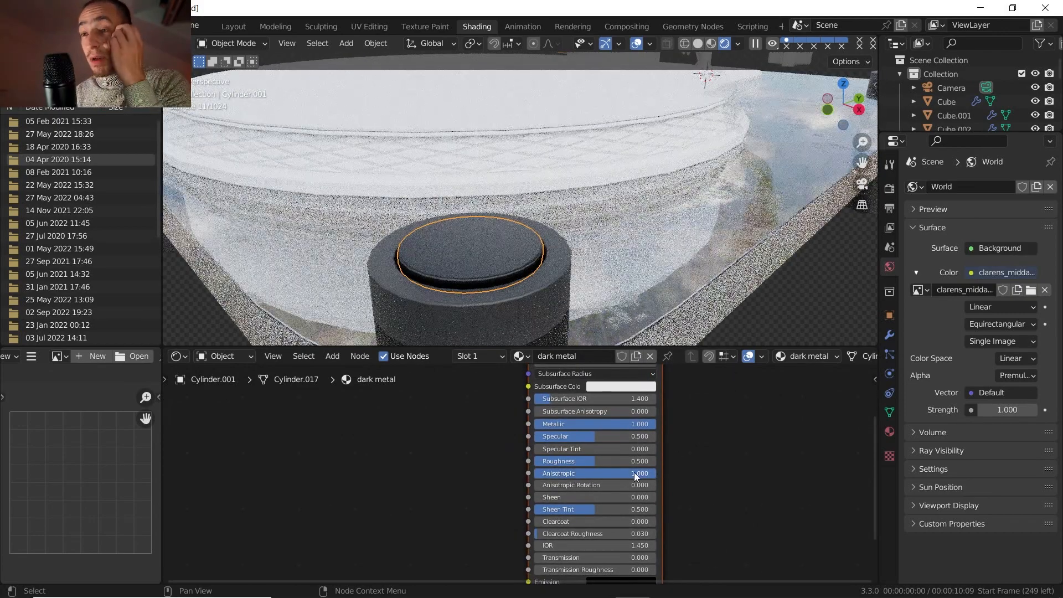
mouse_move(587, 485)
left_mouse_down()
mouse_move(619, 485)
mouse_move(573, 486)
left_mouse_up()
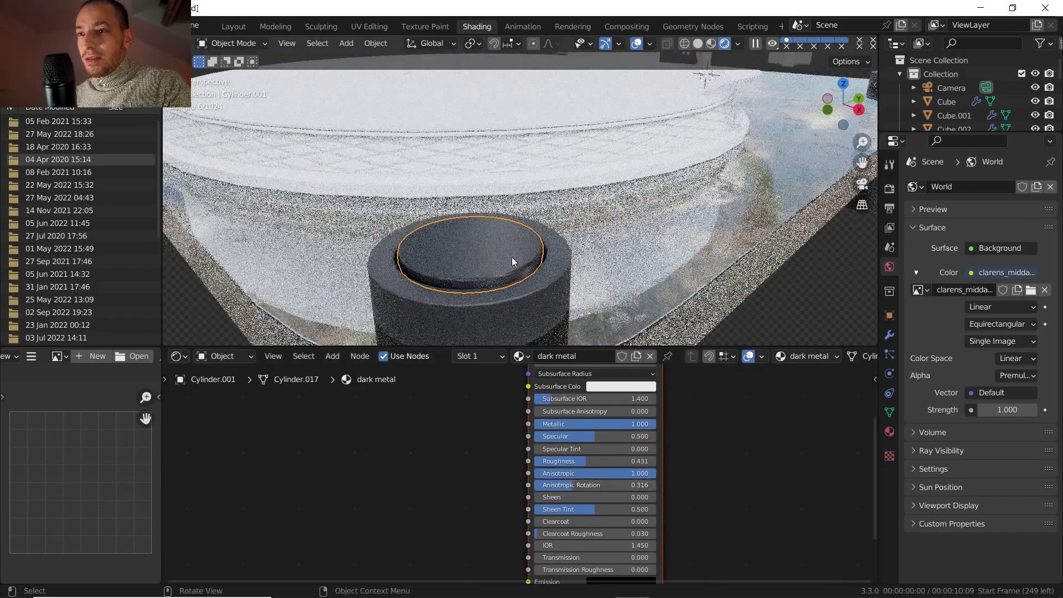
middle_click_drag(512, 257, 545, 231)
left_click_drag(611, 475, 546, 475)
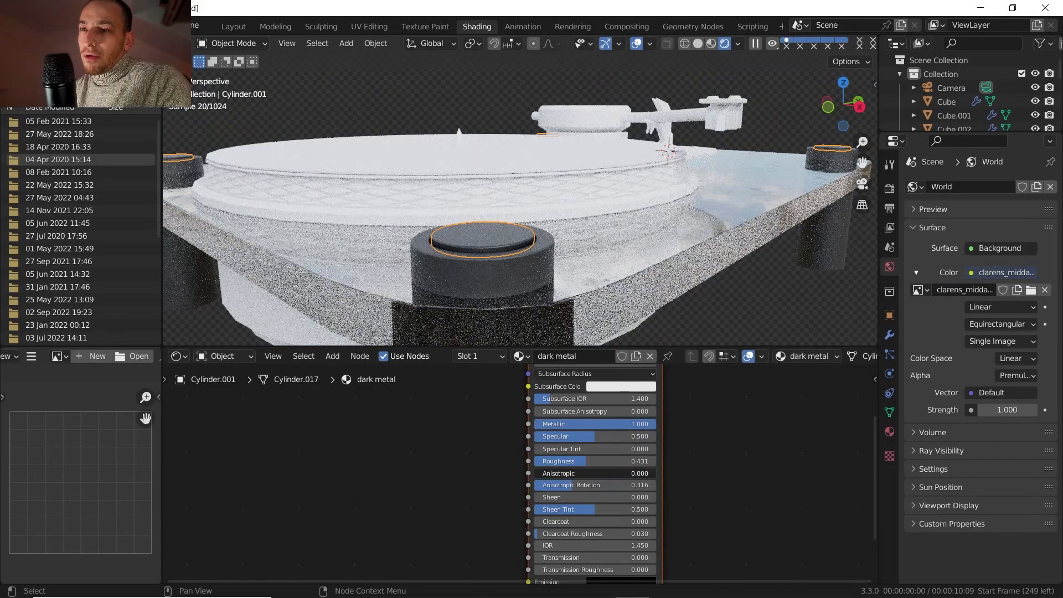
middle_click_drag(552, 203, 467, 202)
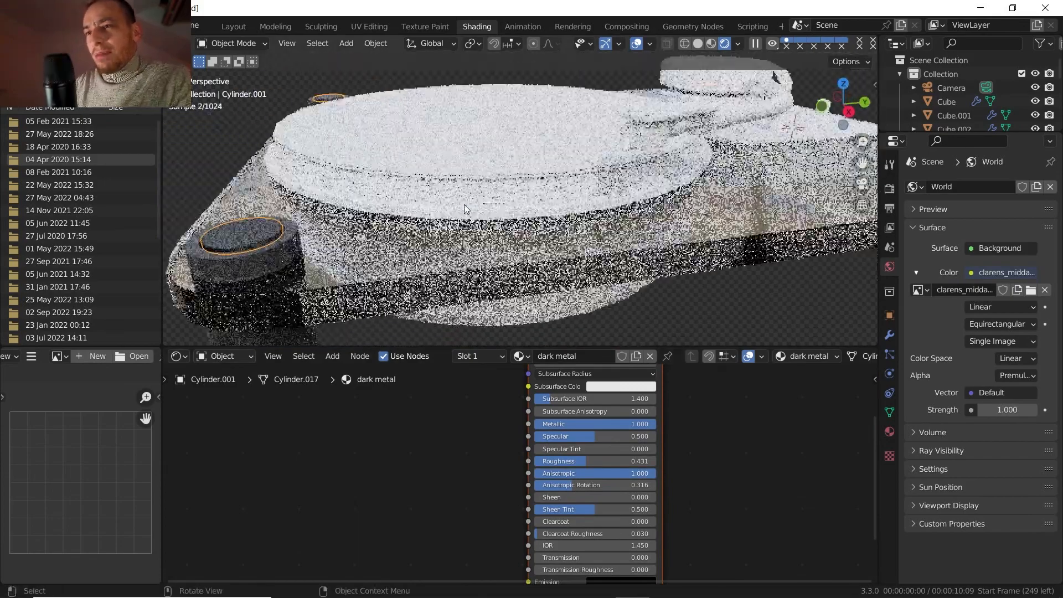
Assign the existing dark metal material to the platter's lower body.
left_click(457, 214)
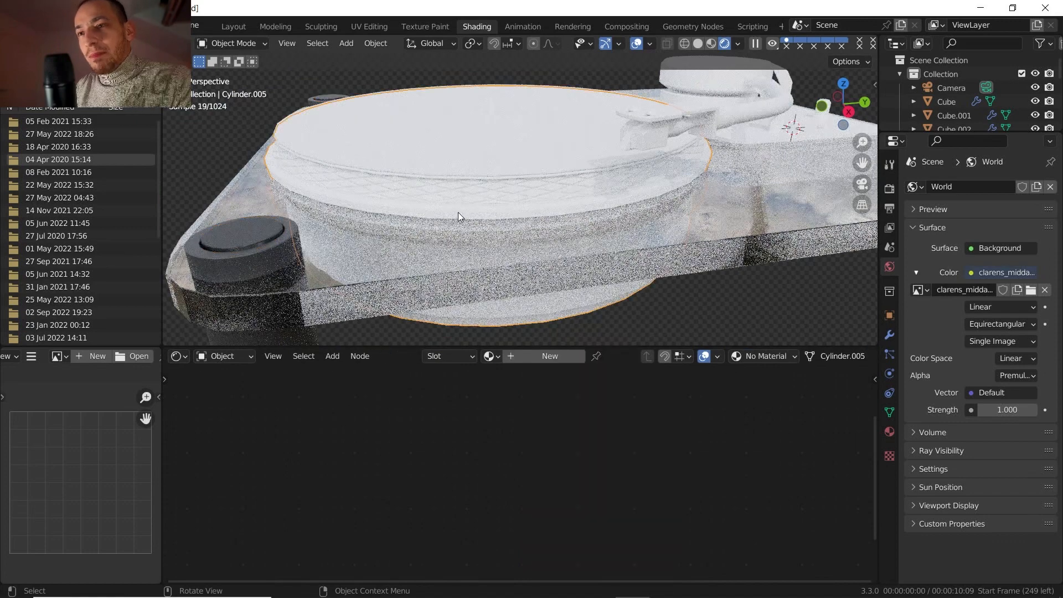
left_click(491, 357)
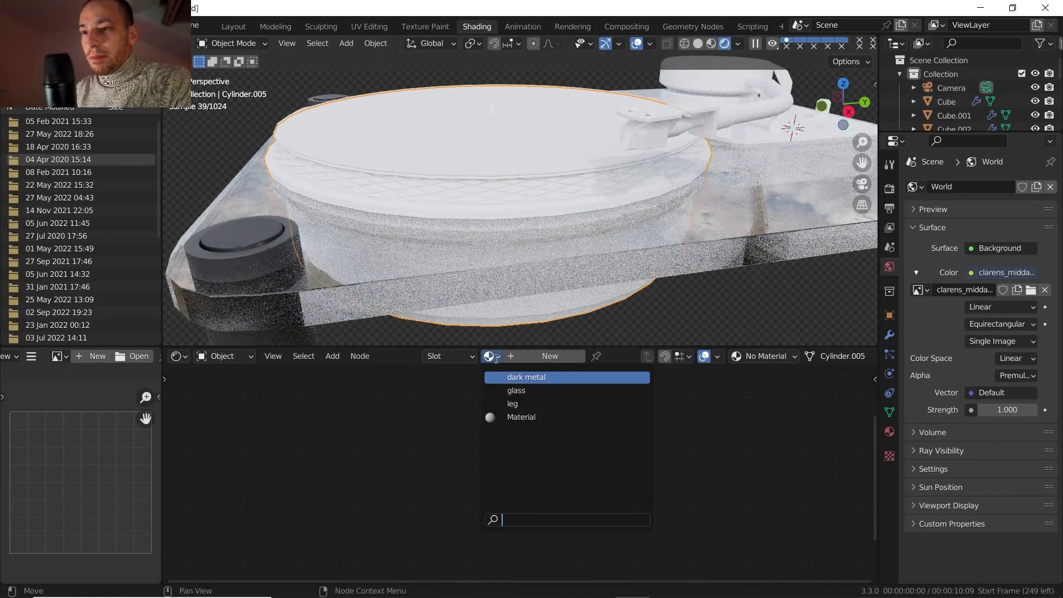
left_click(514, 376)
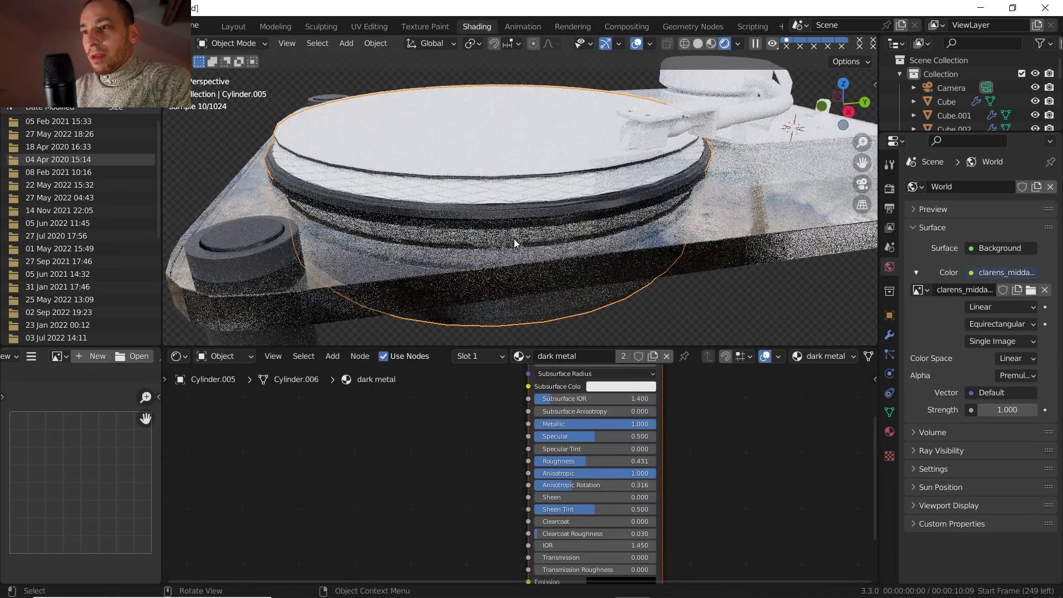
mouse_move(514, 238)
middle_mouse_down()
mouse_move(544, 150)
mouse_move(561, 140)
mouse_move(515, 233)
middle_mouse_up()
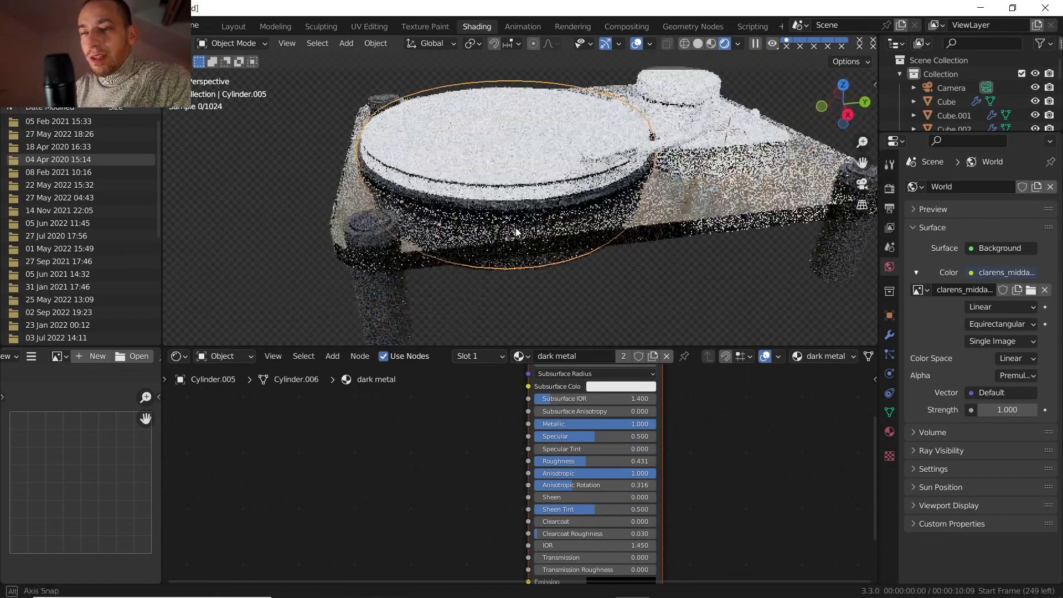
Create a new material named "metal" on the platter's patterned ring and set its metallic to 1.0.
scroll(515, 234, "up", 4)
left_click(503, 238)
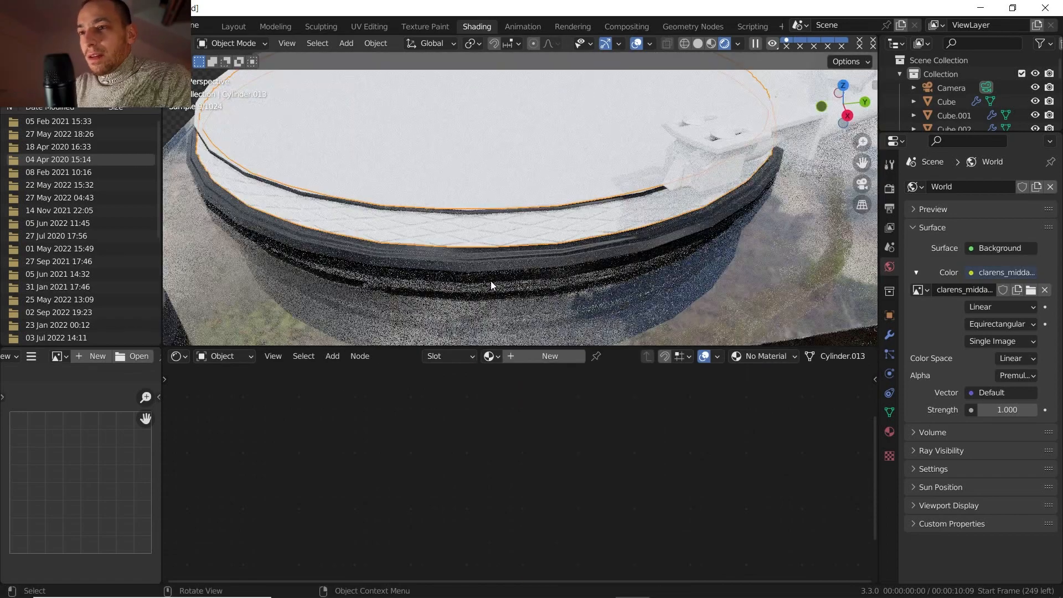
left_click(537, 357)
double_click(551, 356)
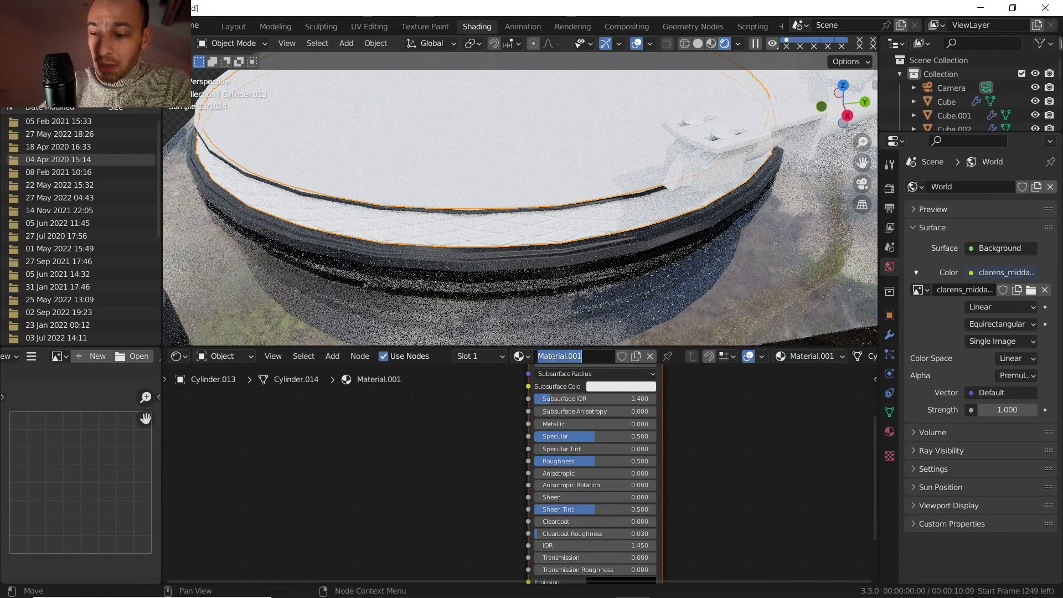
type("metal")
key("Return")
left_click_drag(593, 424, 657, 424)
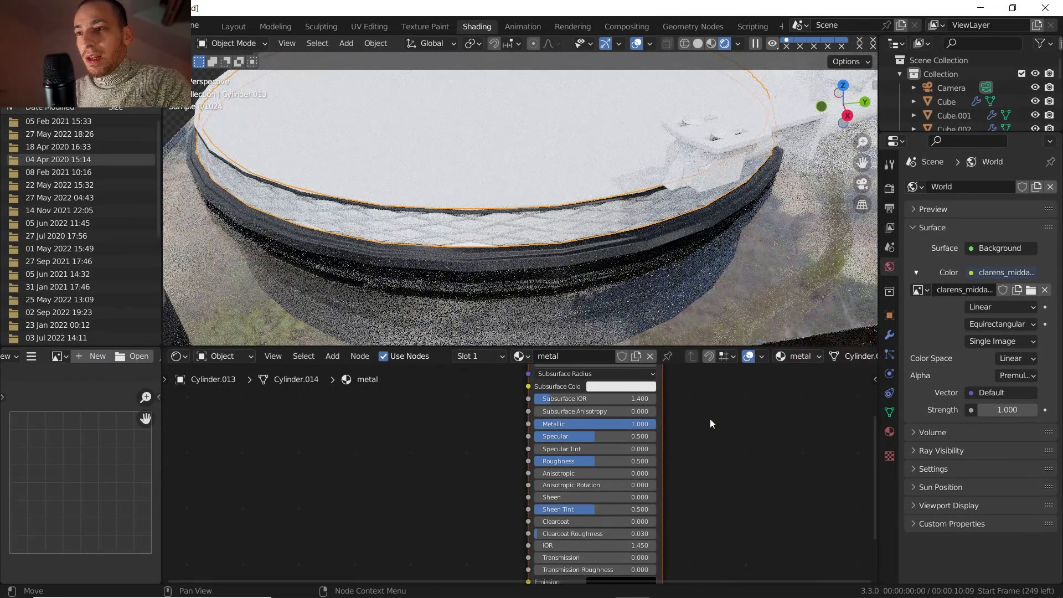
Lower the metal material's roughness for a shinier patterned ring.
middle_click_drag(626, 254, 667, 201)
scroll(623, 409, "up", 3)
left_click_drag(624, 476, 592, 476)
scroll(518, 493, "down", 2)
middle_click_drag(450, 485, 471, 485)
scroll(481, 470, "down", 3)
scroll(525, 253, "down", 2)
Copy the glass material's noise nodes, from Texture Coordinate through ColorRamp, into the metal material and connect the ColorRamp's color to roughness.
left_click(524, 263)
scroll(507, 507, "down", 2)
left_click_drag(532, 519, 252, 419)
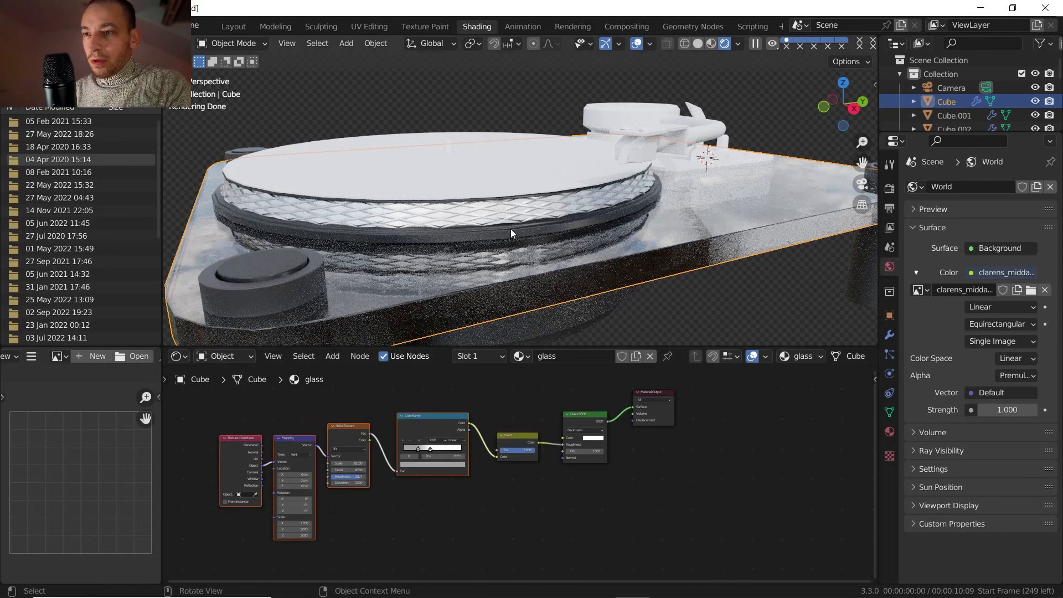
left_click(498, 213)
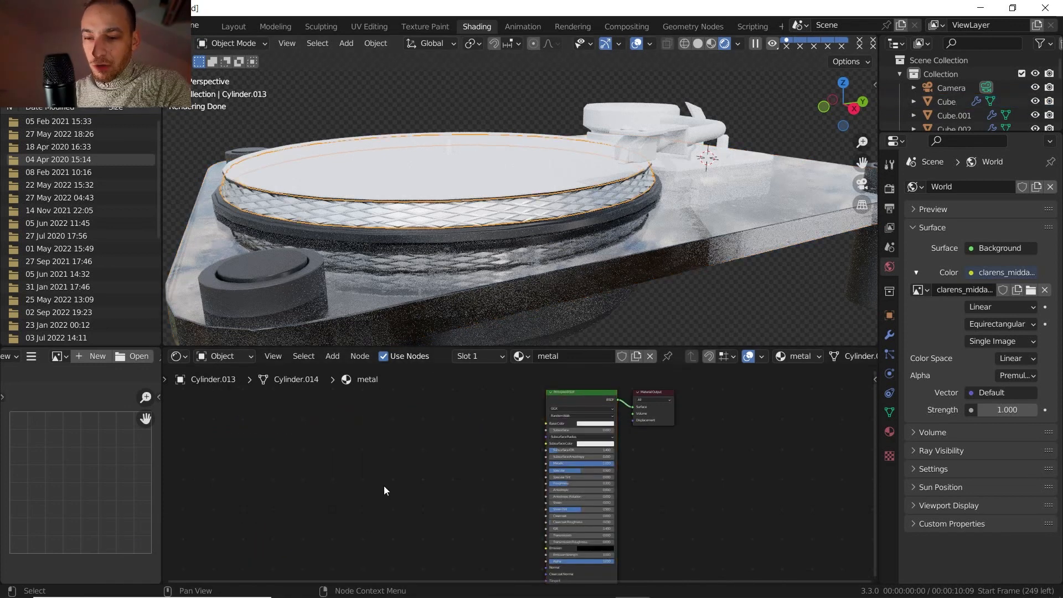
key("ctrl+v")
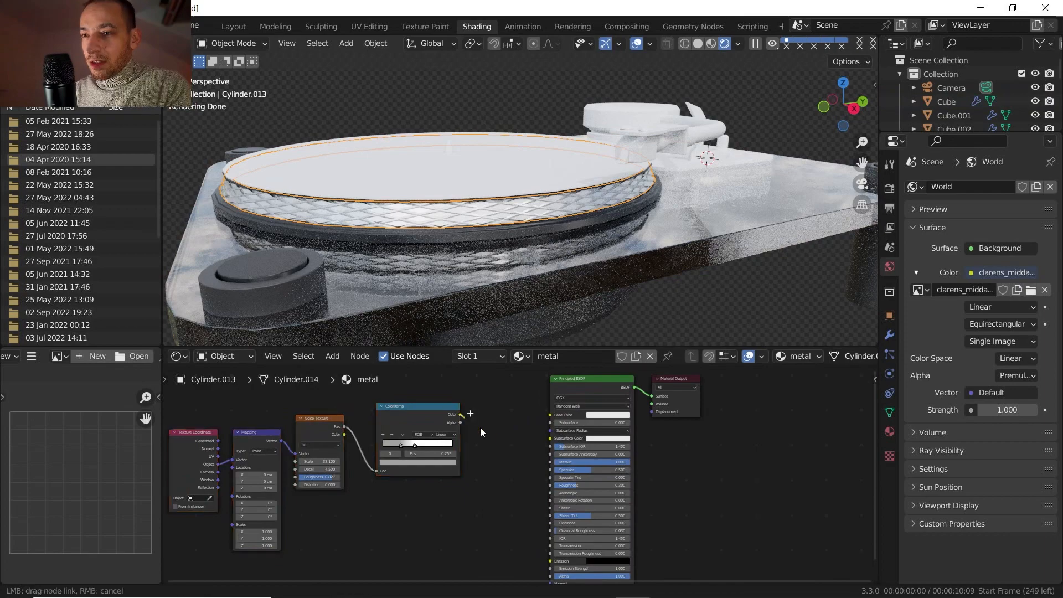
left_click_drag(548, 485, 548, 486)
middle_click_drag(534, 480, 583, 477)
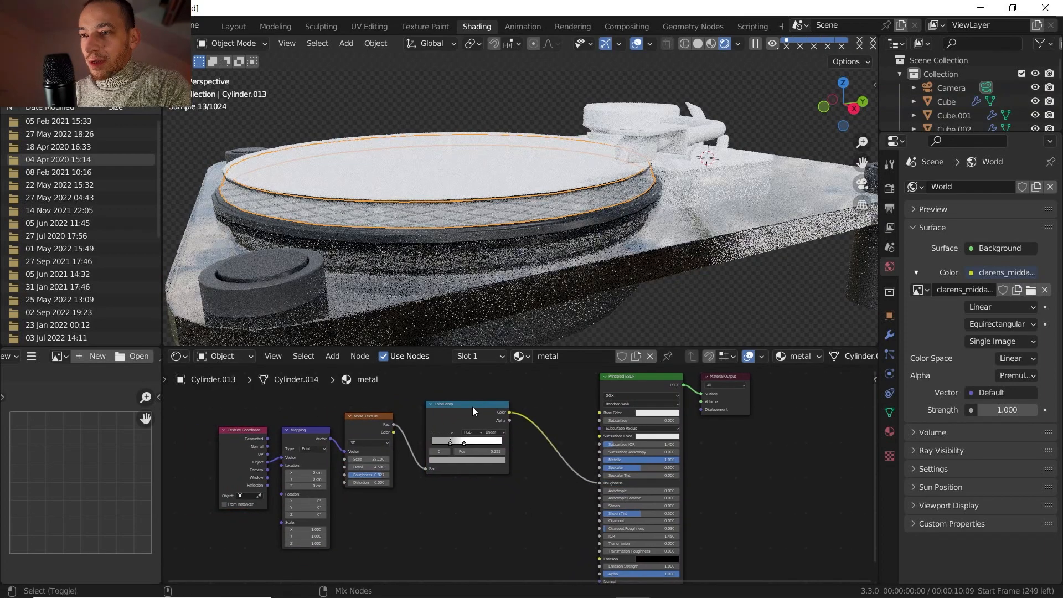
Preview the ColorRamp on the patterned ring, darken its gray stop to black and reposition the white stop.
middle_click_drag(486, 412, 568, 404)
scroll(464, 437, "up", 1)
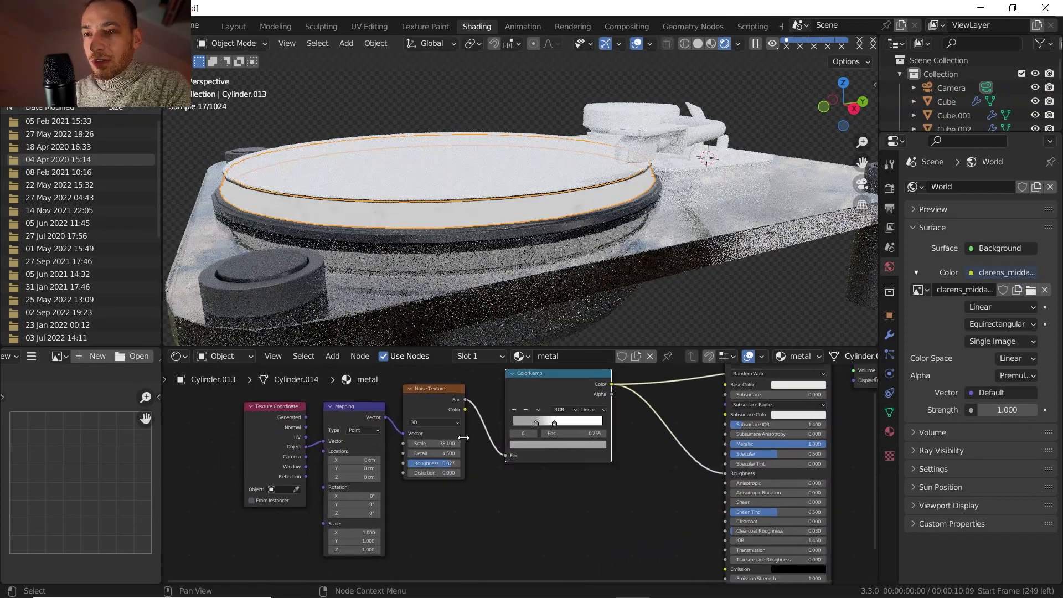
left_click(535, 424)
left_click(540, 442)
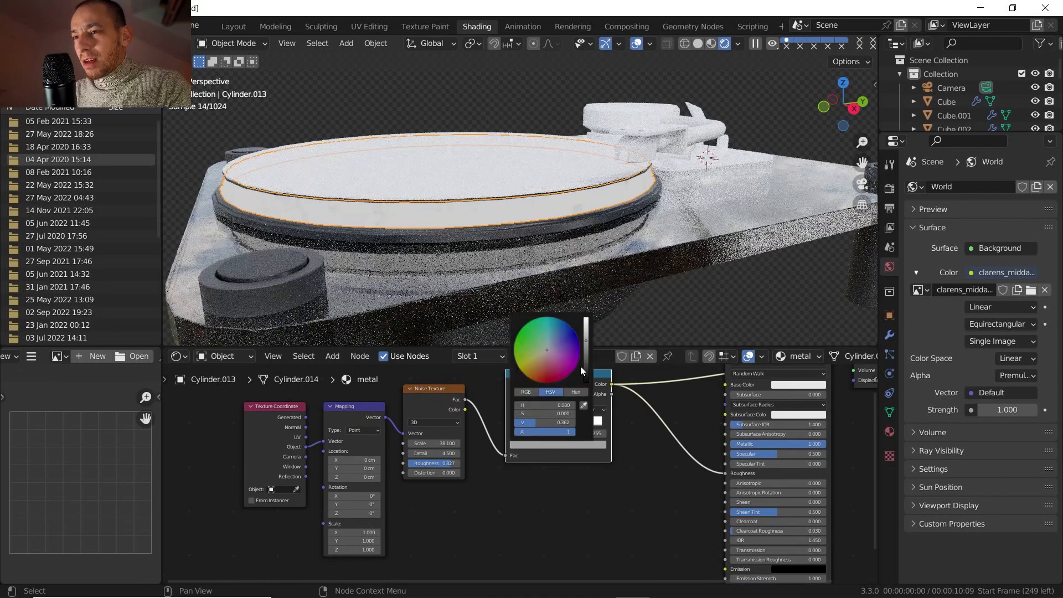
left_click_drag(582, 368, 576, 415)
scroll(579, 460, "up", 2)
middle_click_drag(624, 492, 498, 518)
scroll(516, 521, "down", 3)
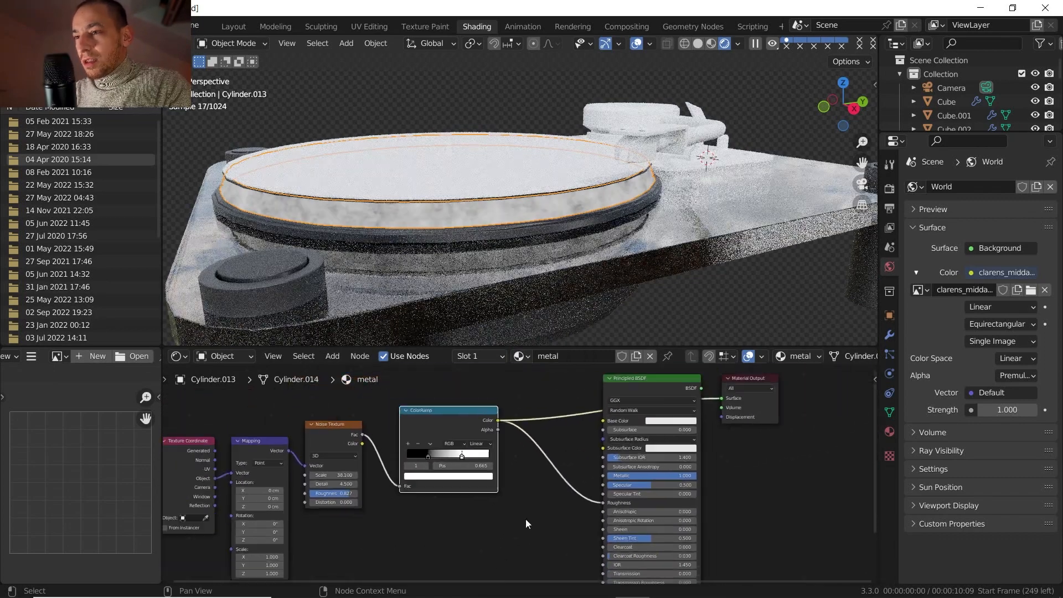
Reconnect the Principled BSDF to the metal's output and examine the patterned ring up close.
left_click(636, 381, "ctrl+shift")
scroll(550, 204, "up", 3)
middle_click_drag(550, 204, 572, 188)
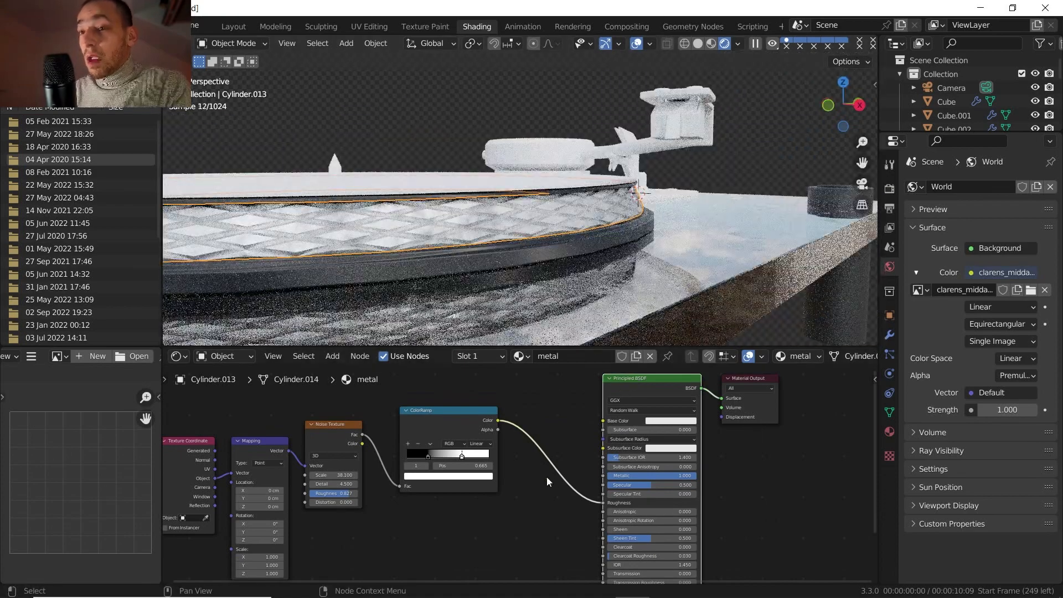
Assign the existing metal material to the pointed spindle at the platter's center.
left_click(442, 144)
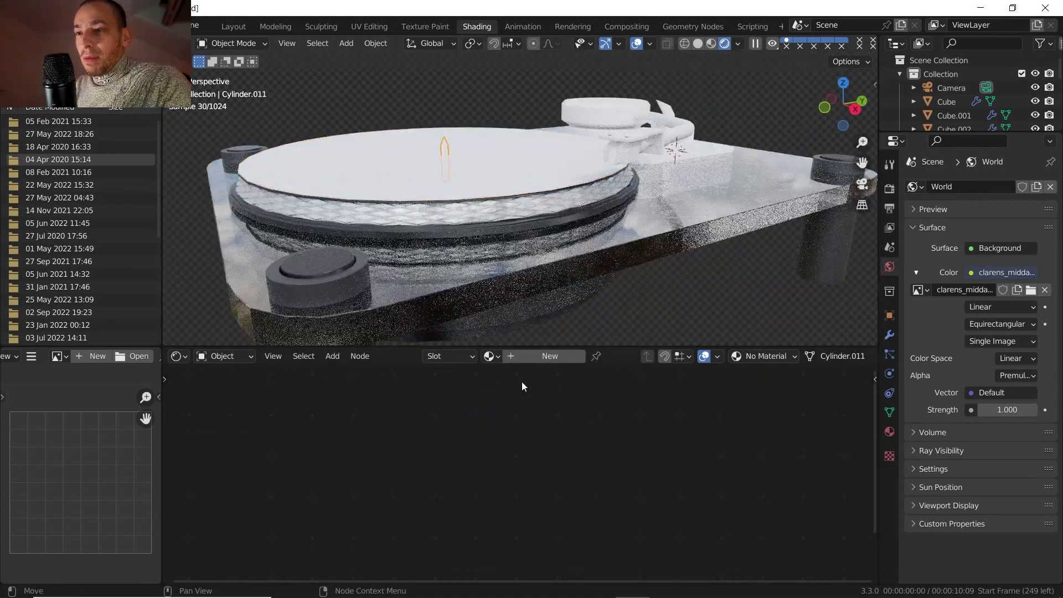
left_click(494, 358)
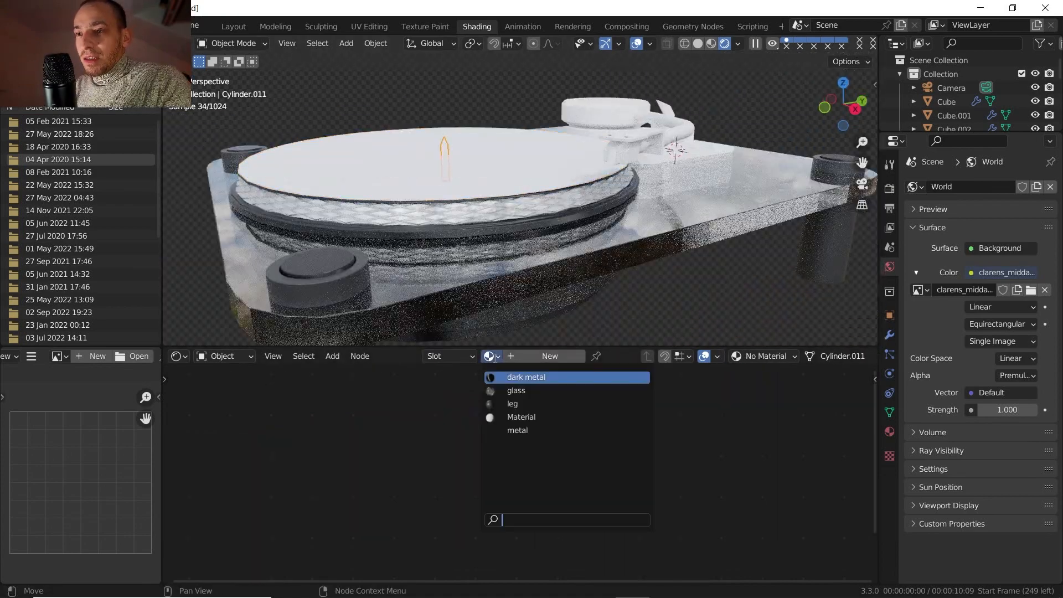
left_click(515, 430)
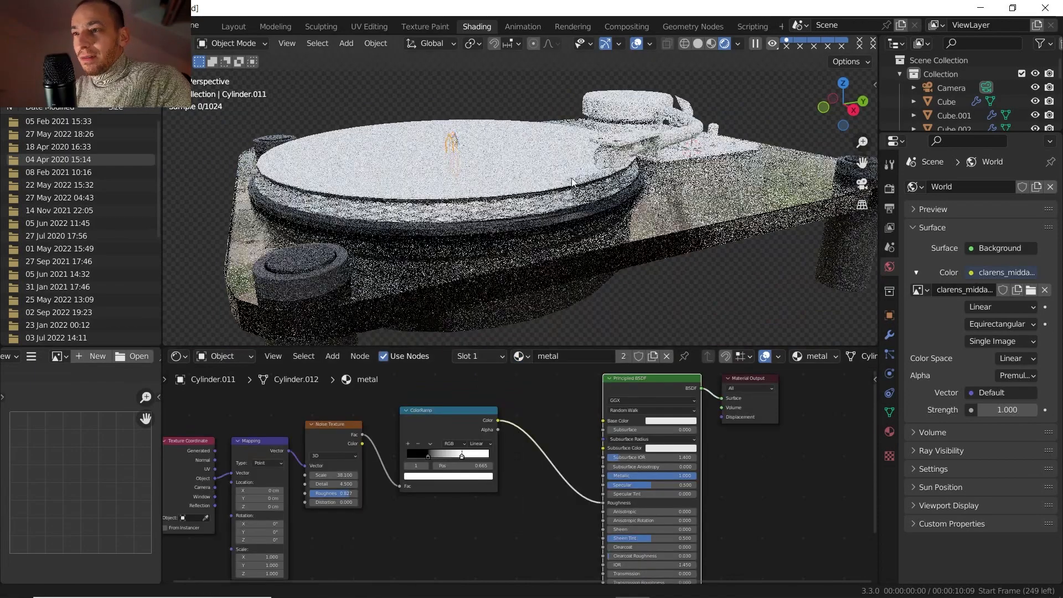
Try the metal material on the curved tonearm tube and inspect it up close.
left_click(504, 176)
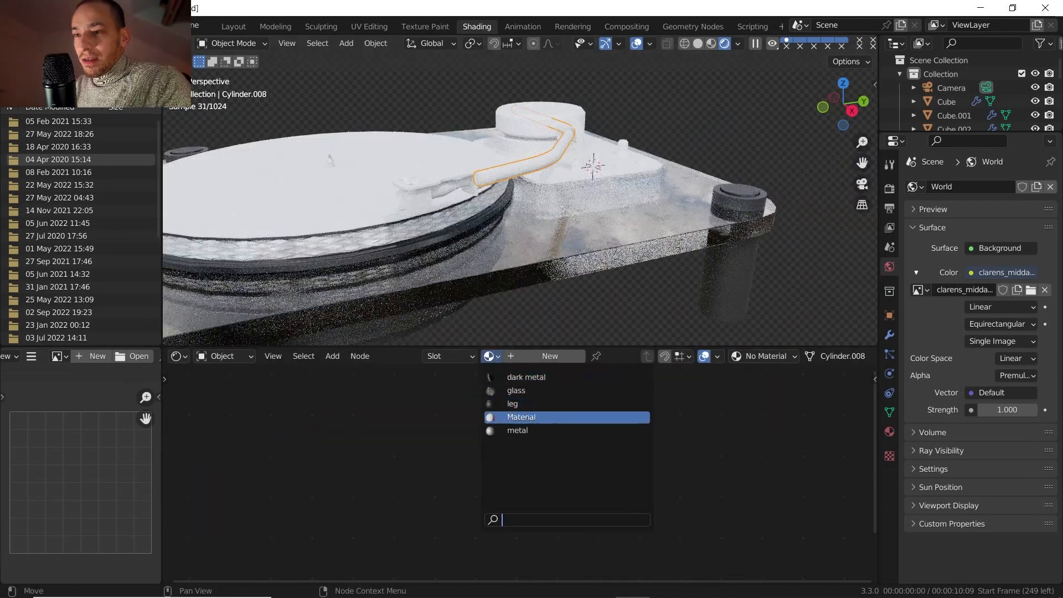
left_click(515, 430)
scroll(511, 202, "up", 4)
middle_click_drag(510, 202, 534, 185)
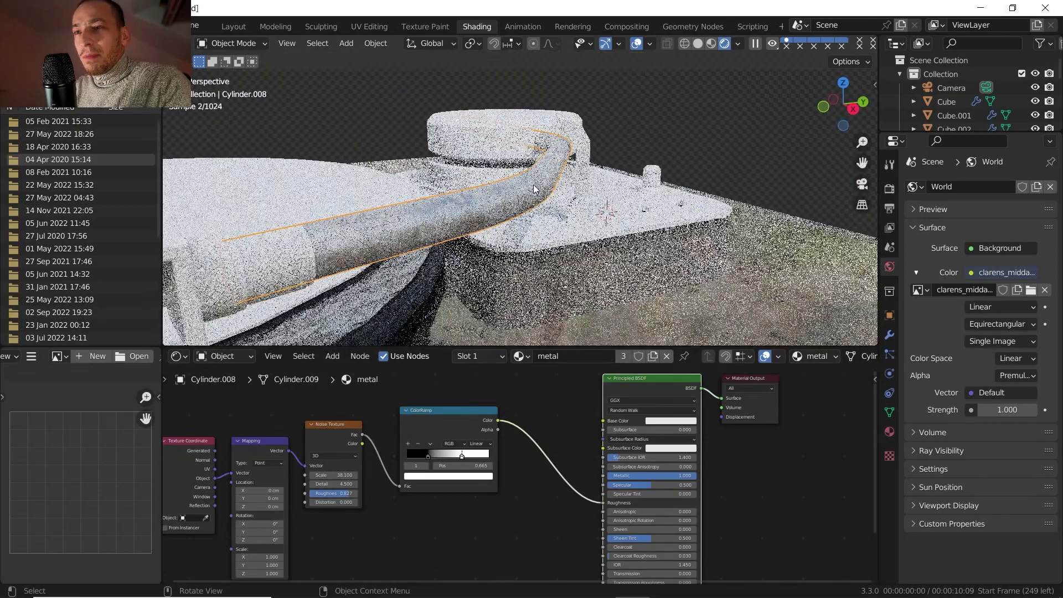
Replace the tonearm tube's material with a new one named clean metal, with metallic 1.000 and roughness about 0.213.
left_click(667, 359)
left_click(563, 354)
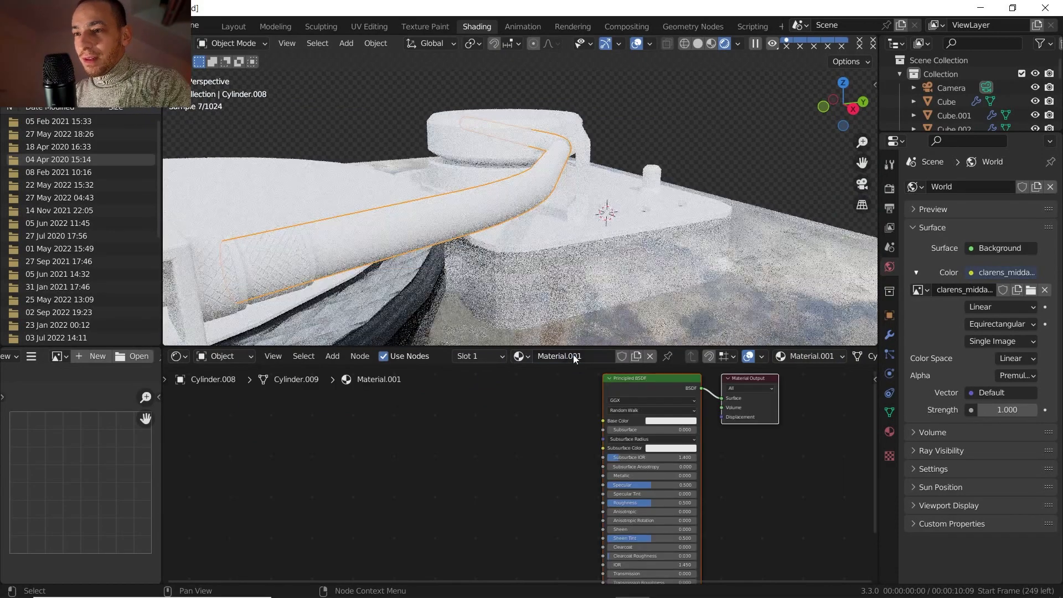
double_click(574, 356)
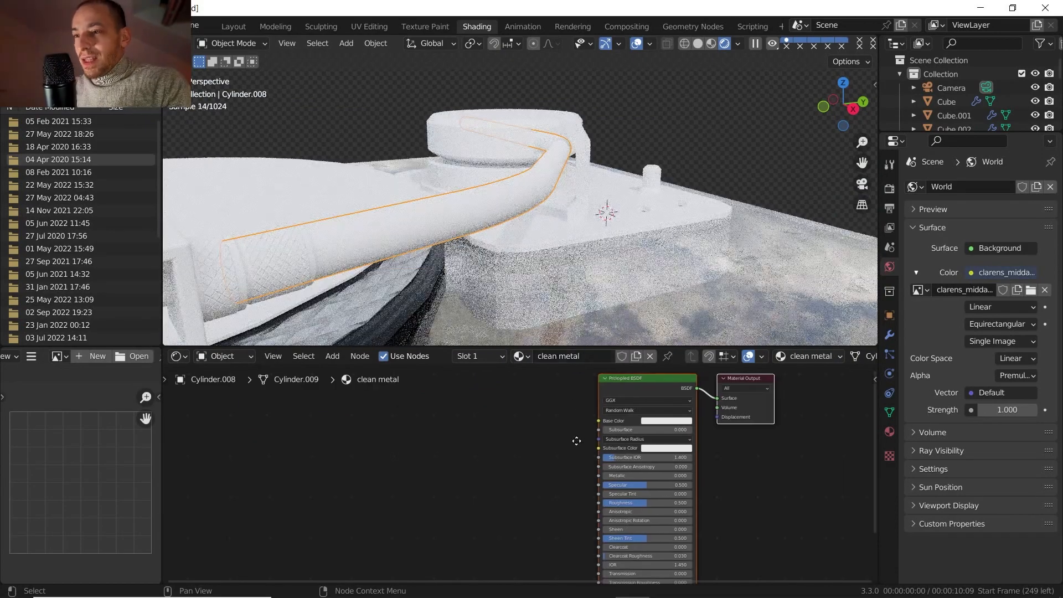
middle_click_drag(577, 441, 553, 439)
left_click_drag(597, 472, 670, 474)
left_click_drag(625, 502, 600, 501)
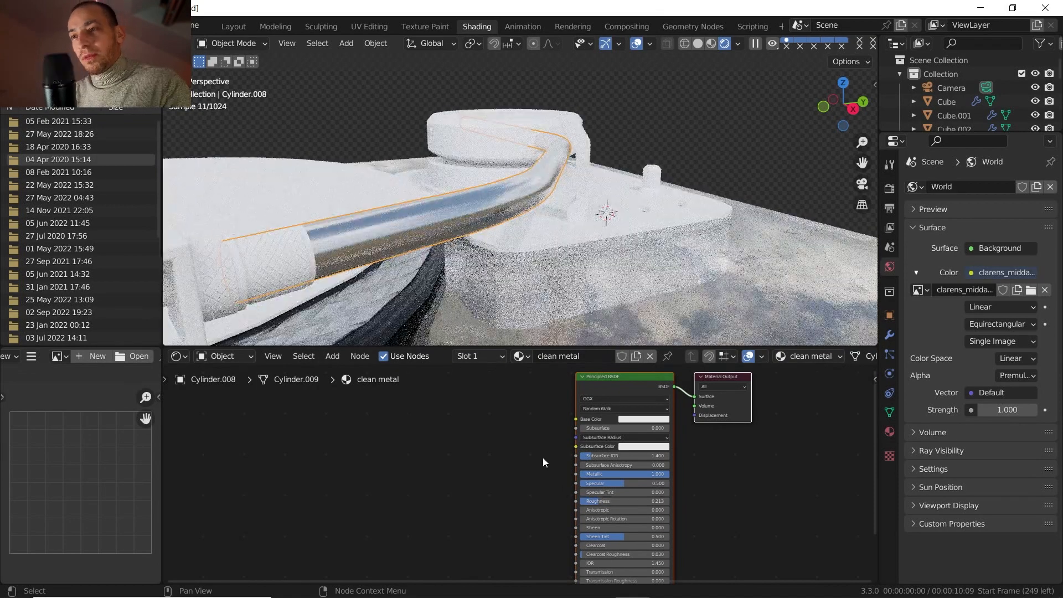
Assign clean metal to the connector tube under the headshell and raise the material's anisotropic value.
scroll(488, 222, "down", 3)
middle_click_drag(487, 219, 505, 197, "shift")
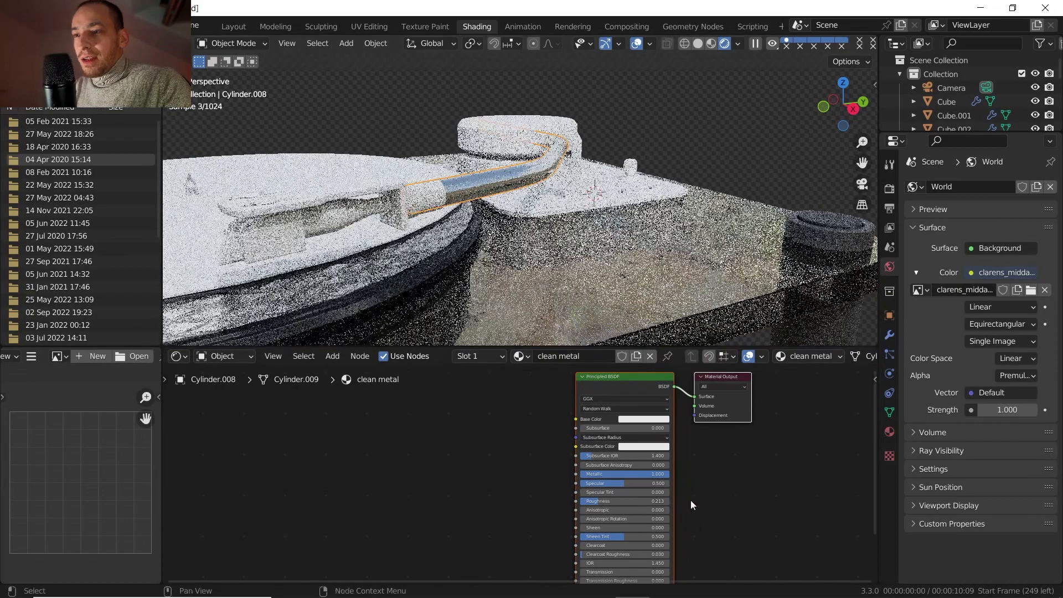
left_click(366, 213)
left_click(490, 356)
left_click(513, 377)
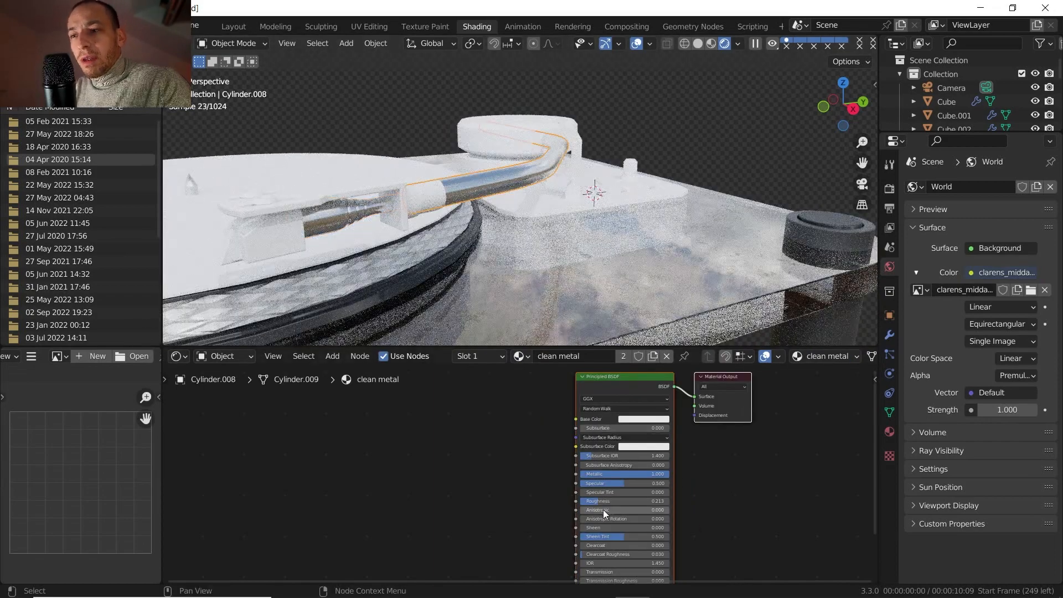
left_click_drag(603, 511, 628, 519)
Assign the dark metal material to the textured collar between the tonearm tube and the headshell.
mouse_move(536, 218)
middle_mouse_down()
mouse_move(516, 229)
mouse_move(551, 218)
middle_mouse_up()
scroll(551, 218, "up", 3)
left_click(535, 176)
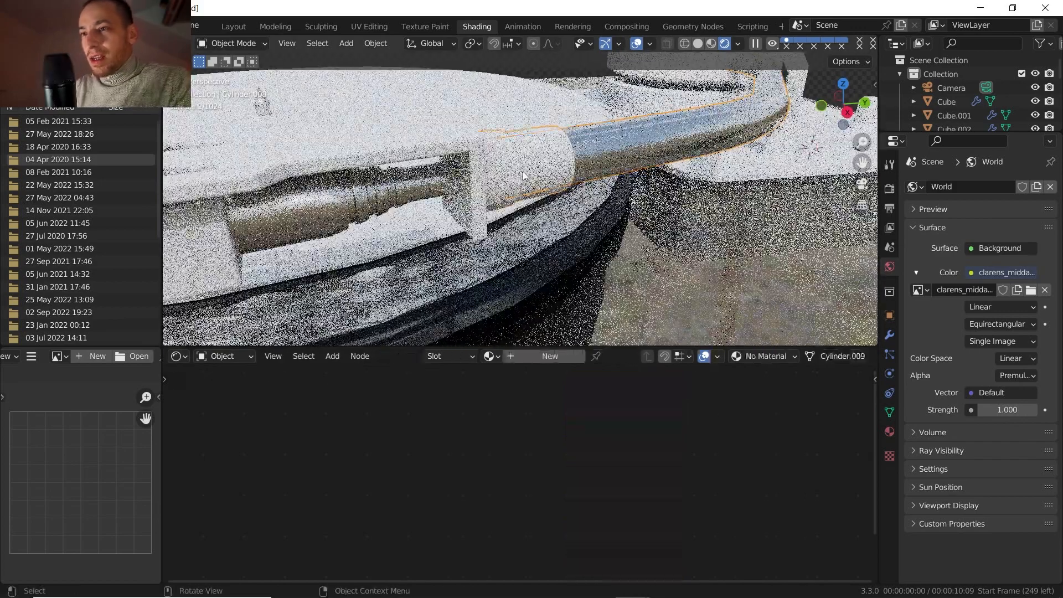
left_click(509, 391)
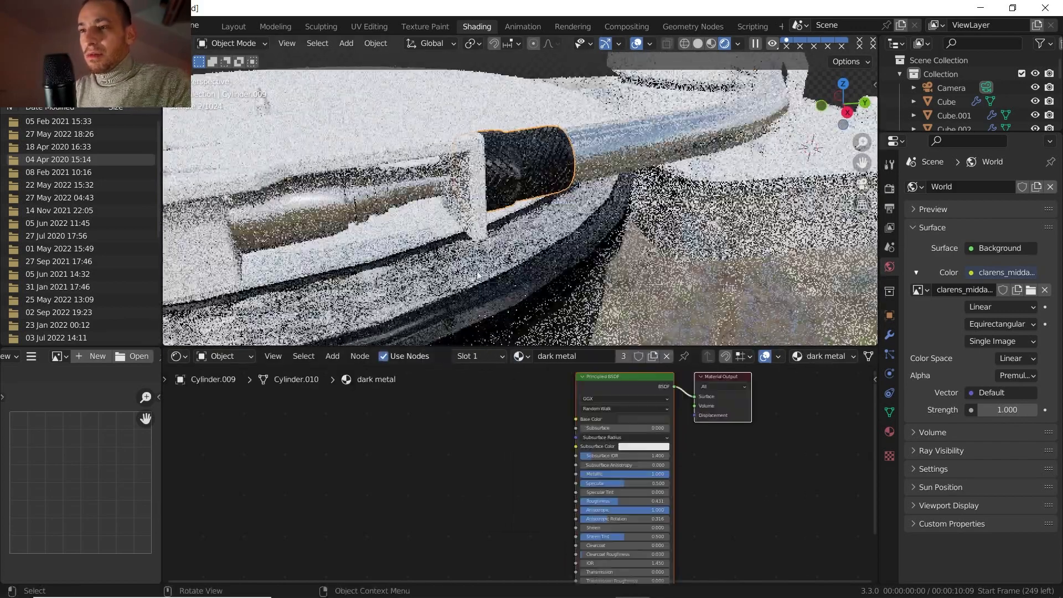
Assign the leg material to the cartridge body beneath the headshell plate.
scroll(436, 199, "down", 2)
left_click(492, 357)
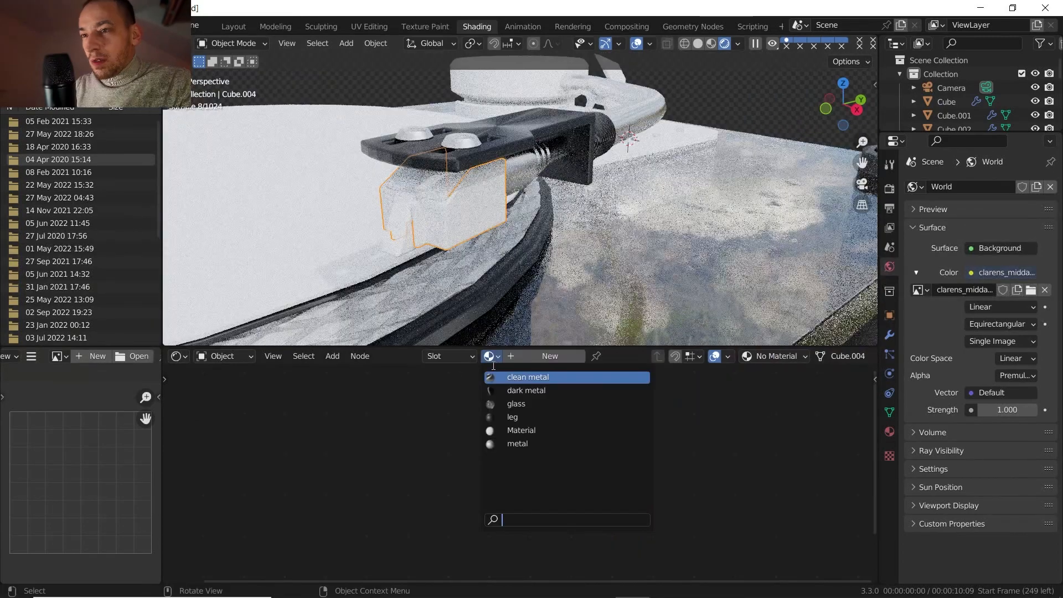
left_click(525, 419)
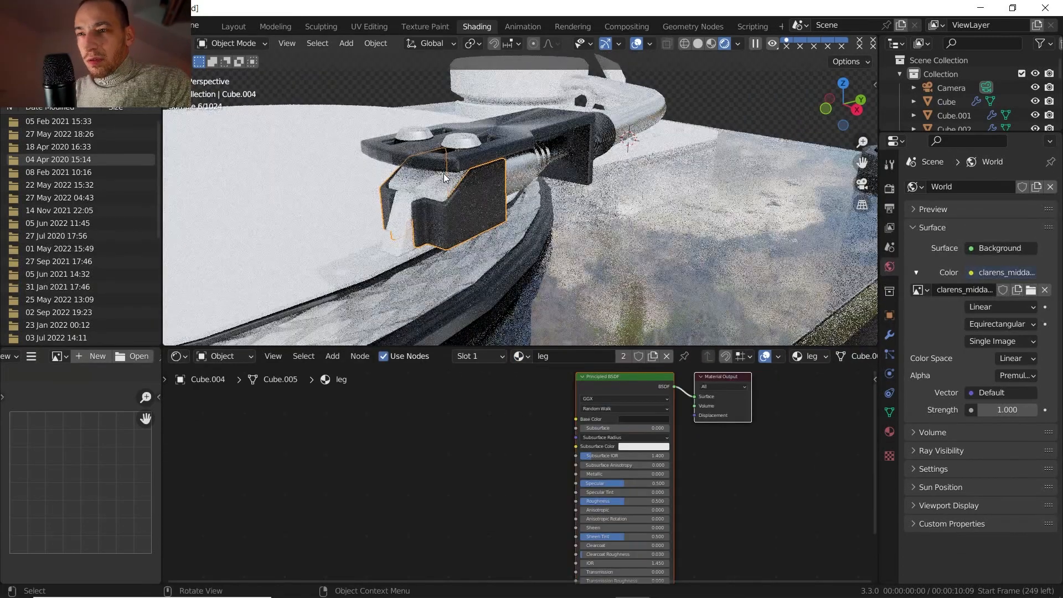
middle_click_drag(463, 204, 550, 154)
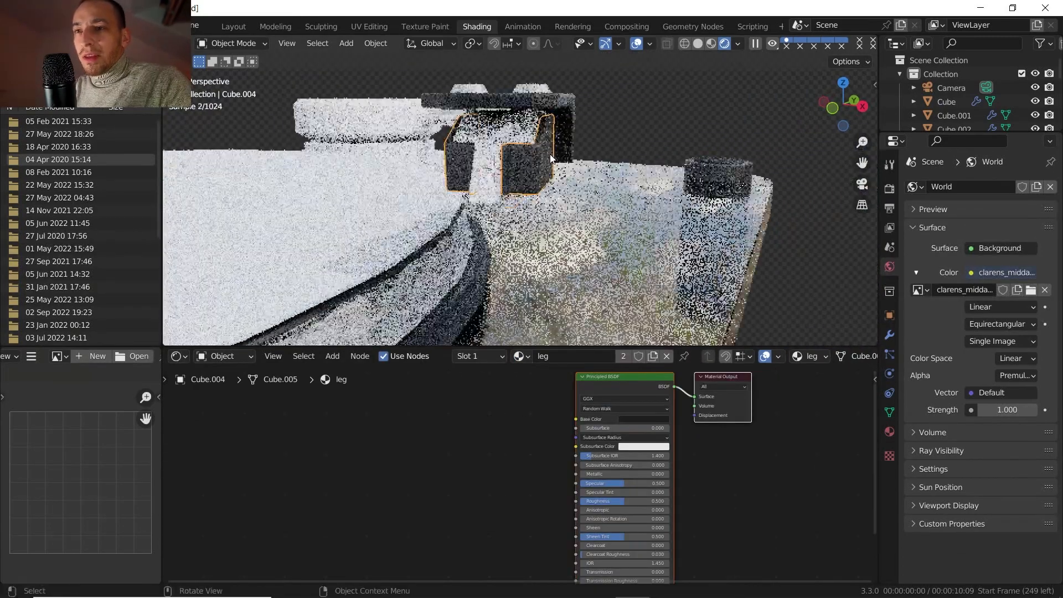
Give the light inner piece of the cartridge a new material with roughness 0.
left_click(520, 157)
scroll(576, 452, "down", 1)
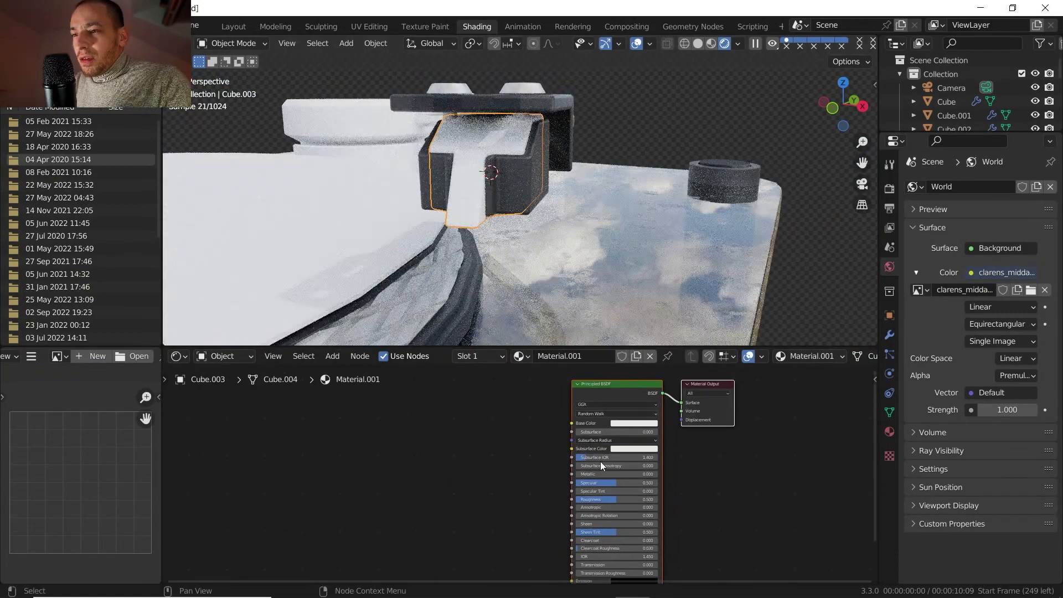
scroll(600, 461, "up", 2)
left_click_drag(580, 478, 531, 477)
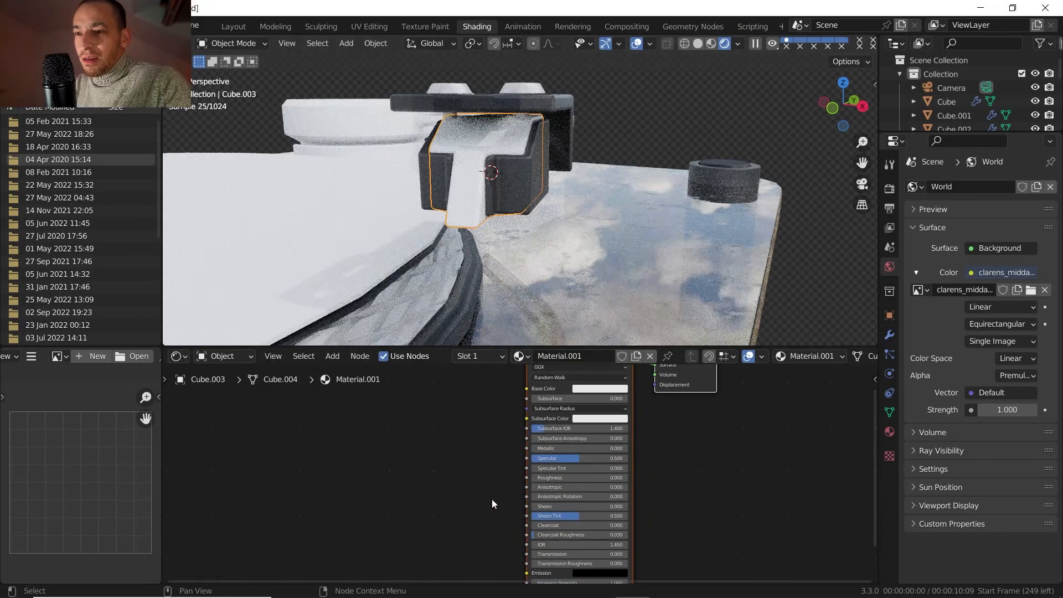
Assign dark metal to the large round tonearm base and to the small knob on the raised plate.
scroll(499, 205, "down", 4)
middle_click_drag(498, 205, 432, 202)
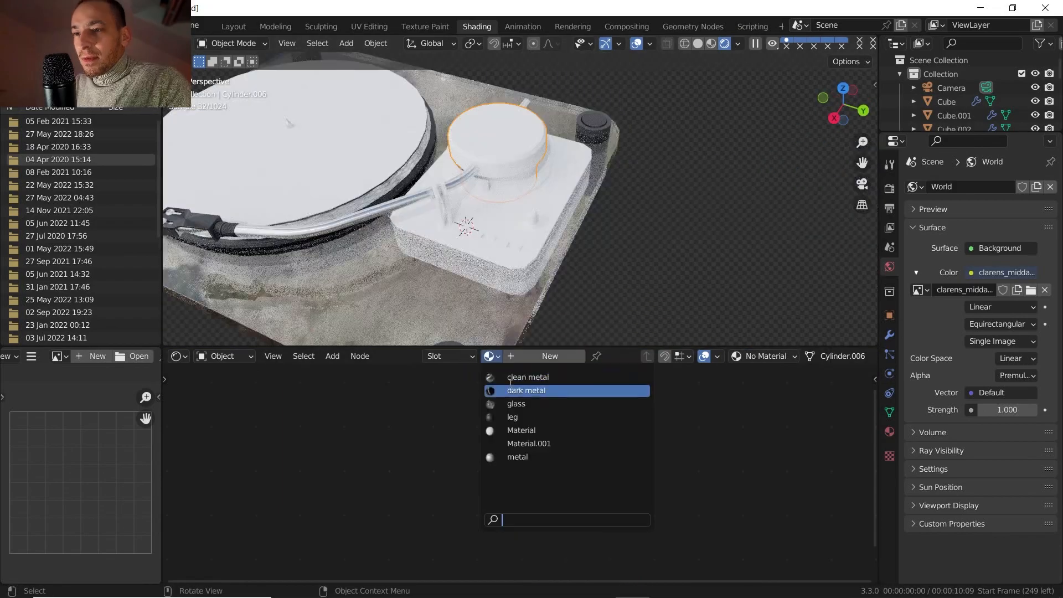
left_click(526, 389)
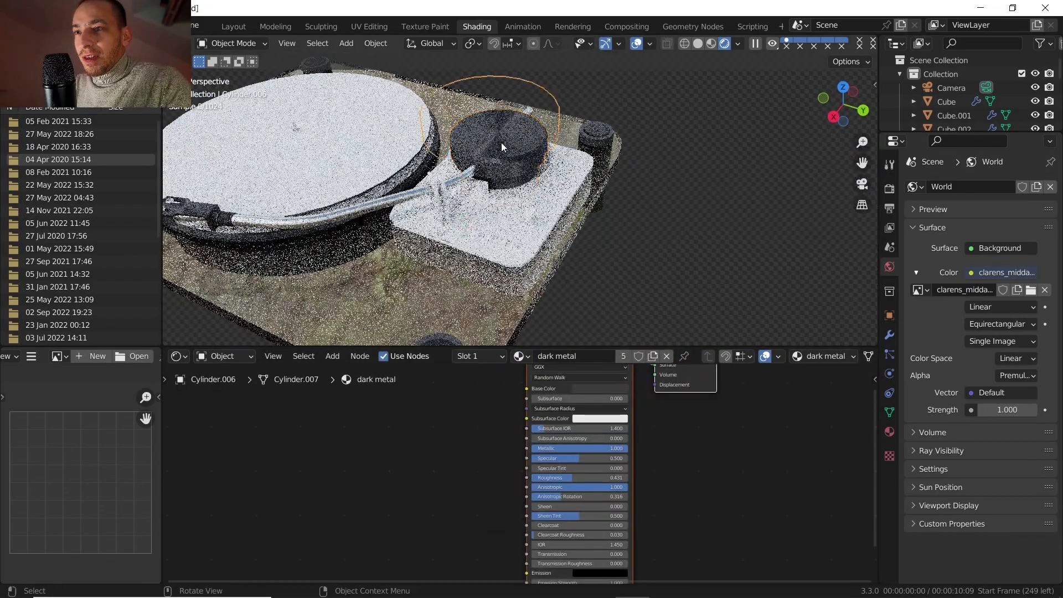
scroll(501, 127, "up", 3)
left_click(539, 236)
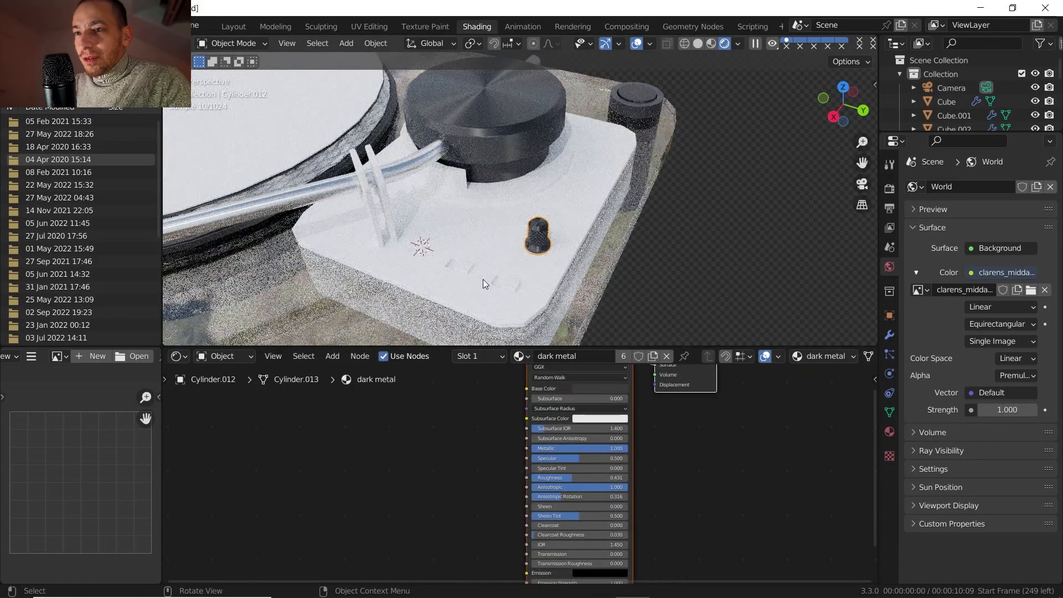
Assign the leg material to the two small square buttons on the raised plate.
left_click(470, 270)
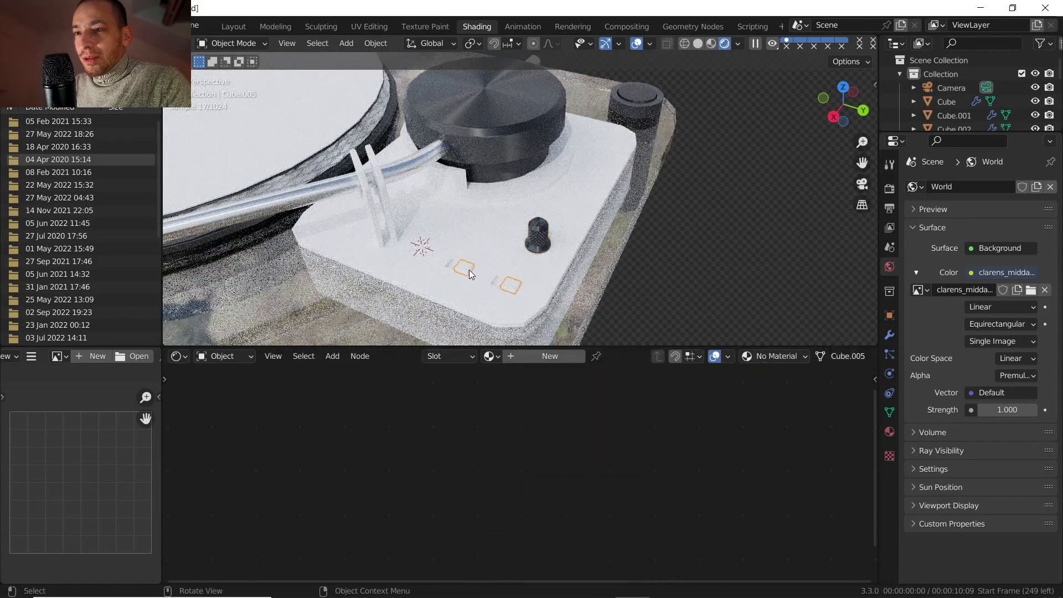
left_click(491, 357)
left_click(513, 417)
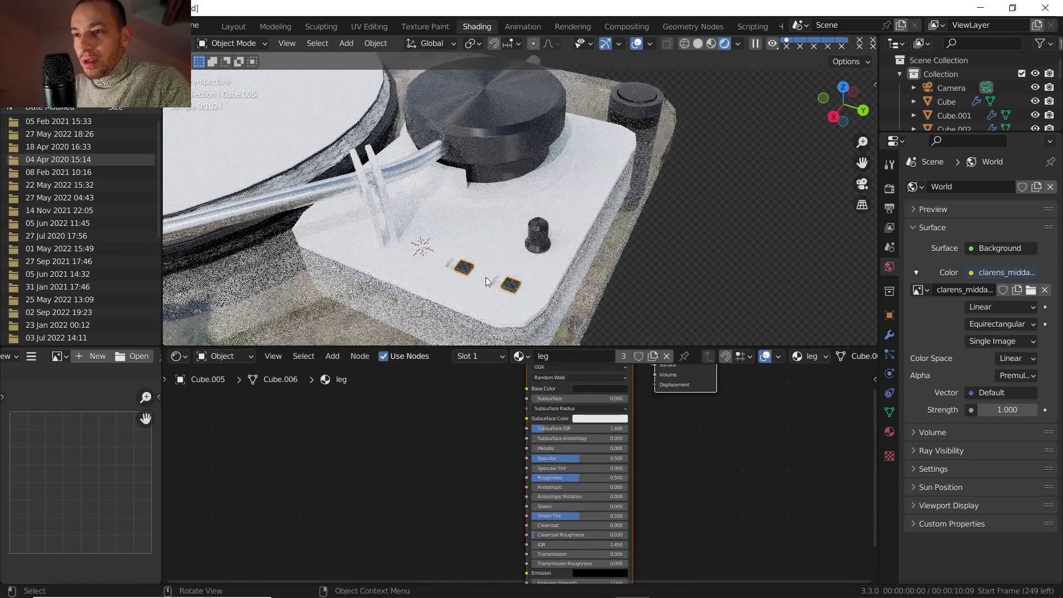
Assign dark metal to the raised plate and to the forked tonearm rest standing on it.
left_click(487, 278)
left_click(490, 356)
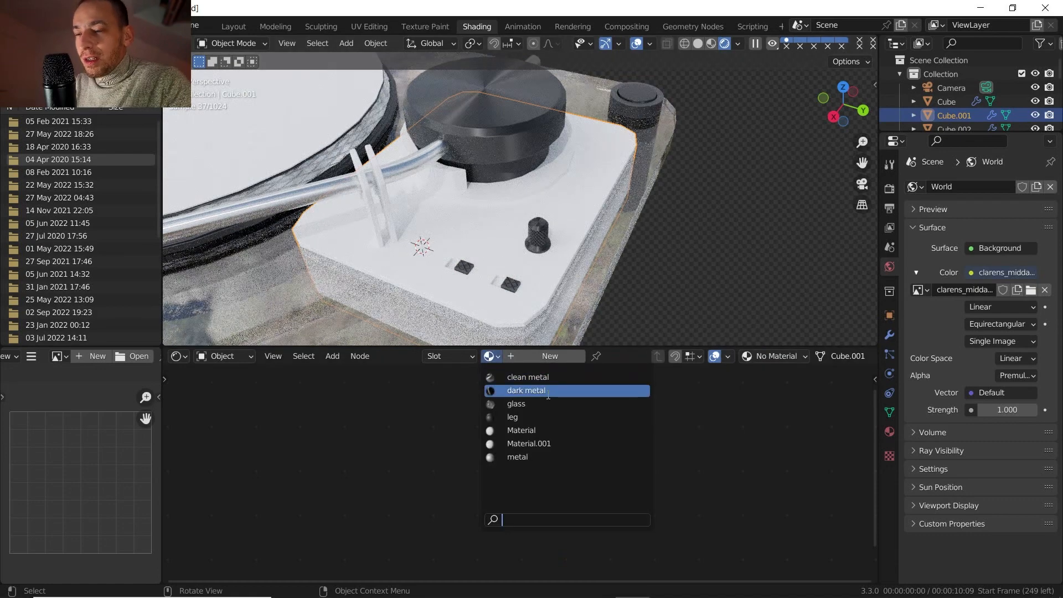
left_click(549, 392)
left_click(447, 184)
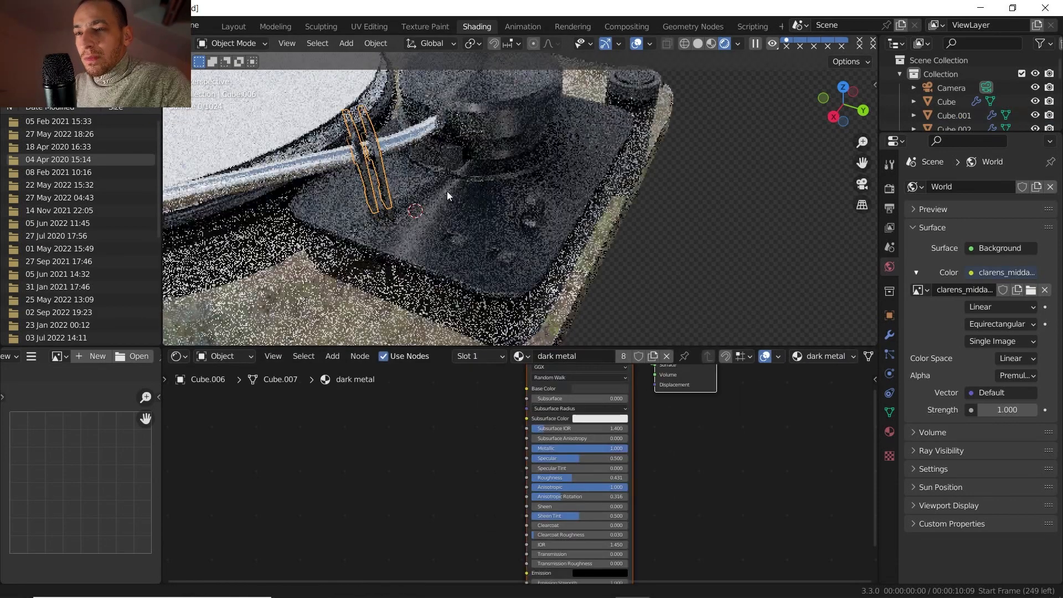
Switch the connector tube under the headshell from clean metal to the noise-roughened metal material.
middle_click_drag(447, 191, 542, 180)
scroll(438, 188, "down", 5)
middle_click_drag(542, 180, 574, 174, "shift")
scroll(574, 174, "up", 6)
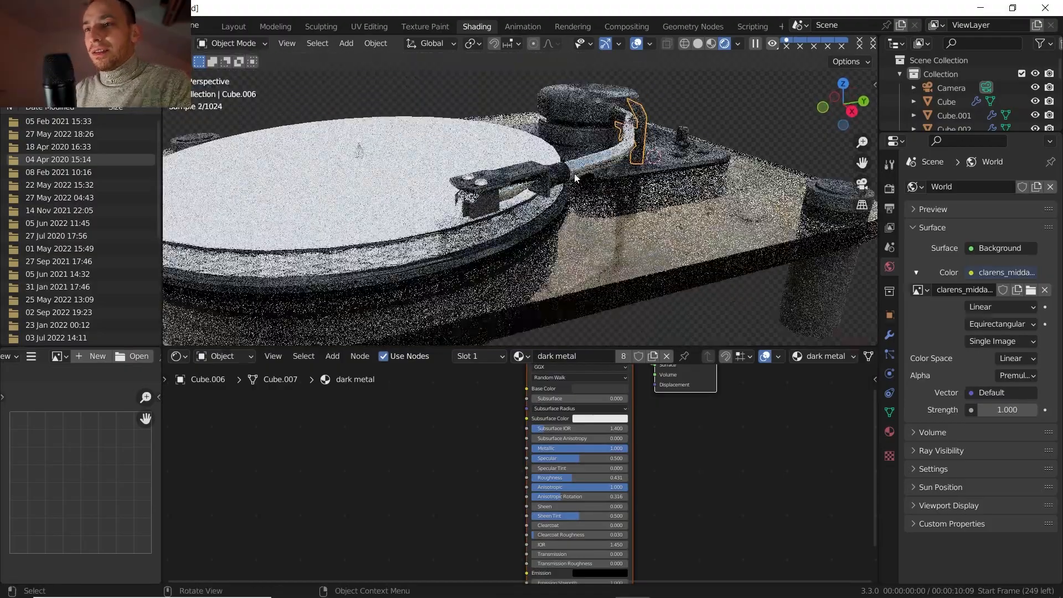
left_click(512, 176)
left_click(521, 356)
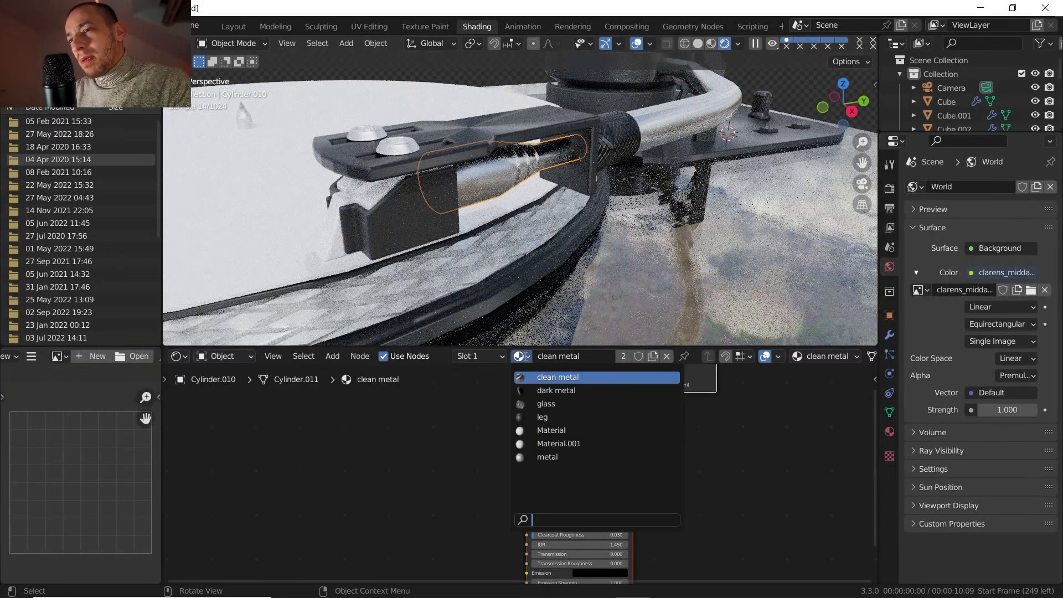
left_click(547, 457)
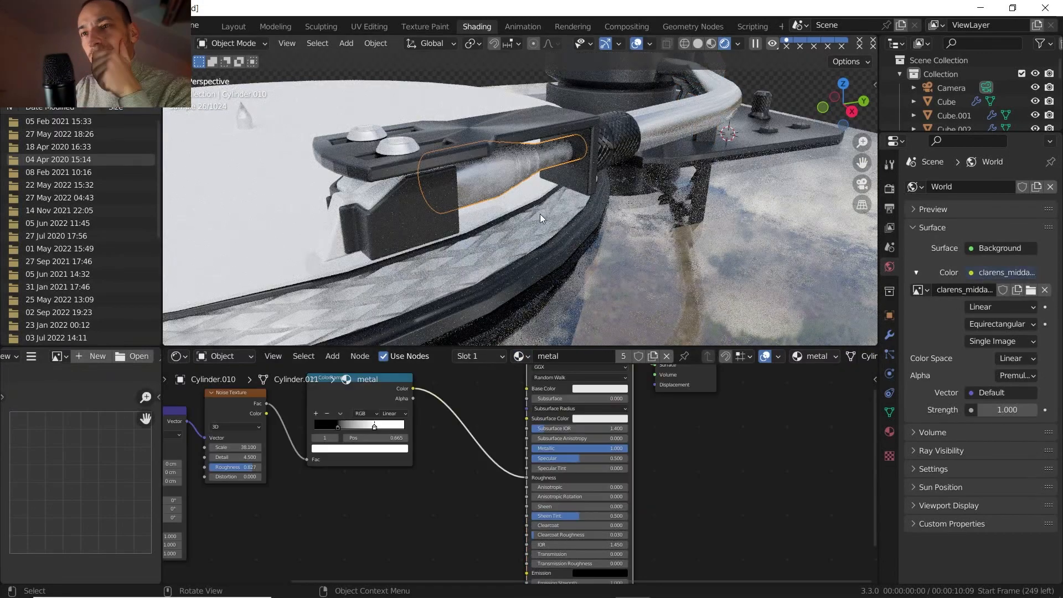
Give the platter's large top disc a new material named disk.
scroll(472, 188, "down", 3)
left_click(476, 197)
scroll(476, 227, "down", 3)
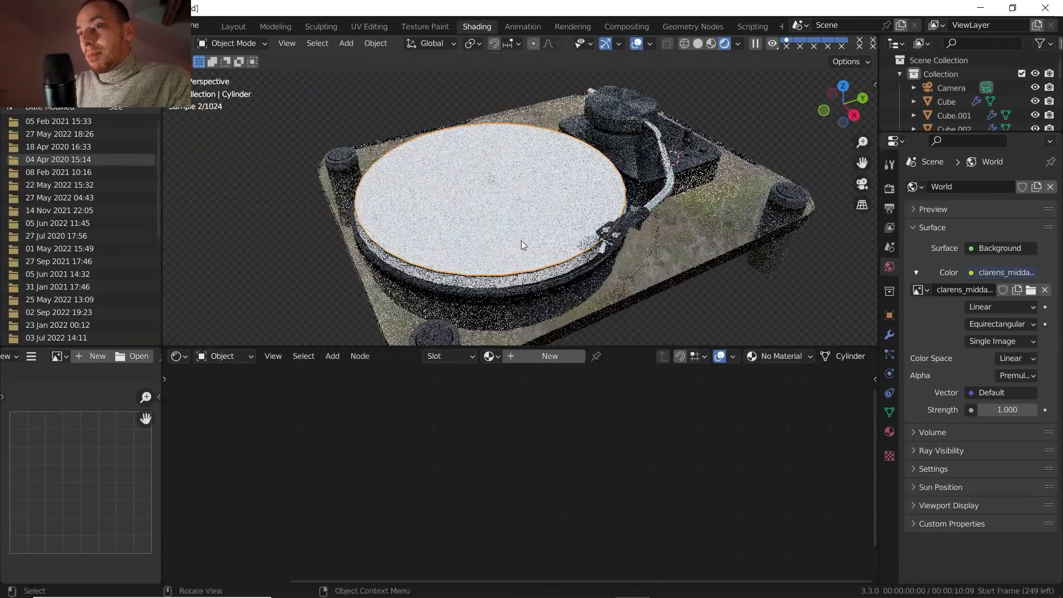
scroll(509, 268, "up", 2)
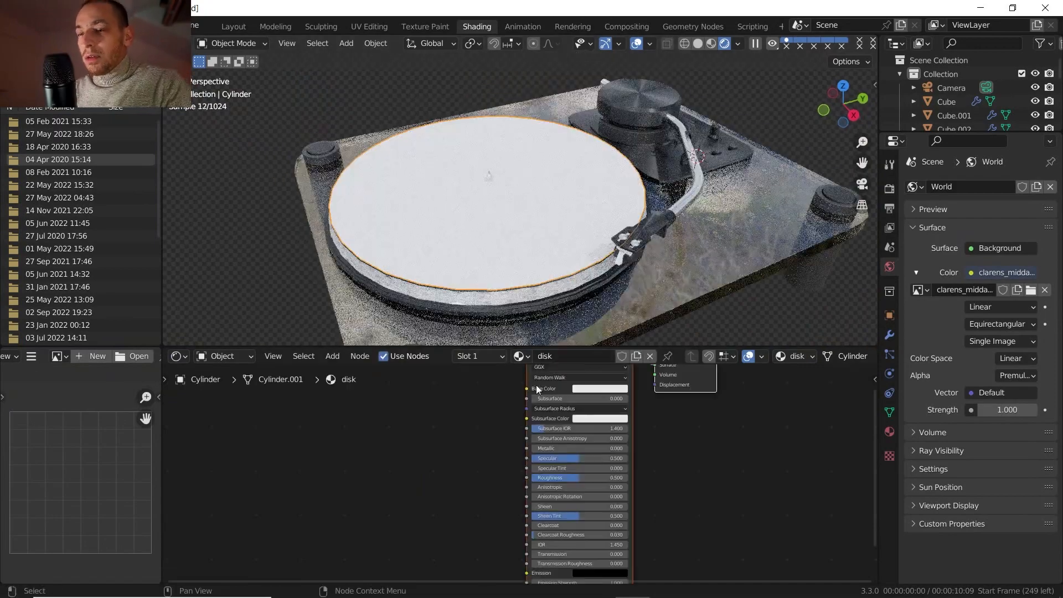
Add a Wave Texture node to the disk material and preview its color on the platter.
scroll(511, 431, "down", 3)
key("shift+a")
mouse_move(427, 518)
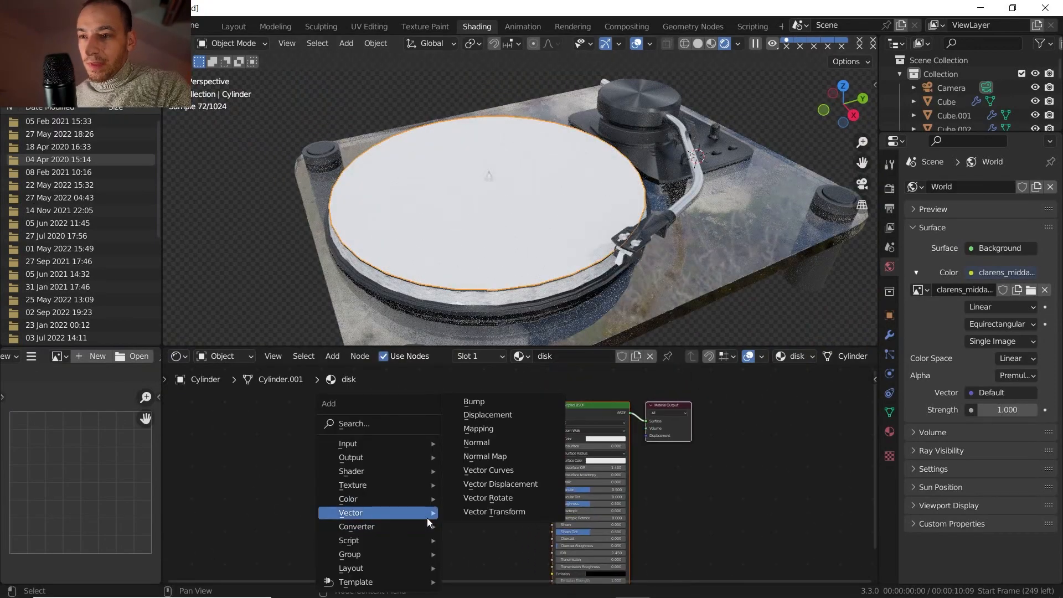
mouse_move(413, 480)
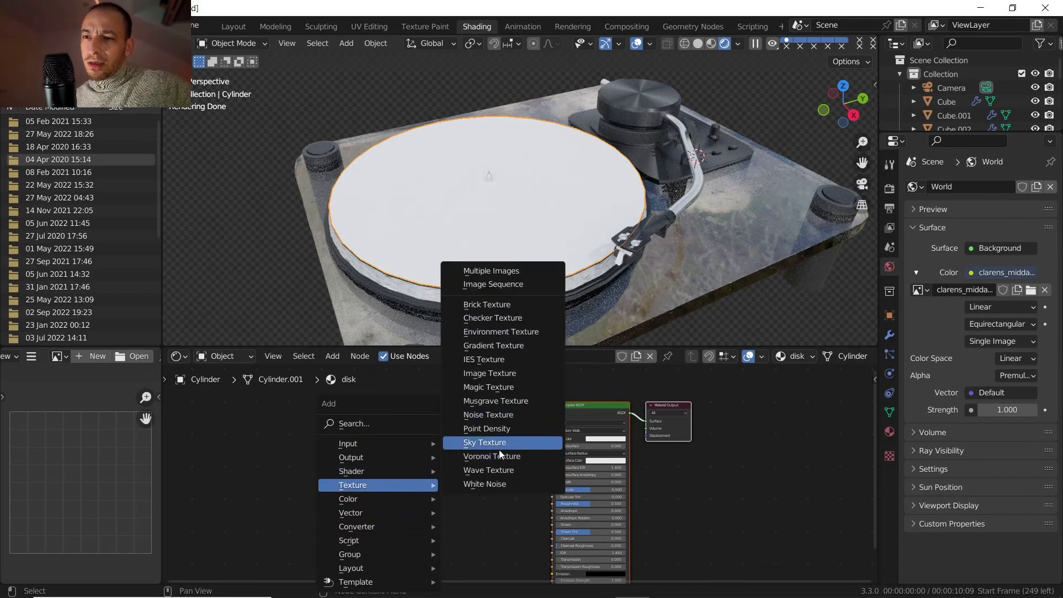
left_click(499, 471)
left_click(418, 447)
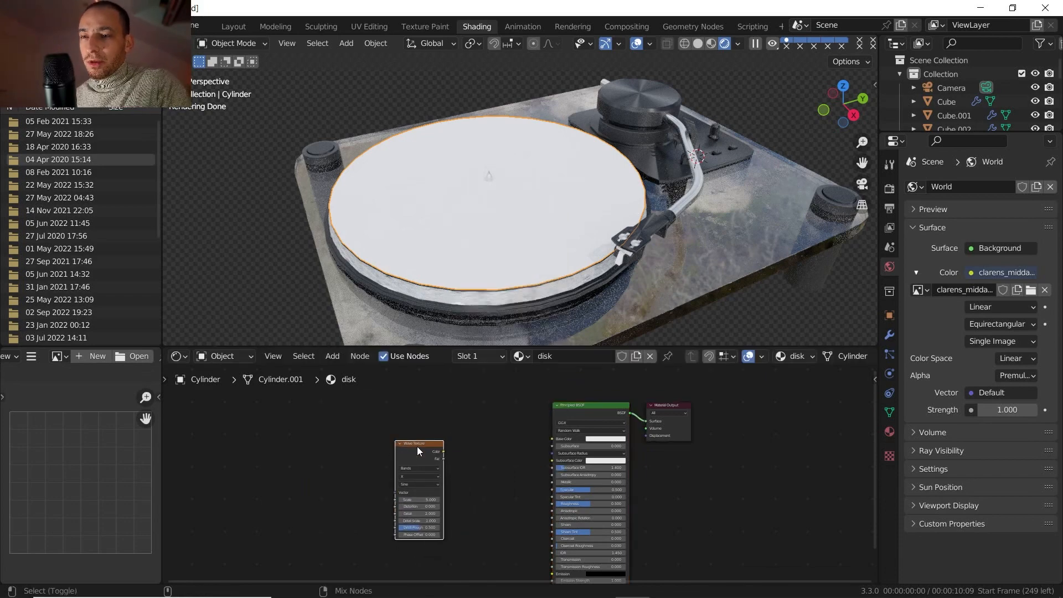
scroll(426, 447, "up", 4)
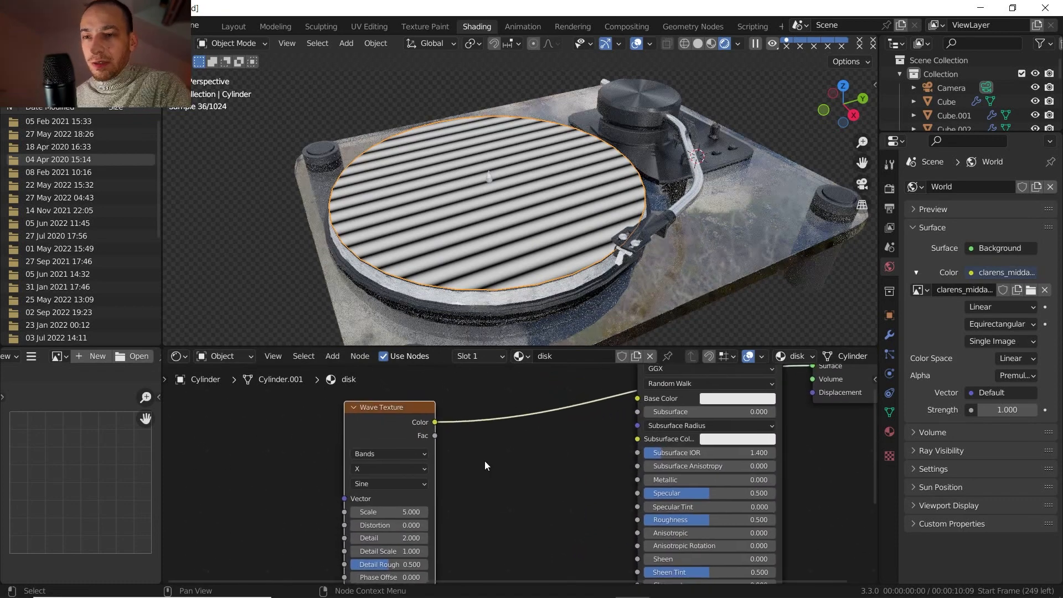
Switch the wave texture from bands to rings and attach Texture Coordinate and Mapping nodes to it.
left_click(401, 452)
left_click(374, 484)
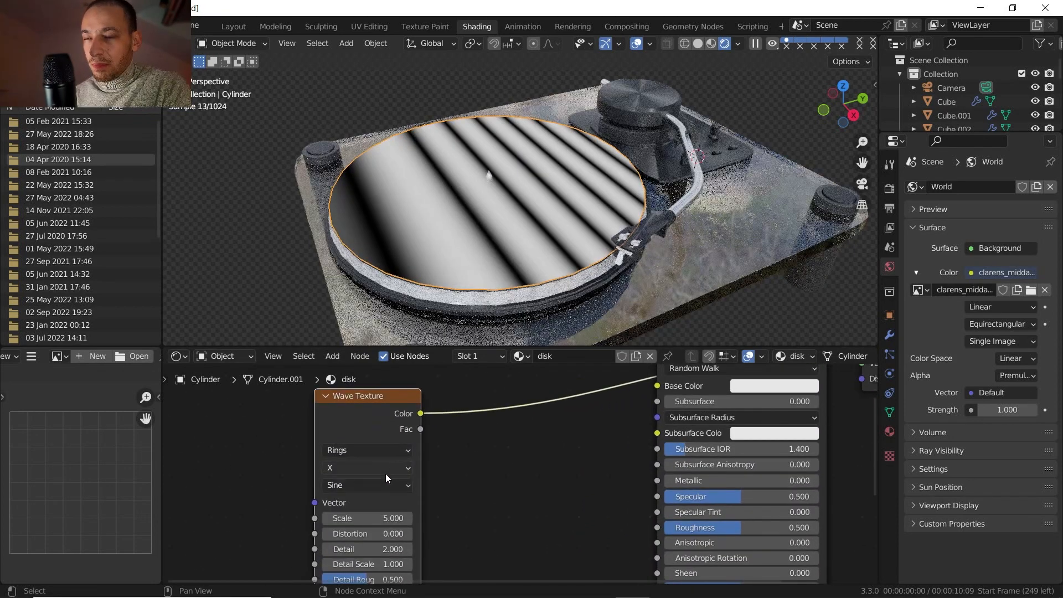
key("ctrl+t")
scroll(355, 449, "down", 2)
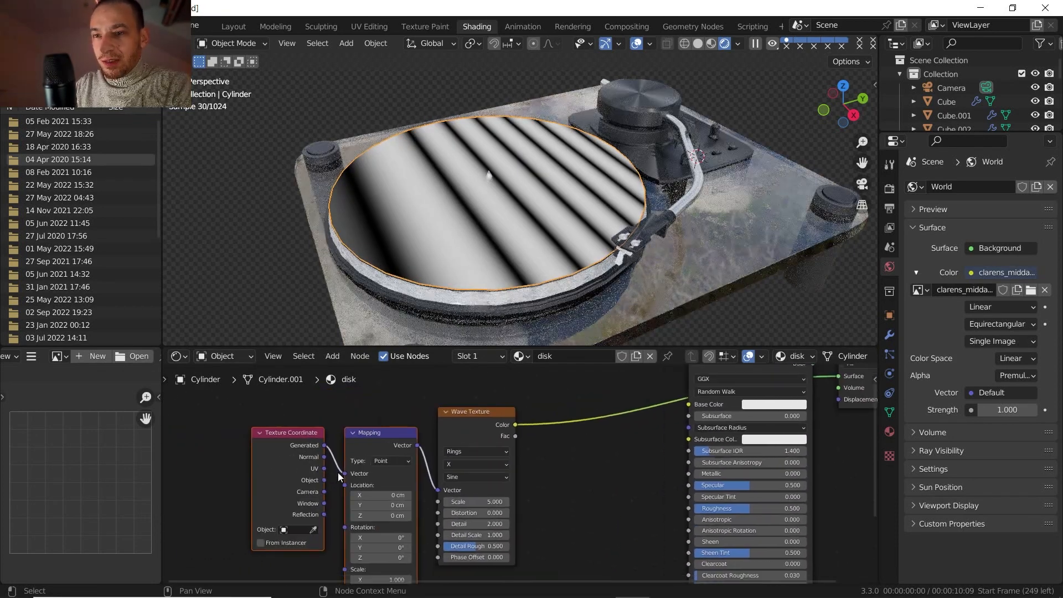
Feed the Mapping node from Object coordinates, make the wave rings spherical, and set the texture's distortion to 0.1.
left_click_drag(342, 476, 344, 474)
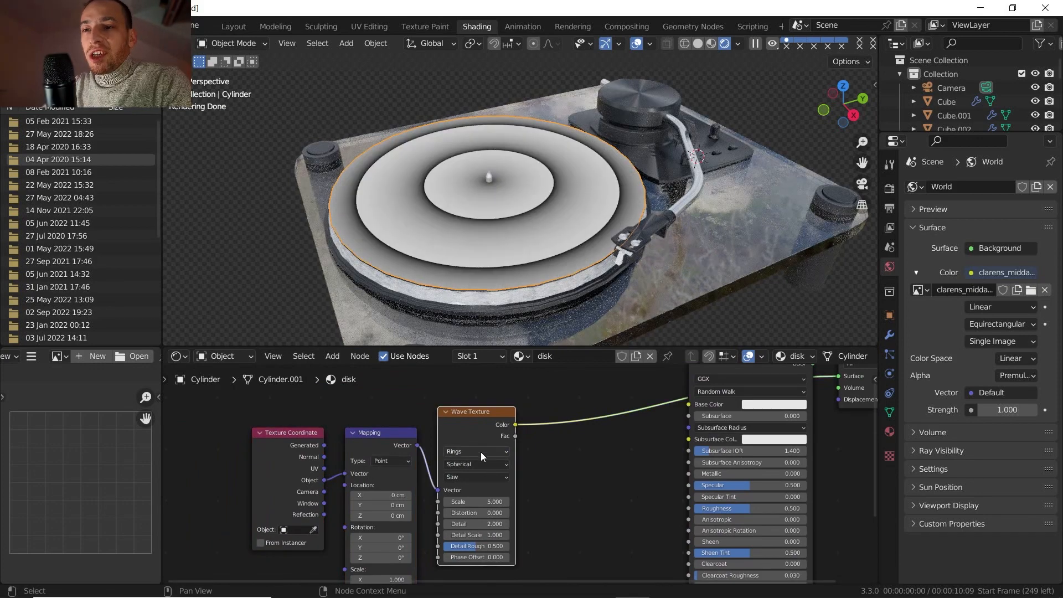
middle_click_drag(535, 476, 542, 455)
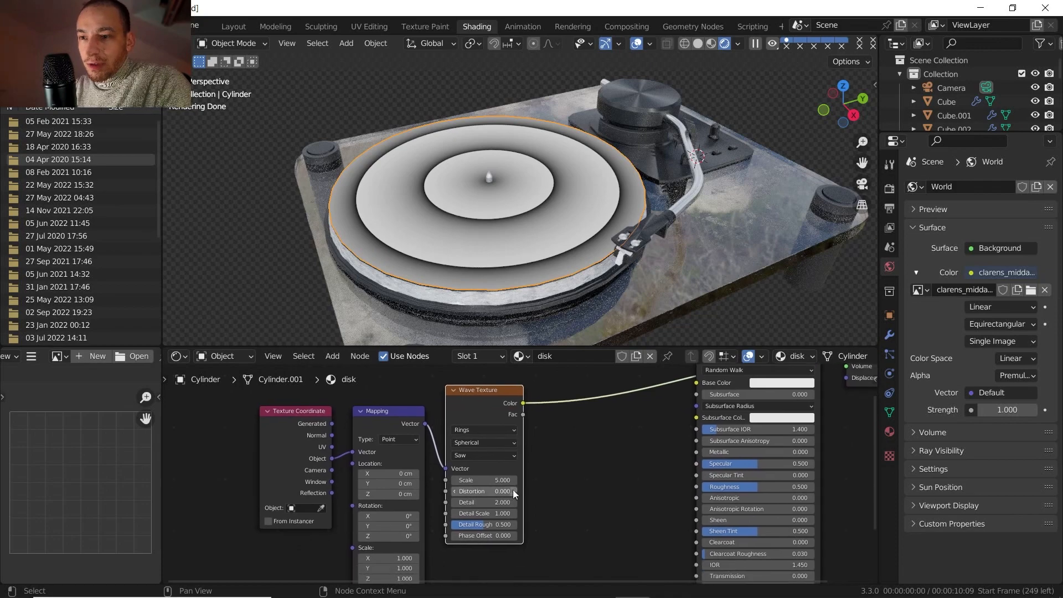
mouse_move(485, 494)
left_mouse_down()
mouse_move(508, 494)
mouse_move(499, 494)
left_mouse_up()
left_click(480, 495)
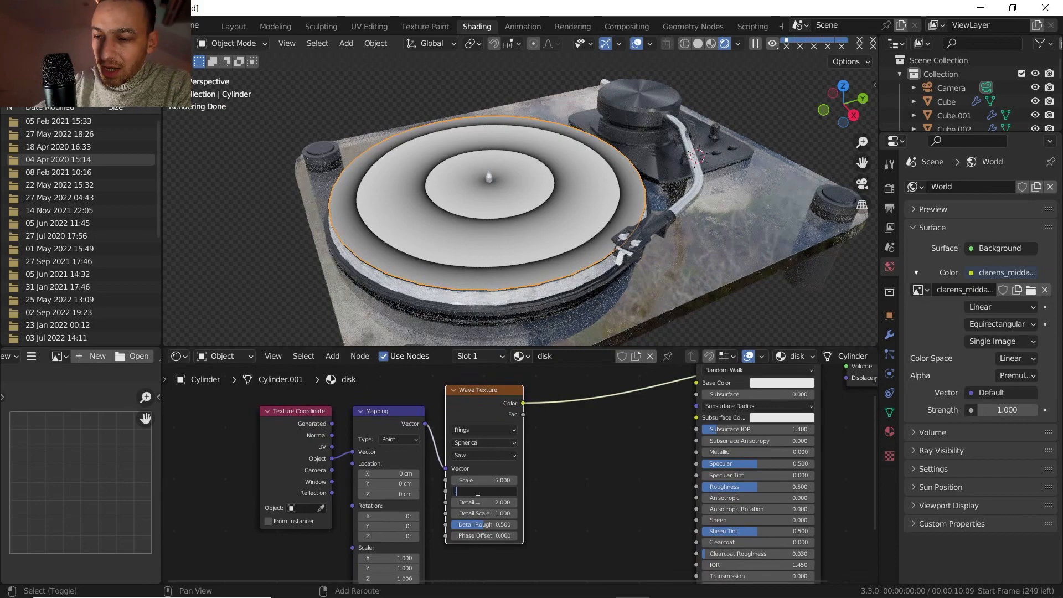
type("0.1")
key("Return")
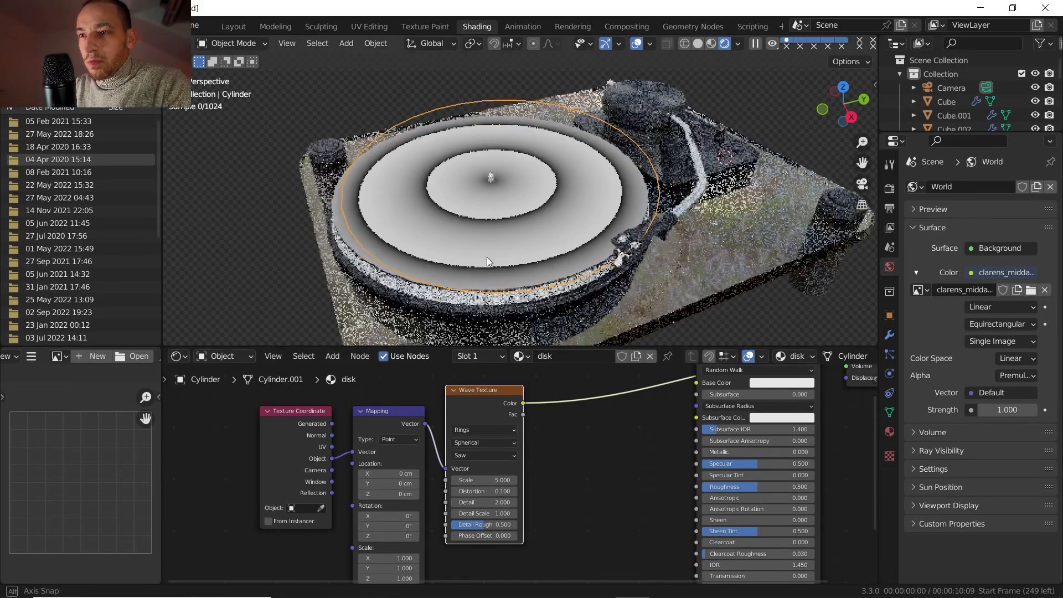
Switch the wave texture's profile from saw to sine.
scroll(484, 258, "up", 4)
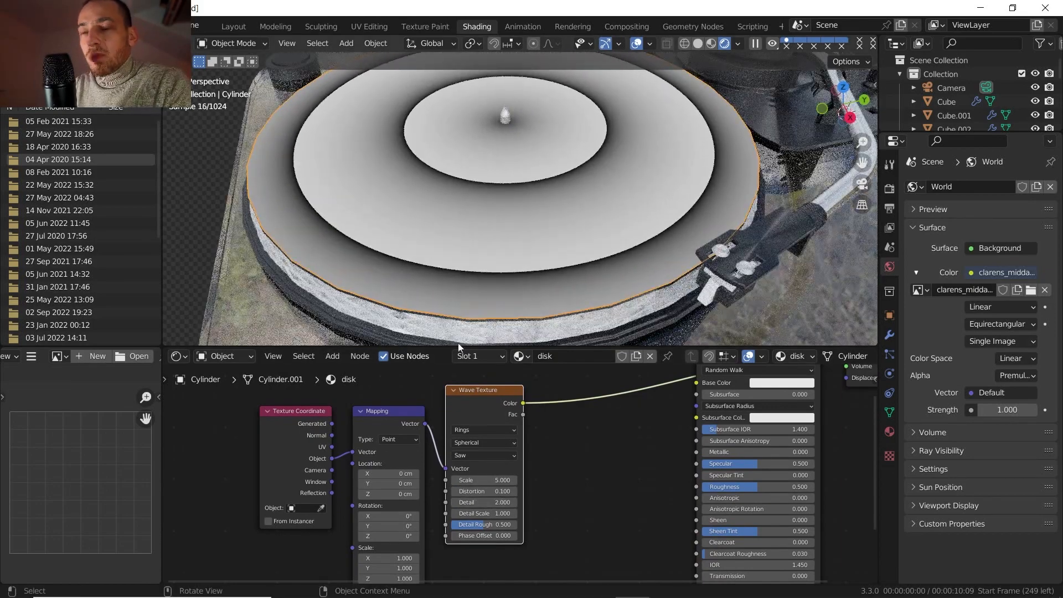
left_click(481, 456)
left_click(480, 469)
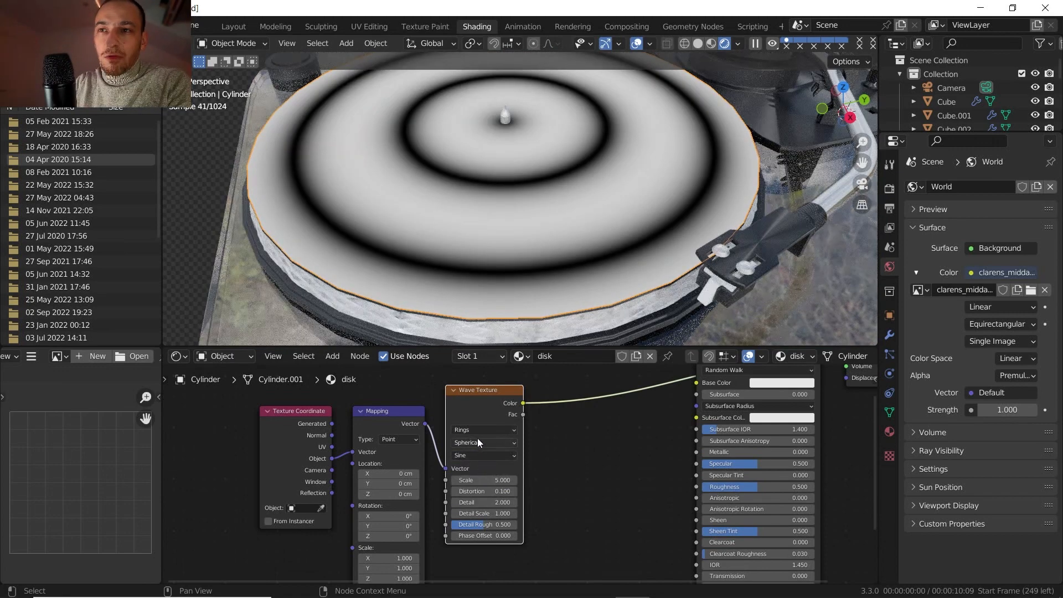
Insert a ColorRamp after the wave texture, set it to constant interpolation, and bring the white stop close to the black one.
scroll(554, 474, "down", 1)
key("shift+a")
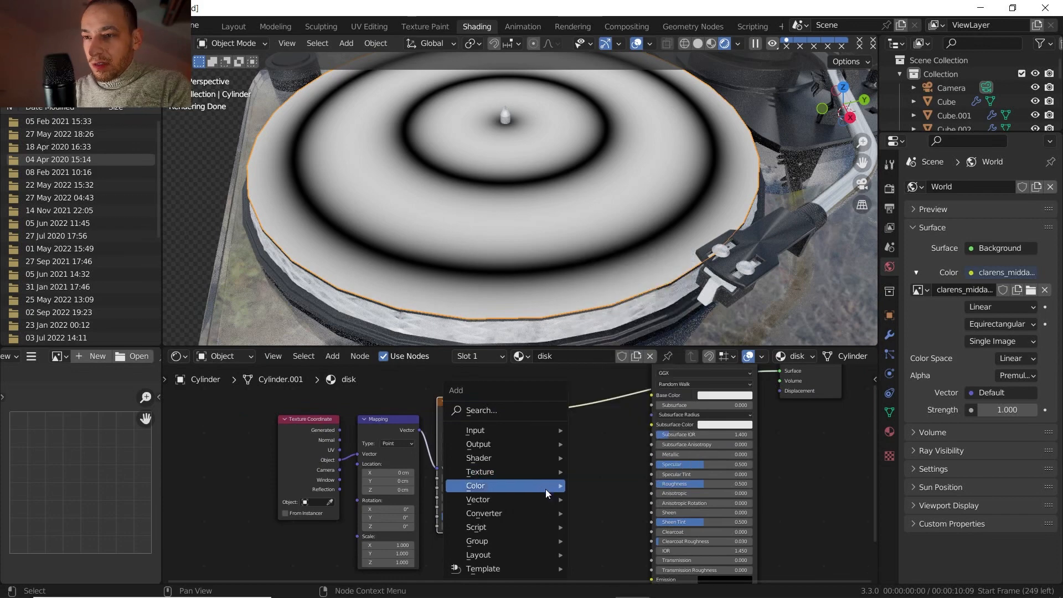
mouse_move(548, 513)
left_click(644, 375)
left_click(576, 401)
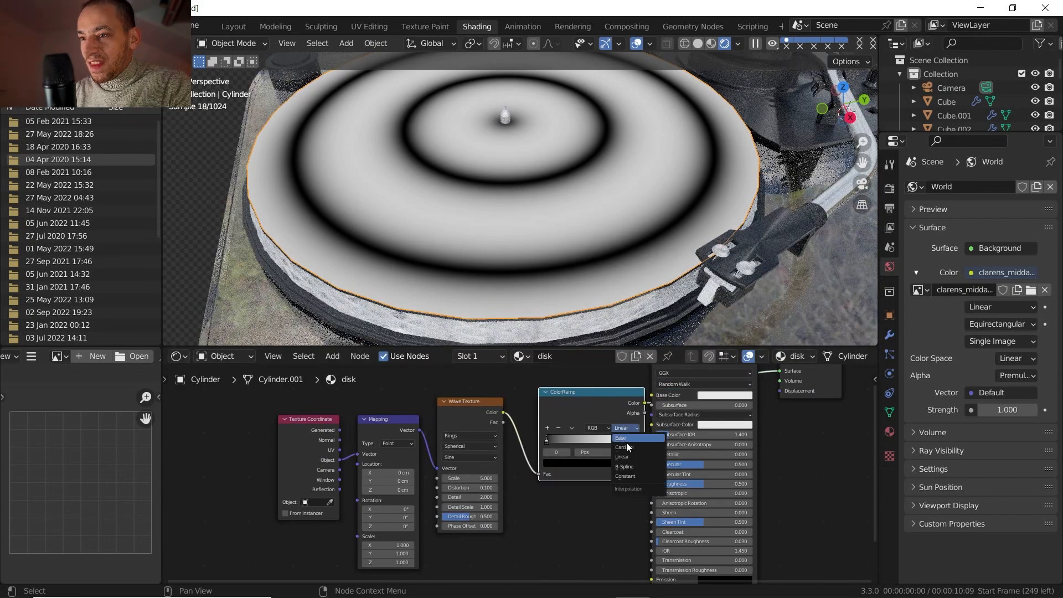
left_click(631, 476)
left_click_drag(633, 442, 544, 445)
Set the wave texture's scale to about 43.6 and recolor the ramp's first stop white.
left_click_drag(474, 478, 508, 479)
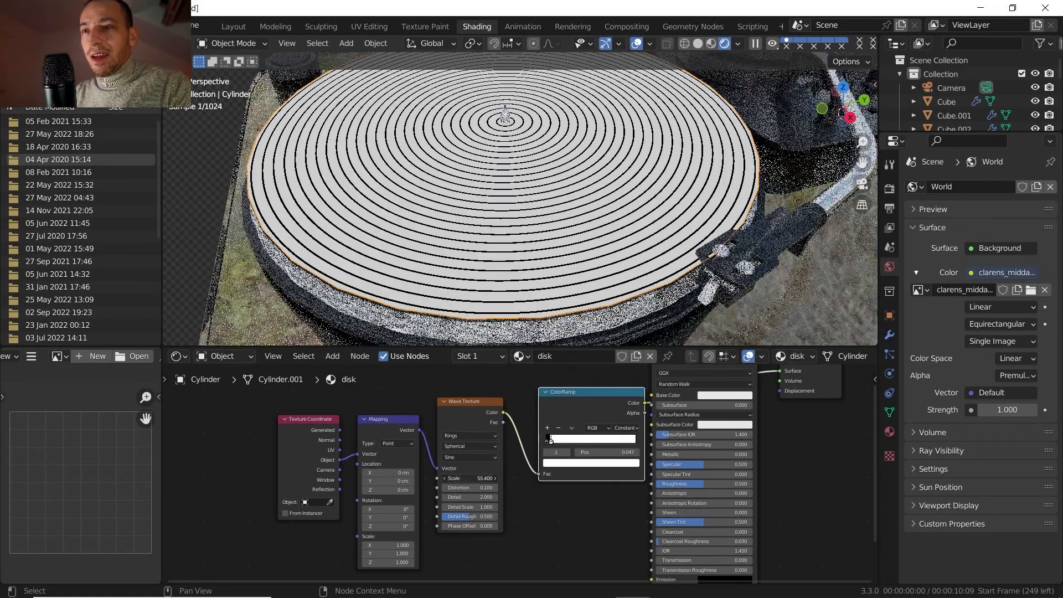
left_click_drag(552, 441, 569, 441)
left_click(545, 442)
left_click(550, 462)
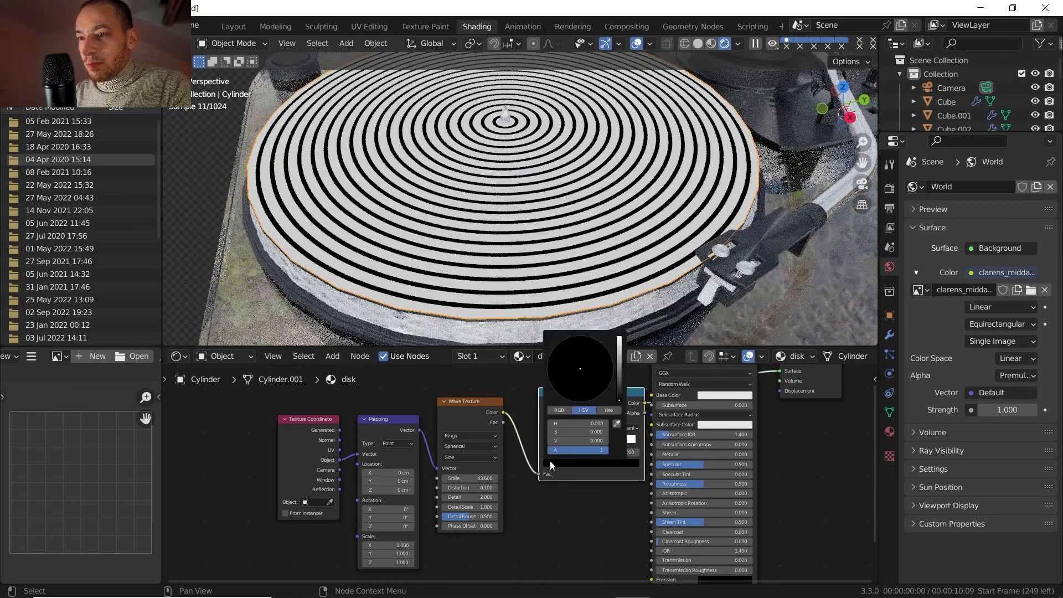
left_click_drag(618, 389, 619, 359)
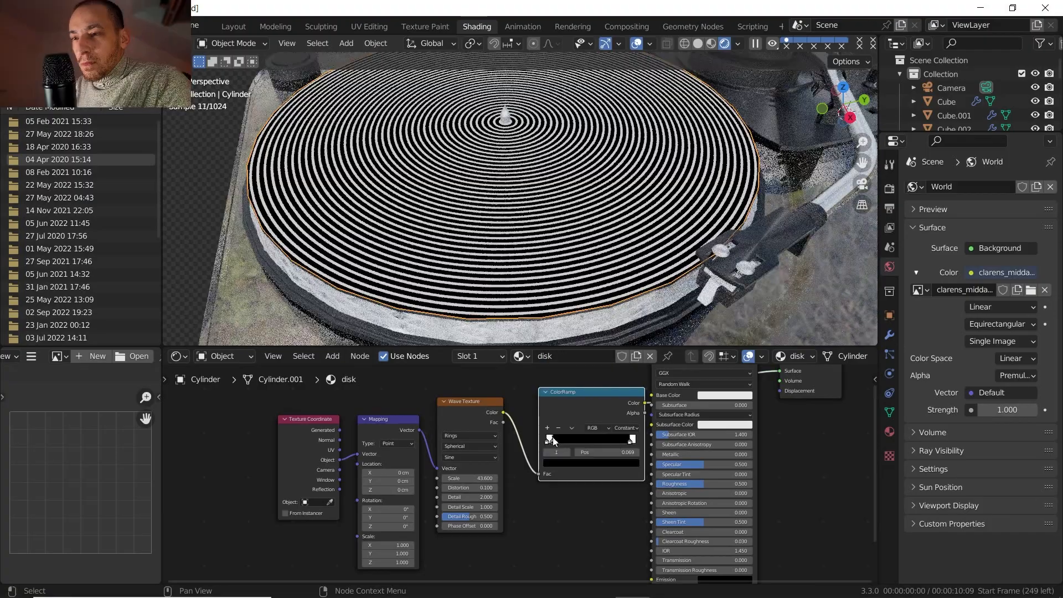
Arrange the ramp's stops into alternating white and black bands, placing the second black stop at about 0.617.
mouse_move(550, 438)
left_mouse_down()
mouse_move(566, 443)
mouse_move(546, 442)
left_mouse_up()
scroll(612, 430, "up", 6)
left_click_drag(475, 455, 542, 457)
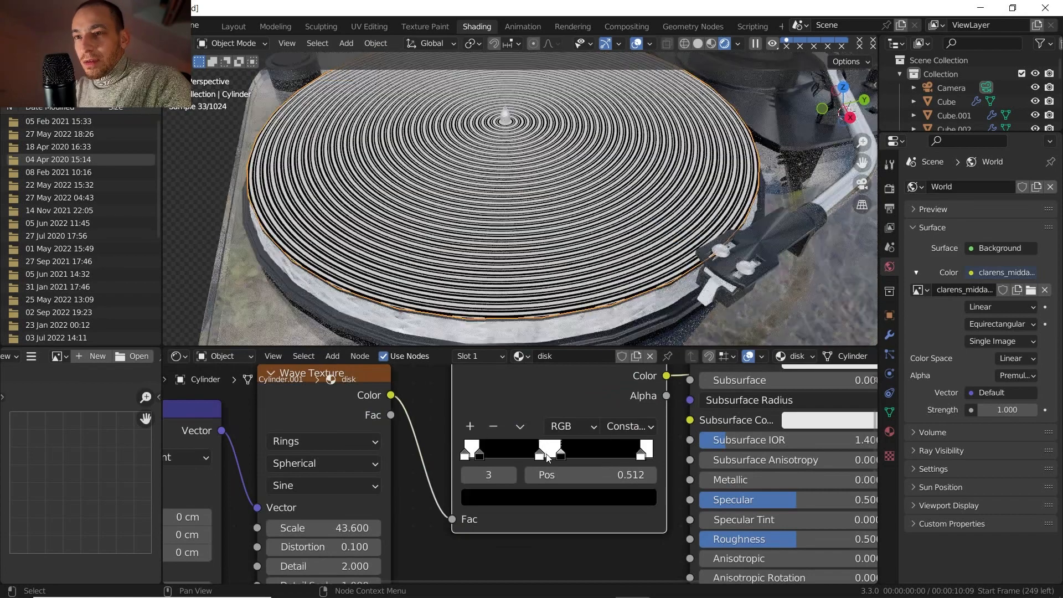
left_click_drag(561, 460, 567, 460)
scroll(524, 424, "down", 4)
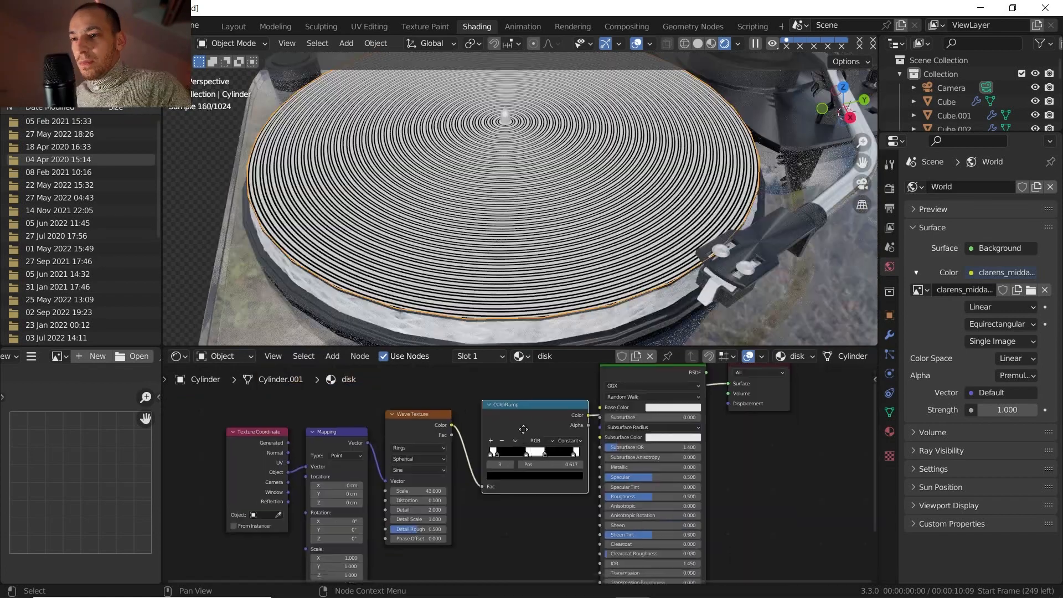
Move the coordinate, mapping, wave and ColorRamp nodes away from the Principled shader to make room between them.
left_click_drag(531, 493, 297, 400)
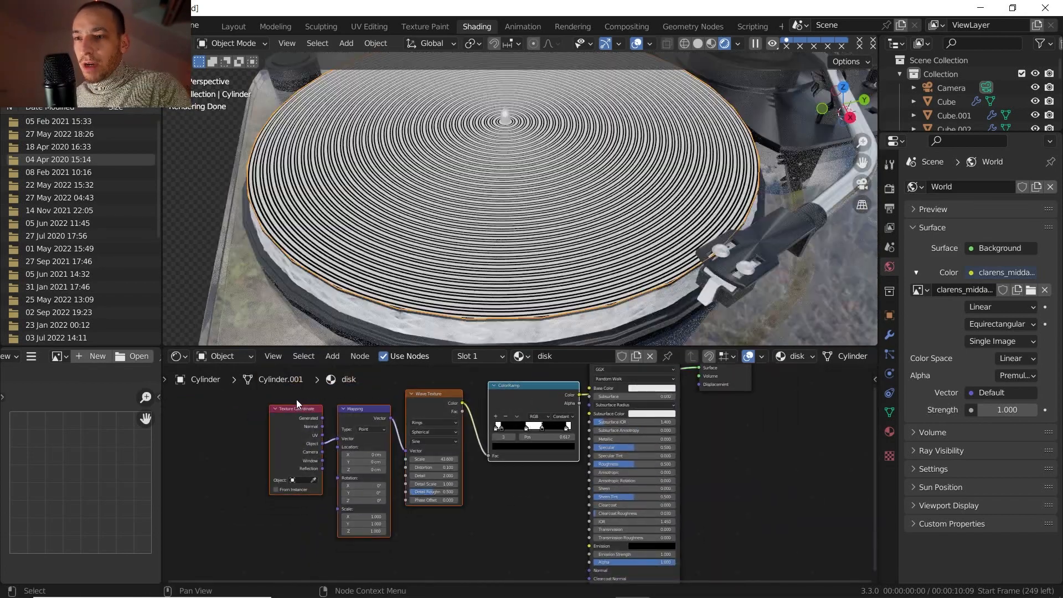
left_click_drag(505, 402, 431, 415)
middle_click_drag(431, 415, 412, 385)
scroll(429, 410, "down", 4)
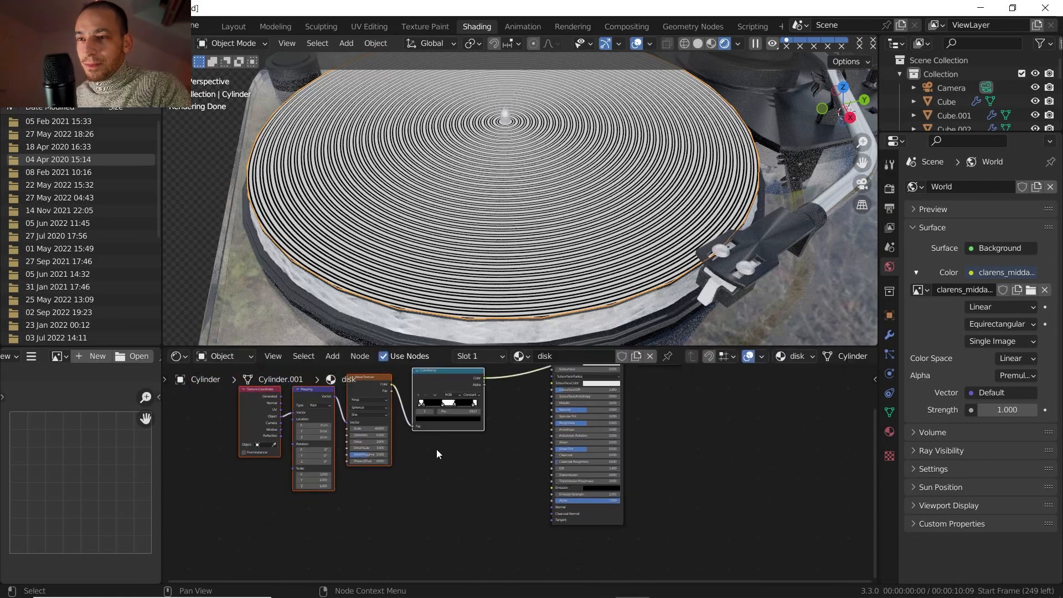
middle_click_drag(437, 450, 414, 480)
left_click_drag(416, 386, 327, 432)
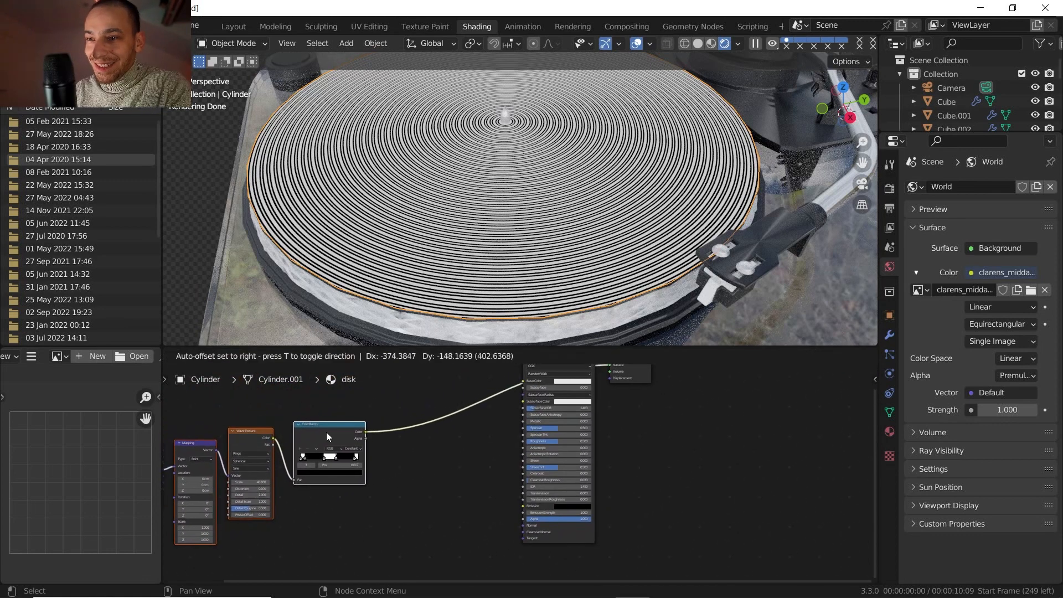
Add a Bump node, feed its height from the ColorRamp, and connect its normal to the Principled shader.
key("shift+a")
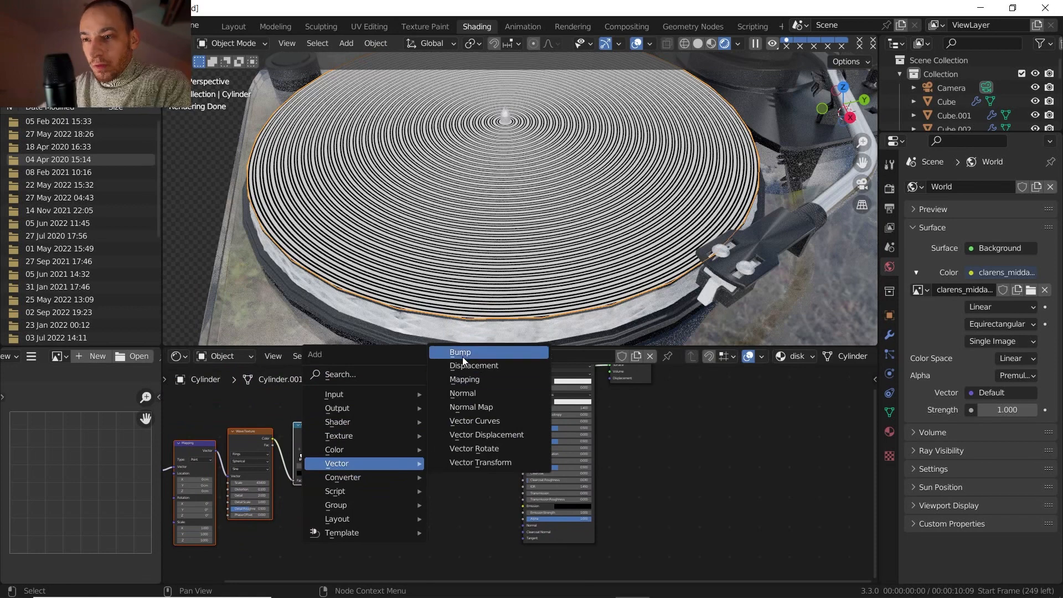
left_click(463, 356)
left_click(437, 501)
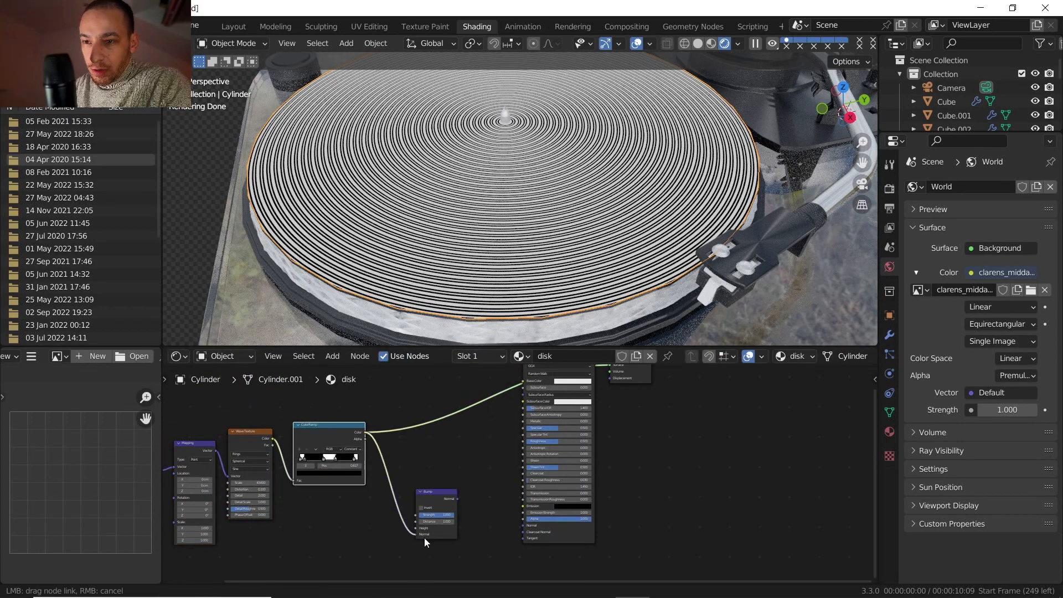
left_click_drag(418, 528, 418, 528)
left_click_drag(457, 498, 524, 525)
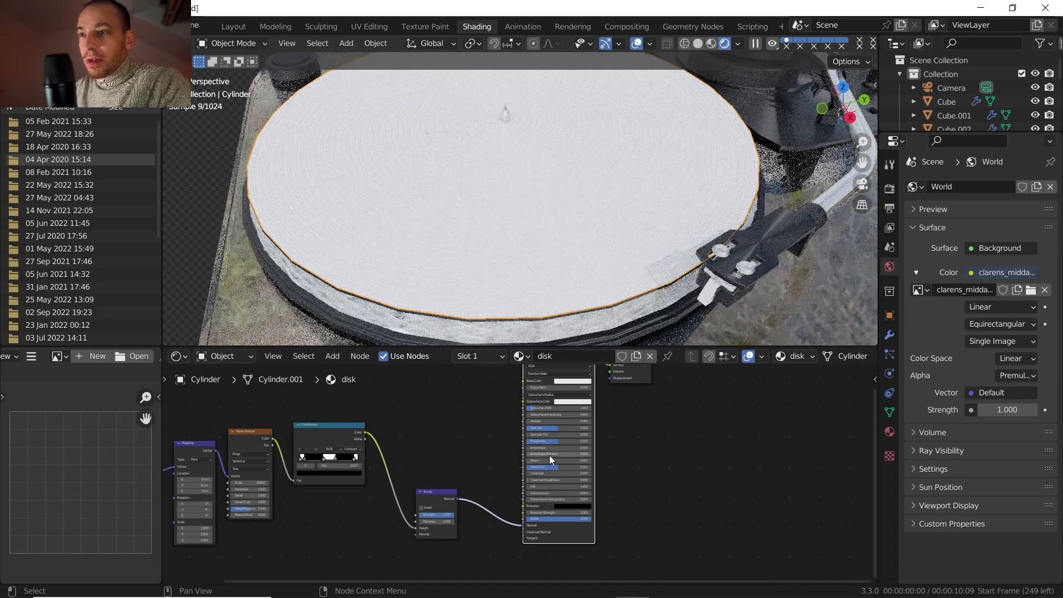
Darken the disk material's base color to near black.
middle_click_drag(550, 455, 524, 496)
left_click(538, 425)
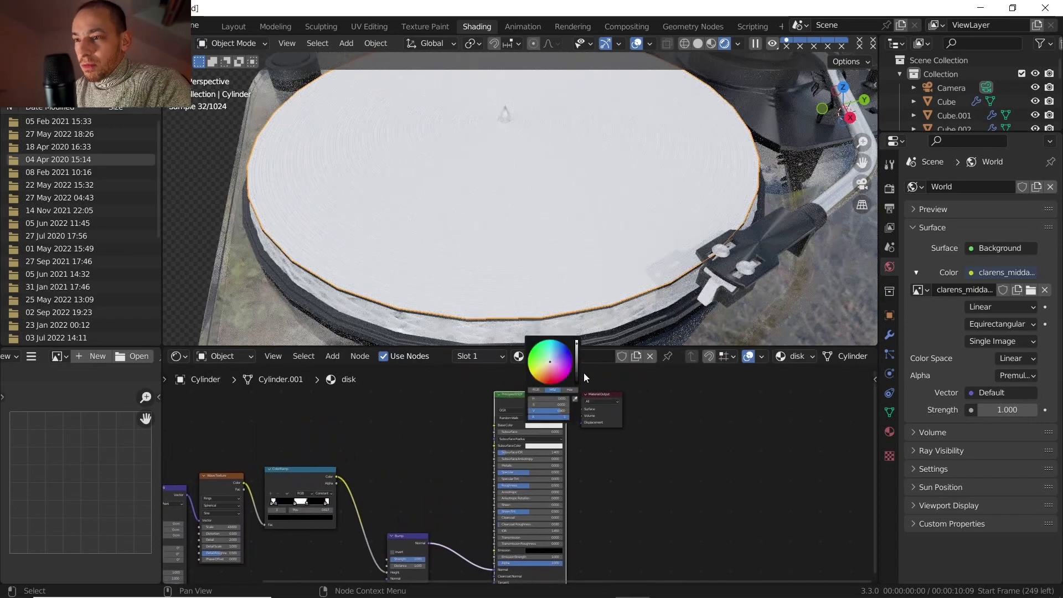
left_click_drag(578, 372, 578, 382)
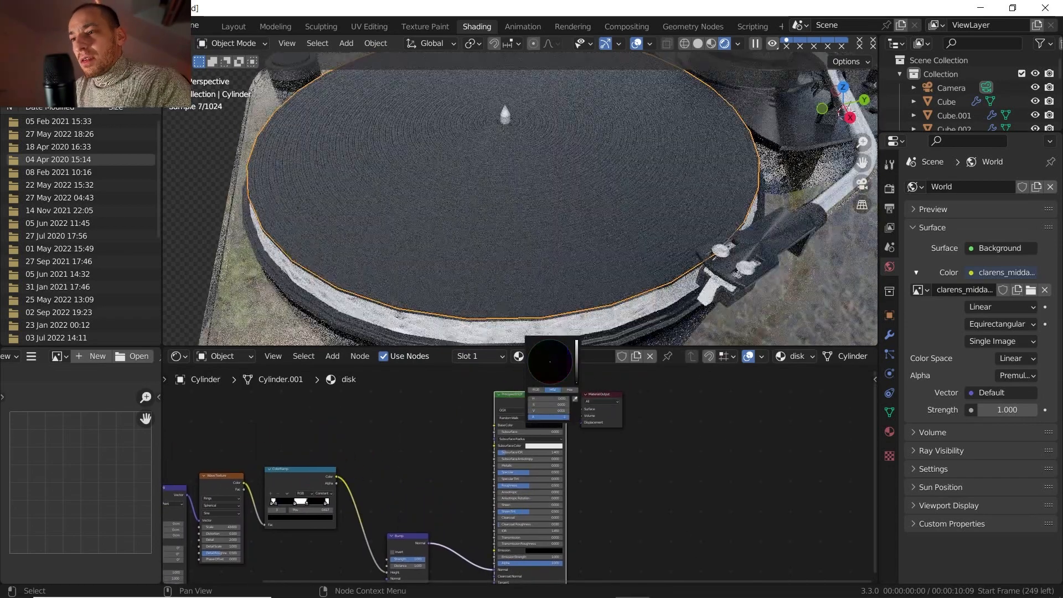
middle_click_drag(521, 284, 532, 244)
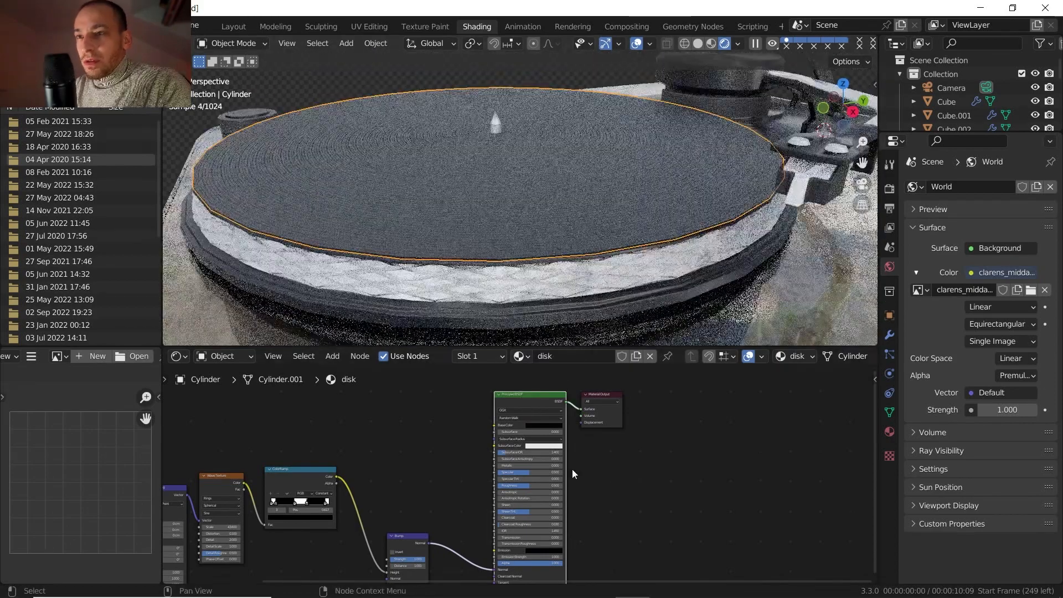
Raise the disk material's Anisotropic value to 1.000, leaving Anisotropic Rotation at 0.000.
scroll(573, 450, "up", 2)
scroll(537, 459, "up", 2)
left_click_drag(487, 473, 595, 474)
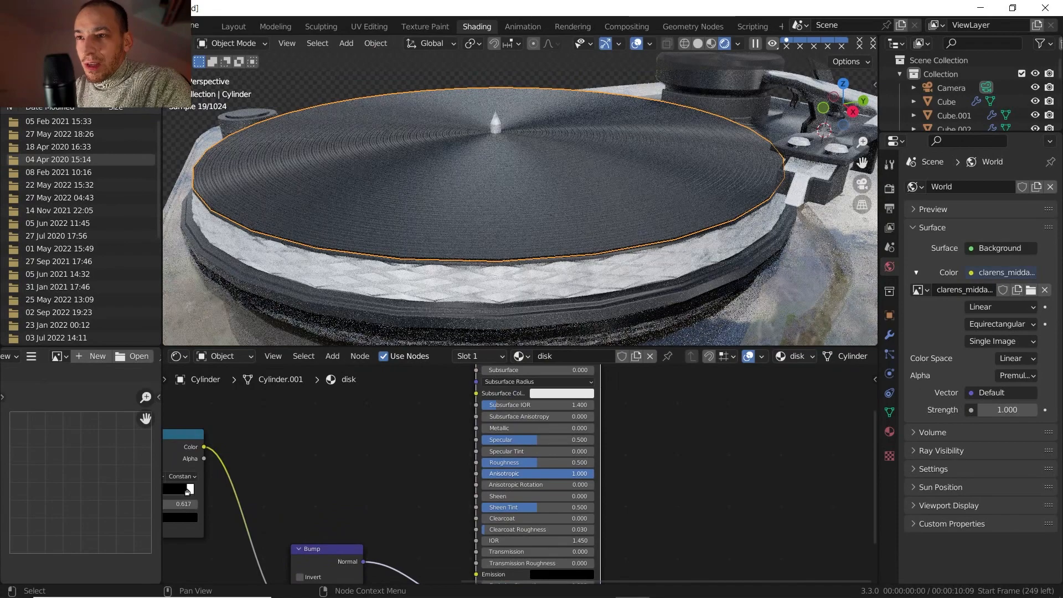
mouse_move(486, 485)
left_mouse_down()
mouse_move(547, 484)
mouse_move(481, 484)
left_mouse_up()
In material preview shading, duplicate the disc's top face in place and separate the copy into its own object.
left_click(697, 45)
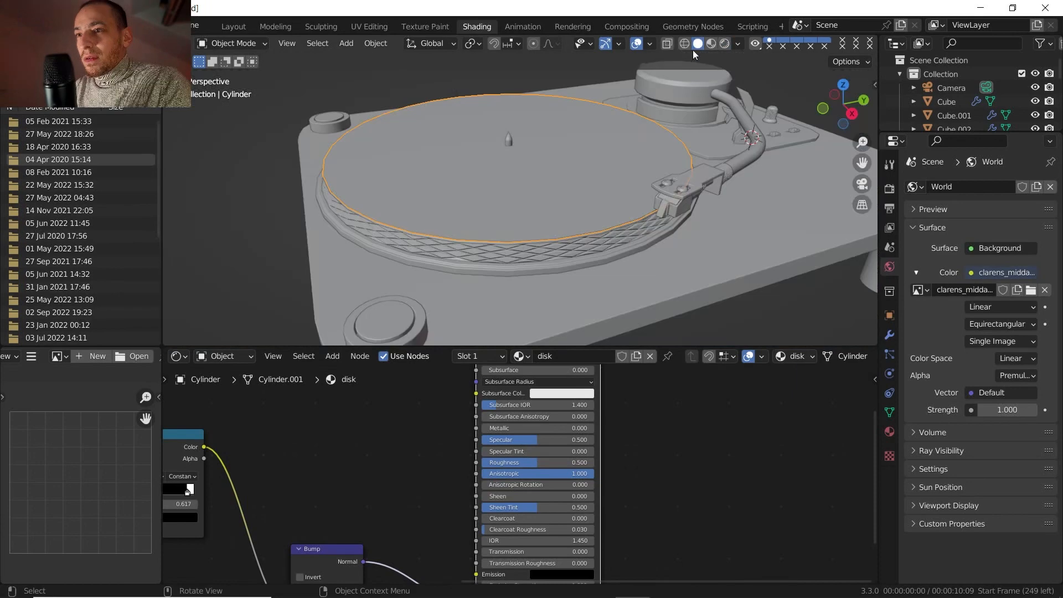
middle_click_drag(564, 139, 550, 146)
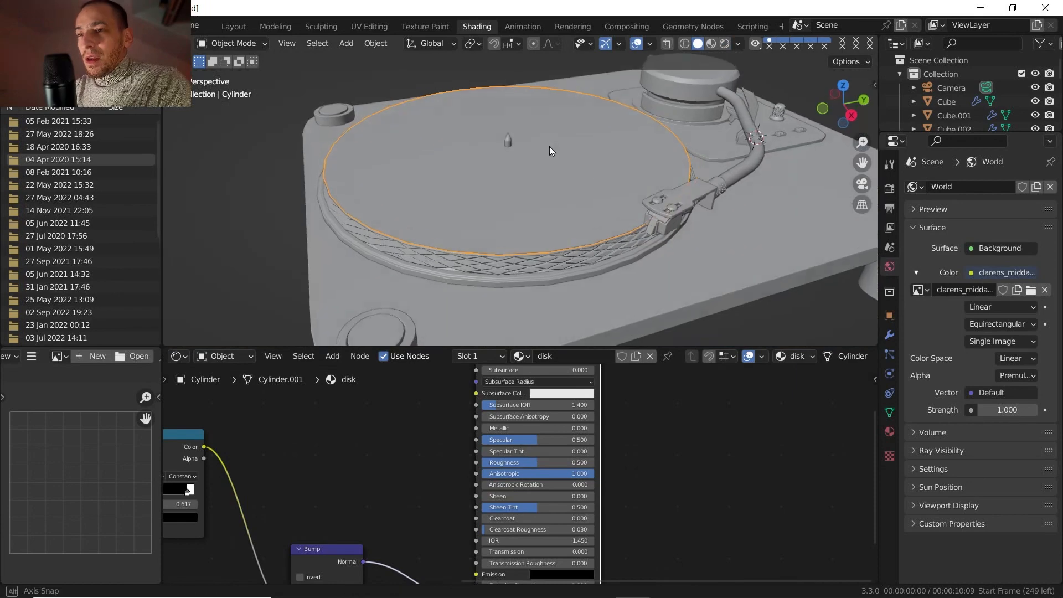
left_click(711, 44)
key("Tab")
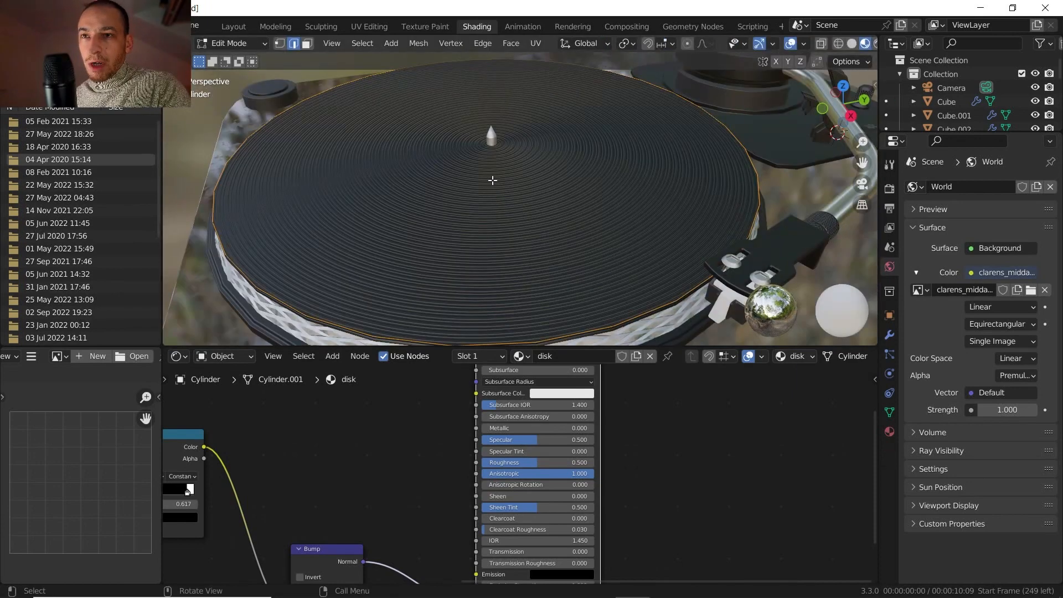
key("3")
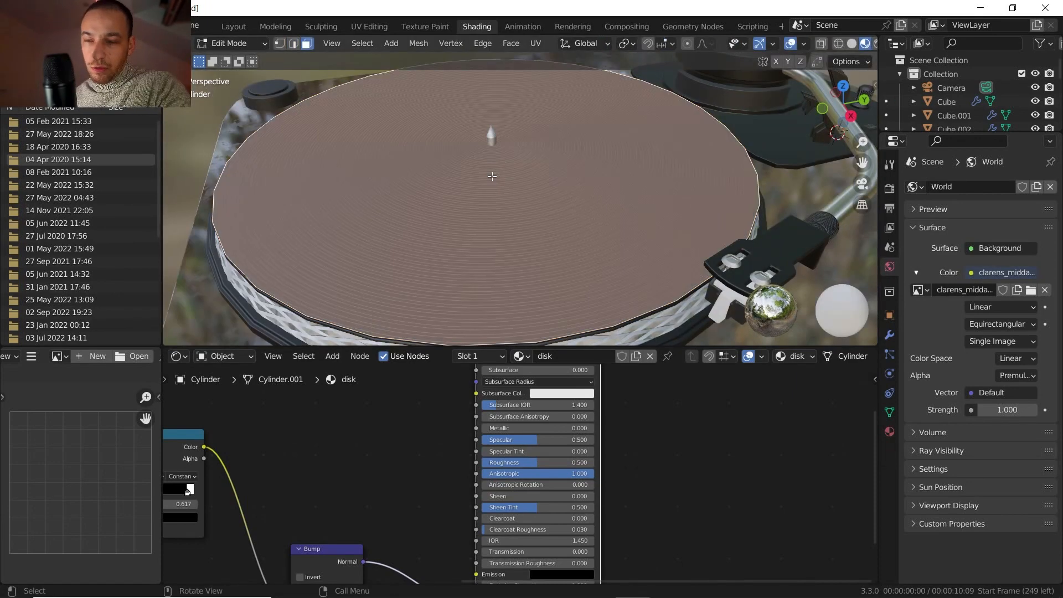
key("shift+d")
right_click(529, 183)
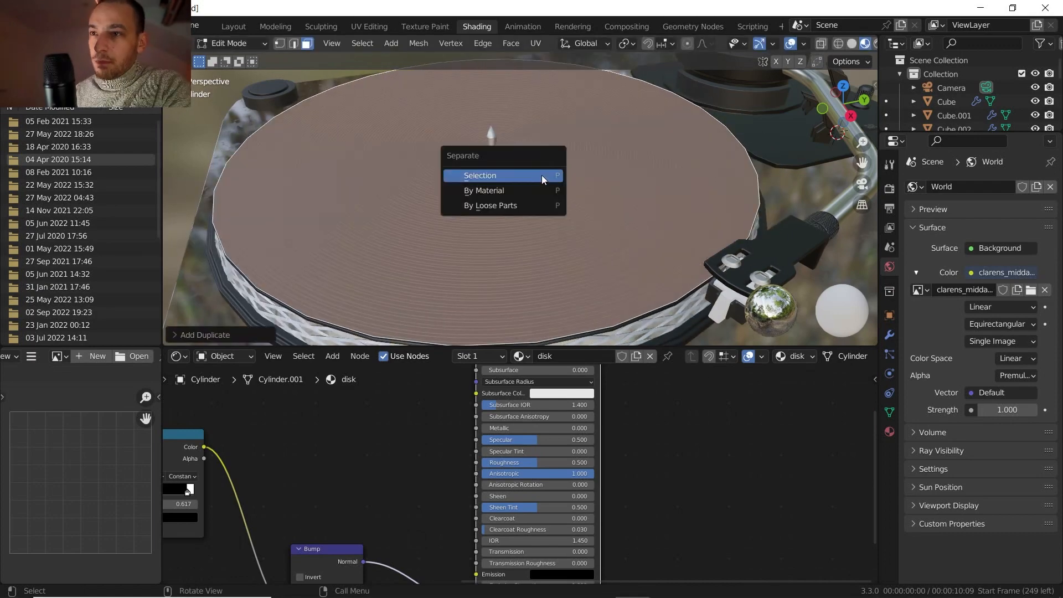
left_click(542, 175)
key("Tab")
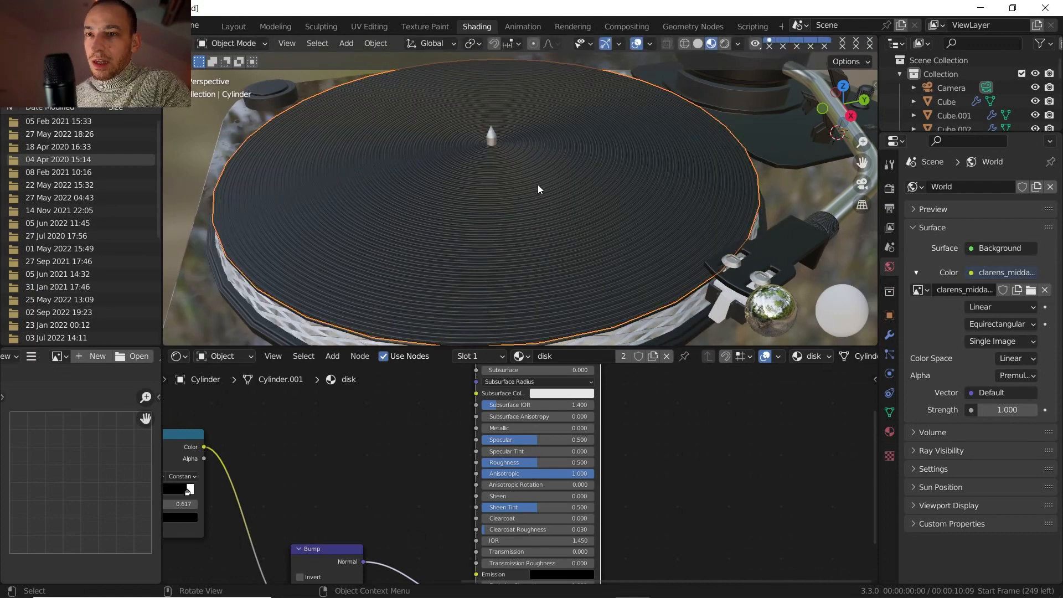
Shrink the face into a center label about 0.47 times its size and raise it slightly above the record.
key("Tab")
key("a")
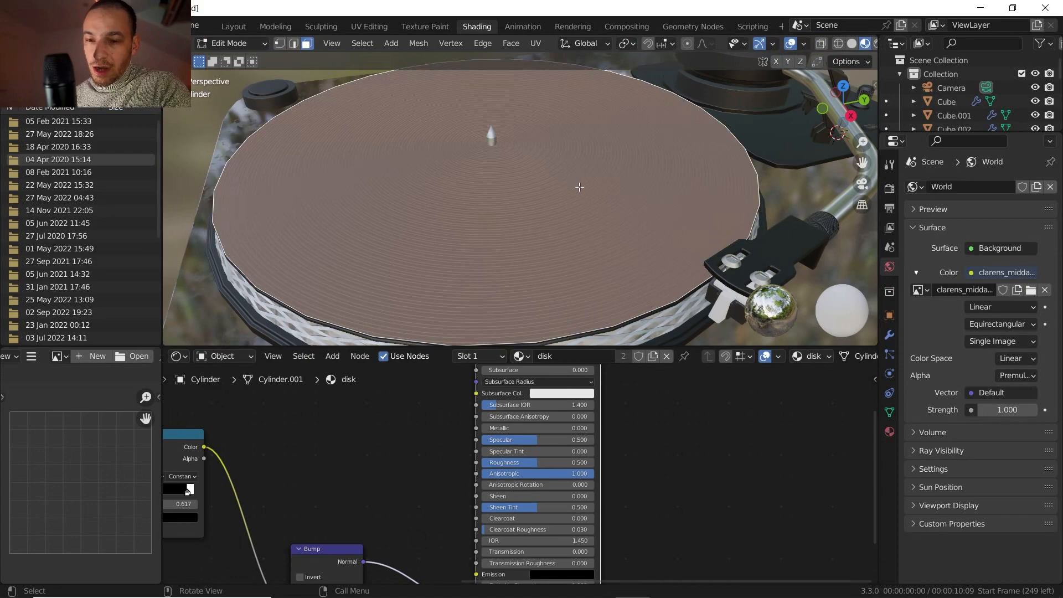
key("s")
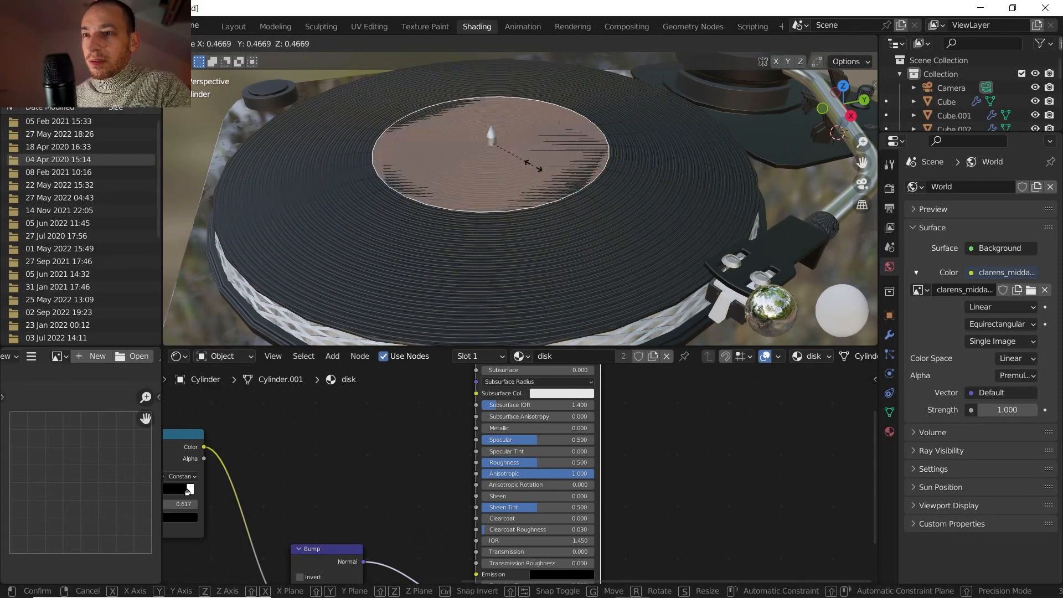
left_click(532, 166)
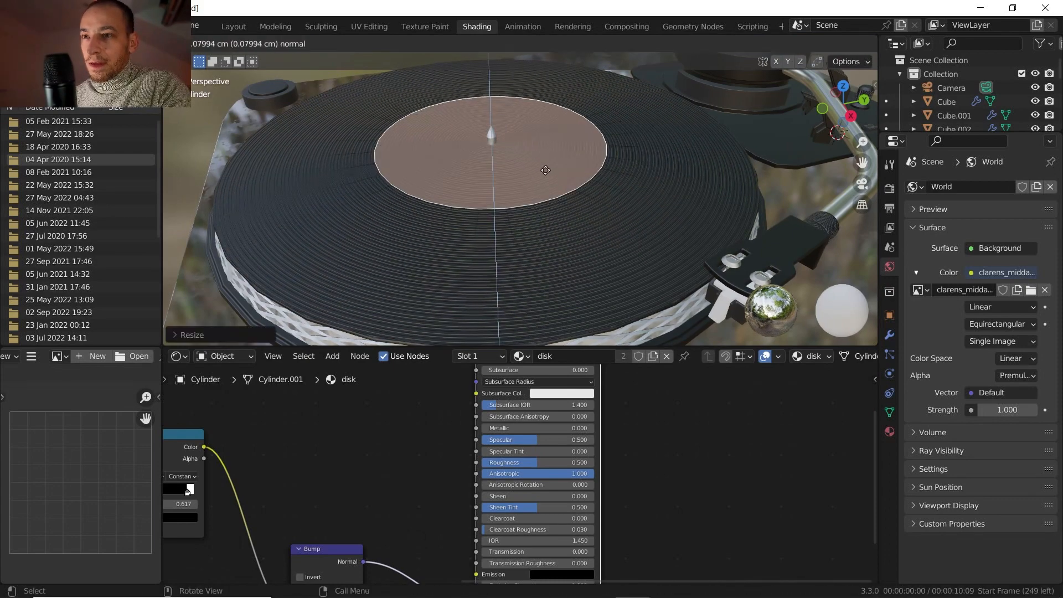
left_click(541, 171)
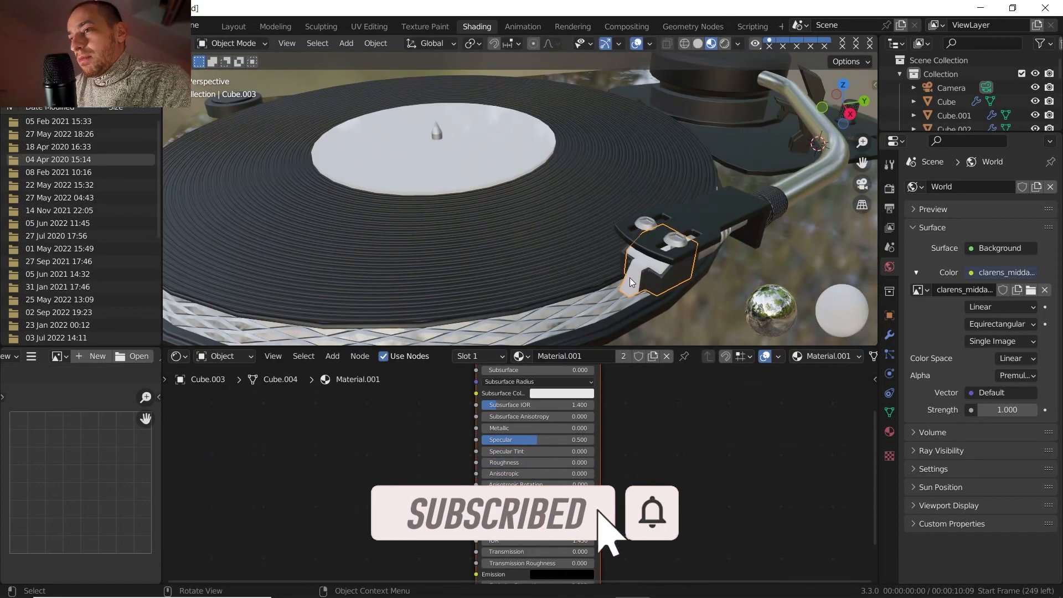
Switch to the Layout workspace and inspect the whole turntable in rendered shading before returning to solid.
middle_click_drag(630, 268, 643, 246)
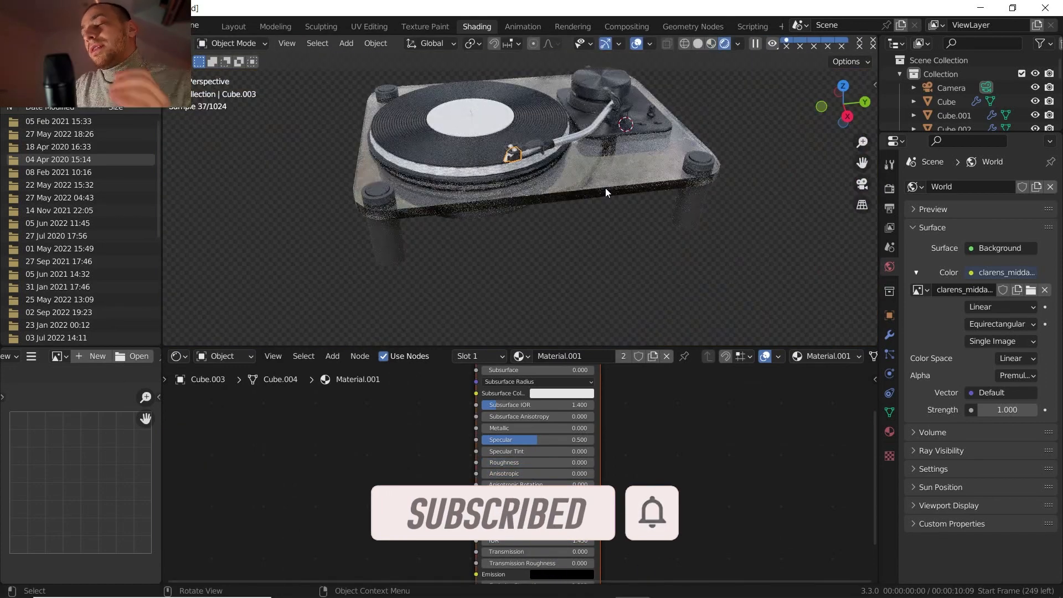
left_click(230, 25)
scroll(421, 261, "down", 2)
mouse_move(421, 262)
middle_mouse_down("shift")
mouse_move(439, 304)
mouse_move(481, 261)
middle_mouse_up("shift")
scroll(457, 279, "up", 2)
middle_click_drag(481, 261, 493, 244)
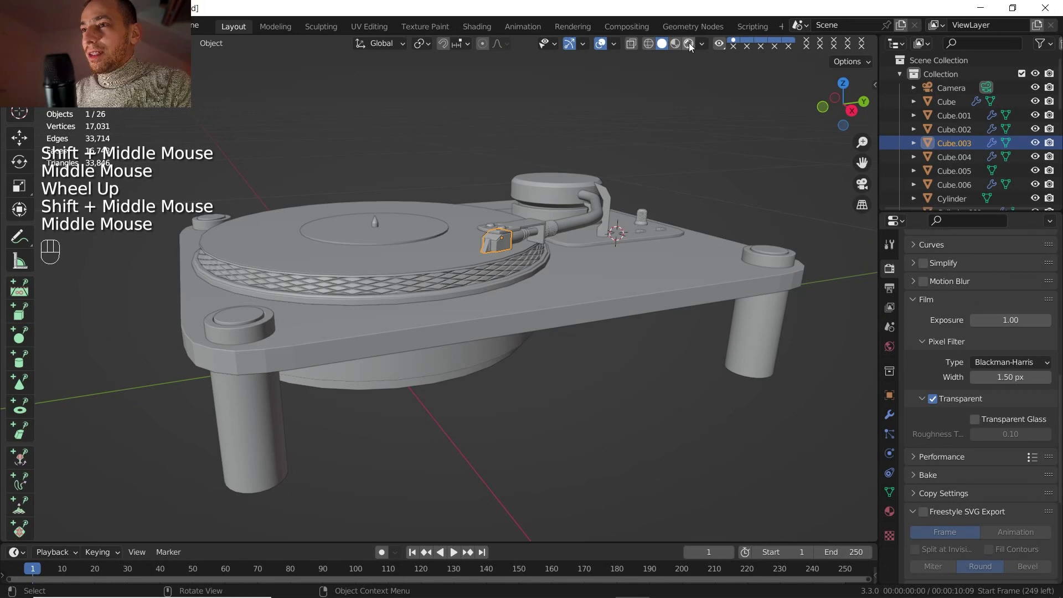
left_click(689, 43)
middle_click_drag(681, 166, 665, 232)
scroll(665, 233, "down", 1)
left_click(645, 43)
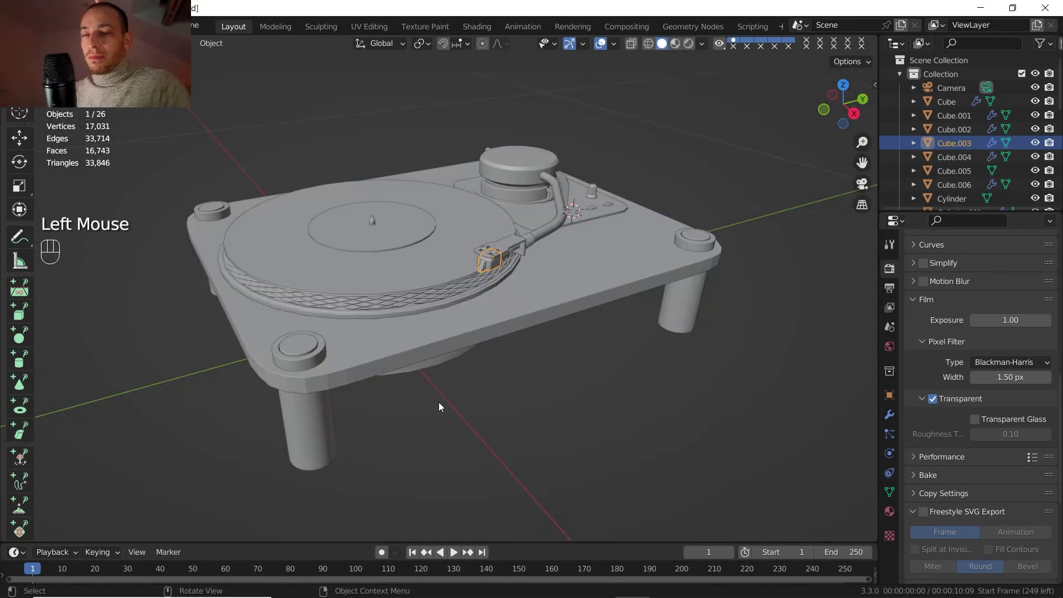
Snap the 3D cursor to the world origin, add a plane there, and scale it up by a factor of 1.598.
scroll(441, 394, "down", 2)
key("shift+s")
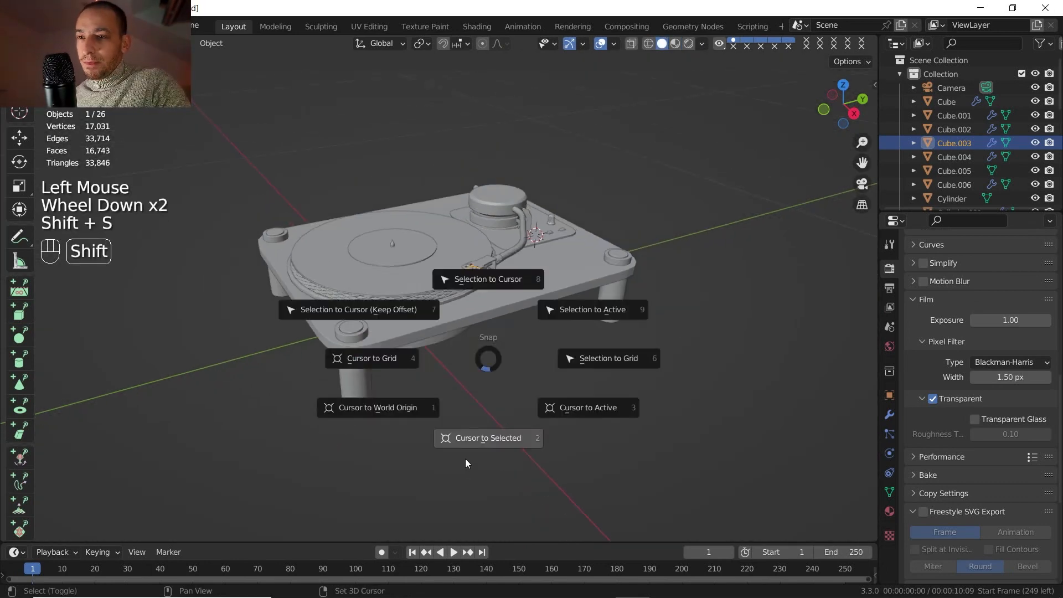
middle_click(467, 458)
key("shift+a")
mouse_move(426, 317)
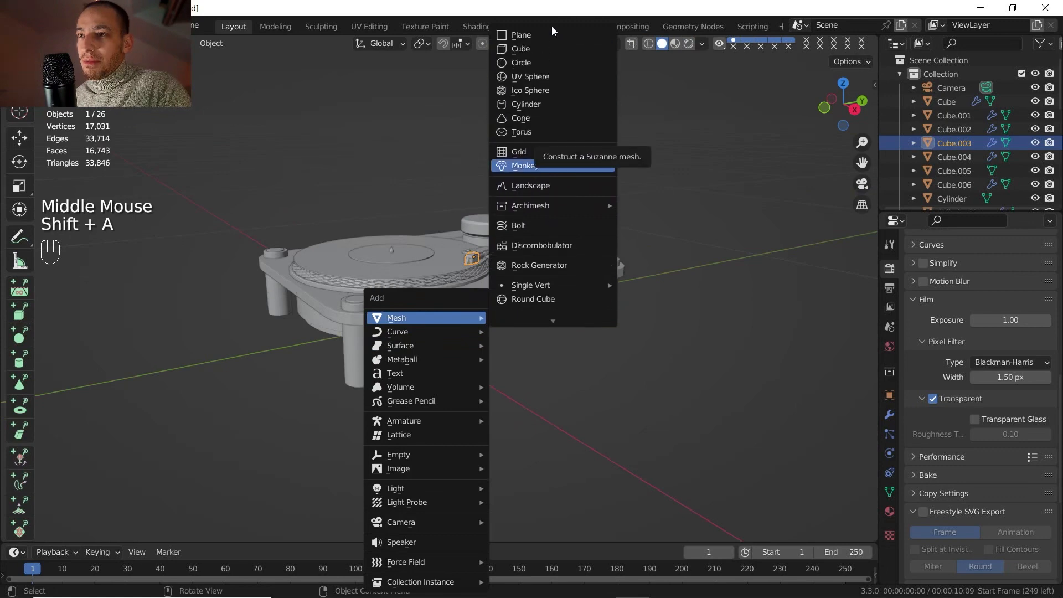
left_click(540, 32)
key("s")
left_click(590, 313)
mouse_move(590, 313)
middle_mouse_down()
mouse_move(630, 317)
mouse_move(640, 272)
mouse_move(632, 293)
mouse_move(625, 266)
mouse_move(583, 307)
middle_mouse_up()
scroll(632, 293, "up", 1)
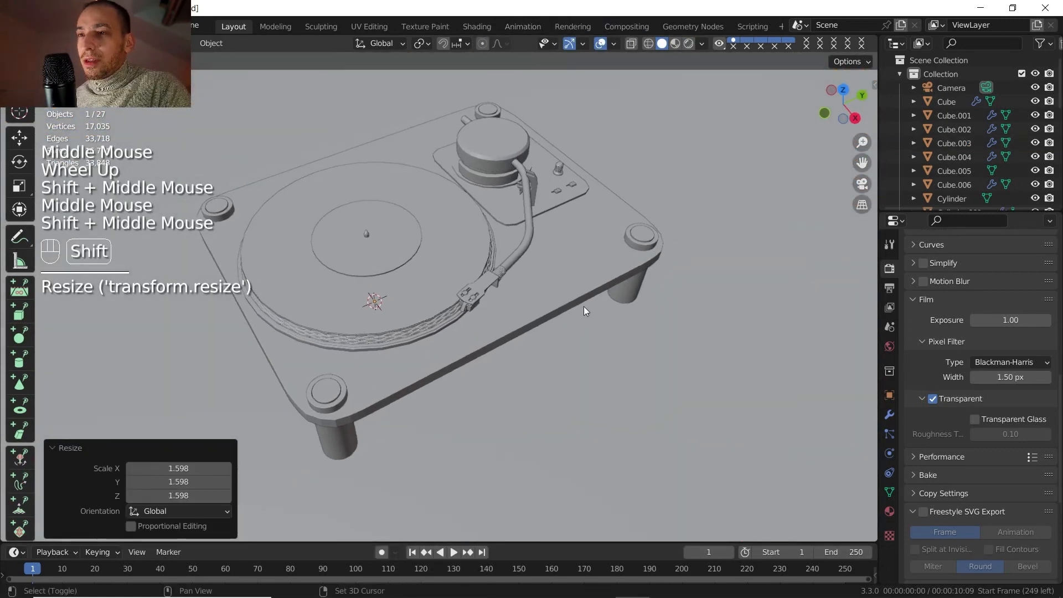
Preview the turntable together with the new plane in rendered shading.
key("z")
left_click(645, 43)
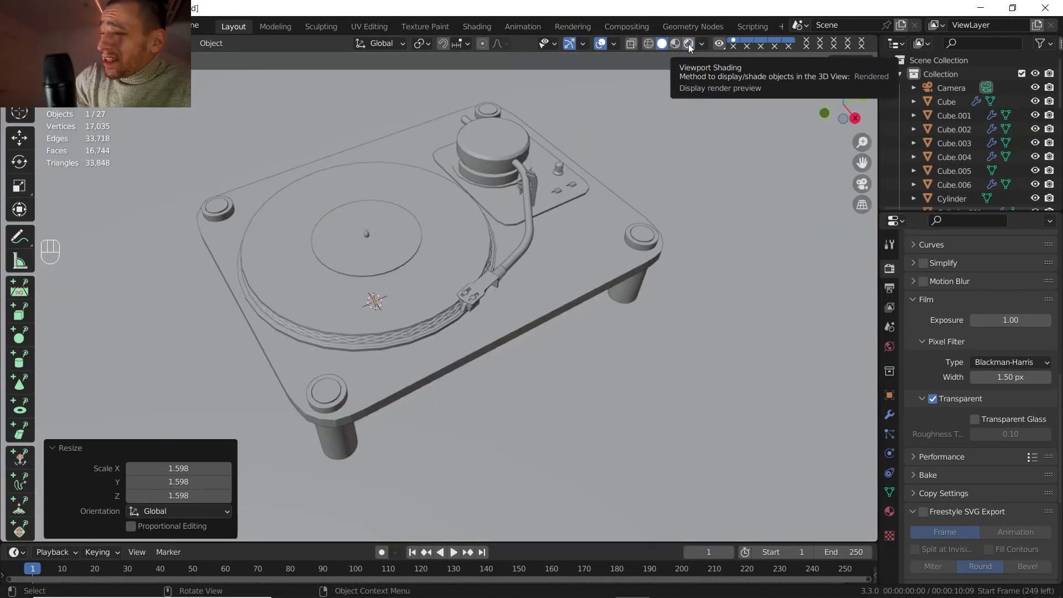